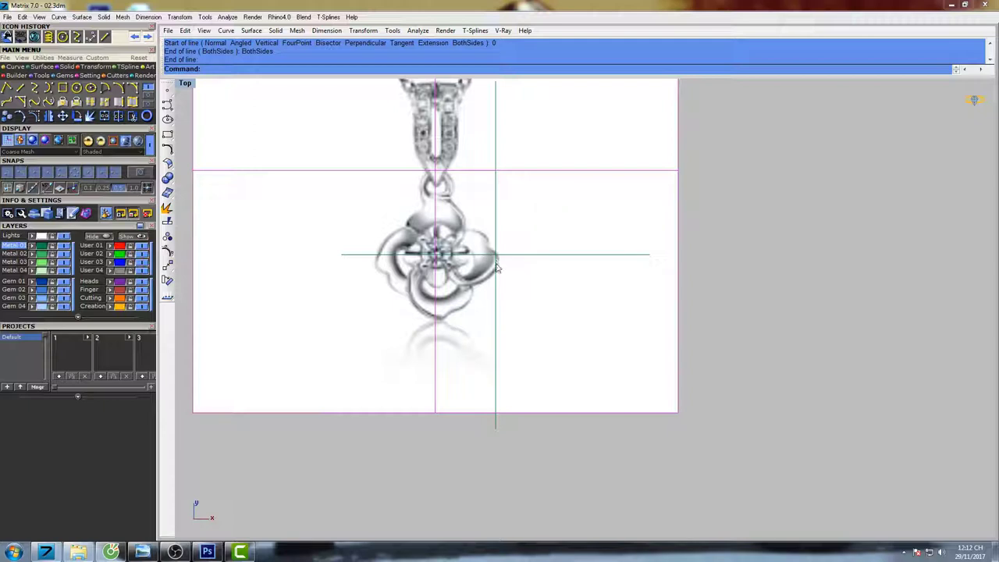
# Move the pendant reference picture from the flower's centre to the origin at 0.
pyautogui.write('ove')
pyautogui.press('Return')
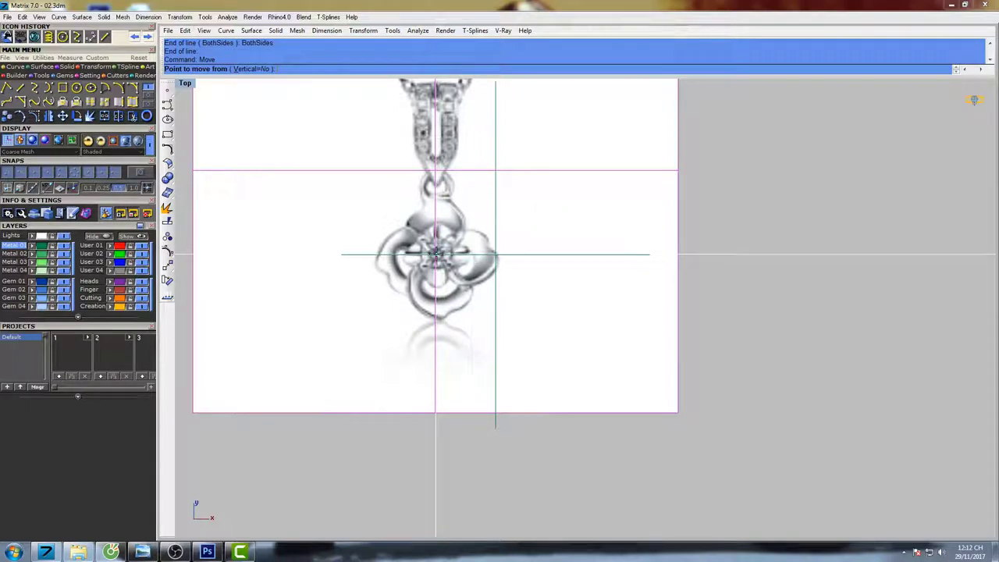
pyautogui.click(437, 254)
pyautogui.write('0')
pyautogui.press('Return')
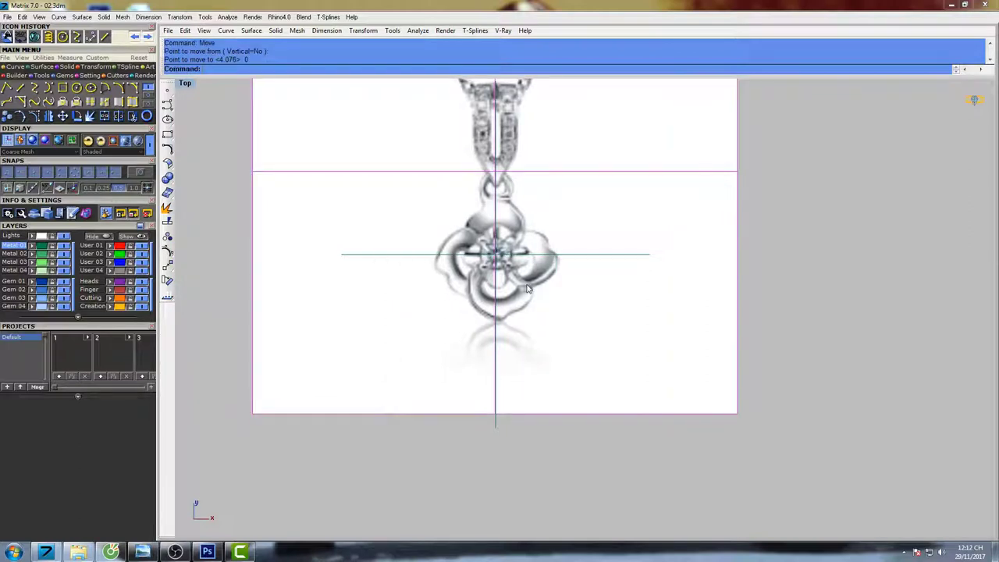
# Measure the width of the central stone in the picture with an aligned dimension.
pyautogui.scroll(2, 485, 262)
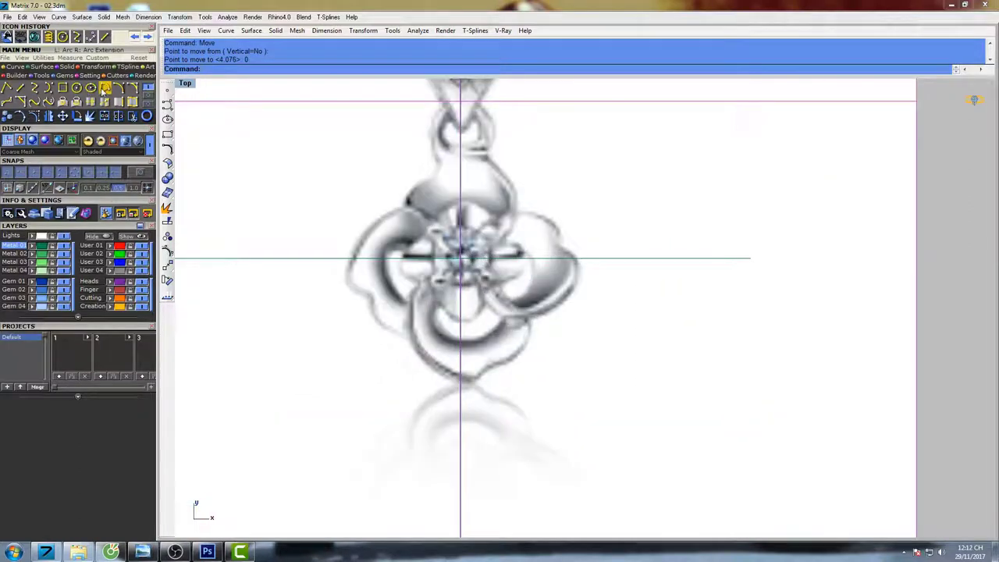
pyautogui.click(70, 58)
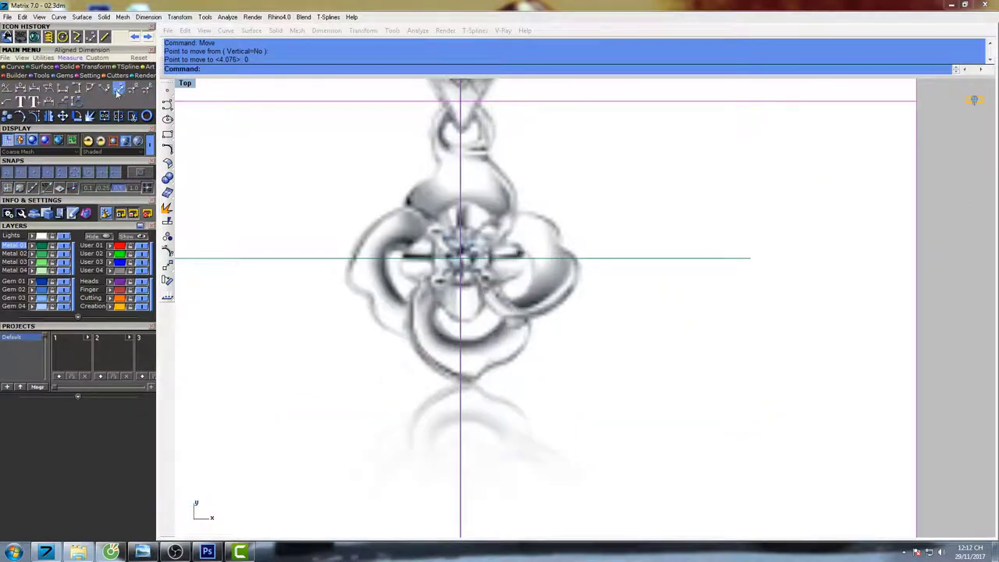
pyautogui.click(121, 91)
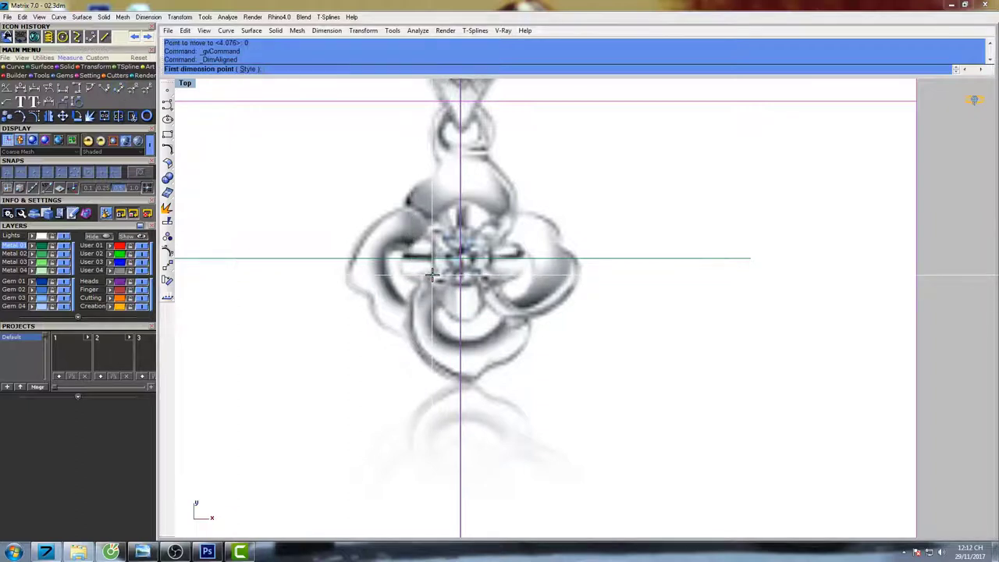
pyautogui.click(432, 275)
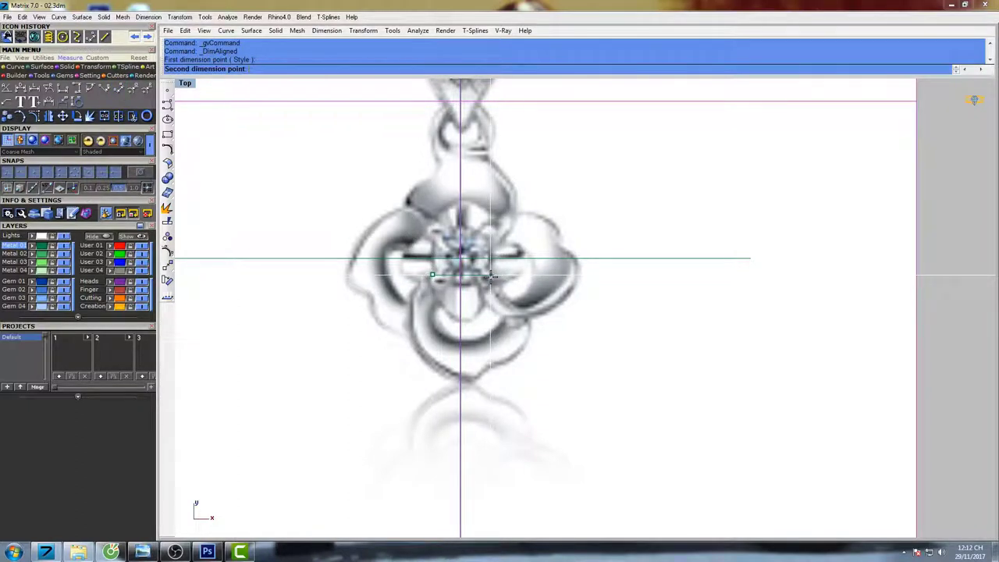
pyautogui.click(491, 276)
pyautogui.press('Escape')
# Scale the reference picture in 2D about origin 0 by a factor of 6/1.7.
pyautogui.moveTo(491, 276); pyautogui.dragTo(476, 296, button='right')
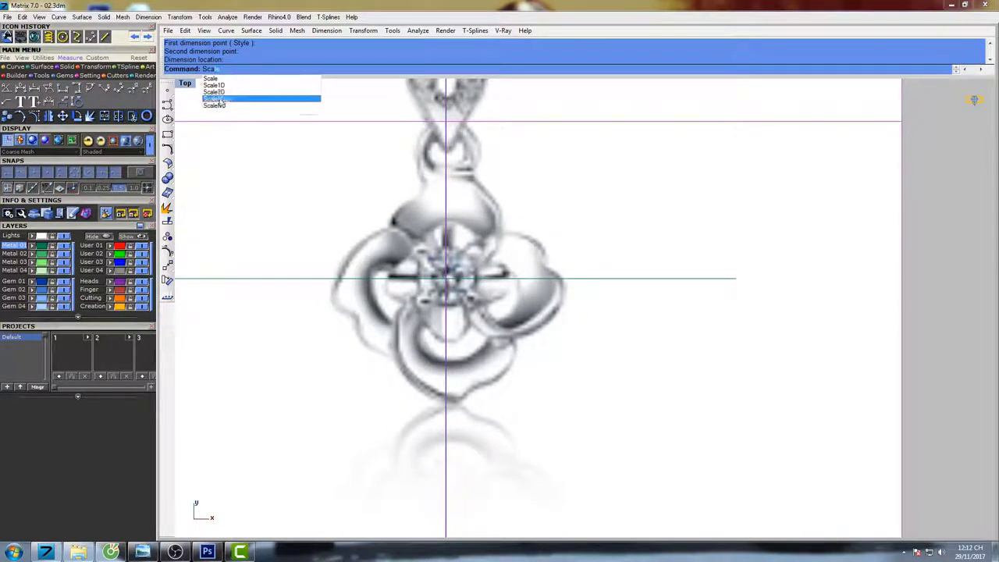
pyautogui.click(216, 92)
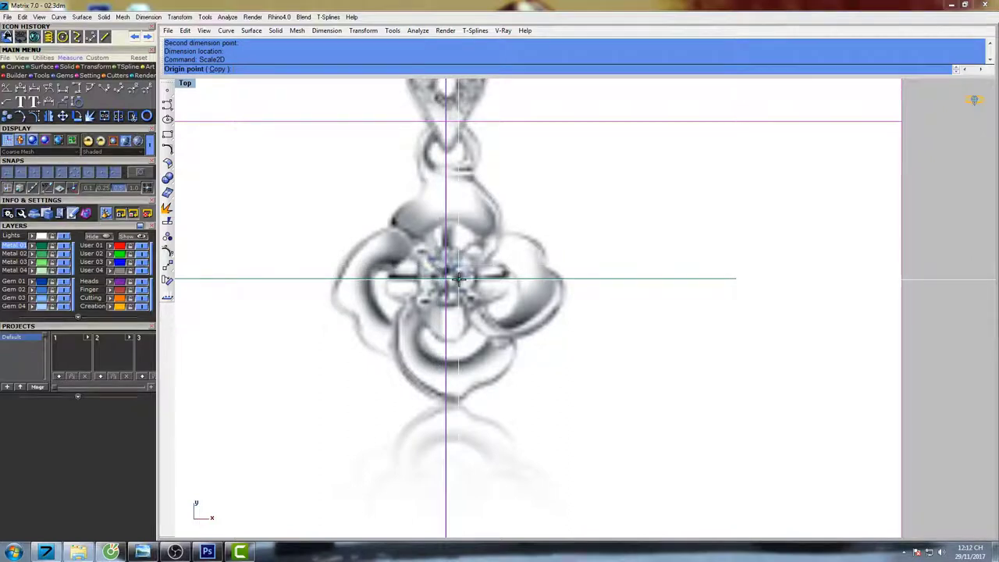
pyautogui.write('0')
pyautogui.press('Return')
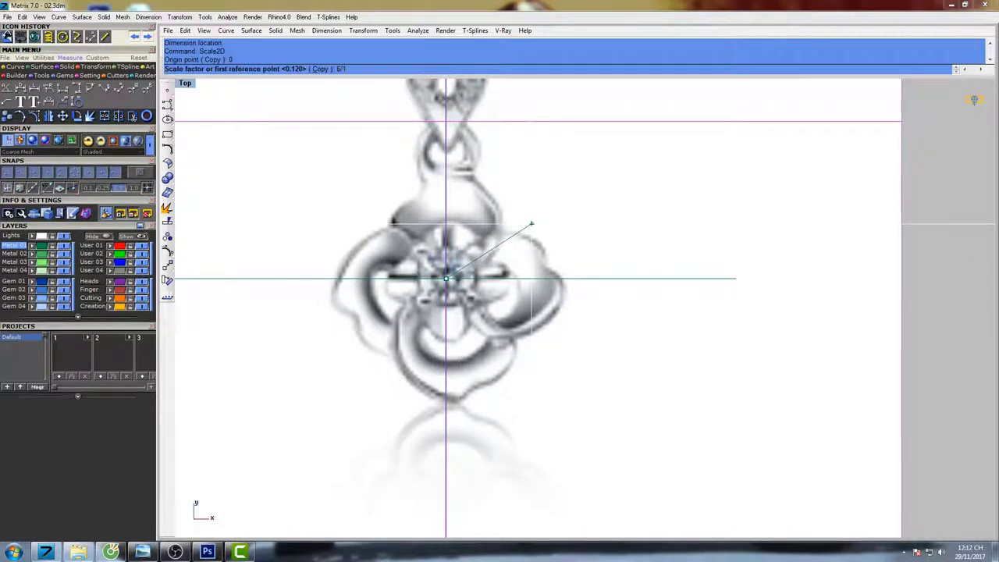
pyautogui.press('Return')
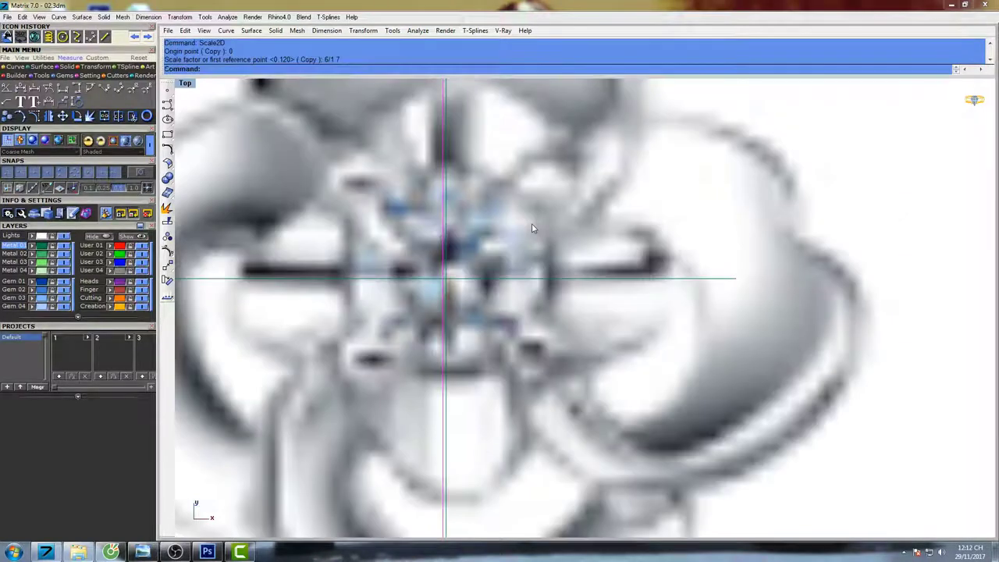
pyautogui.scroll(-5, 537, 211)
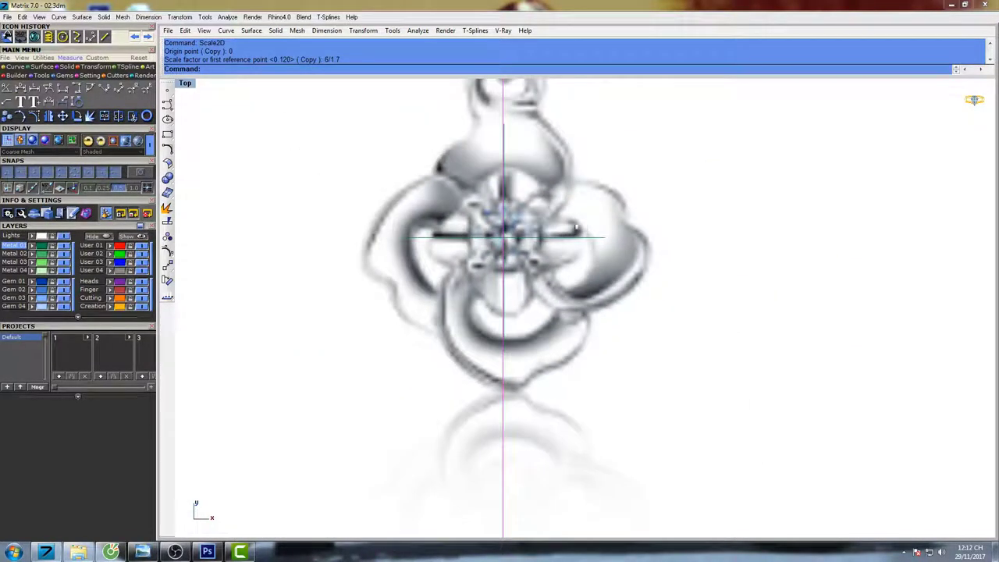
pyautogui.scroll(-3, 530, 257)
pyautogui.scroll(-2, 531, 274)
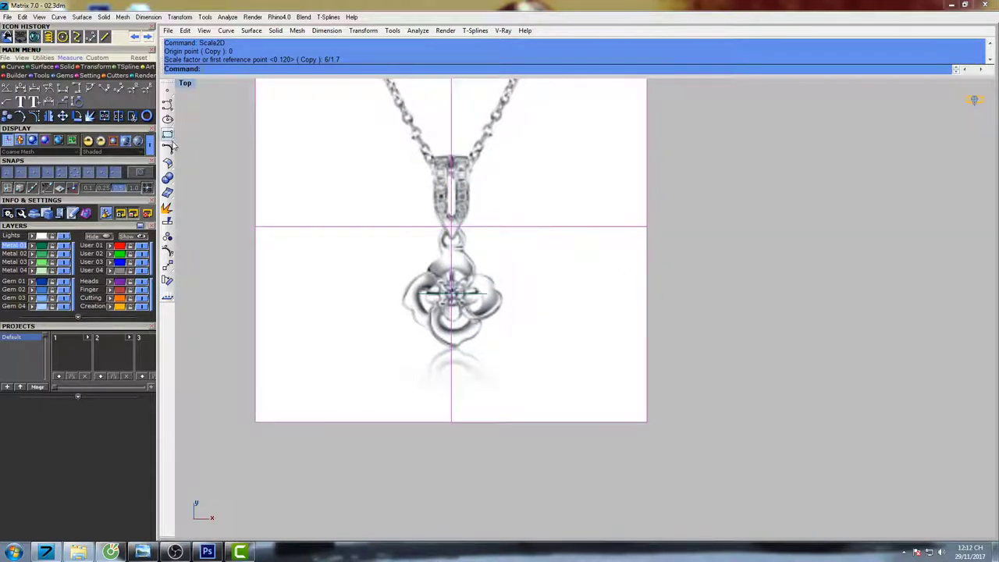
# Draw a rectangle around the flower-shaped part of the pendant picture.
pyautogui.click(168, 136)
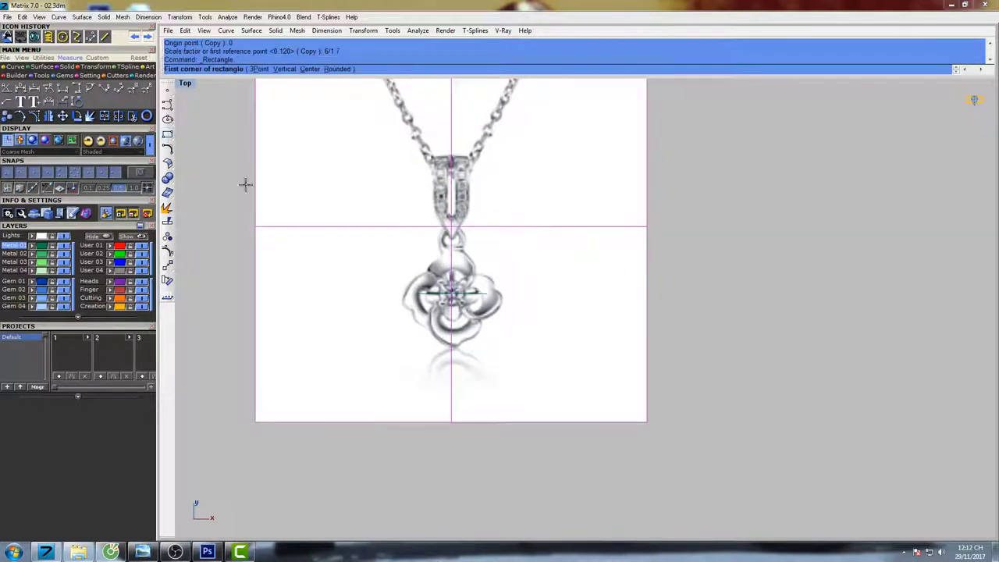
pyautogui.click(389, 235)
pyautogui.click(515, 356)
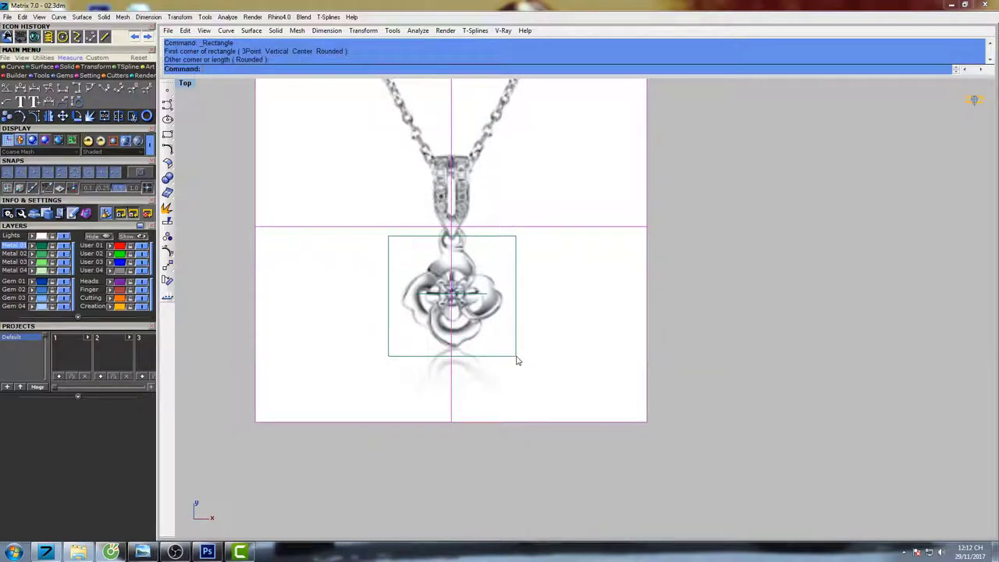
# Trim away the part of the reference picture outside the rectangle.
pyautogui.click(516, 357)
pyautogui.click(542, 383)
pyautogui.moveTo(507, 278); pyautogui.dragTo(482, 281, button='right')
pyautogui.write('tri')
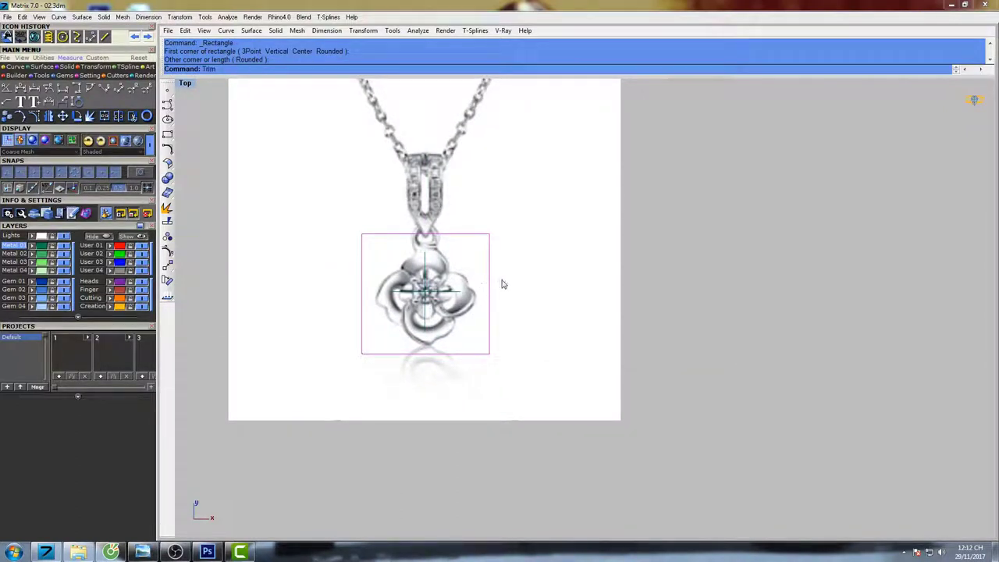
pyautogui.press('Return')
pyautogui.click(552, 264)
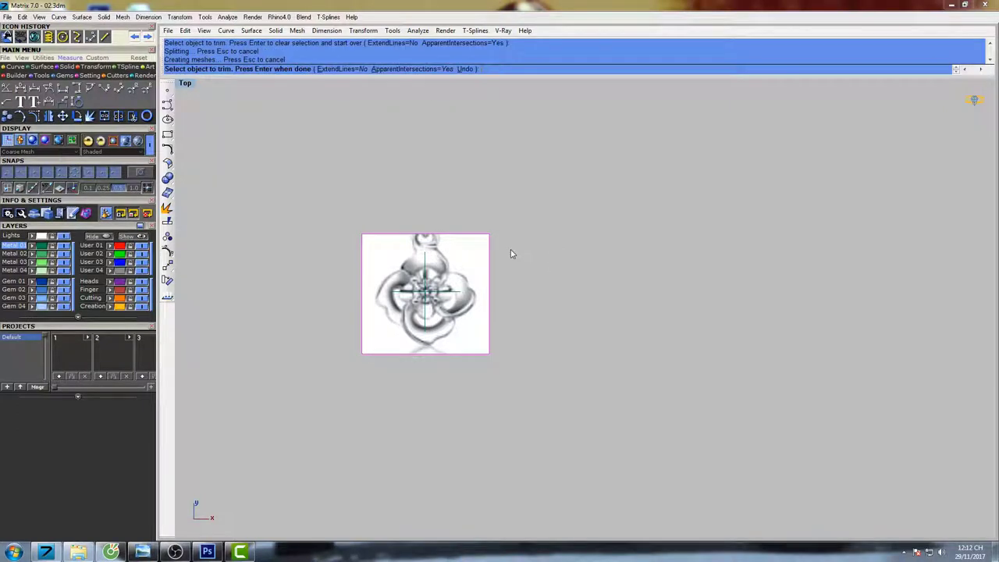
pyautogui.press('Return')
# Delete the cutting rectangle and lock the trimmed flower picture.
pyautogui.scroll(5, 486, 316)
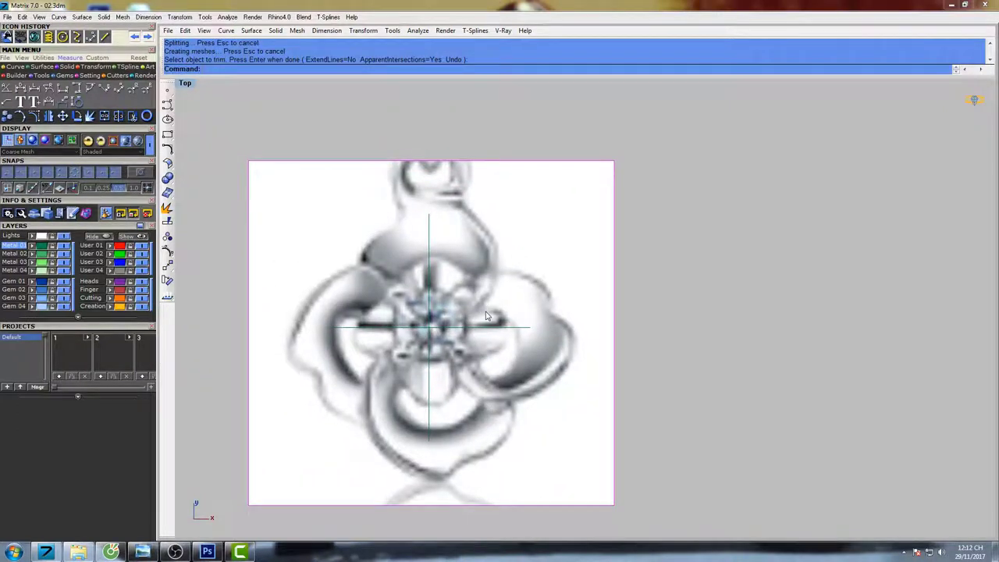
pyautogui.write('d: Delete')
pyautogui.press('Return')
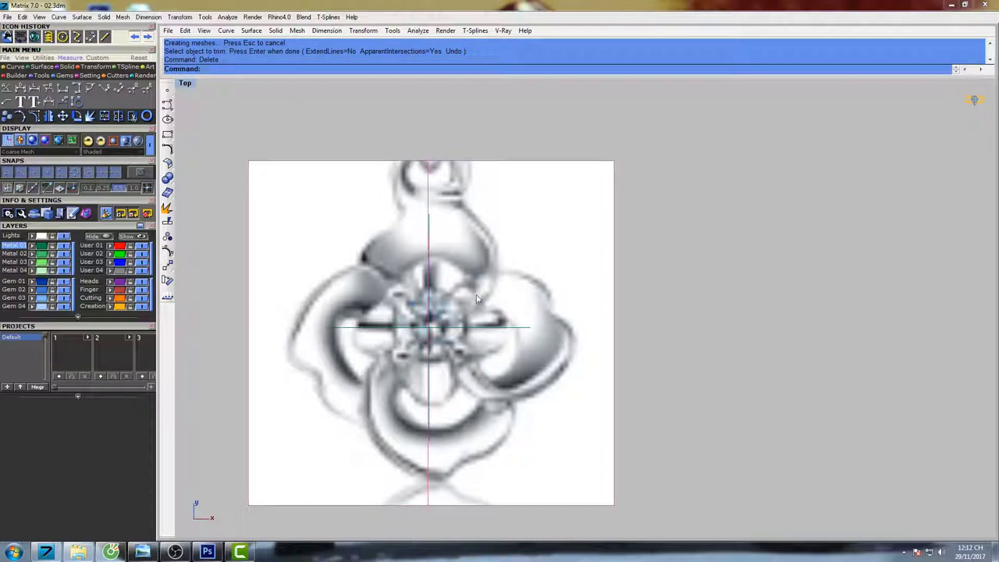
pyautogui.moveTo(483, 315); pyautogui.dragTo(473, 248, button='right')
pyautogui.write('lock')
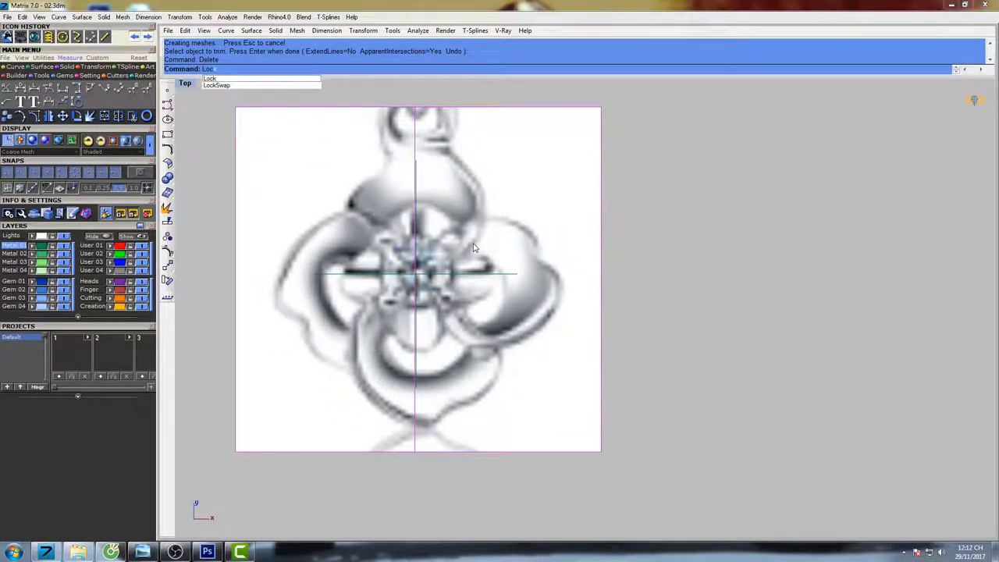
pyautogui.press('Return')
# Load a 6.0 mm round diamond at the flower's centre with the Gem Loader.
pyautogui.scroll(2, 457, 278)
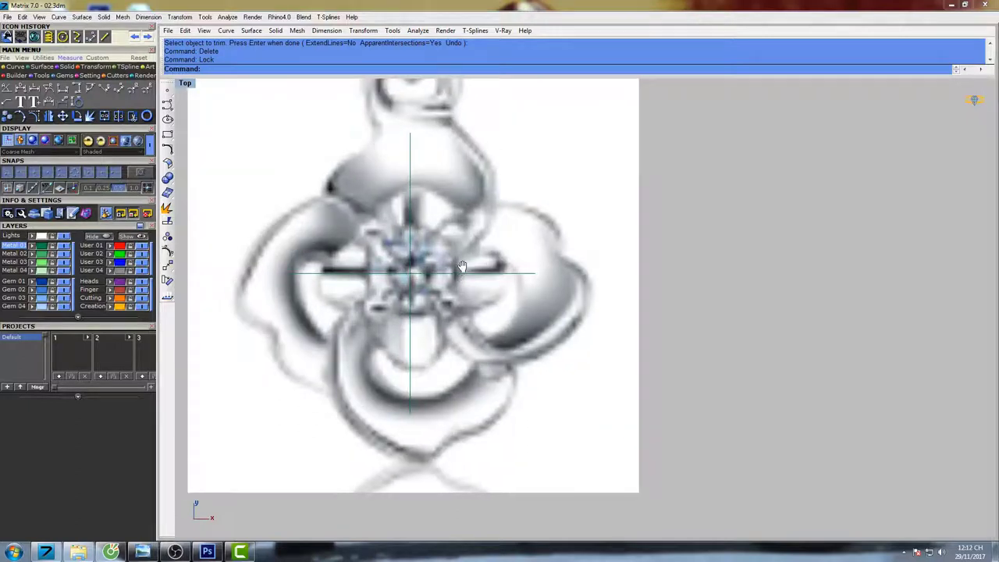
pyautogui.moveTo(459, 272)
pyautogui.mouseDown(button='right')
pyautogui.moveTo(481, 271)
pyautogui.moveTo(471, 273)
pyautogui.mouseUp(button='right')
pyautogui.scroll(-2, 482, 271)
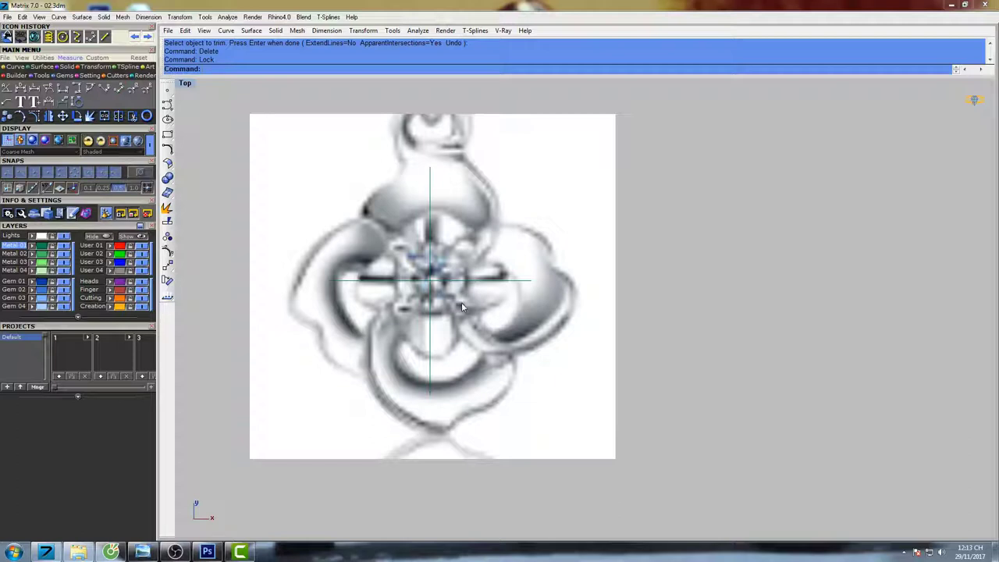
pyautogui.click(67, 75)
pyautogui.click(7, 90)
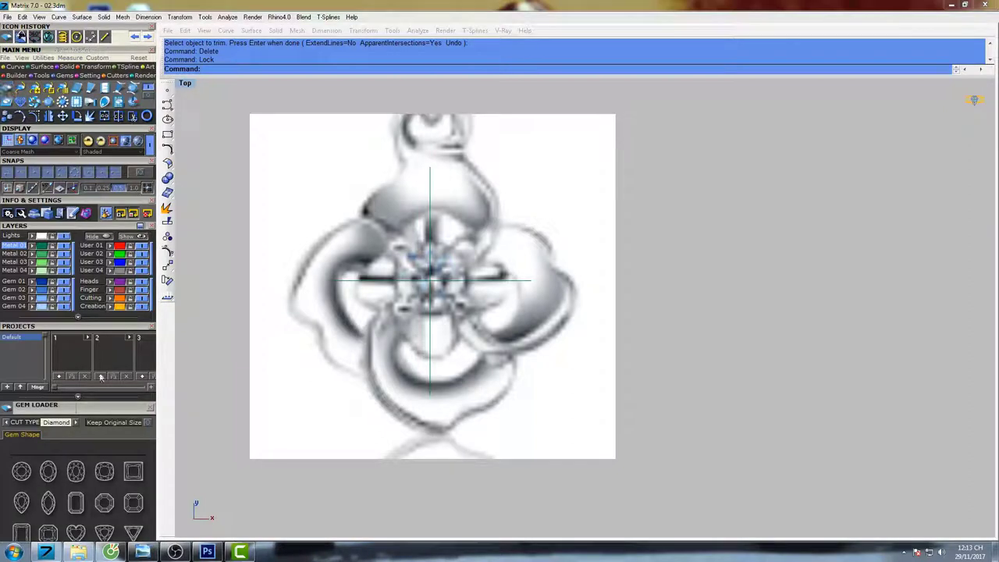
pyautogui.moveTo(110, 415); pyautogui.dragTo(102, 251)
pyautogui.click(21, 294)
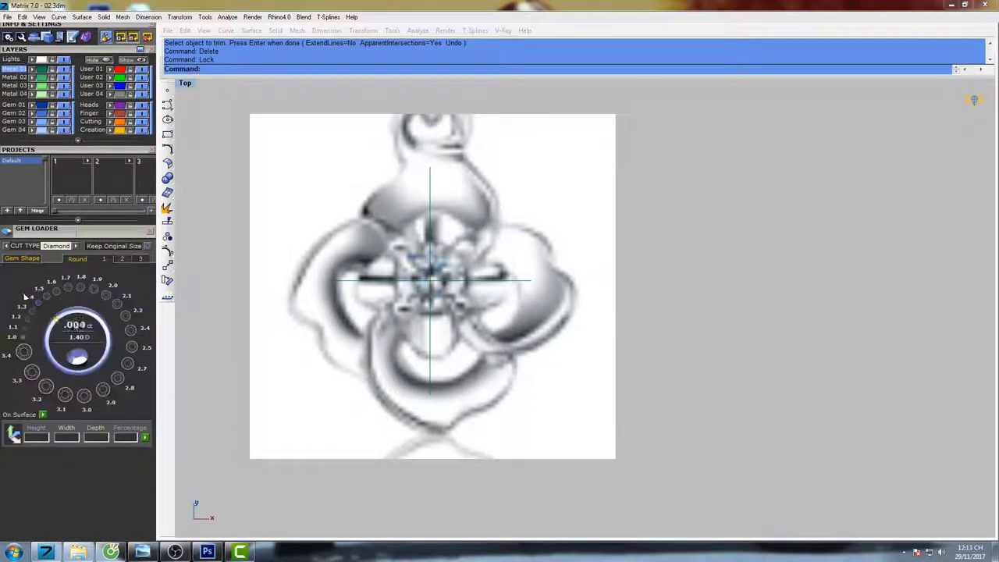
pyautogui.click(121, 259)
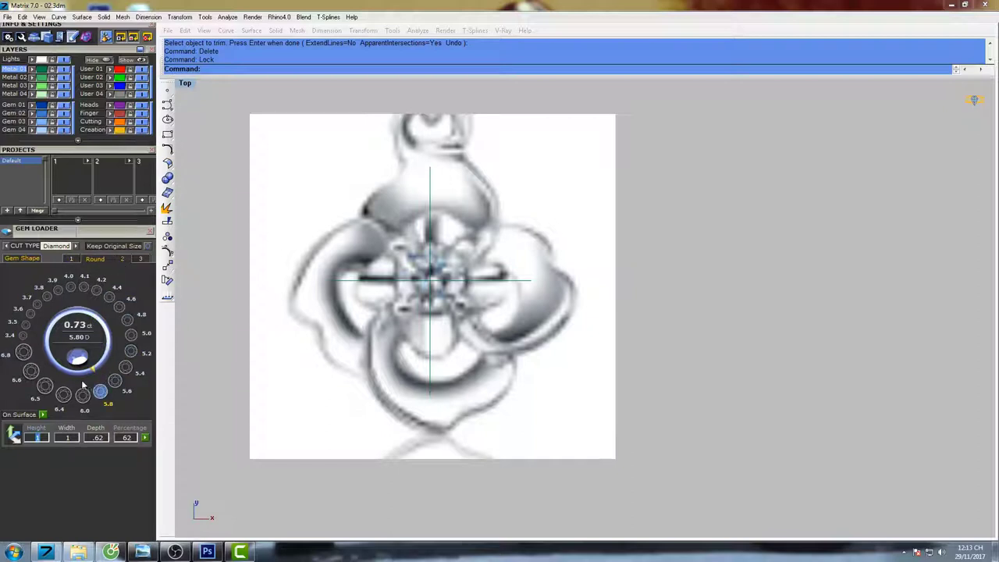
pyautogui.click(83, 393)
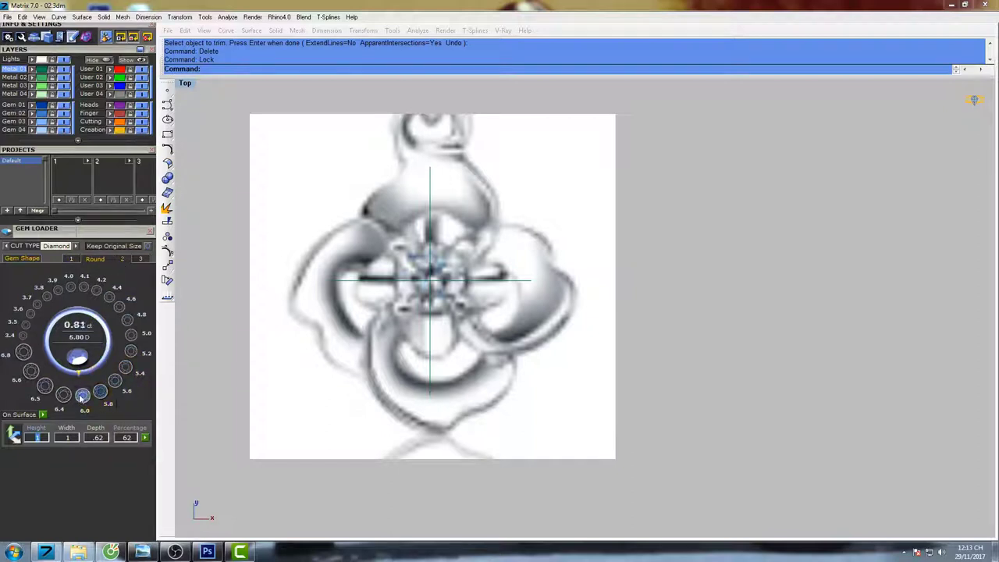
pyautogui.click(104, 396)
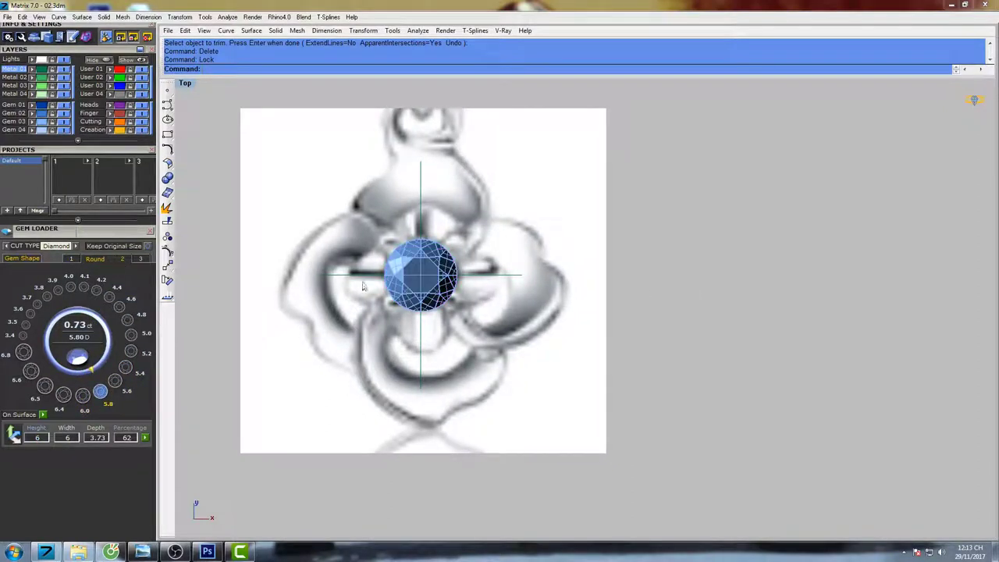
# Switch the Top viewport to wireframe display so the picture shows through the gem.
pyautogui.write('w')
pyautogui.press('Return')
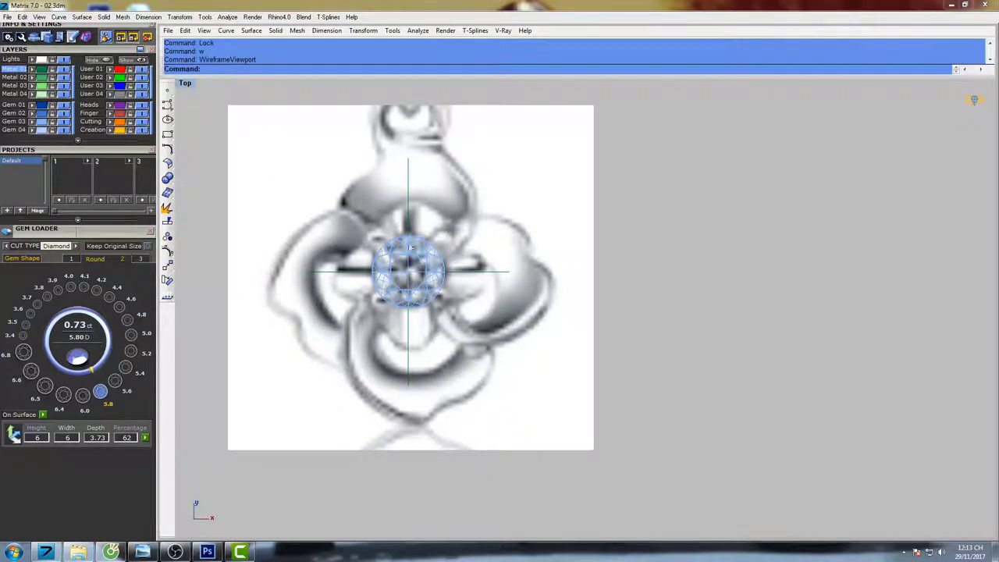
pyautogui.moveTo(467, 298); pyautogui.dragTo(446, 295, button='right')
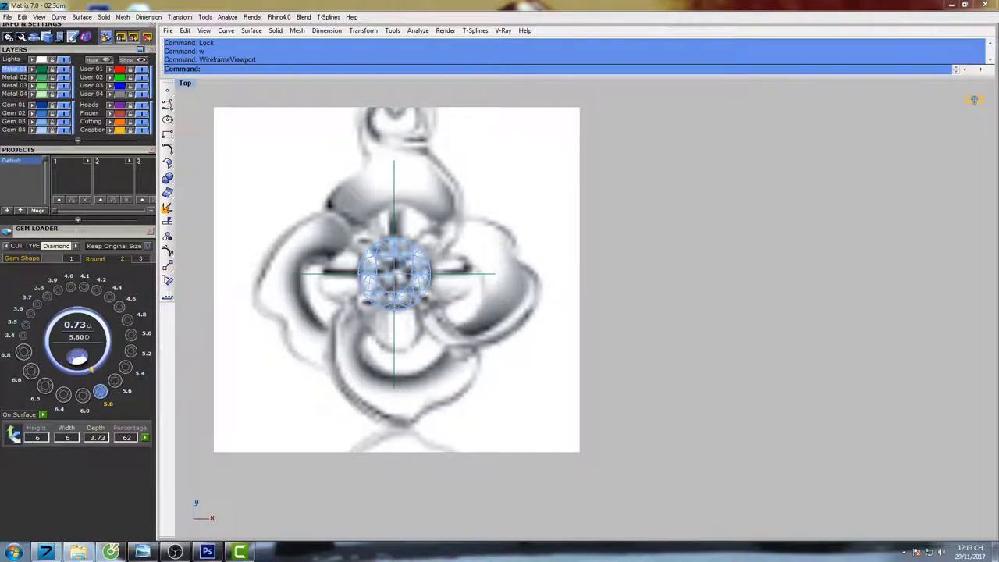
# Append a small four-cornered T-Splines face at the lower petal's right end, where it meets the right petal.
pyautogui.scroll(5, 123, 219)
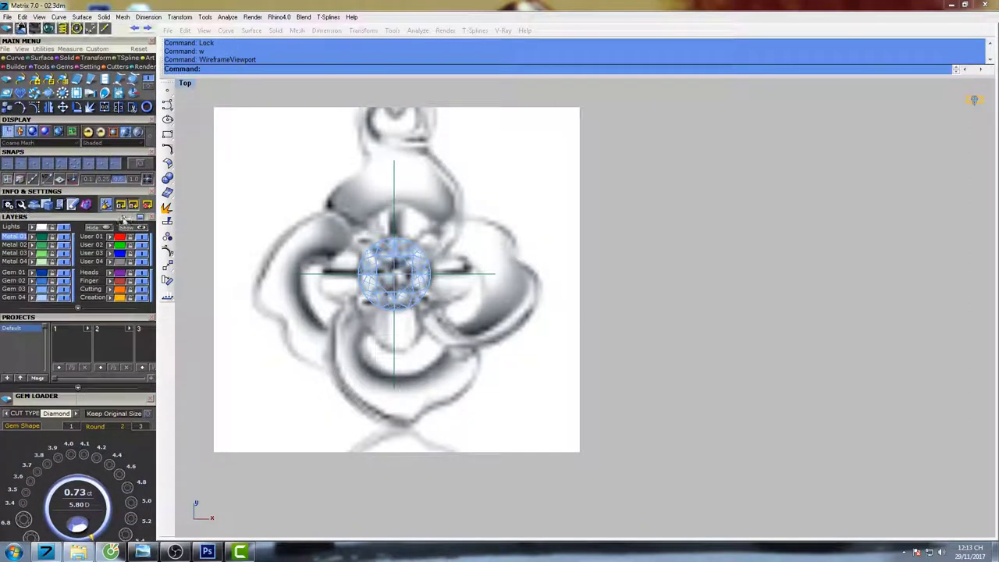
pyautogui.click(127, 60)
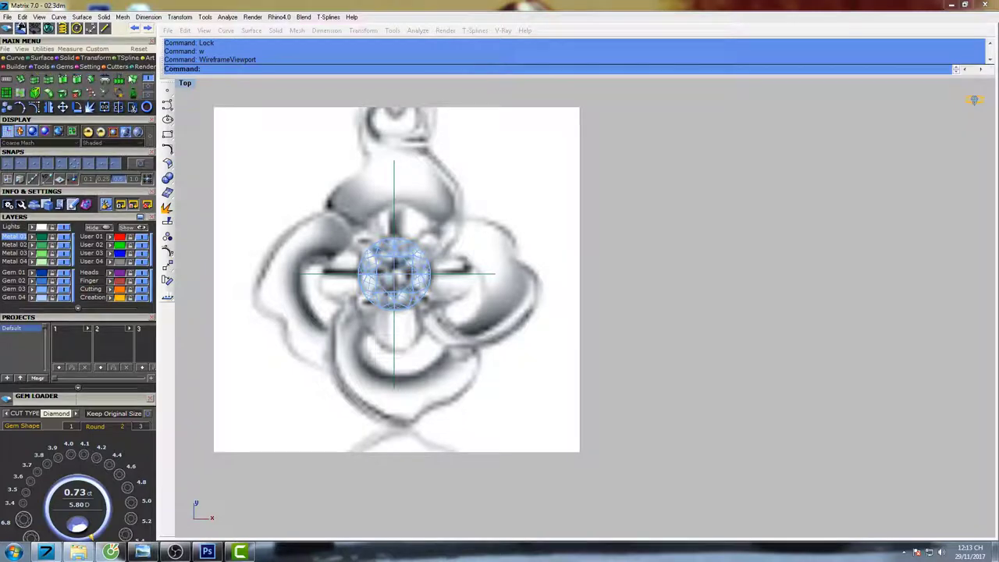
pyautogui.click(121, 80)
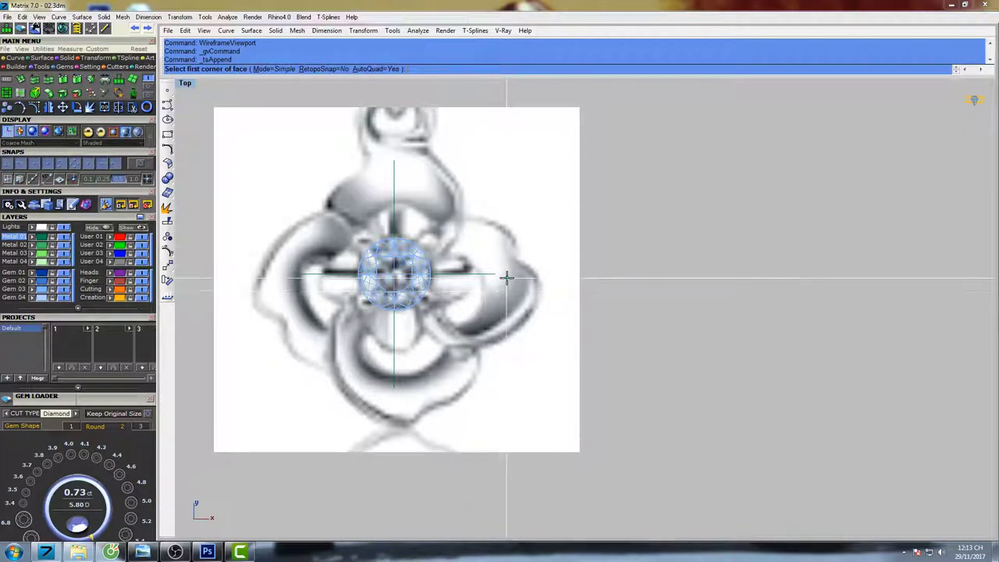
pyautogui.scroll(-3, 508, 277)
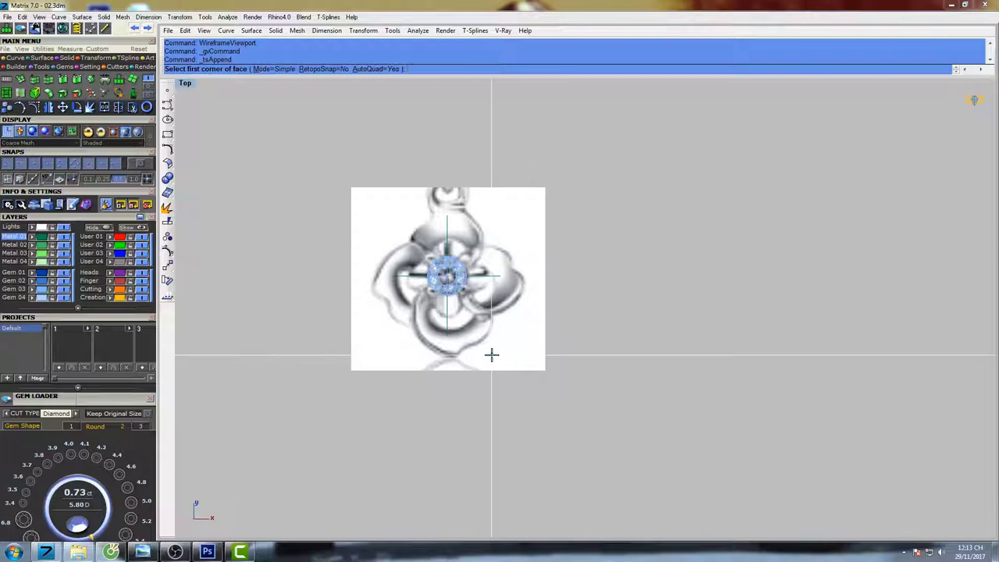
pyautogui.scroll(4, 484, 351)
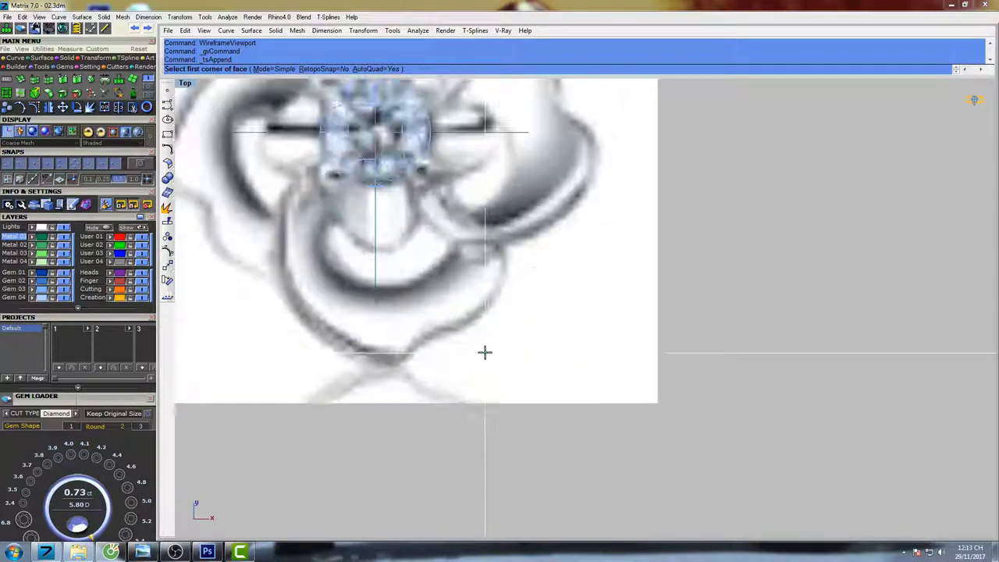
pyautogui.click(451, 261)
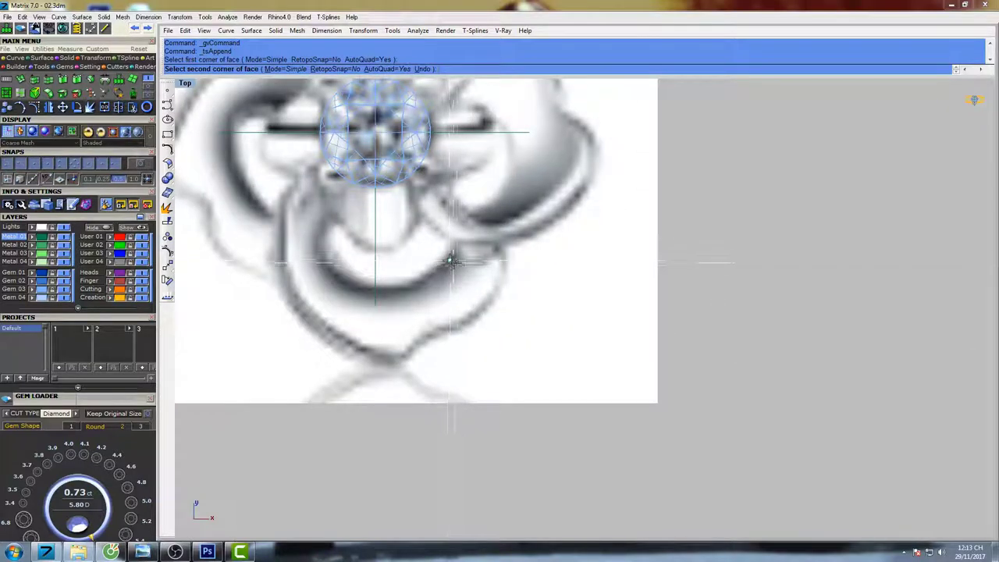
pyautogui.click(459, 258)
pyautogui.click(474, 249)
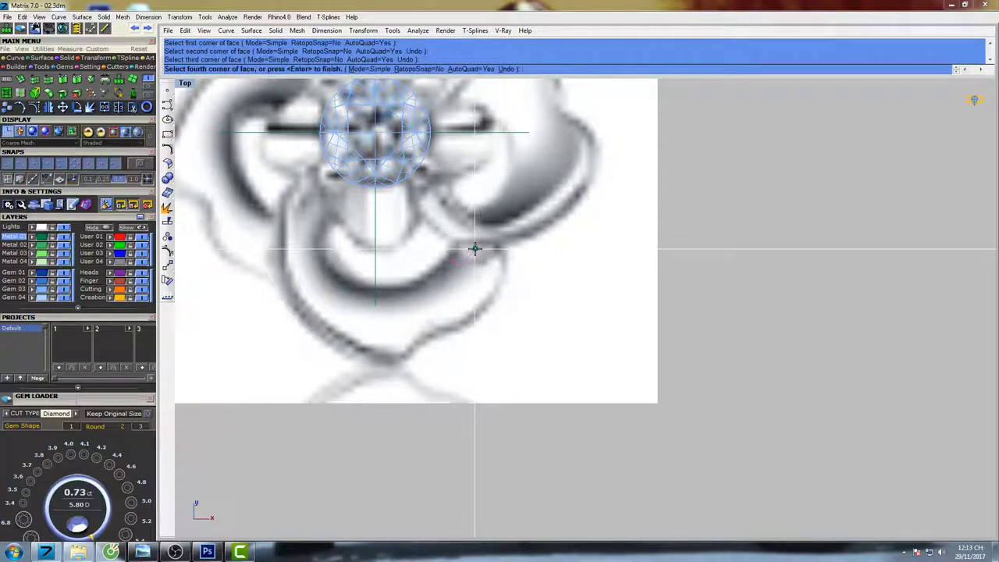
pyautogui.click(460, 242)
pyautogui.click(451, 259)
pyautogui.press('Escape')
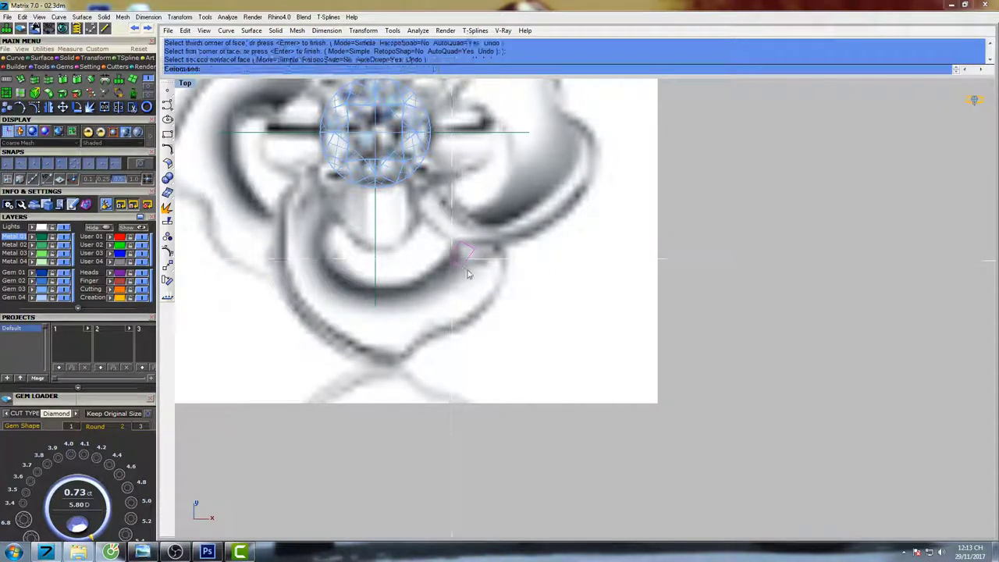
# Start T-Splines edit mode on the new face and set the selection to edges.
pyautogui.write('tt')
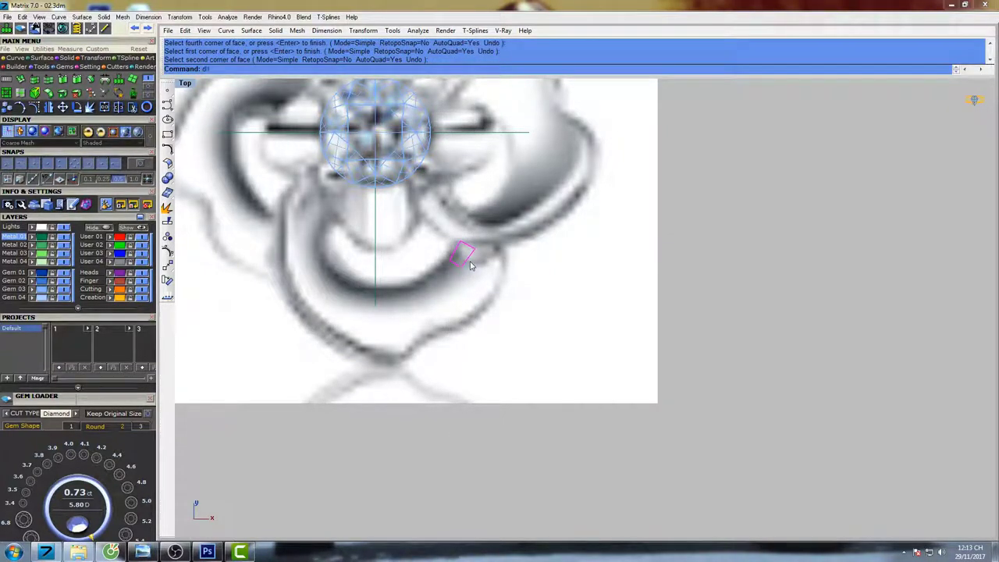
pyautogui.press('Return')
pyautogui.moveTo(520, 289); pyautogui.dragTo(498, 281, button='right')
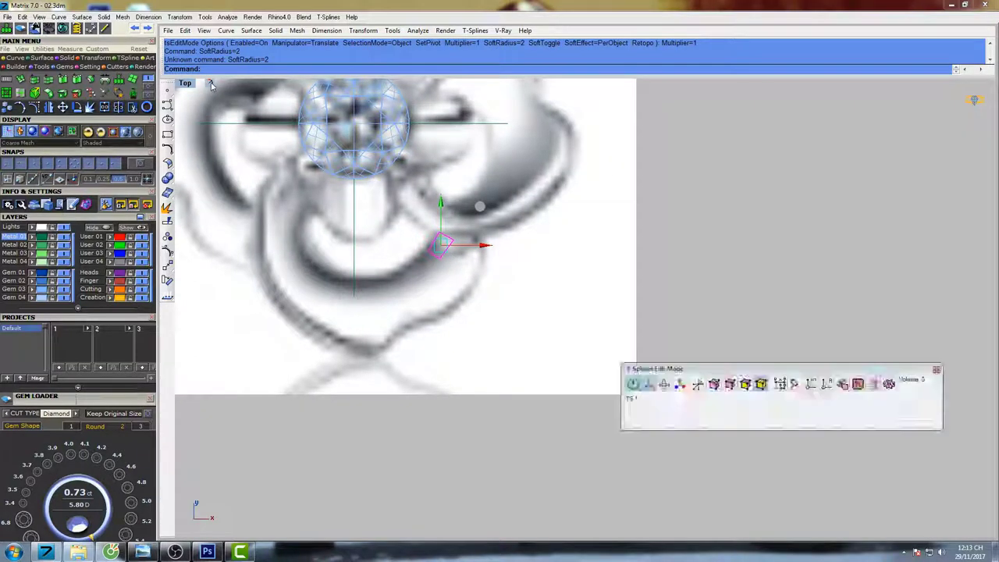
pyautogui.moveTo(701, 372); pyautogui.dragTo(721, 327)
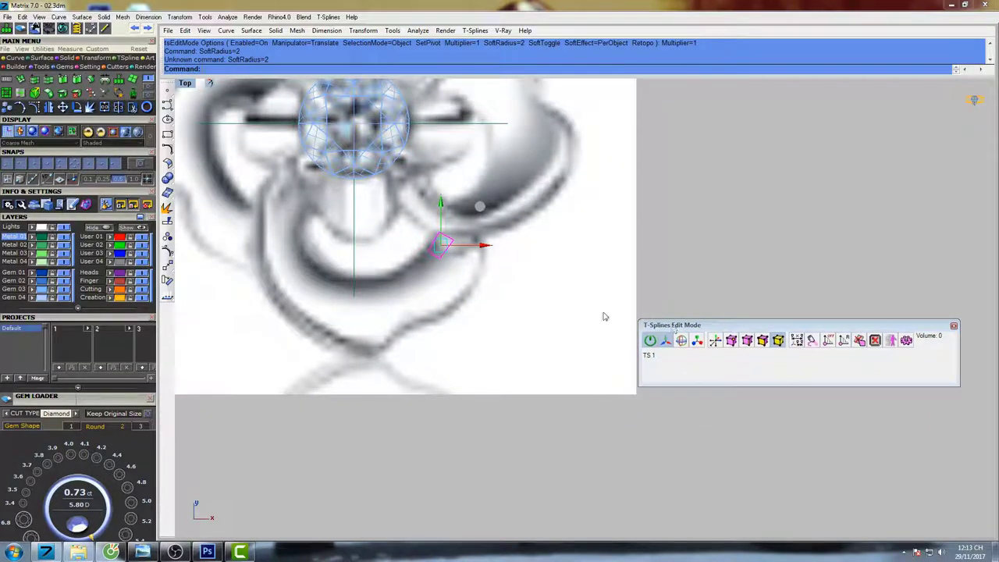
pyautogui.click(747, 341)
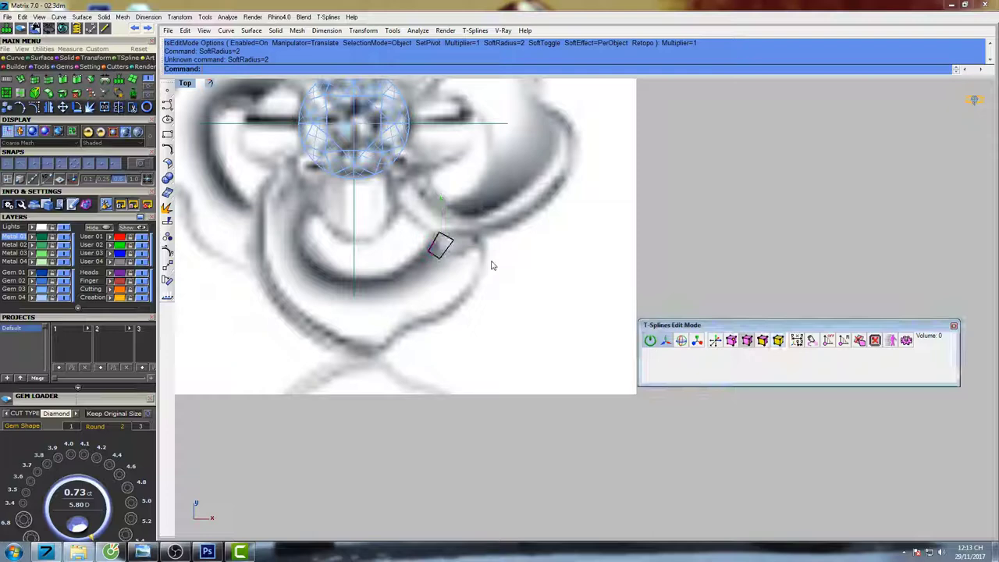
# Extrude the face's edges into a strip three faces wide along the lower petal's right part, rotating the end edges to its curve.
pyautogui.click(450, 247)
pyautogui.moveTo(484, 217); pyautogui.dragTo(442, 261)
pyautogui.doubleClick(451, 267)
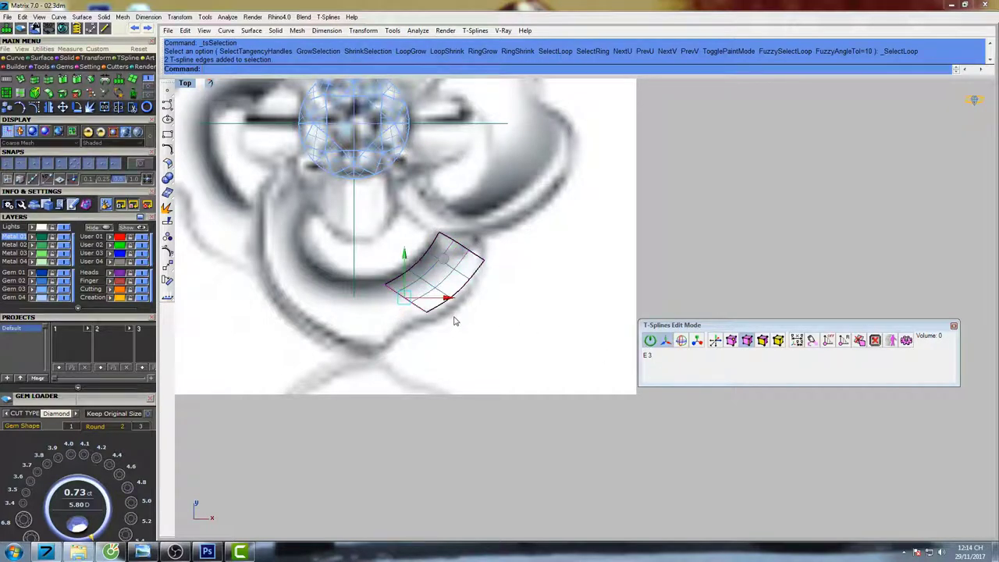
pyautogui.click(680, 341)
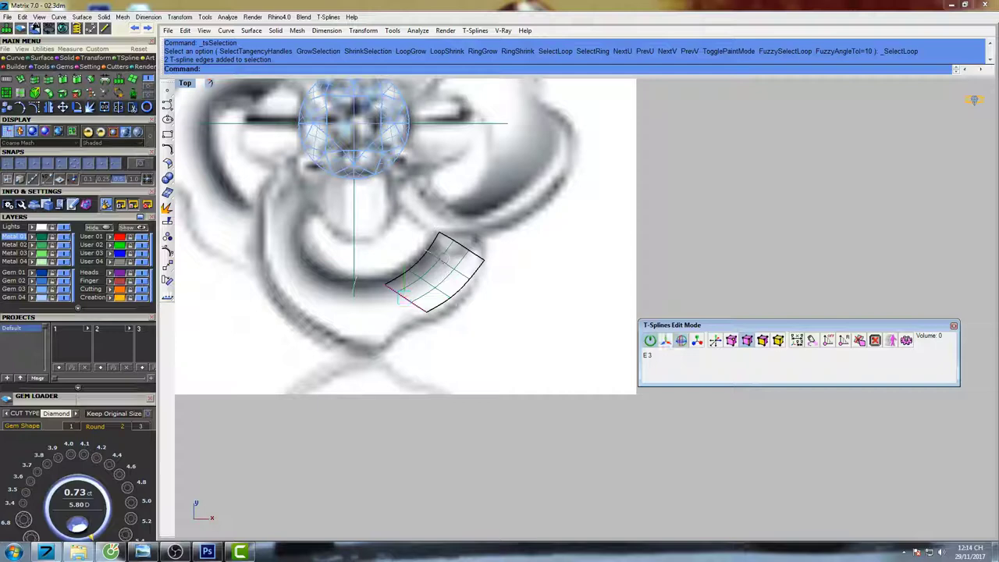
pyautogui.moveTo(458, 299); pyautogui.dragTo(444, 319)
pyautogui.doubleClick(439, 292)
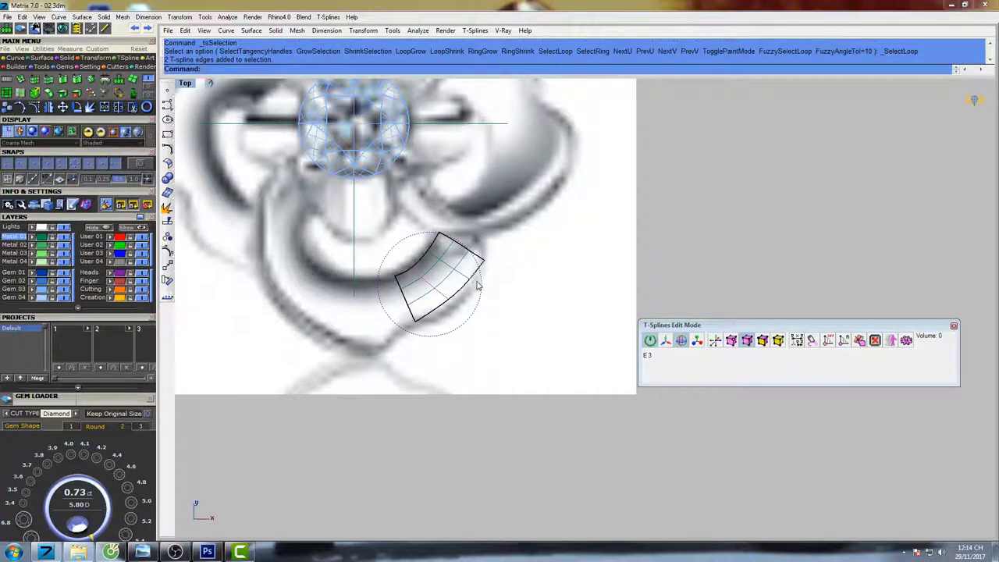
pyautogui.moveTo(478, 284); pyautogui.dragTo(479, 304)
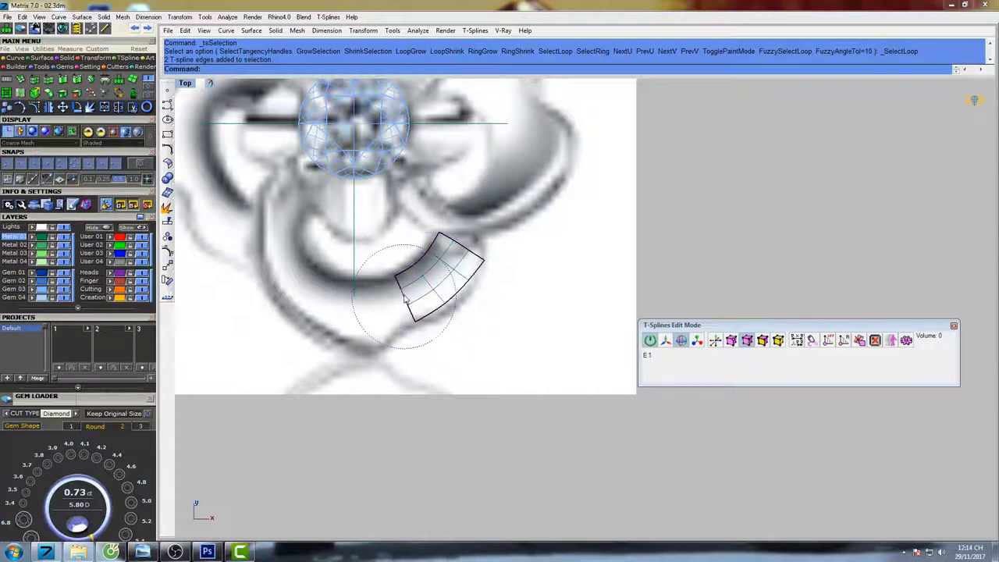
# Extrude the strip's three end edges one row toward the petal's bottom and rotate them square to the petal's curve.
pyautogui.click(666, 341)
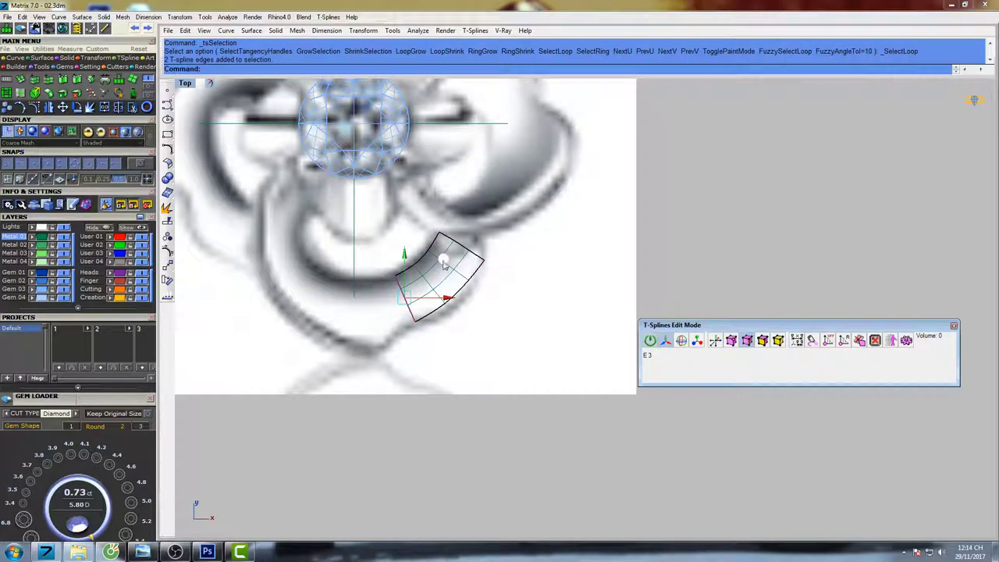
pyautogui.keyDown('alt'); pyautogui.moveTo(443, 262); pyautogui.dragTo(413, 272); pyautogui.keyUp('alt')
pyautogui.click(681, 342)
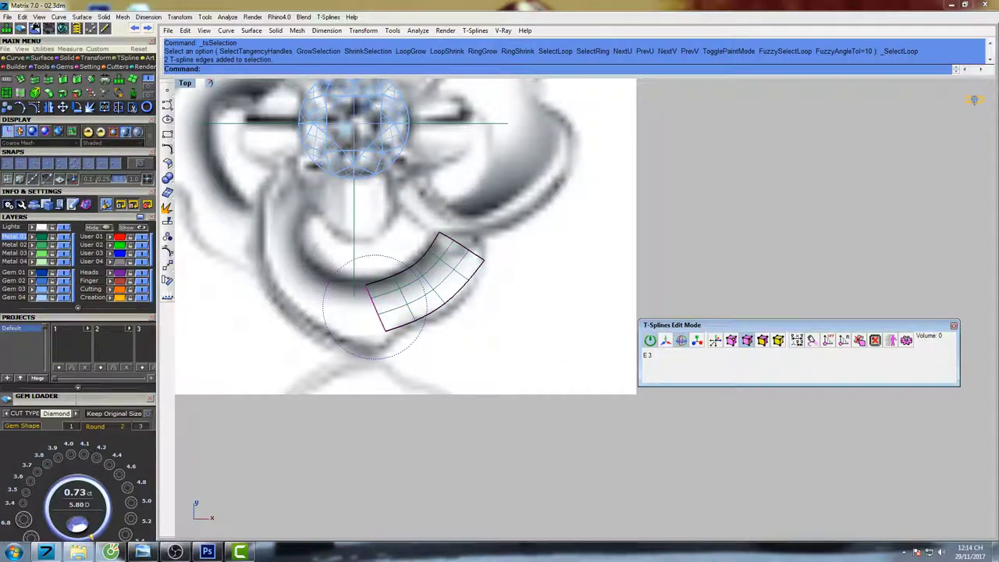
pyautogui.click(427, 326)
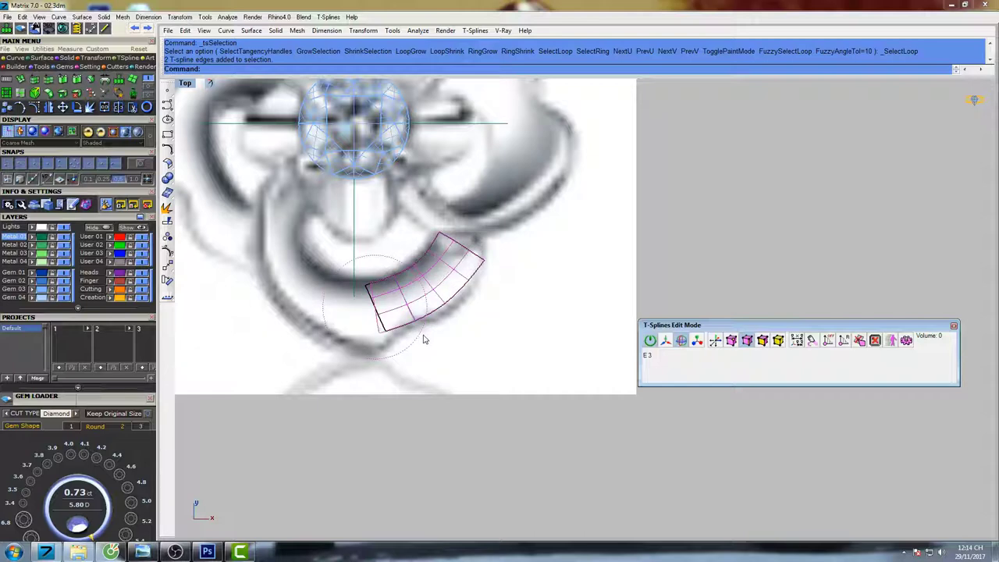
pyautogui.moveTo(424, 338); pyautogui.dragTo(425, 336)
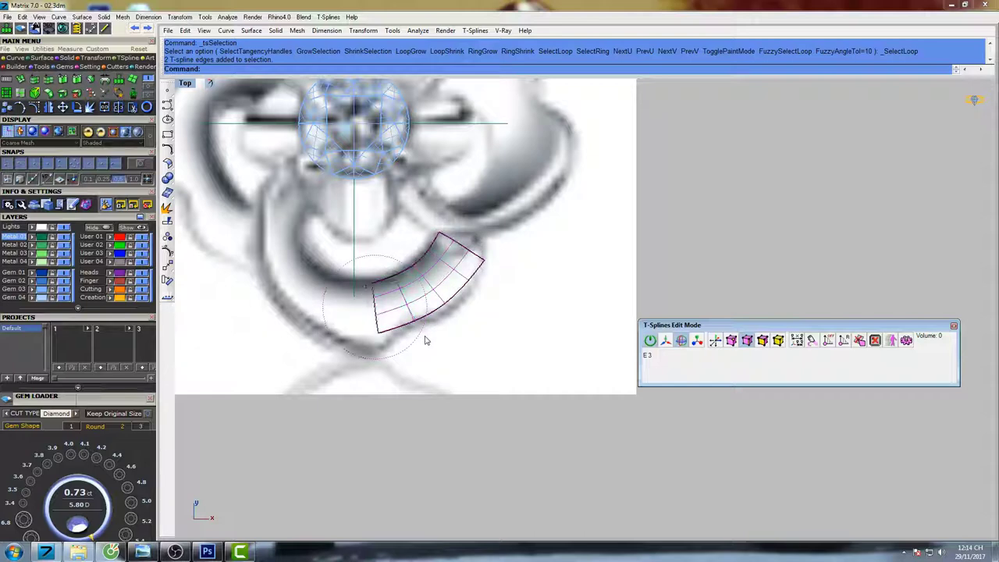
# Extrude the end edges two more rows around the petal's bottom, rotating each row to follow the curved outline.
pyautogui.click(665, 342)
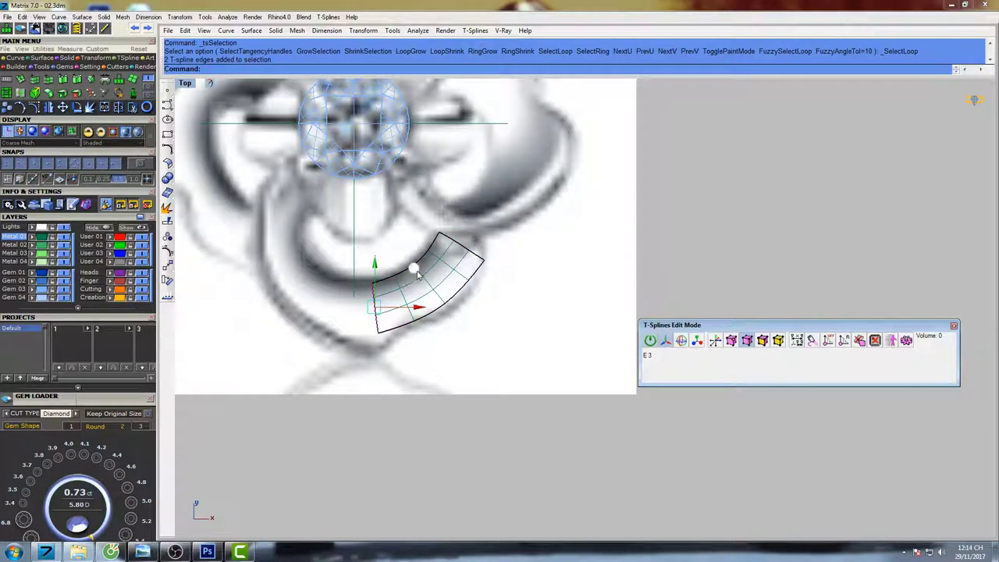
pyautogui.keyDown('alt'); pyautogui.moveTo(414, 269); pyautogui.dragTo(391, 274); pyautogui.keyUp('alt')
pyautogui.click(681, 341)
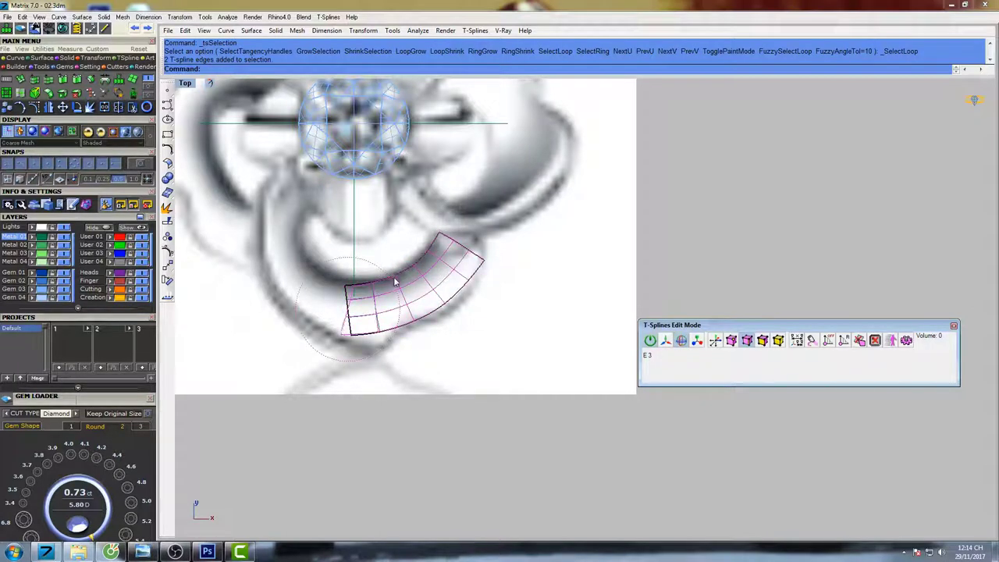
pyautogui.click(665, 342)
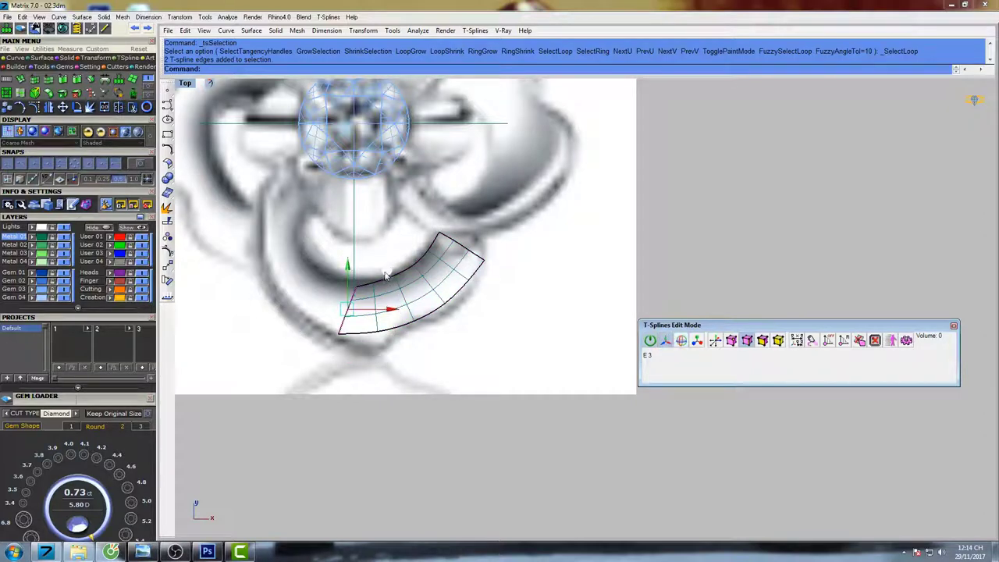
pyautogui.keyDown('alt'); pyautogui.moveTo(384, 273); pyautogui.dragTo(346, 250, button='middle'); pyautogui.keyUp('alt')
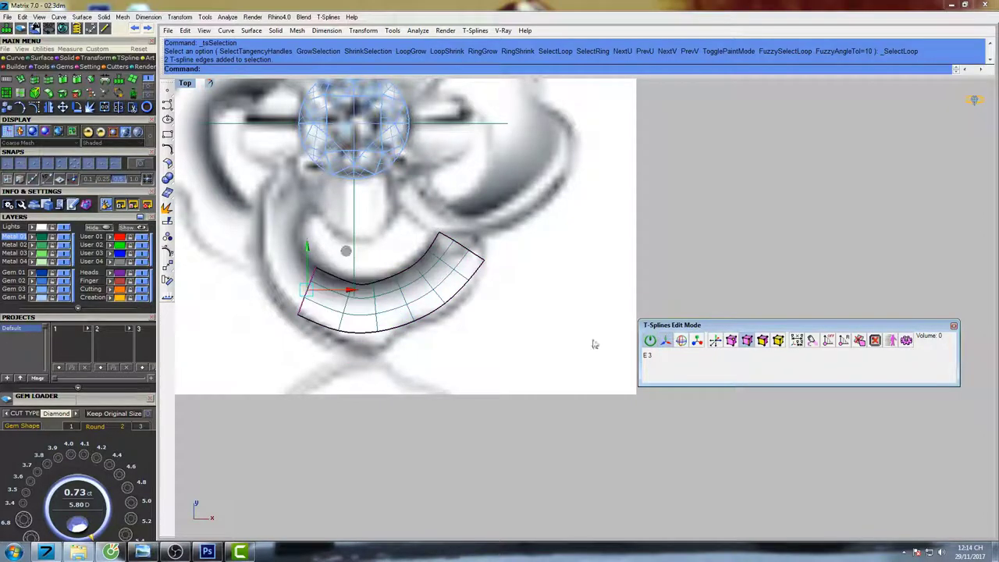
pyautogui.click(680, 341)
pyautogui.click(359, 274)
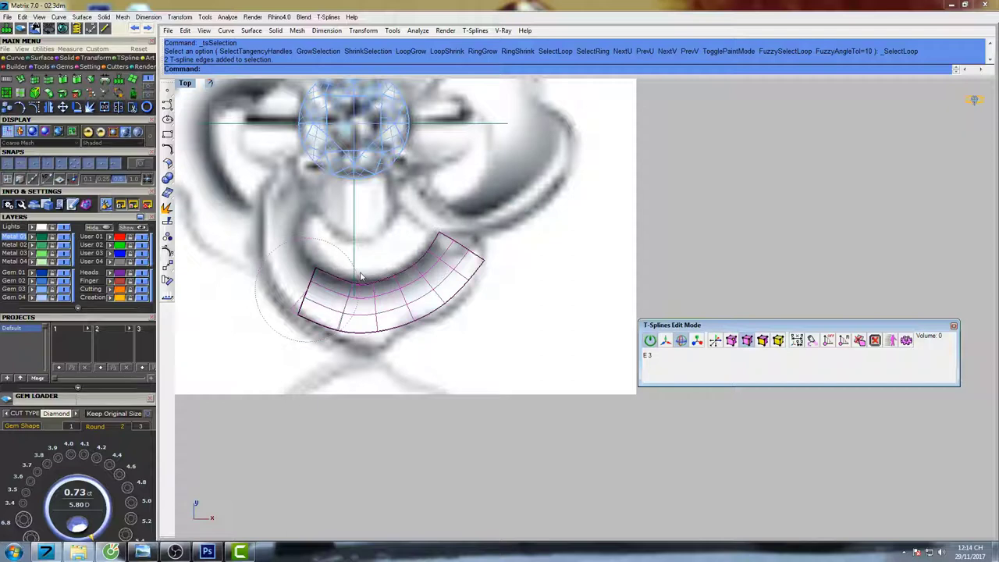
pyautogui.moveTo(362, 280); pyautogui.dragTo(348, 265)
# Extend the strip up the petal's left side to the gem by extruding the end edges and rotating each row.
pyautogui.click(666, 339)
pyautogui.click(668, 342)
pyautogui.click(665, 341)
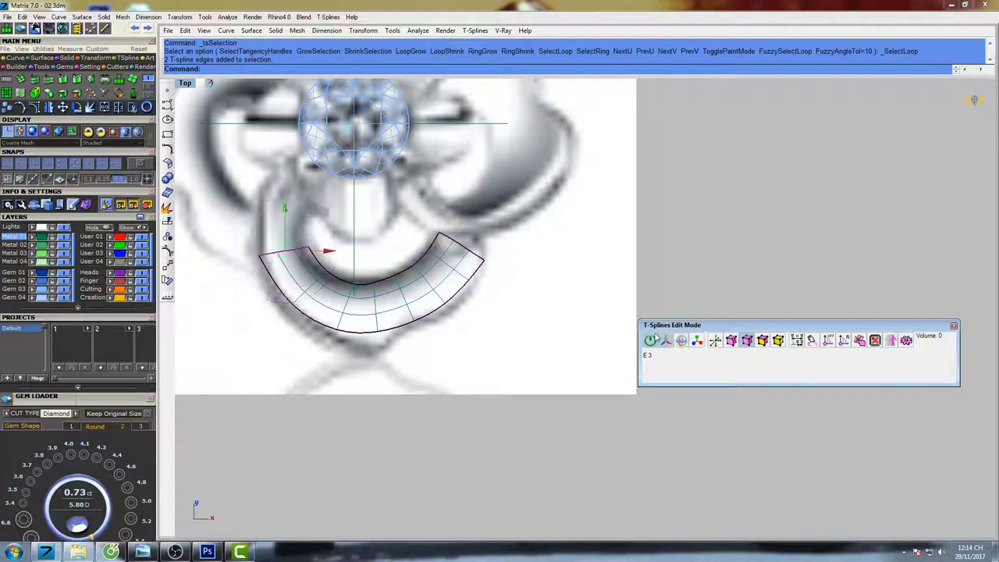
pyautogui.keyDown('alt'); pyautogui.moveTo(324, 218); pyautogui.dragTo(347, 224); pyautogui.keyUp('alt')
pyautogui.click(682, 342)
pyautogui.click(665, 340)
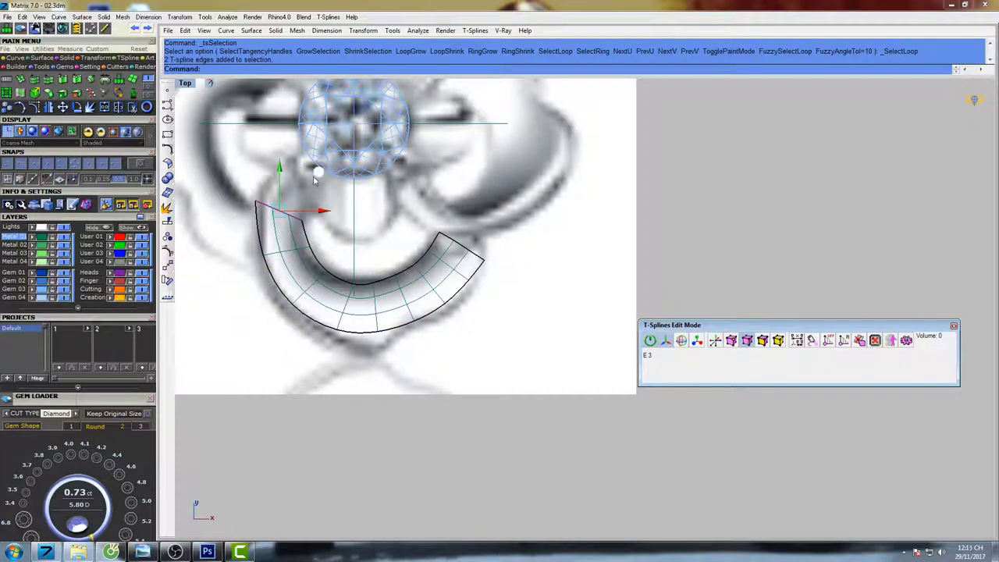
pyautogui.keyDown('alt'); pyautogui.moveTo(315, 180); pyautogui.dragTo(339, 133); pyautogui.keyUp('alt')
# Extrude the end edges once more so the strip ends beneath the centre diamond, and rotate them along its curve.
pyautogui.moveTo(364, 207); pyautogui.dragTo(412, 284, button='right')
pyautogui.scroll(-2, 408, 286)
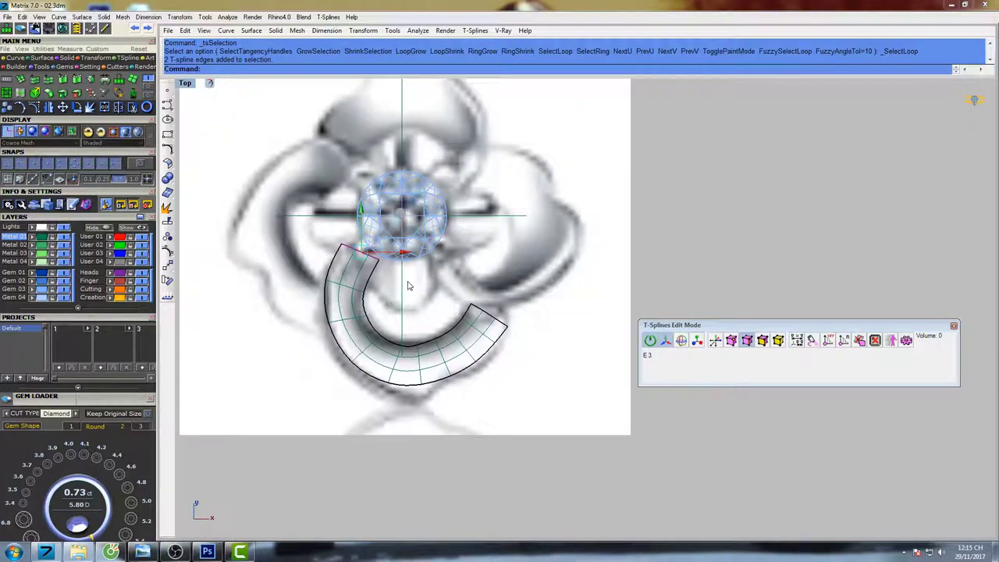
pyautogui.scroll(-2, 407, 283)
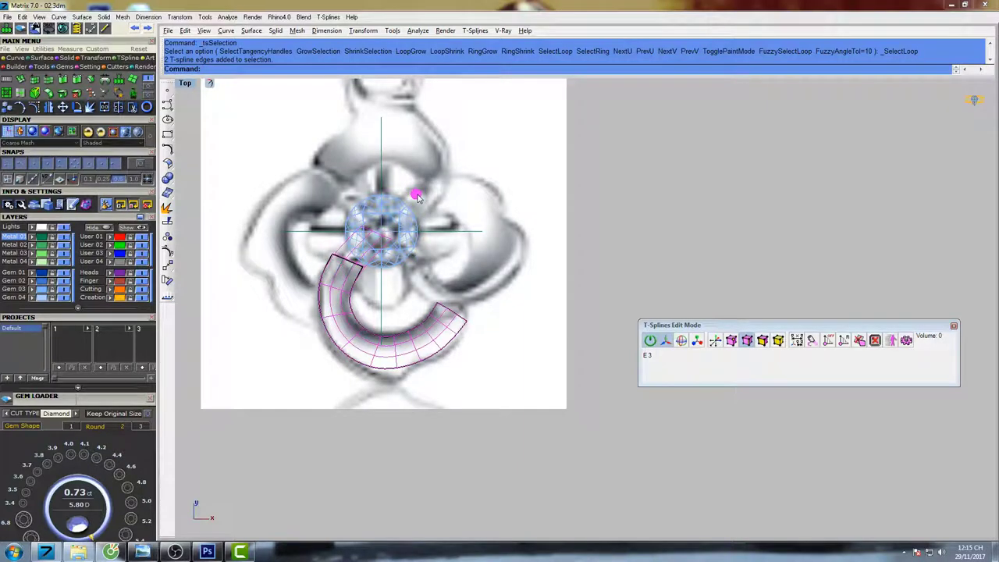
pyautogui.click(418, 198)
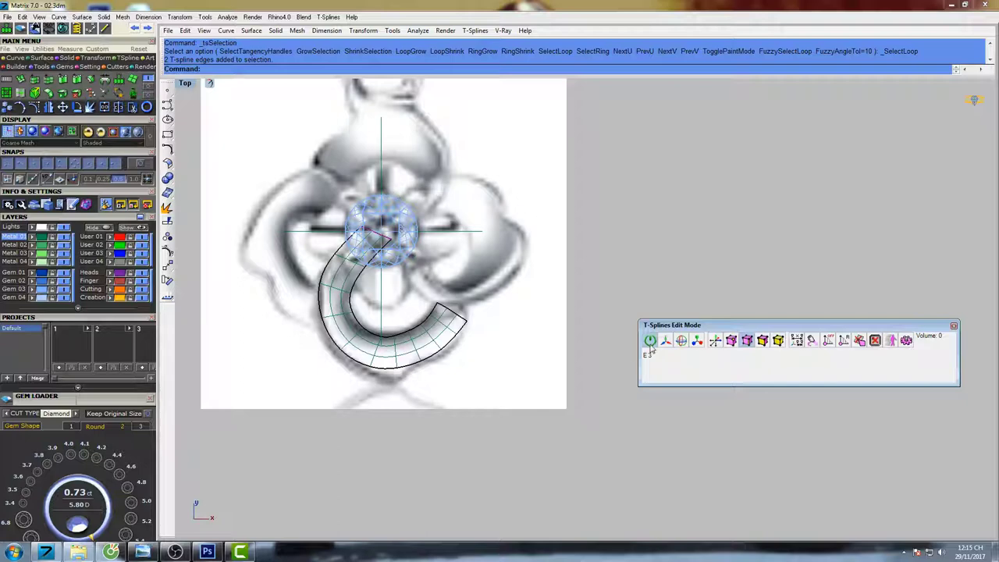
pyautogui.click(681, 341)
pyautogui.moveTo(423, 210); pyautogui.dragTo(414, 268)
# Rotate the row of edges just before the strip's gem end to smooth its bend.
pyautogui.scroll(5, 357, 265)
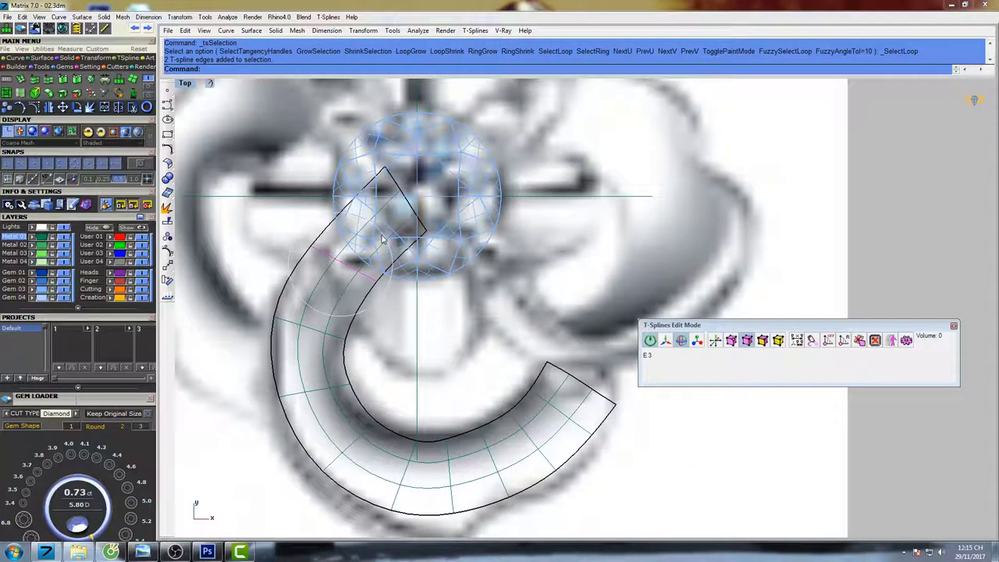
pyautogui.click(389, 250)
pyautogui.moveTo(406, 350); pyautogui.dragTo(406, 249, button='right')
pyautogui.scroll(-2, 406, 270)
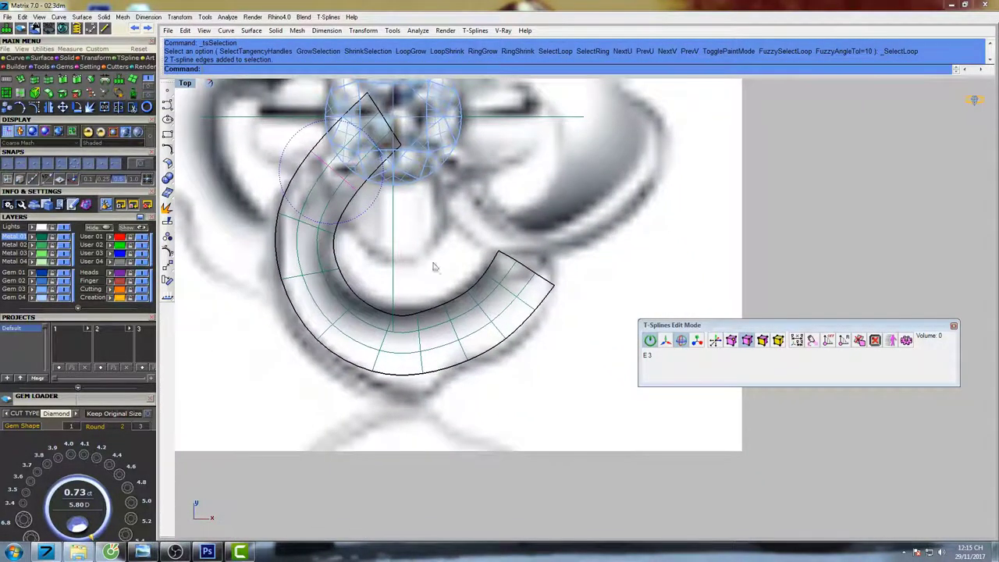
# Switch to vertex editing and pull the petal's lowest outer vertex down into a point, fitting its two outer neighbours to the reference outline.
pyautogui.click(731, 341)
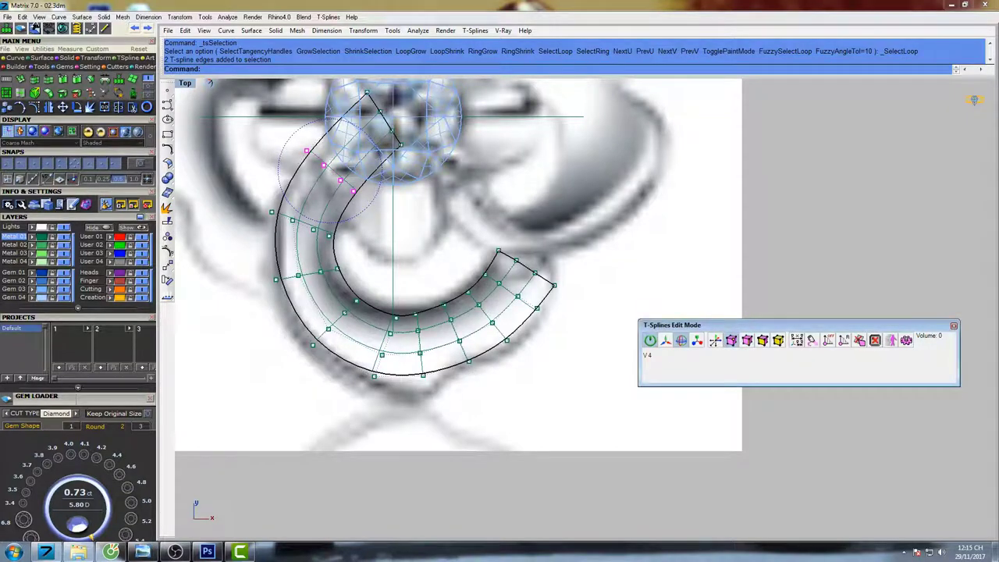
pyautogui.moveTo(448, 364); pyautogui.dragTo(451, 338, button='right')
pyautogui.moveTo(425, 346); pyautogui.dragTo(422, 390)
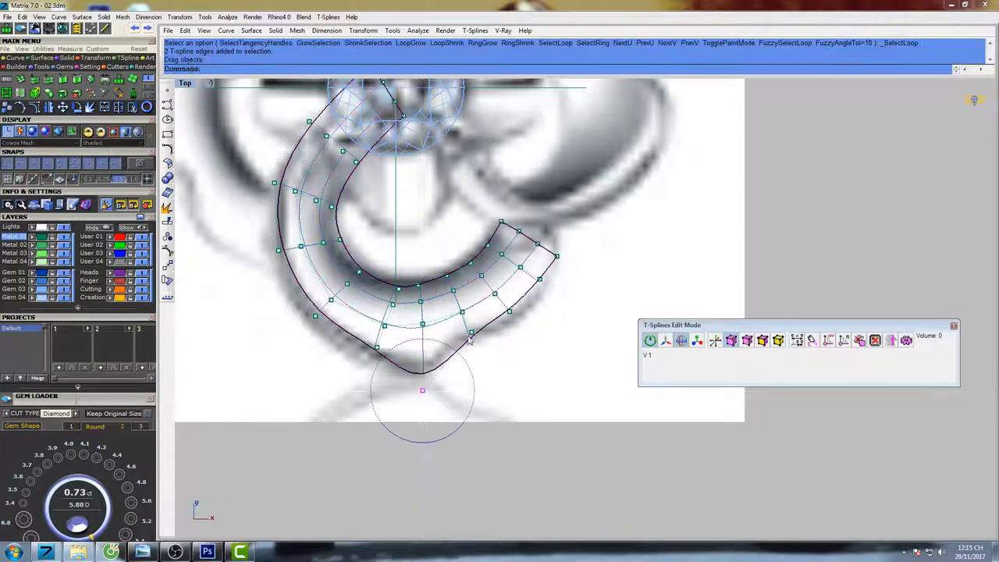
pyautogui.moveTo(471, 331); pyautogui.dragTo(460, 335)
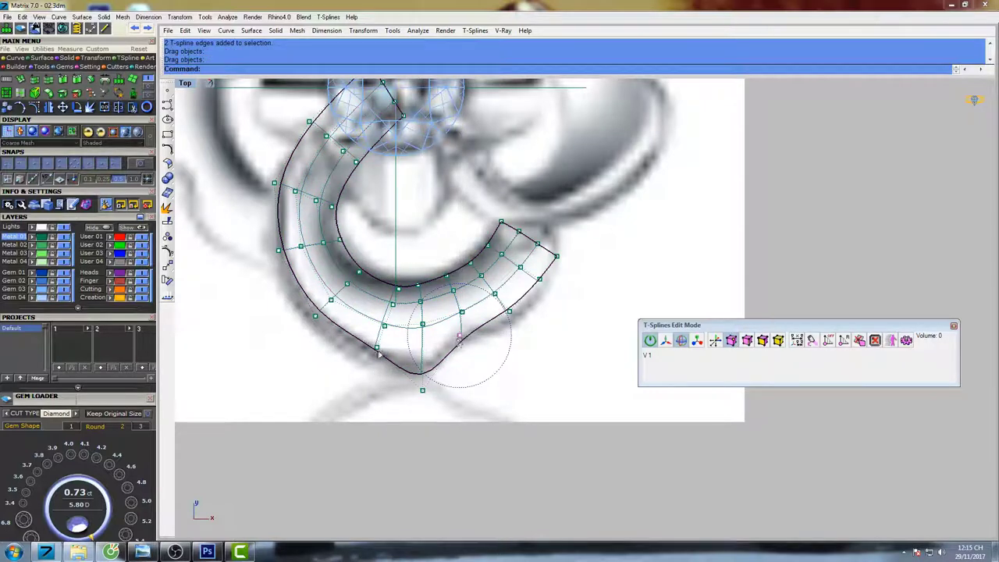
pyautogui.moveTo(375, 349); pyautogui.dragTo(371, 359)
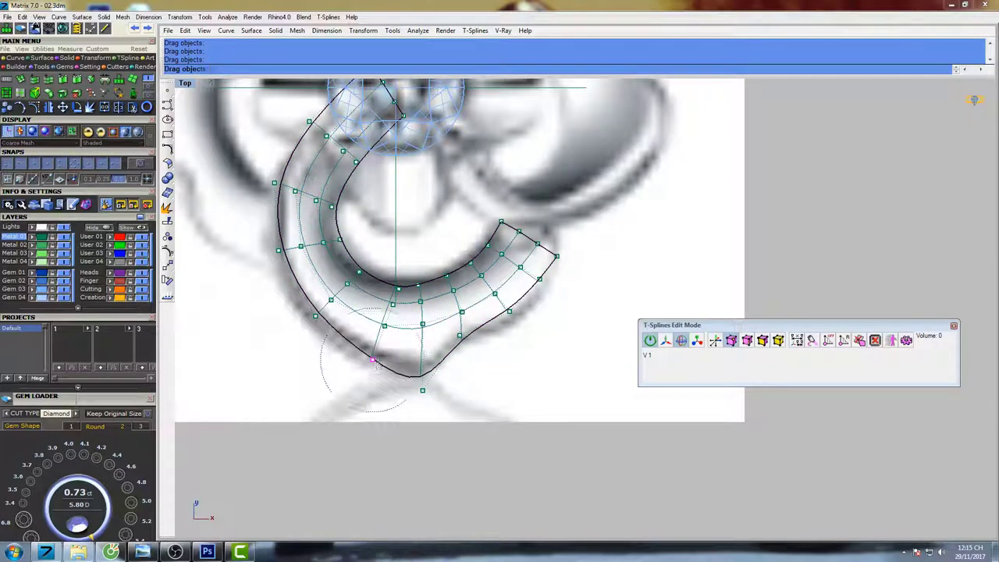
pyautogui.moveTo(404, 268); pyautogui.dragTo(427, 296, button='right')
pyautogui.scroll(-2, 427, 296)
pyautogui.scroll(-2, 427, 297)
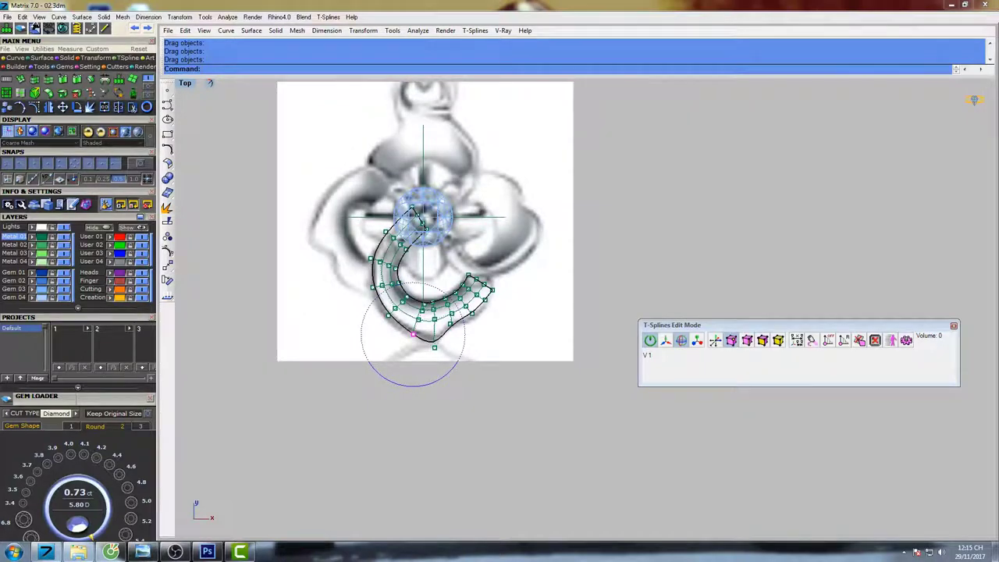
# Move the two outermost vertices of the row just left of the petal's tip toward the reference tip.
pyautogui.scroll(5, 430, 359)
pyautogui.moveTo(373, 279); pyautogui.dragTo(384, 290)
pyautogui.moveTo(391, 225); pyautogui.dragTo(399, 244)
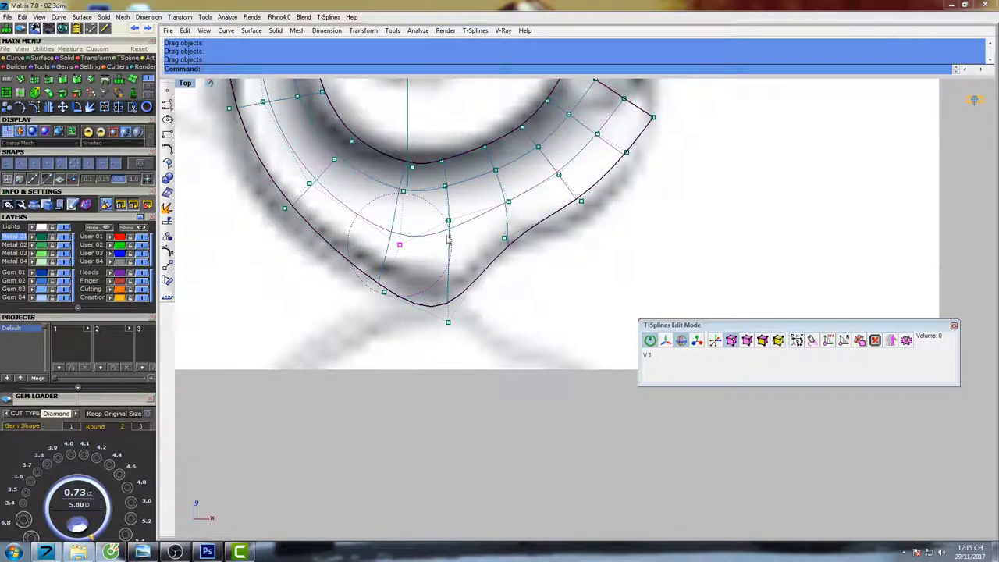
pyautogui.moveTo(491, 270); pyautogui.dragTo(478, 283, button='right')
# Switch to the translate manipulator and reposition the inner and middle vertices around the petal's tip to even out the rows.
pyautogui.click(667, 341)
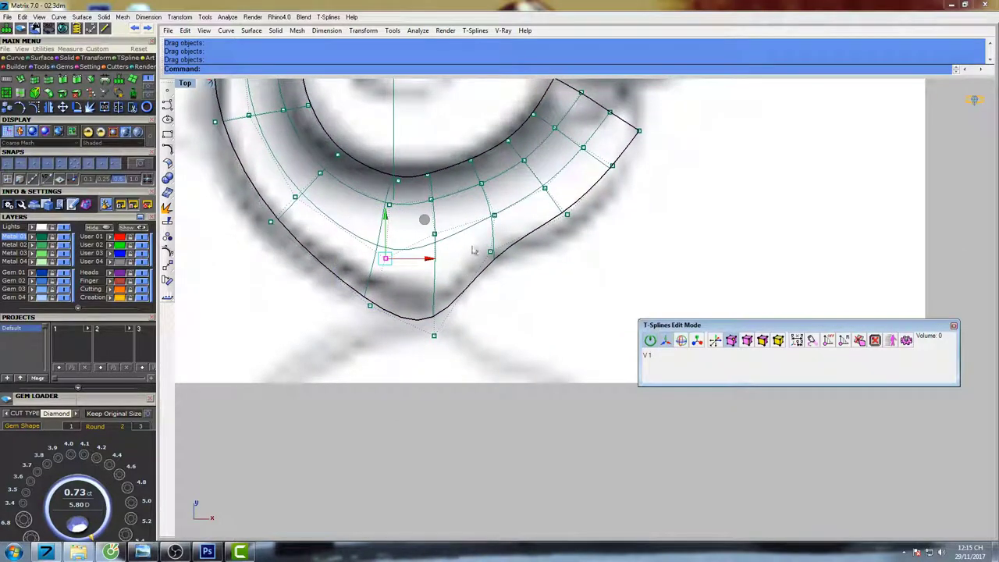
pyautogui.moveTo(426, 246); pyautogui.dragTo(426, 262, button='right')
pyautogui.scroll(6, 426, 262)
pyautogui.click(444, 238)
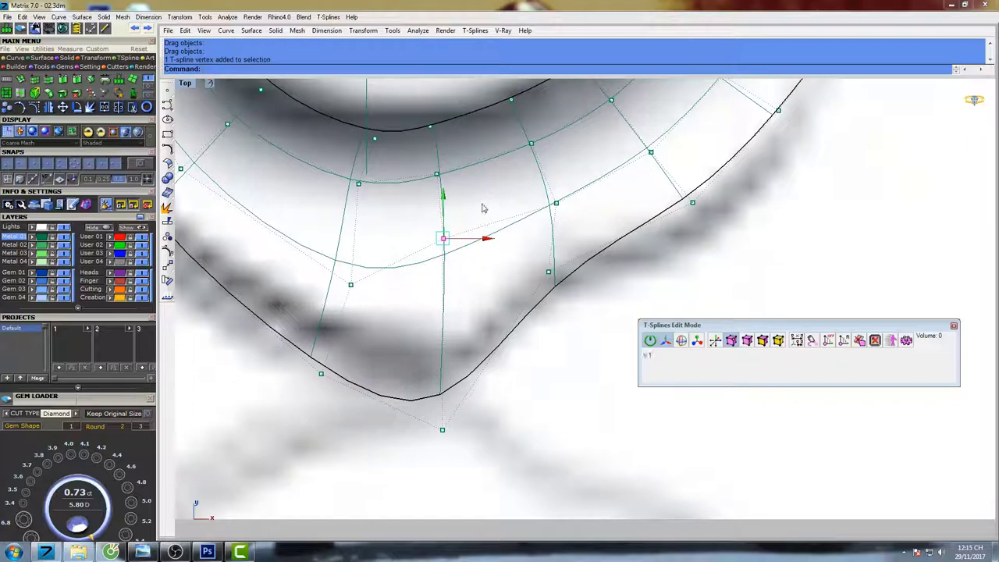
pyautogui.moveTo(482, 208); pyautogui.dragTo(469, 229)
pyautogui.moveTo(438, 174); pyautogui.dragTo(435, 192)
pyautogui.moveTo(449, 136); pyautogui.dragTo(451, 239, button='right')
pyautogui.moveTo(377, 243); pyautogui.dragTo(378, 225)
pyautogui.moveTo(513, 209); pyautogui.dragTo(518, 217)
pyautogui.moveTo(518, 217); pyautogui.dragTo(417, 203, button='right')
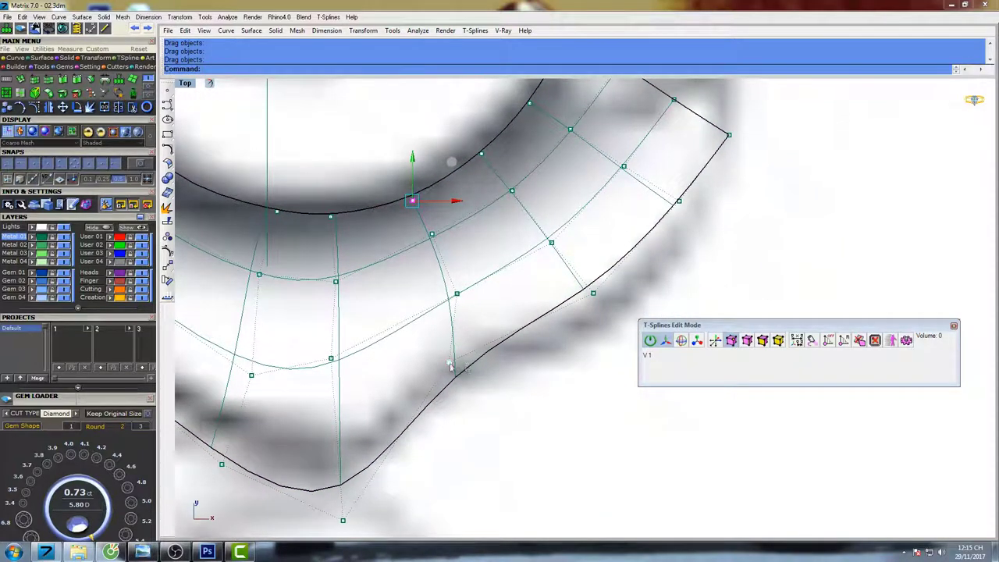
# Shift the outer and middle vertices of the row right of the tip toward the tip to form the notch.
pyautogui.moveTo(450, 364); pyautogui.dragTo(427, 364)
pyautogui.moveTo(457, 294); pyautogui.dragTo(424, 299)
pyautogui.moveTo(434, 238); pyautogui.dragTo(422, 243)
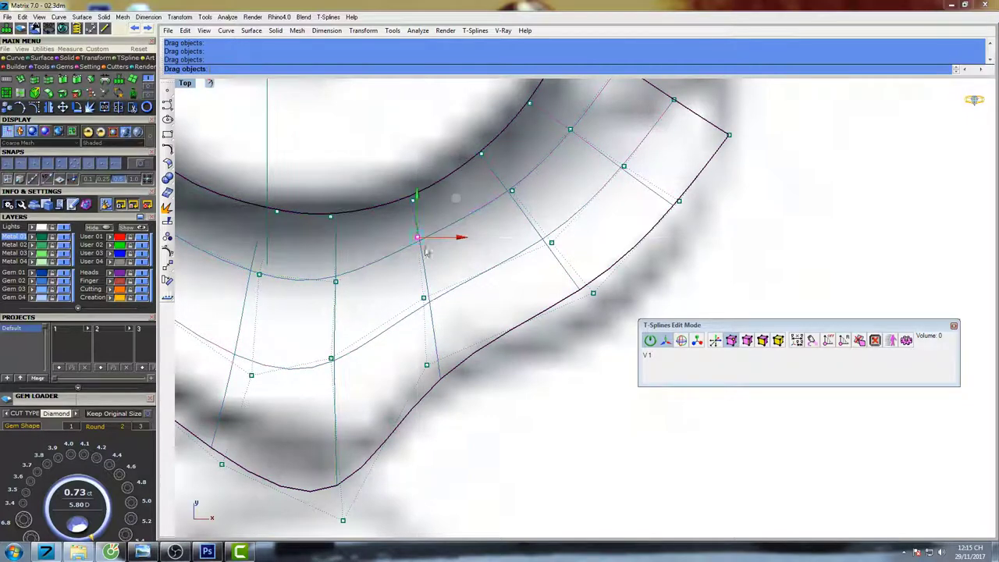
# Pull the outer two vertices of the next row right of the notch outward to follow the reference bulge.
pyautogui.moveTo(504, 340); pyautogui.dragTo(456, 291, button='right')
pyautogui.moveTo(547, 249); pyautogui.dragTo(565, 305)
pyautogui.moveTo(502, 195); pyautogui.dragTo(517, 227)
pyautogui.moveTo(596, 188); pyautogui.dragTo(573, 281, button='right')
pyautogui.moveTo(418, 364); pyautogui.dragTo(478, 244, button='right')
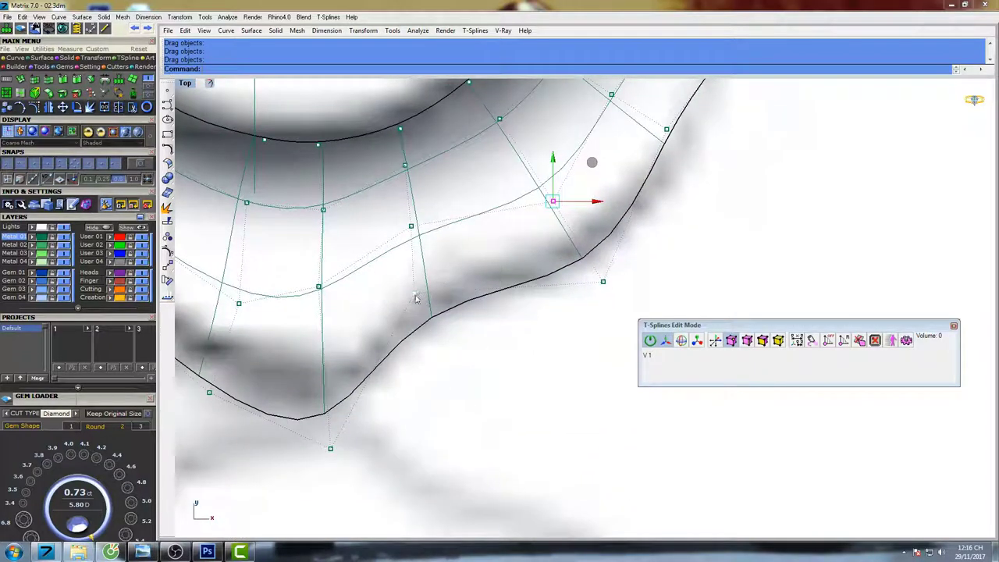
# Fine-tune the notch's outer vertices and the tip vertex so the outline follows the reference picture.
pyautogui.moveTo(415, 294); pyautogui.dragTo(419, 288)
pyautogui.moveTo(430, 346); pyautogui.dragTo(483, 273, button='right')
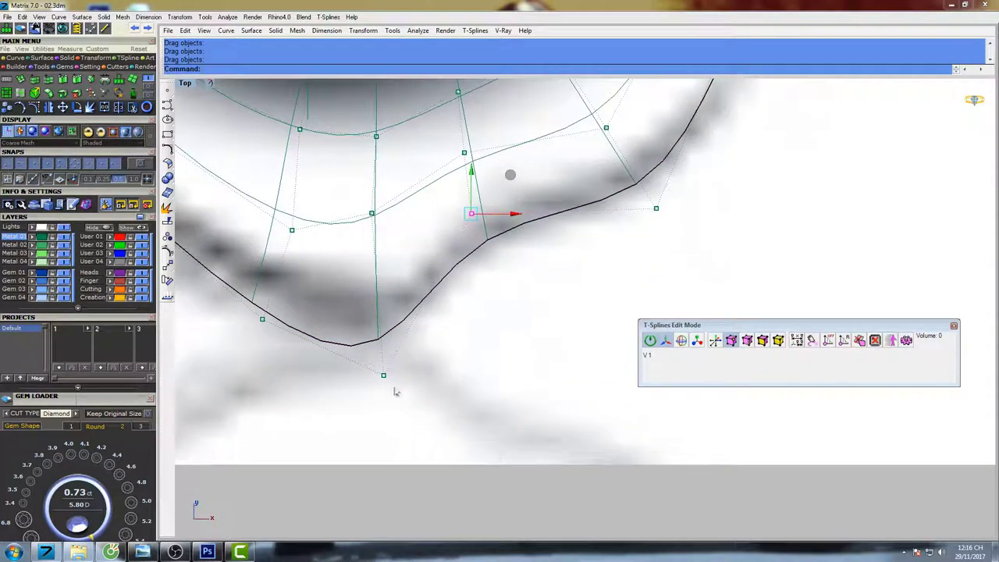
pyautogui.moveTo(385, 379); pyautogui.dragTo(387, 385)
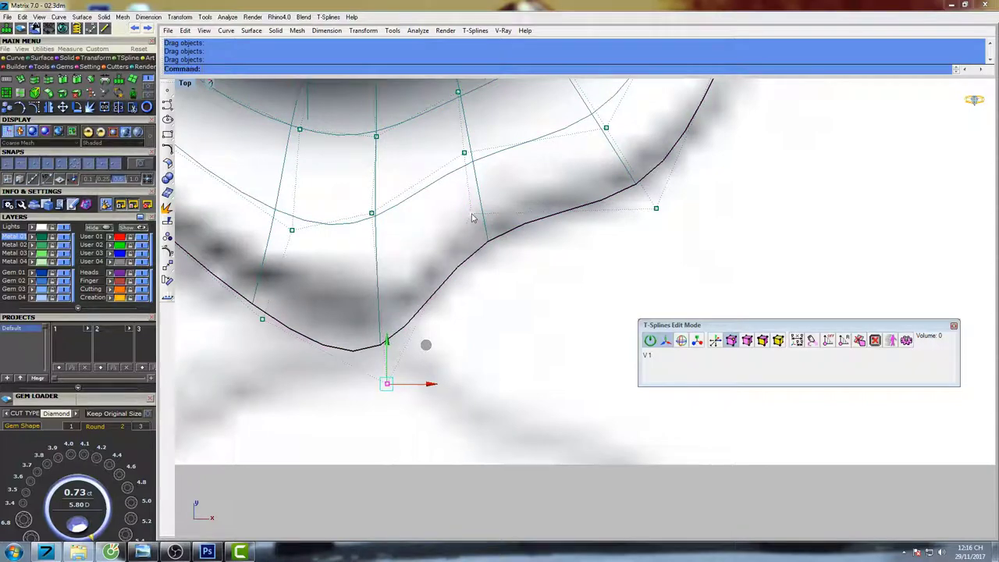
pyautogui.moveTo(473, 218); pyautogui.dragTo(452, 222)
pyautogui.moveTo(624, 262); pyautogui.dragTo(546, 316, button='right')
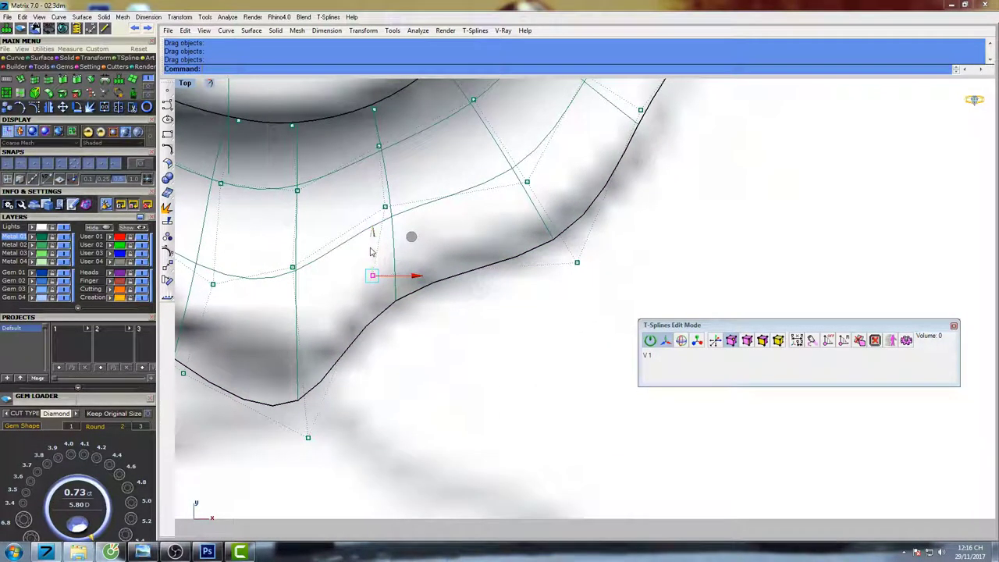
pyautogui.moveTo(373, 243); pyautogui.dragTo(374, 233)
pyautogui.moveTo(346, 243); pyautogui.dragTo(471, 285, button='right')
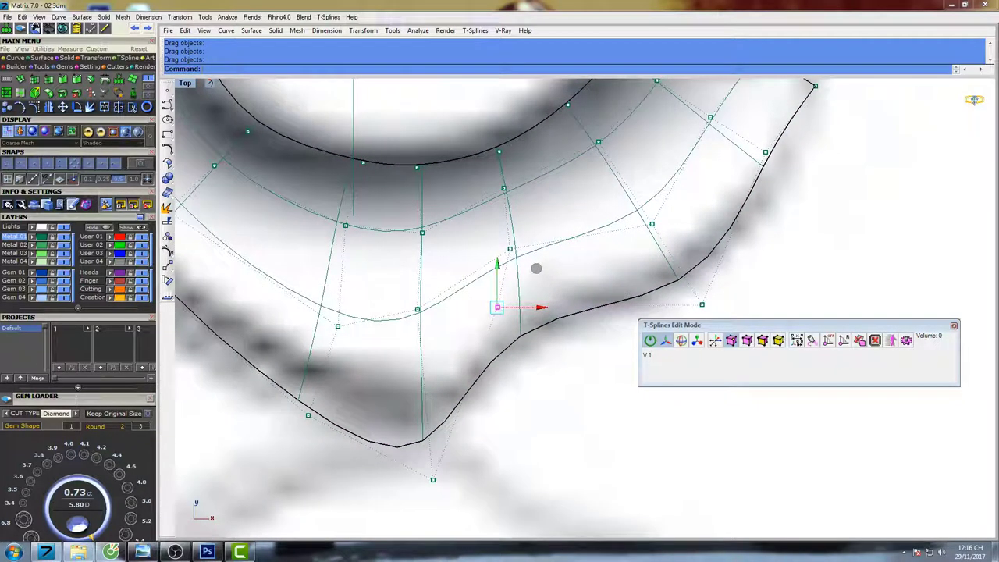
pyautogui.moveTo(510, 251); pyautogui.dragTo(504, 250)
# Move the outer vertices along the petal's lower-left side outward onto the reference outline.
pyautogui.moveTo(305, 381); pyautogui.dragTo(453, 324, button='right')
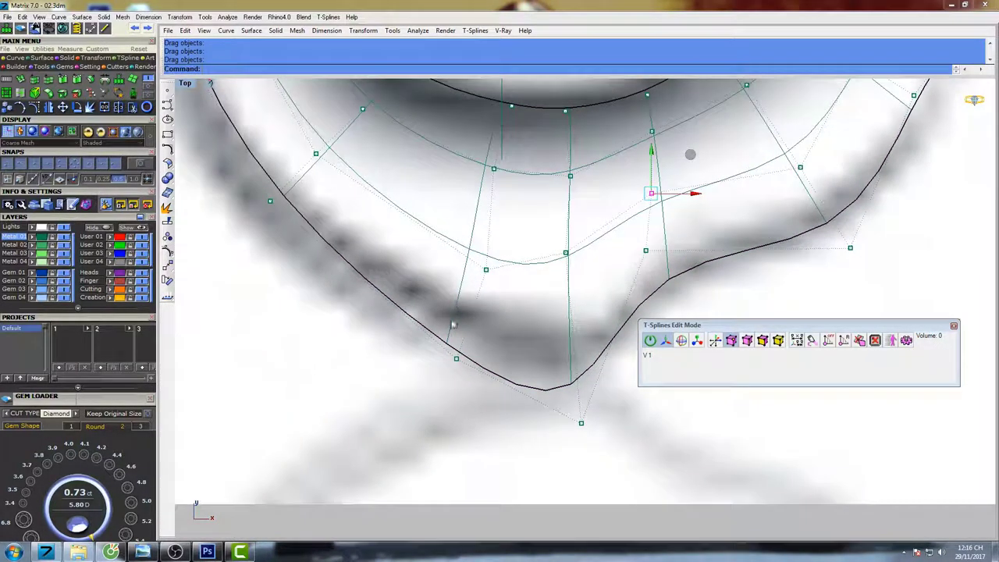
pyautogui.moveTo(457, 359); pyautogui.dragTo(443, 359)
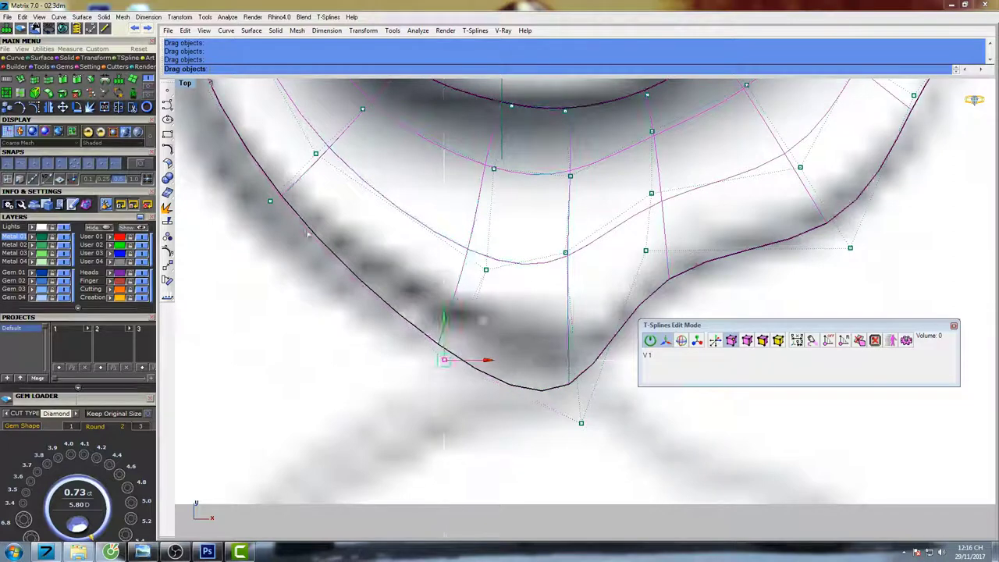
pyautogui.moveTo(271, 202); pyautogui.dragTo(252, 215)
pyautogui.scroll(-6, 311, 182)
pyautogui.moveTo(311, 182); pyautogui.dragTo(409, 335, button='right')
pyautogui.moveTo(331, 246); pyautogui.dragTo(323, 259)
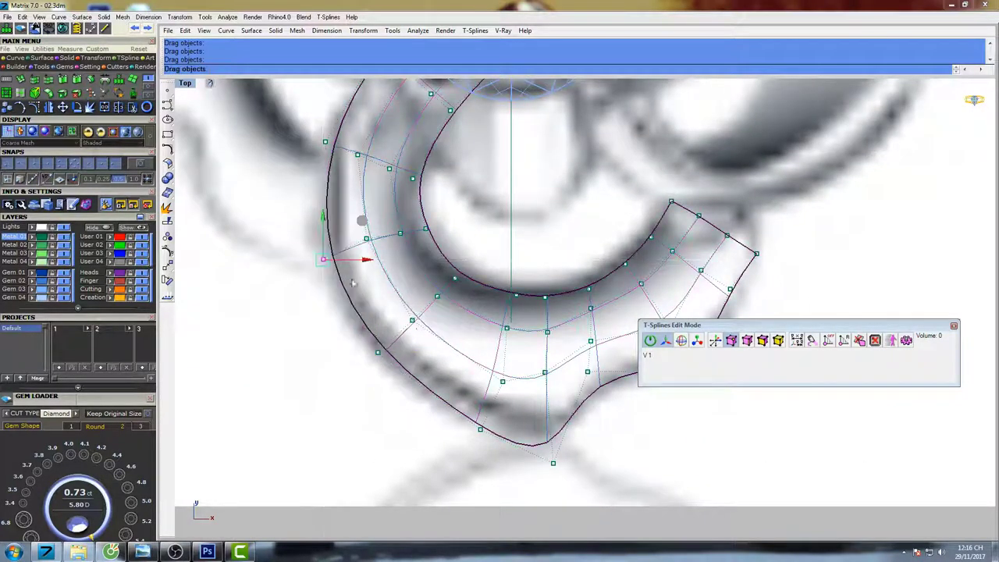
pyautogui.moveTo(413, 326); pyautogui.dragTo(377, 361)
pyautogui.moveTo(410, 109); pyautogui.dragTo(377, 271, button='right')
pyautogui.scroll(-12, 407, 240)
pyautogui.moveTo(467, 223); pyautogui.dragTo(449, 252, button='right')
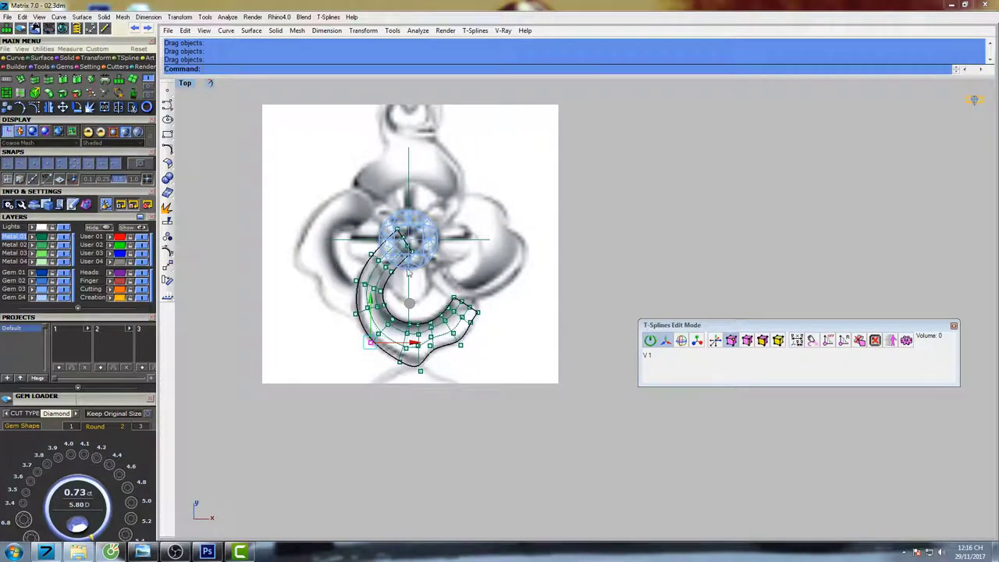
# Move the four end vertices farther beneath the centre diamond and nudge the adjacent row of four vertices to match.
pyautogui.scroll(5, 387, 110)
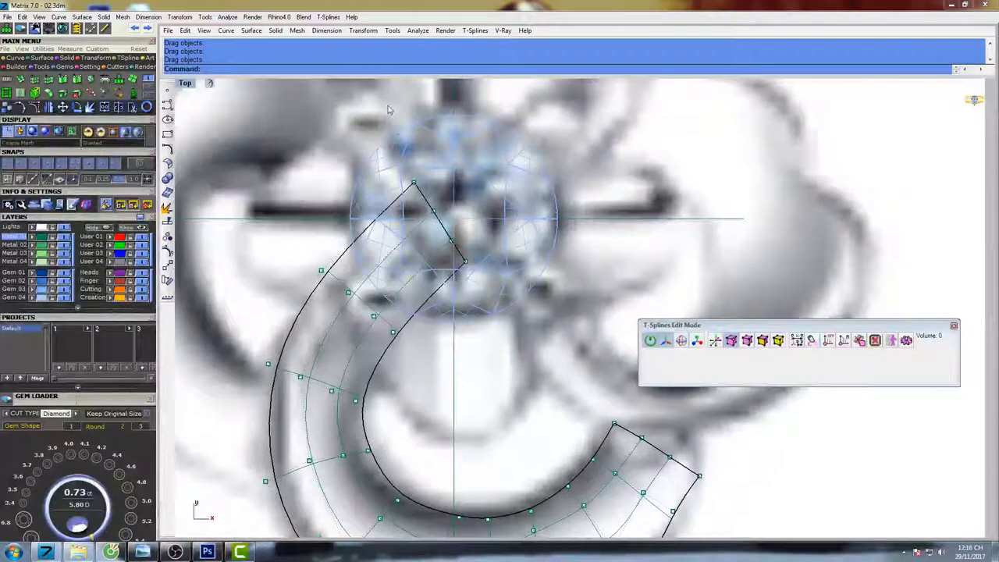
pyautogui.moveTo(388, 110); pyautogui.dragTo(530, 273)
pyautogui.moveTo(480, 190); pyautogui.dragTo(494, 215)
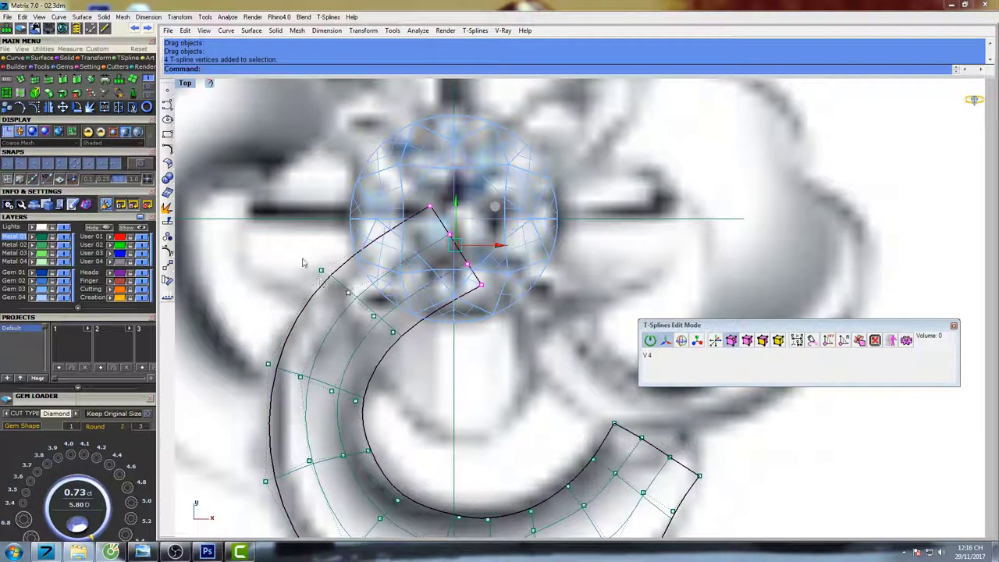
pyautogui.moveTo(403, 346); pyautogui.dragTo(403, 346)
pyautogui.moveTo(395, 267); pyautogui.dragTo(398, 268)
pyautogui.scroll(-5, 398, 268)
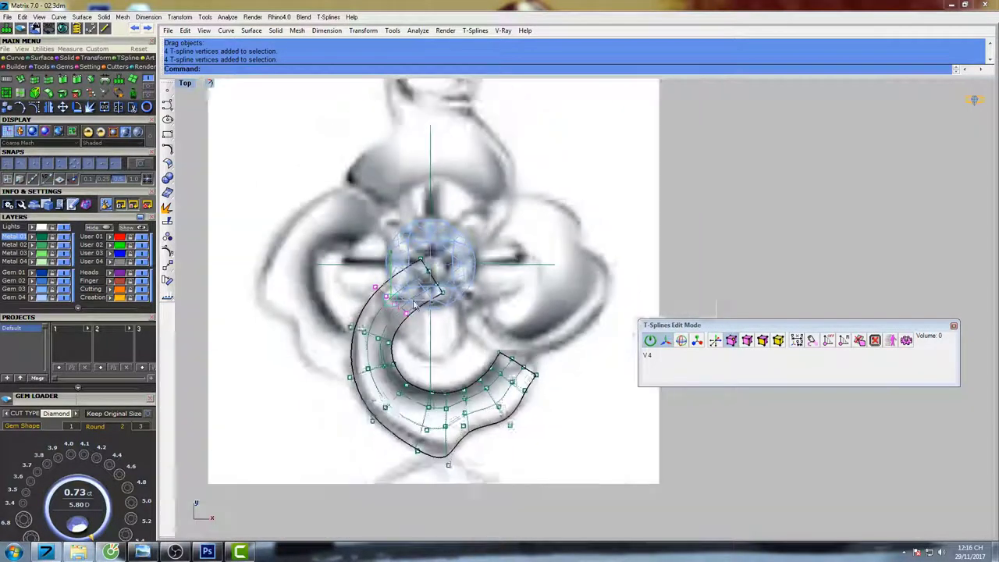
pyautogui.scroll(8, 414, 306)
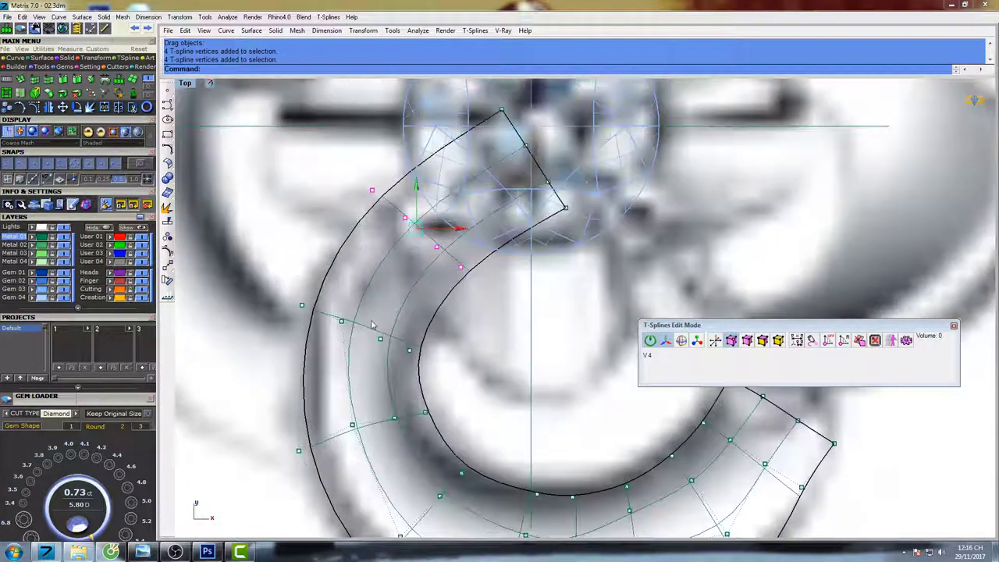
# Adjust the outer vertex and the two innermost vertices of the row beside the diamond to smooth the curve.
pyautogui.click(415, 155)
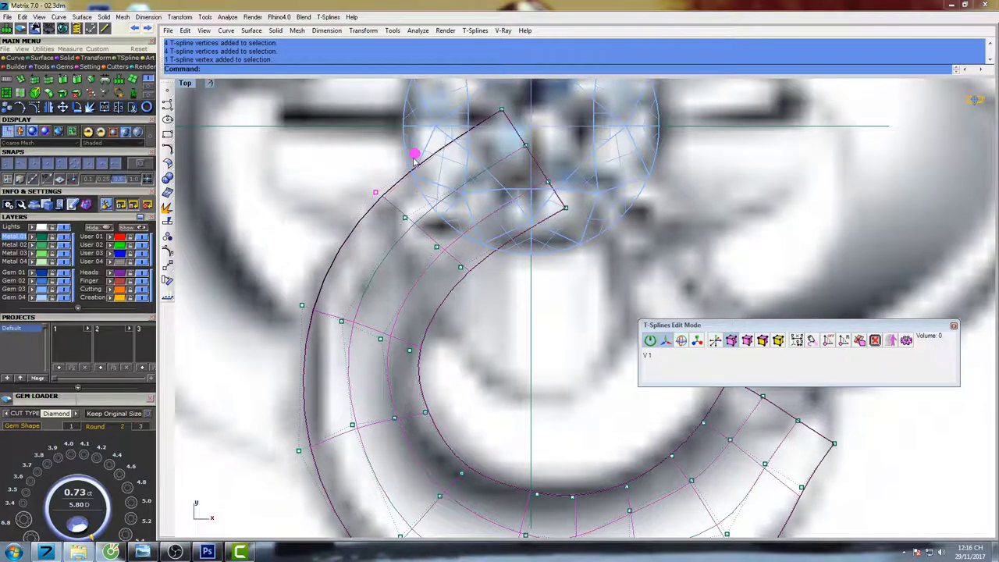
pyautogui.click(460, 267)
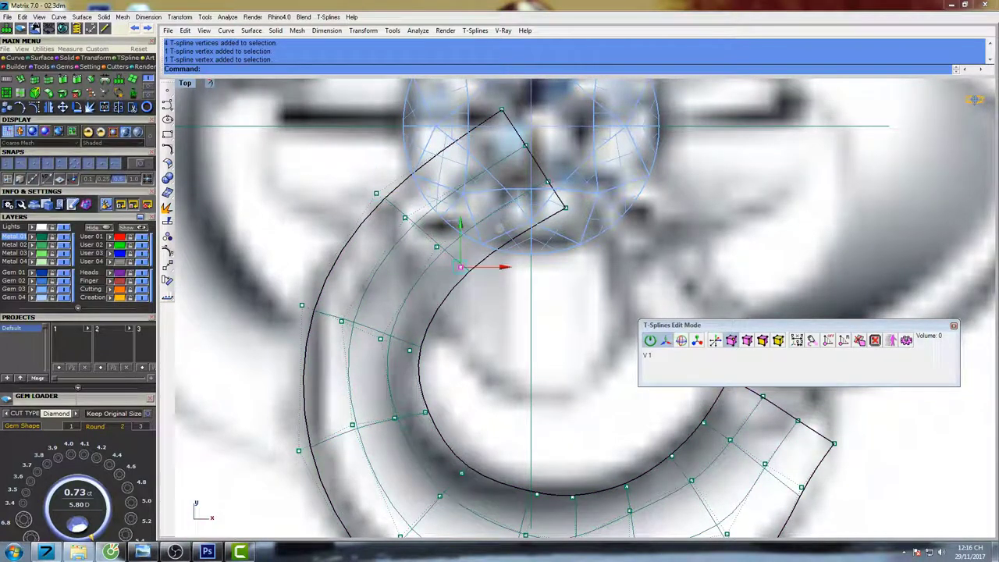
pyautogui.moveTo(423, 289); pyautogui.dragTo(480, 236)
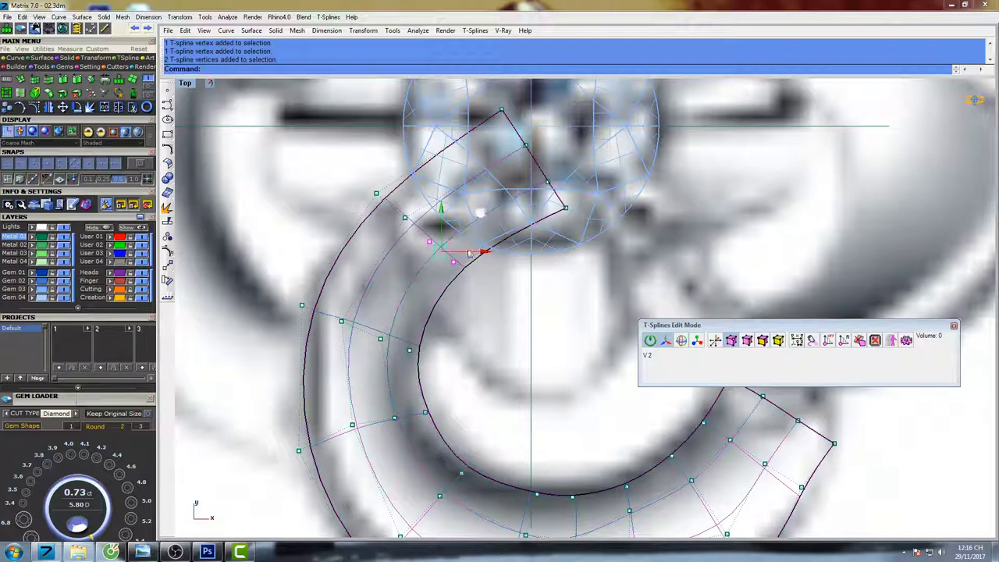
# Nudge the two inner-edge vertices on the petal's left side to fit the reference's inner curve.
pyautogui.moveTo(487, 221); pyautogui.dragTo(509, 126, button='right')
pyautogui.click(439, 264)
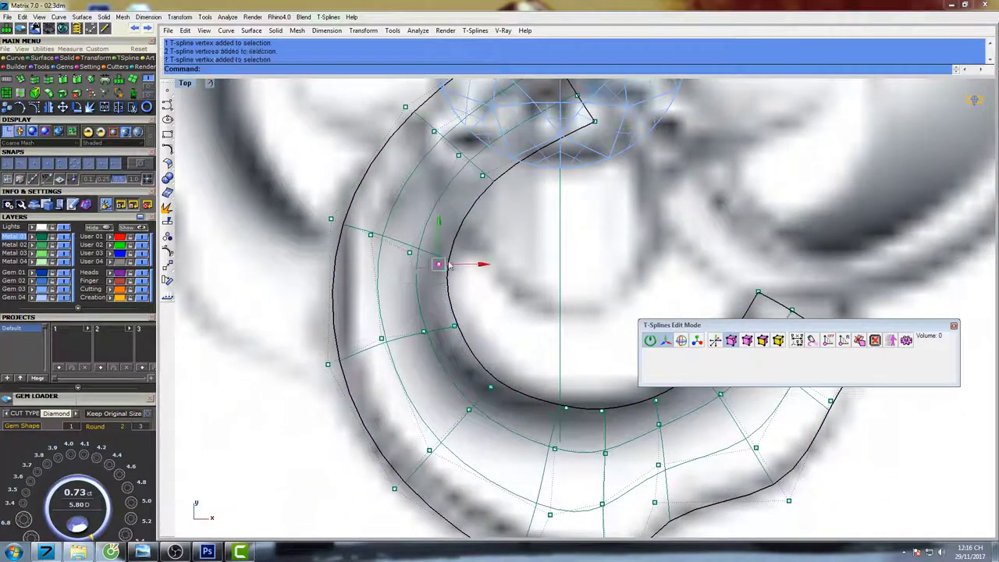
pyautogui.click(478, 227)
pyautogui.click(453, 327)
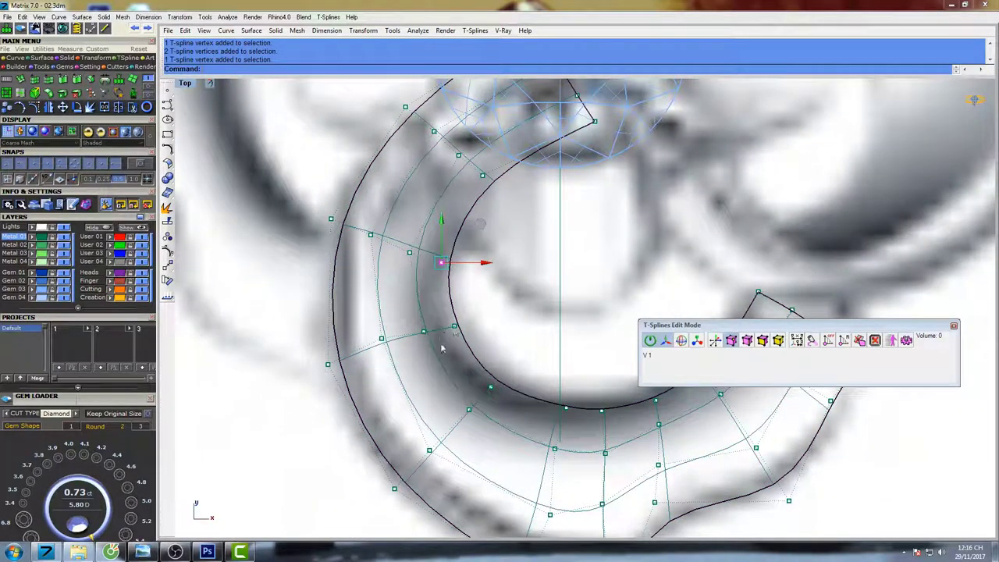
pyautogui.click(484, 289)
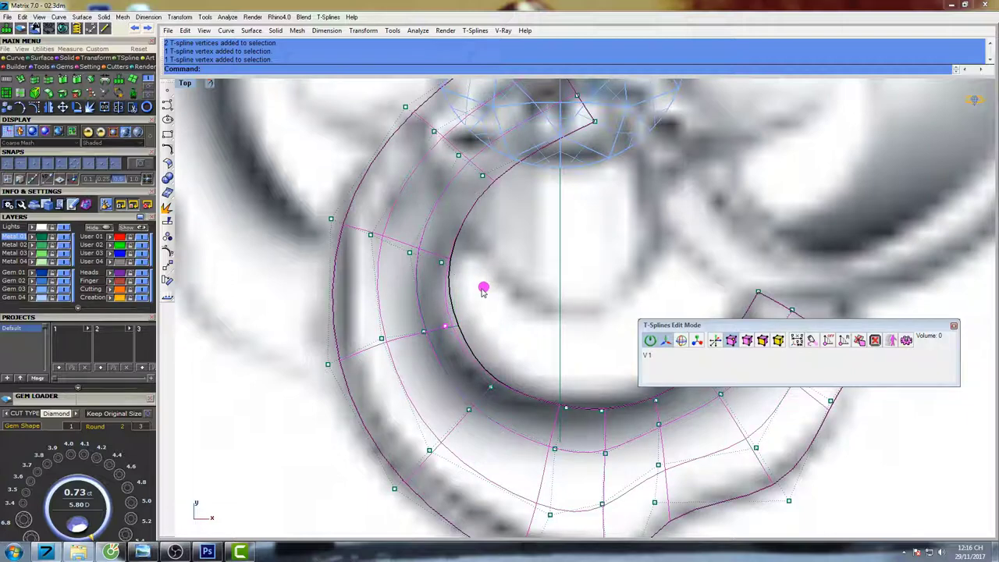
# Move the two middle vertices of the lower row on the petal's left side outward to space the row evenly.
pyautogui.moveTo(483, 288); pyautogui.dragTo(483, 208, button='right')
pyautogui.click(381, 259)
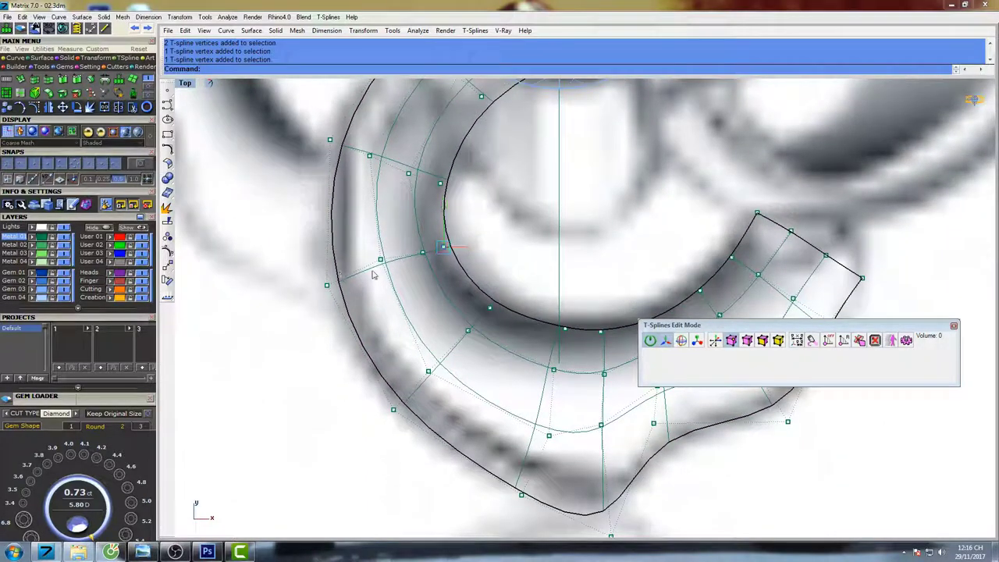
pyautogui.moveTo(420, 219); pyautogui.dragTo(408, 228)
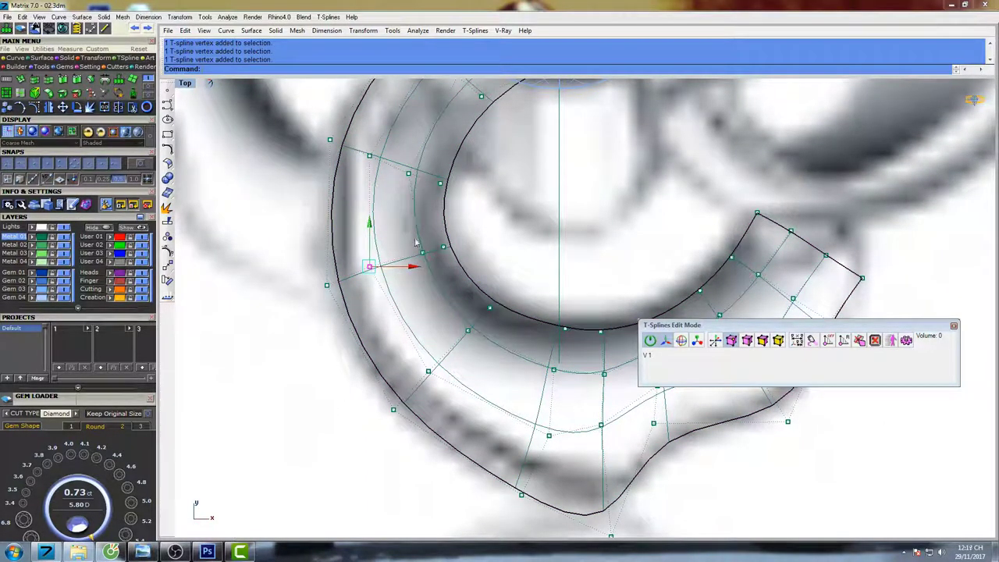
pyautogui.click(408, 232)
pyautogui.moveTo(416, 245); pyautogui.dragTo(428, 261)
pyautogui.click(457, 219)
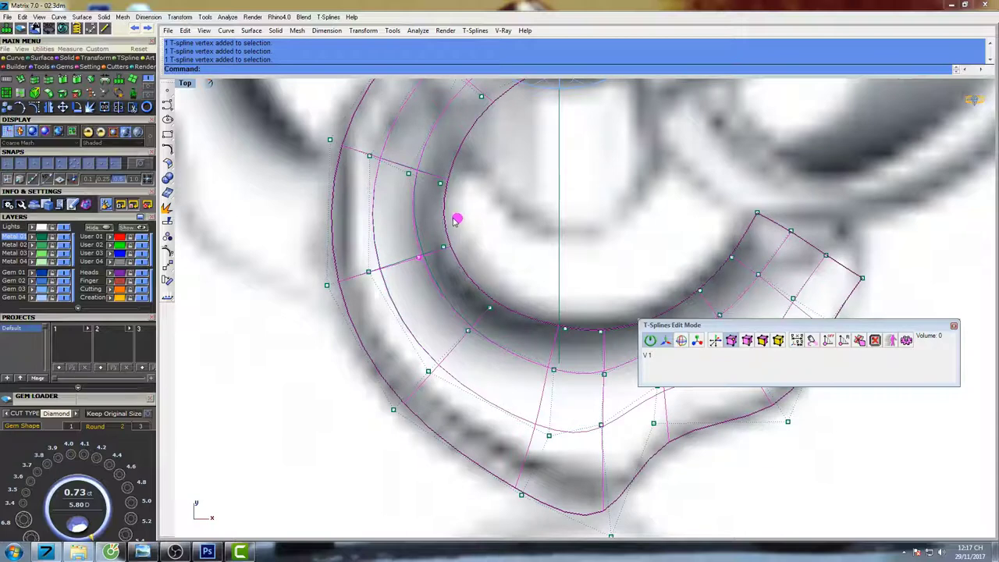
# Reposition the middle vertices of the lower-left row and the one left of the tip to even out the flow lines.
pyautogui.moveTo(500, 395); pyautogui.dragTo(471, 326, button='right')
pyautogui.moveTo(400, 304); pyautogui.dragTo(391, 310)
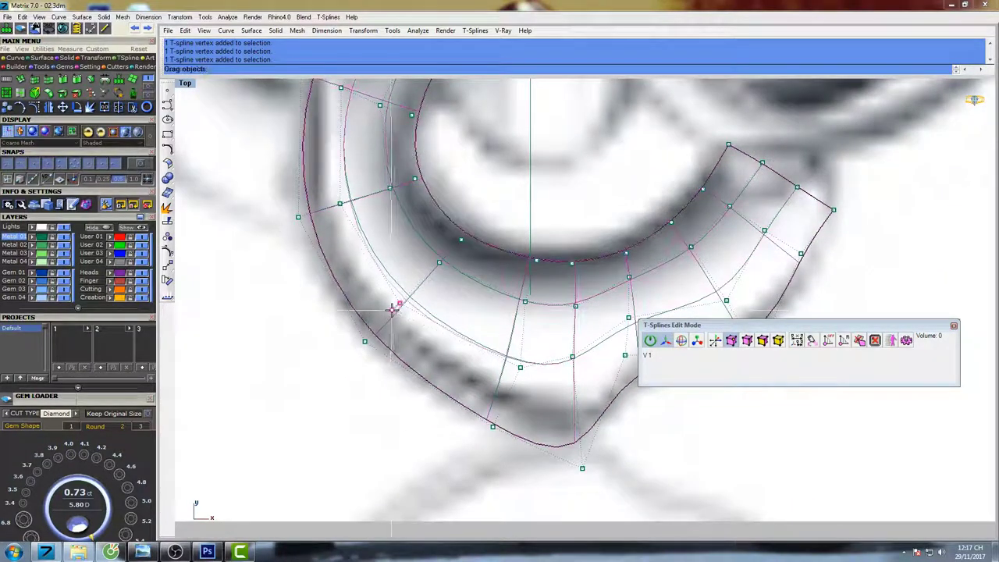
pyautogui.moveTo(439, 268); pyautogui.dragTo(434, 270)
pyautogui.moveTo(519, 370); pyautogui.dragTo(450, 312, button='right')
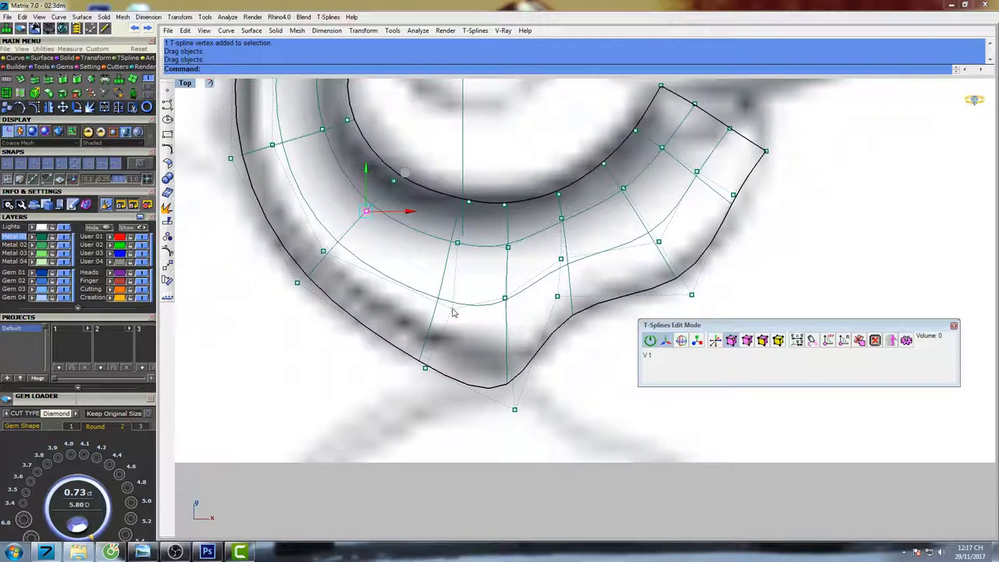
pyautogui.moveTo(448, 316); pyautogui.dragTo(474, 327)
pyautogui.moveTo(539, 323); pyautogui.dragTo(461, 341, button='right')
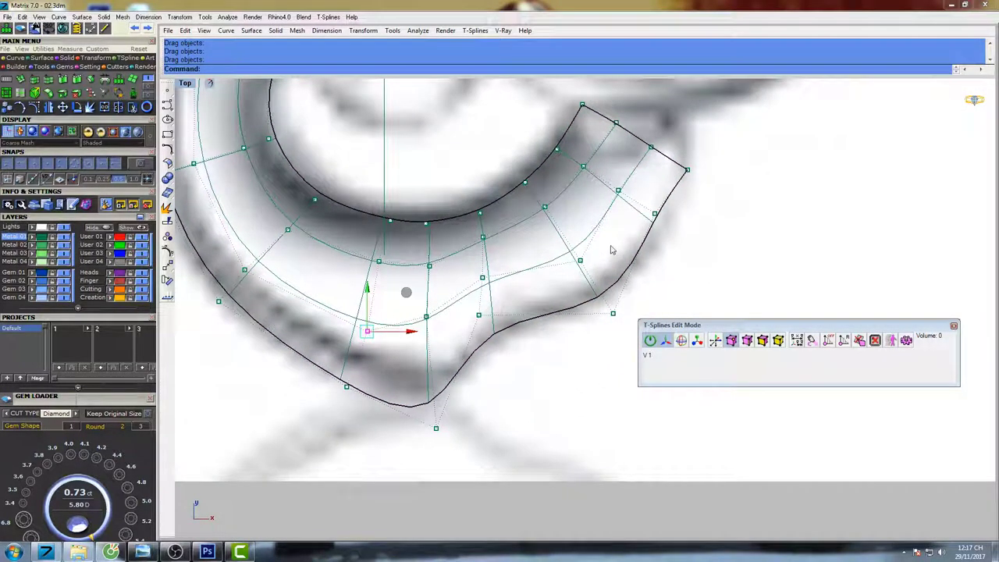
# Extrude the edges at the petal's open right end up toward the neighbouring petal on the reference.
pyautogui.moveTo(613, 250); pyautogui.dragTo(551, 307, button='right')
pyautogui.scroll(-6, 551, 305)
pyautogui.moveTo(481, 244); pyautogui.dragTo(494, 283, button='right')
pyautogui.moveTo(627, 331); pyautogui.dragTo(562, 323, button='right')
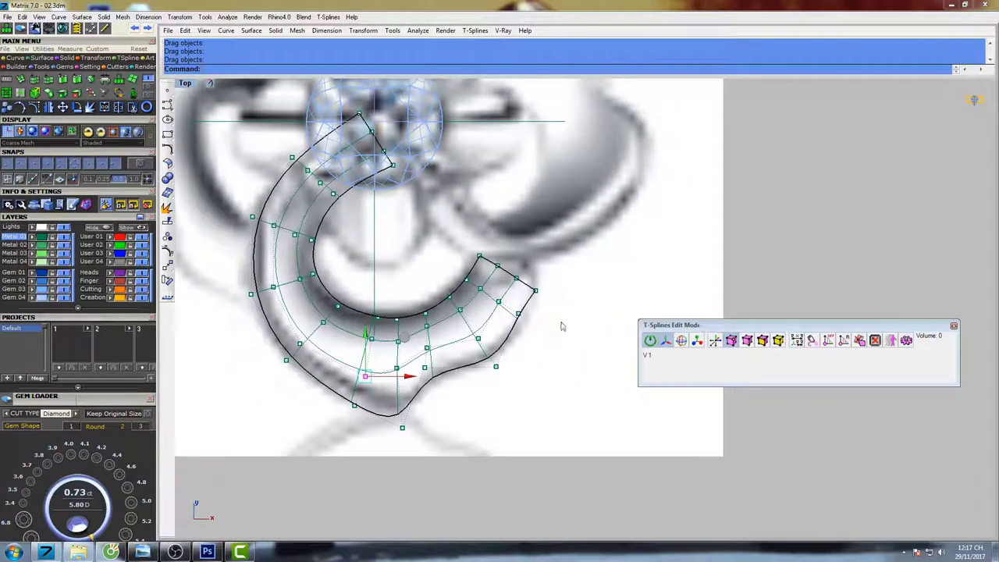
pyautogui.click(746, 345)
pyautogui.doubleClick(529, 290)
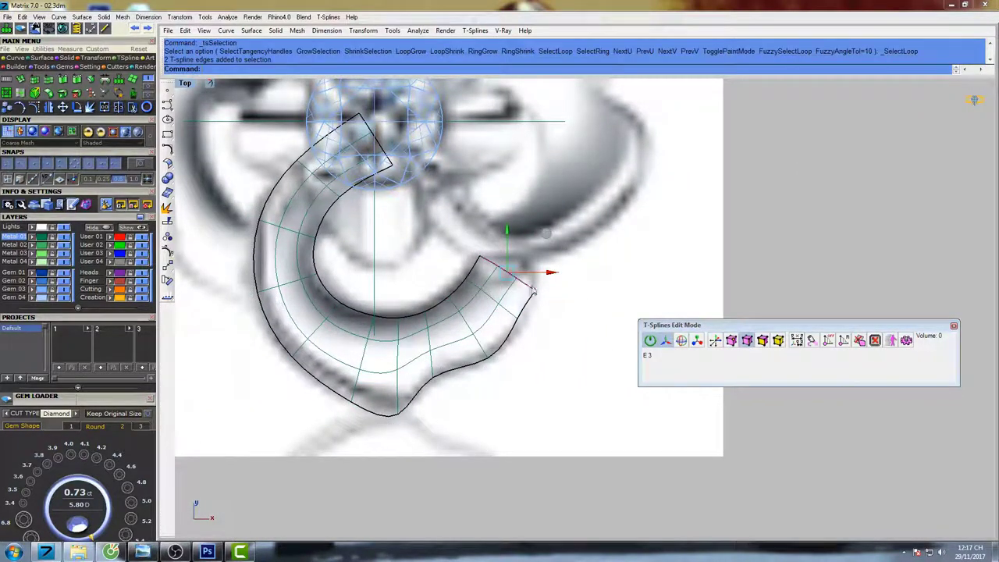
pyautogui.scroll(-2, 550, 273)
pyautogui.moveTo(550, 287); pyautogui.dragTo(549, 289, button='right')
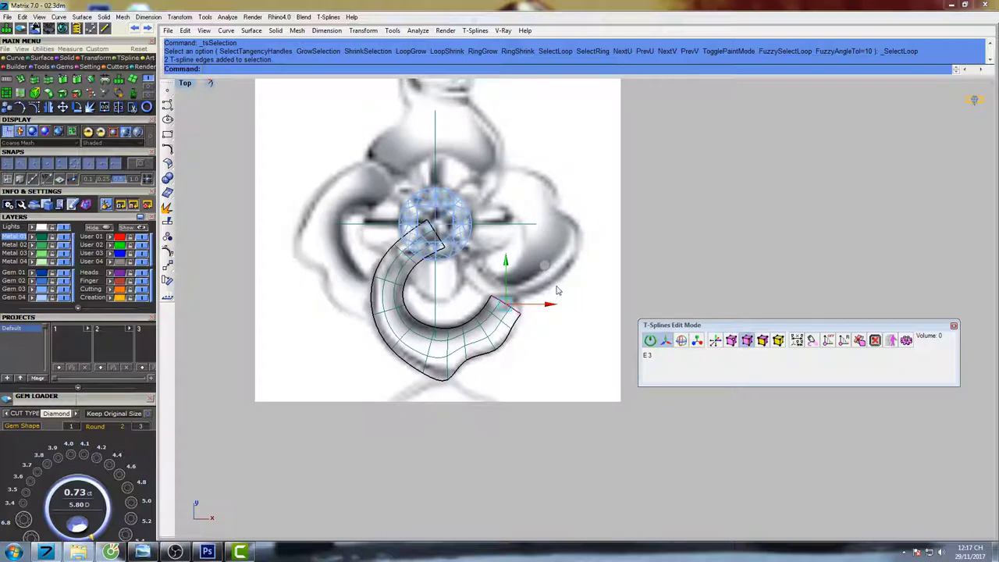
pyautogui.click(546, 264)
pyautogui.moveTo(552, 239); pyautogui.dragTo(517, 226)
# Rotate the extruded end edges until they are nearly horizontal and shift them slightly upward.
pyautogui.click(682, 341)
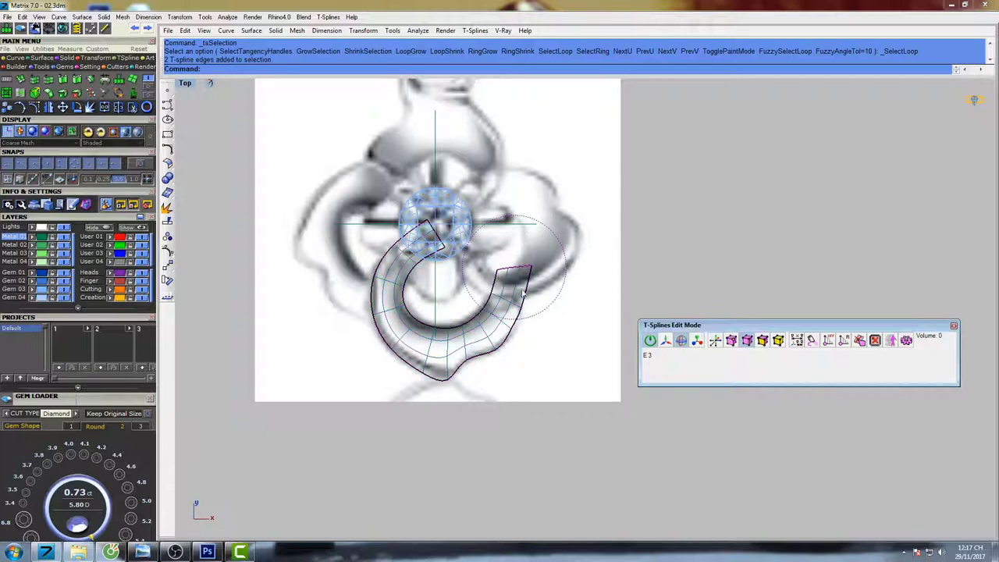
pyautogui.click(663, 342)
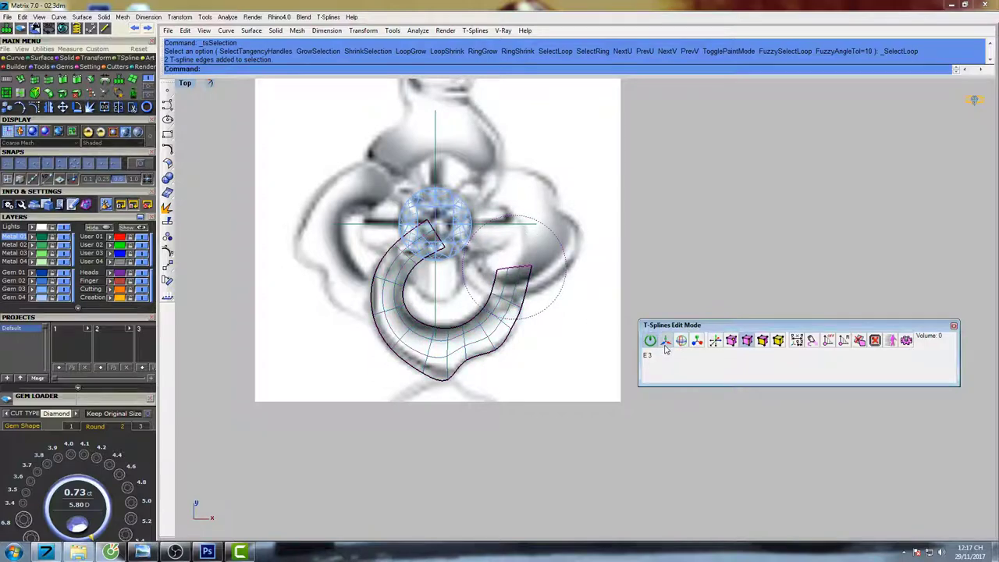
pyautogui.click(552, 232)
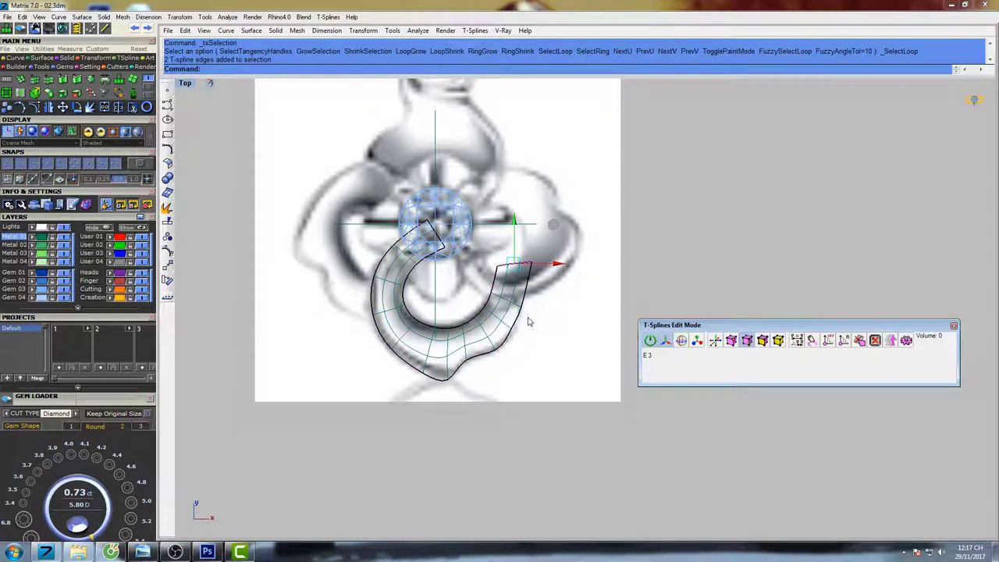
# Narrow the extruded end by moving its outer vertices inward so the petal tapers toward the neighbouring petal.
pyautogui.moveTo(535, 315); pyautogui.dragTo(522, 322, button='right')
pyautogui.scroll(4, 522, 322)
pyautogui.scroll(2, 522, 324)
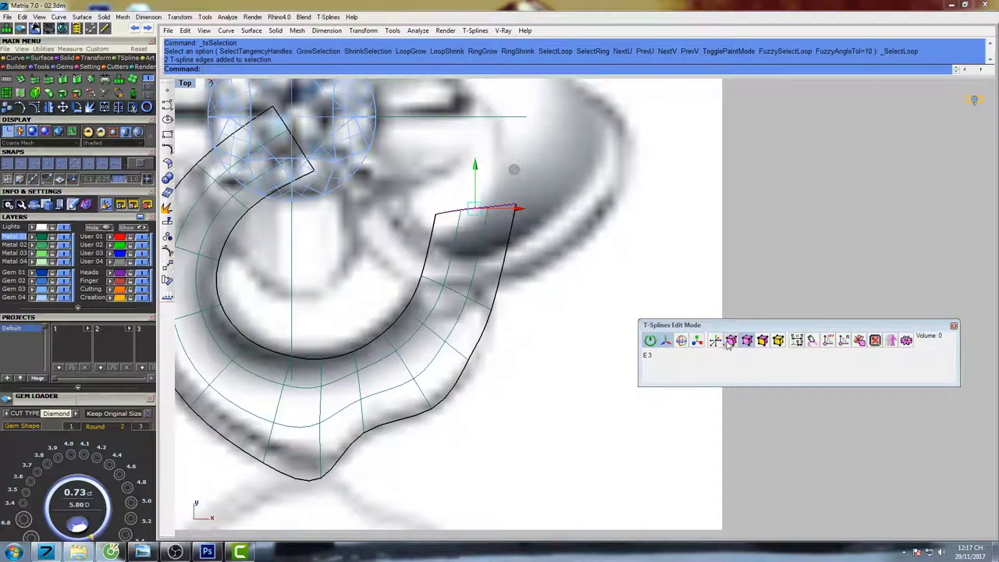
pyautogui.click(491, 318)
pyautogui.click(515, 205)
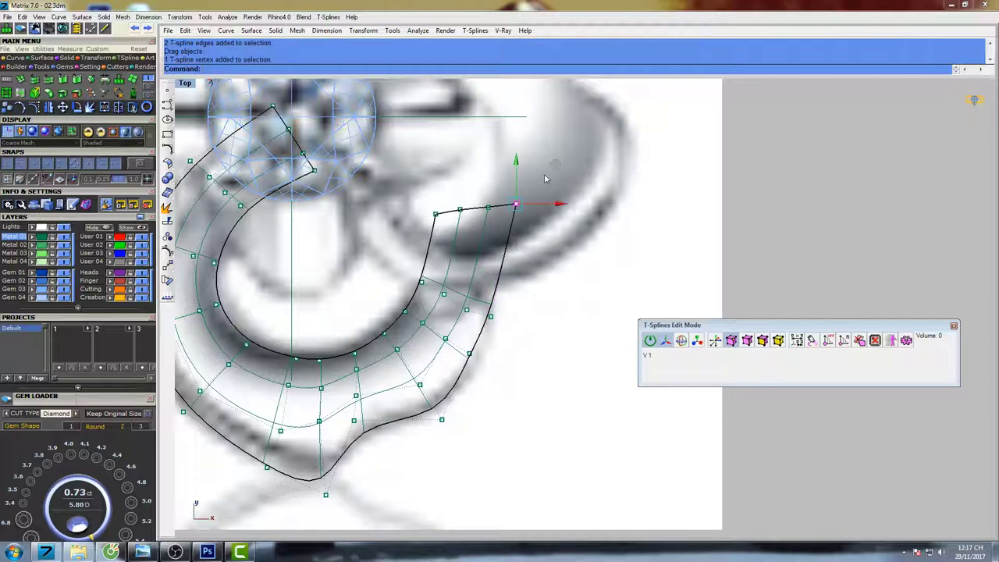
pyautogui.moveTo(481, 192); pyautogui.dragTo(542, 238)
pyautogui.moveTo(542, 166); pyautogui.dragTo(518, 172)
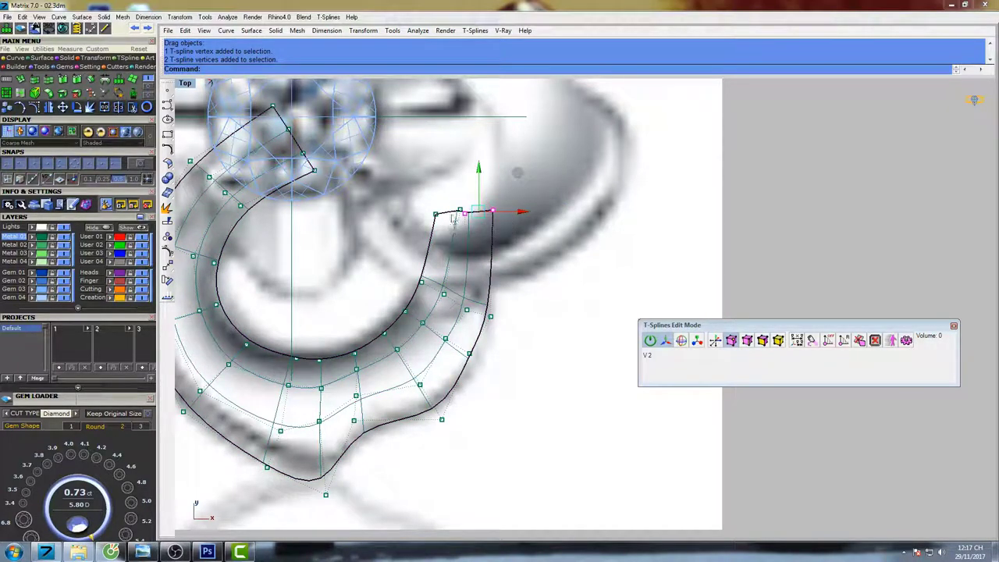
pyautogui.moveTo(435, 215); pyautogui.dragTo(473, 214)
pyautogui.scroll(5, 494, 317)
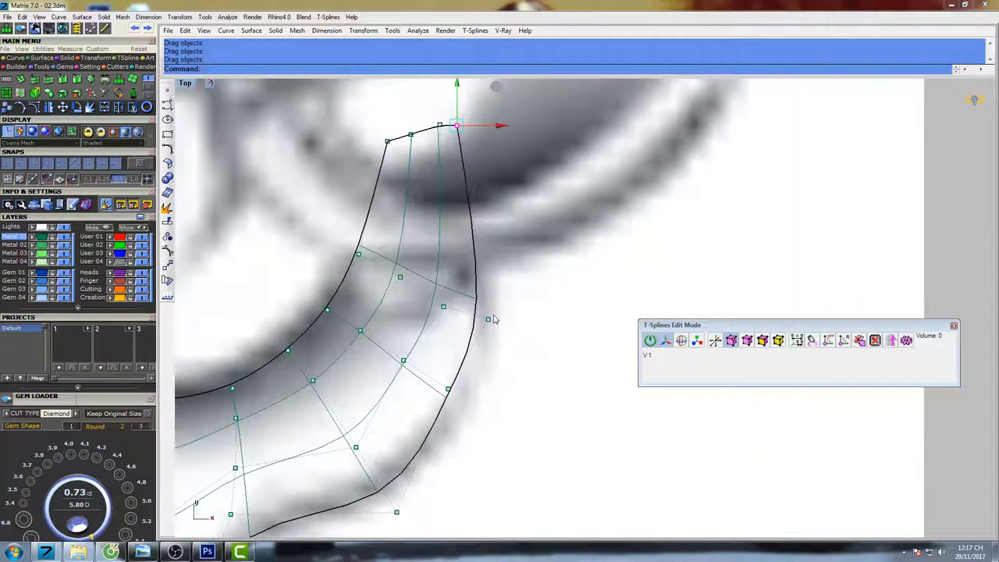
# Move the outer and two middle vertices of the row below the extruded end upward to smooth the outline.
pyautogui.moveTo(493, 322); pyautogui.dragTo(494, 310)
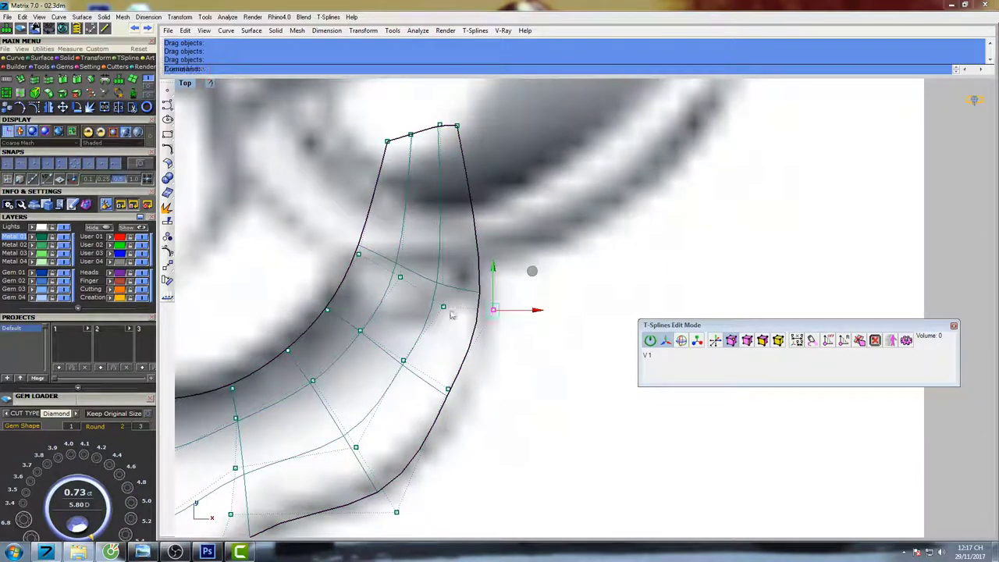
pyautogui.click(448, 295)
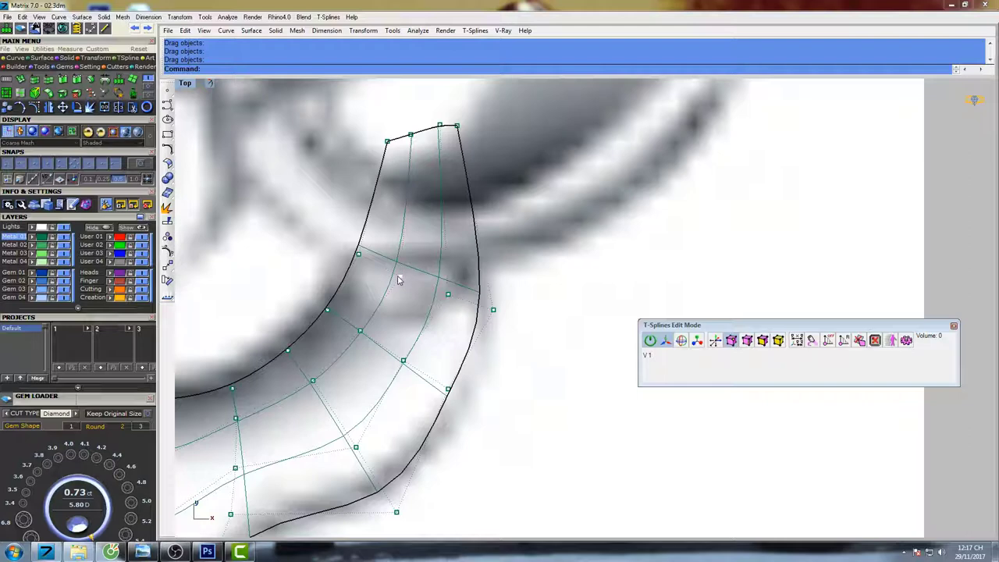
pyautogui.scroll(-5, 493, 269)
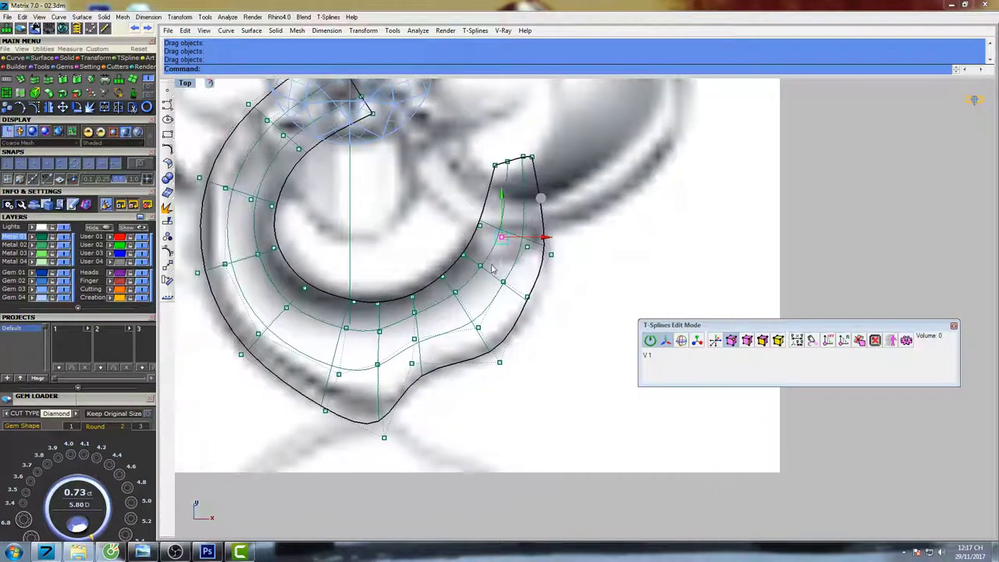
# Shift the four end vertices toward the petal's inside and nudge the row below them slightly up.
pyautogui.moveTo(465, 171); pyautogui.dragTo(551, 118)
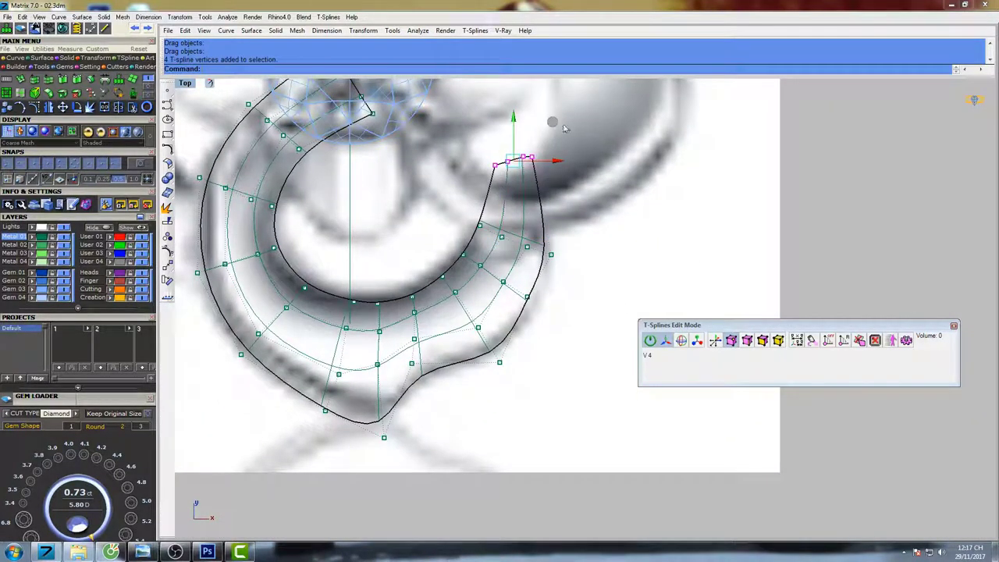
pyautogui.moveTo(467, 218); pyautogui.dragTo(567, 260)
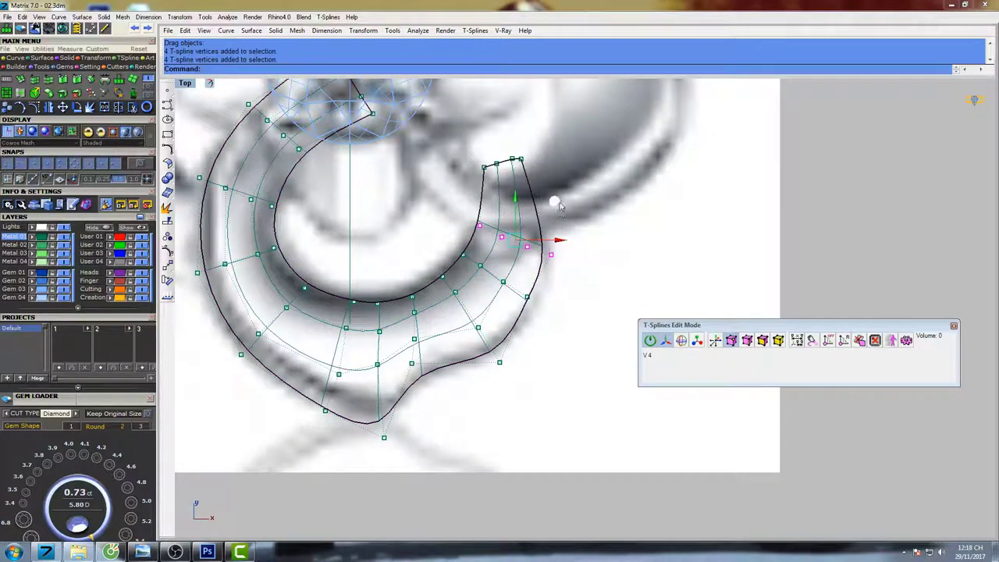
pyautogui.click(589, 215)
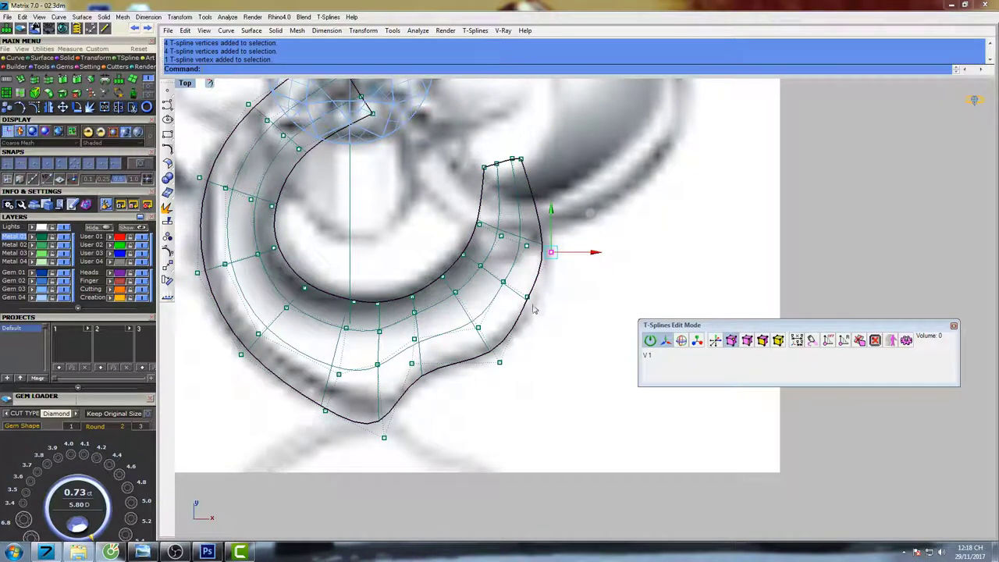
# Pull the outer-edge vertex two rows below the extruded end outward to round the petal's right side.
pyautogui.moveTo(532, 302); pyautogui.dragTo(533, 304)
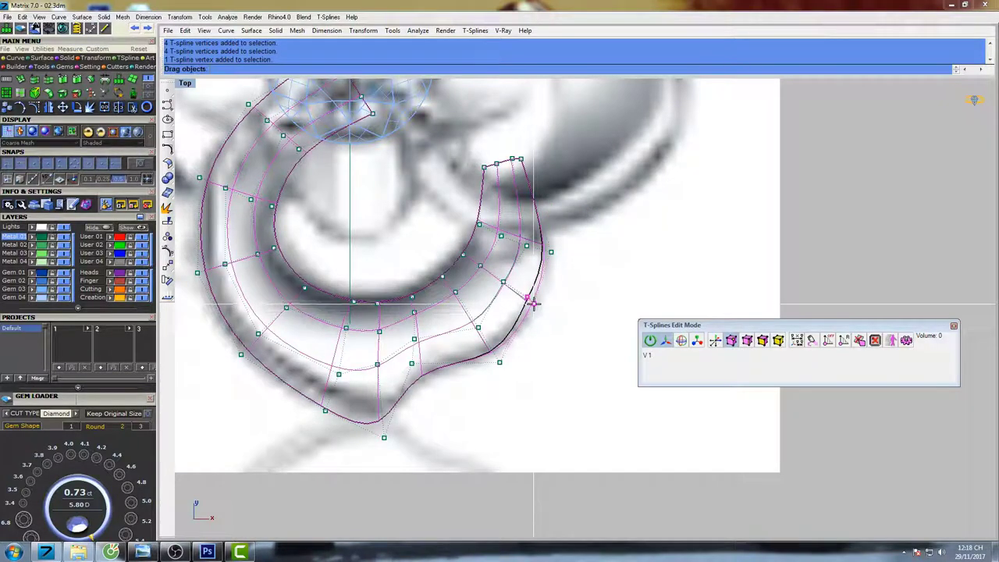
pyautogui.scroll(-4, 533, 305)
pyautogui.moveTo(547, 304); pyautogui.dragTo(527, 304, button='right')
pyautogui.scroll(-4, 527, 308)
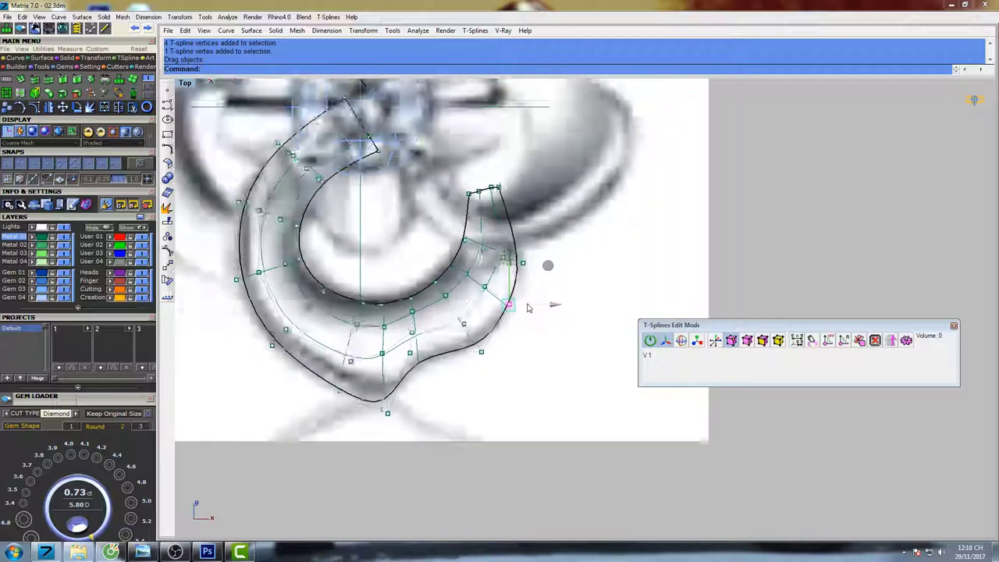
pyautogui.scroll(4, 528, 310)
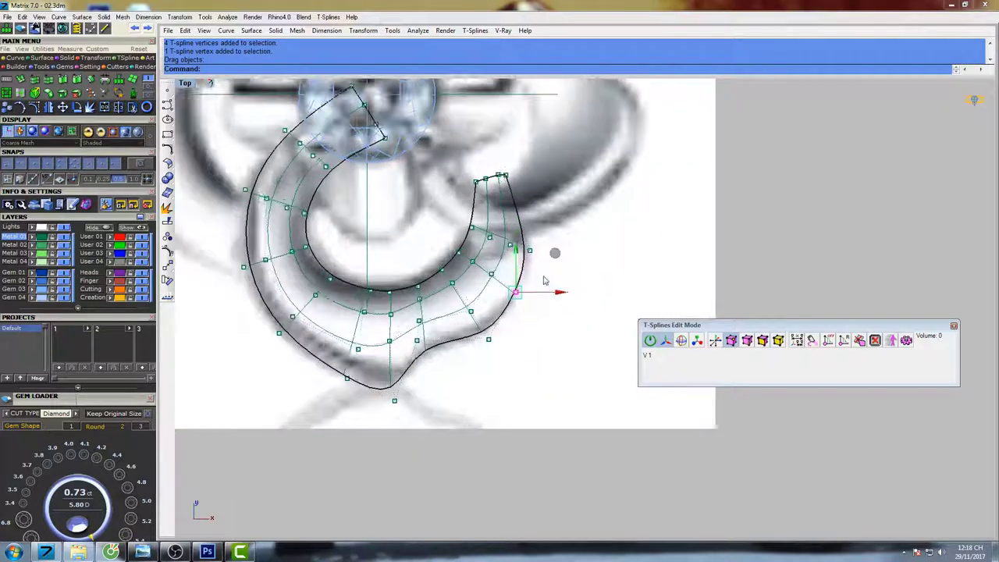
pyautogui.moveTo(555, 258); pyautogui.dragTo(561, 257)
# Move the outer vertex of the lower-right bulge slightly inward to follow the reference outline.
pyautogui.scroll(6, 515, 309)
pyautogui.moveTo(500, 345); pyautogui.dragTo(458, 380)
pyautogui.moveTo(499, 323); pyautogui.dragTo(494, 321)
pyautogui.moveTo(489, 340); pyautogui.dragTo(468, 412, button='right')
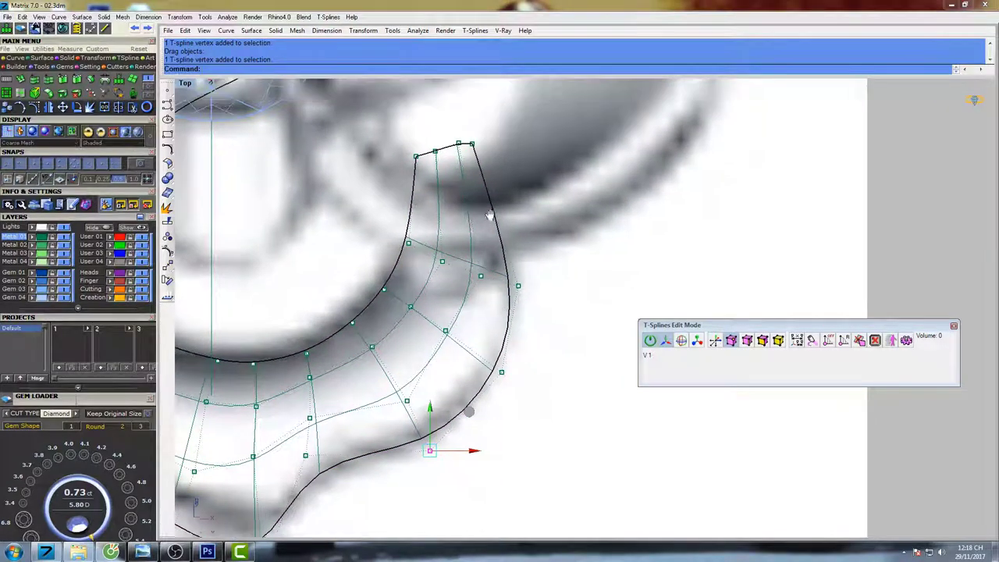
# Nudge the two middle vertices of the row below the extruded end up and inward to even the flow lines.
pyautogui.moveTo(490, 215); pyautogui.dragTo(490, 217, button='right')
pyautogui.moveTo(443, 263); pyautogui.dragTo(437, 259)
pyautogui.write('s')
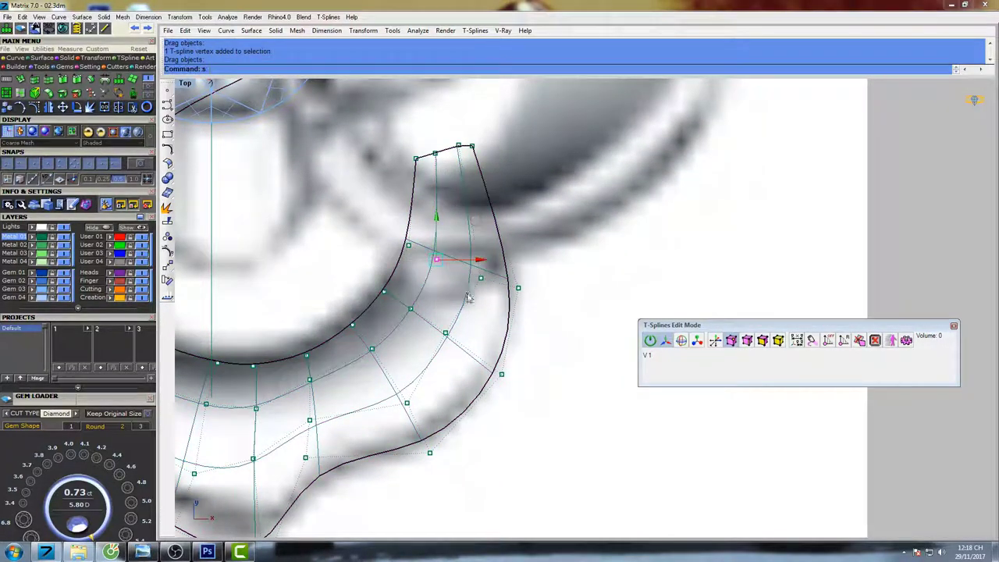
pyautogui.click(481, 278)
pyautogui.moveTo(522, 241); pyautogui.dragTo(520, 235)
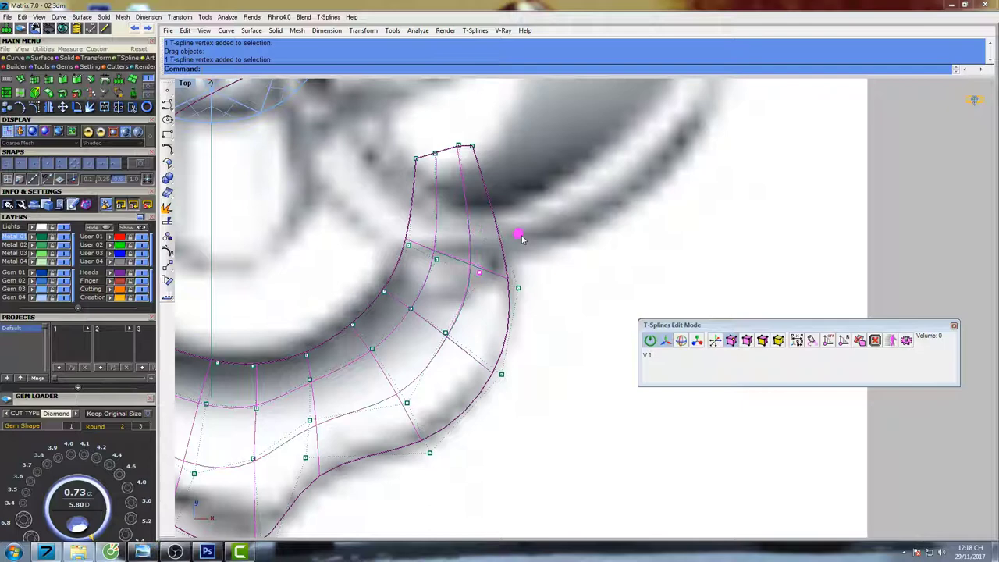
# Move the end vertex beside the outer corner inward to space the end row evenly.
pyautogui.click(457, 148)
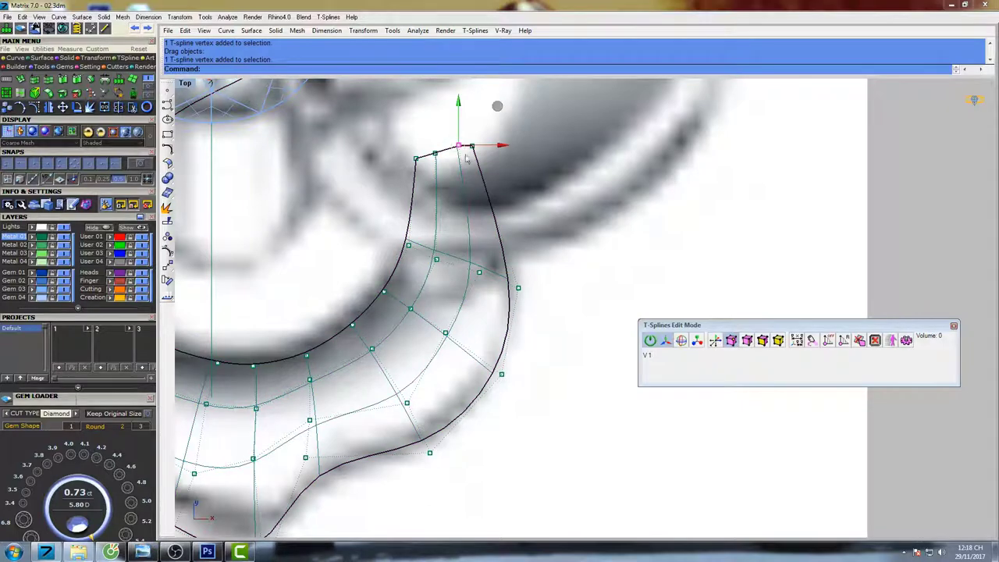
pyautogui.scroll(4, 471, 153)
pyautogui.moveTo(471, 153); pyautogui.dragTo(473, 254, button='right')
pyautogui.moveTo(488, 207); pyautogui.dragTo(484, 219)
# Move the right-side outer vertex and its adjacent middle vertex outward to match the reference's rounded edge.
pyautogui.scroll(-6, 476, 228)
pyautogui.moveTo(489, 325); pyautogui.dragTo(488, 255, button='right')
pyautogui.scroll(4, 470, 357)
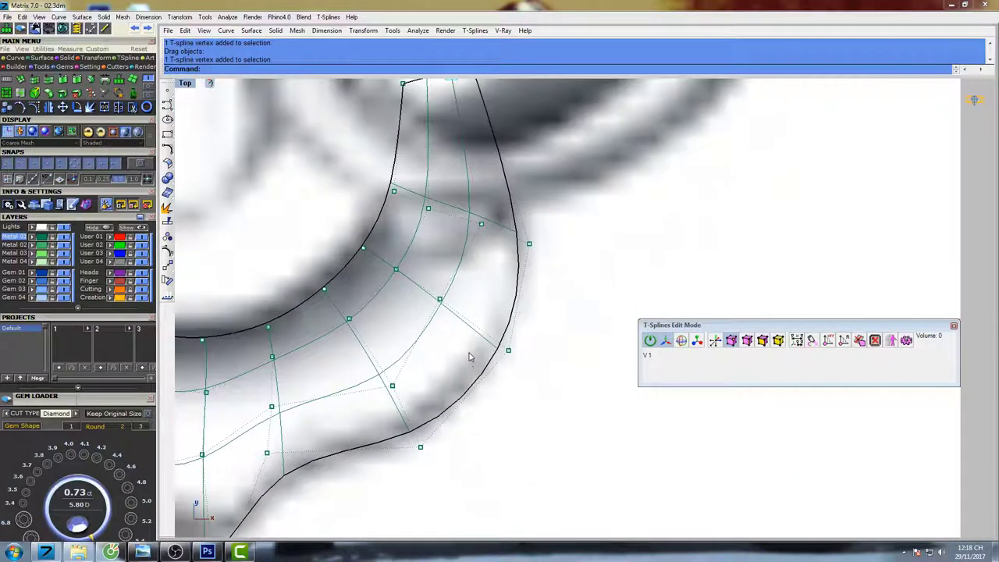
pyautogui.moveTo(469, 357); pyautogui.dragTo(479, 303, button='right')
pyautogui.click(518, 295)
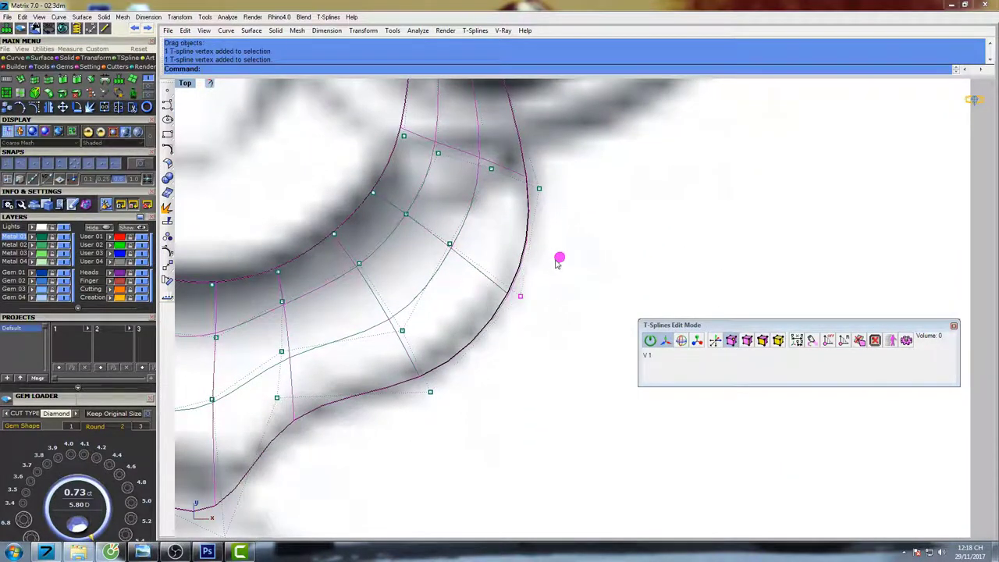
pyautogui.click(560, 260)
pyautogui.moveTo(474, 230); pyautogui.dragTo(497, 217)
# Nudge two neighbouring inner-edge vertices on the petal's right side to fit the reference's inner curve.
pyautogui.moveTo(401, 229); pyautogui.dragTo(468, 275, button='right')
pyautogui.scroll(-4, 492, 206)
pyautogui.scroll(4, 467, 222)
pyautogui.click(435, 265)
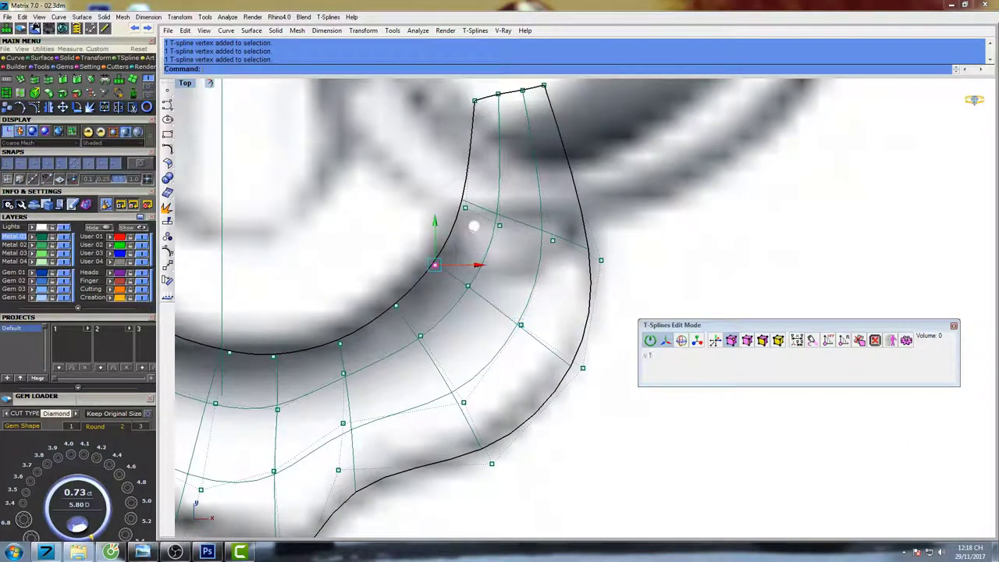
pyautogui.moveTo(471, 231); pyautogui.dragTo(471, 235)
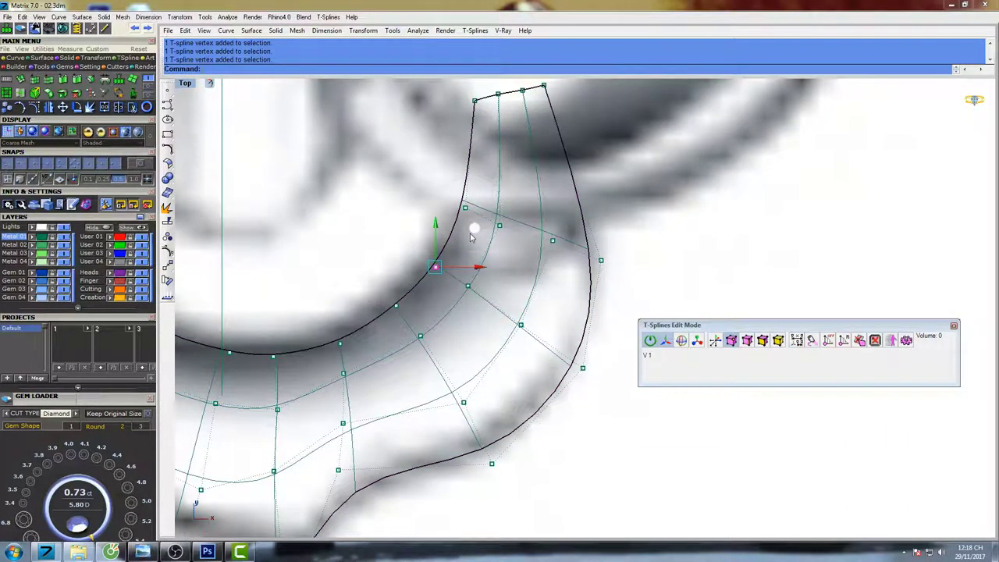
pyautogui.click(434, 272)
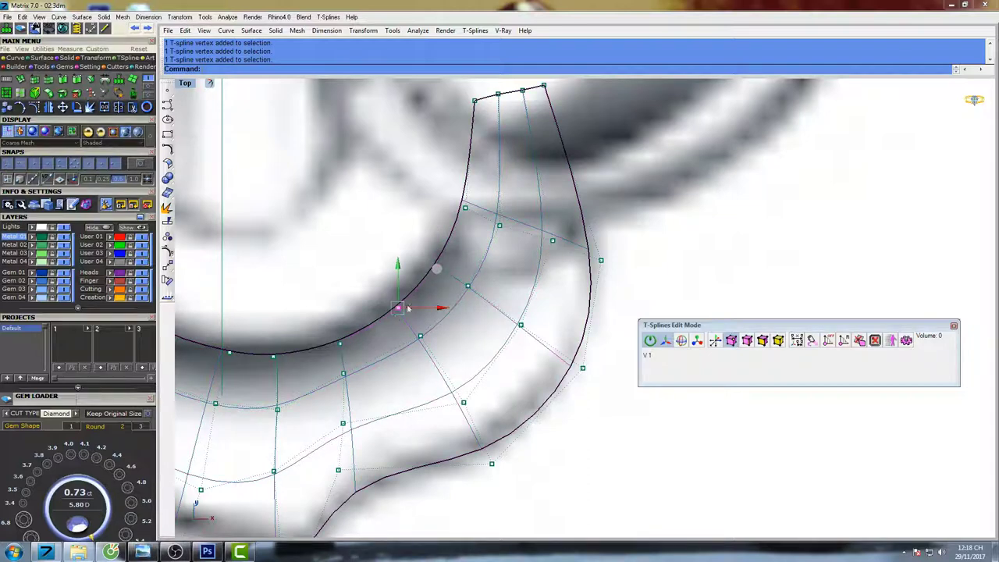
# Shift the vertex at the petal's lower tip slightly to the right and clear the selection.
pyautogui.scroll(-5, 449, 265)
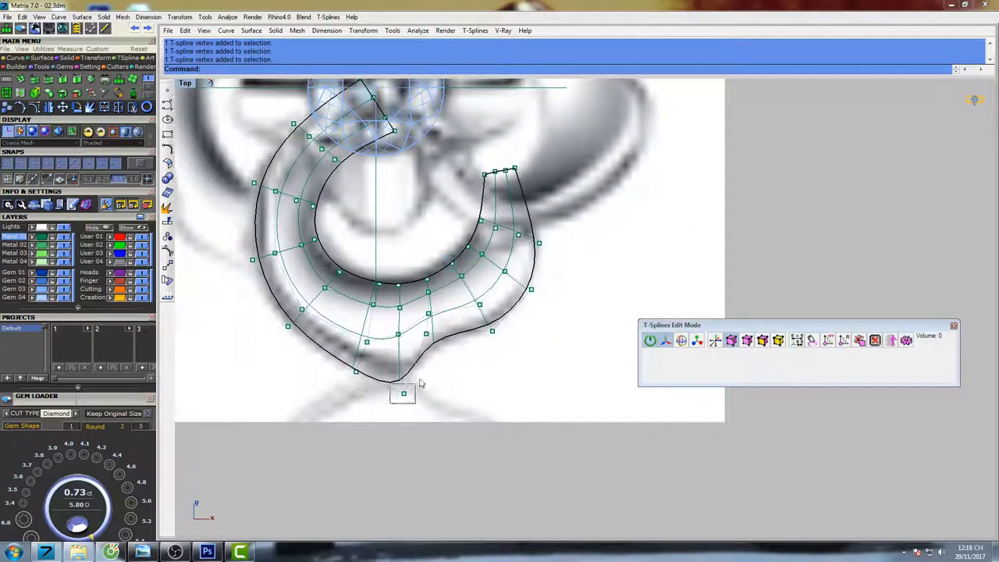
pyautogui.click(445, 361)
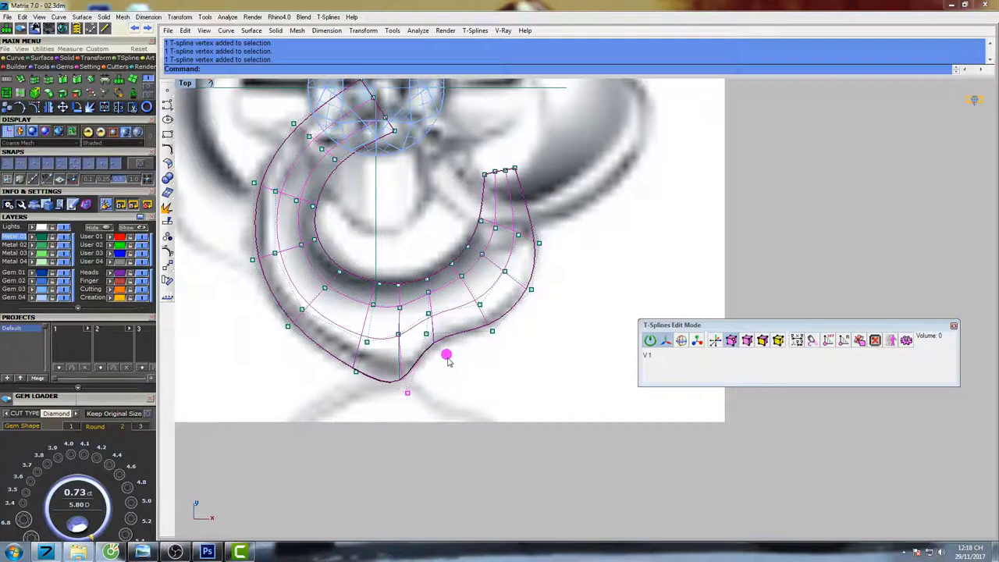
pyautogui.moveTo(434, 328); pyautogui.dragTo(433, 355, button='right')
pyautogui.click(441, 267)
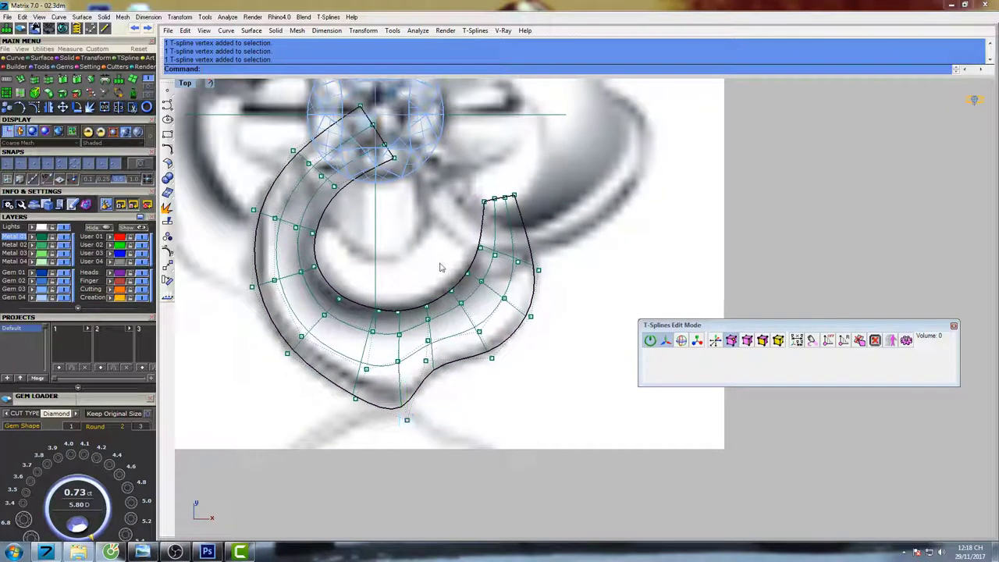
# Move the upper-left inner-edge vertex and the adjacent vertex in its row upward to smooth the inner curve.
pyautogui.scroll(3, 345, 295)
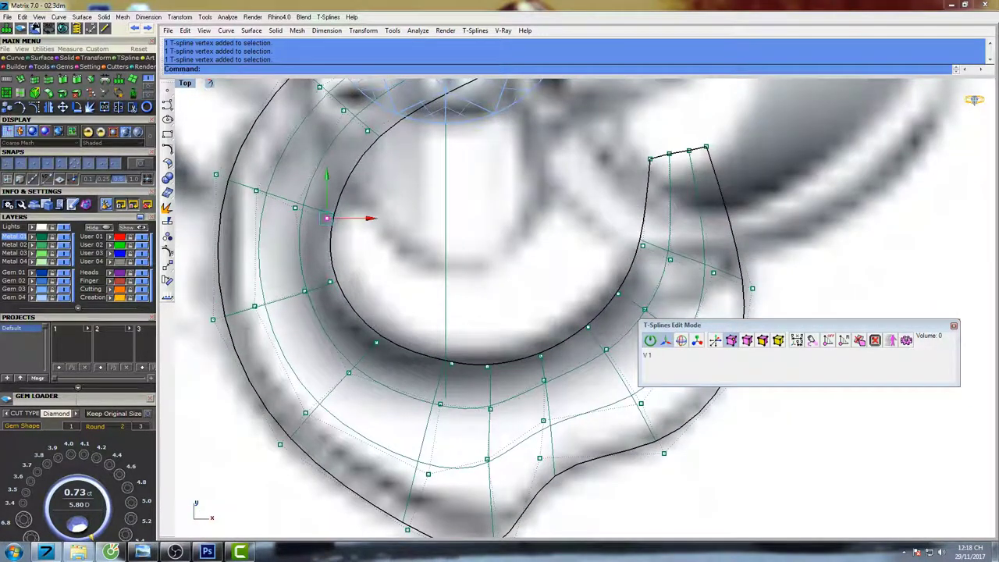
pyautogui.click(367, 178)
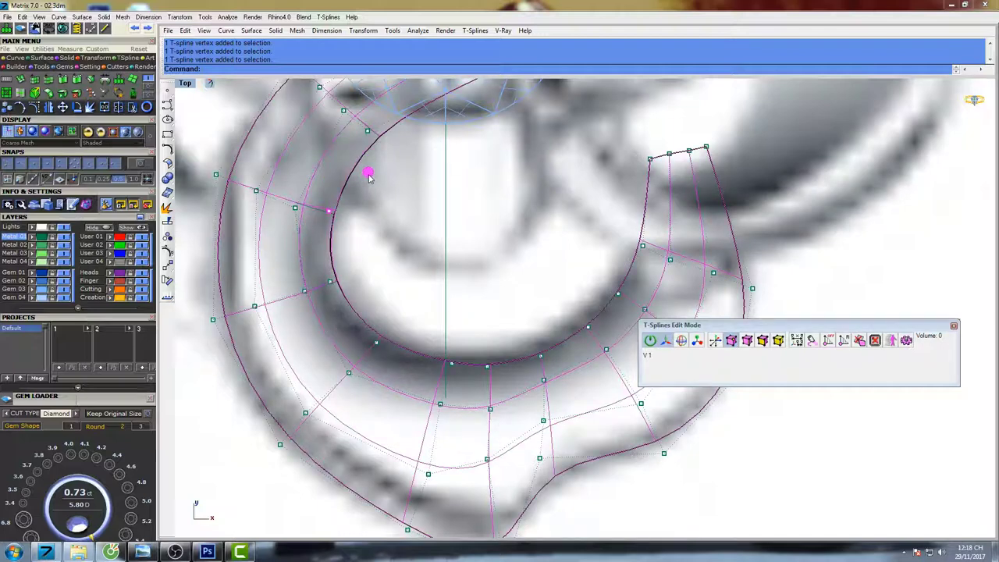
pyautogui.scroll(3, 320, 190)
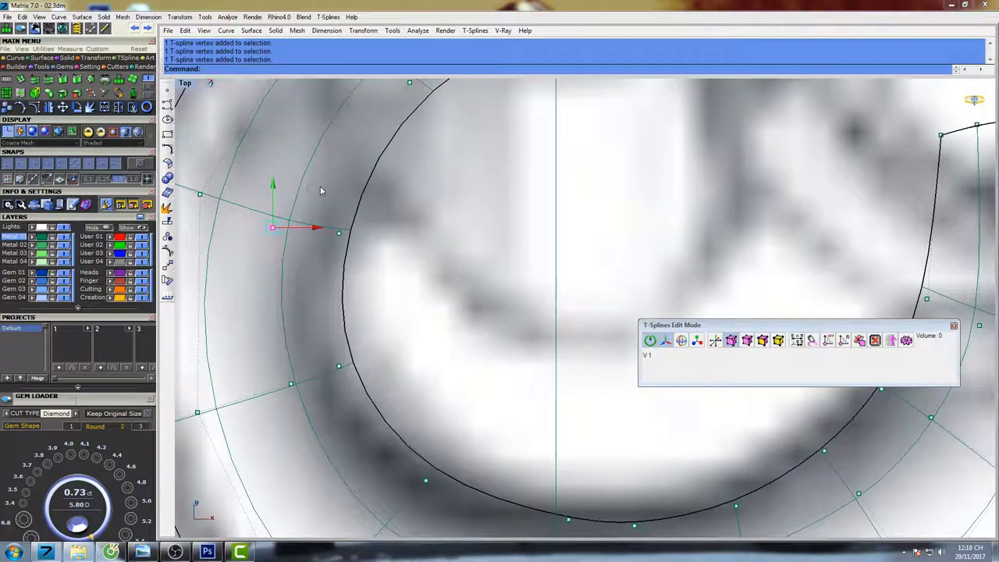
pyautogui.click(316, 178)
pyautogui.moveTo(318, 179); pyautogui.dragTo(441, 231, button='right')
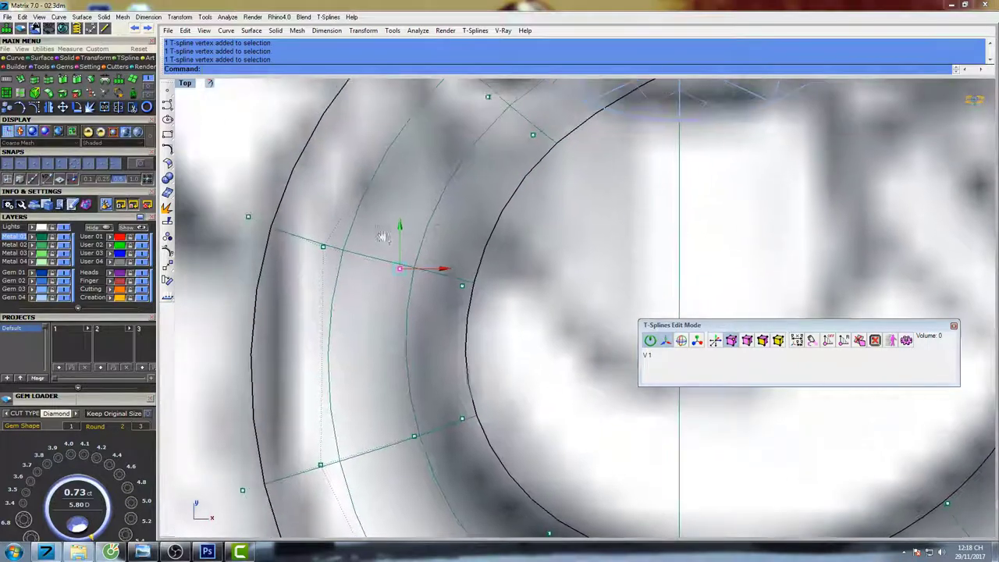
# Nudge the outer middle-row vertex on the petal's upper-left side slightly upward and to the right.
pyautogui.moveTo(299, 264); pyautogui.dragTo(343, 236)
pyautogui.click(363, 207)
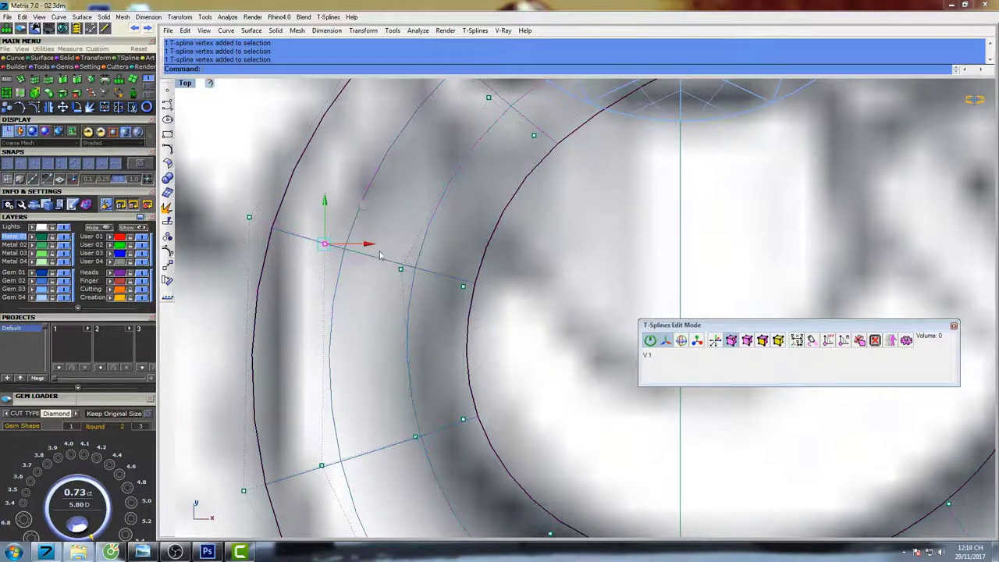
pyautogui.scroll(-4, 382, 248)
pyautogui.moveTo(433, 274); pyautogui.dragTo(403, 249, button='right')
pyautogui.scroll(-3, 402, 250)
pyautogui.scroll(1, 390, 261)
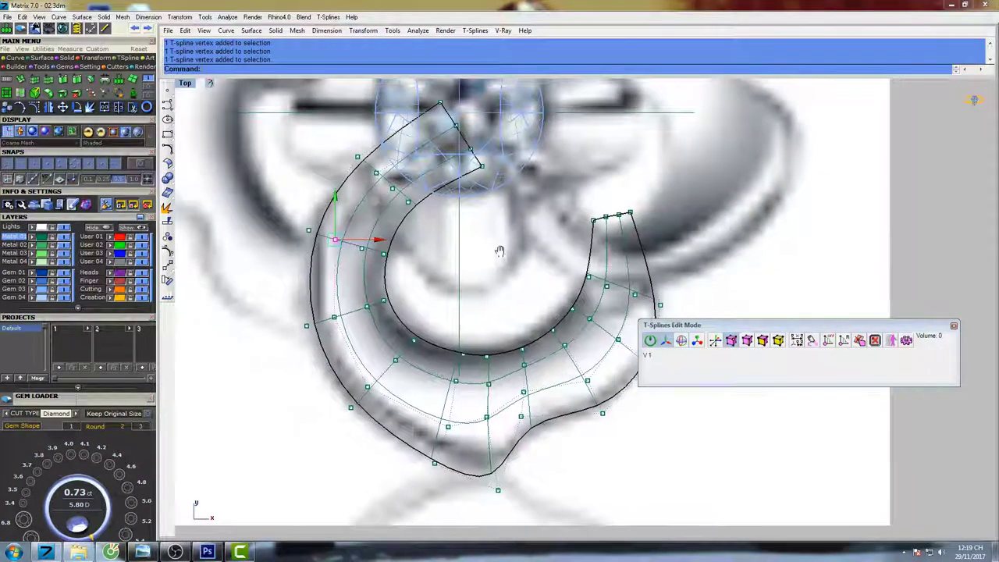
pyautogui.scroll(2, 382, 273)
# Nudge the upper and lower inner-edge vertices on the petal's left side to follow the reference's inner curve.
pyautogui.click(386, 234)
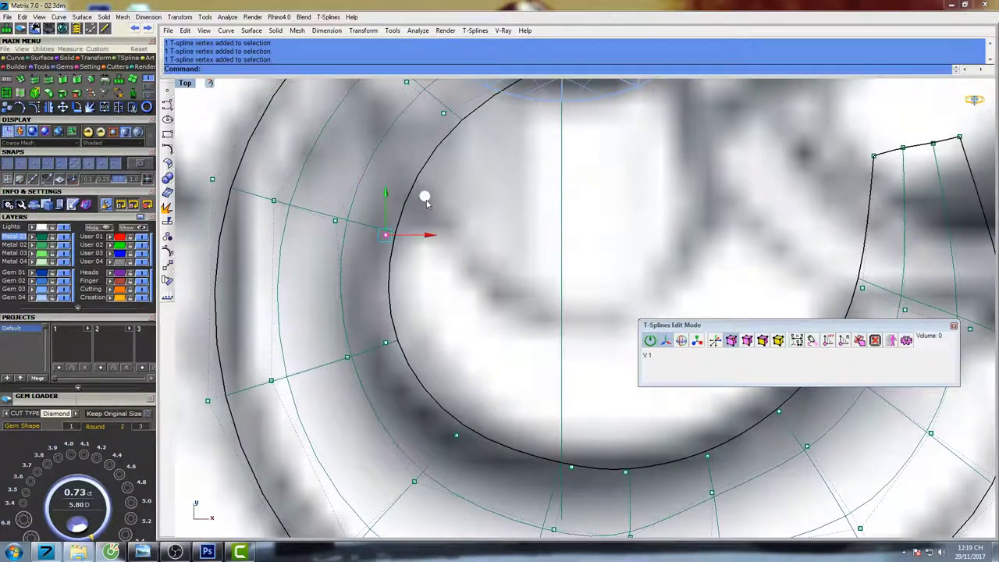
pyautogui.click(426, 201)
pyautogui.moveTo(371, 330); pyautogui.dragTo(414, 373)
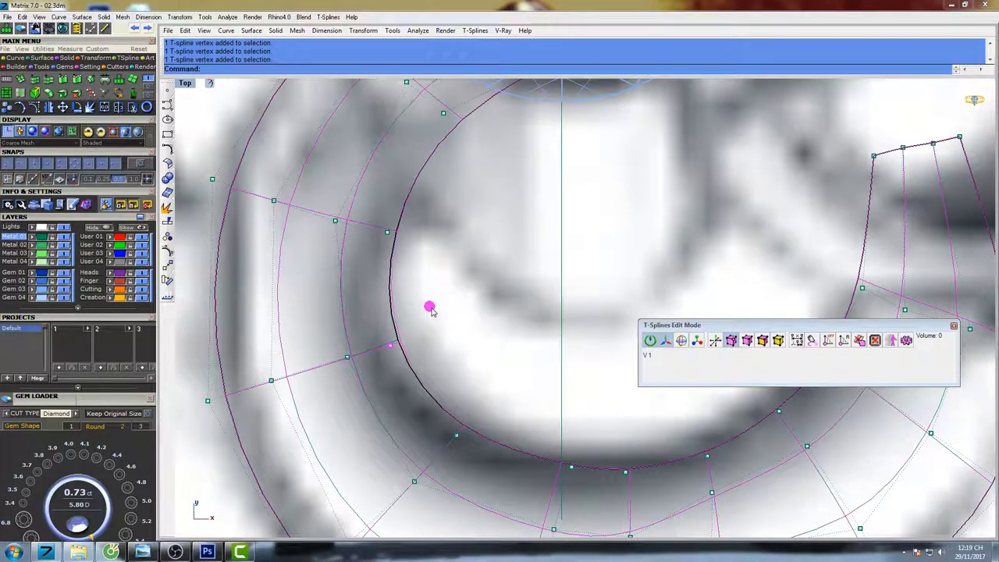
pyautogui.scroll(-4, 430, 307)
pyautogui.scroll(2, 466, 343)
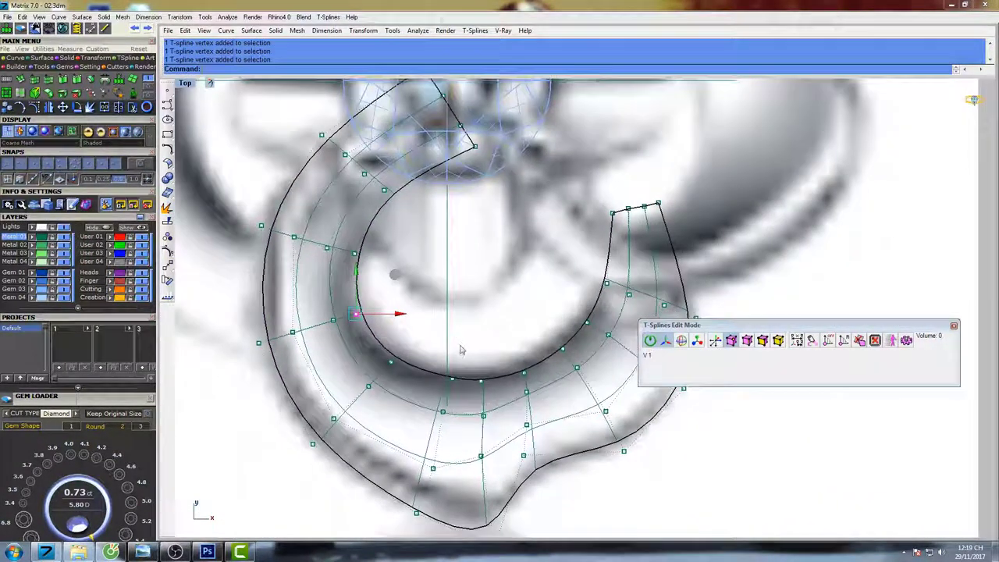
# Move the petal's tip vertex slightly down and the middle vertex above it slightly right to refine the lower point.
pyautogui.scroll(4, 465, 410)
pyautogui.moveTo(471, 394); pyautogui.dragTo(473, 393)
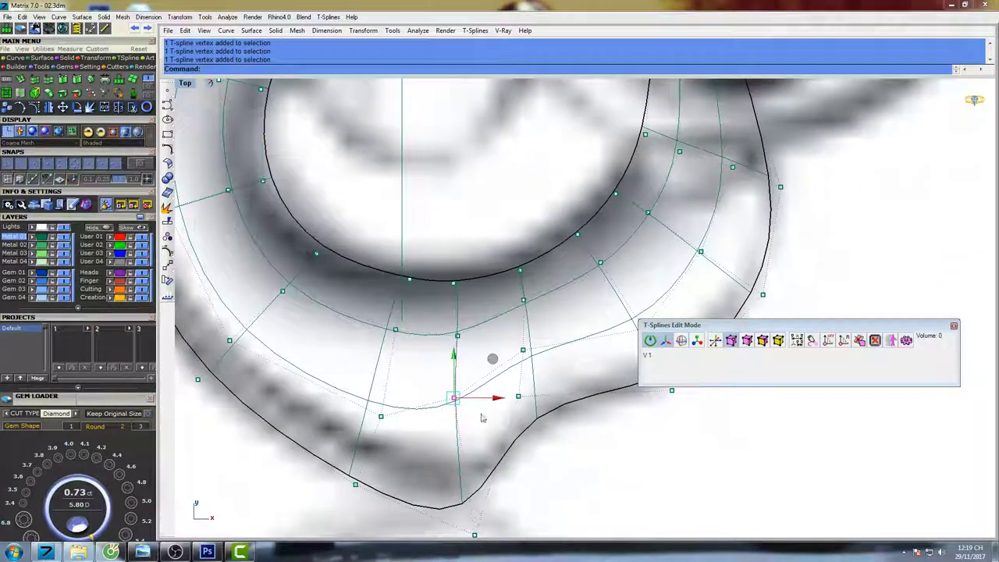
pyautogui.moveTo(461, 527); pyautogui.dragTo(464, 433, button='right')
pyautogui.moveTo(460, 454); pyautogui.dragTo(495, 428)
pyautogui.moveTo(517, 403); pyautogui.dragTo(515, 408, button='middle')
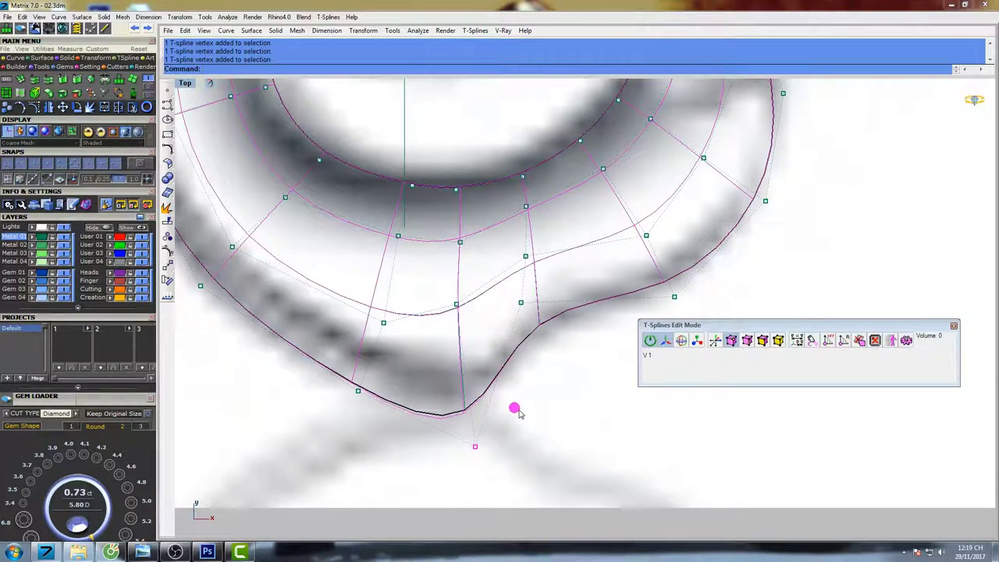
pyautogui.click(498, 274)
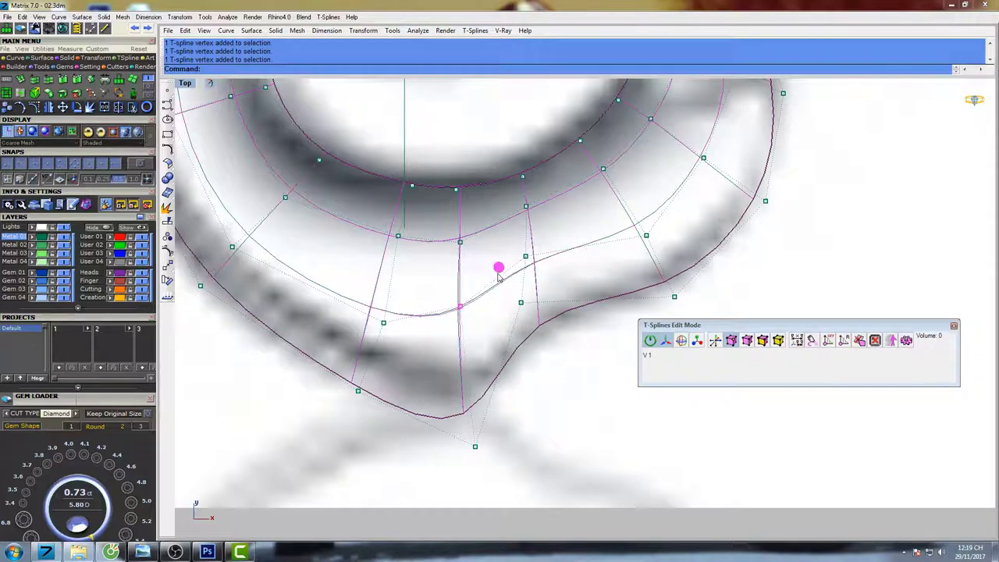
pyautogui.press('Escape')
pyautogui.scroll(-6, 504, 281)
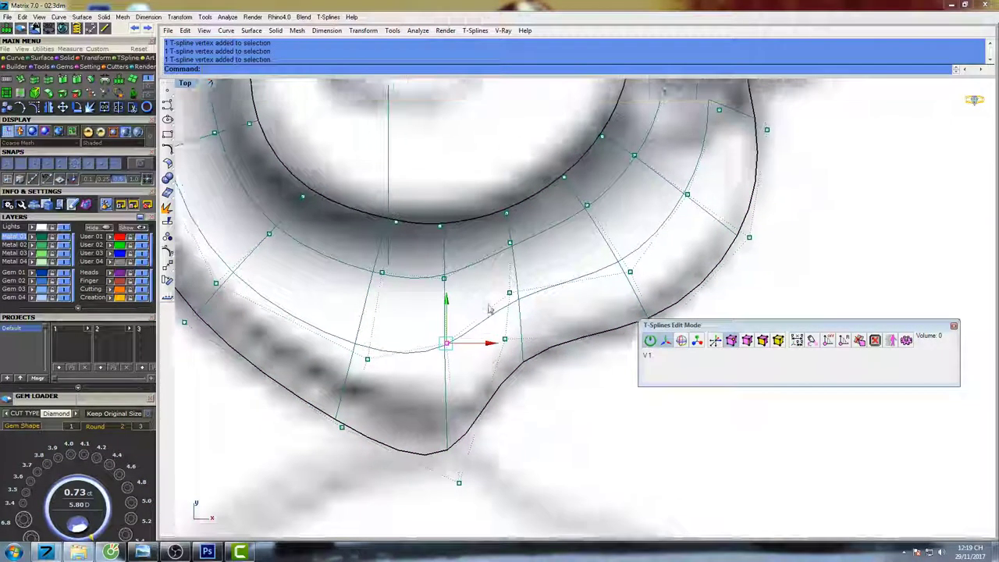
pyautogui.scroll(-4, 496, 301)
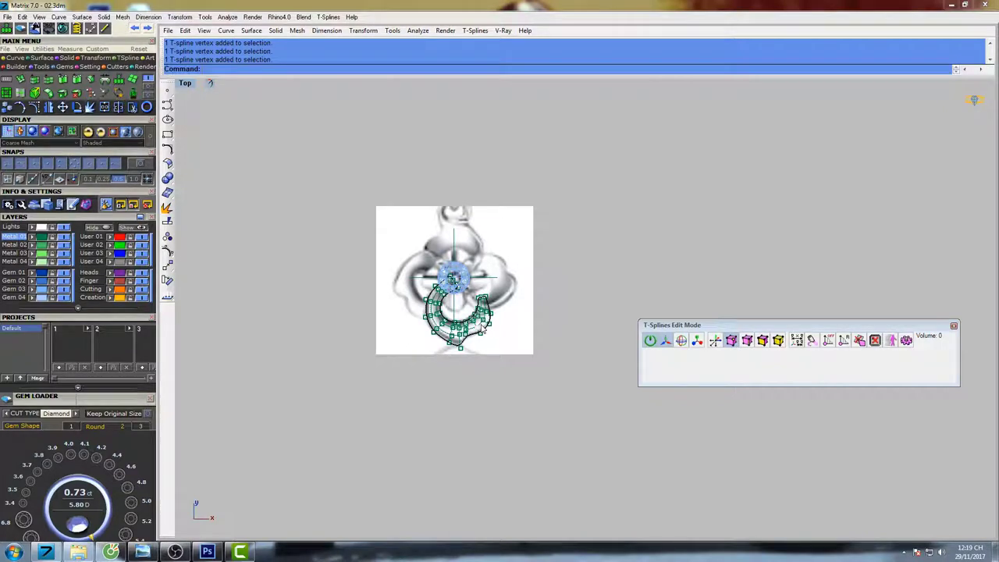
# Select the whole petal and polar-array it around the origin as 4 items over 360 degrees.
pyautogui.click(769, 346)
pyautogui.scroll(4, 513, 310)
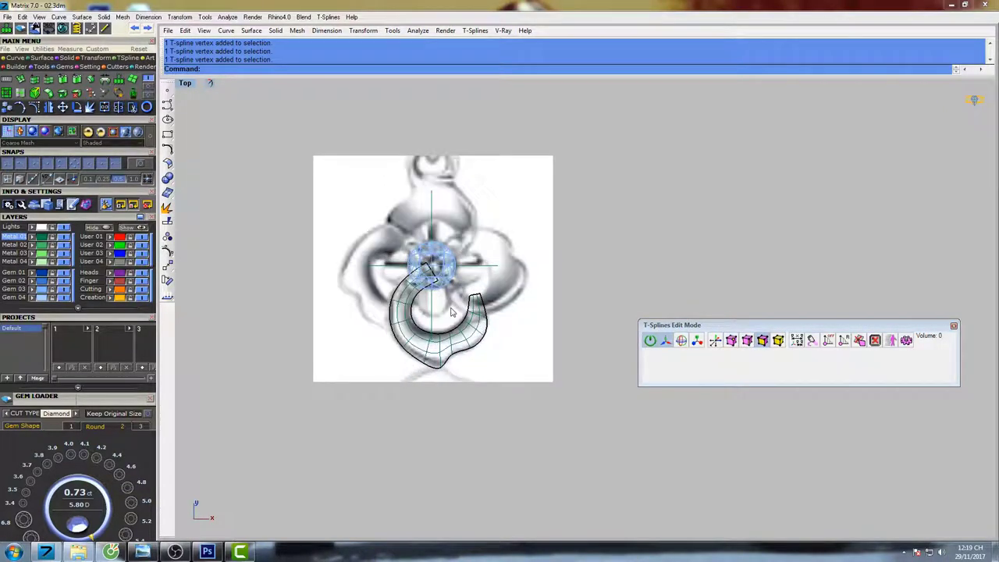
pyautogui.click(779, 343)
pyautogui.moveTo(512, 324); pyautogui.dragTo(456, 357, button='right')
pyautogui.click(473, 328)
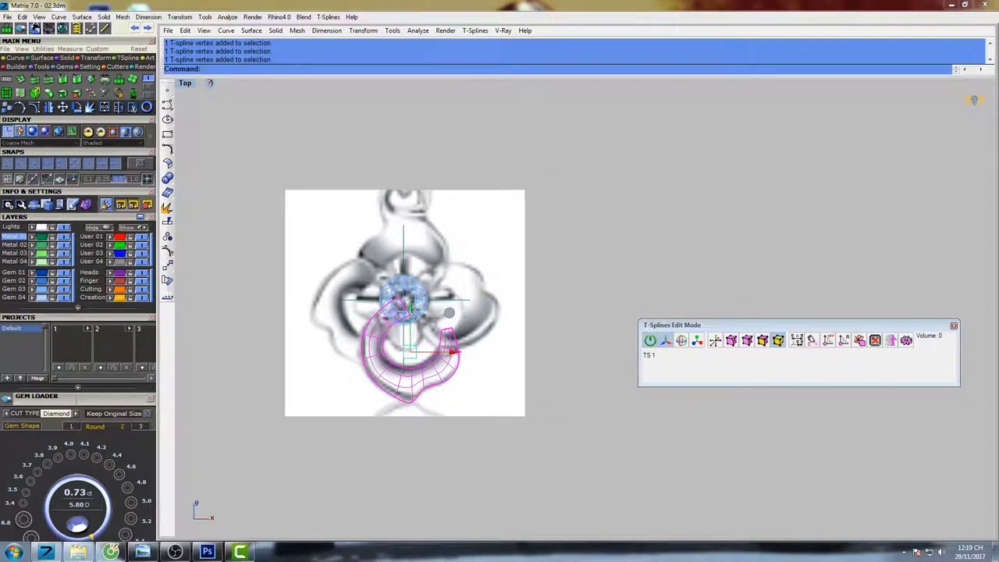
pyautogui.write('r')
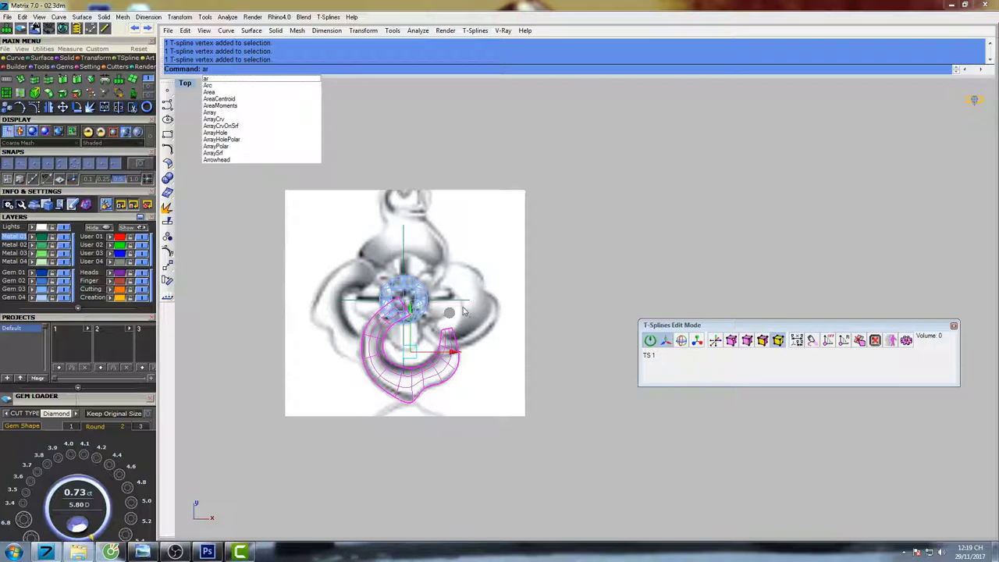
pyautogui.click(225, 147)
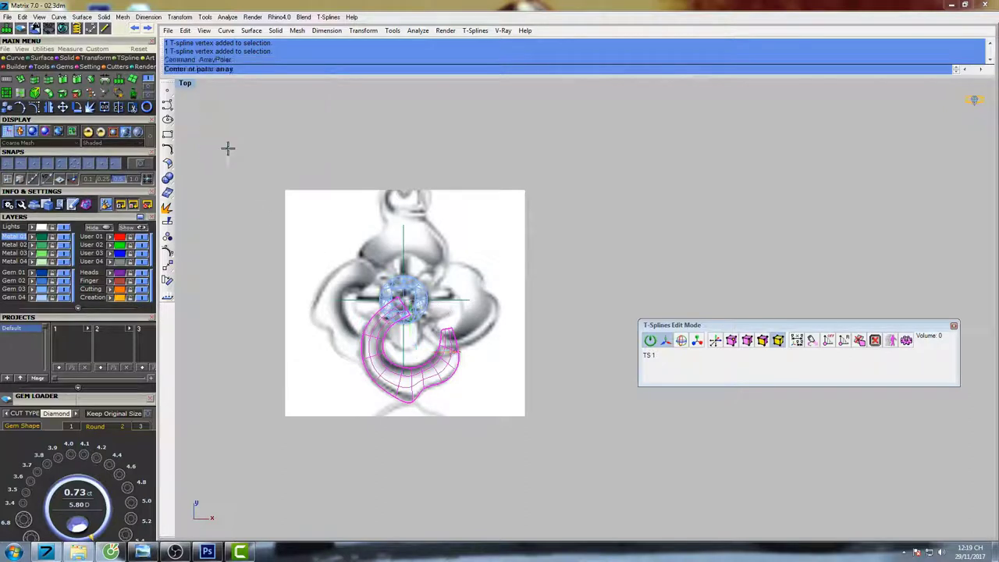
pyautogui.moveTo(491, 201); pyautogui.dragTo(460, 221, button='right')
pyautogui.write('0')
pyautogui.press('Return')
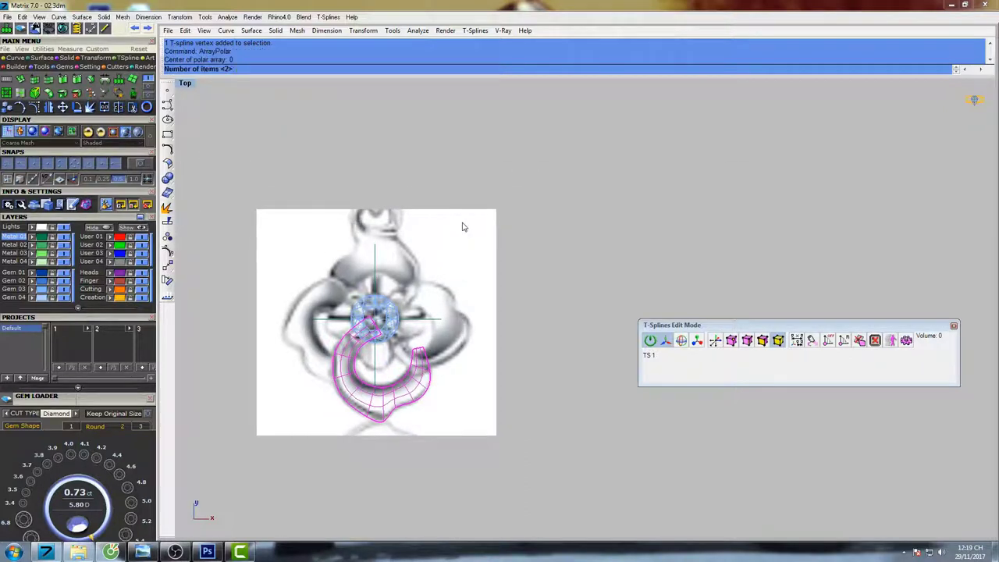
pyautogui.press('Return')
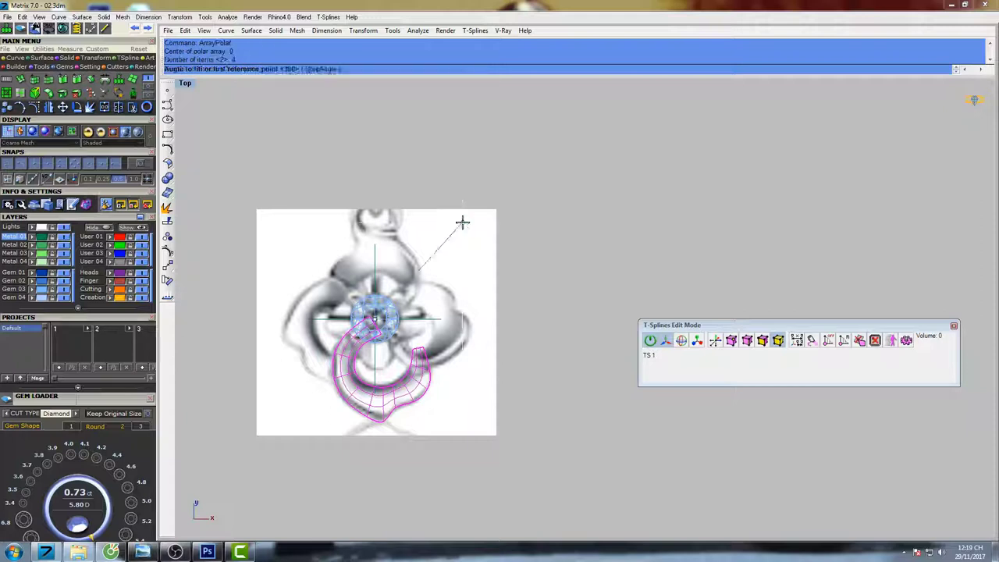
pyautogui.press('Return')
# Preview the four arrayed petals with the Shade command and undo the polar array.
pyautogui.write('s')
pyautogui.press('Return')
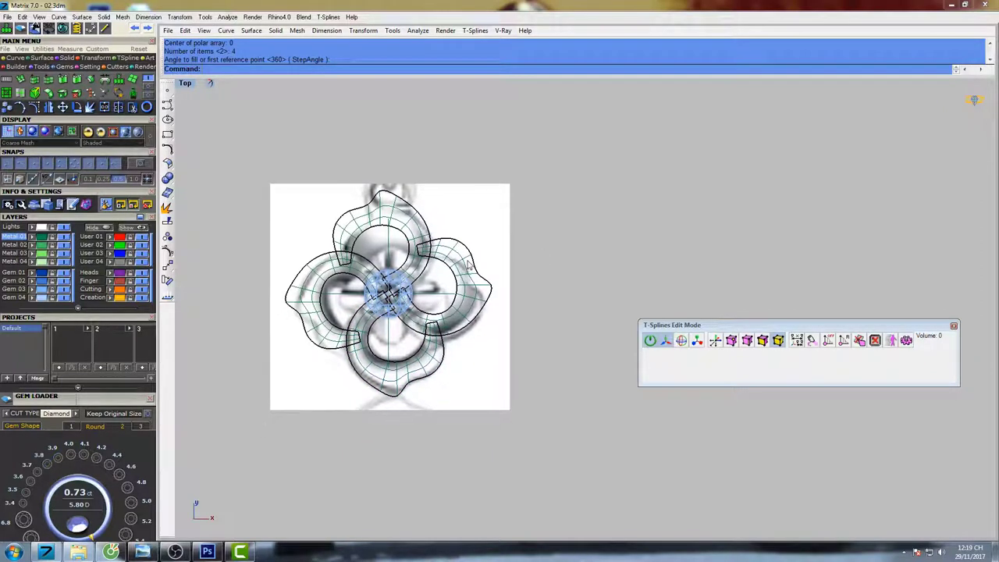
pyautogui.moveTo(450, 281); pyautogui.dragTo(471, 273, button='right')
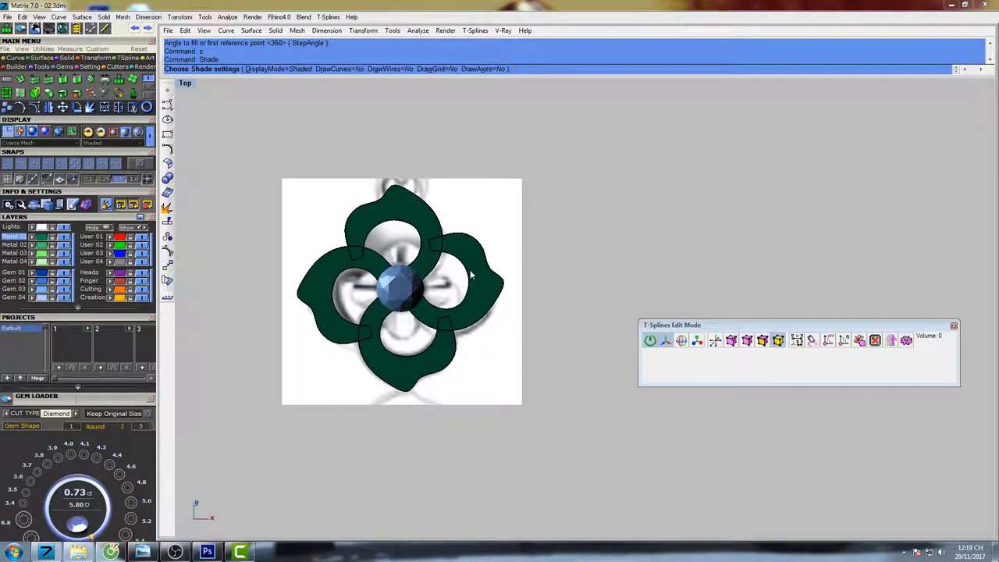
pyautogui.press('Escape')
pyautogui.scroll(4, 437, 298)
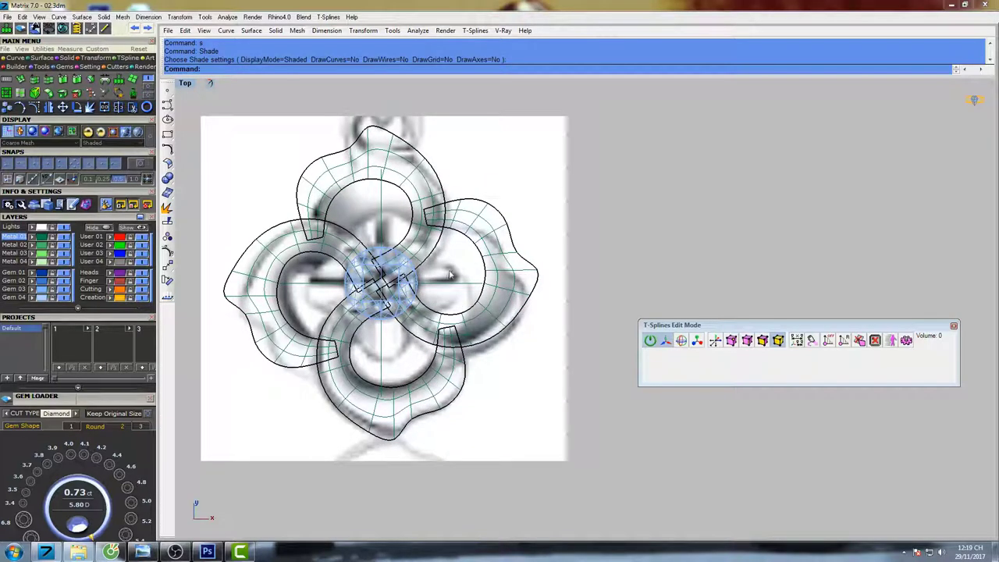
pyautogui.hotkey('ctrl', 'z')
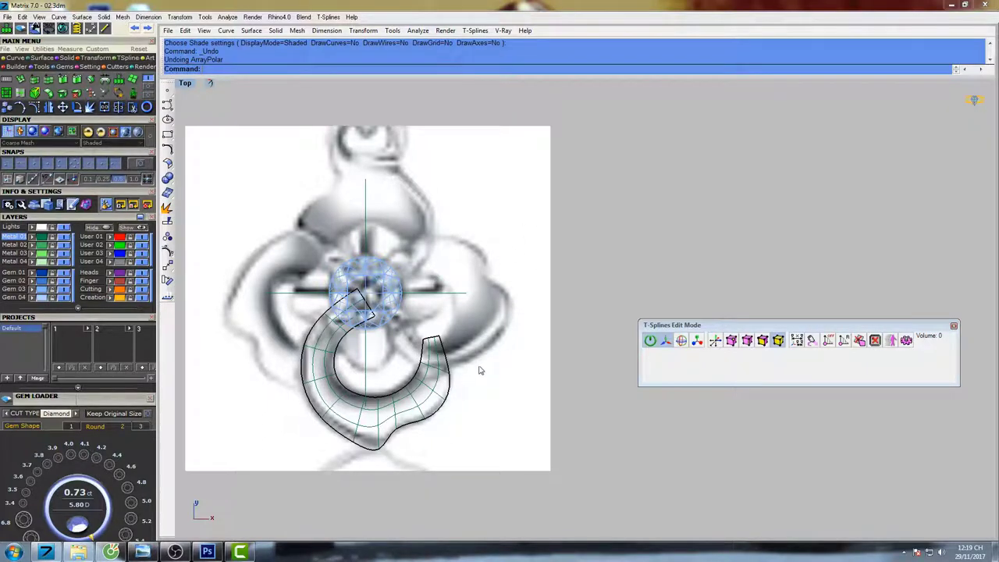
# Select all faces of the flat petal and extrude them upward in the Perspective view to give it thickness.
pyautogui.moveTo(480, 371); pyautogui.dragTo(505, 347, button='right')
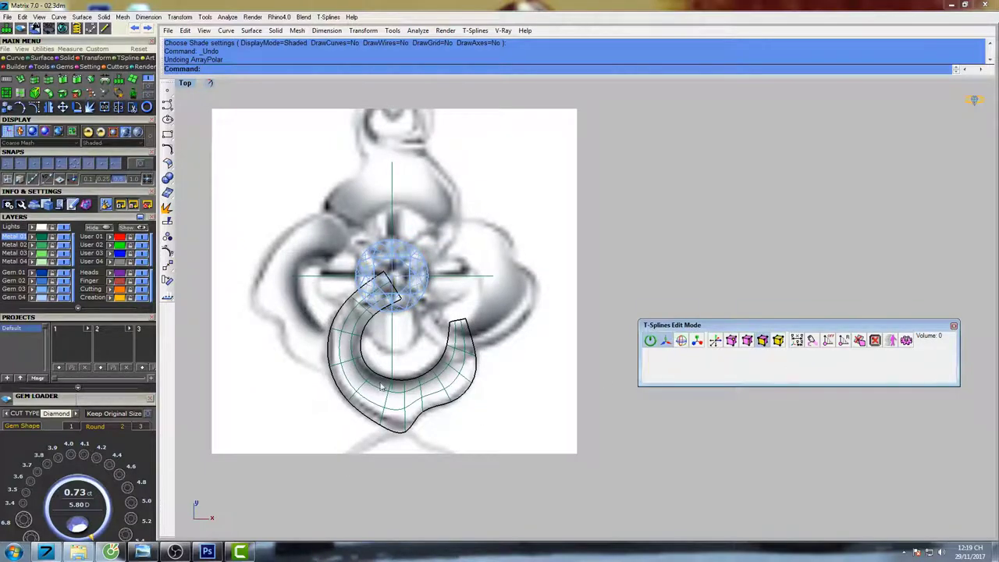
pyautogui.moveTo(294, 484); pyautogui.dragTo(491, 265)
pyautogui.moveTo(478, 348); pyautogui.dragTo(490, 357, button='right')
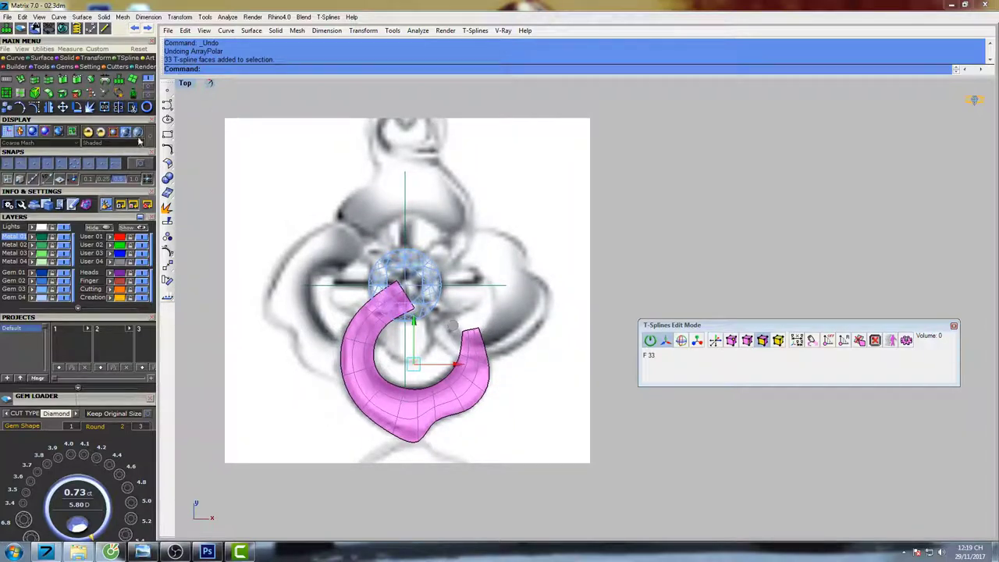
pyautogui.doubleClick(184, 84)
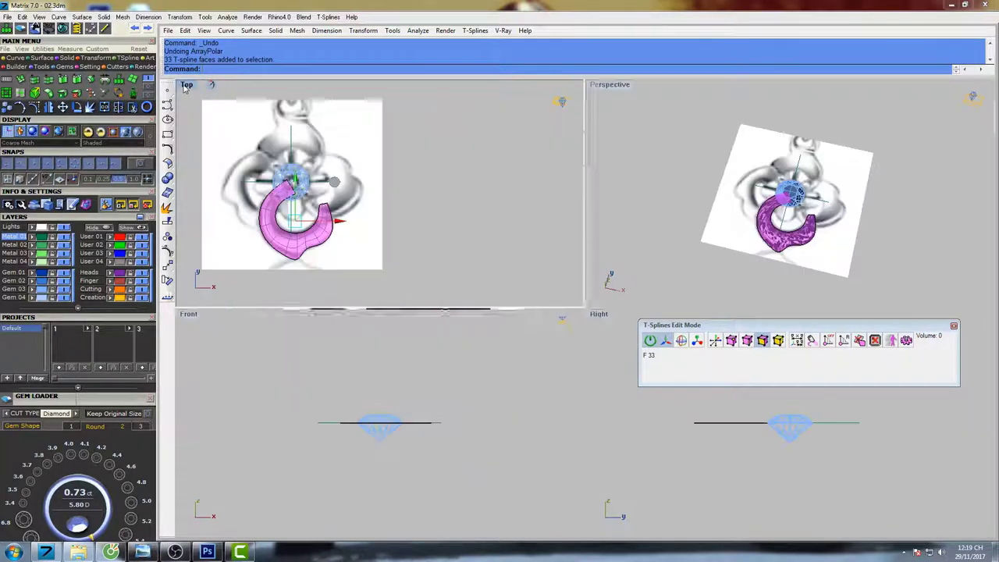
pyautogui.doubleClick(609, 84)
pyautogui.moveTo(616, 291); pyautogui.dragTo(481, 294, button='right')
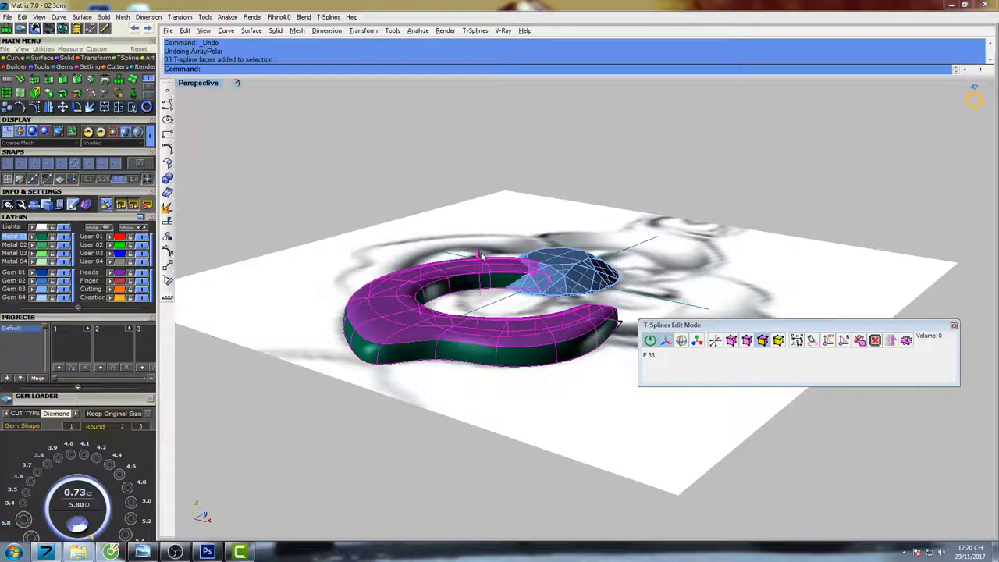
pyautogui.moveTo(482, 256); pyautogui.dragTo(472, 320, button='right')
pyautogui.scroll(2, 470, 332)
pyautogui.click(314, 132)
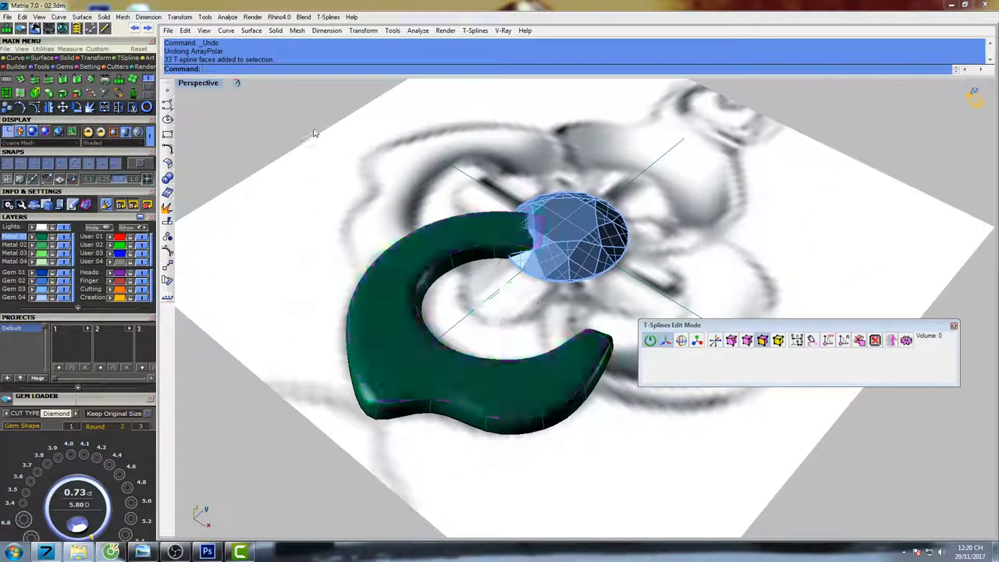
# Select the middle strip of top faces along the petal and raise it slightly to round the upper surface.
pyautogui.moveTo(323, 143); pyautogui.dragTo(353, 218, button='right')
pyautogui.moveTo(442, 265); pyautogui.dragTo(481, 278, button='right')
pyautogui.scroll(-5, 465, 288)
pyautogui.scroll(5, 502, 231)
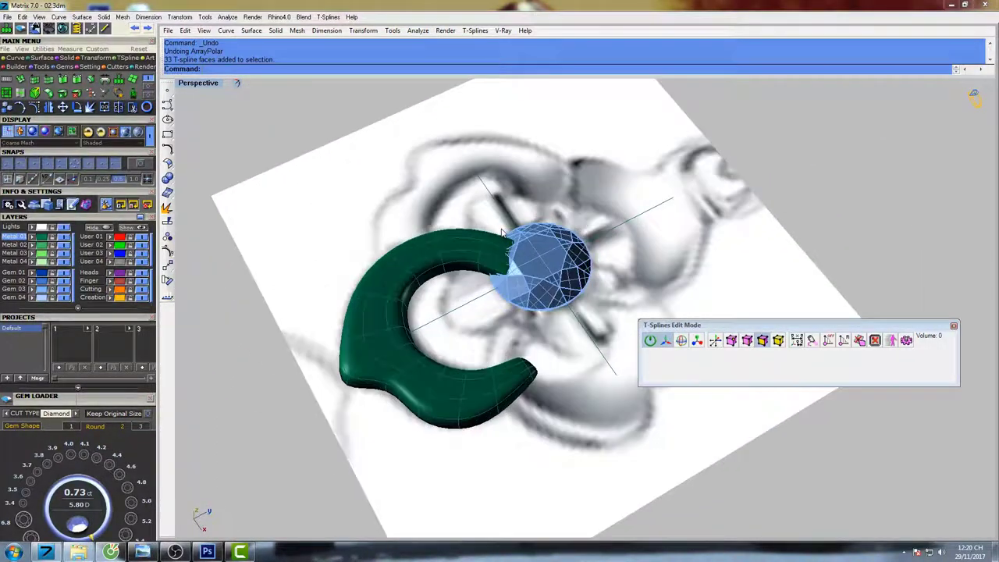
pyautogui.moveTo(504, 233); pyautogui.dragTo(428, 310, button='right')
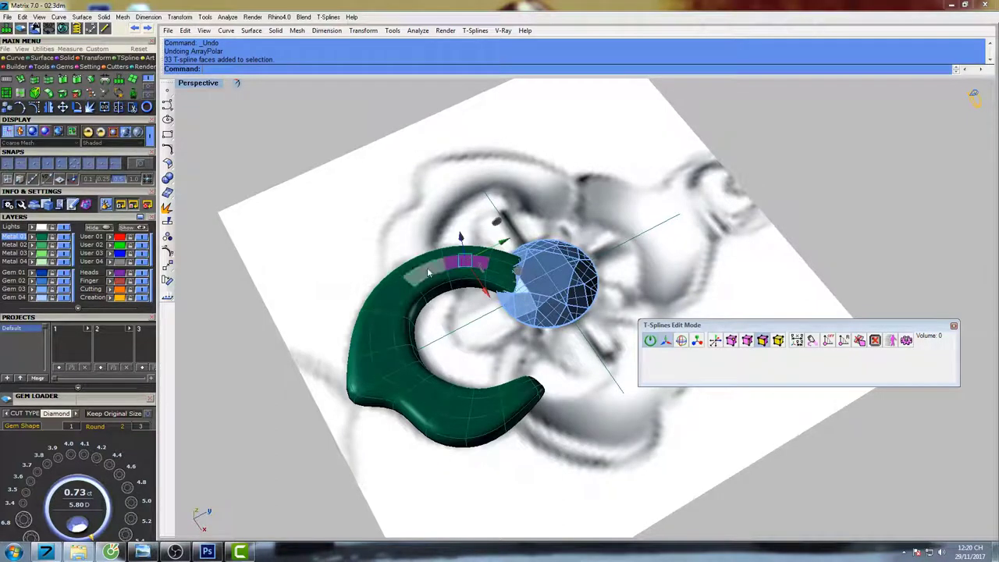
pyautogui.keyDown('shift'); pyautogui.click(387, 334); pyautogui.keyUp('shift')
pyautogui.keyDown('shift'); pyautogui.click(391, 362); pyautogui.keyUp('shift')
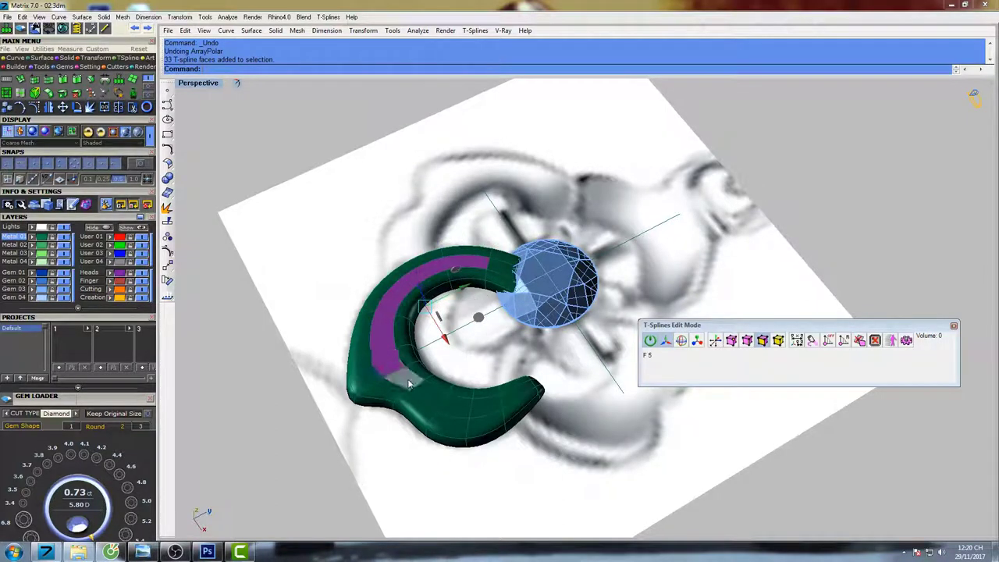
pyautogui.keyDown('shift'); pyautogui.click(407, 381); pyautogui.keyUp('shift')
pyautogui.keyDown('shift'); pyautogui.click(428, 396); pyautogui.keyUp('shift')
pyautogui.keyDown('shift'); pyautogui.click(461, 408); pyautogui.keyUp('shift')
pyautogui.moveTo(465, 410); pyautogui.dragTo(475, 287, button='right')
pyautogui.moveTo(442, 287); pyautogui.dragTo(442, 274)
pyautogui.click(415, 172)
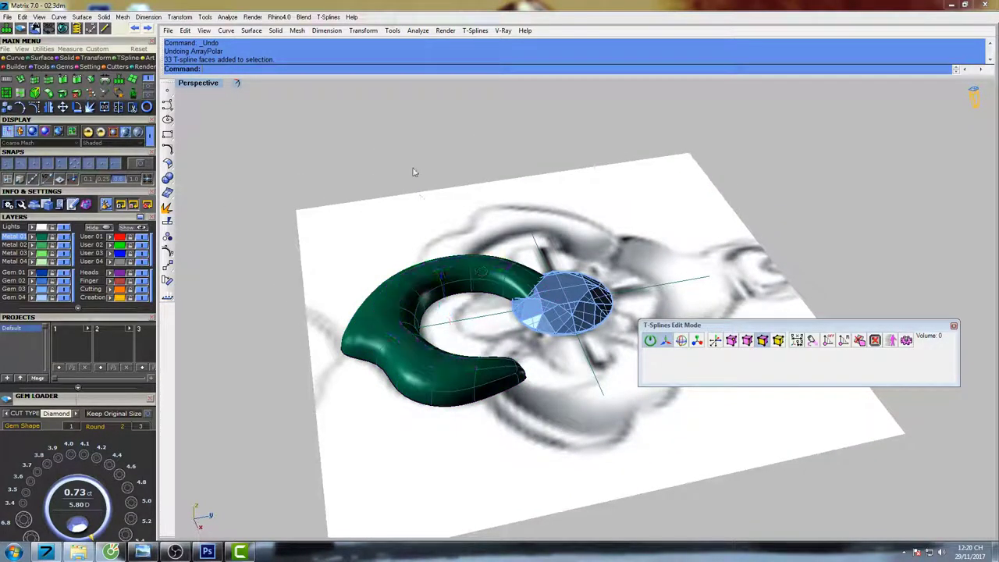
# Examine the thickened petal's rounded shape from several angles against the reference picture.
pyautogui.moveTo(438, 218); pyautogui.dragTo(492, 268, button='right')
pyautogui.scroll(-6, 513, 334)
pyautogui.scroll(-4, 452, 272)
pyautogui.scroll(7, 461, 314)
pyautogui.moveTo(461, 332); pyautogui.dragTo(461, 436, button='right')
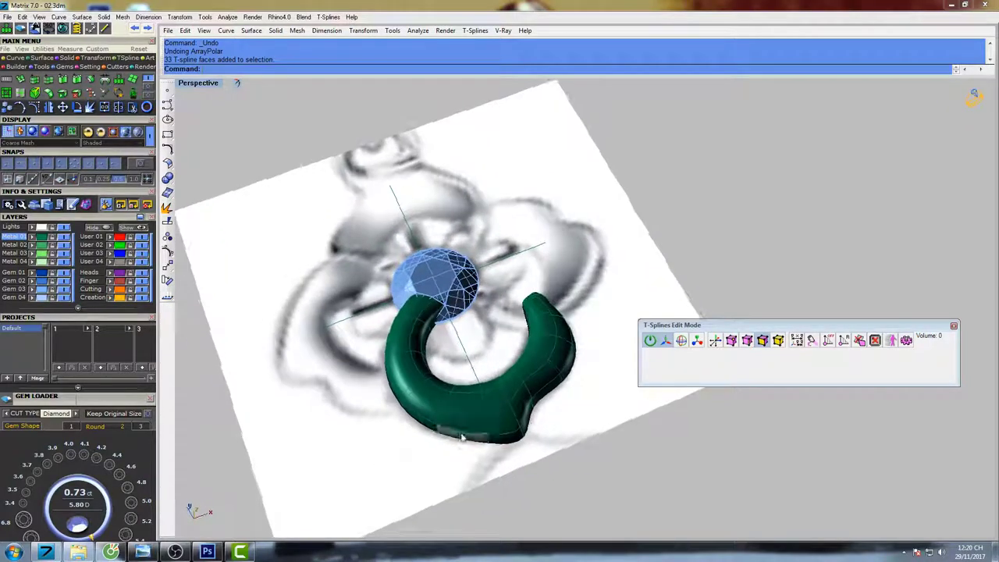
pyautogui.scroll(-8, 473, 407)
pyautogui.moveTo(467, 384); pyautogui.dragTo(463, 400, button='right')
pyautogui.scroll(3, 411, 387)
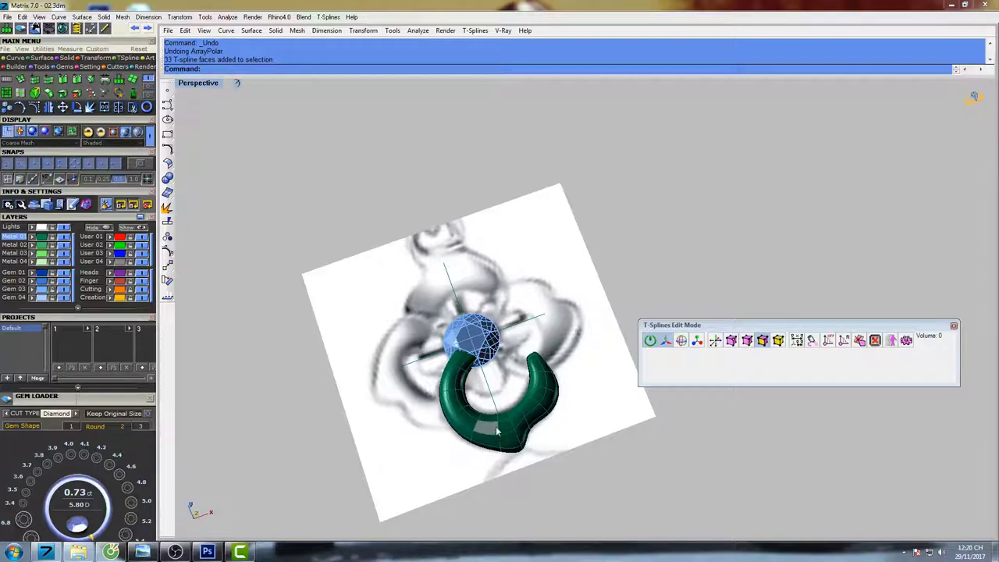
pyautogui.moveTo(487, 413)
pyautogui.mouseDown(button='right')
pyautogui.moveTo(453, 359)
pyautogui.moveTo(471, 416)
pyautogui.mouseUp(button='right')
pyautogui.scroll(4, 467, 404)
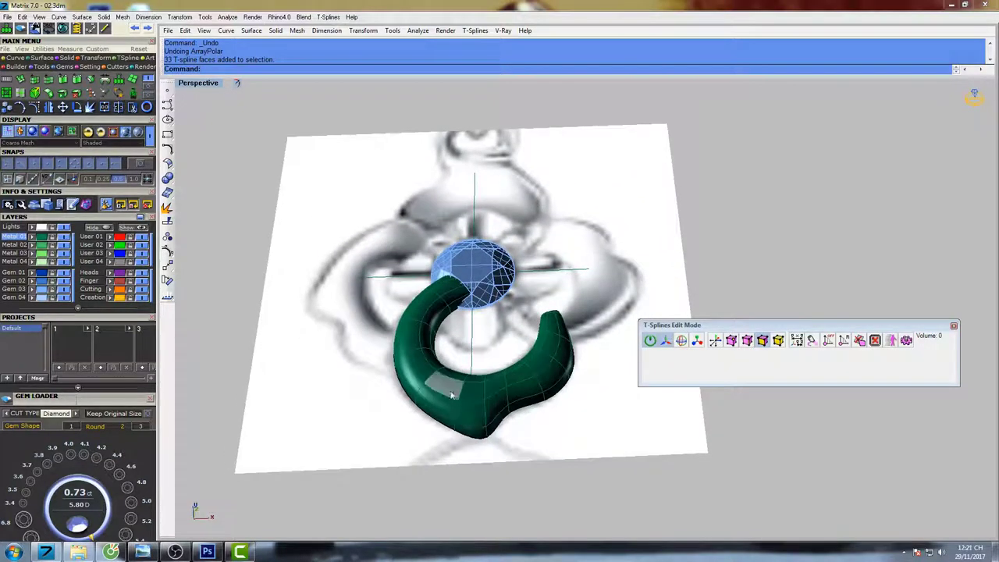
pyautogui.scroll(6, 450, 388)
pyautogui.moveTo(459, 377); pyautogui.dragTo(458, 365)
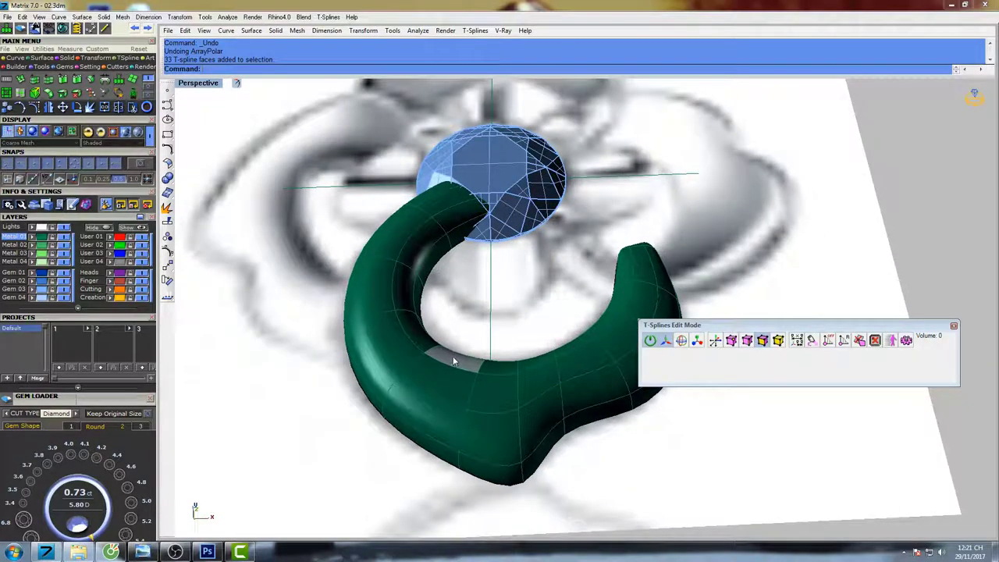
# Lock the round centre diamond so that it cannot be selected while editing the petal.
pyautogui.moveTo(453, 356); pyautogui.dragTo(582, 278, button='right')
pyautogui.click(602, 268)
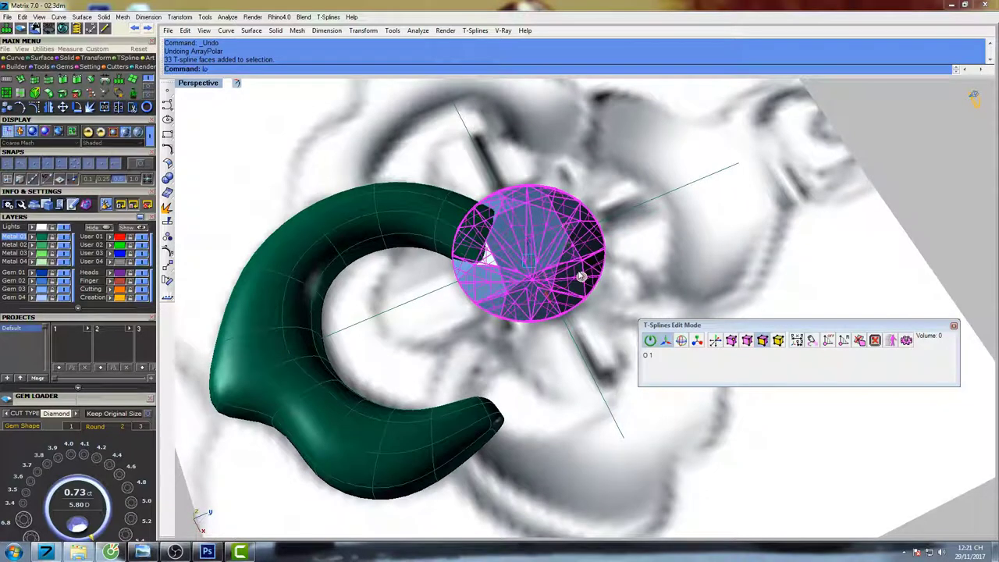
pyautogui.write('ck')
pyautogui.press('Return')
pyautogui.click(441, 235)
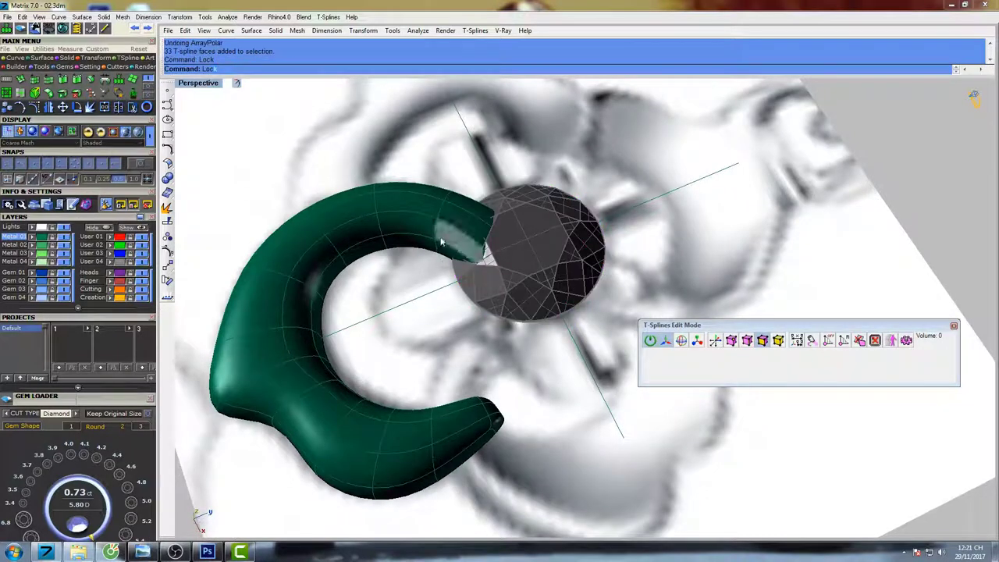
# Select the strip of top faces along the petal's inner edge and lower it slightly.
pyautogui.keyDown('shift'); pyautogui.click(394, 222); pyautogui.keyUp('shift')
pyautogui.keyDown('shift'); pyautogui.click(350, 238); pyautogui.keyUp('shift')
pyautogui.keyDown('shift'); pyautogui.click(323, 261); pyautogui.keyUp('shift')
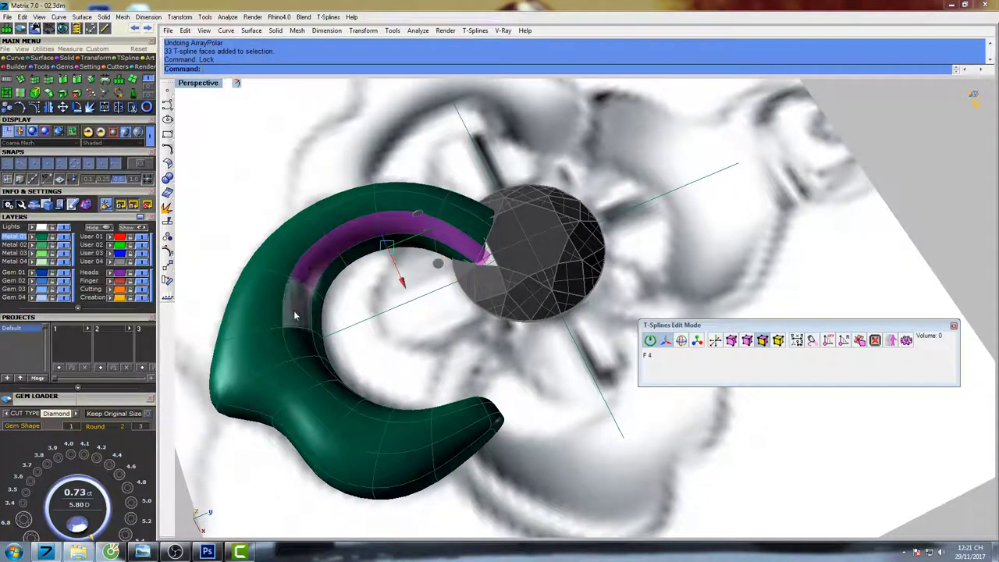
pyautogui.keyDown('shift'); pyautogui.click(293, 310); pyautogui.keyUp('shift')
pyautogui.keyDown('shift'); pyautogui.click(353, 396); pyautogui.keyUp('shift')
pyautogui.keyDown('shift'); pyautogui.click(396, 417); pyautogui.keyUp('shift')
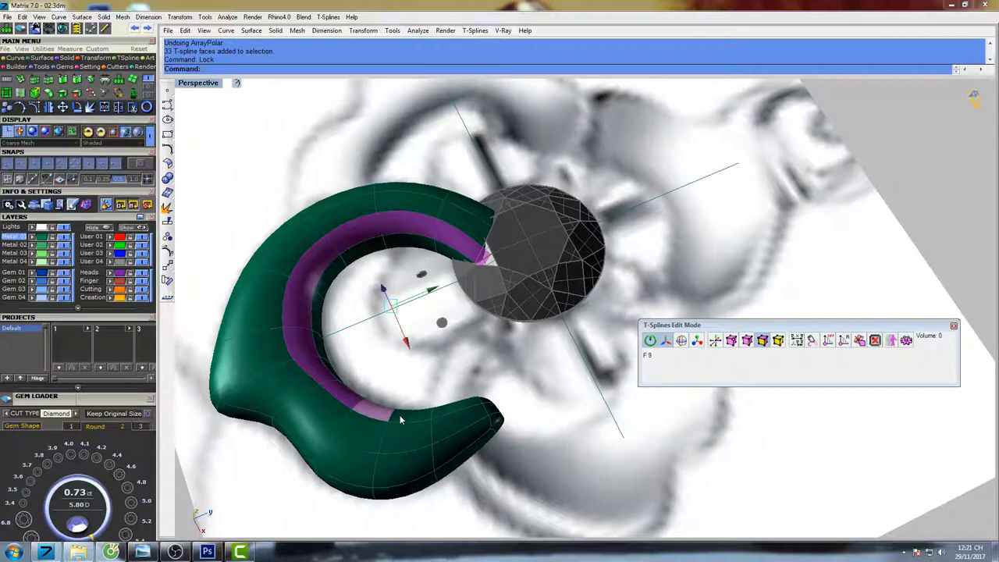
pyautogui.keyDown('shift'); pyautogui.click(437, 414); pyautogui.keyUp('shift')
pyautogui.moveTo(479, 404); pyautogui.dragTo(508, 337, button='right')
pyautogui.moveTo(527, 217); pyautogui.dragTo(528, 232)
pyautogui.moveTo(456, 234); pyautogui.dragTo(519, 227, button='right')
pyautogui.keyDown('shift'); pyautogui.moveTo(404, 351); pyautogui.dragTo(509, 300, button='right'); pyautogui.keyUp('shift')
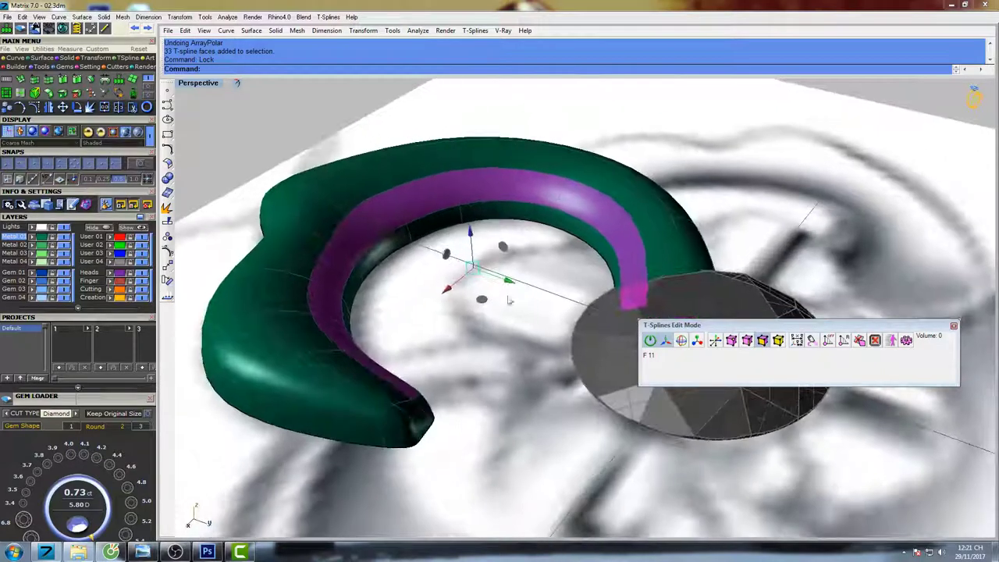
# Select the edge loop along the petal's outer side and raise it slightly.
pyautogui.click(734, 341)
pyautogui.moveTo(540, 224); pyautogui.dragTo(556, 264, button='right')
pyautogui.scroll(-5, 544, 325)
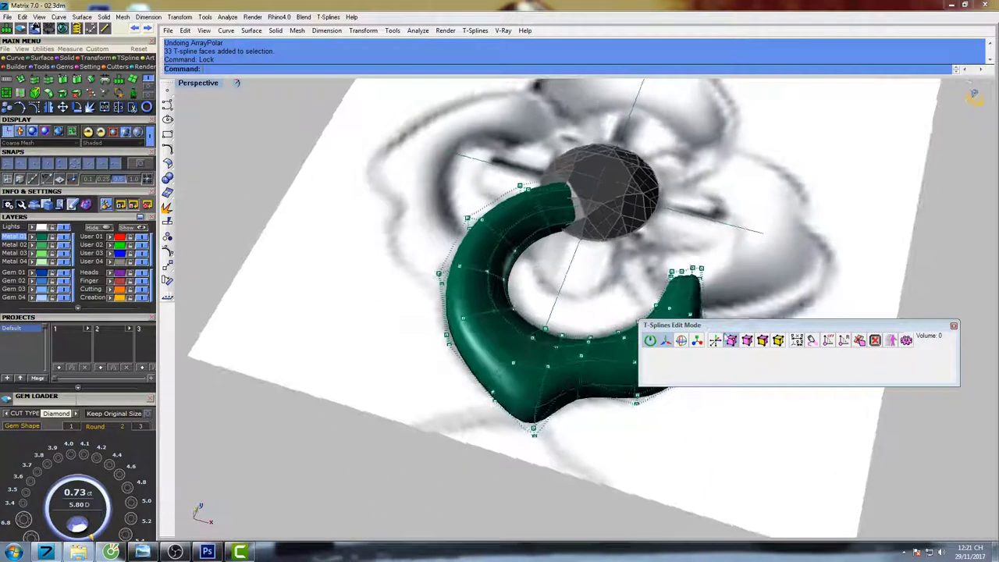
pyautogui.click(747, 341)
pyautogui.keyDown('shift'); pyautogui.moveTo(496, 337); pyautogui.dragTo(481, 290, button='right'); pyautogui.keyUp('shift')
pyautogui.scroll(4, 481, 371)
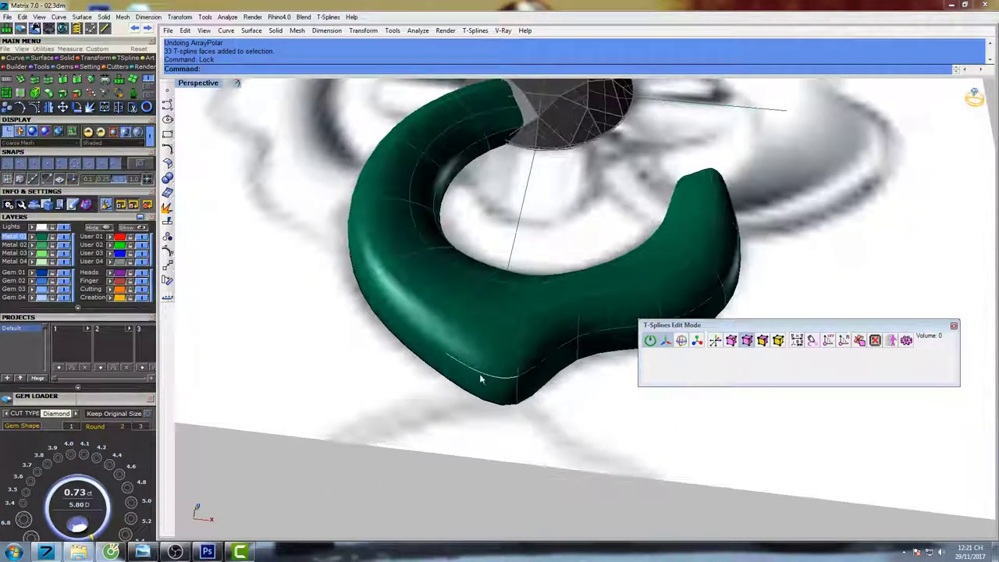
pyautogui.doubleClick(479, 369)
pyautogui.moveTo(587, 312); pyautogui.dragTo(505, 315, button='right')
pyautogui.moveTo(514, 260); pyautogui.dragTo(465, 182, button='right')
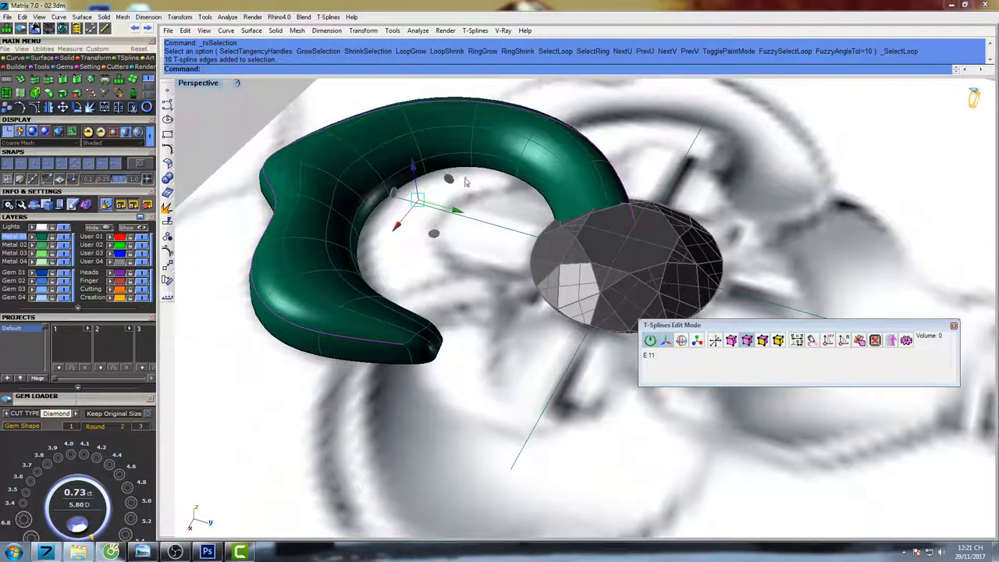
pyautogui.moveTo(414, 168); pyautogui.dragTo(413, 163)
pyautogui.keyDown('shift'); pyautogui.moveTo(378, 180); pyautogui.dragTo(585, 328, button='right'); pyautogui.keyUp('shift')
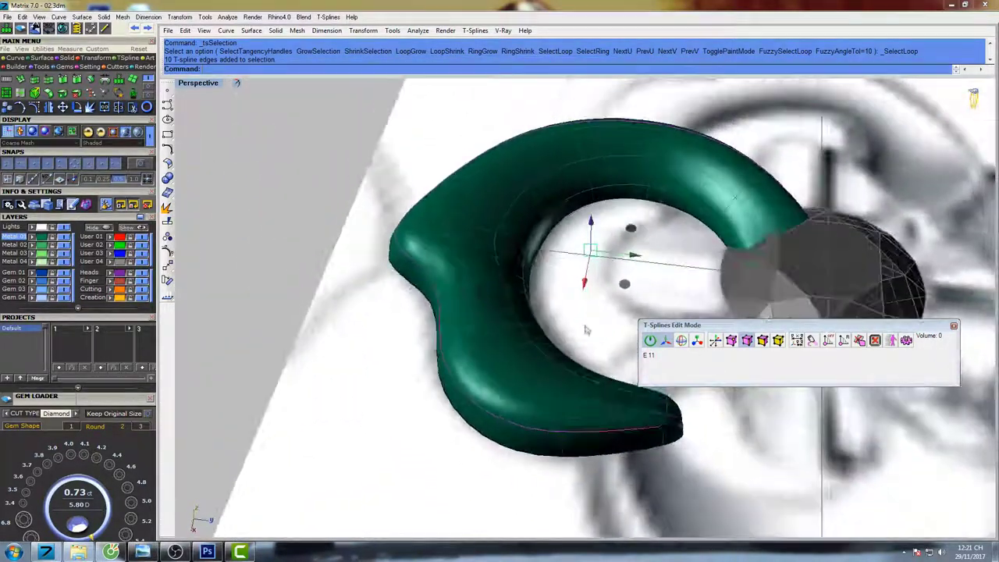
# Lower the single control vertex on the petal's inner slope, across from its outer notch.
pyautogui.click(731, 341)
pyautogui.moveTo(542, 249); pyautogui.dragTo(506, 251, button='right')
pyautogui.scroll(4, 531, 278)
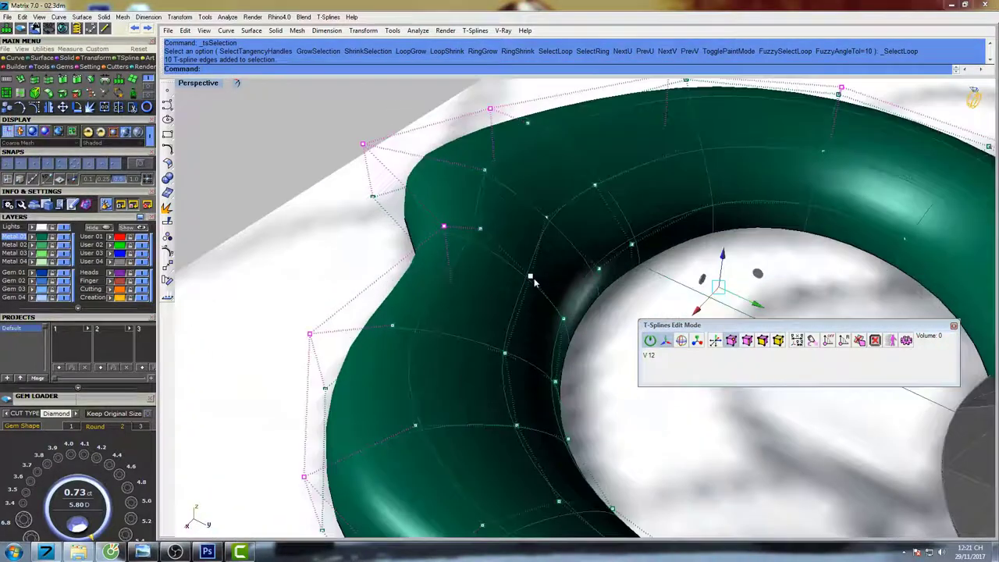
pyautogui.moveTo(528, 245); pyautogui.dragTo(528, 254)
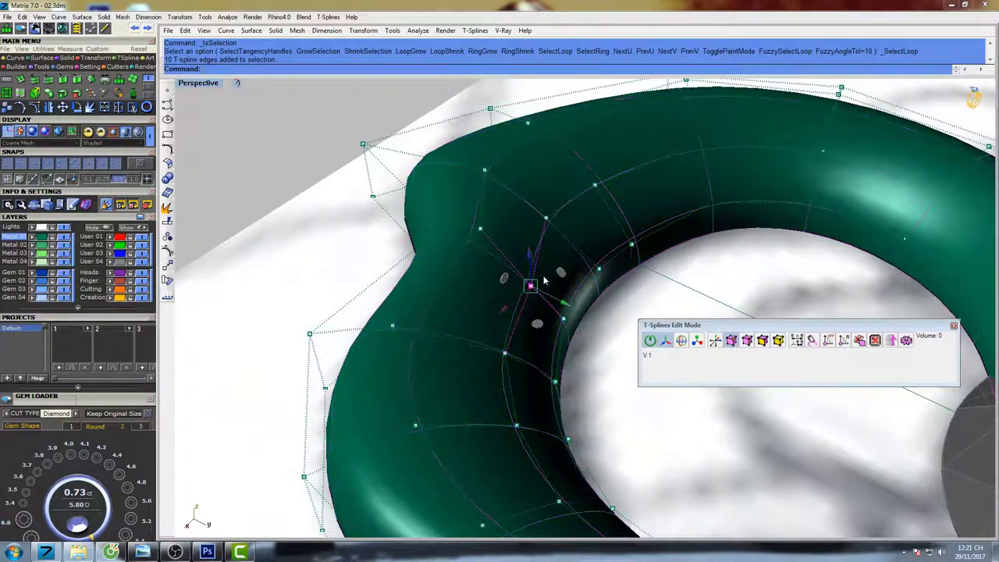
# Shade the Perspective view and examine the petal's surface from several angles for unevenness.
pyautogui.scroll(-5, 603, 284)
pyautogui.moveTo(550, 266); pyautogui.dragTo(434, 309, button='right')
pyautogui.scroll(-6, 525, 254)
pyautogui.write('s')
pyautogui.press('Return')
pyautogui.scroll(9, 467, 273)
pyautogui.scroll(-5, 436, 308)
pyautogui.moveTo(509, 235); pyautogui.dragTo(522, 302, button='right')
pyautogui.scroll(-5, 503, 275)
pyautogui.moveTo(542, 351); pyautogui.dragTo(495, 268, button='right')
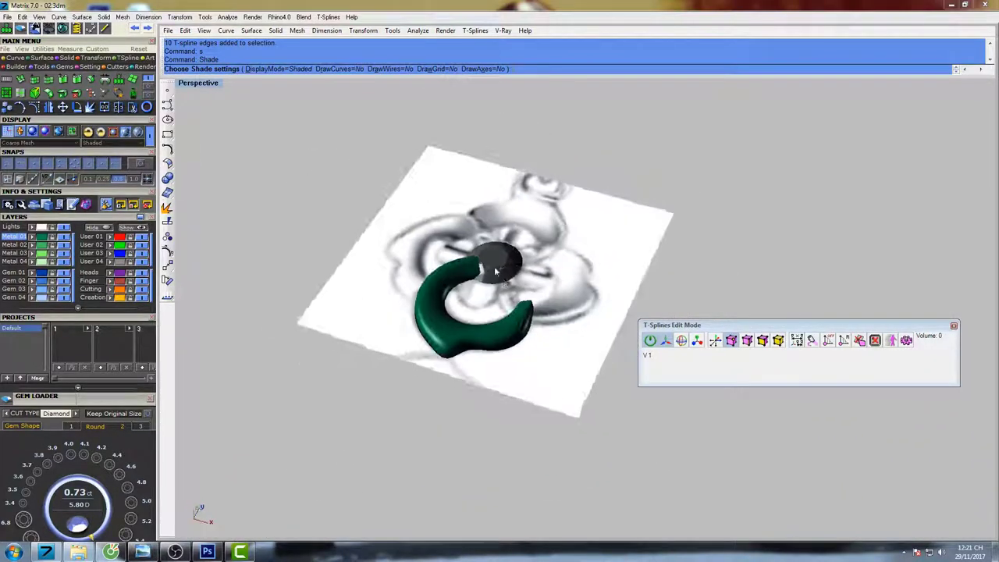
pyautogui.scroll(10, 525, 309)
pyautogui.moveTo(528, 317); pyautogui.dragTo(507, 301, button='right')
pyautogui.rightClick(591, 315)
# Move the upper control vertices at the petal's free tip, one by one, to even out its rounding.
pyautogui.scroll(6, 591, 316)
pyautogui.moveTo(500, 293); pyautogui.dragTo(473, 218)
pyautogui.click(464, 192)
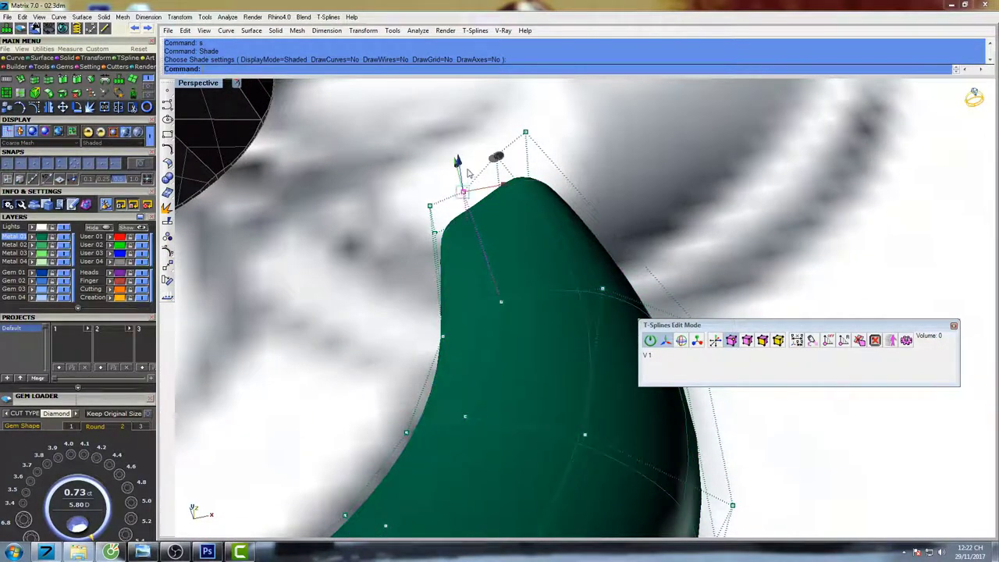
pyautogui.moveTo(461, 162); pyautogui.dragTo(537, 144)
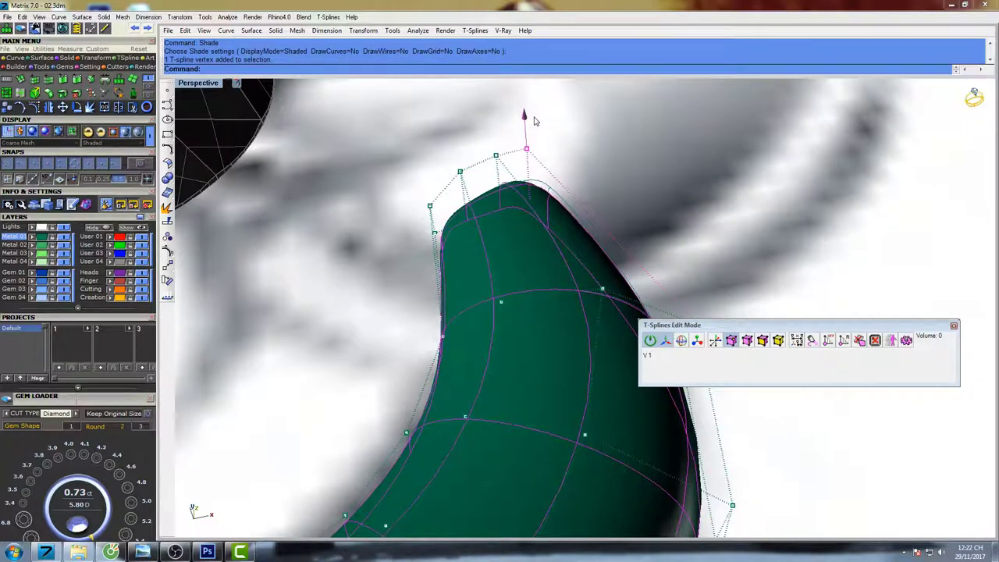
pyautogui.moveTo(523, 160); pyautogui.dragTo(504, 236, button='right')
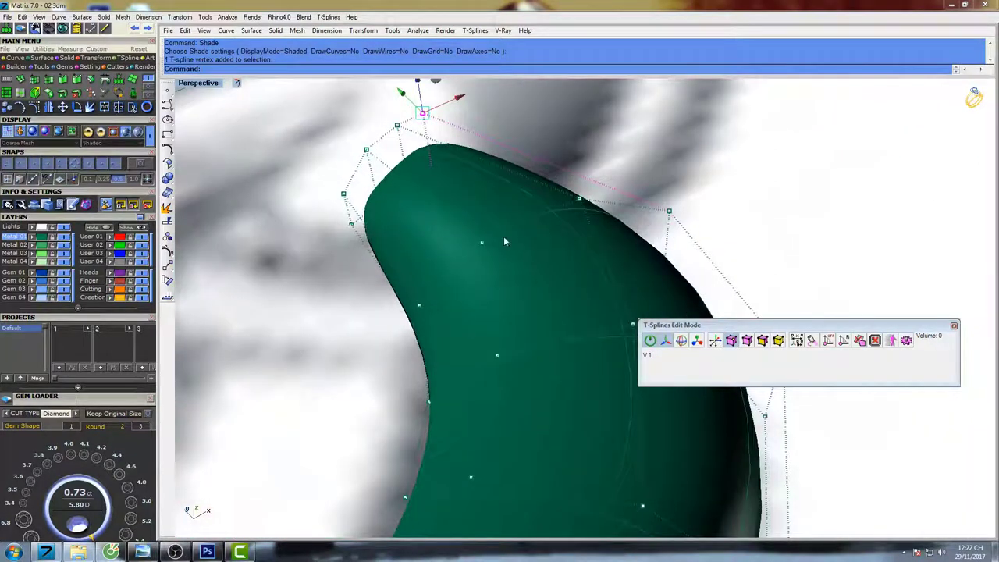
# Raise the top control vertex just behind the petal's free tip on its outer side.
pyautogui.click(579, 201)
pyautogui.moveTo(578, 170); pyautogui.dragTo(543, 213, button='right')
pyautogui.scroll(5, 543, 211)
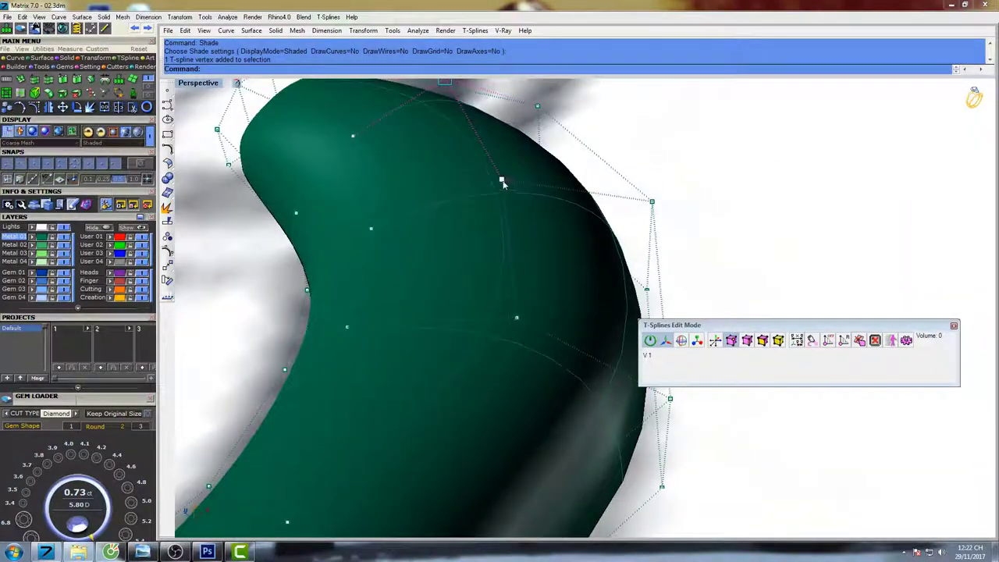
pyautogui.moveTo(500, 144); pyautogui.dragTo(501, 125)
# Lower two control vertices at the end of the petal's free tip to slope it down.
pyautogui.scroll(-6, 488, 187)
pyautogui.moveTo(488, 189); pyautogui.dragTo(536, 273, button='right')
pyautogui.scroll(4, 541, 278)
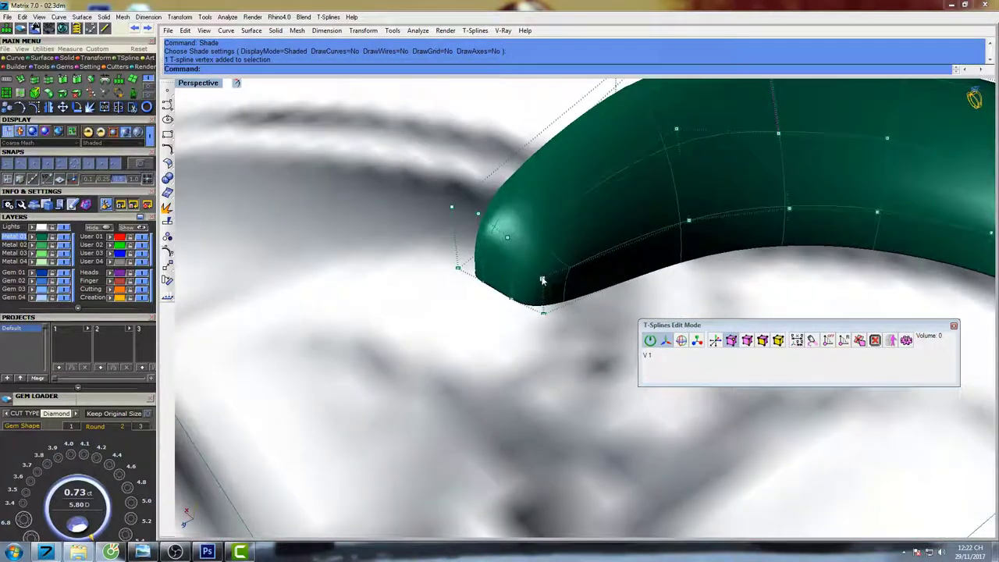
pyautogui.moveTo(542, 247); pyautogui.dragTo(541, 258)
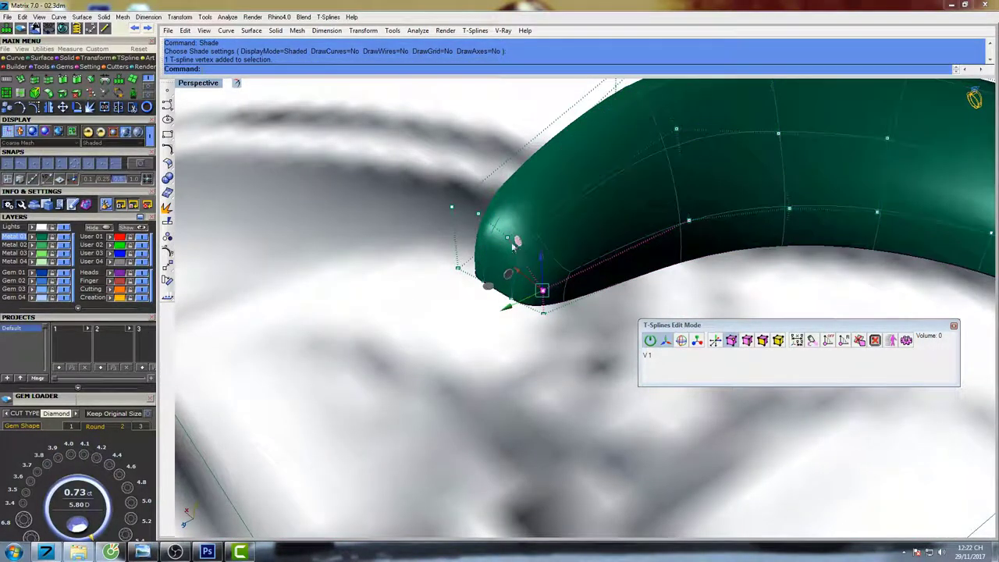
pyautogui.click(508, 237)
pyautogui.moveTo(506, 207); pyautogui.dragTo(506, 220)
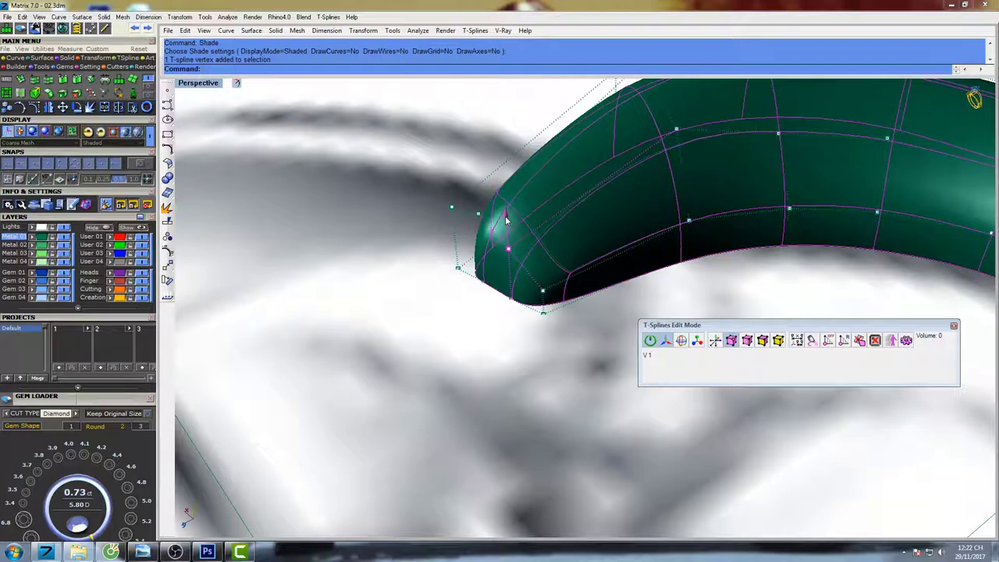
# Shade the model and compare the petal with the reference picture in the Perspective and Top views.
pyautogui.moveTo(506, 221)
pyautogui.mouseDown(button='right')
pyautogui.moveTo(486, 191)
pyautogui.moveTo(484, 165)
pyautogui.moveTo(495, 211)
pyautogui.moveTo(487, 252)
pyautogui.moveTo(653, 273)
pyautogui.moveTo(551, 260)
pyautogui.moveTo(562, 335)
pyautogui.moveTo(551, 289)
pyautogui.mouseUp(button='right')
pyautogui.scroll(-7, 500, 220)
pyautogui.write('s')
pyautogui.press('Return')
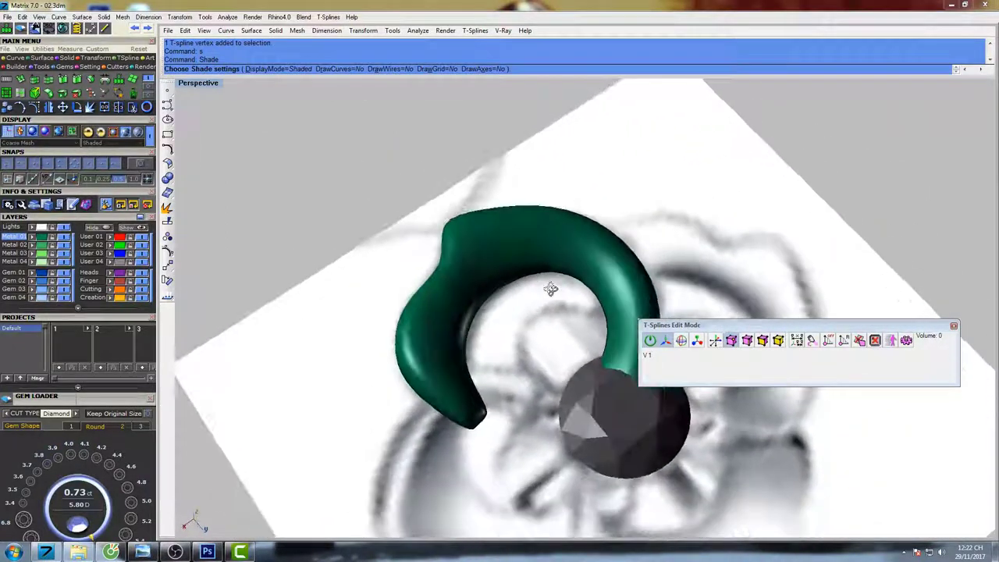
pyautogui.scroll(-7, 552, 289)
pyautogui.hotkey('ctrl', 'F1')
pyautogui.moveTo(462, 270); pyautogui.dragTo(457, 237, button='right')
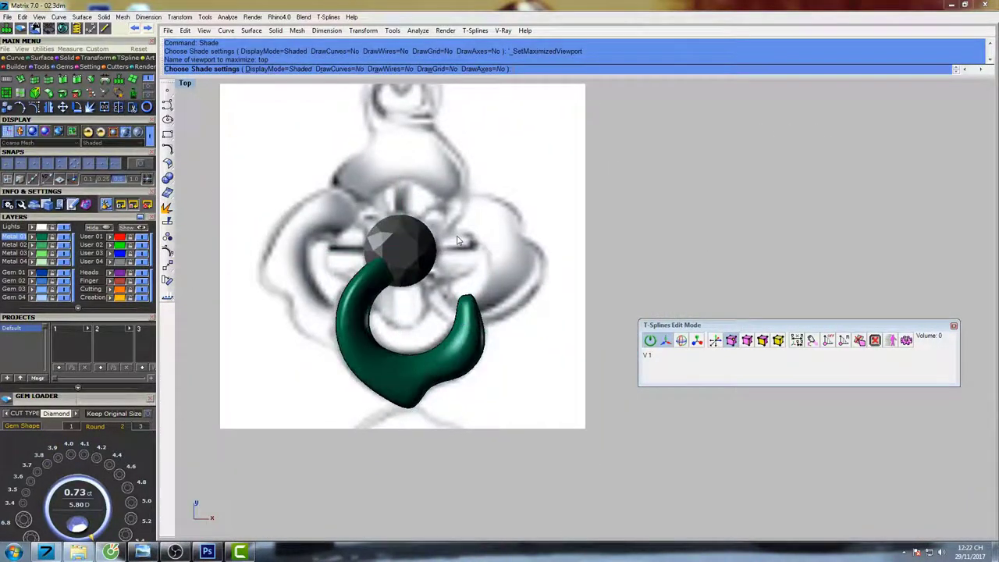
pyautogui.scroll(5, 469, 295)
pyautogui.scroll(-3, 495, 263)
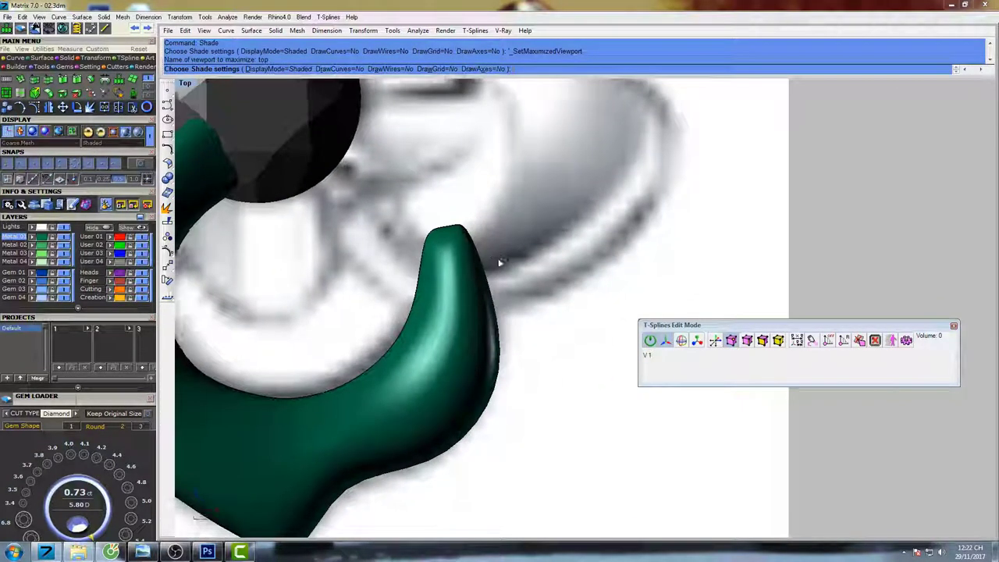
pyautogui.moveTo(407, 236)
pyautogui.mouseDown(button='right')
pyautogui.moveTo(479, 252)
pyautogui.moveTo(489, 299)
pyautogui.mouseUp(button='right')
pyautogui.press('Escape')
# In the Top view, pull the vertex pairs at the petal end under the diamond inward to round its outline.
pyautogui.scroll(8, 439, 285)
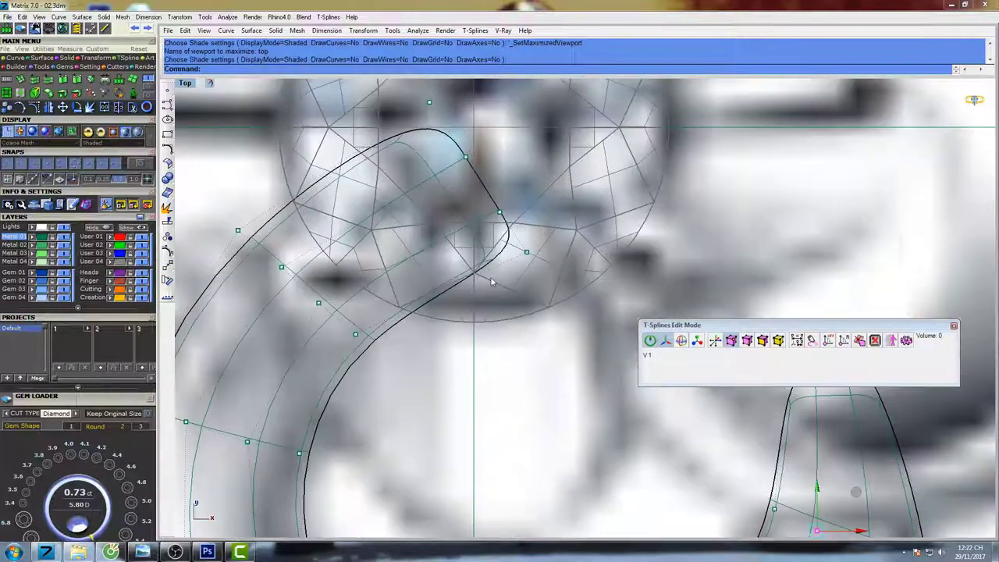
pyautogui.moveTo(495, 278); pyautogui.dragTo(544, 213)
pyautogui.moveTo(451, 142); pyautogui.dragTo(477, 169)
pyautogui.moveTo(414, 130); pyautogui.dragTo(415, 188, button='right')
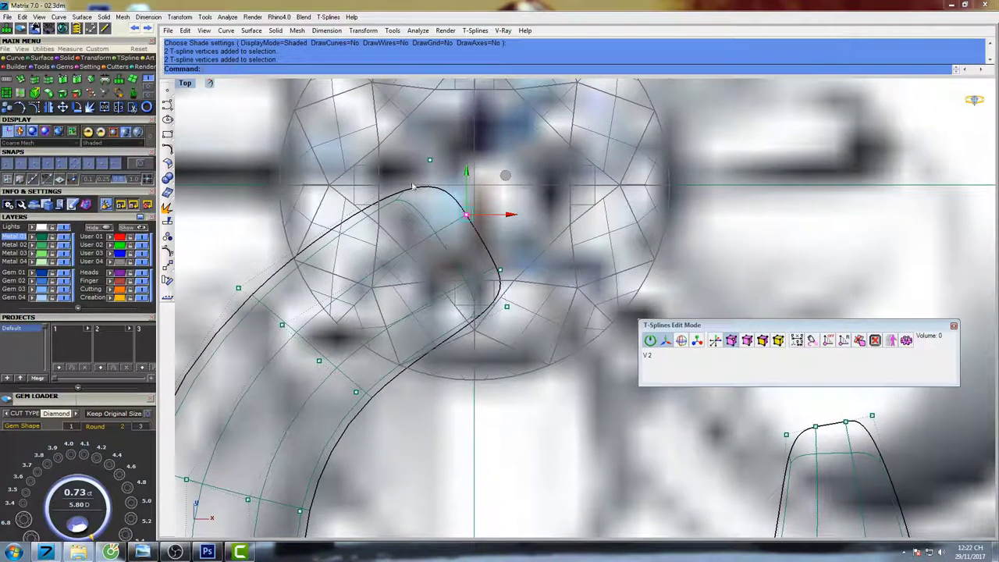
pyautogui.moveTo(399, 138); pyautogui.dragTo(447, 174)
pyautogui.moveTo(469, 123); pyautogui.dragTo(469, 142)
pyautogui.moveTo(506, 177); pyautogui.dragTo(508, 183)
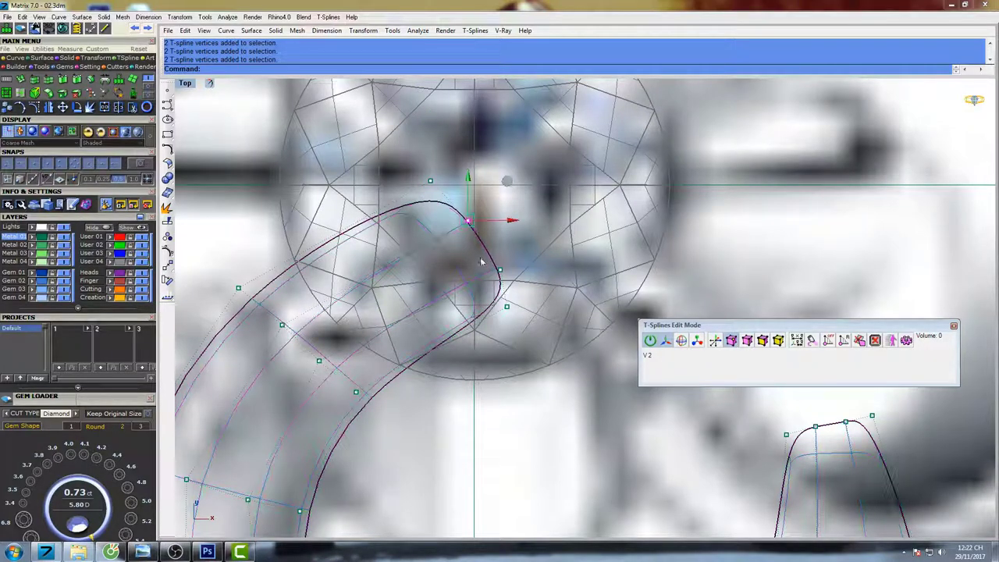
# Delete the vertical guide line through the diamond's centre and pull the remaining end vertices inward to round the petal's end.
pyautogui.moveTo(475, 265); pyautogui.dragTo(521, 268)
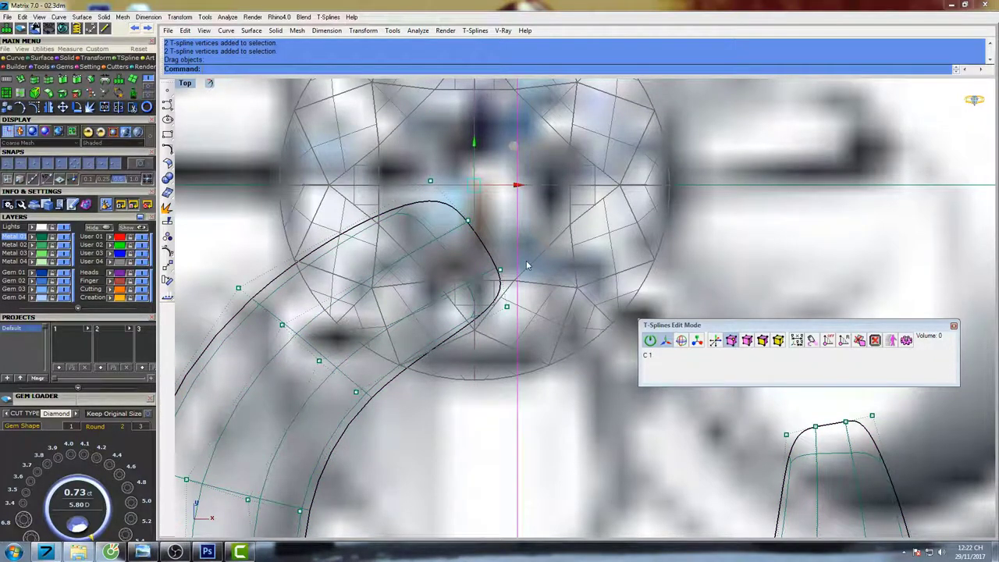
pyautogui.press('Return')
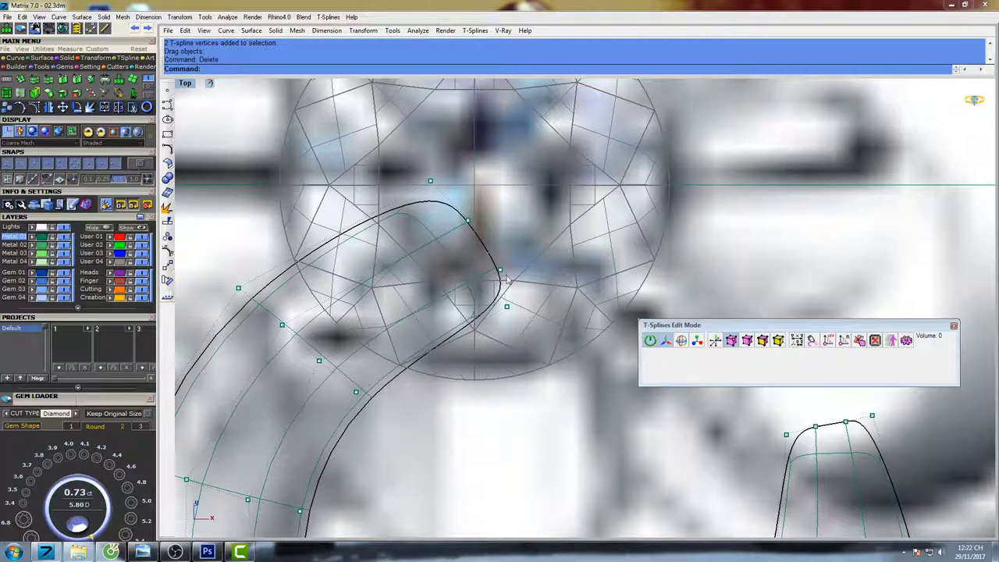
pyautogui.moveTo(509, 280); pyautogui.dragTo(493, 263)
pyautogui.moveTo(539, 231); pyautogui.dragTo(525, 207)
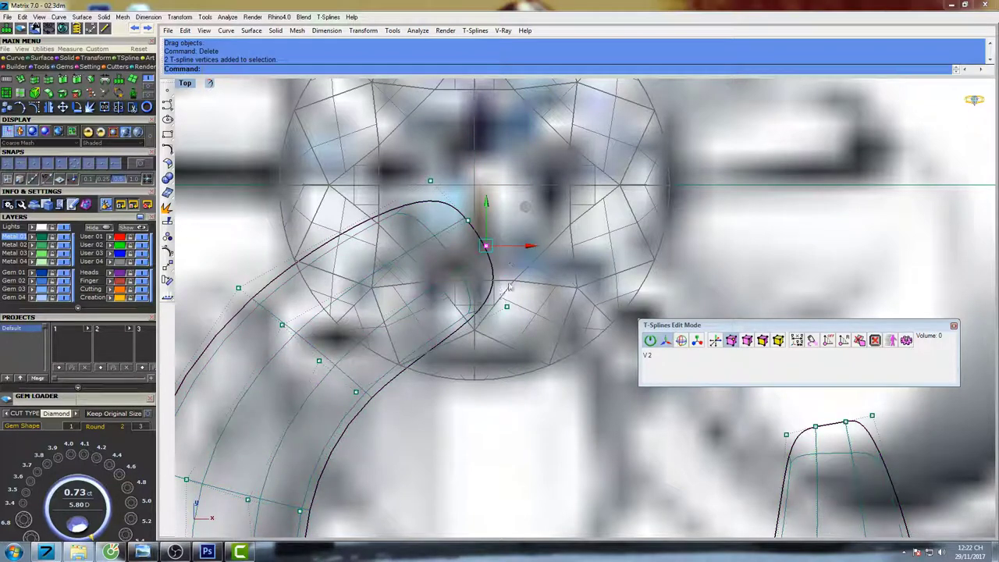
pyautogui.moveTo(496, 285); pyautogui.dragTo(533, 335)
pyautogui.moveTo(543, 272); pyautogui.dragTo(534, 267)
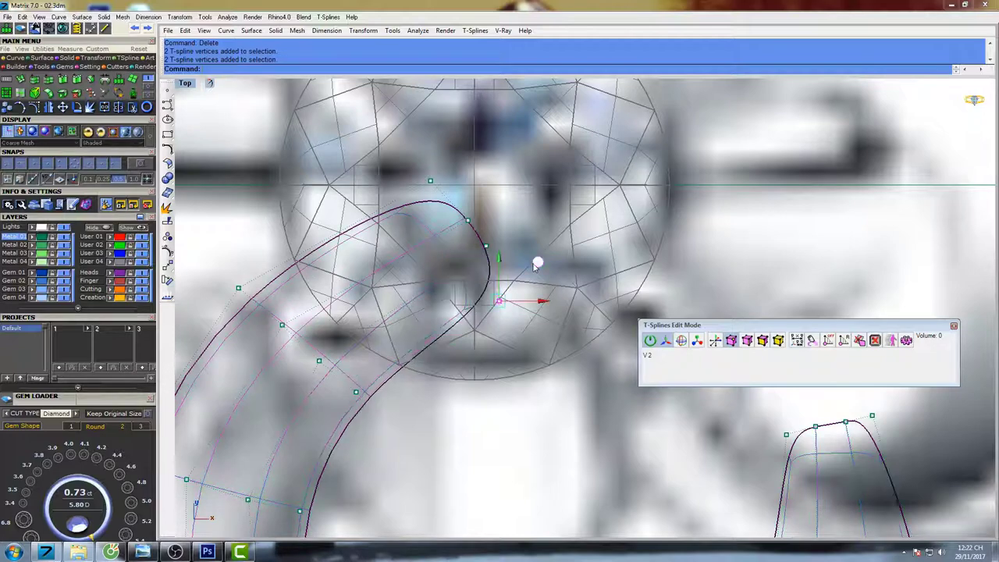
# Shift three vertex pairs on the left part of the petal's inner outline slightly to smooth the curve.
pyautogui.scroll(-6, 498, 294)
pyautogui.moveTo(497, 294); pyautogui.dragTo(499, 239, button='right')
pyautogui.scroll(-5, 482, 188)
pyautogui.scroll(8, 453, 351)
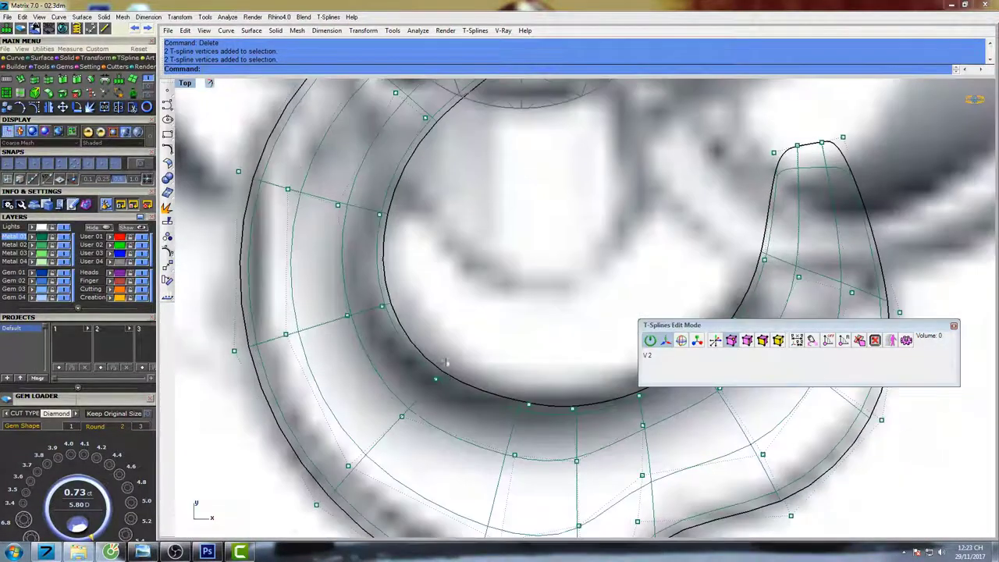
pyautogui.click(436, 379)
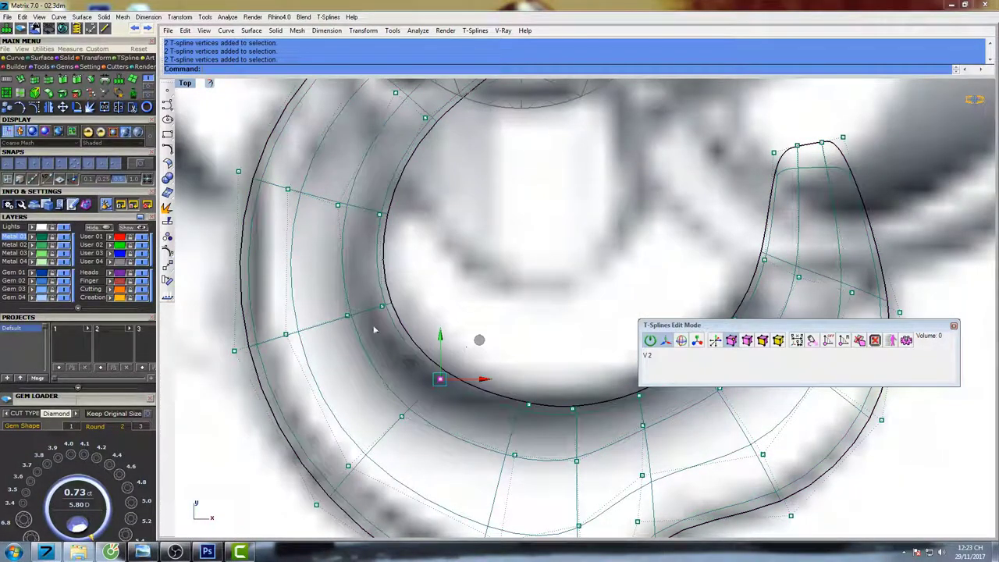
pyautogui.moveTo(418, 275); pyautogui.dragTo(424, 267)
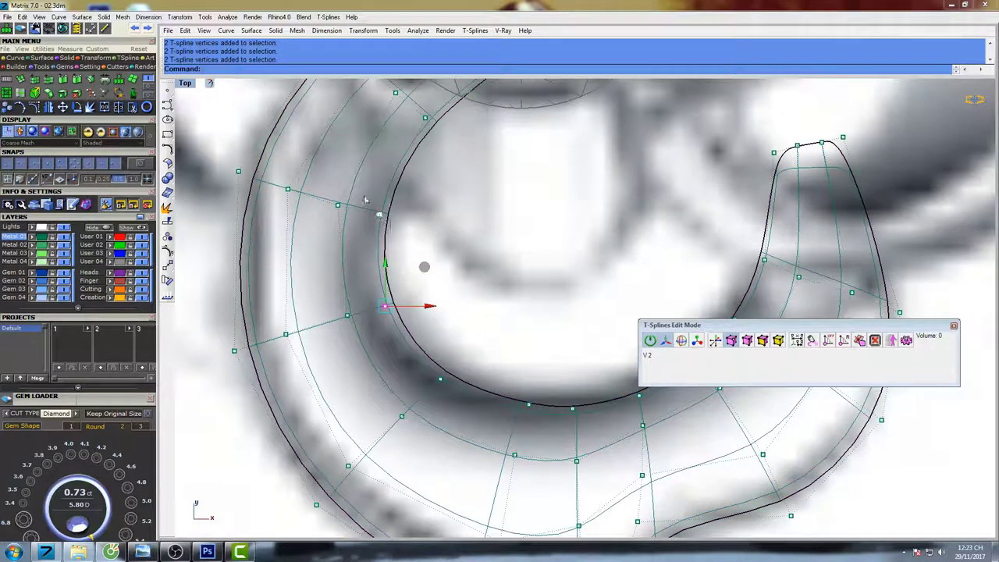
pyautogui.moveTo(419, 178); pyautogui.dragTo(422, 177)
pyautogui.moveTo(504, 413); pyautogui.dragTo(436, 313, button='right')
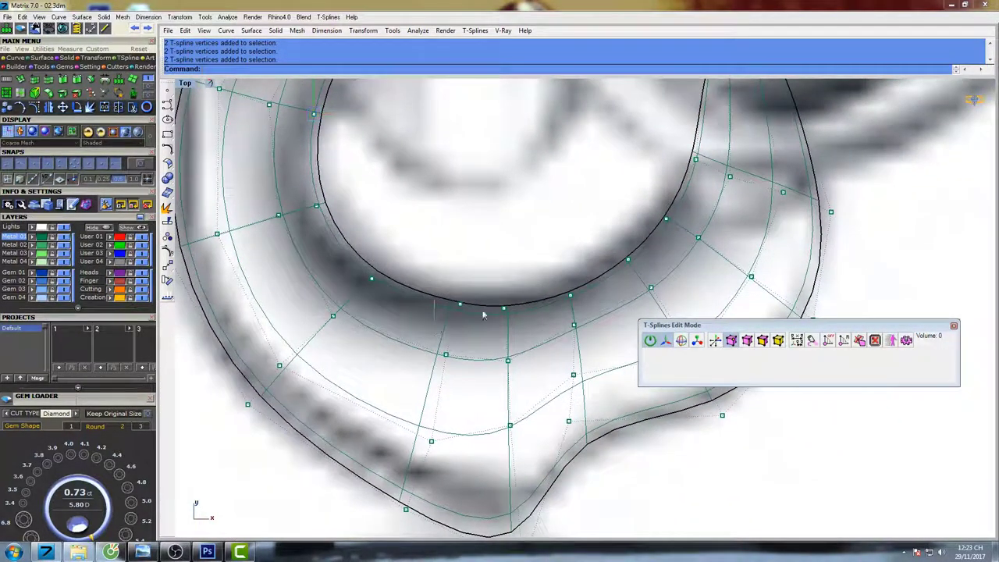
# Adjust the vertex pairs on the bottom and lower-right part of the petal's inner outline to smooth its curve.
pyautogui.moveTo(503, 273); pyautogui.dragTo(495, 270)
pyautogui.scroll(4, 495, 269)
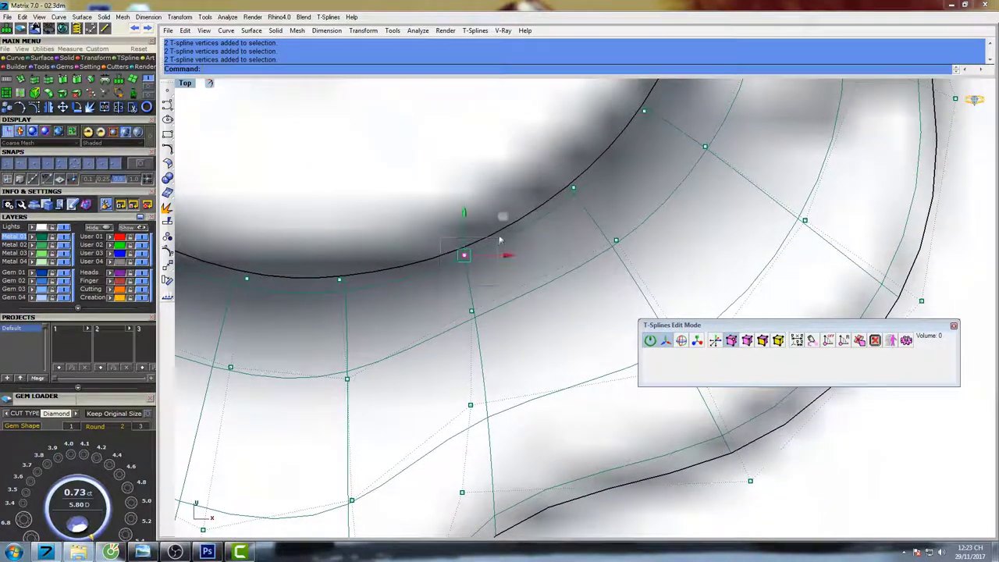
pyautogui.moveTo(504, 217); pyautogui.dragTo(509, 221)
pyautogui.moveTo(598, 216); pyautogui.dragTo(551, 166)
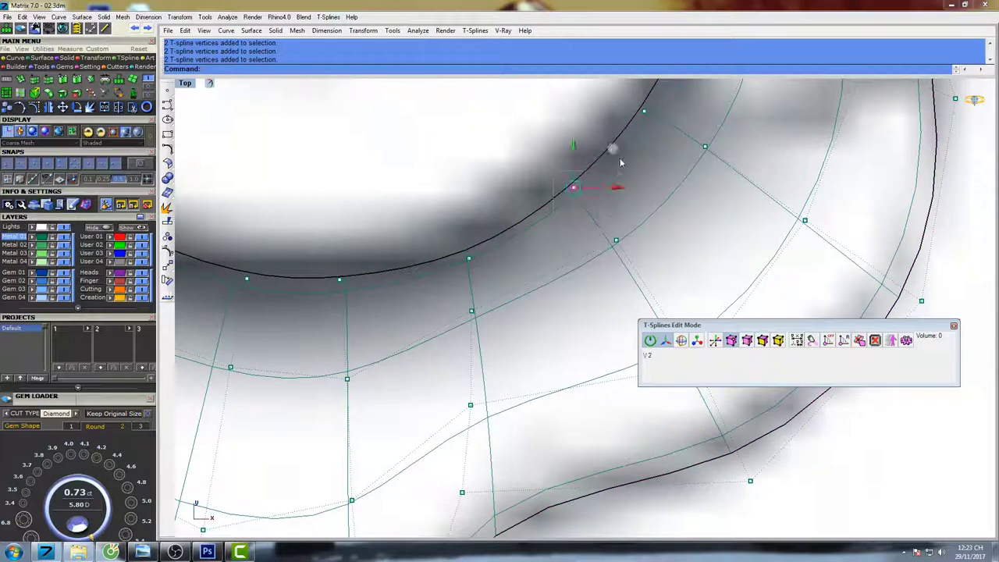
pyautogui.moveTo(613, 152); pyautogui.dragTo(617, 154)
pyautogui.scroll(-4, 601, 190)
pyautogui.moveTo(601, 190); pyautogui.dragTo(654, 196, button='right')
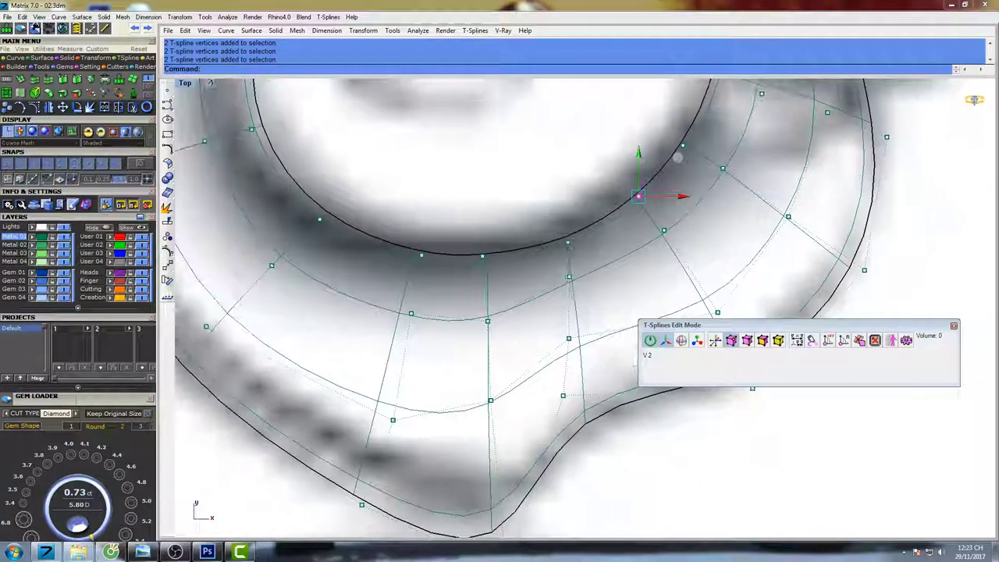
# Shift the vertex pairs along the lower-left and left part of the petal's inner outline slightly to even out its curve.
pyautogui.moveTo(463, 219); pyautogui.dragTo(457, 217)
pyautogui.click(358, 181)
pyautogui.moveTo(361, 188); pyautogui.dragTo(356, 179)
pyautogui.scroll(4, 401, 221)
pyautogui.click(435, 277)
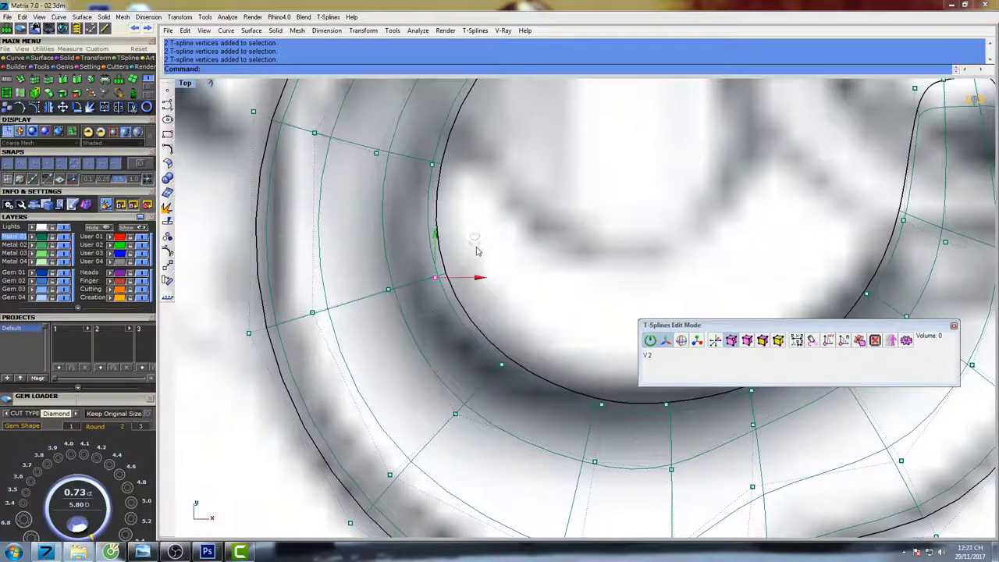
pyautogui.scroll(-6, 469, 234)
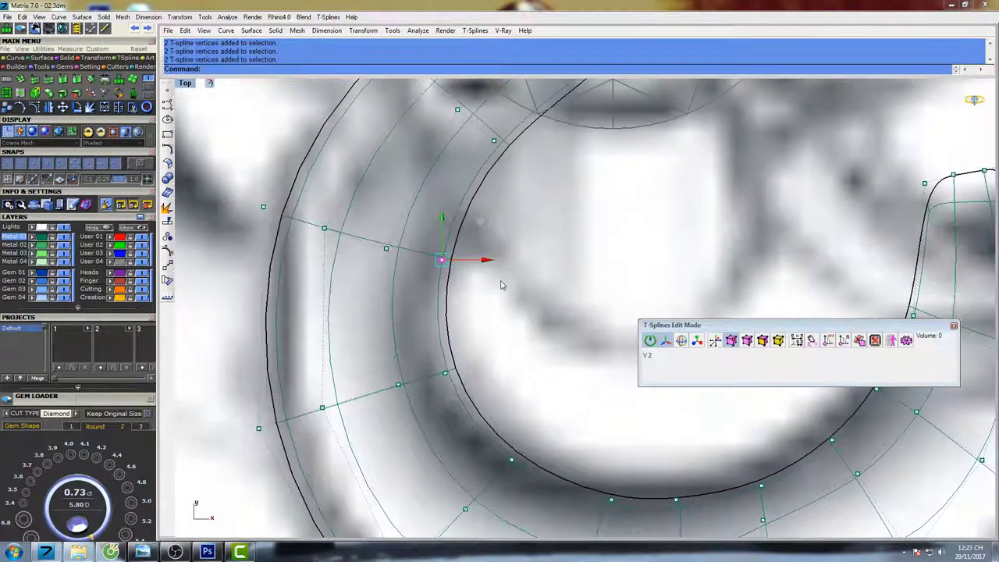
pyautogui.press('Escape')
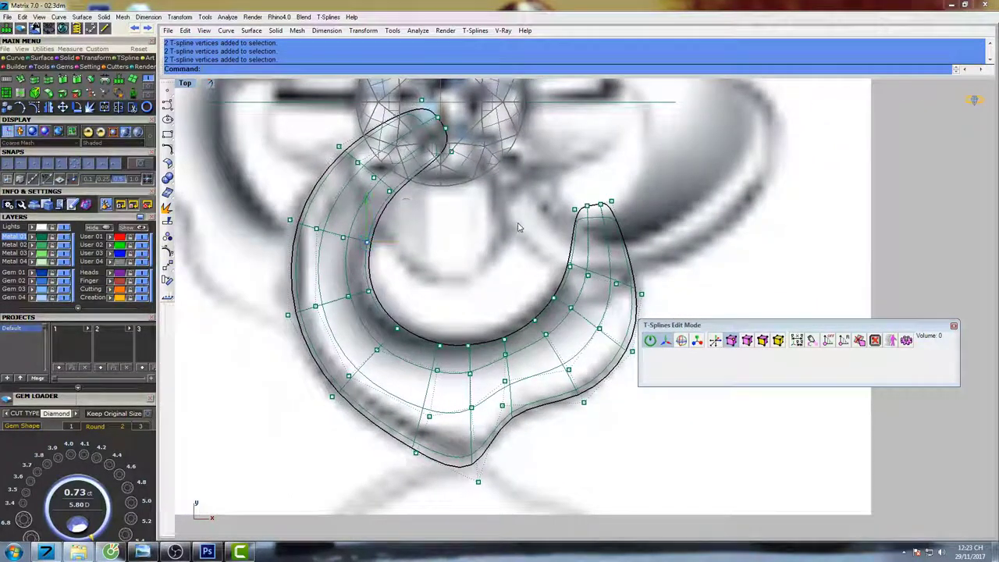
# Polar-array the whole T-Splines petal around the origin with 4 items over 360 degrees.
pyautogui.scroll(-5, 500, 261)
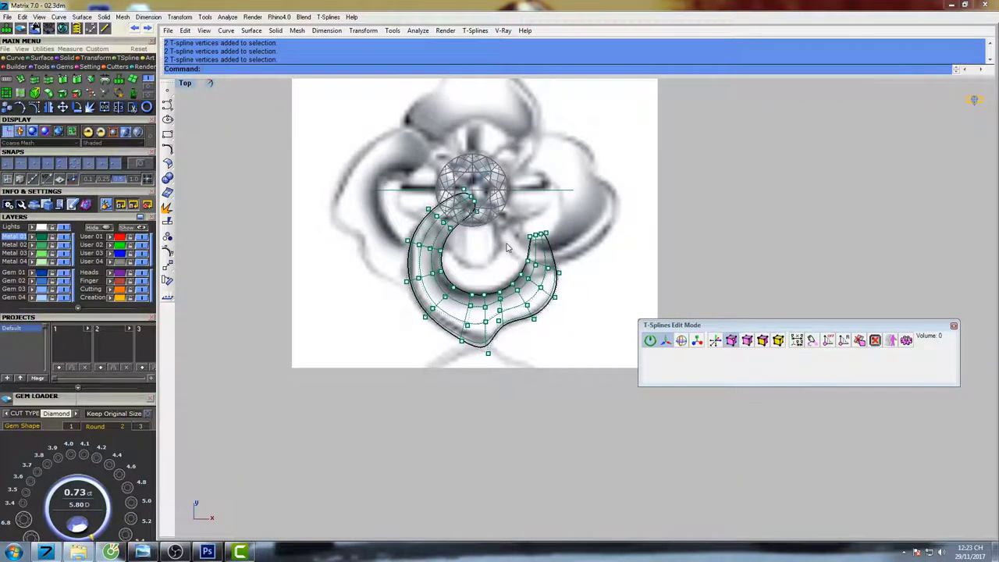
pyautogui.scroll(-2, 503, 251)
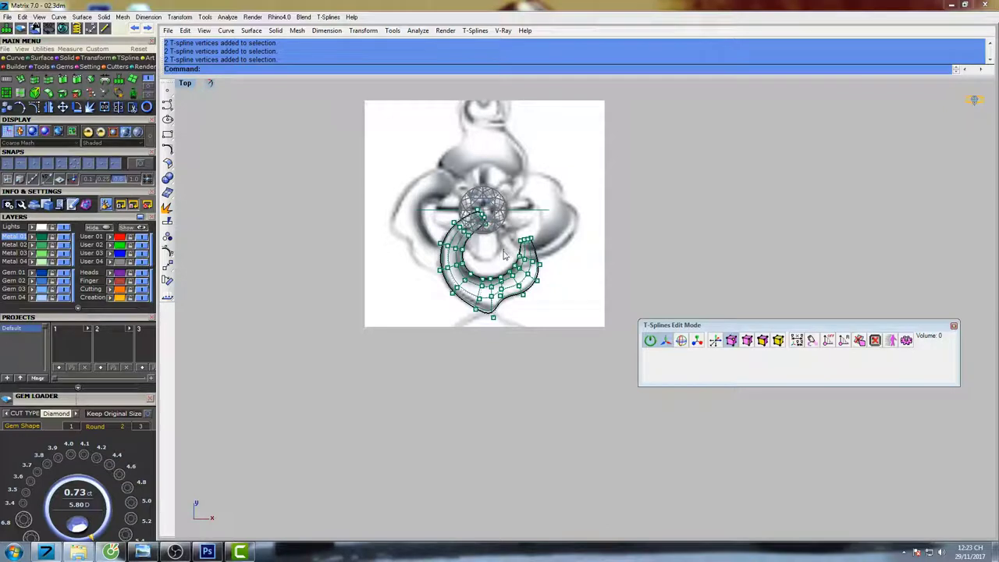
pyautogui.moveTo(504, 254); pyautogui.dragTo(495, 266, button='right')
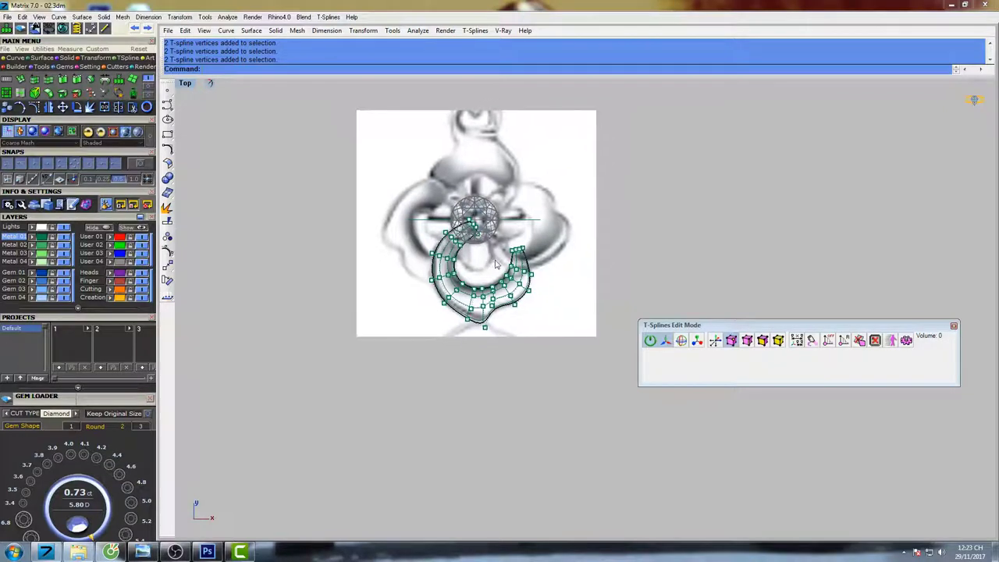
pyautogui.click(778, 342)
pyautogui.click(513, 265)
pyautogui.moveTo(555, 252); pyautogui.dragTo(515, 263, button='right')
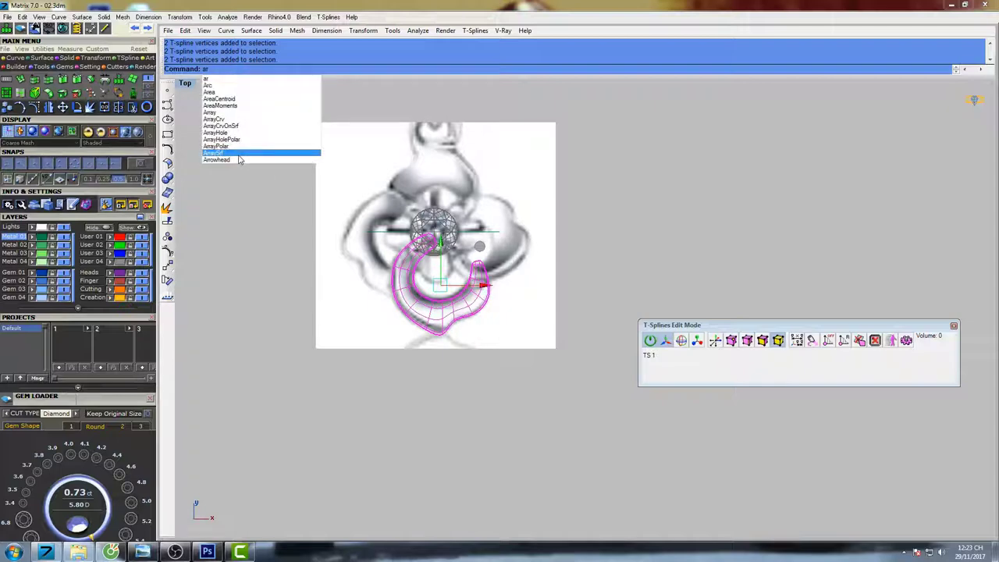
pyautogui.click(237, 152)
pyautogui.moveTo(483, 178); pyautogui.dragTo(447, 189, button='right')
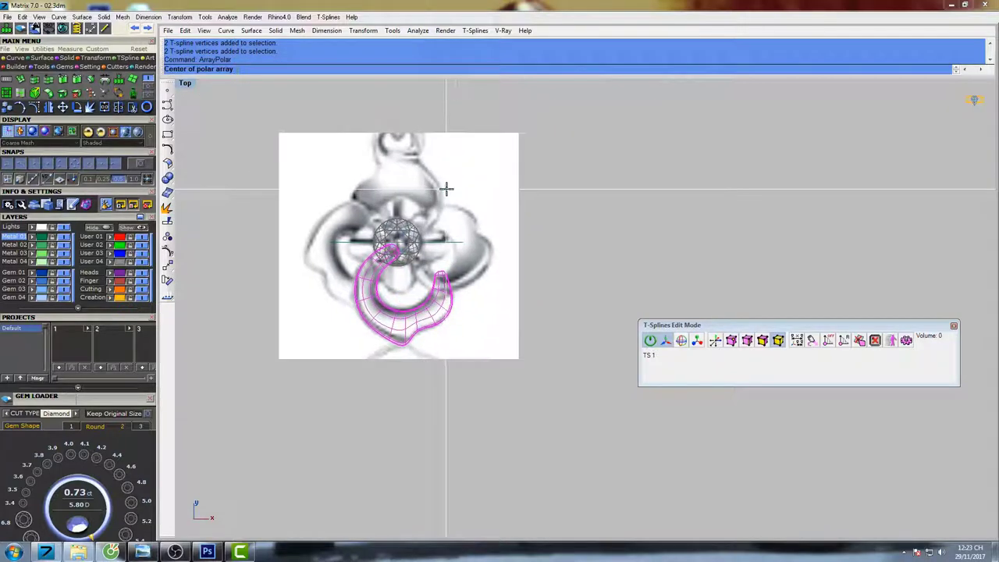
pyautogui.write('0')
pyautogui.press('Return')
pyautogui.press('Return')
pyautogui.press('Return')
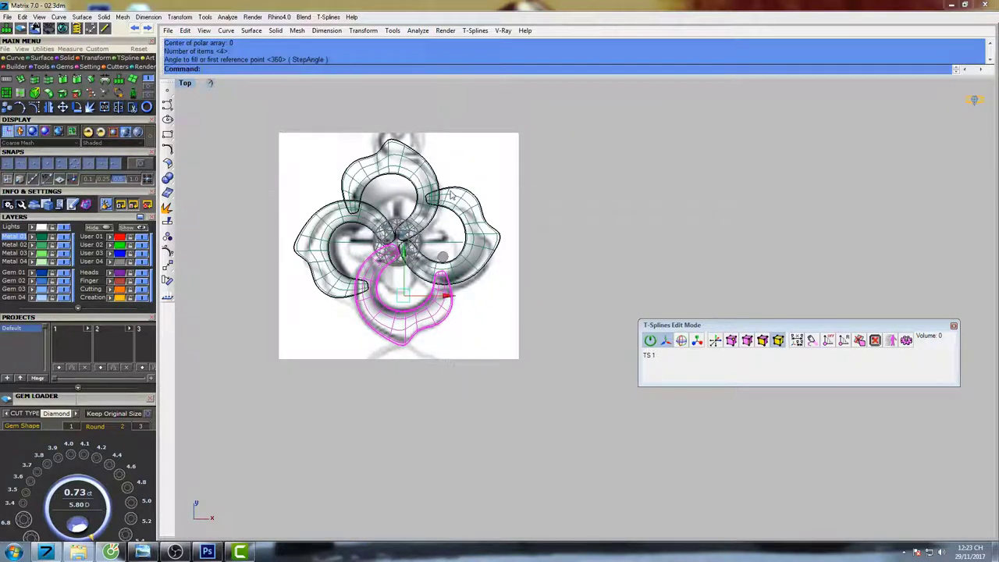
# Lock the three copied petals and delete the horizontal guide line through the diamond's centre.
pyautogui.click(478, 219)
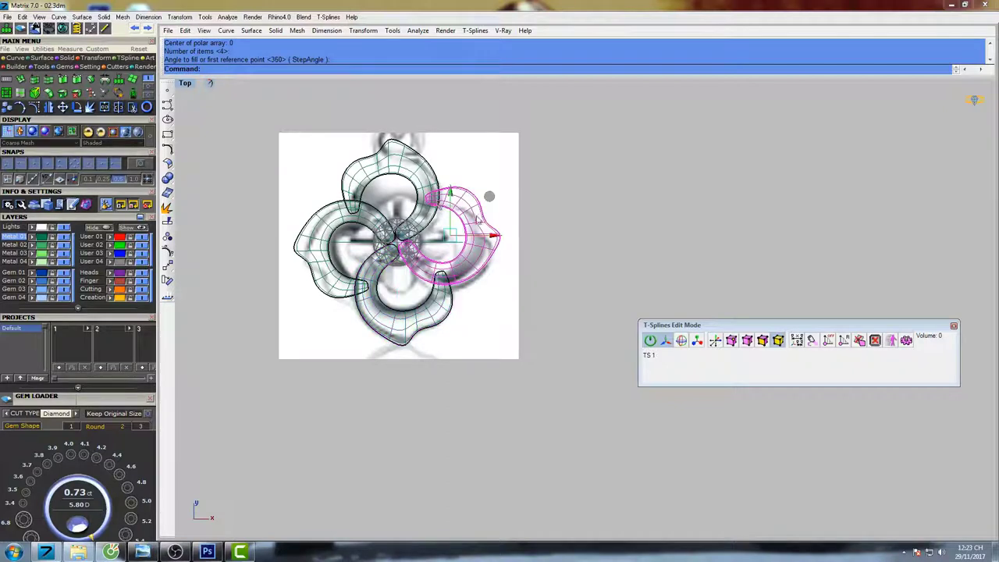
pyautogui.keyDown('shift'); pyautogui.click(417, 182); pyautogui.keyUp('shift')
pyautogui.keyDown('shift'); pyautogui.click(338, 209); pyautogui.keyUp('shift')
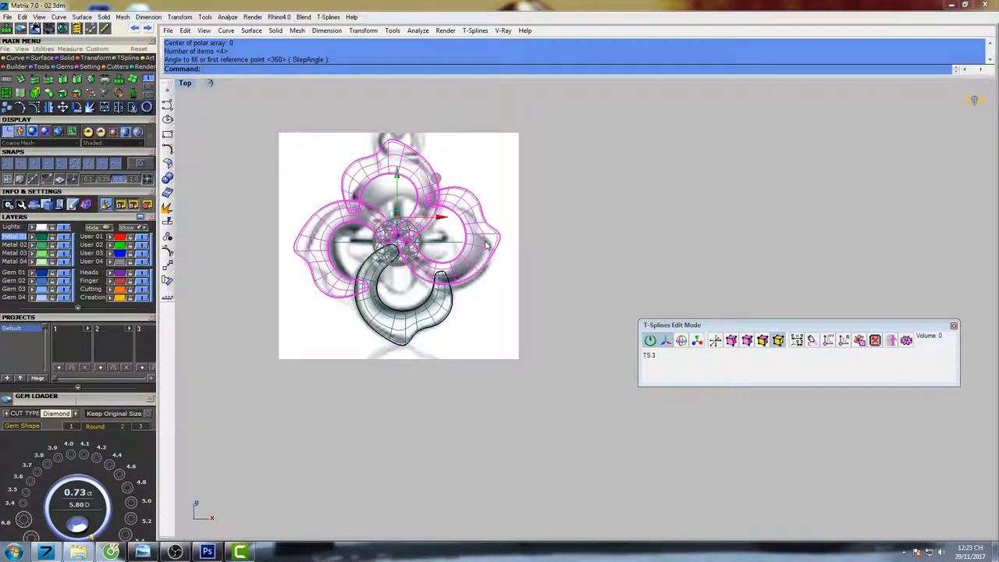
pyautogui.write('c')
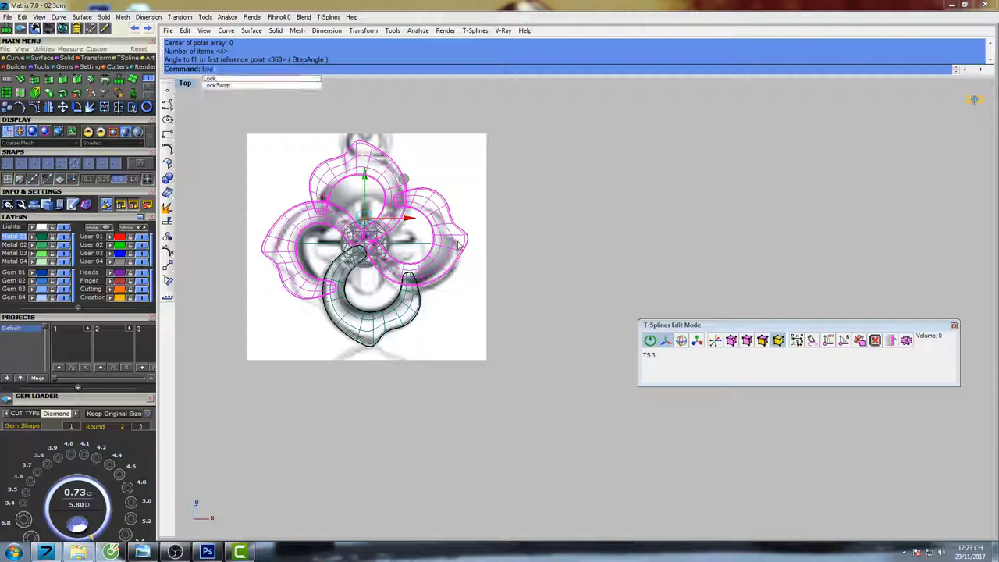
pyautogui.press('Return')
pyautogui.moveTo(451, 234); pyautogui.dragTo(424, 233, button='right')
pyautogui.write('d: Delete')
pyautogui.press('Return')
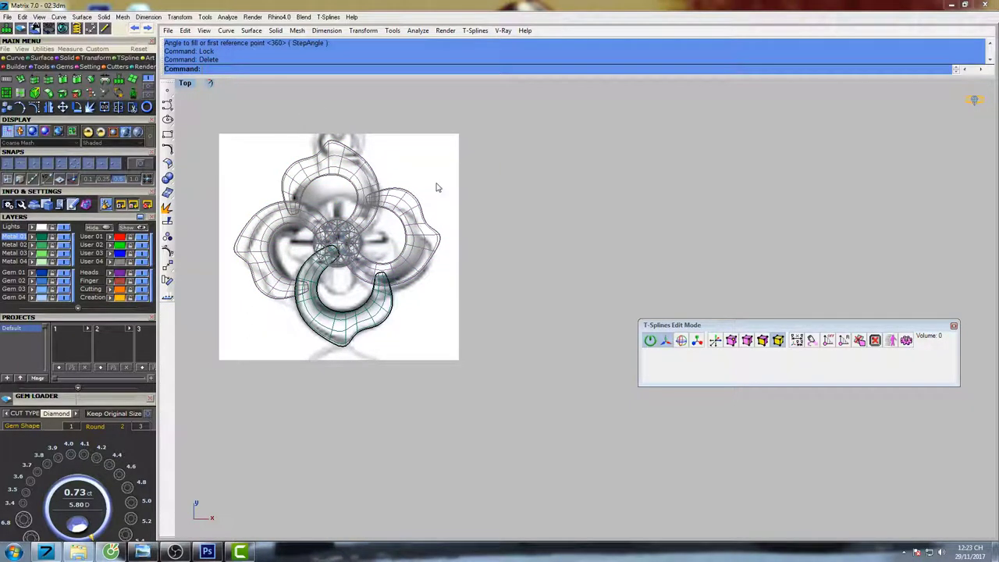
# Preview the four-petal flower with Shade in the Top and Perspective views, and return to the unshaded Top view.
pyautogui.write('s')
pyautogui.press('Return')
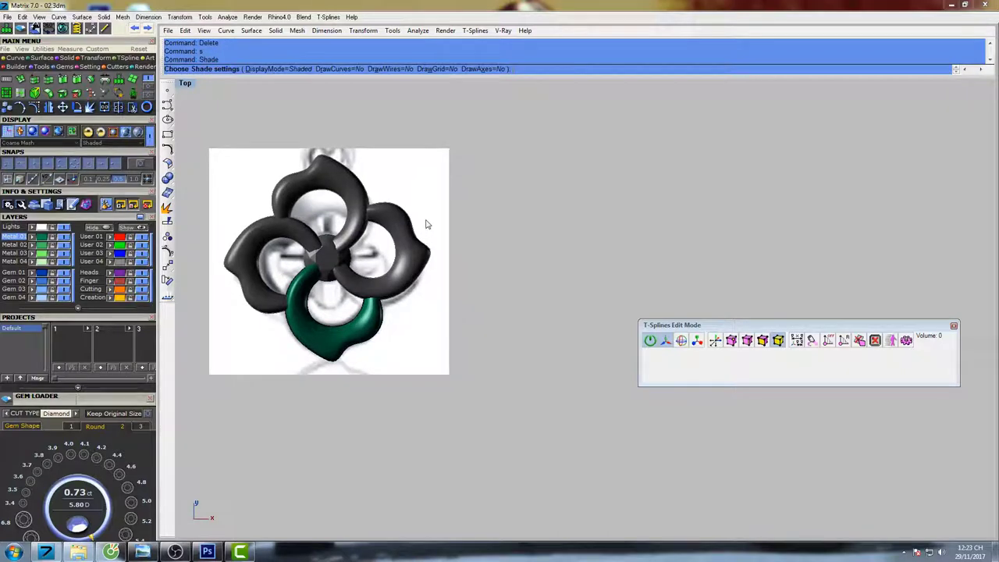
pyautogui.hotkey('ctrl', 'F4')
pyautogui.moveTo(483, 254)
pyautogui.mouseDown(button='right')
pyautogui.moveTo(455, 224)
pyautogui.moveTo(502, 284)
pyautogui.moveTo(496, 304)
pyautogui.moveTo(461, 311)
pyautogui.mouseUp(button='right')
pyautogui.hotkey('ctrl', 'F1')
pyautogui.rightClick(489, 200)
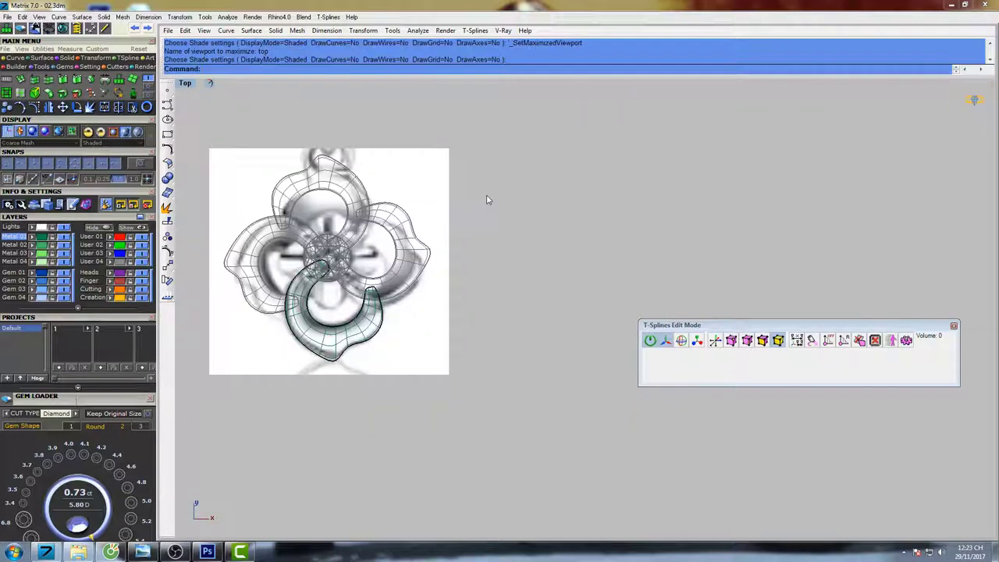
pyautogui.moveTo(433, 237); pyautogui.dragTo(501, 246, button='right')
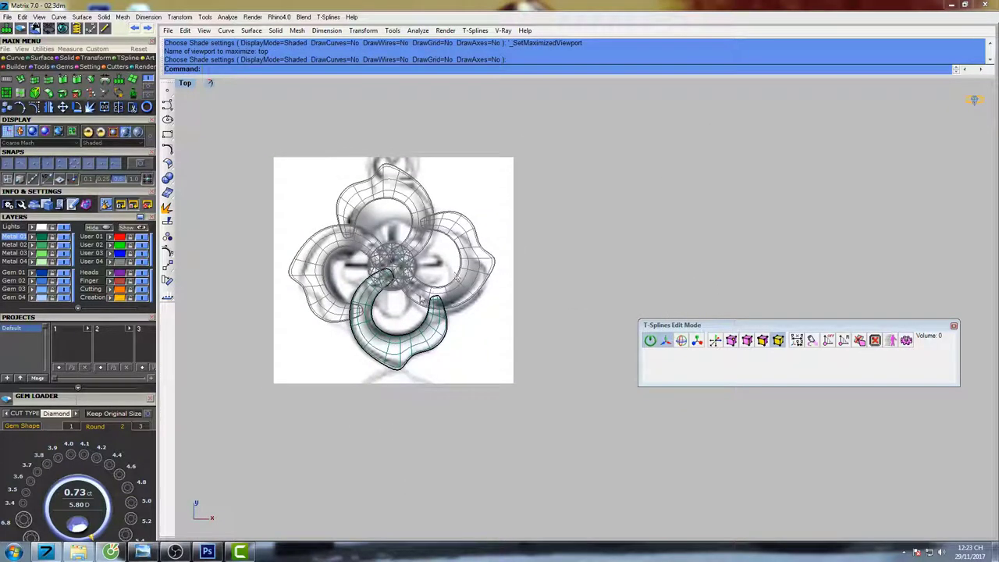
pyautogui.click(144, 552)
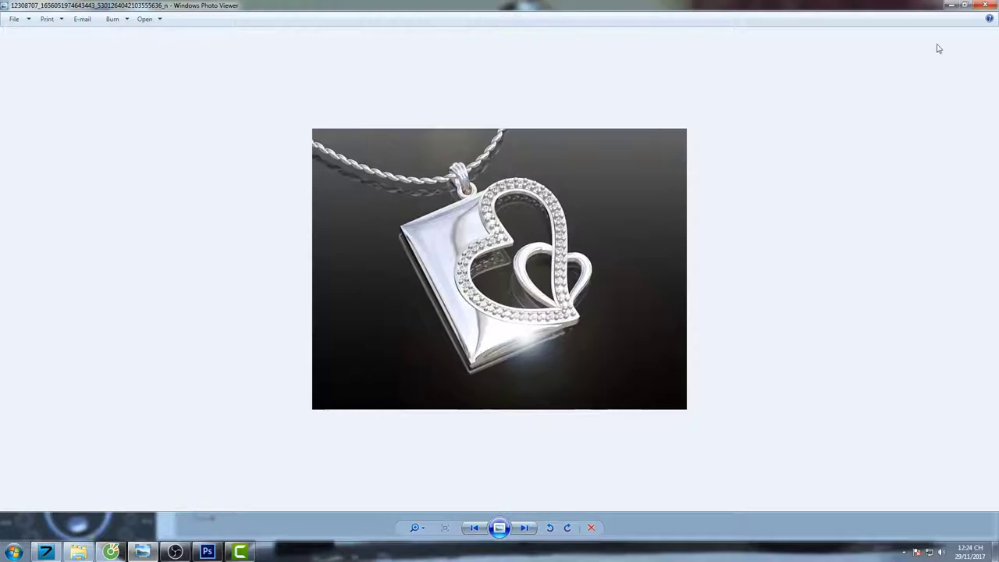
pyautogui.click(986, 6)
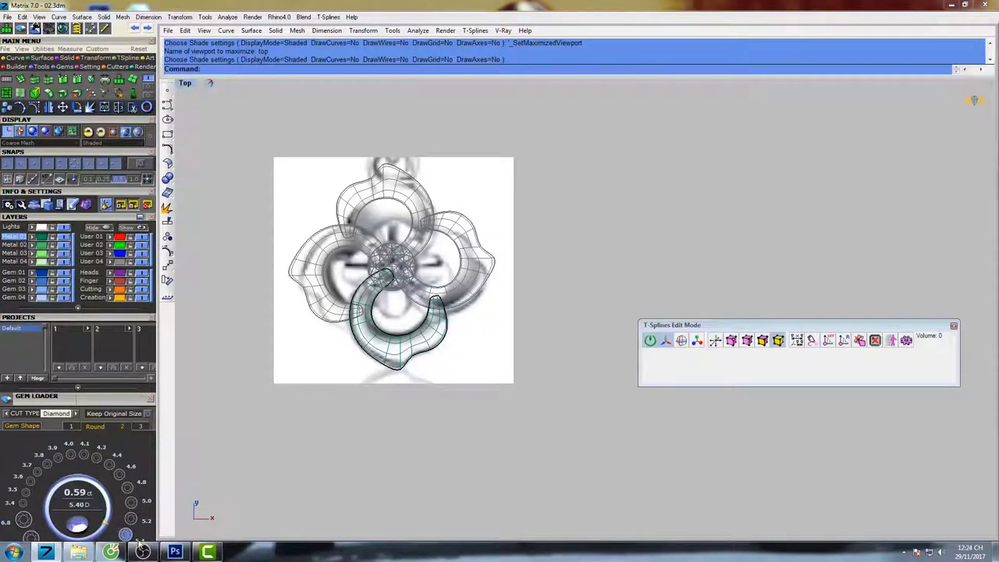
pyautogui.scroll(2, 401, 272)
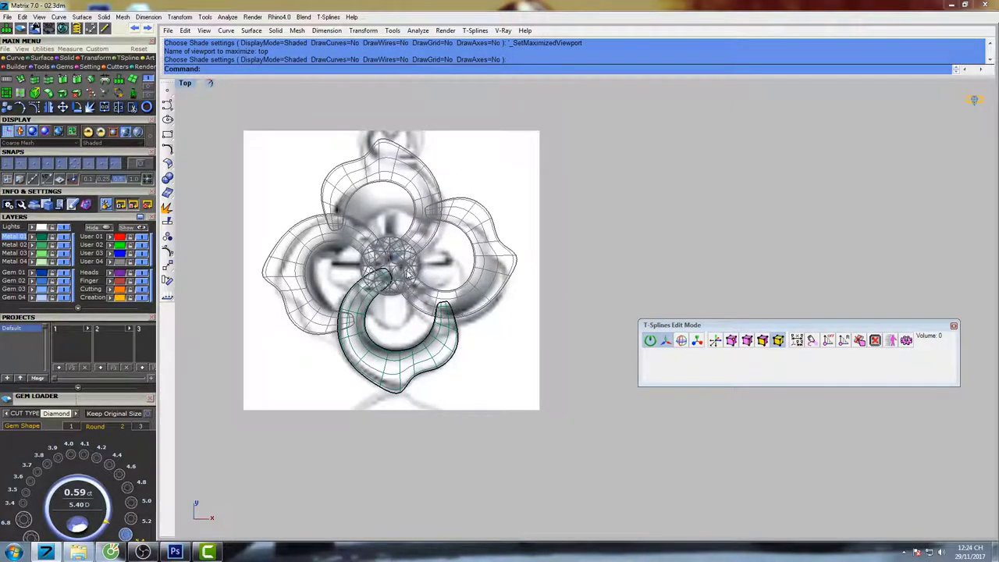
pyautogui.scroll(-1, 405, 272)
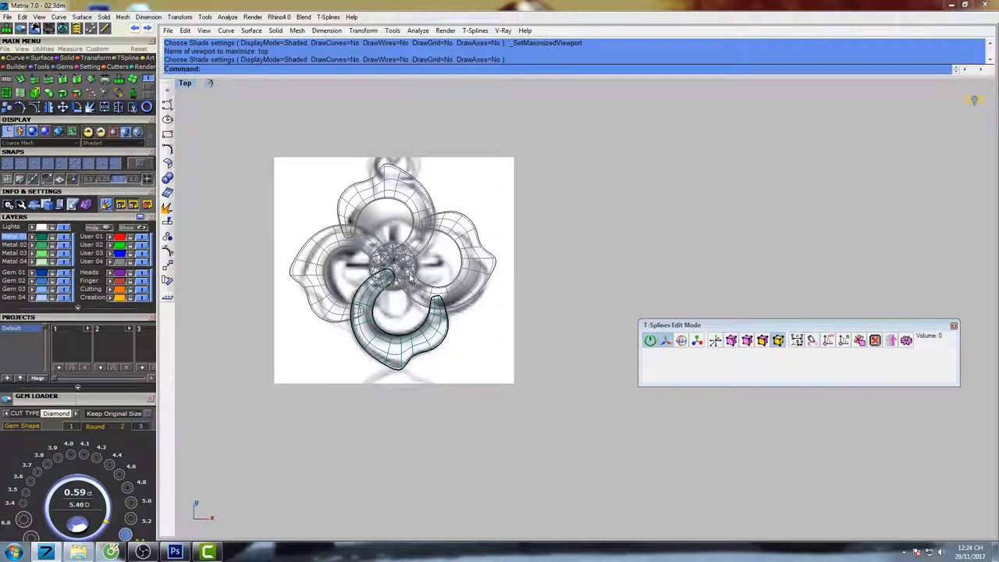
# Unlock the reference picture and nudge it along positive X in 3 mm increments until it sits beside the flower.
pyautogui.moveTo(503, 250); pyautogui.dragTo(484, 252, button='right')
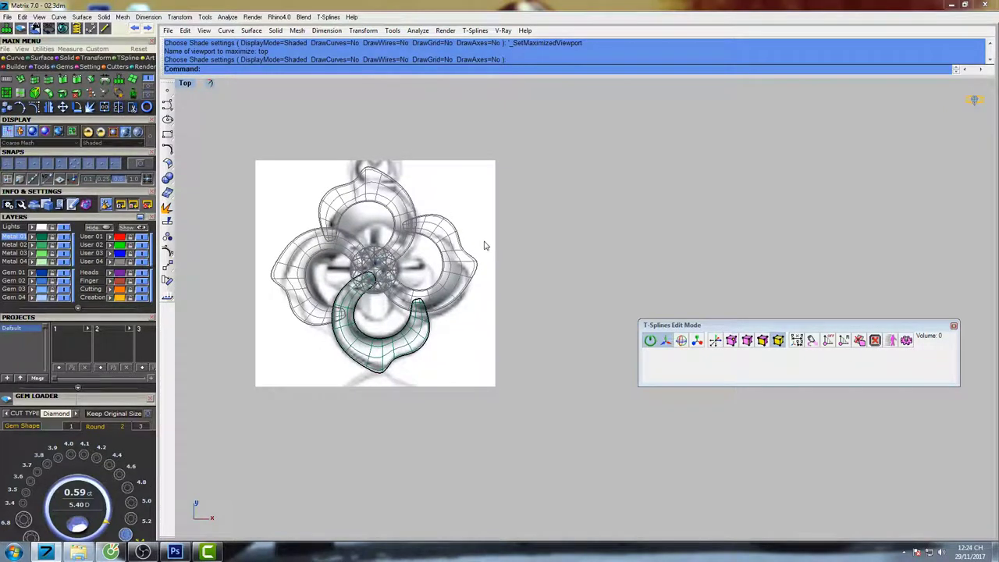
pyautogui.press('Return')
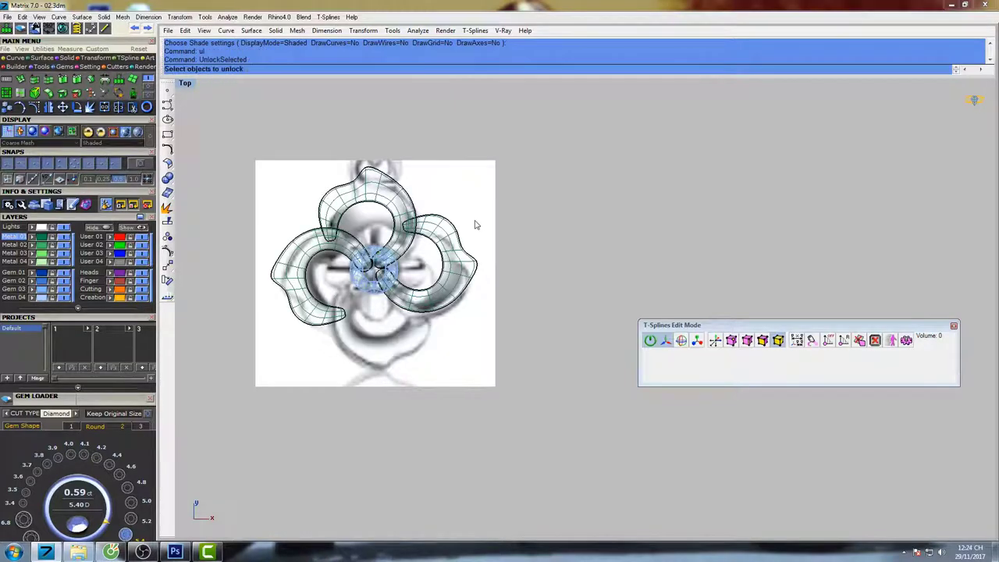
pyautogui.click(475, 214)
pyautogui.press('Return')
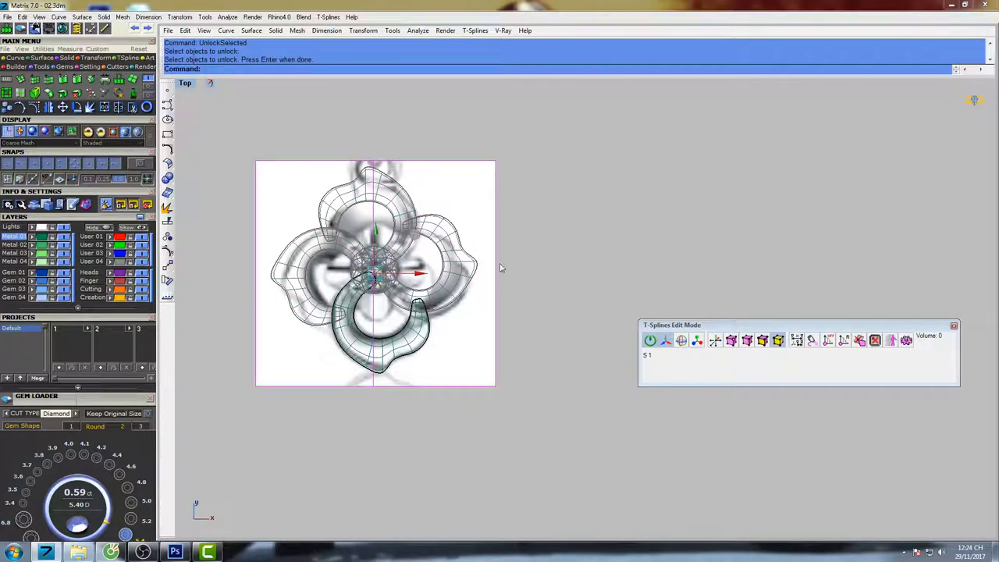
pyautogui.hotkey('alt', 'Right')
pyautogui.hotkey('alt', 'Right')
pyautogui.hotkey('alt', 'Right')
pyautogui.hotkey('alt', 'Right')
pyautogui.hotkey('alt', 'Right')
pyautogui.hotkey('alt', 'Right')
pyautogui.hotkey('alt', 'Right')
pyautogui.hotkey('alt', 'Right')
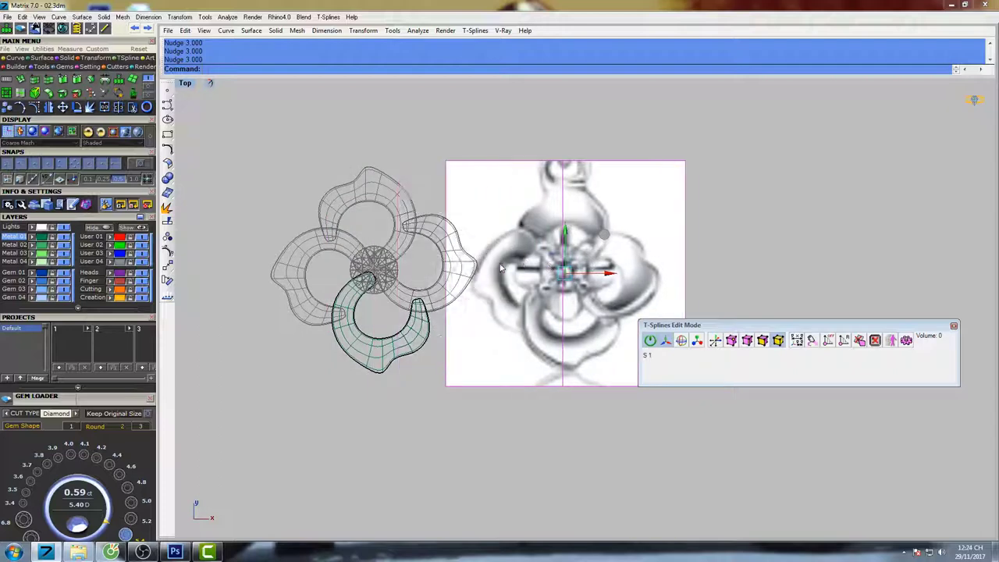
pyautogui.hotkey('alt', 'Right')
pyautogui.press('Escape')
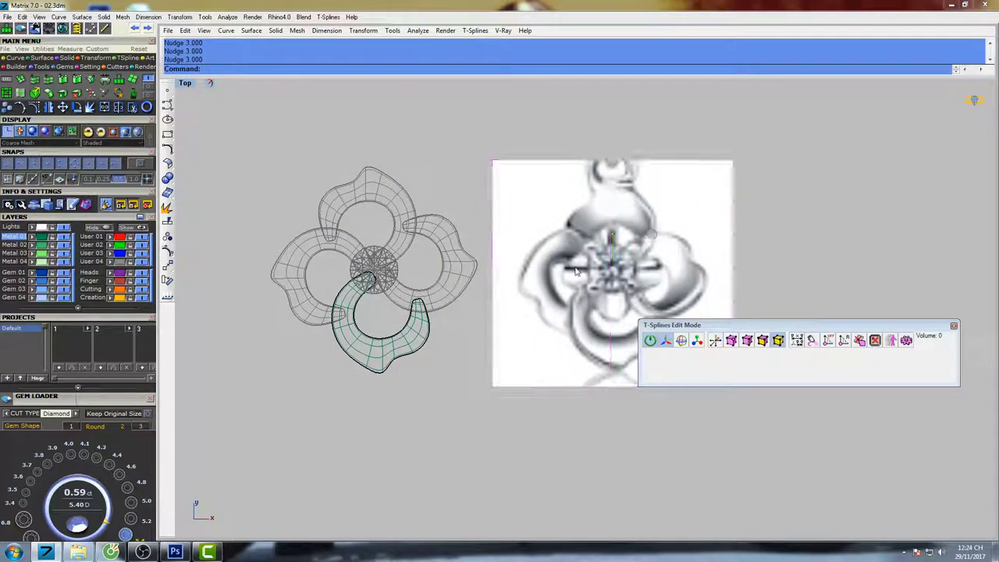
# Select all vertices at the bottom petal's tapered free end and lower them along Z in the Perspective view, beneath the neighbouring petal.
pyautogui.scroll(5, 567, 291)
pyautogui.scroll(-5, 564, 232)
pyautogui.moveTo(564, 233); pyautogui.dragTo(564, 242, button='right')
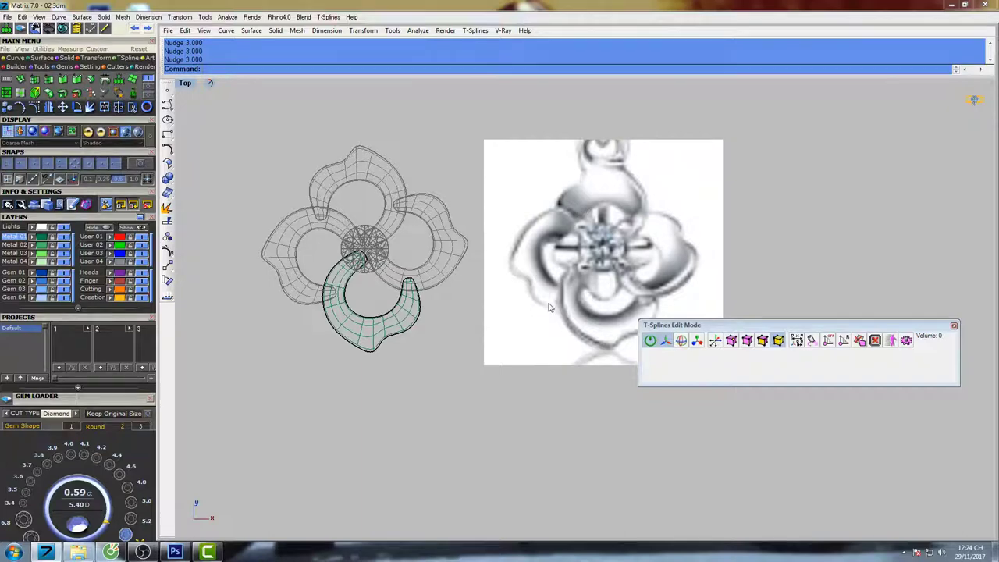
pyautogui.moveTo(549, 308); pyautogui.dragTo(543, 266, button='right')
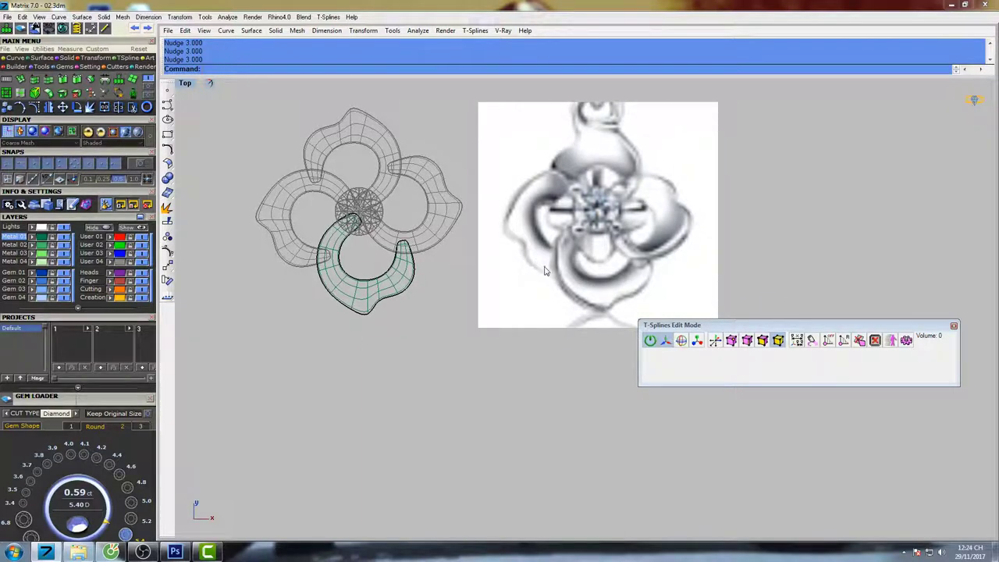
pyautogui.click(412, 277)
pyautogui.scroll(3, 414, 267)
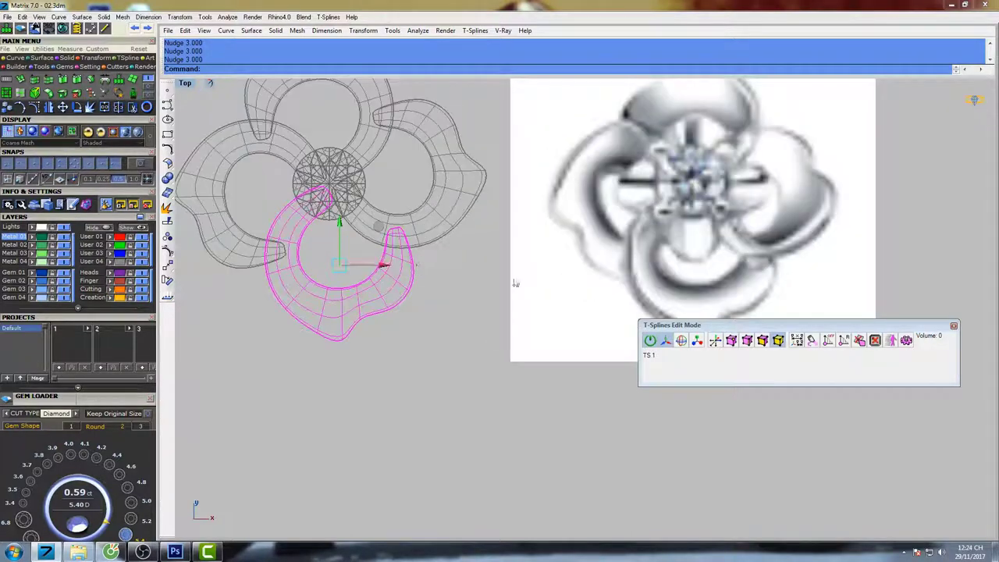
pyautogui.click(732, 340)
pyautogui.moveTo(375, 219); pyautogui.dragTo(422, 285)
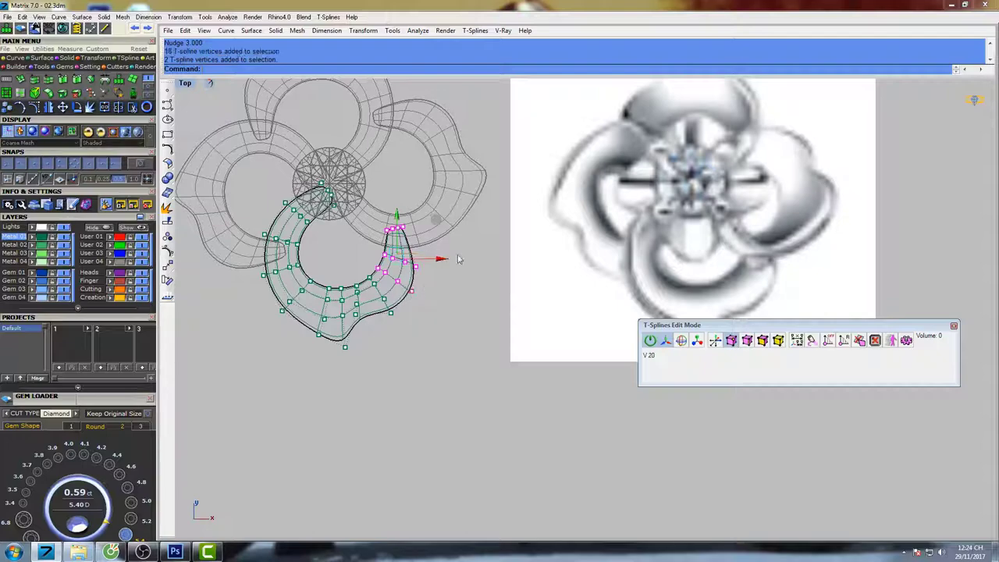
pyautogui.moveTo(459, 257); pyautogui.dragTo(441, 268, button='right')
pyautogui.hotkey('ctrl', 'F4')
pyautogui.keyDown('shift'); pyautogui.moveTo(510, 306); pyautogui.dragTo(485, 302, button='right'); pyautogui.keyUp('shift')
pyautogui.scroll(6, 394, 282)
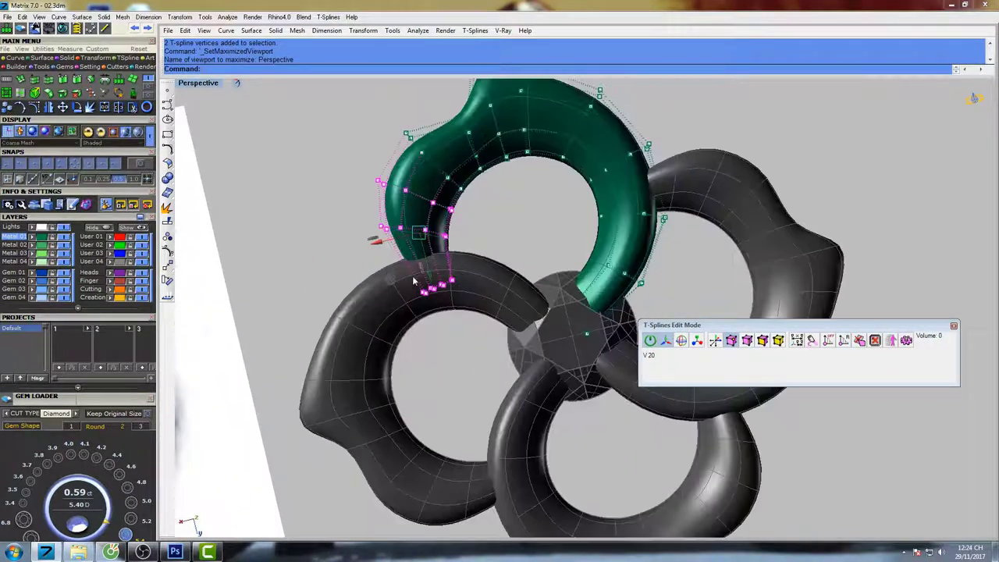
pyautogui.moveTo(393, 283); pyautogui.dragTo(450, 225, button='right')
pyautogui.scroll(2, 479, 267)
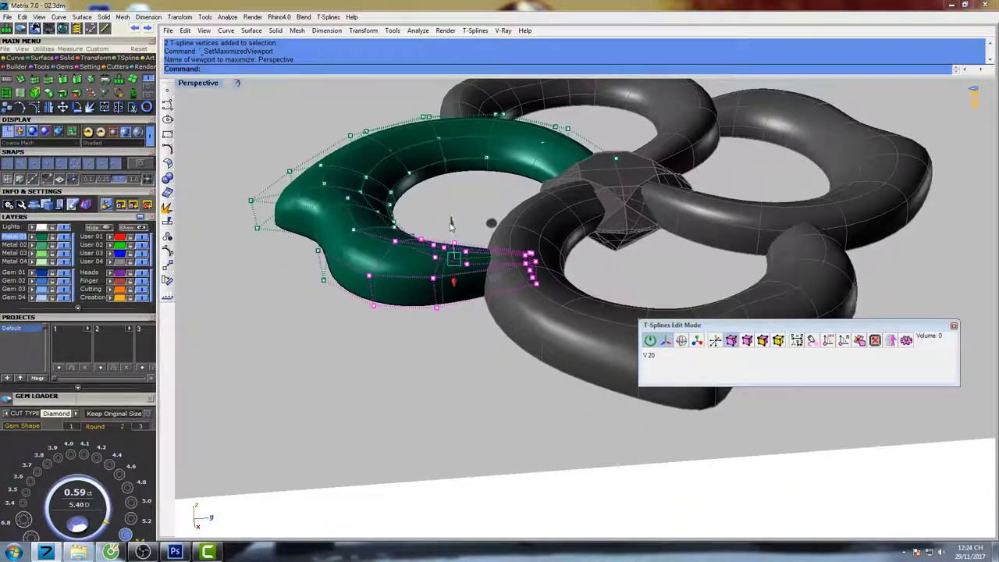
pyautogui.moveTo(451, 225); pyautogui.dragTo(453, 244)
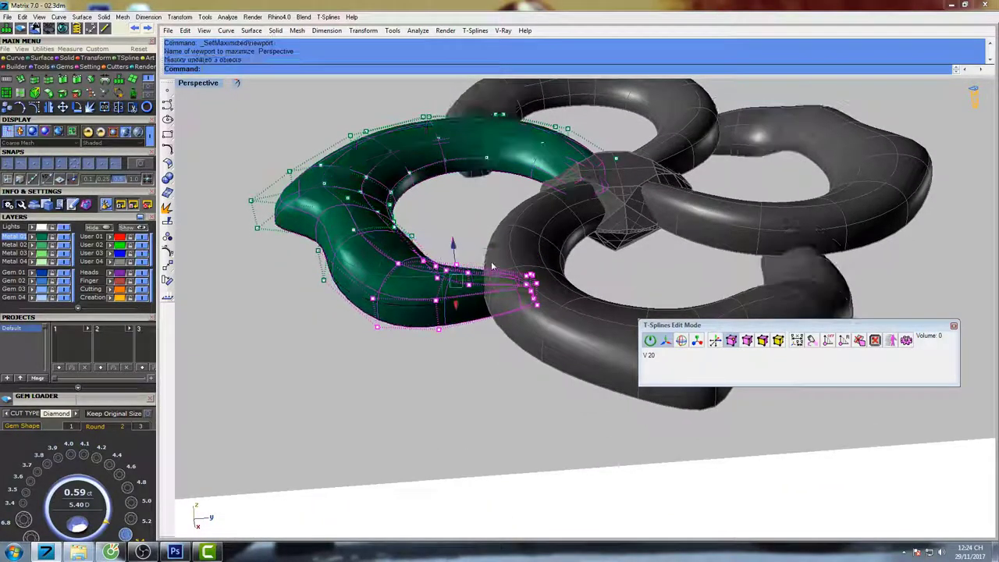
# Select the ring of vertices just before the petal's lowered end and move it along Z to soften the bend.
pyautogui.moveTo(453, 243); pyautogui.dragTo(479, 261, button='right')
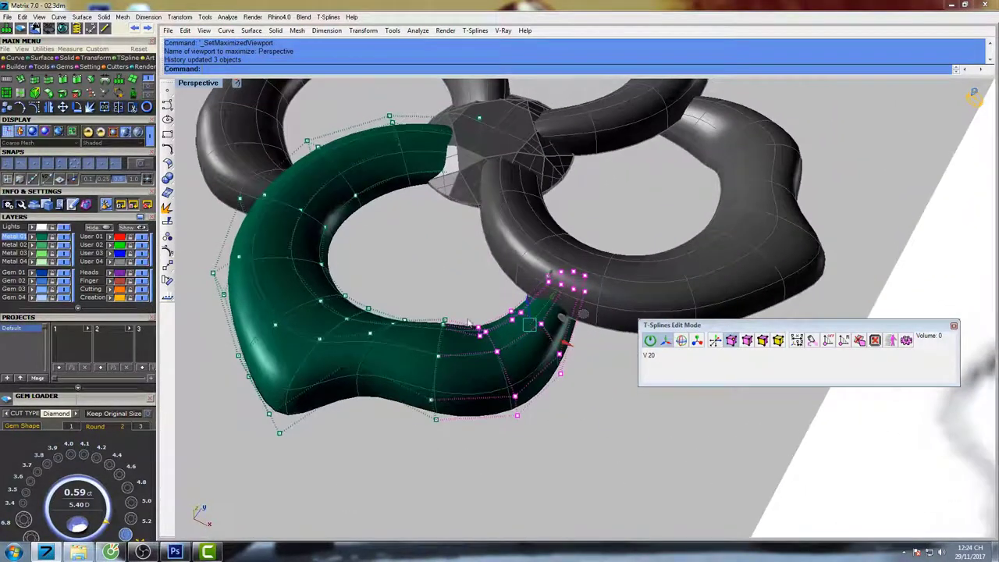
pyautogui.moveTo(470, 321); pyautogui.dragTo(501, 256, button='right')
pyautogui.moveTo(478, 237); pyautogui.dragTo(509, 304)
pyautogui.keyDown('shift'); pyautogui.moveTo(490, 359); pyautogui.dragTo(518, 316); pyautogui.keyUp('shift')
pyautogui.moveTo(518, 303); pyautogui.dragTo(450, 261, button='right')
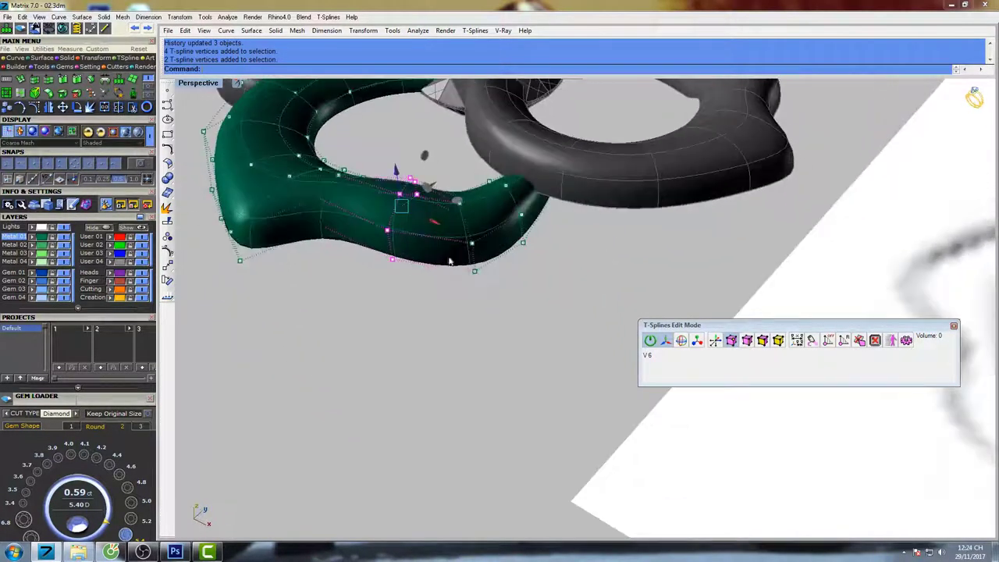
pyautogui.moveTo(396, 172); pyautogui.dragTo(492, 292, button='right')
# Preview the flower with Shade from several Perspective angles and in the Right view, and return to the unshaded Right view.
pyautogui.write('s')
pyautogui.press('Return')
pyautogui.scroll(-9, 464, 266)
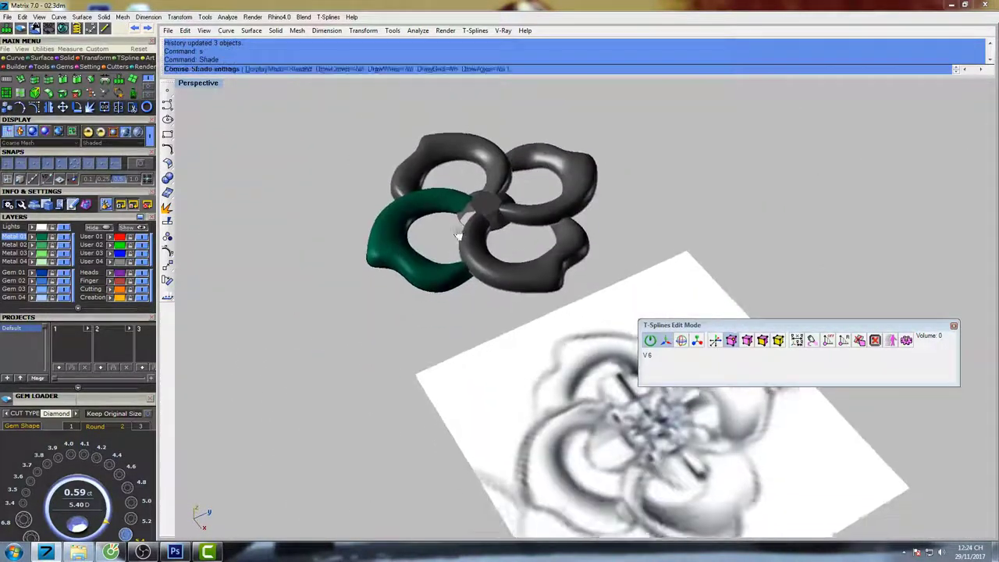
pyautogui.moveTo(459, 230); pyautogui.dragTo(493, 224, button='right')
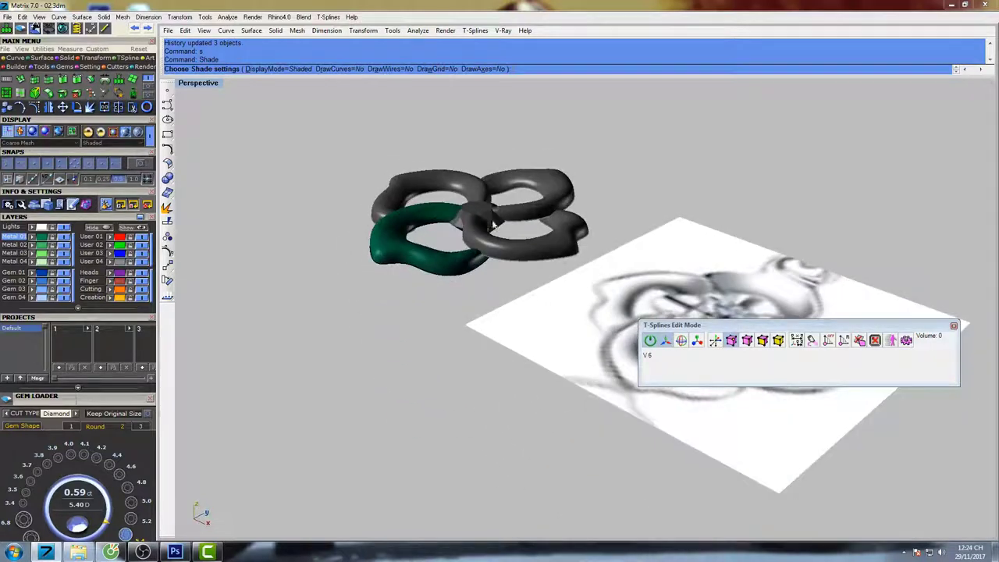
pyautogui.press('F3')
pyautogui.moveTo(487, 284); pyautogui.dragTo(458, 277, button='right')
pyautogui.scroll(7, 423, 311)
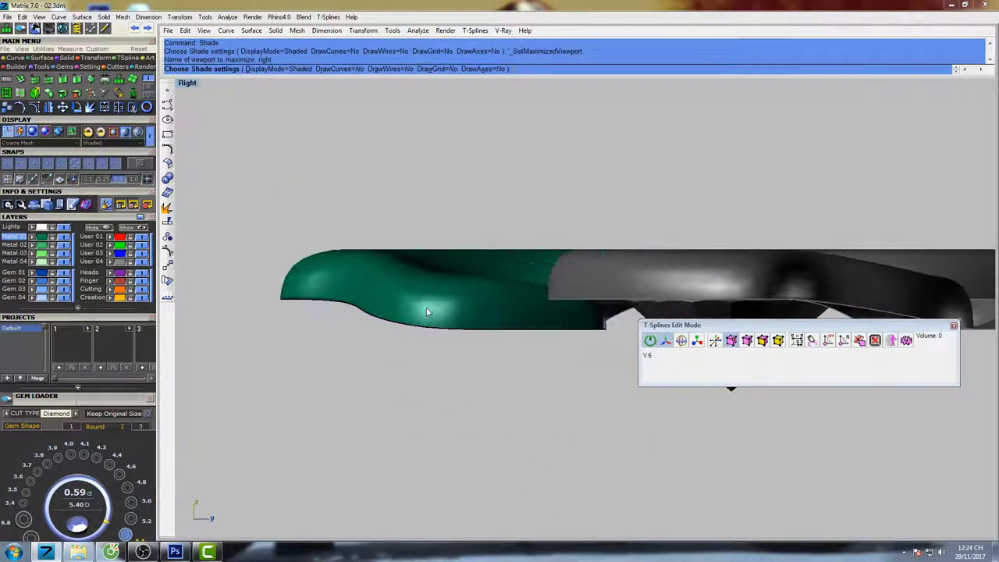
pyautogui.press('Escape')
pyautogui.press('Return')
# Select the ring of six vertices at the start of the bottom petal's bend and lower it along Z in the Front view.
pyautogui.scroll(3, 357, 304)
pyautogui.moveTo(363, 316); pyautogui.dragTo(407, 316, button='right')
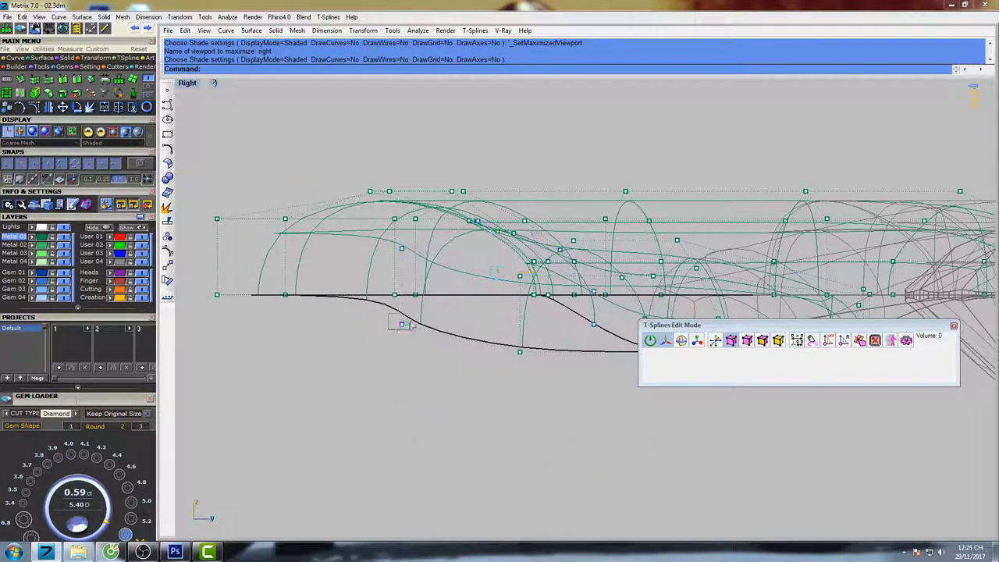
pyautogui.click(401, 324)
pyautogui.scroll(3, 408, 306)
pyautogui.press('F4')
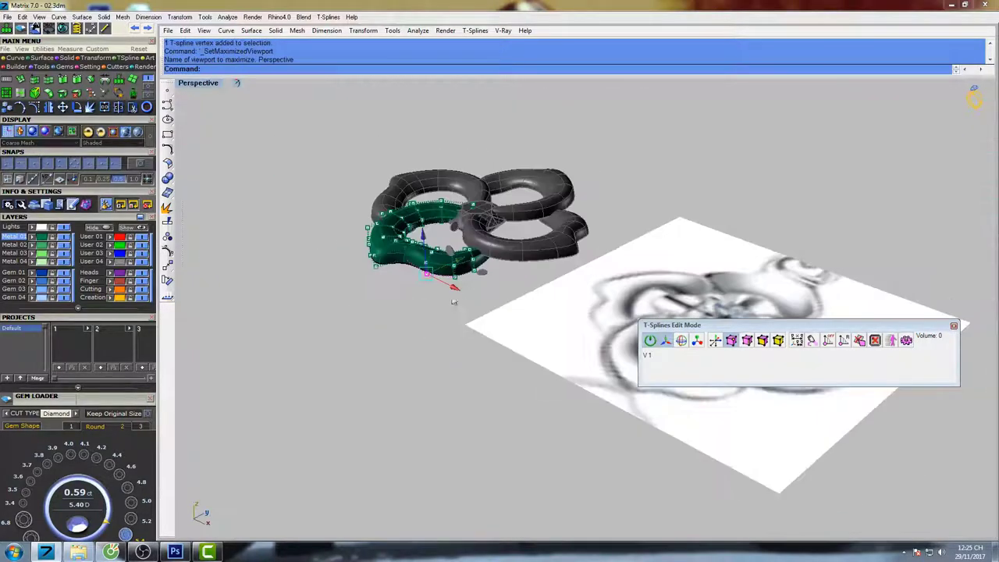
pyautogui.moveTo(453, 301)
pyautogui.mouseDown(button='right')
pyautogui.moveTo(434, 233)
pyautogui.moveTo(450, 324)
pyautogui.moveTo(519, 337)
pyautogui.mouseUp(button='right')
pyautogui.scroll(5, 433, 231)
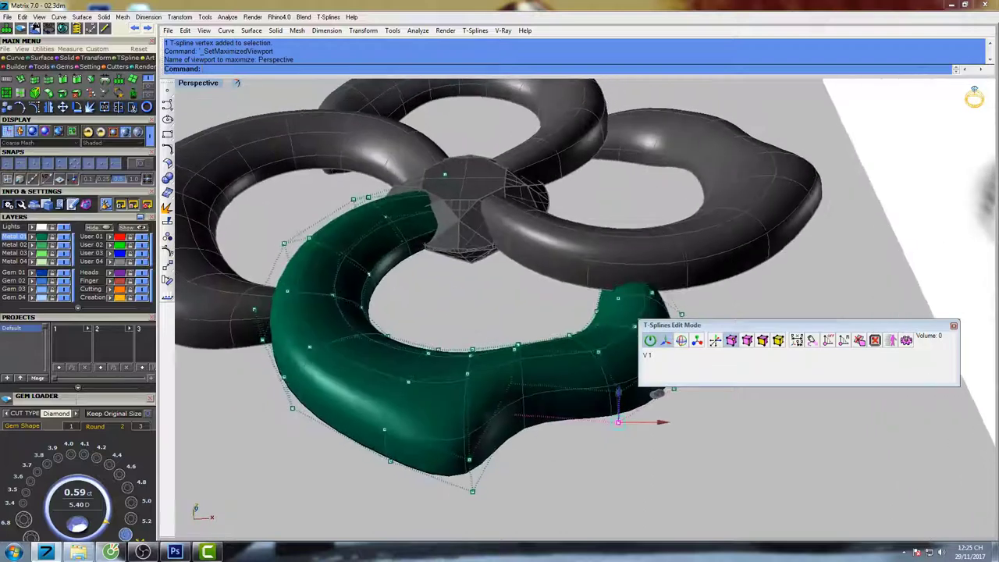
pyautogui.moveTo(531, 418); pyautogui.dragTo(545, 439)
pyautogui.keyDown('shift'); pyautogui.moveTo(552, 412); pyautogui.dragTo(520, 398, button='right'); pyautogui.keyUp('shift')
pyautogui.doubleClick(212, 87)
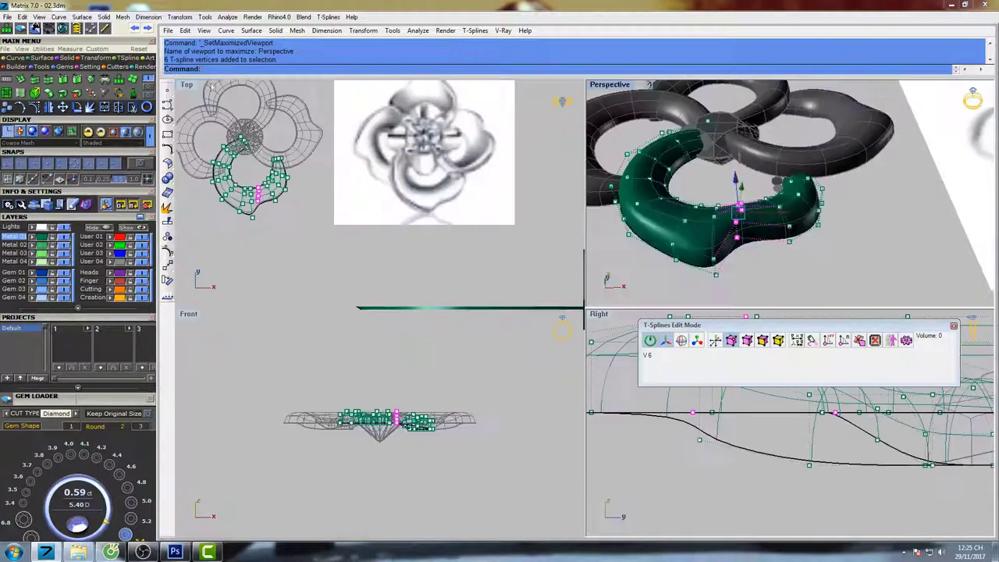
pyautogui.scroll(3, 419, 396)
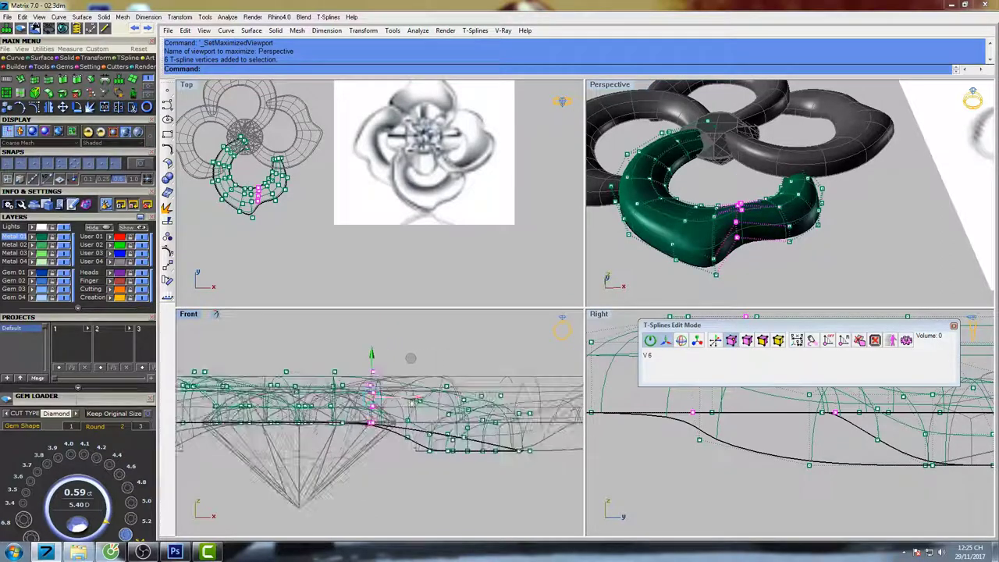
pyautogui.moveTo(372, 357); pyautogui.dragTo(373, 365)
pyautogui.moveTo(520, 427); pyautogui.dragTo(492, 420, button='right')
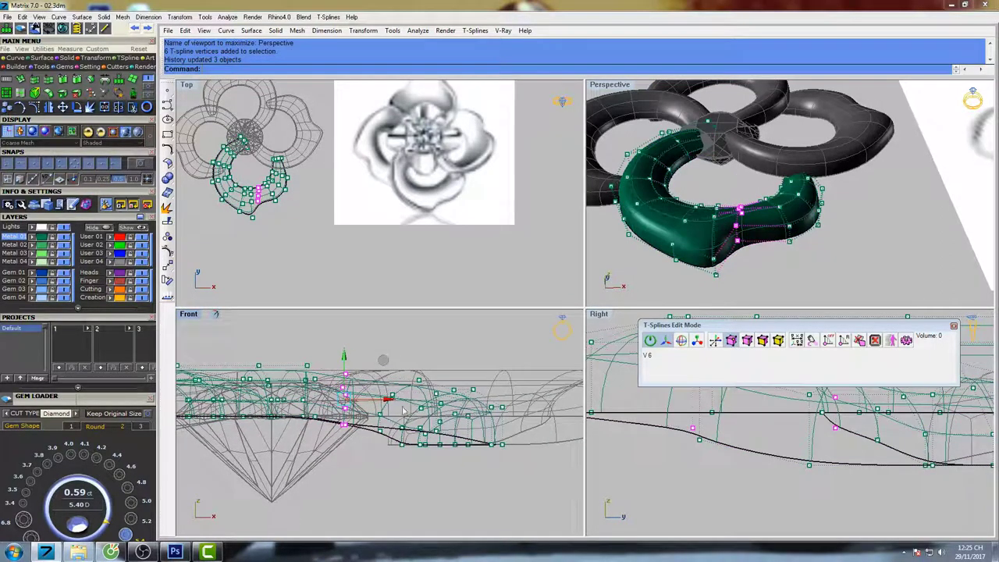
pyautogui.moveTo(346, 358); pyautogui.dragTo(372, 385)
# Select a single vertex on the petal's inner side before the lowered free end and move it along Z.
pyautogui.scroll(6, 390, 439)
pyautogui.click(372, 422)
pyautogui.scroll(4, 417, 457)
pyautogui.moveTo(393, 457); pyautogui.dragTo(416, 434)
pyautogui.moveTo(409, 409); pyautogui.dragTo(419, 373)
pyautogui.scroll(2, 400, 401)
pyautogui.scroll(-5, 419, 372)
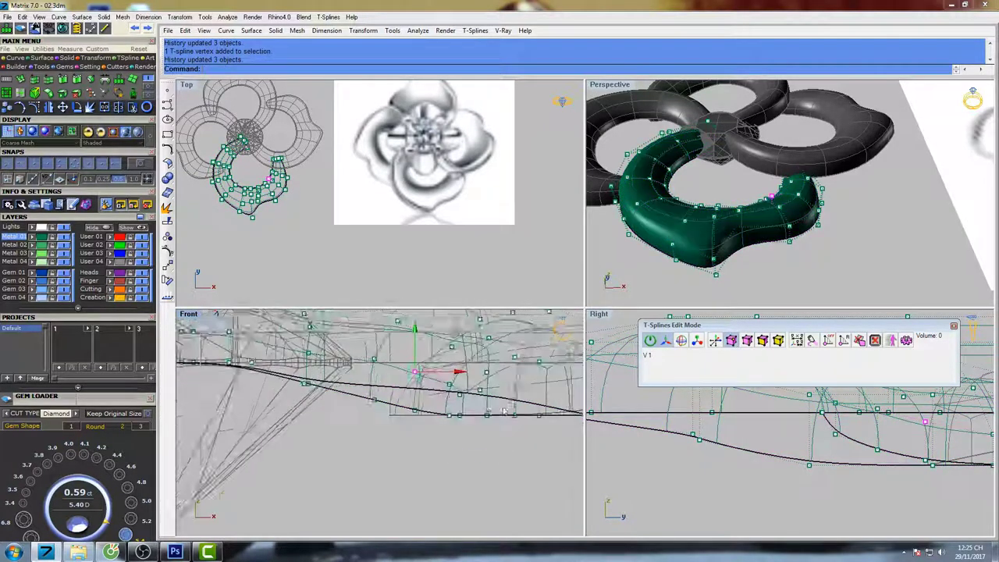
pyautogui.moveTo(422, 373); pyautogui.dragTo(377, 387, button='right')
# Preview the reshaped bend with Shade in the Front view, and return to the unshaded display.
pyautogui.scroll(-4, 492, 415)
pyautogui.moveTo(493, 414)
pyautogui.mouseDown(button='right')
pyautogui.moveTo(462, 420)
pyautogui.moveTo(473, 401)
pyautogui.moveTo(491, 406)
pyautogui.moveTo(484, 424)
pyautogui.mouseUp(button='right')
pyautogui.scroll(-7, 483, 399)
pyautogui.write('s')
pyautogui.press('Return')
pyautogui.rightClick(440, 418)
pyautogui.scroll(8, 441, 416)
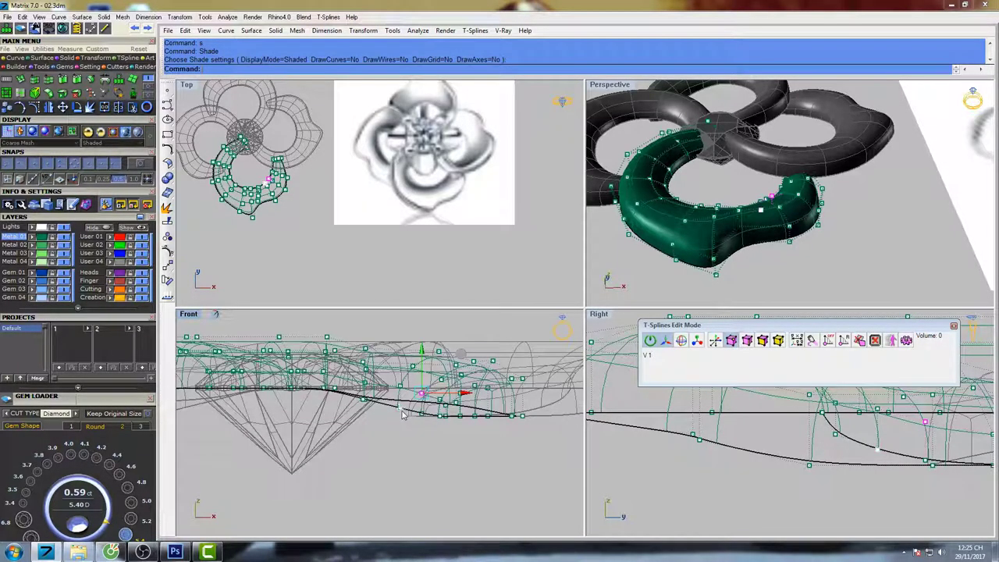
pyautogui.scroll(2, 402, 410)
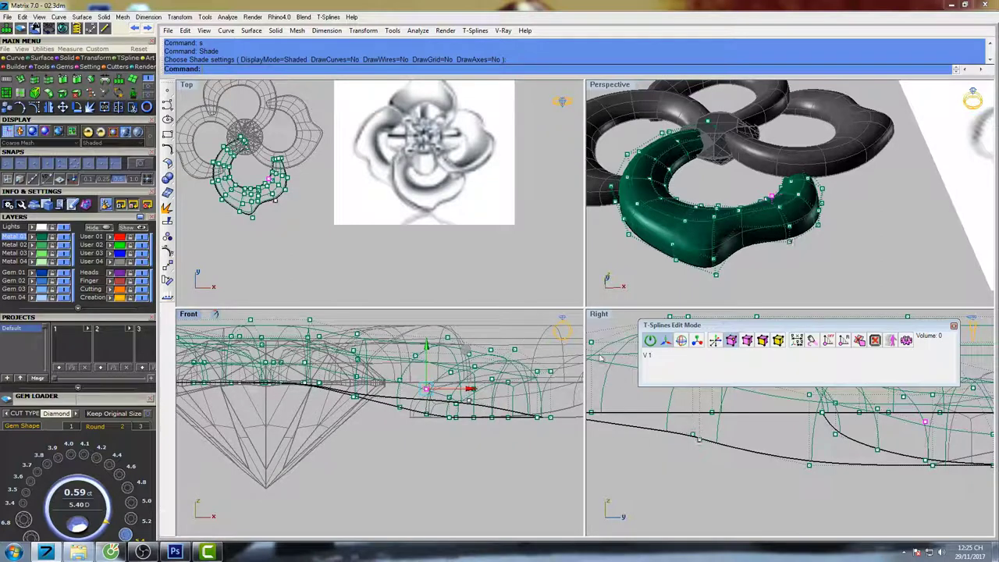
# Maximize the Right view and lower the two underside vertices behind the petal's outer tip along Z.
pyautogui.scroll(-14, 709, 444)
pyautogui.moveTo(742, 444); pyautogui.dragTo(714, 444, button='right')
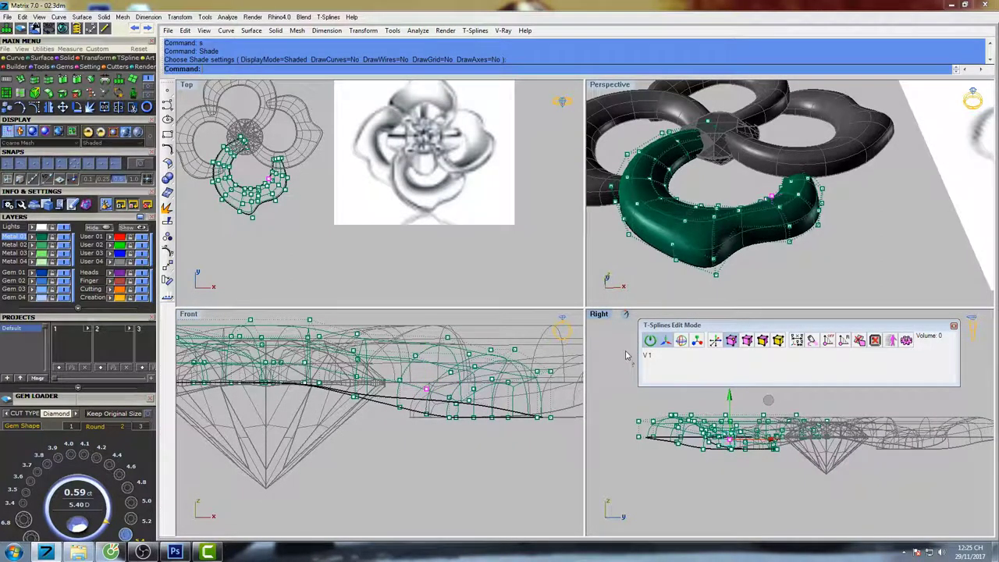
pyautogui.doubleClick(604, 316)
pyautogui.scroll(6, 349, 321)
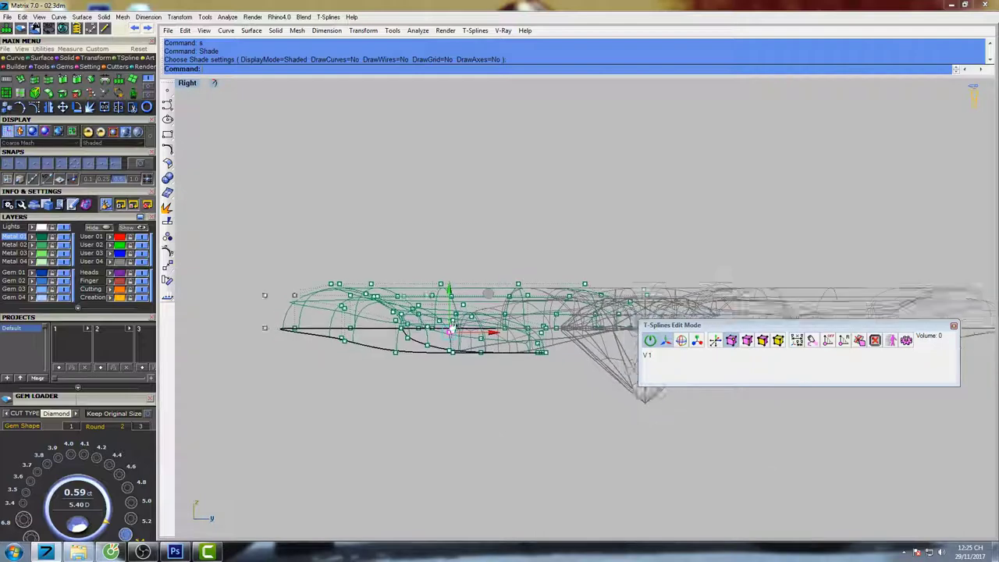
pyautogui.scroll(2, 348, 321)
pyautogui.click(366, 321)
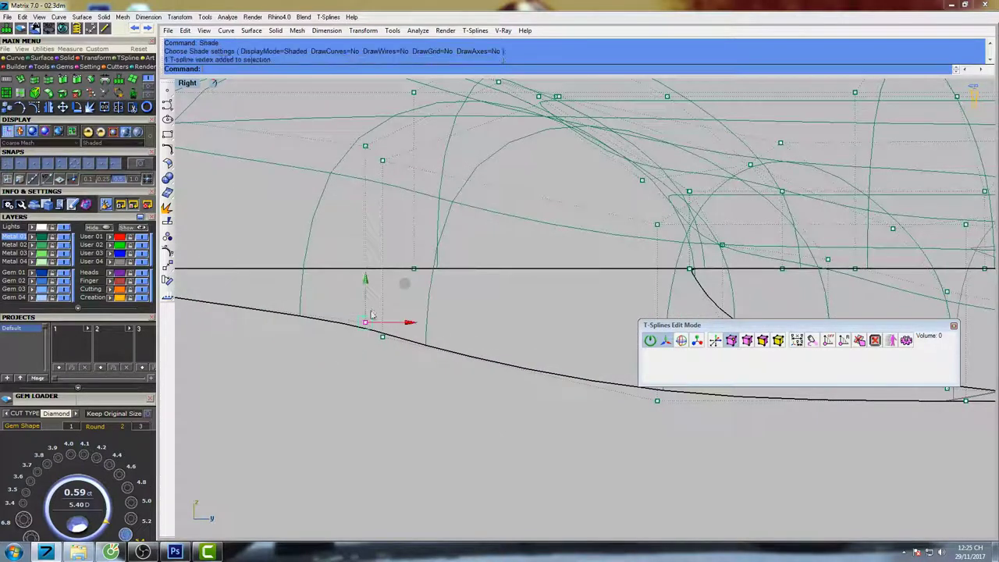
pyautogui.moveTo(370, 279); pyautogui.dragTo(377, 309)
pyautogui.scroll(-6, 405, 305)
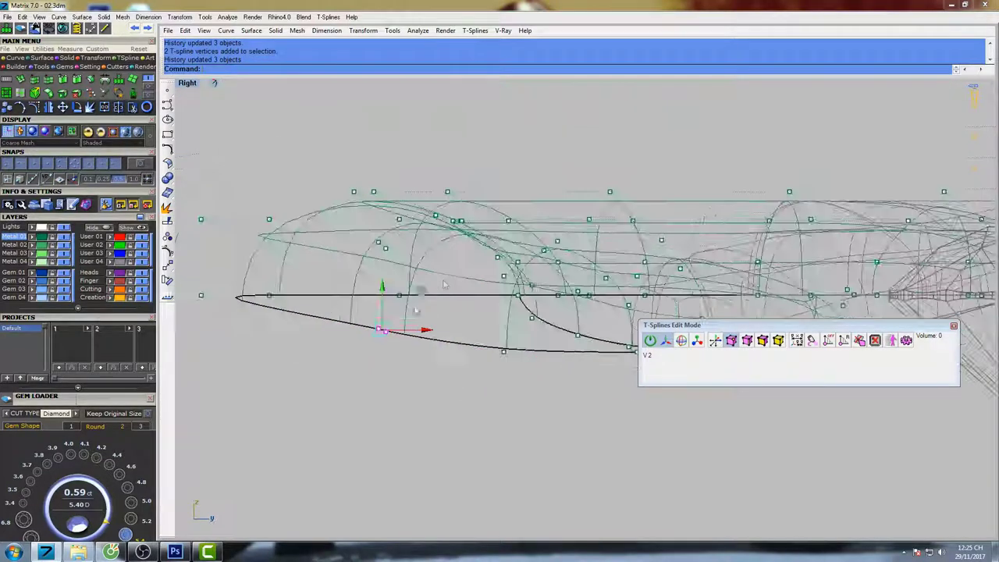
# Lower the two bottom vertices at the petal's outer tip, plus the underside pair behind them, along Z.
pyautogui.scroll(5, 405, 300)
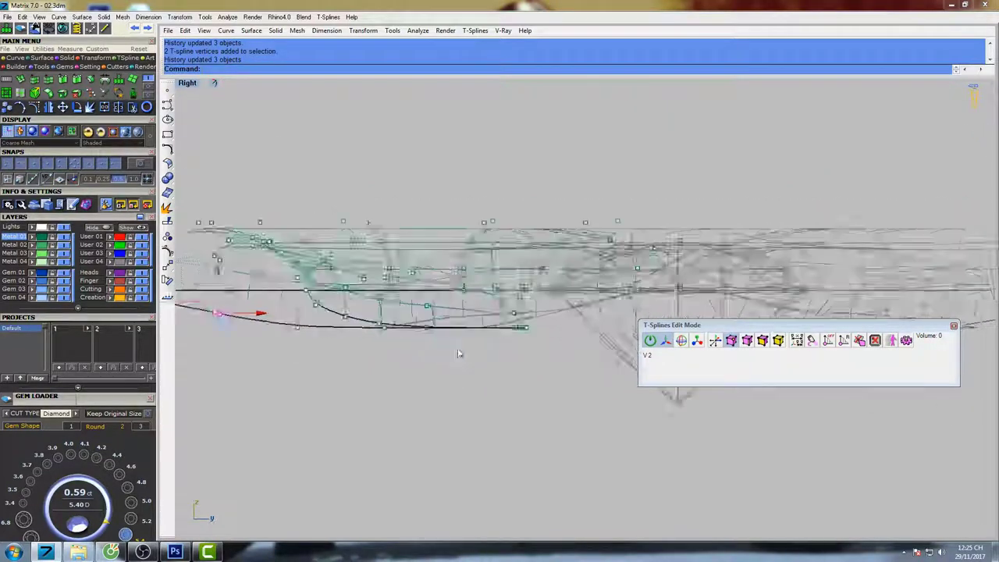
pyautogui.moveTo(399, 277); pyautogui.dragTo(553, 268, button='right')
pyautogui.moveTo(328, 277); pyautogui.dragTo(456, 277, button='right')
pyautogui.moveTo(227, 266); pyautogui.dragTo(315, 270, button='right')
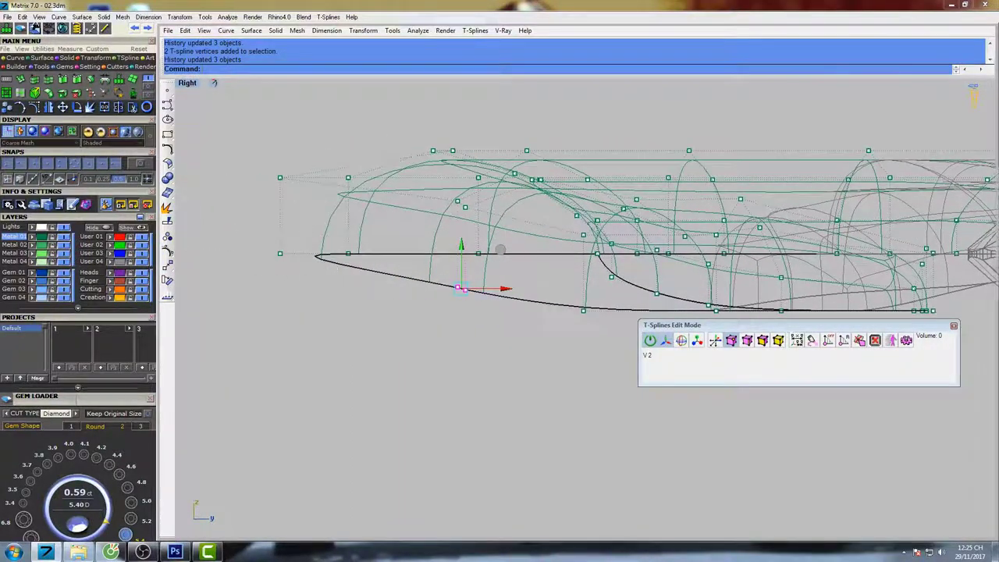
pyautogui.moveTo(250, 282); pyautogui.dragTo(393, 237)
pyautogui.moveTo(316, 213); pyautogui.dragTo(316, 224)
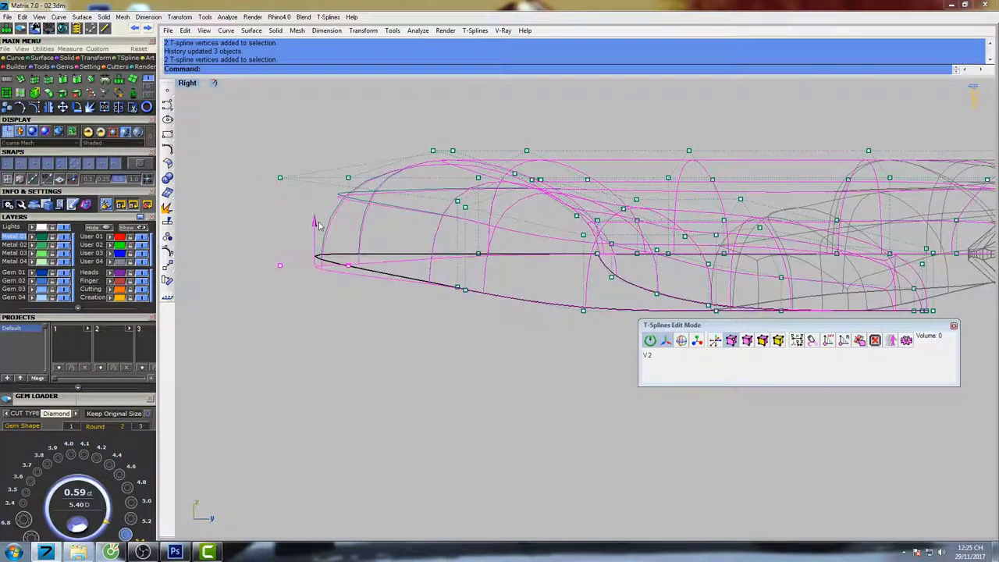
pyautogui.moveTo(425, 311); pyautogui.dragTo(463, 257)
# Select a single vertex on the petal's inner bottom edge and lower it slightly along Z.
pyautogui.moveTo(747, 284); pyautogui.dragTo(550, 281, button='right')
pyautogui.scroll(3, 550, 281)
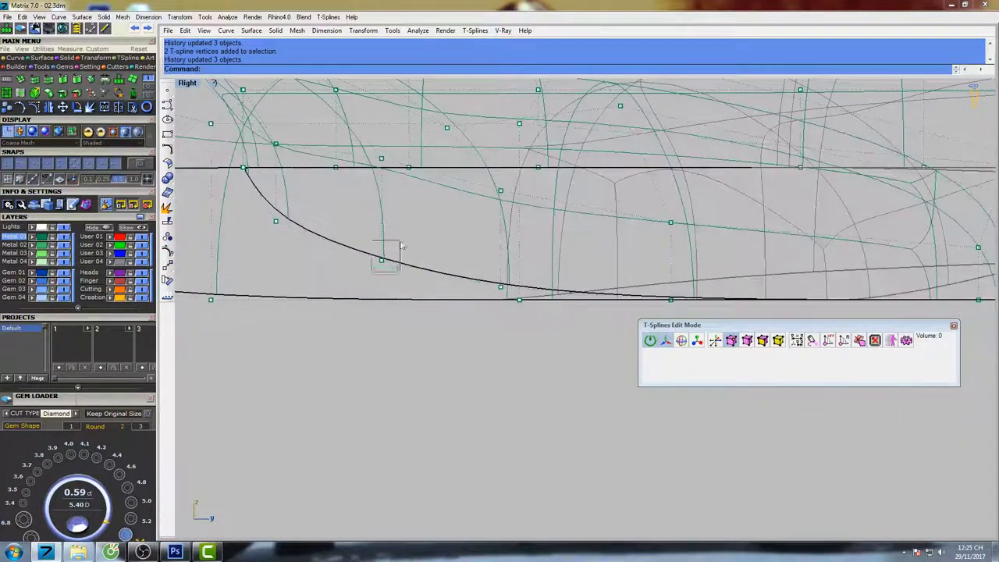
pyautogui.moveTo(384, 221); pyautogui.dragTo(385, 226)
pyautogui.scroll(-6, 399, 245)
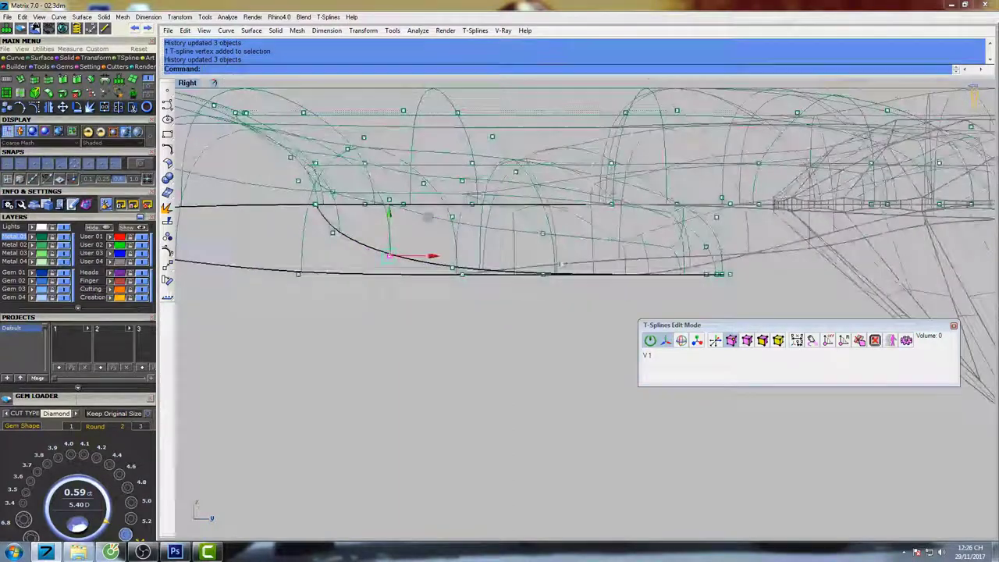
# Select the five lower vertices at the petal's free end near the diamond and raise them along Z.
pyautogui.moveTo(664, 275); pyautogui.dragTo(530, 275, button='right')
pyautogui.moveTo(615, 247); pyautogui.dragTo(587, 207)
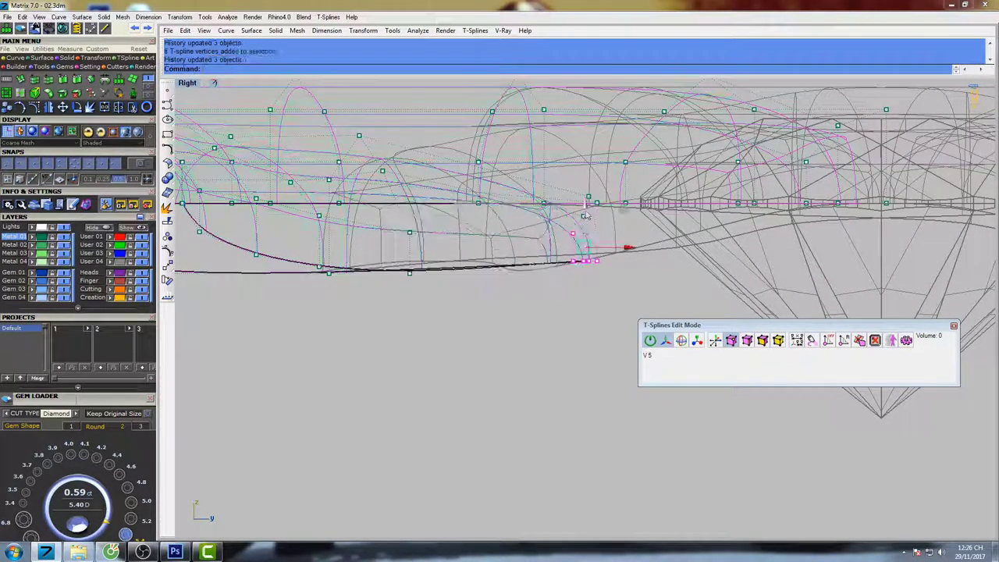
pyautogui.moveTo(585, 278); pyautogui.dragTo(563, 288, button='right')
pyautogui.moveTo(603, 217); pyautogui.dragTo(720, 214, button='right')
# Lower two individual underside vertices just before the petal's free end along Z to round its bottom edge.
pyautogui.click(506, 278)
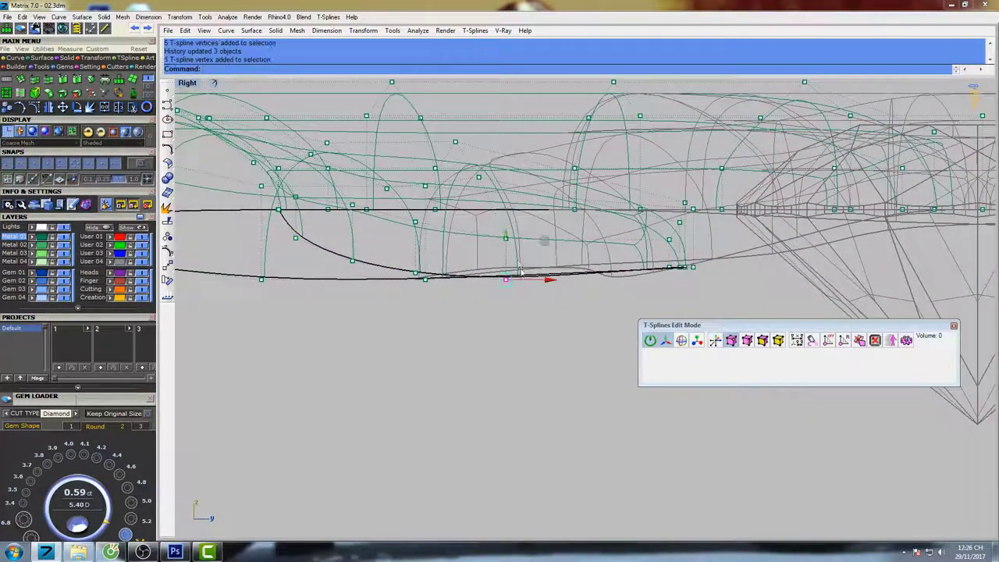
pyautogui.click(506, 242)
pyautogui.moveTo(506, 242); pyautogui.dragTo(506, 243)
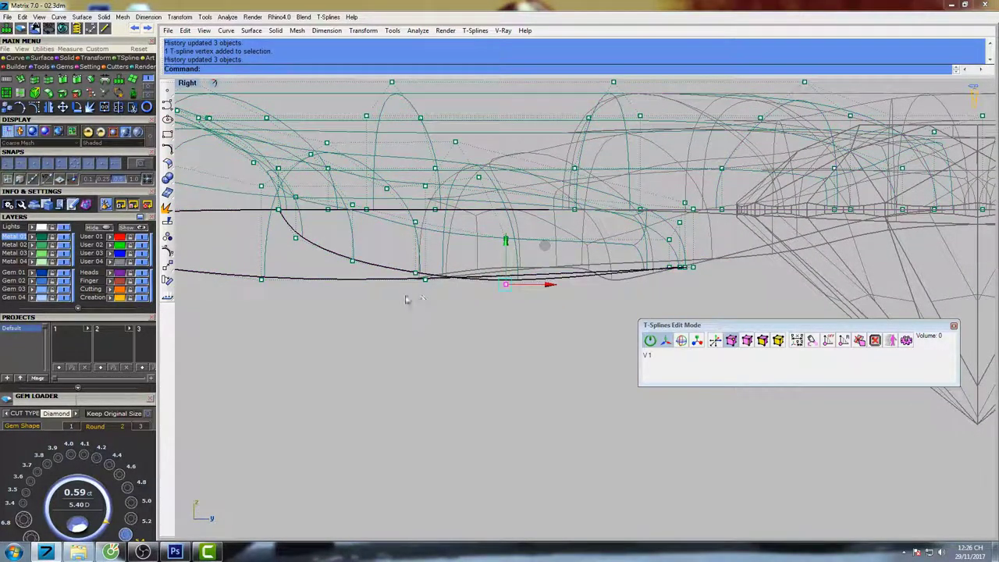
pyautogui.moveTo(436, 278); pyautogui.dragTo(436, 278)
pyautogui.moveTo(426, 243); pyautogui.dragTo(426, 252)
# Raise one bottom vertex near the petal's outer tip along Z and adjust the height of an underside vertex behind it.
pyautogui.scroll(-6, 401, 262)
pyautogui.moveTo(351, 235); pyautogui.dragTo(433, 268, button='right')
pyautogui.scroll(3, 251, 281)
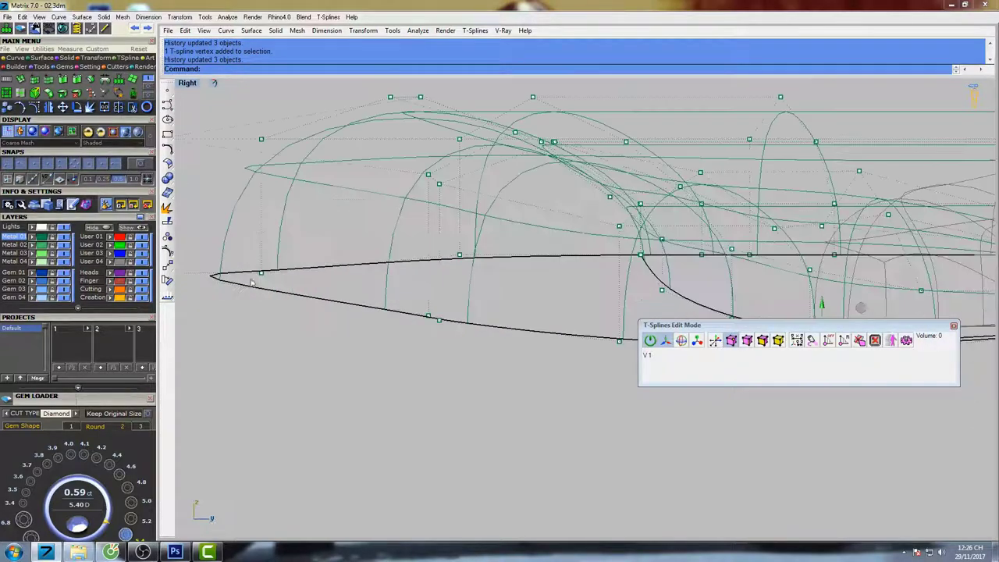
pyautogui.moveTo(262, 233); pyautogui.dragTo(262, 227)
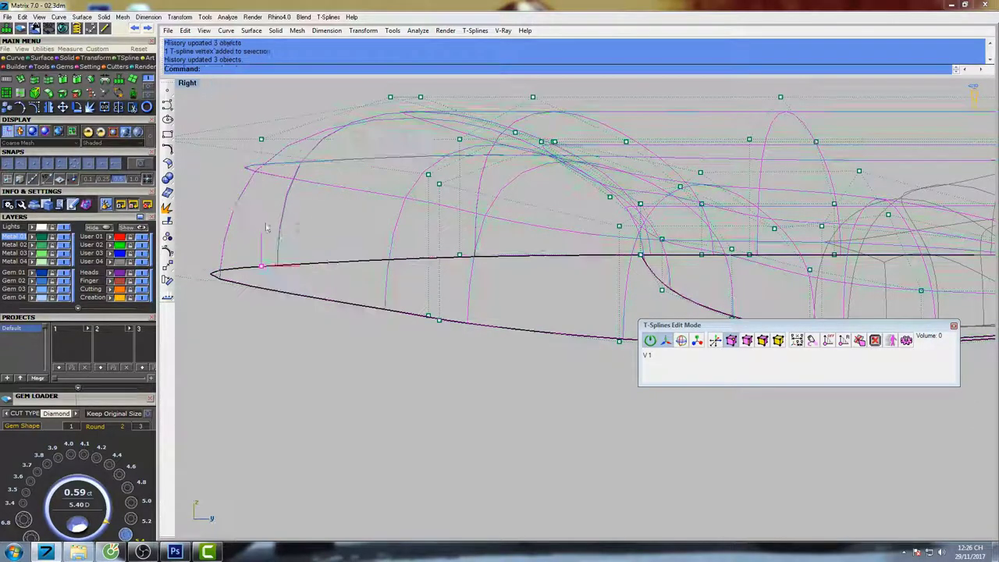
pyautogui.click(427, 279)
pyautogui.scroll(-5, 427, 279)
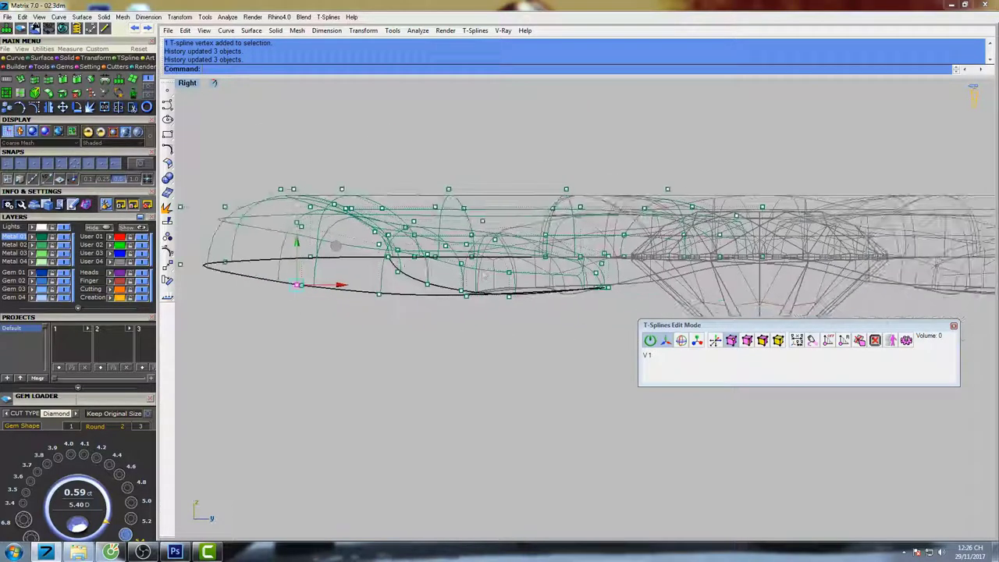
# Preview the petal profile with Shade in the Right view and, after restoring the four-view layout, in the Front view.
pyautogui.write('s')
pyautogui.press('Return')
pyautogui.scroll(-6, 534, 277)
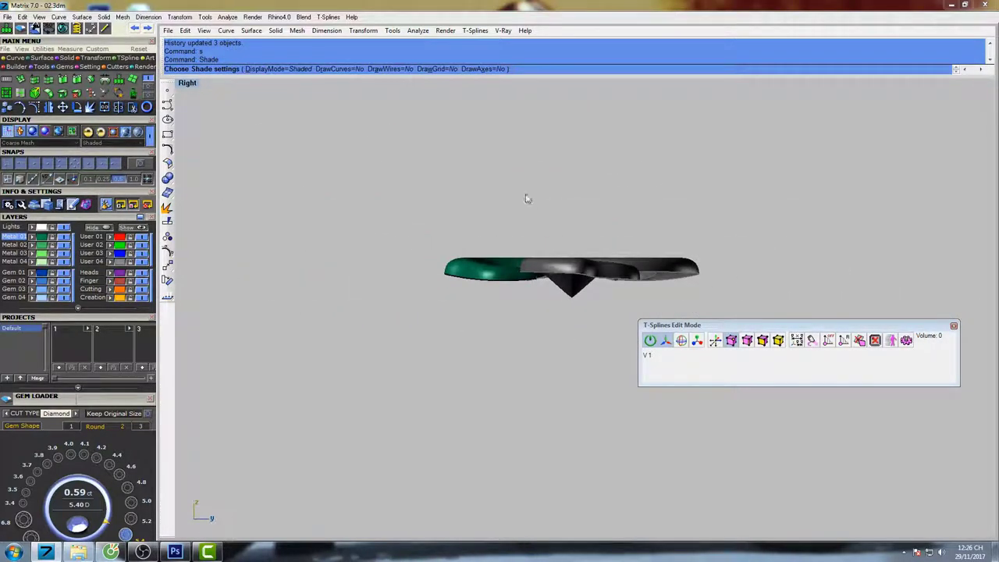
pyautogui.press('Escape')
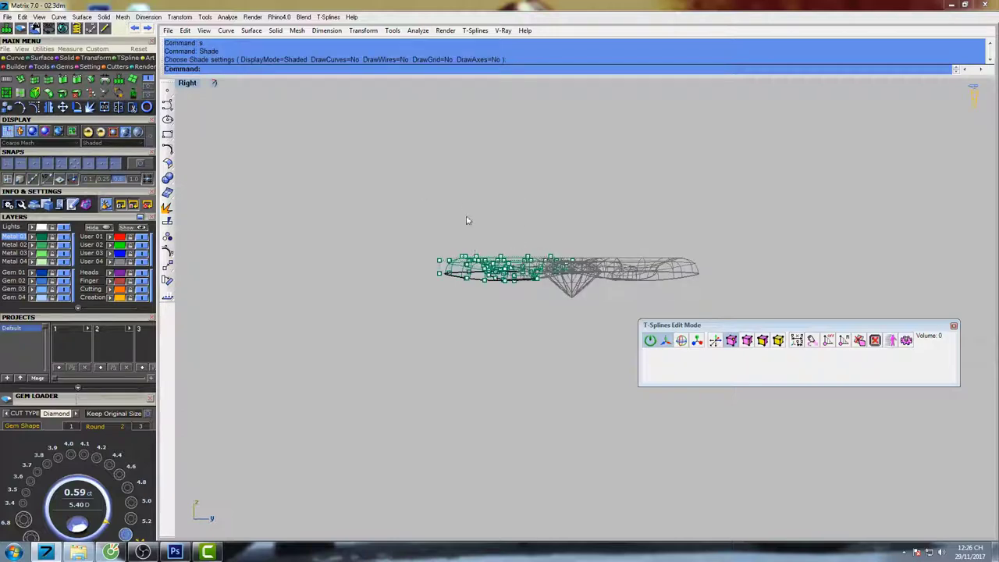
pyautogui.moveTo(575, 268); pyautogui.dragTo(539, 270, button='right')
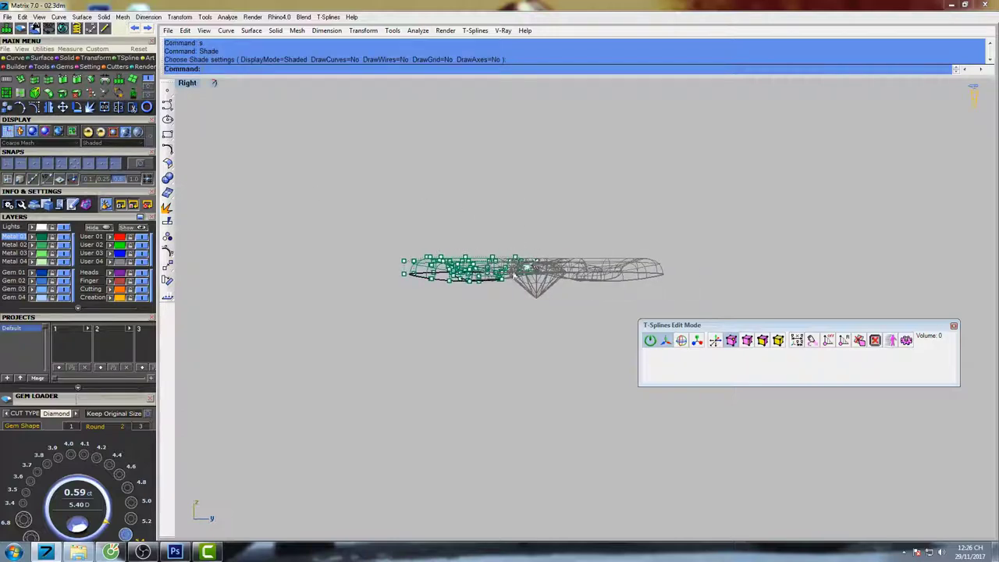
pyautogui.doubleClick(187, 83)
pyautogui.moveTo(352, 363); pyautogui.dragTo(453, 363, button='right')
pyautogui.write('s')
pyautogui.press('Return')
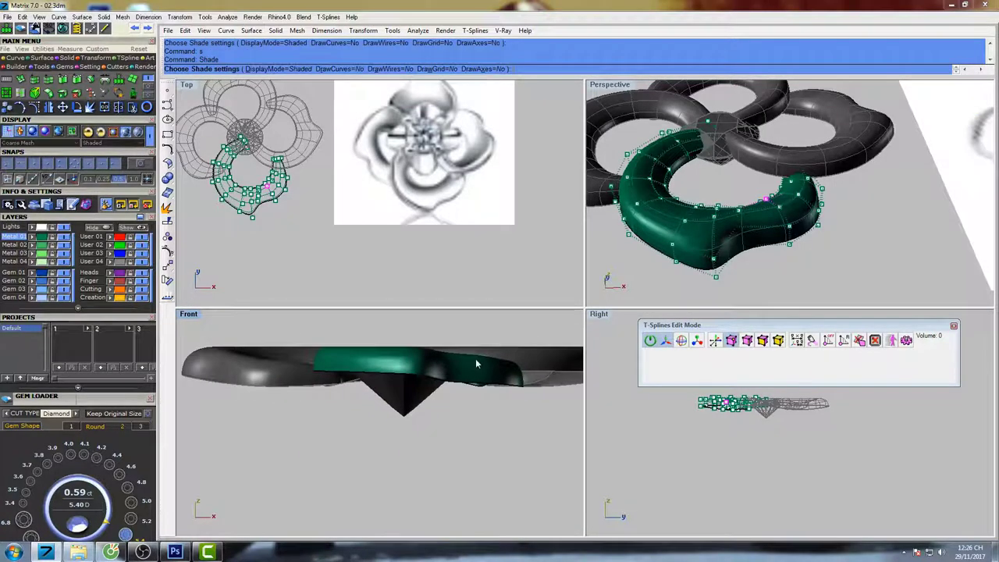
pyautogui.press('Return')
# Set the Front viewport to shaded display and frame the bottom petal's upper edge.
pyautogui.scroll(4, 387, 356)
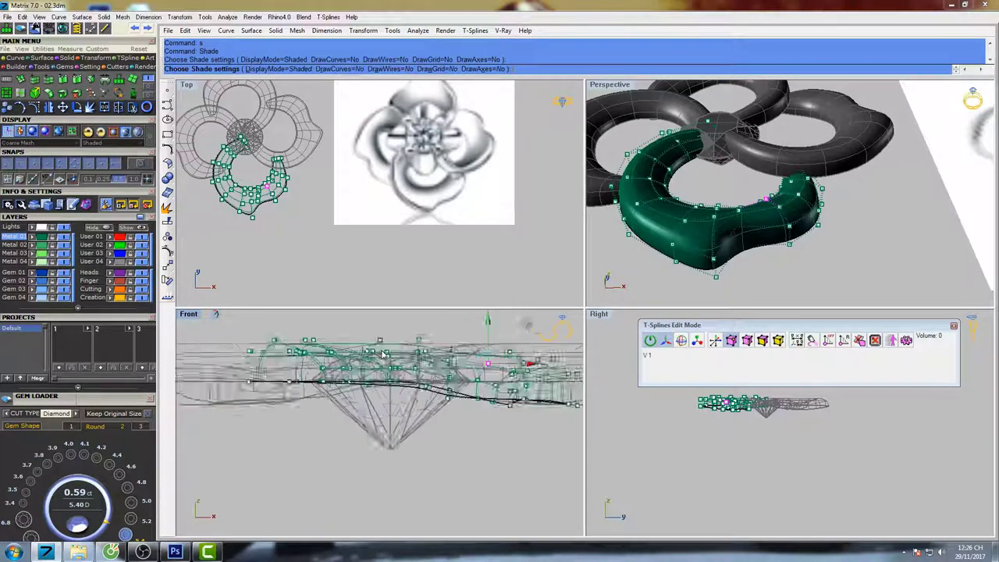
pyautogui.moveTo(444, 382)
pyautogui.mouseDown(button='right')
pyautogui.moveTo(421, 379)
pyautogui.moveTo(468, 396)
pyautogui.mouseUp(button='right')
pyautogui.write('se')
pyautogui.press('Return')
pyautogui.scroll(2, 414, 360)
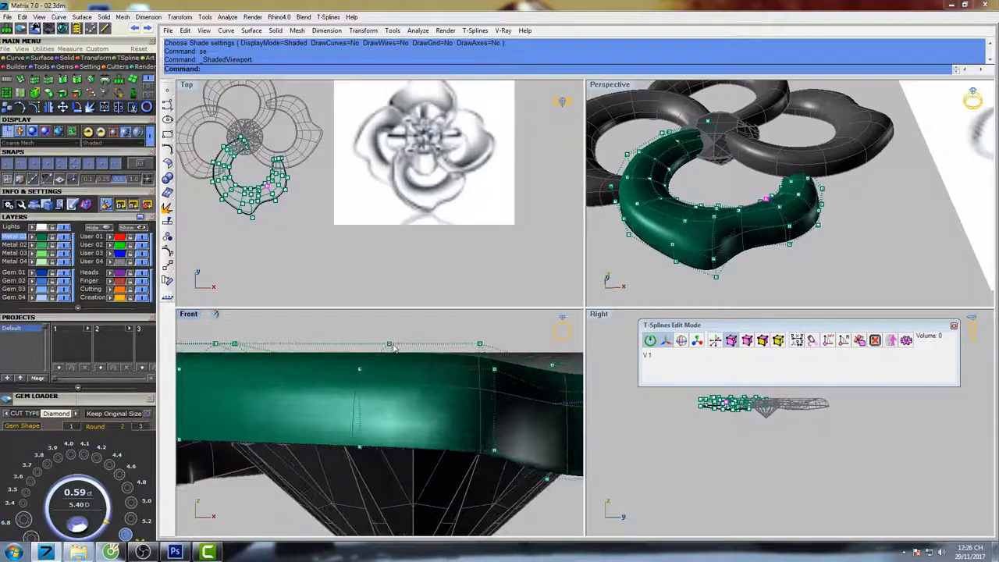
# Select two adjacent vertices on the top edge of the bottom petal's outer curve and raise them along Z.
pyautogui.click(392, 347)
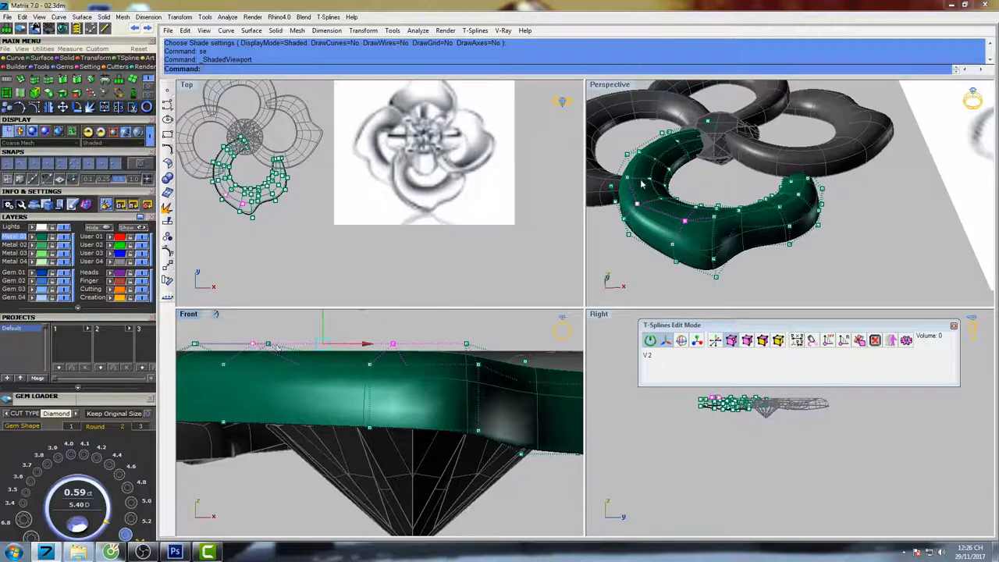
pyautogui.moveTo(674, 191); pyautogui.dragTo(662, 151, button='right')
pyautogui.scroll(4, 718, 179)
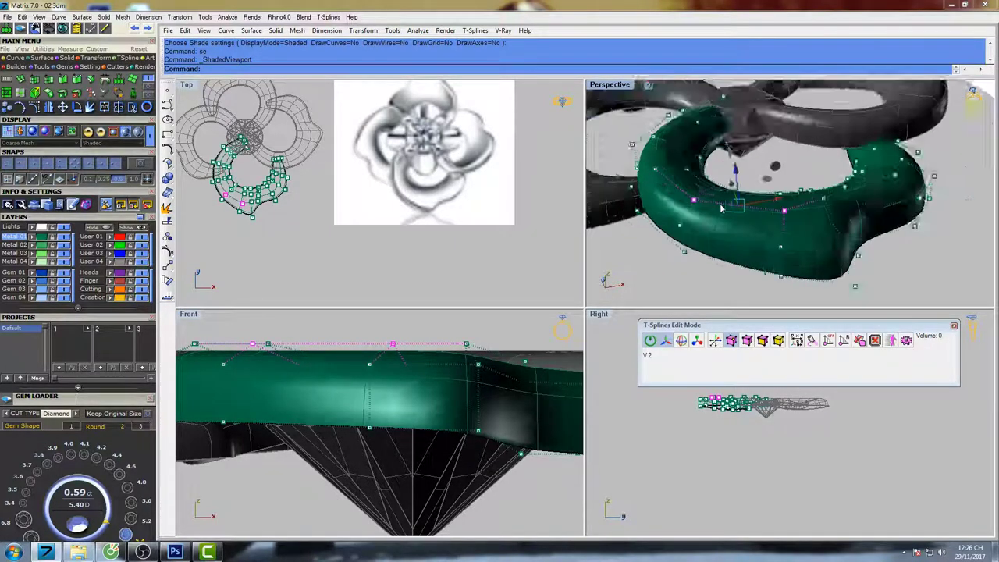
pyautogui.click(748, 171)
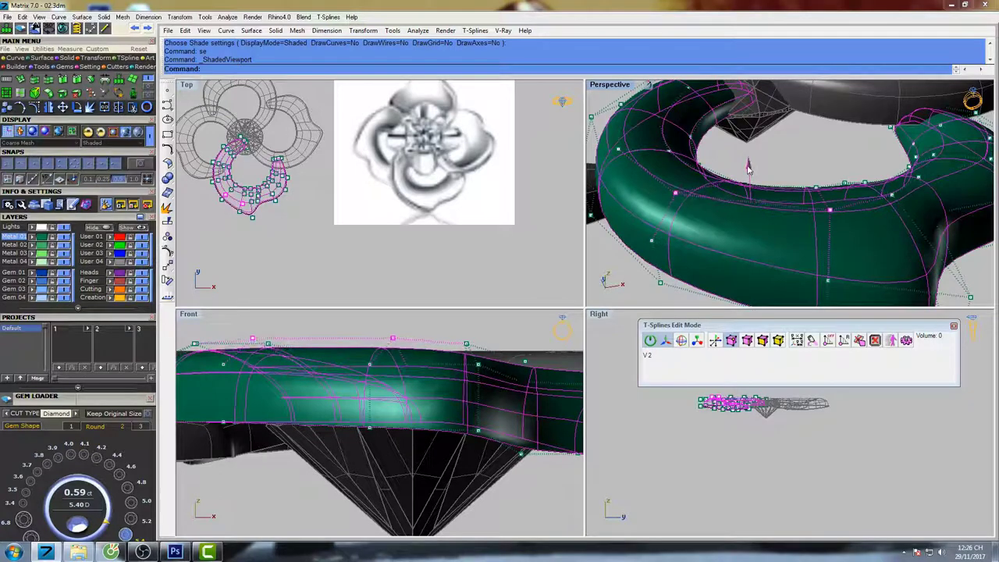
pyautogui.moveTo(748, 168); pyautogui.dragTo(751, 151)
pyautogui.scroll(-4, 790, 144)
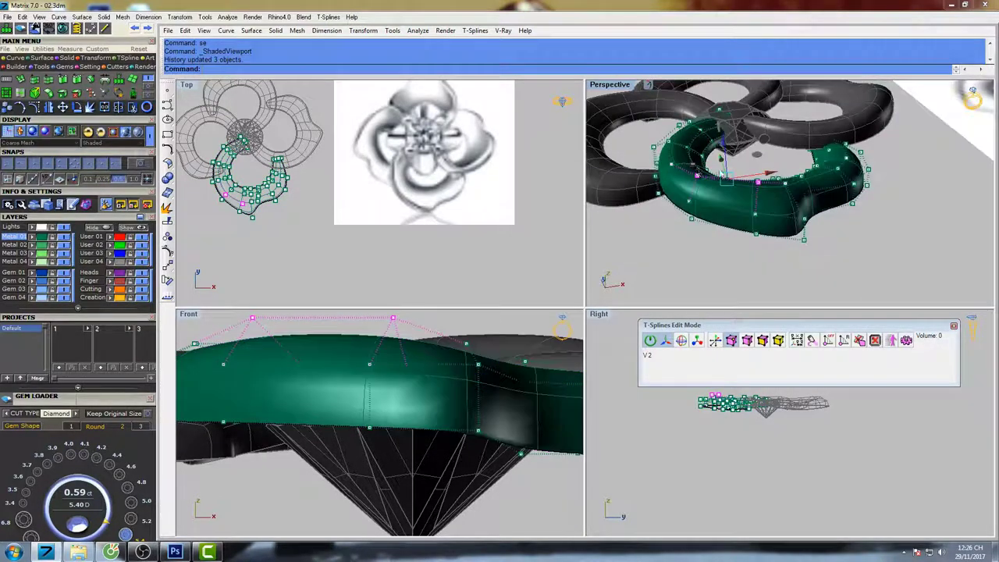
# Maximize the Perspective view and raise the next pair of top vertices toward the diamond slightly along Z.
pyautogui.moveTo(801, 135); pyautogui.dragTo(814, 195, button='right')
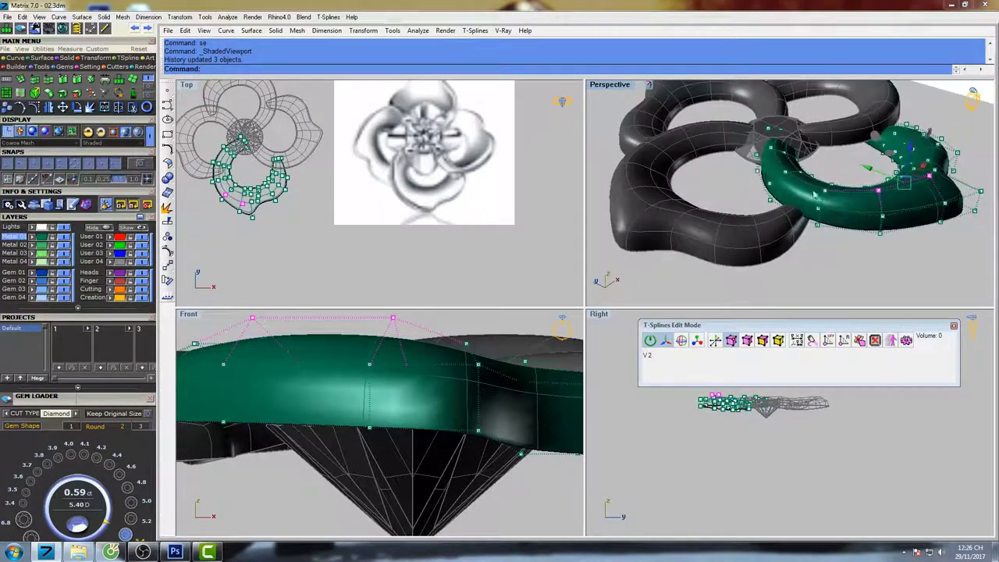
pyautogui.doubleClick(614, 86)
pyautogui.moveTo(639, 149); pyautogui.dragTo(428, 184, button='right')
pyautogui.scroll(5, 429, 184)
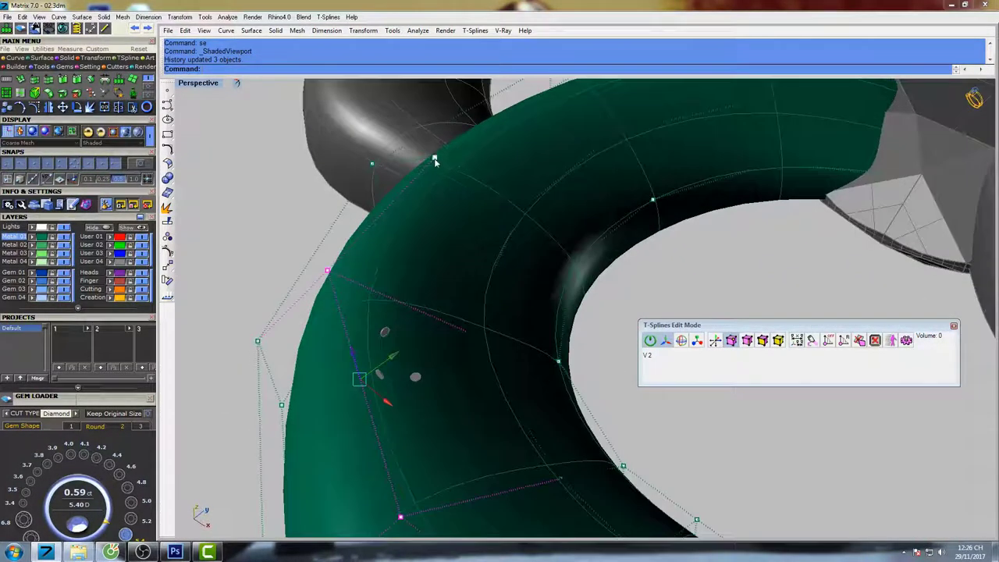
pyautogui.moveTo(527, 142)
pyautogui.mouseDown(button='right')
pyautogui.moveTo(558, 221)
pyautogui.moveTo(604, 212)
pyautogui.moveTo(614, 196)
pyautogui.moveTo(542, 142)
pyautogui.mouseUp(button='right')
pyautogui.keyDown('shift'); pyautogui.click(561, 206); pyautogui.keyUp('shift')
pyautogui.moveTo(530, 137); pyautogui.dragTo(532, 125)
# Adjust the Z height of individual top and inner vertices near the petal's diamond end to smooth its rise.
pyautogui.moveTo(669, 179); pyautogui.dragTo(707, 175, button='right')
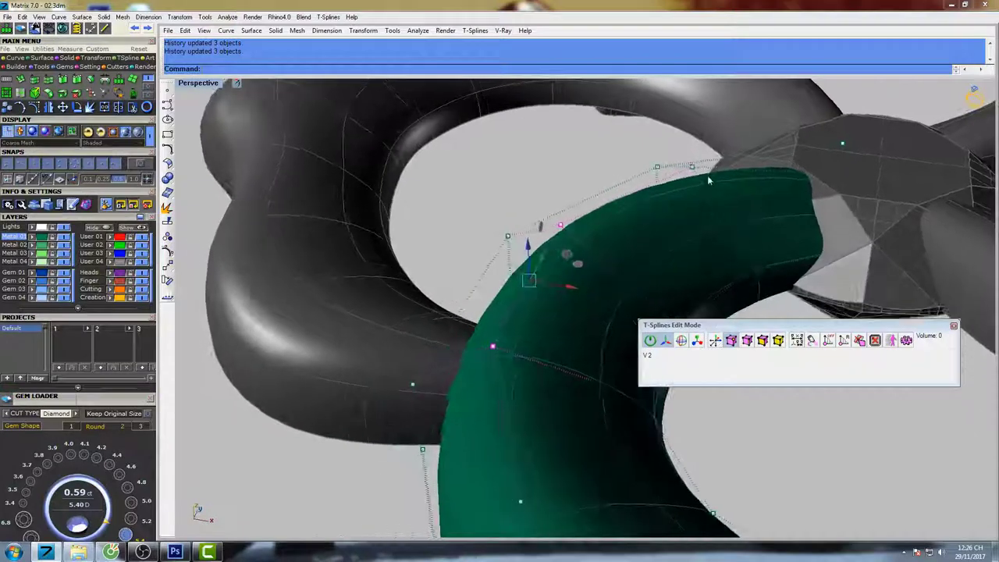
pyautogui.moveTo(694, 133); pyautogui.dragTo(695, 125)
pyautogui.moveTo(734, 199); pyautogui.dragTo(657, 209, button='right')
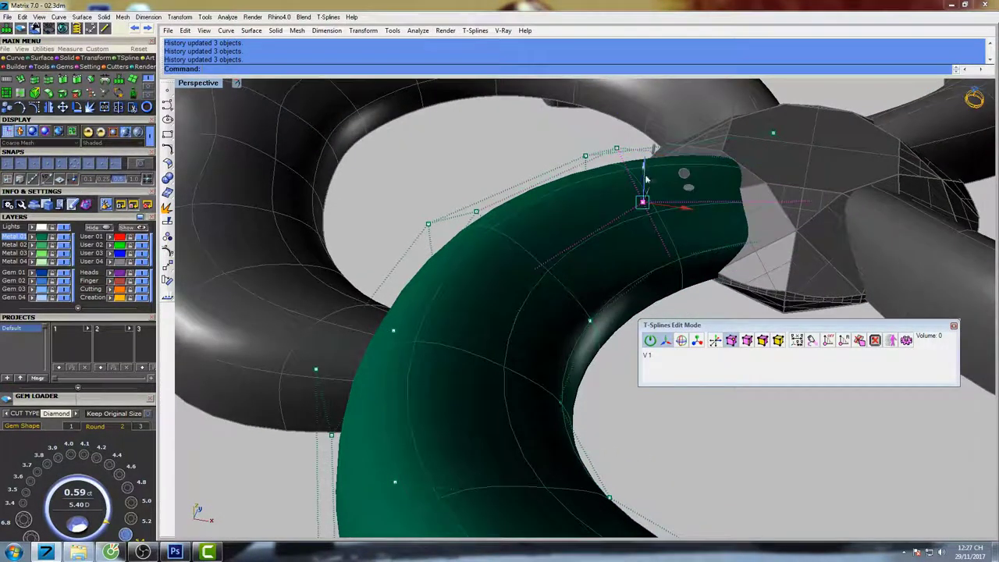
pyautogui.moveTo(646, 180); pyautogui.dragTo(645, 161)
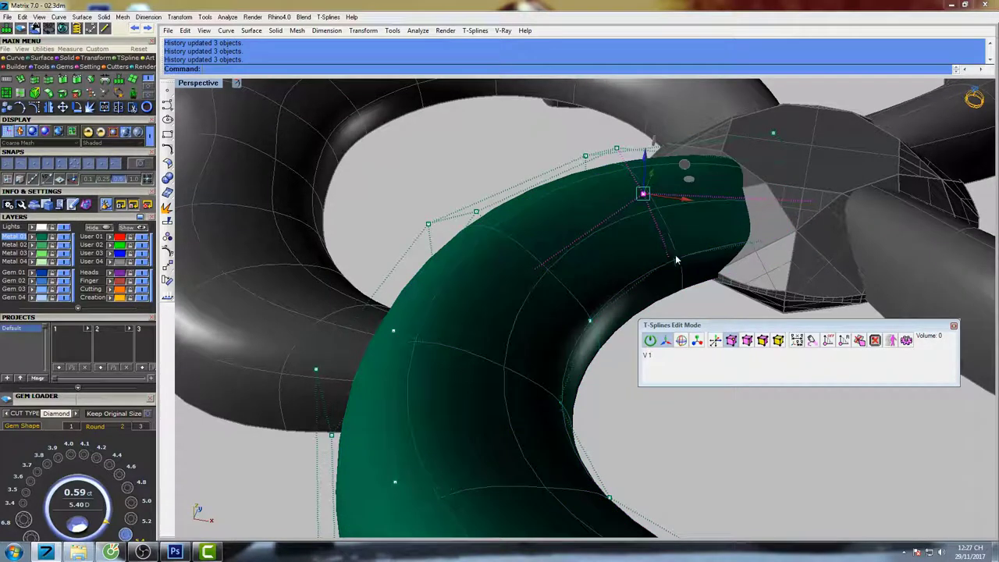
pyautogui.moveTo(673, 224); pyautogui.dragTo(673, 228)
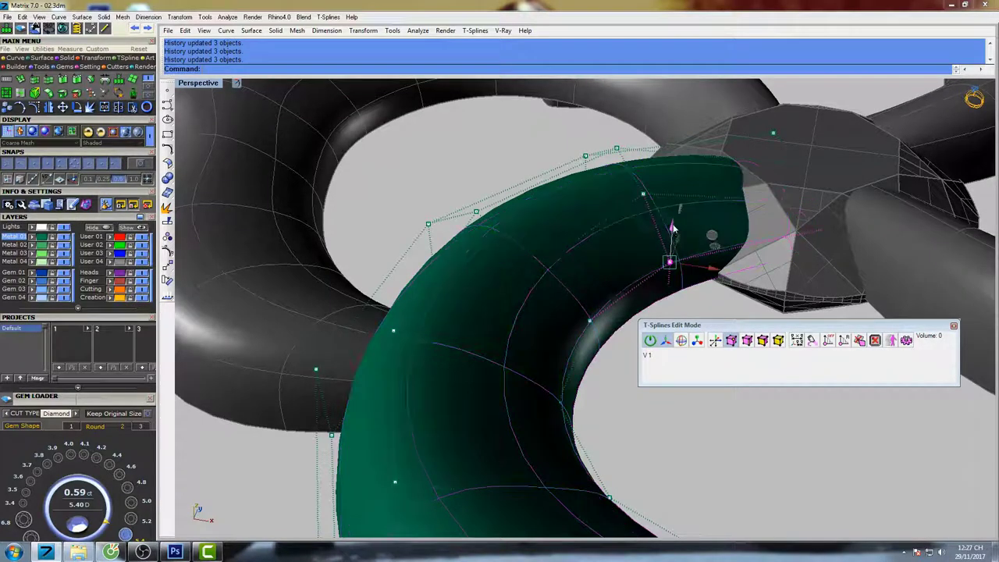
# Preview the whole flower with Shade in the Perspective view and inspect the petal near the diamond.
pyautogui.scroll(-5, 669, 225)
pyautogui.write('s')
pyautogui.moveTo(636, 212); pyautogui.dragTo(477, 231, button='right')
pyautogui.press('Return')
pyautogui.scroll(-6, 563, 205)
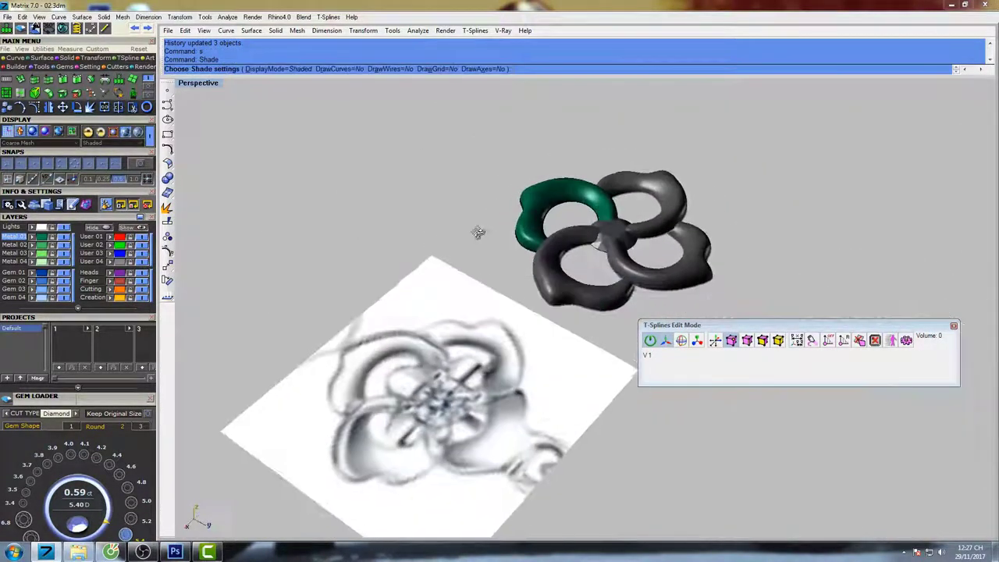
pyautogui.scroll(12, 594, 190)
pyautogui.scroll(-5, 602, 195)
pyautogui.moveTo(601, 195); pyautogui.dragTo(556, 184, button='right')
pyautogui.press('Escape')
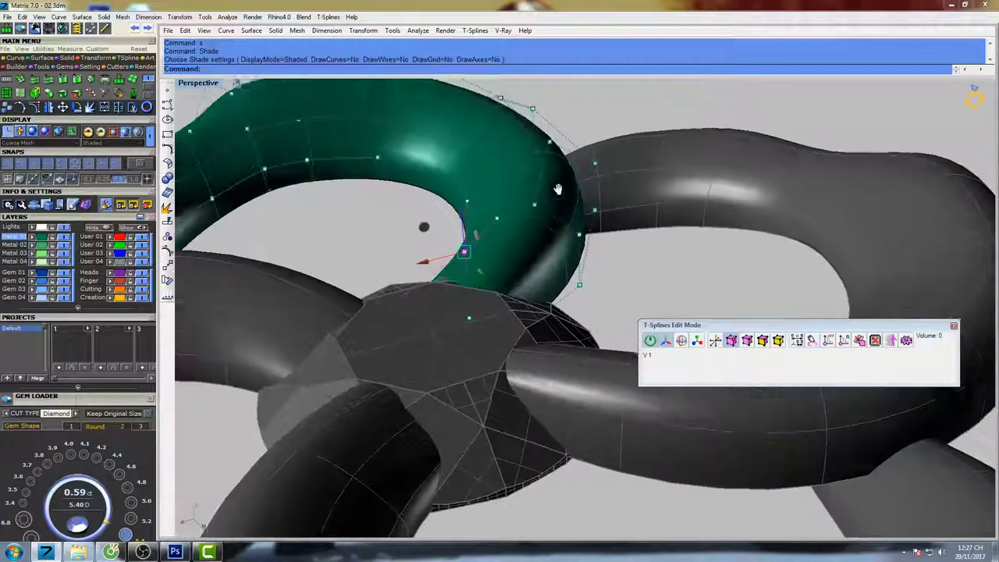
# Raise one upper-edge vertex near the petal's diamond end along Z and recheck the overlapping petals with Shade.
pyautogui.moveTo(586, 153); pyautogui.dragTo(621, 185, button='right')
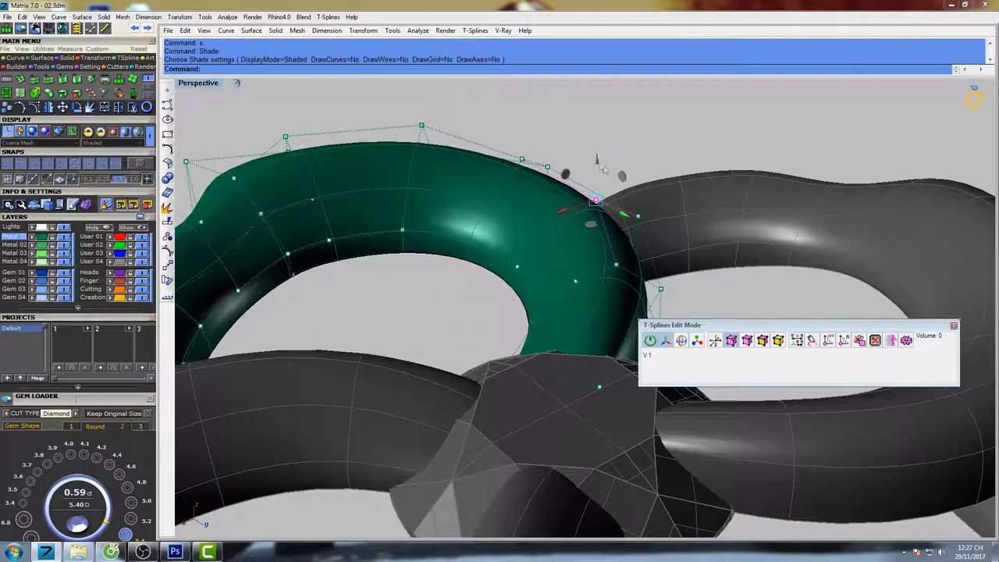
pyautogui.moveTo(600, 166); pyautogui.dragTo(598, 160)
pyautogui.press('Return')
pyautogui.scroll(-9, 591, 180)
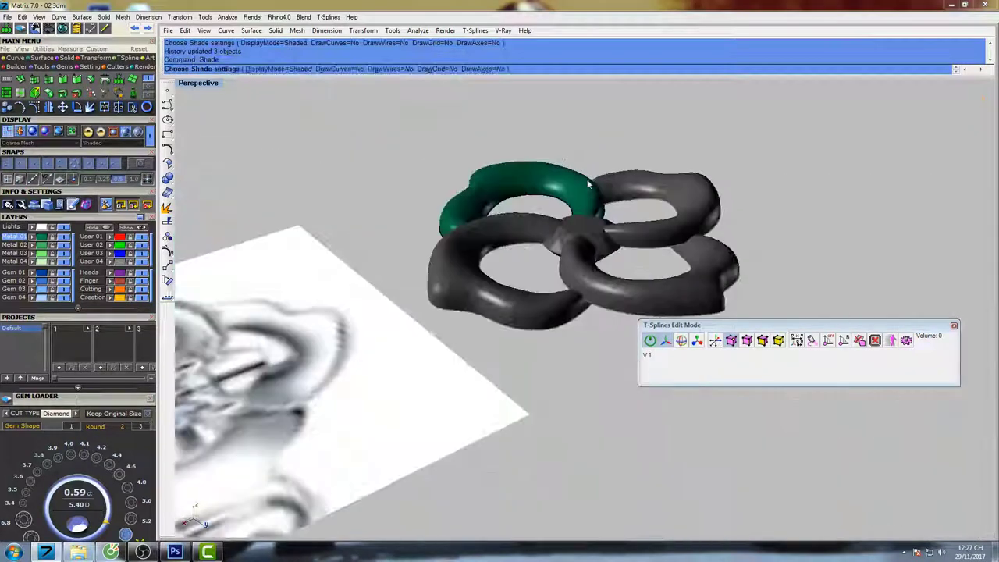
pyautogui.moveTo(590, 181); pyautogui.dragTo(546, 173, button='right')
pyautogui.scroll(3, 546, 172)
pyautogui.scroll(5, 547, 172)
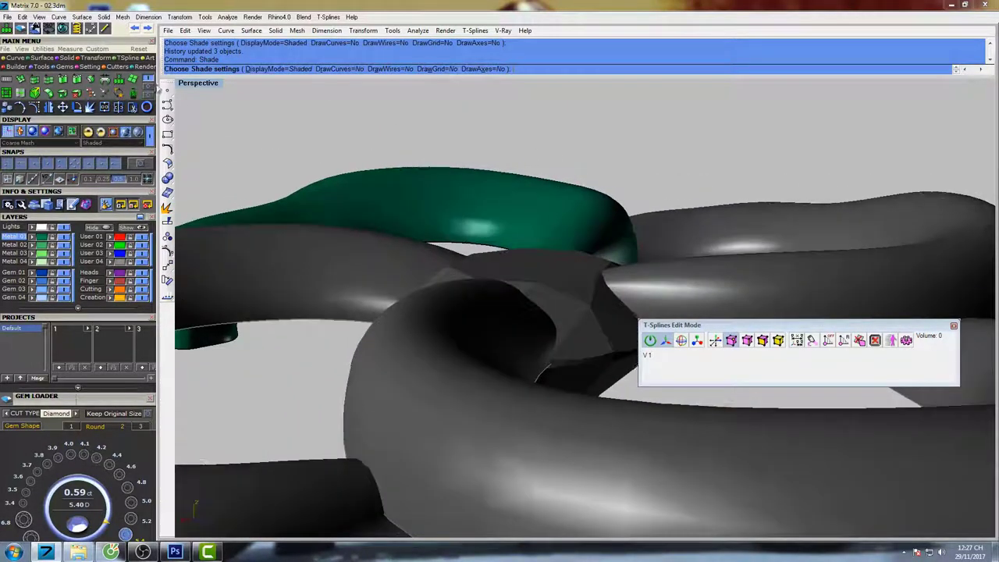
# Restore the four-view layout and examine the shaded petal profile in the Front view and the maximized Right view.
pyautogui.doubleClick(193, 87)
pyautogui.scroll(-8, 407, 232)
pyautogui.scroll(-12, 440, 341)
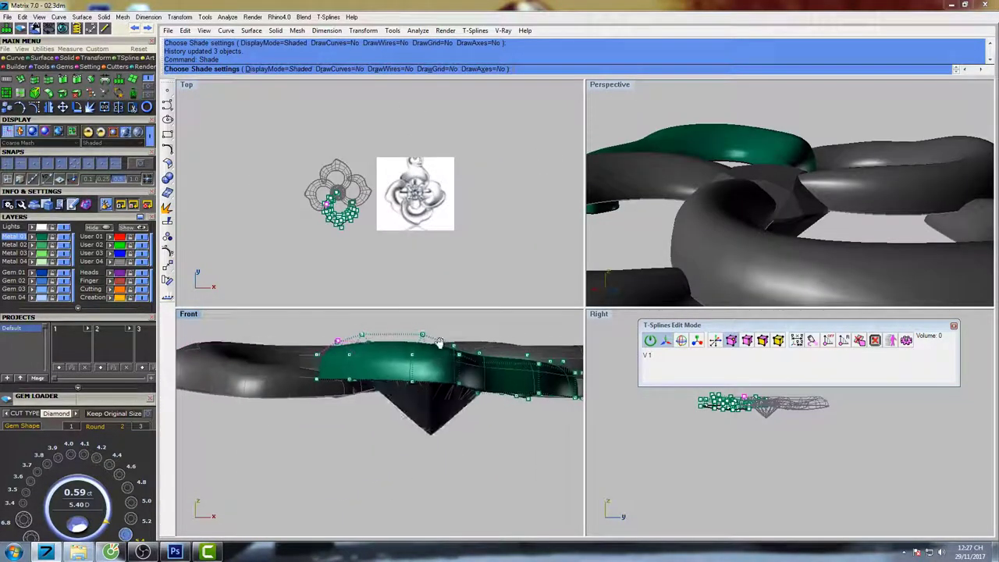
pyautogui.moveTo(464, 365); pyautogui.dragTo(439, 353, button='right')
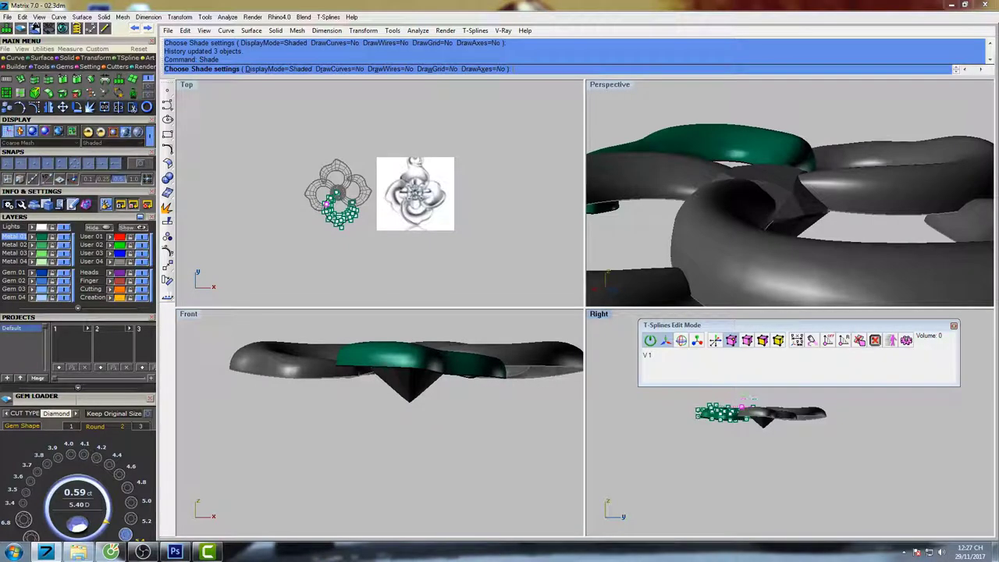
pyautogui.scroll(3, 745, 426)
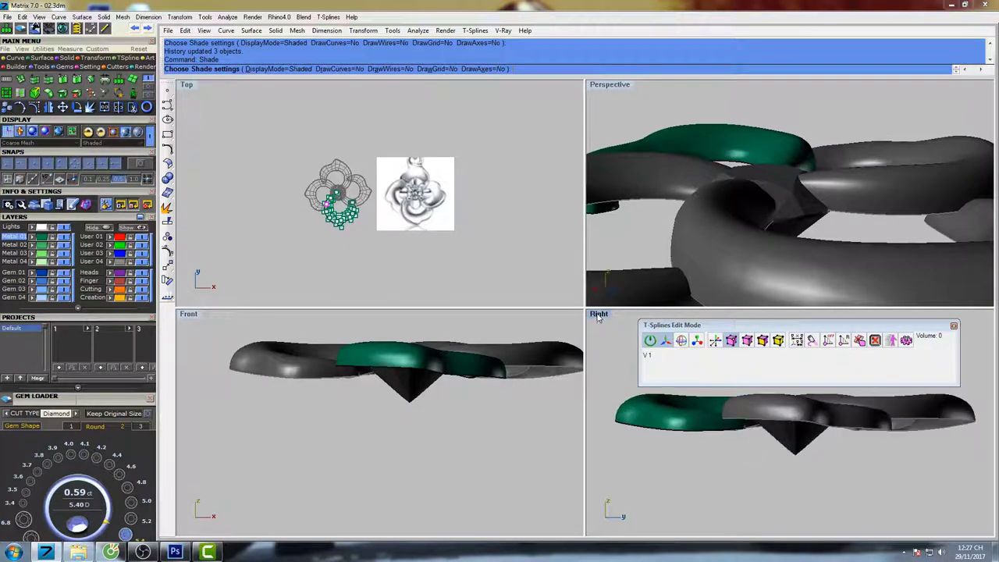
pyautogui.doubleClick(598, 315)
pyautogui.moveTo(517, 322); pyautogui.dragTo(493, 317, button='right')
pyautogui.rightClick(385, 262)
# Raise the low vertex on the petal's upper profile in the Right view to line up with its neighbours.
pyautogui.scroll(6, 385, 262)
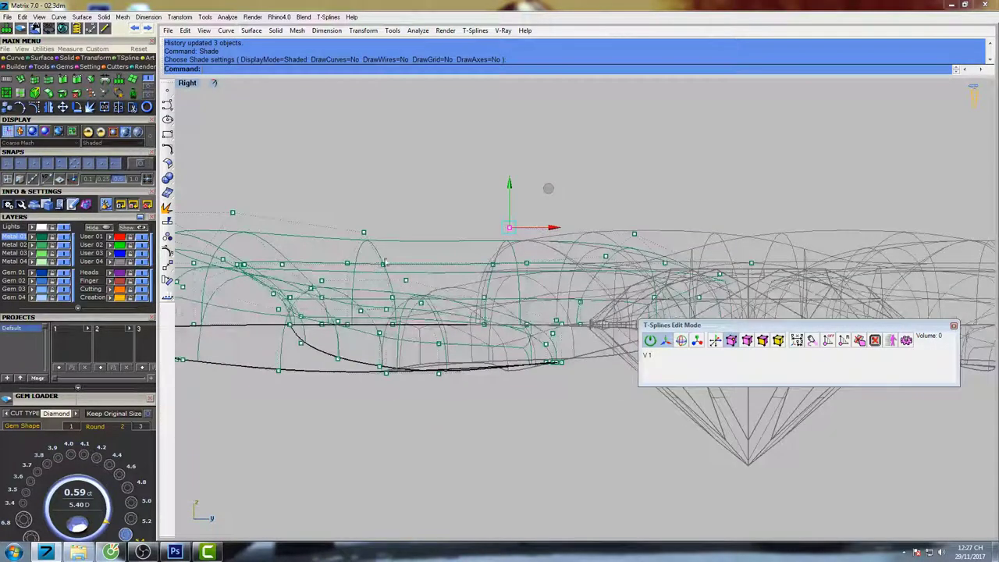
pyautogui.moveTo(385, 262); pyautogui.dragTo(457, 256, button='right')
pyautogui.moveTo(413, 241)
pyautogui.mouseDown()
pyautogui.moveTo(460, 207)
pyautogui.moveTo(437, 179)
pyautogui.moveTo(443, 218)
pyautogui.moveTo(436, 179)
pyautogui.mouseUp()
pyautogui.scroll(-4, 496, 223)
pyautogui.moveTo(496, 223); pyautogui.dragTo(479, 223, button='right')
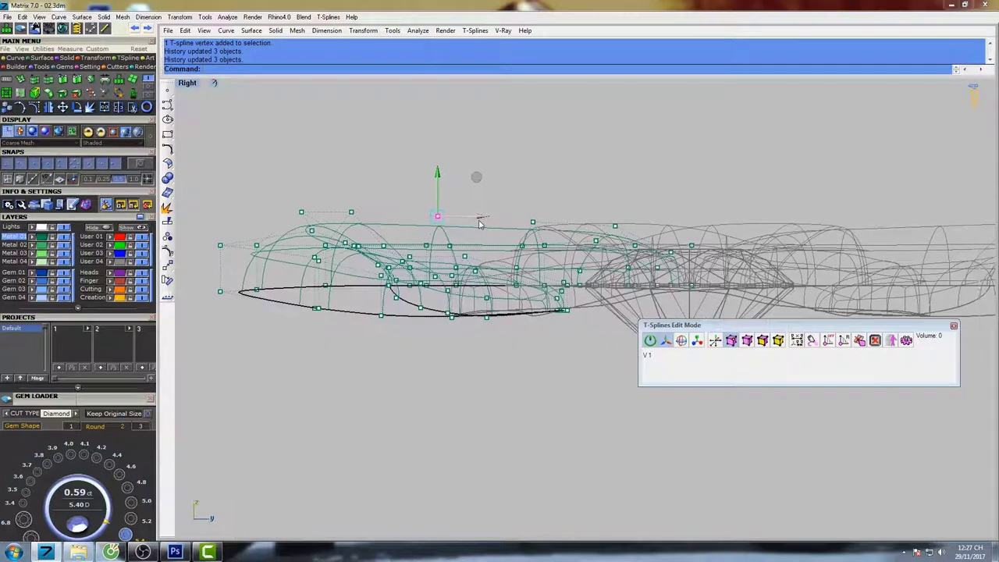
# Preview the adjusted petal profile with Shade in the Right view.
pyautogui.write('s')
pyautogui.press('Return')
pyautogui.scroll(-4, 480, 225)
pyautogui.scroll(1, 502, 235)
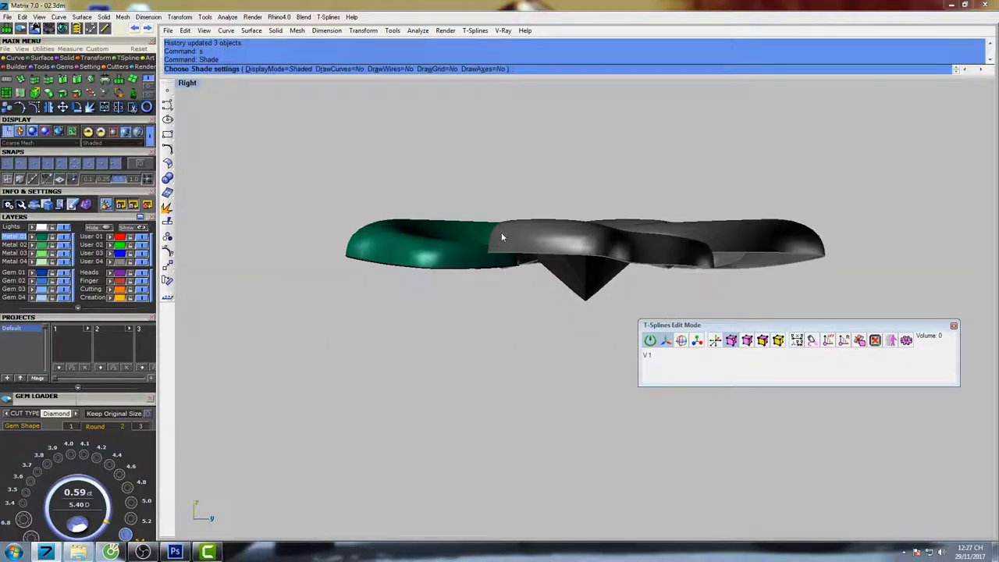
pyautogui.moveTo(511, 204)
pyautogui.mouseDown(button='right')
pyautogui.moveTo(494, 203)
pyautogui.moveTo(513, 207)
pyautogui.moveTo(496, 213)
pyautogui.mouseUp(button='right')
pyautogui.press('Escape')
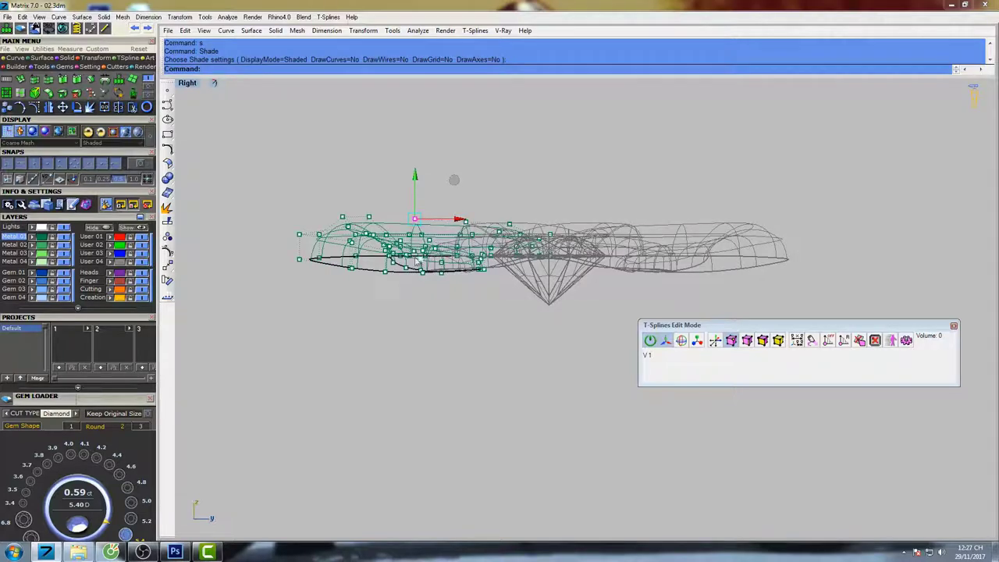
pyautogui.scroll(6, 417, 261)
pyautogui.click(348, 260)
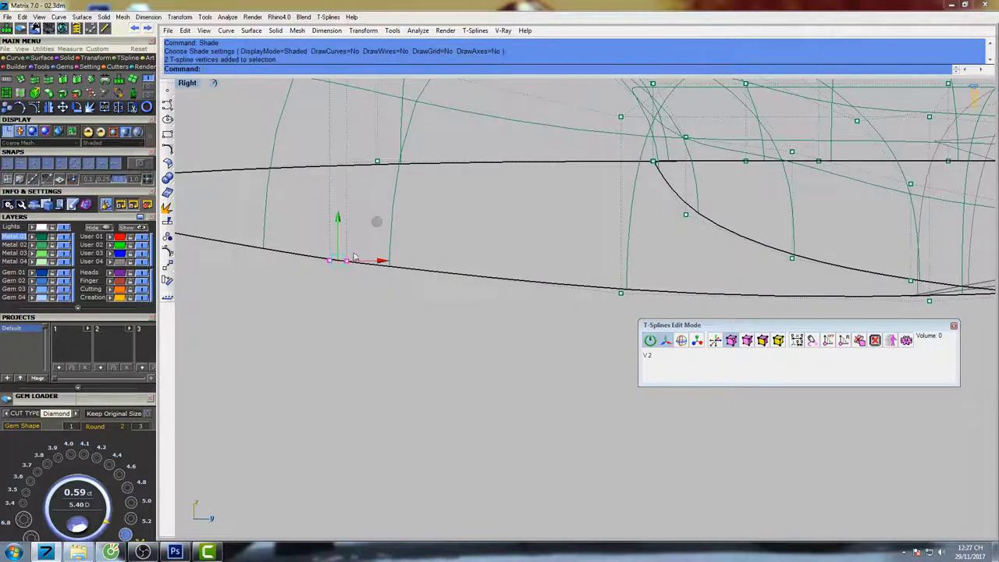
pyautogui.scroll(3, 352, 266)
pyautogui.scroll(-8, 353, 268)
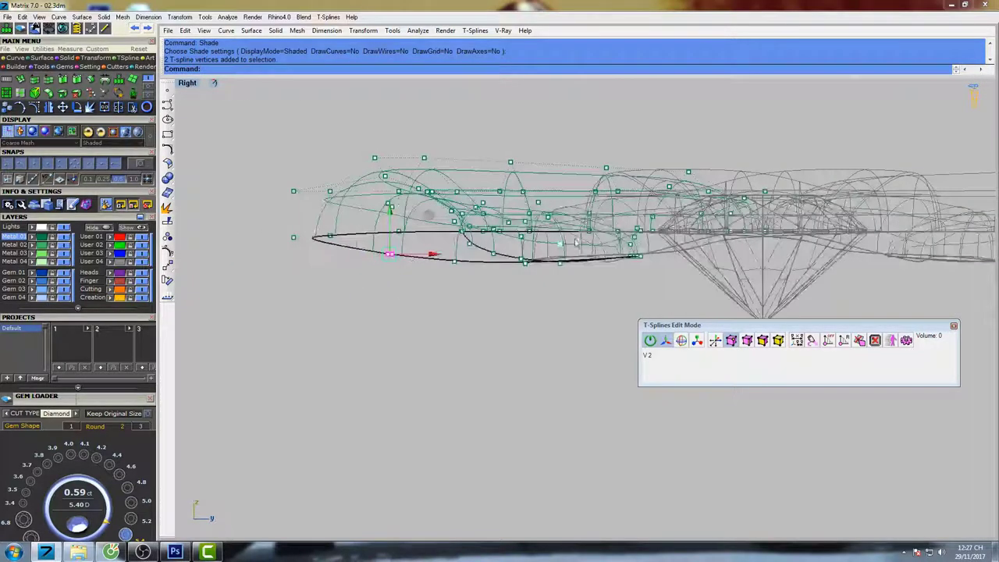
# Switch to the maximized Perspective view and compare the shaded flower with the reference picture from several angles.
pyautogui.doubleClick(188, 83)
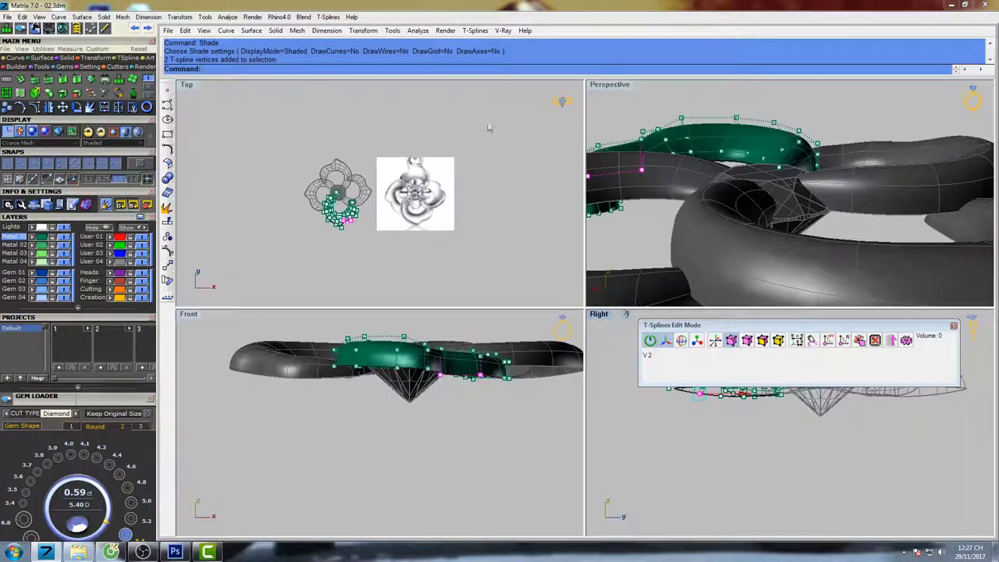
pyautogui.doubleClick(616, 84)
pyautogui.moveTo(596, 189); pyautogui.dragTo(522, 238, button='right')
pyautogui.write('s')
pyautogui.press('Return')
pyautogui.scroll(-4, 534, 202)
pyautogui.scroll(-5, 527, 276)
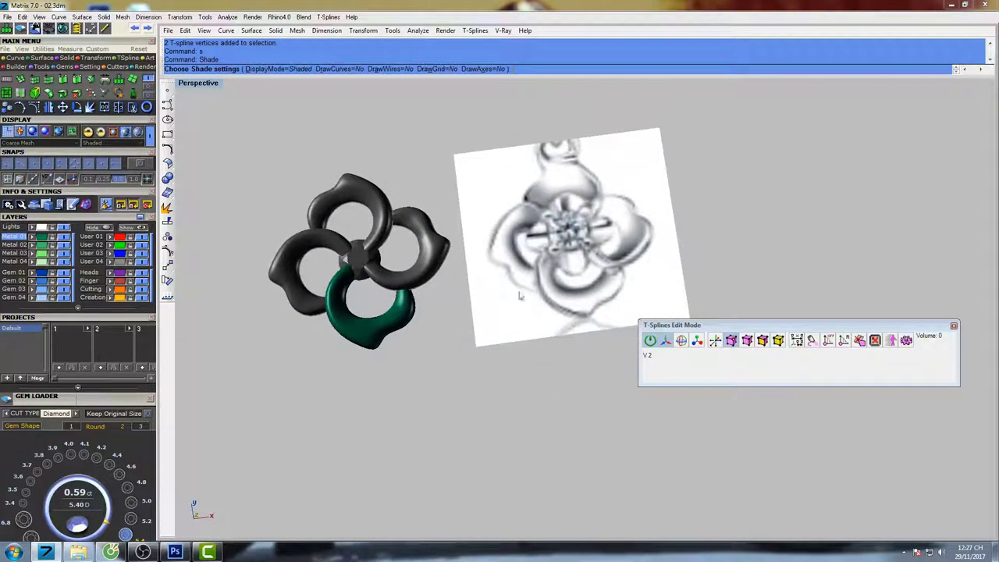
pyautogui.scroll(2, 524, 290)
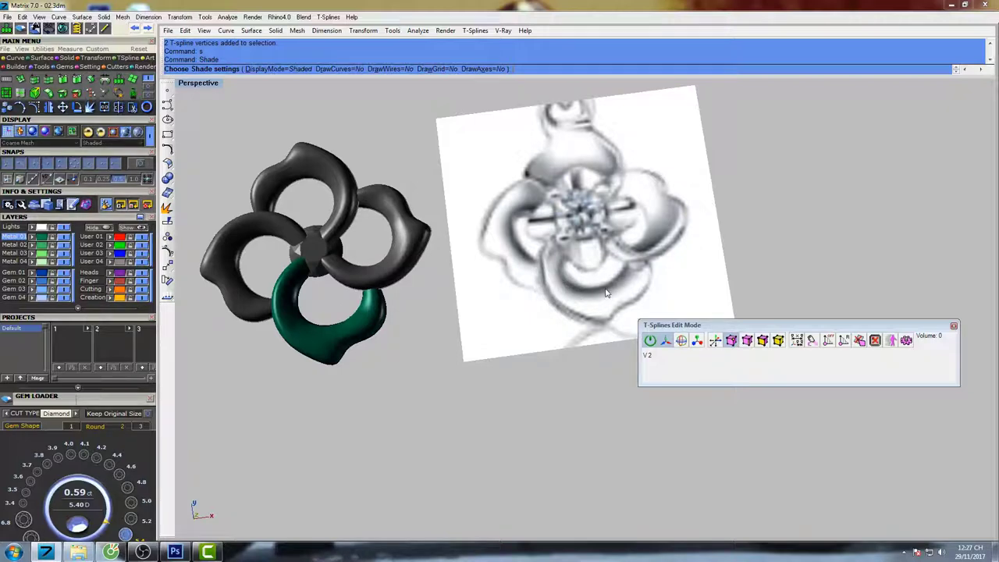
pyautogui.moveTo(615, 285); pyautogui.dragTo(464, 229, button='right')
pyautogui.scroll(9, 558, 205)
pyautogui.press('Escape')
# Raise one vertex on the petal's inner wall slightly along Z and select the vertex above it for height adjustment.
pyautogui.moveTo(562, 207); pyautogui.dragTo(547, 233, button='right')
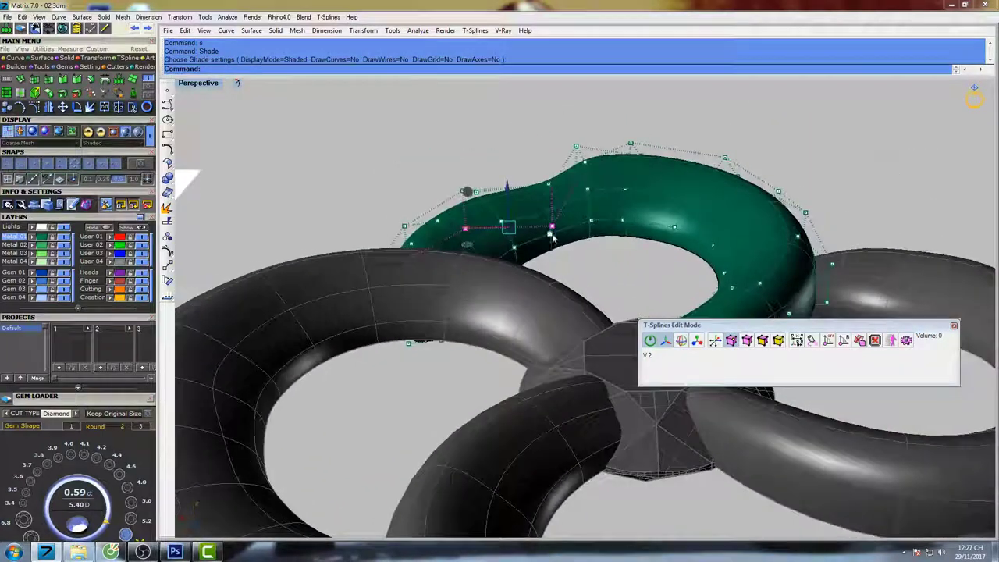
pyautogui.scroll(4, 593, 234)
pyautogui.scroll(3, 609, 237)
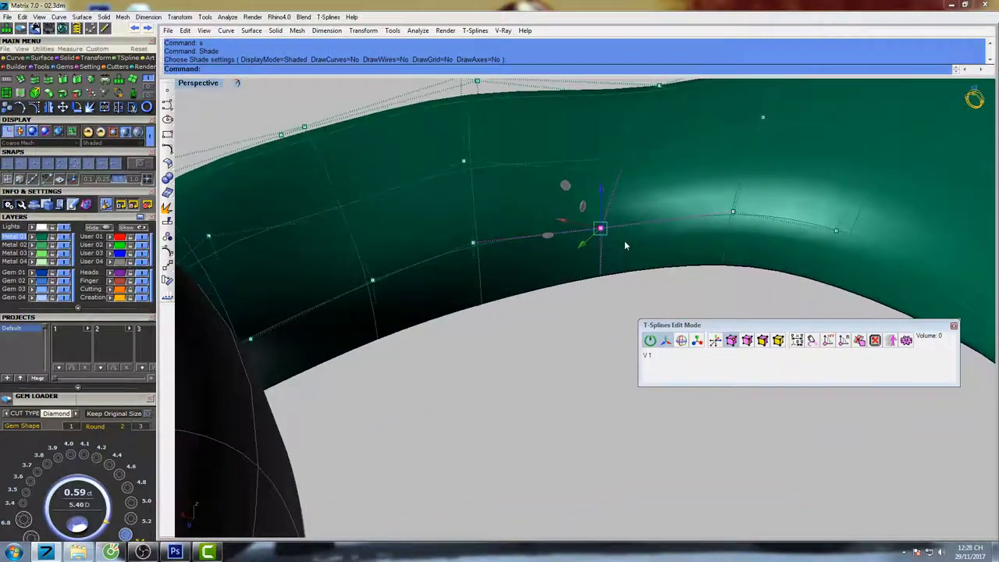
pyautogui.moveTo(603, 197); pyautogui.dragTo(604, 191)
pyautogui.scroll(-5, 591, 210)
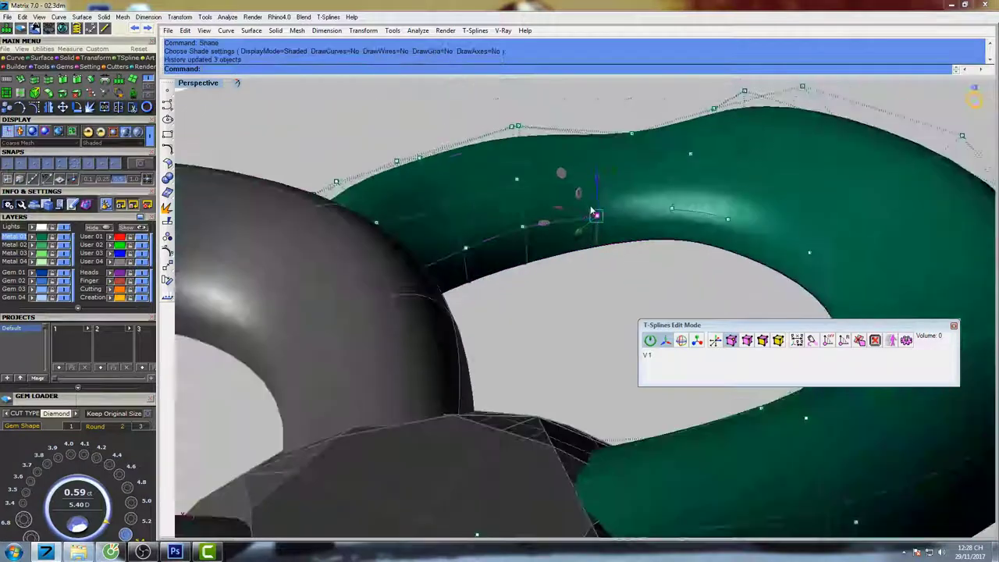
pyautogui.moveTo(591, 210); pyautogui.dragTo(638, 231, button='right')
pyautogui.scroll(4, 638, 232)
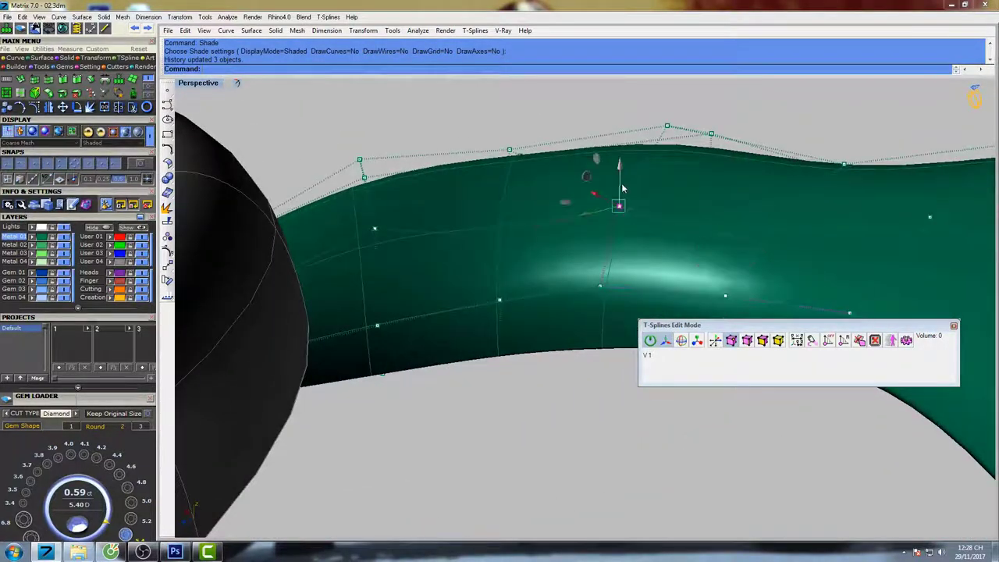
# Lower one control vertex on the green petal's upper surface, raise its neighbour, and check the form in a shaded preview.
pyautogui.moveTo(619, 168); pyautogui.dragTo(619, 186)
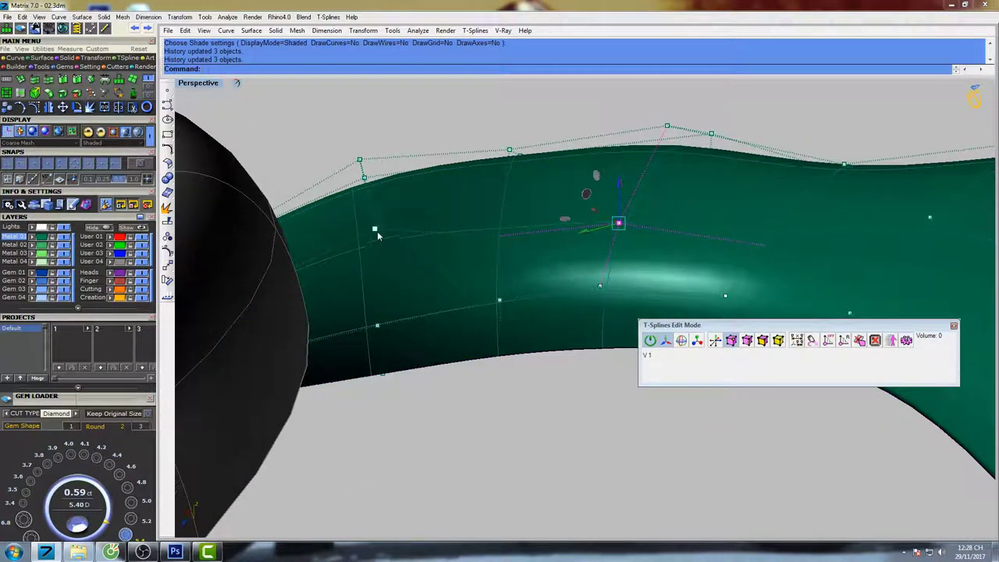
pyautogui.moveTo(497, 201); pyautogui.dragTo(497, 175)
pyautogui.moveTo(497, 175); pyautogui.dragTo(573, 259, button='right')
pyautogui.press('Return')
pyautogui.scroll(-4, 543, 261)
pyautogui.scroll(3, 573, 223)
pyautogui.press('Escape')
pyautogui.scroll(3, 578, 213)
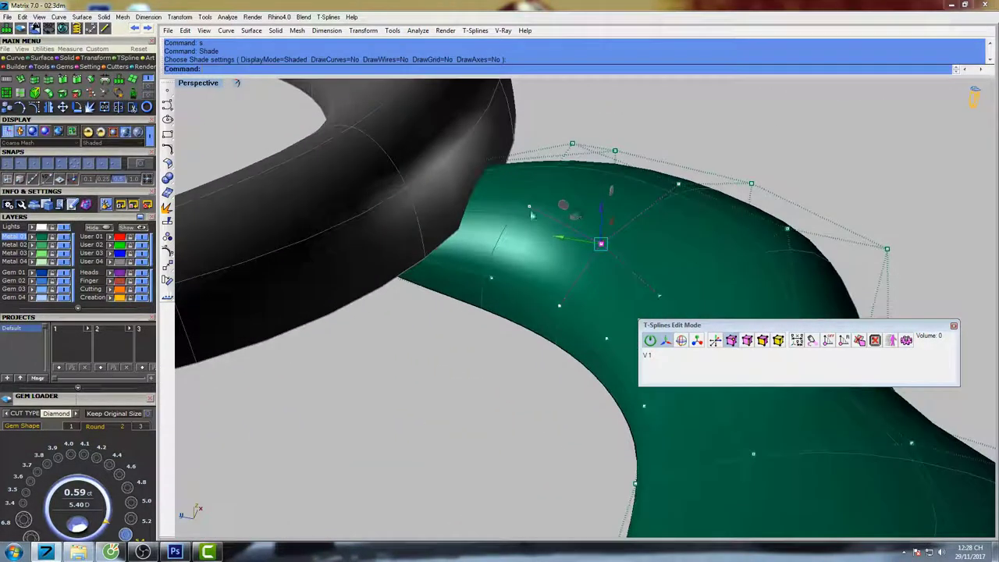
# Lower the upper vertex beside the neighbouring petal and raise the next one along the bend, checking the surface in a shaded preview.
pyautogui.moveTo(529, 173); pyautogui.dragTo(529, 192)
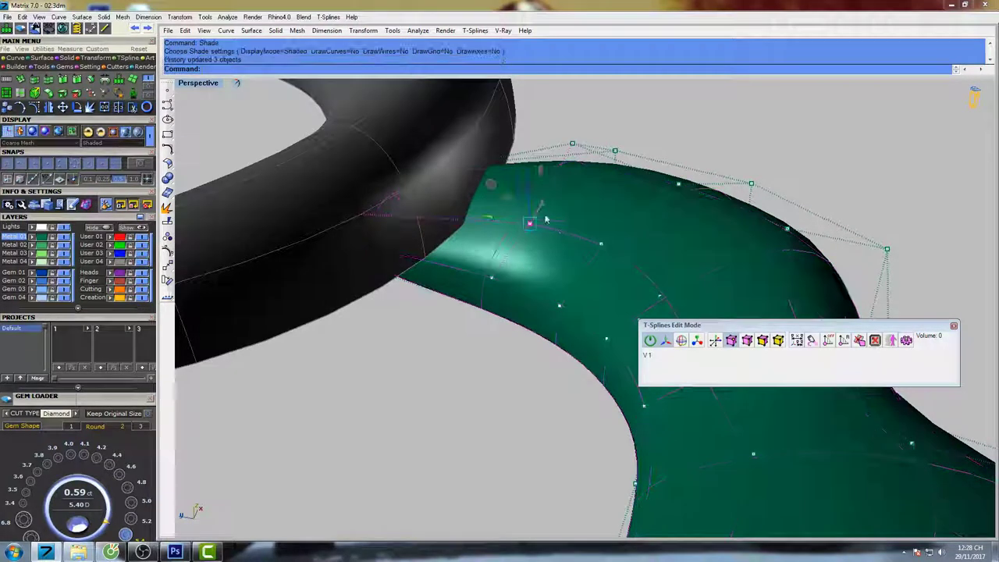
pyautogui.scroll(-5, 544, 217)
pyautogui.moveTo(540, 215); pyautogui.dragTo(580, 193, button='right')
pyautogui.scroll(4, 556, 193)
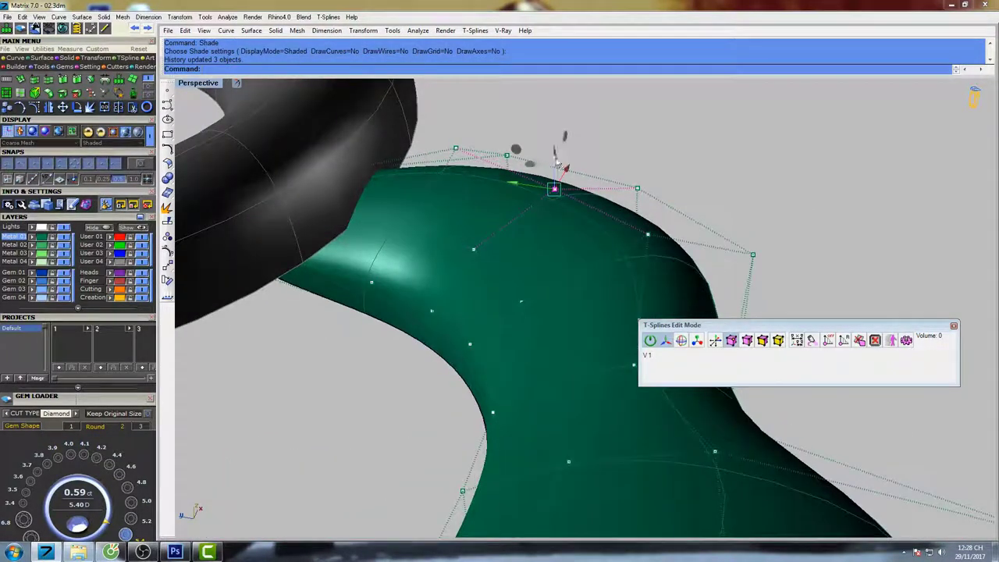
pyautogui.moveTo(556, 160); pyautogui.dragTo(556, 148)
pyautogui.hotkey('ctrl', 'alt', 's')
pyautogui.scroll(-8, 547, 162)
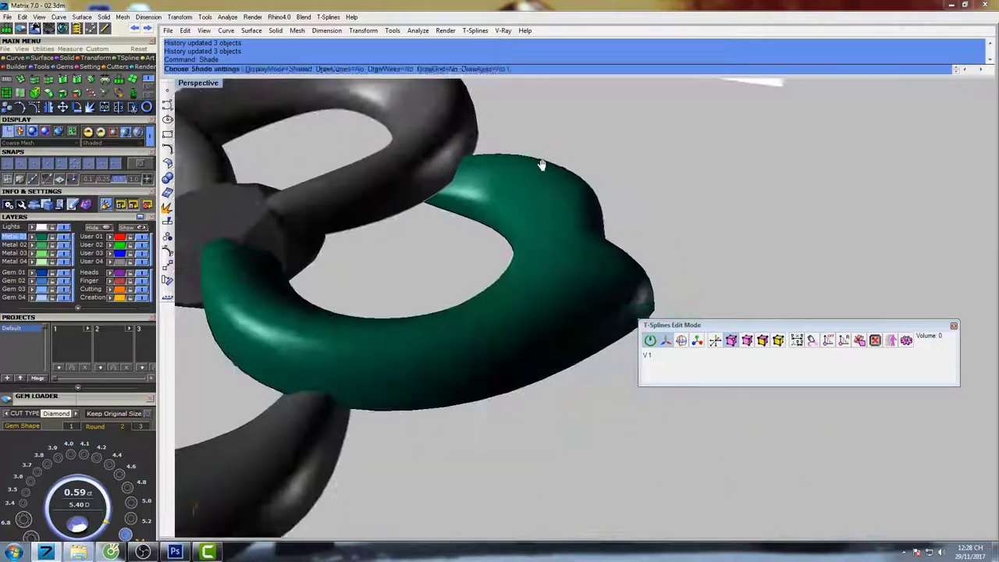
pyautogui.moveTo(541, 165)
pyautogui.mouseDown(button='right')
pyautogui.moveTo(560, 205)
pyautogui.moveTo(658, 235)
pyautogui.moveTo(508, 185)
pyautogui.moveTo(522, 245)
pyautogui.moveTo(598, 300)
pyautogui.moveTo(537, 235)
pyautogui.moveTo(469, 251)
pyautogui.moveTo(415, 311)
pyautogui.moveTo(523, 258)
pyautogui.moveTo(463, 260)
pyautogui.mouseUp(button='right')
pyautogui.scroll(-3, 658, 236)
pyautogui.scroll(3, 521, 244)
pyautogui.press('Escape')
# Adjust the heights of the upper vertices along the green petal's curved arm and check the result in a shaded preview.
pyautogui.scroll(3, 463, 260)
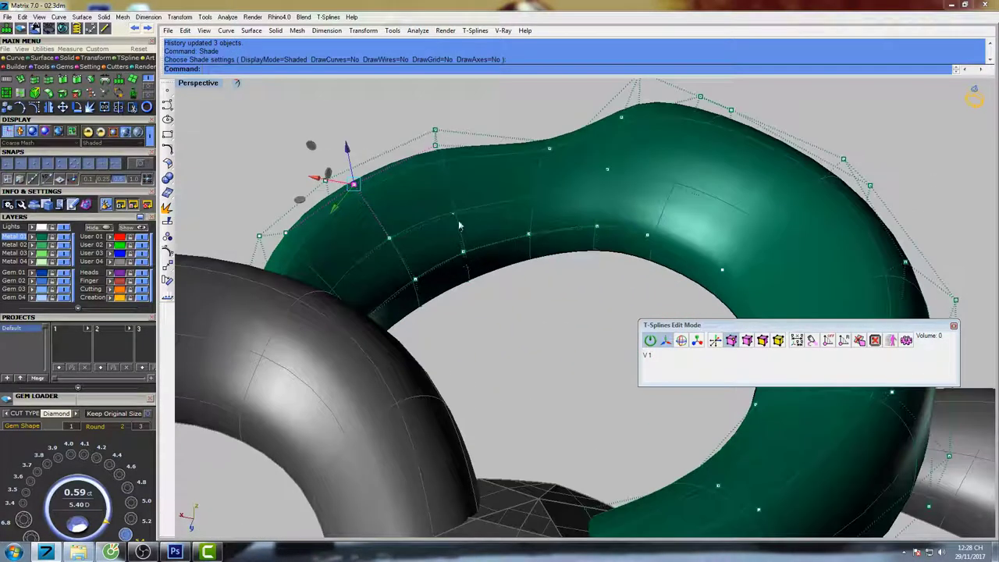
pyautogui.scroll(4, 489, 219)
pyautogui.moveTo(489, 219); pyautogui.dragTo(521, 298, button='right')
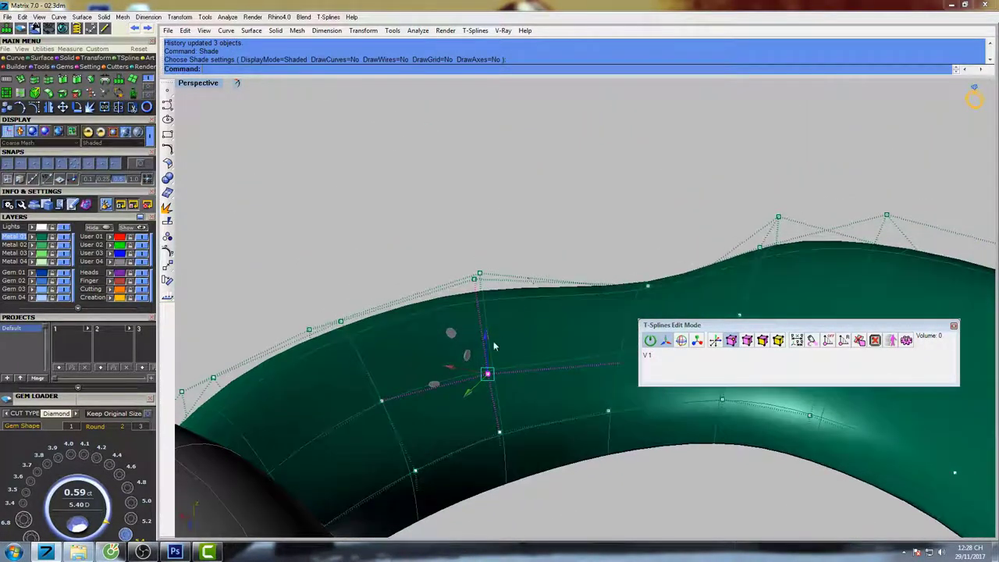
pyautogui.moveTo(488, 341); pyautogui.dragTo(628, 245, button='right')
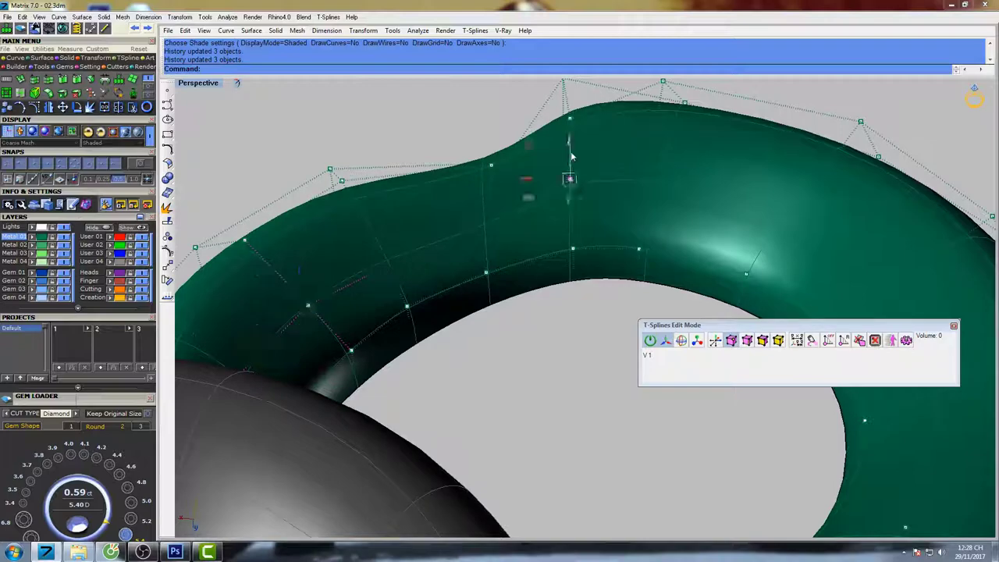
pyautogui.moveTo(569, 151); pyautogui.dragTo(457, 204, button='right')
pyautogui.write('s')
pyautogui.press('Return')
pyautogui.scroll(-5, 585, 215)
pyautogui.moveTo(585, 215)
pyautogui.mouseDown(button='right')
pyautogui.moveTo(535, 237)
pyautogui.moveTo(627, 259)
pyautogui.moveTo(579, 212)
pyautogui.mouseUp(button='right')
pyautogui.scroll(12, 491, 235)
pyautogui.press('Escape')
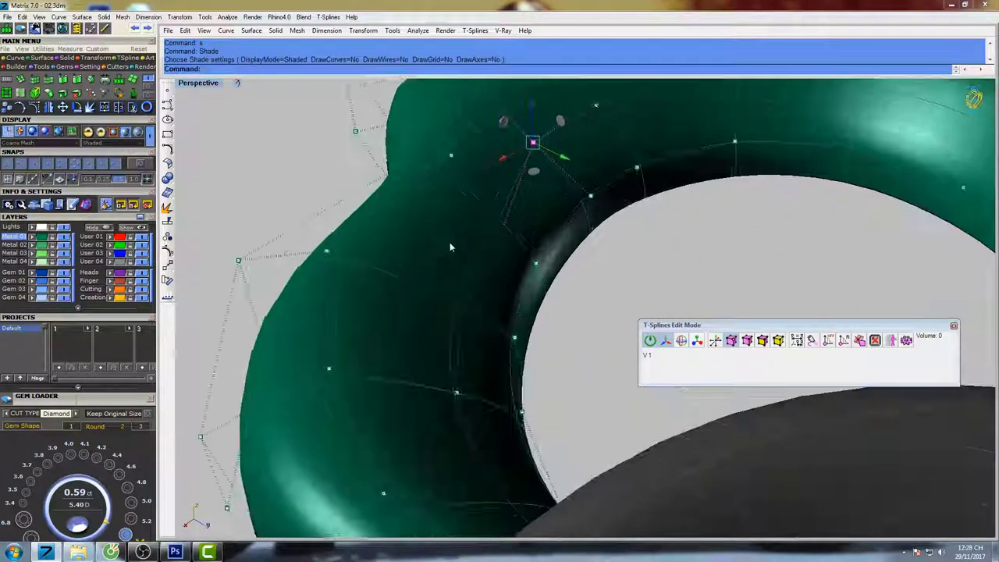
# Move the upper vertex between the petal's pointed lobe and its inner rim along Y toward the outer edge.
pyautogui.scroll(-5, 458, 191)
pyautogui.scroll(3, 416, 217)
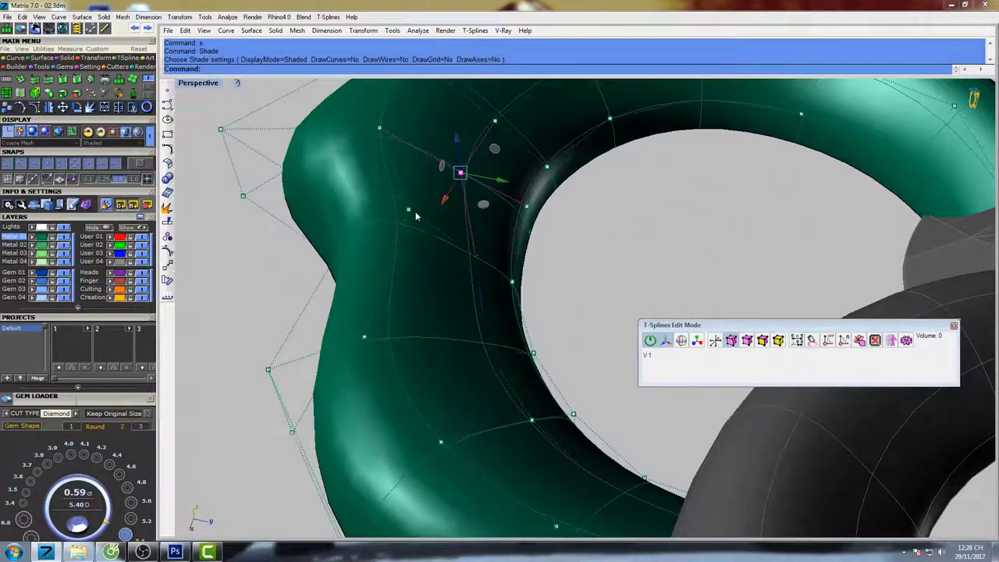
pyautogui.click(408, 211)
pyautogui.moveTo(452, 222); pyautogui.dragTo(433, 216)
pyautogui.scroll(-5, 531, 222)
pyautogui.moveTo(495, 230); pyautogui.dragTo(475, 248, button='right')
pyautogui.scroll(3, 475, 248)
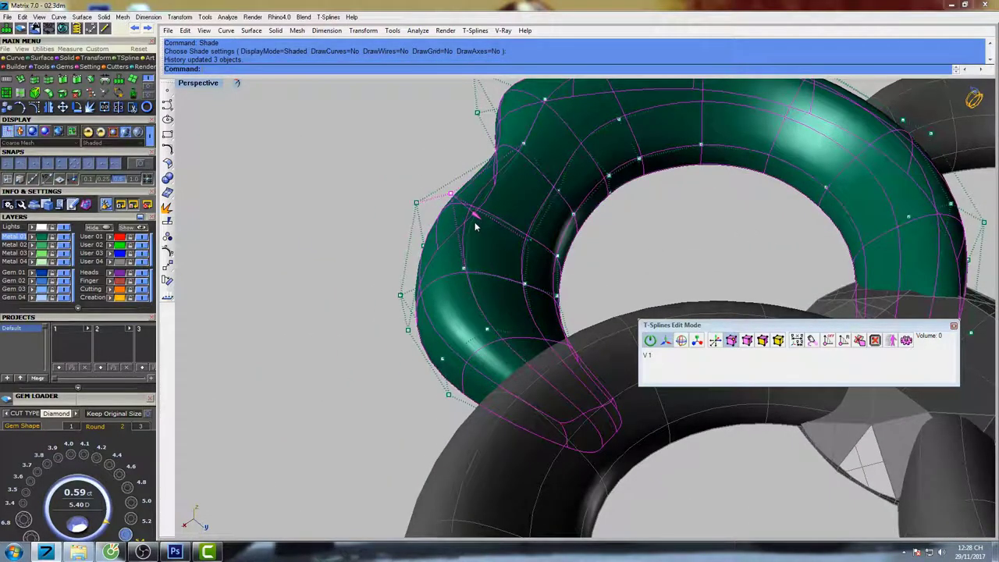
# Move two adjacent upper vertices on the arm that runs under the neighbouring petal toward the outer edge, mainly along X.
pyautogui.moveTo(475, 222); pyautogui.dragTo(508, 240, button='right')
pyautogui.click(502, 238)
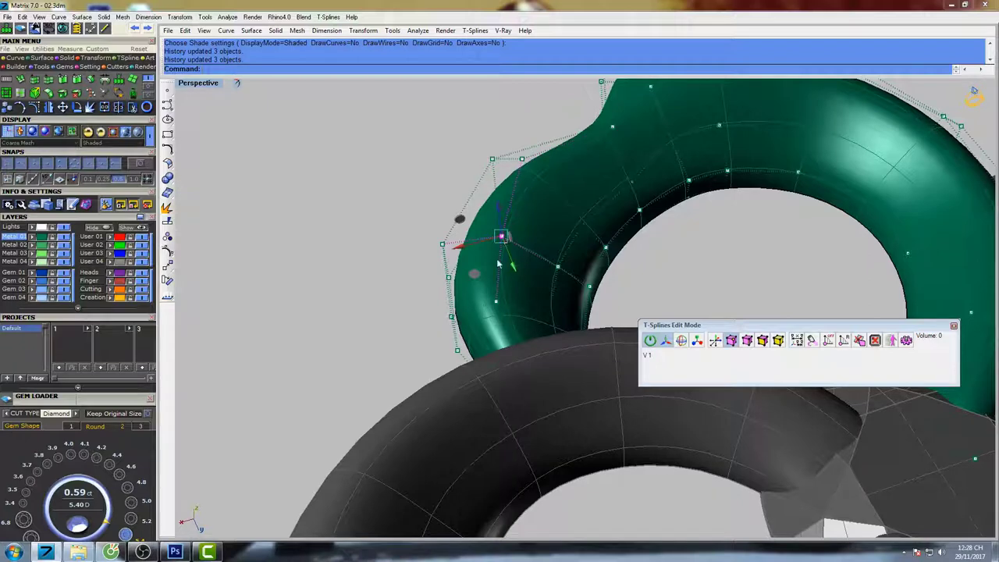
pyautogui.moveTo(469, 249); pyautogui.dragTo(448, 253)
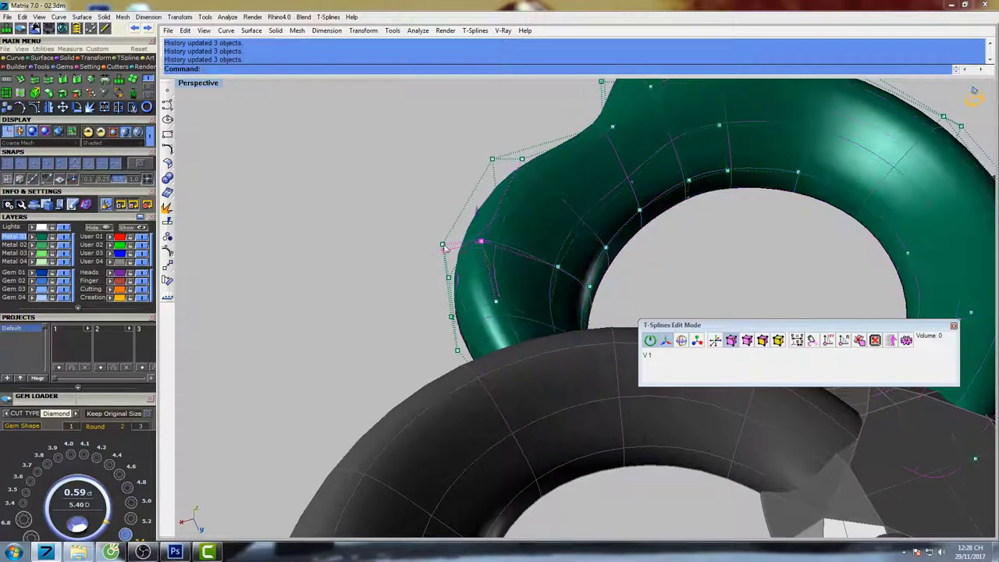
pyautogui.moveTo(494, 274); pyautogui.dragTo(490, 268)
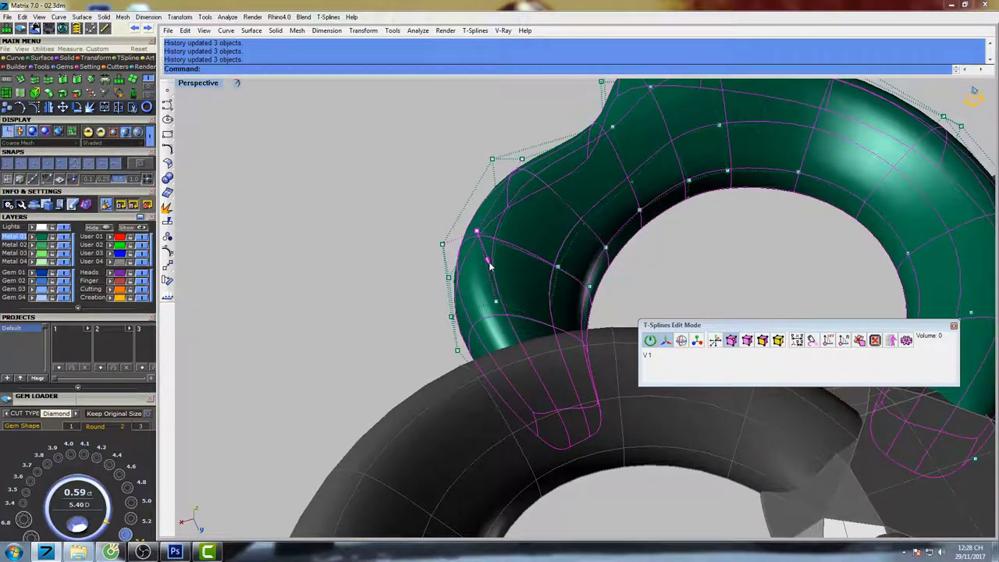
pyautogui.moveTo(490, 267); pyautogui.dragTo(553, 259, button='right')
pyautogui.scroll(4, 518, 252)
pyautogui.click(488, 284)
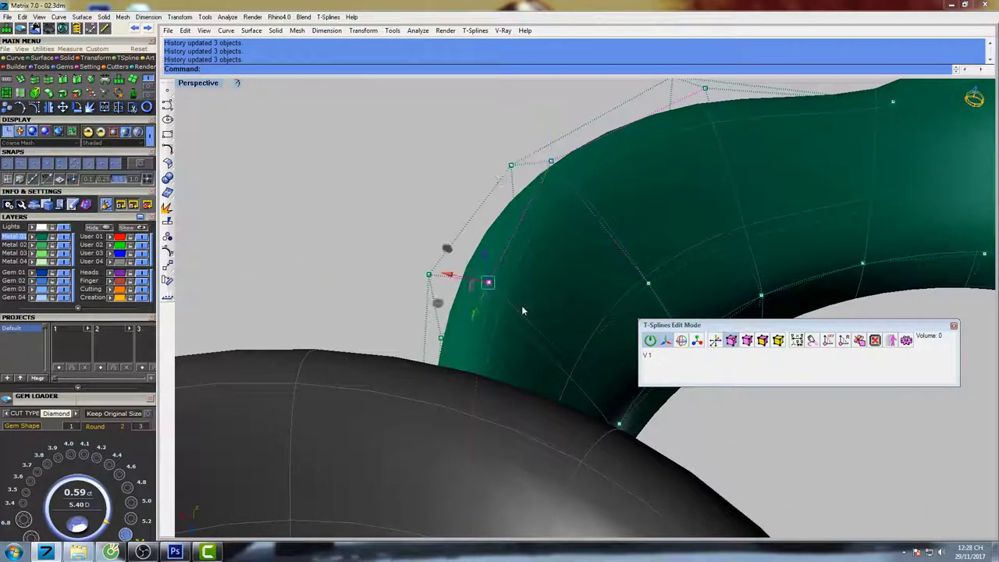
pyautogui.moveTo(454, 277); pyautogui.dragTo(431, 272)
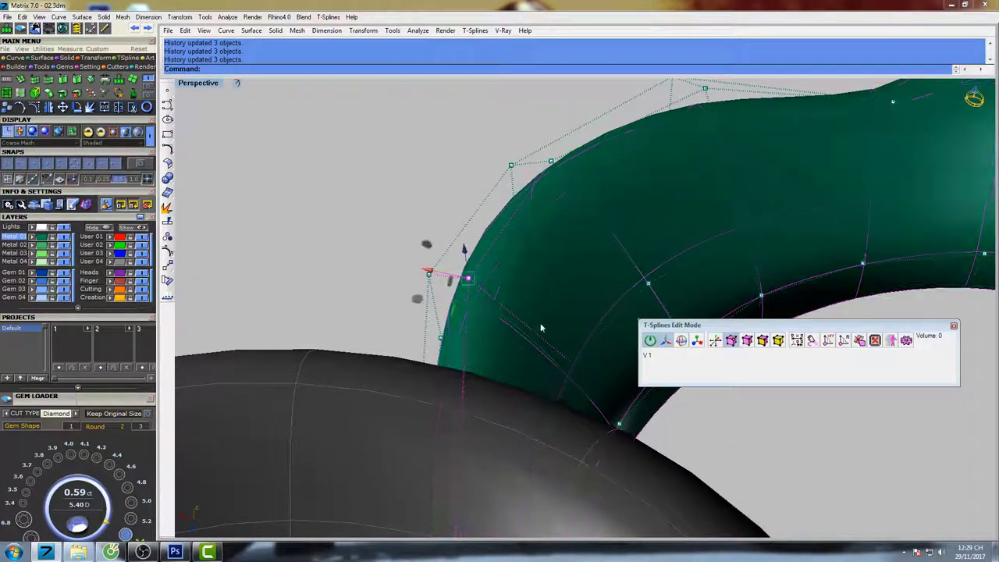
# Examine the reshaped green petal and its upper surface in a shaded preview.
pyautogui.keyDown('shift'); pyautogui.moveTo(540, 323); pyautogui.dragTo(535, 272, button='right'); pyautogui.keyUp('shift')
pyautogui.click(609, 193)
pyautogui.scroll(-5, 608, 195)
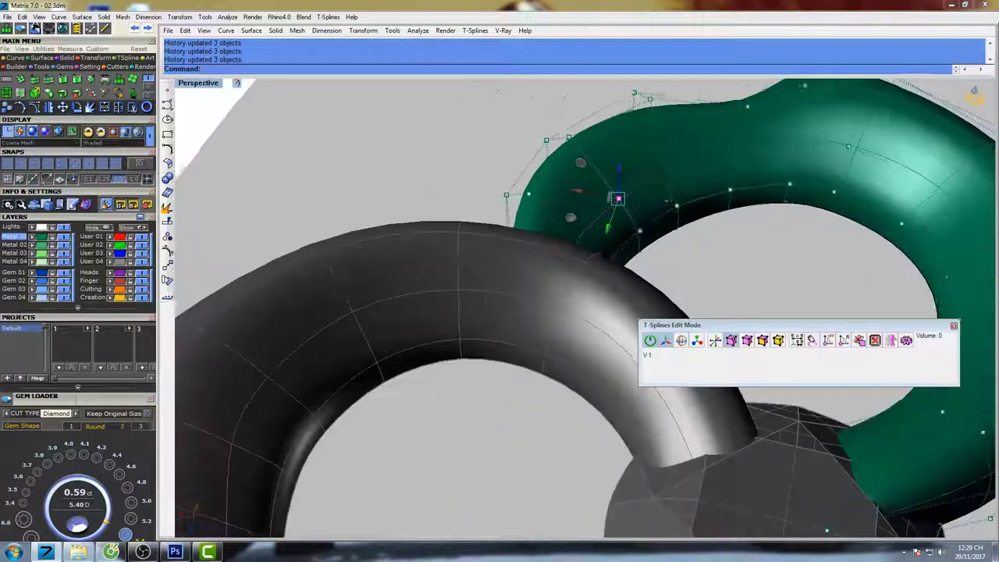
pyautogui.moveTo(613, 205)
pyautogui.mouseDown(button='right')
pyautogui.moveTo(645, 270)
pyautogui.moveTo(661, 247)
pyautogui.moveTo(647, 263)
pyautogui.moveTo(604, 256)
pyautogui.moveTo(634, 228)
pyautogui.moveTo(625, 232)
pyautogui.mouseUp(button='right')
pyautogui.write('s')
pyautogui.press('Return')
pyautogui.scroll(-7, 609, 239)
pyautogui.scroll(6, 601, 267)
pyautogui.moveTo(550, 229); pyautogui.dragTo(558, 273, button='right')
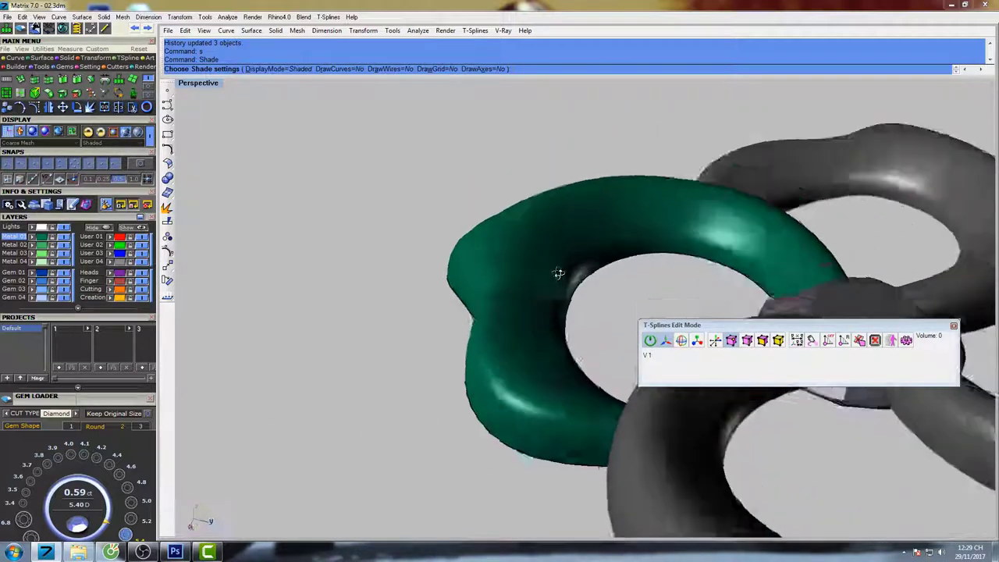
pyautogui.press('Escape')
# Fine-tune the middle vertex beside the pointed lobe and move the two upper vertices near it outward along Y.
pyautogui.scroll(4, 531, 250)
pyautogui.click(544, 248)
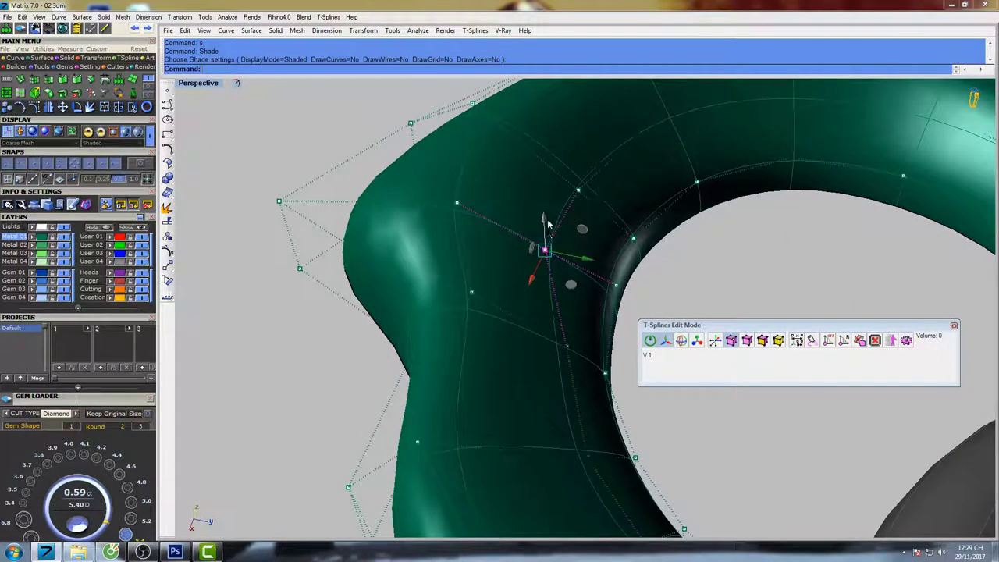
pyautogui.click(457, 204)
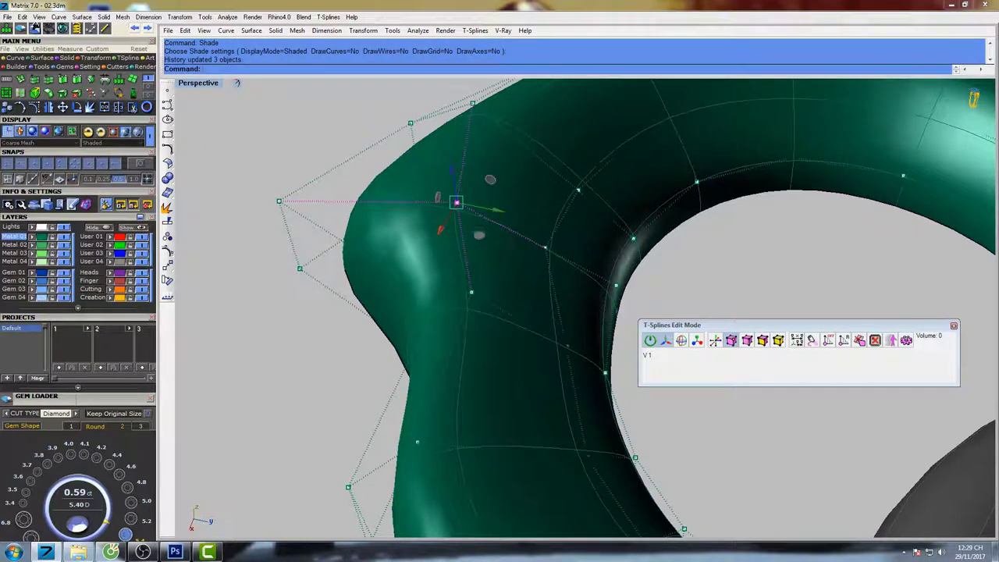
pyautogui.moveTo(498, 211); pyautogui.dragTo(442, 201)
pyautogui.click(471, 292)
pyautogui.moveTo(510, 300); pyautogui.dragTo(499, 298)
# Check the widened upper surface around the petal's lobe in a shaded preview from several angles.
pyautogui.scroll(-2, 499, 298)
pyautogui.scroll(-6, 497, 299)
pyautogui.write('s')
pyautogui.press('Return')
pyautogui.moveTo(498, 301); pyautogui.dragTo(517, 293, button='right')
pyautogui.scroll(8, 451, 301)
pyautogui.moveTo(450, 301); pyautogui.dragTo(438, 301, button='right')
pyautogui.press('Escape')
# Move the upper vertex next to the petal's tip outward along Y and check the curvature in a shaded preview.
pyautogui.scroll(4, 433, 292)
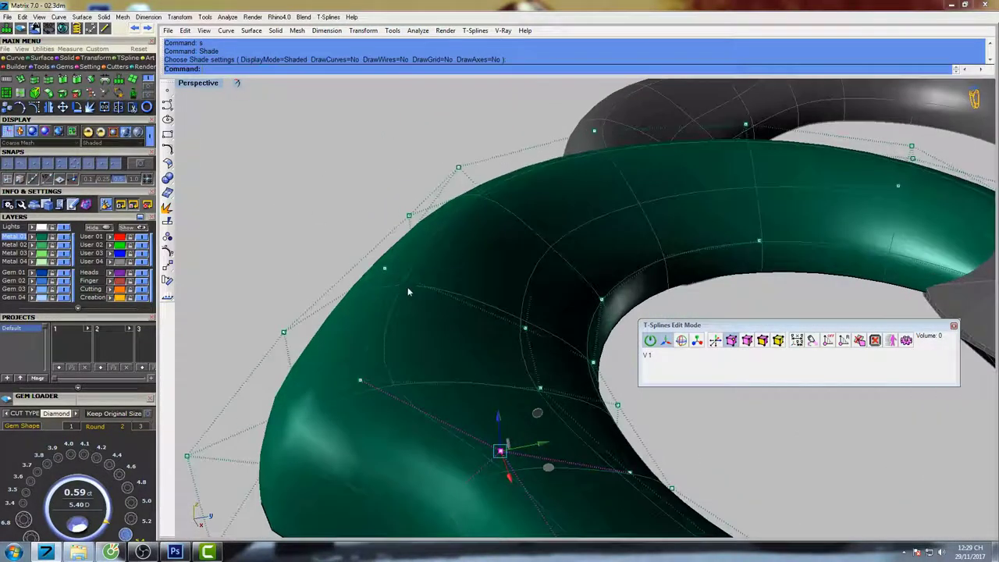
pyautogui.moveTo(388, 266); pyautogui.dragTo(477, 298, button='right')
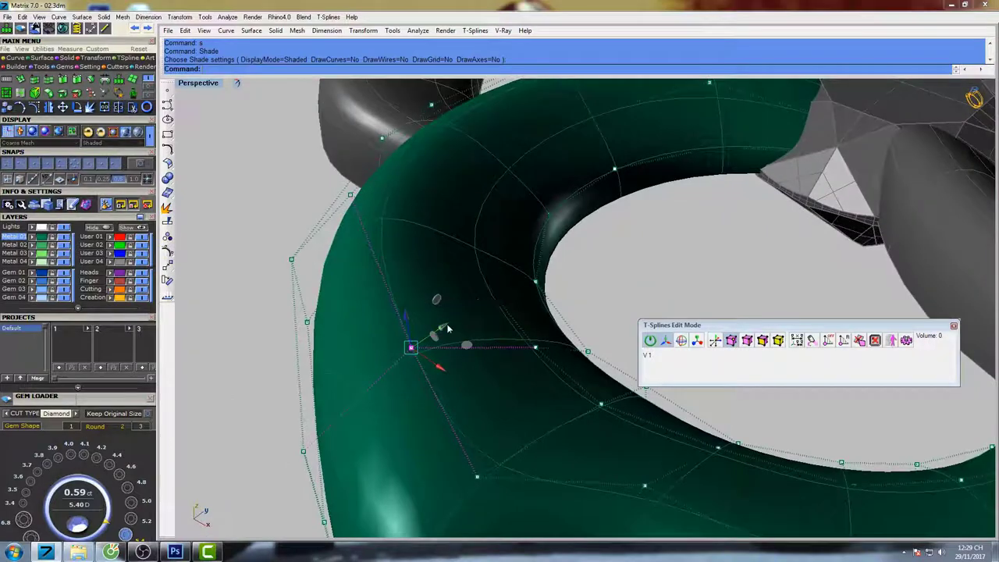
pyautogui.moveTo(448, 326); pyautogui.dragTo(412, 337)
pyautogui.scroll(-7, 412, 337)
pyautogui.press('Return')
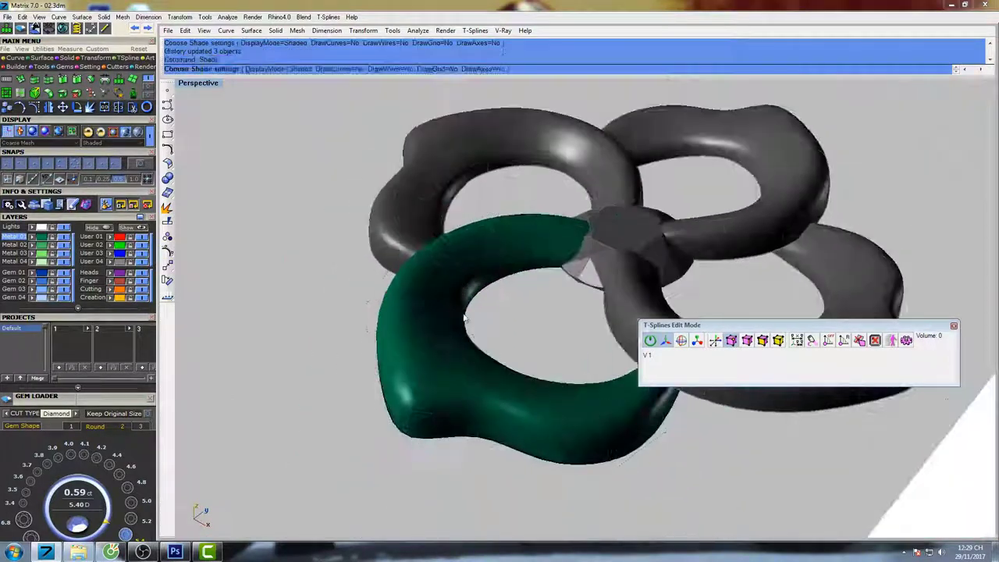
pyautogui.moveTo(465, 319); pyautogui.dragTo(531, 306, button='right')
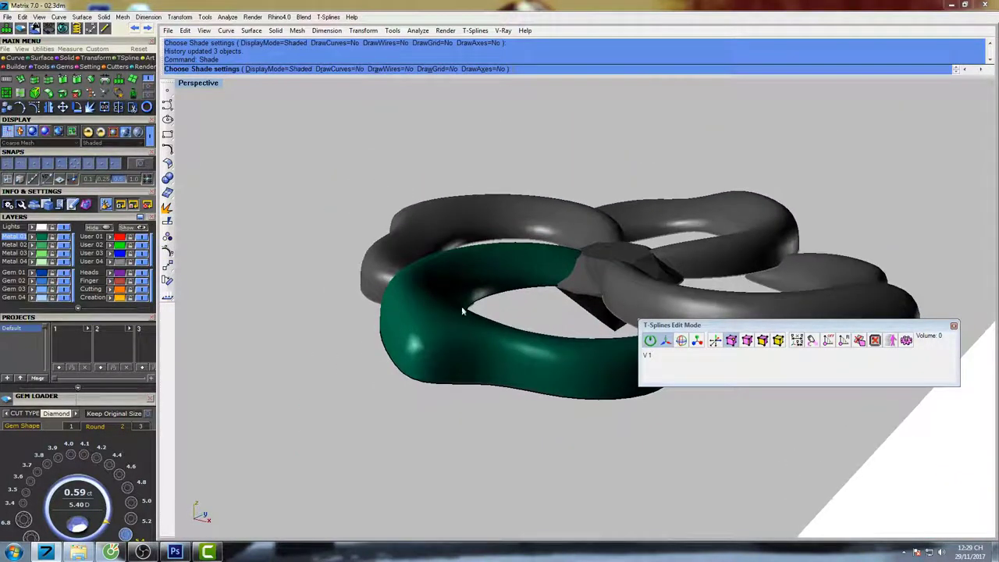
pyautogui.scroll(5, 437, 304)
pyautogui.press('Return')
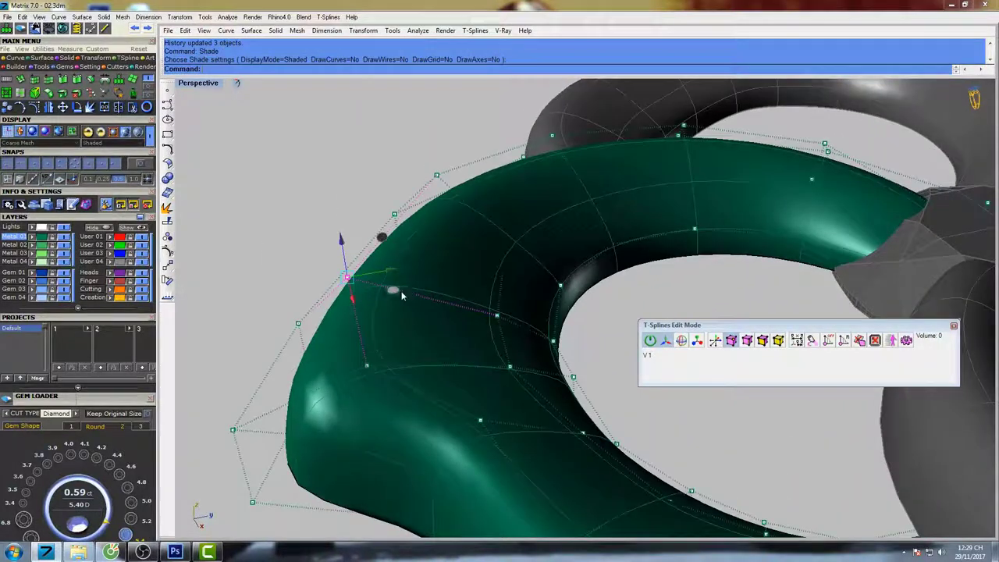
# Shift the two upper vertices beside the petal's tip closer to the outline, finishing their placement in a maximized Top view.
pyautogui.moveTo(396, 277); pyautogui.dragTo(340, 210)
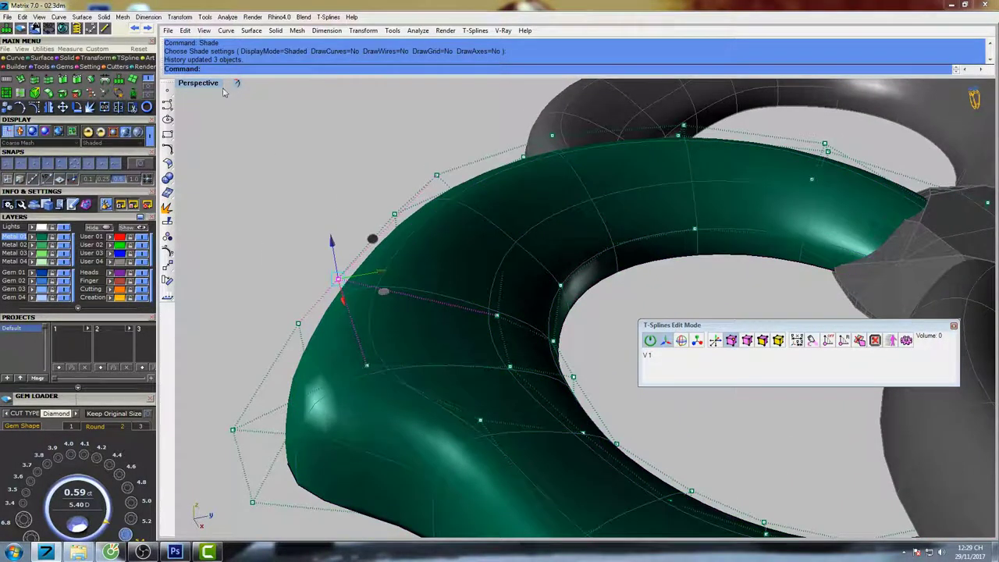
pyautogui.doubleClick(207, 84)
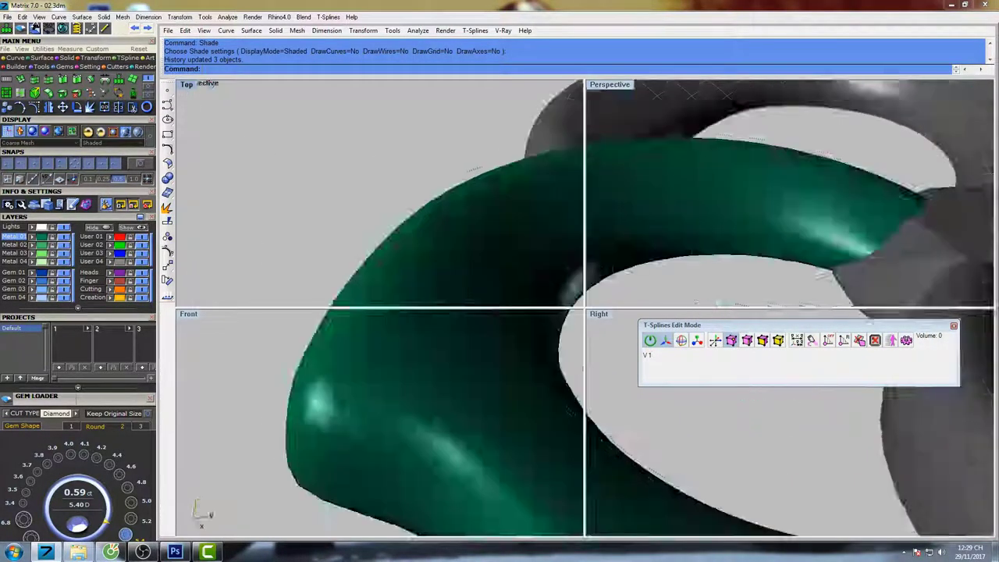
pyautogui.doubleClick(195, 84)
pyautogui.scroll(8, 484, 312)
pyautogui.moveTo(545, 475); pyautogui.dragTo(410, 289, button='right')
pyautogui.scroll(8, 411, 299)
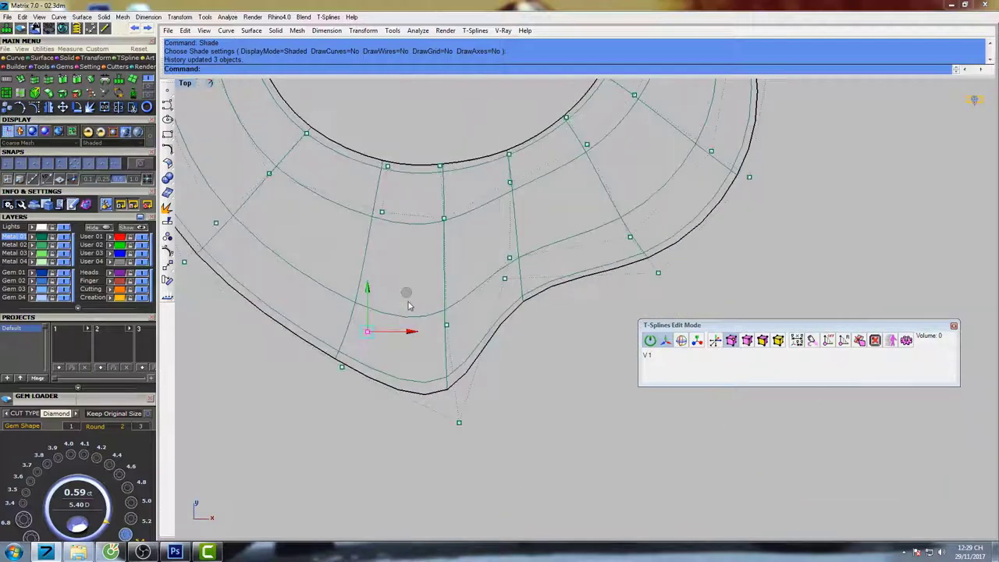
pyautogui.moveTo(403, 296); pyautogui.dragTo(387, 301)
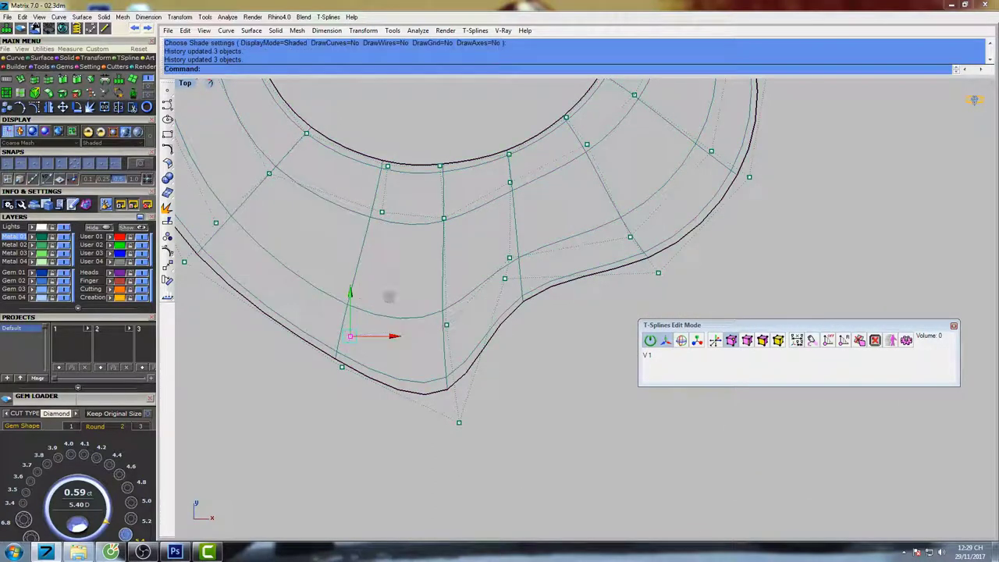
pyautogui.moveTo(440, 338); pyautogui.dragTo(484, 301)
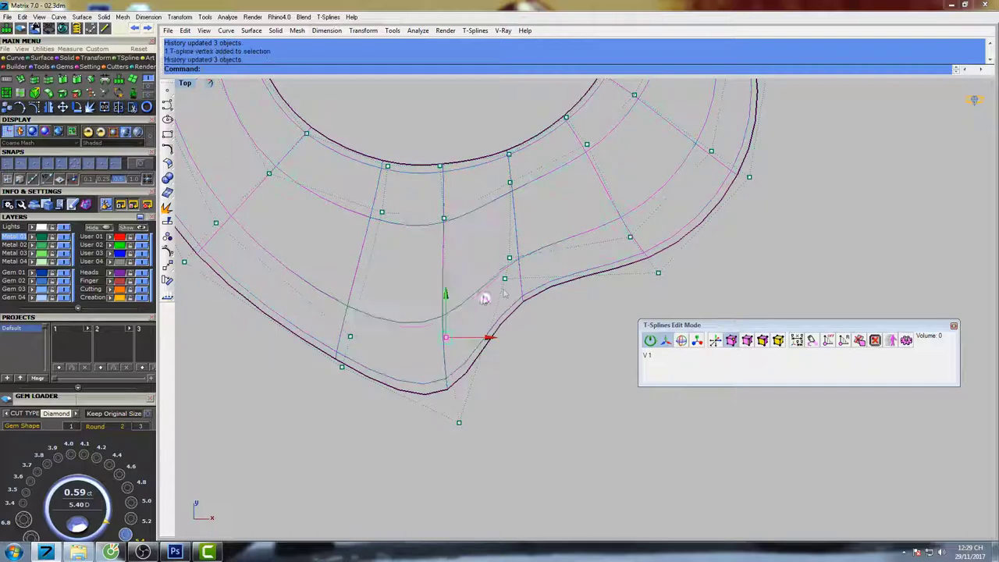
# Move the upper-surface vertices along the petal's notched side outward in the Top view, up to its free end.
pyautogui.moveTo(634, 236); pyautogui.dragTo(568, 270, button='right')
pyautogui.moveTo(553, 279); pyautogui.dragTo(577, 267)
pyautogui.moveTo(605, 233); pyautogui.dragTo(612, 242)
pyautogui.moveTo(620, 220); pyautogui.dragTo(600, 271, button='right')
pyautogui.moveTo(607, 253); pyautogui.dragTo(637, 234)
pyautogui.moveTo(662, 197); pyautogui.dragTo(674, 203)
pyautogui.moveTo(648, 189); pyautogui.dragTo(621, 299, button='right')
pyautogui.moveTo(602, 266); pyautogui.dragTo(665, 205)
# Move the two upper-surface vertices on the lower part of the petal's smooth side outward toward the outline in the Top view.
pyautogui.scroll(-6, 629, 233)
pyautogui.moveTo(443, 268); pyautogui.dragTo(508, 265, button='right')
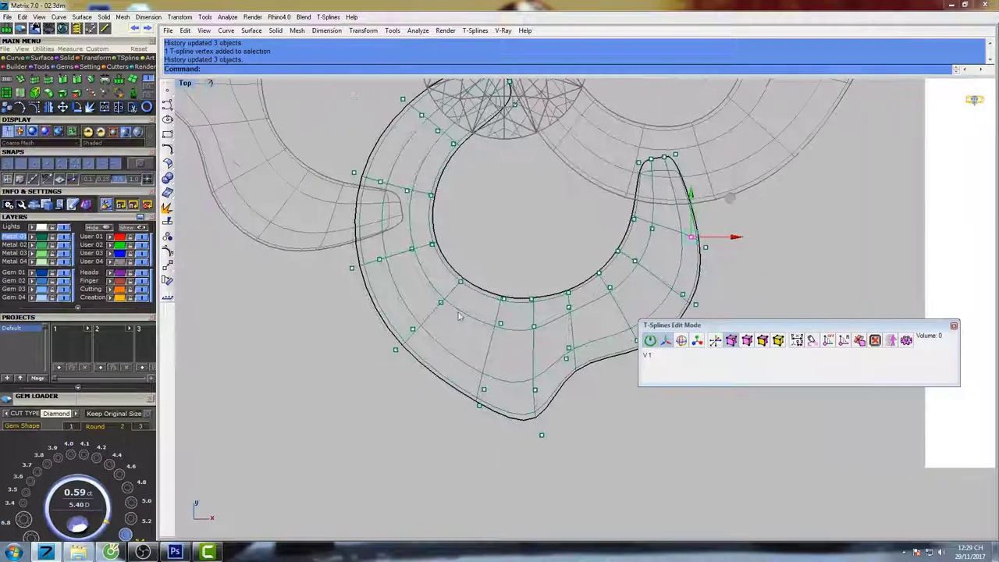
pyautogui.scroll(4, 423, 334)
pyautogui.moveTo(387, 342); pyautogui.dragTo(434, 293)
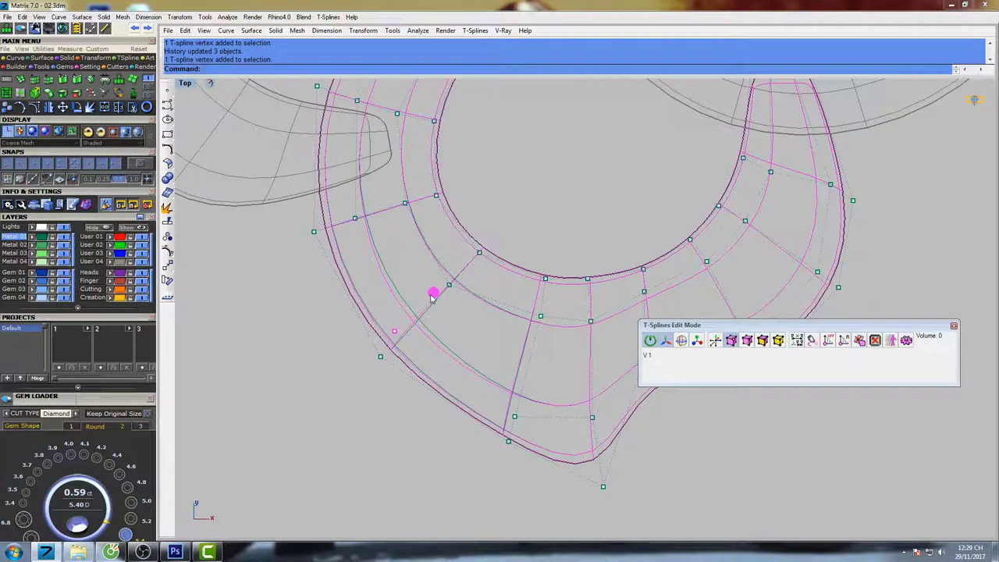
pyautogui.click(356, 219)
pyautogui.moveTo(394, 180); pyautogui.dragTo(386, 182)
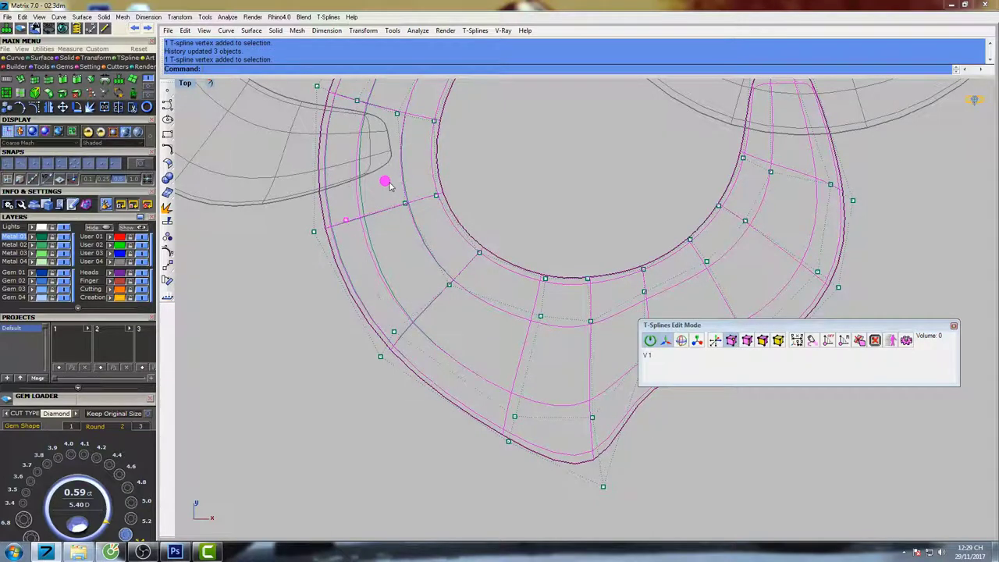
# Move the upper-surface vertex above the neighbouring petal's overlapping end outward to sit near the green petal's outline.
pyautogui.moveTo(385, 181); pyautogui.dragTo(386, 326, button='right')
pyautogui.moveTo(349, 257); pyautogui.dragTo(369, 237)
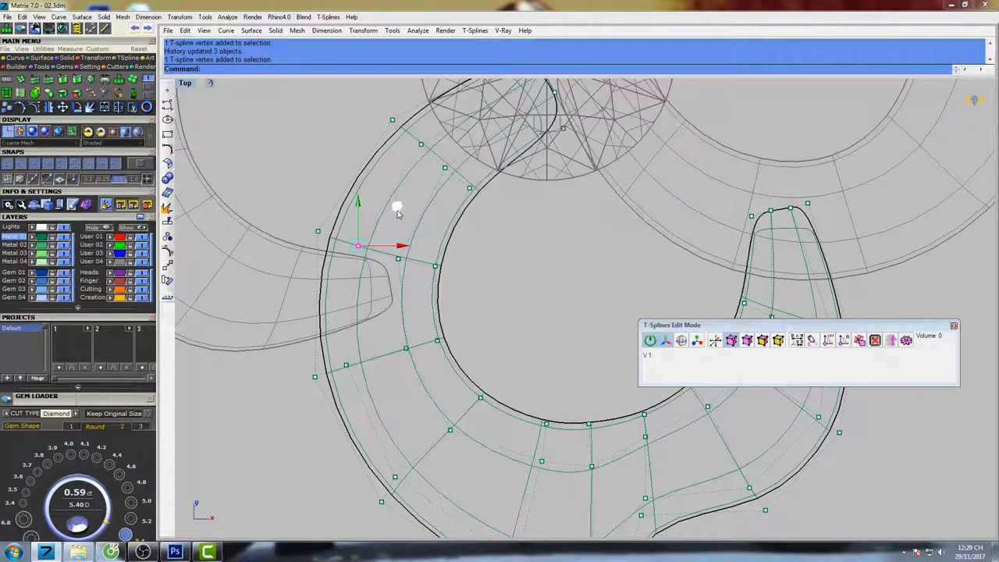
pyautogui.click(386, 204)
pyautogui.moveTo(380, 201); pyautogui.dragTo(379, 200)
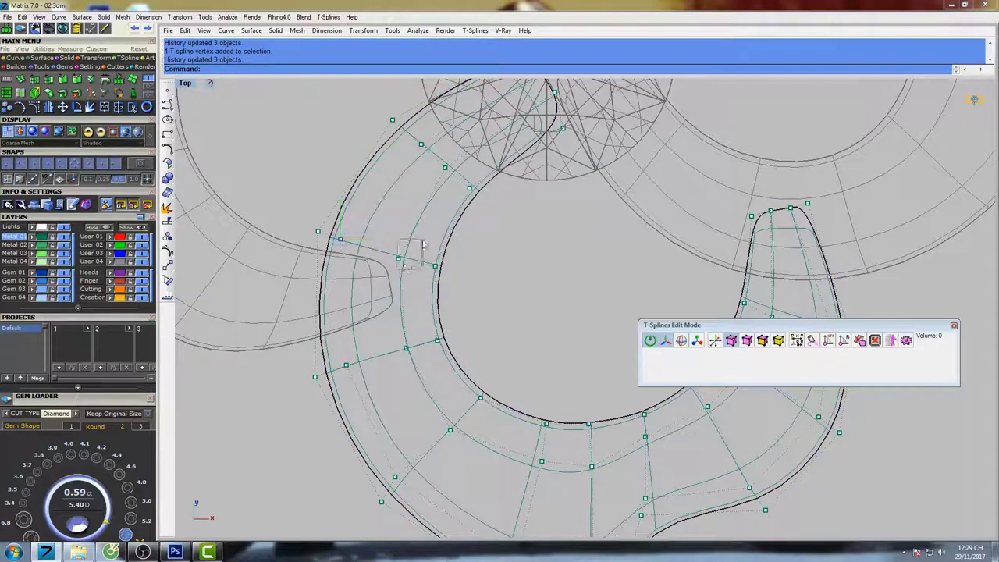
# Shift the upper-surface vertex on the green petal's outer side just below its tip closer to the outline.
pyautogui.moveTo(423, 244); pyautogui.dragTo(424, 241)
pyautogui.moveTo(435, 174); pyautogui.dragTo(420, 247, button='right')
pyautogui.moveTo(395, 231); pyautogui.dragTo(428, 204)
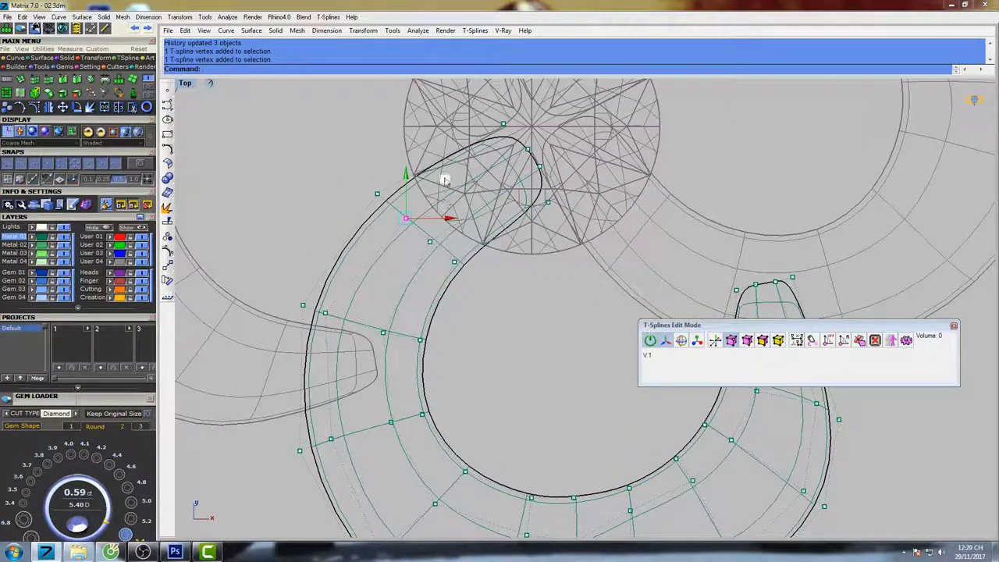
# Move the vertices around the petal's tip over the center gem slightly outward in the Top view.
pyautogui.scroll(5, 469, 195)
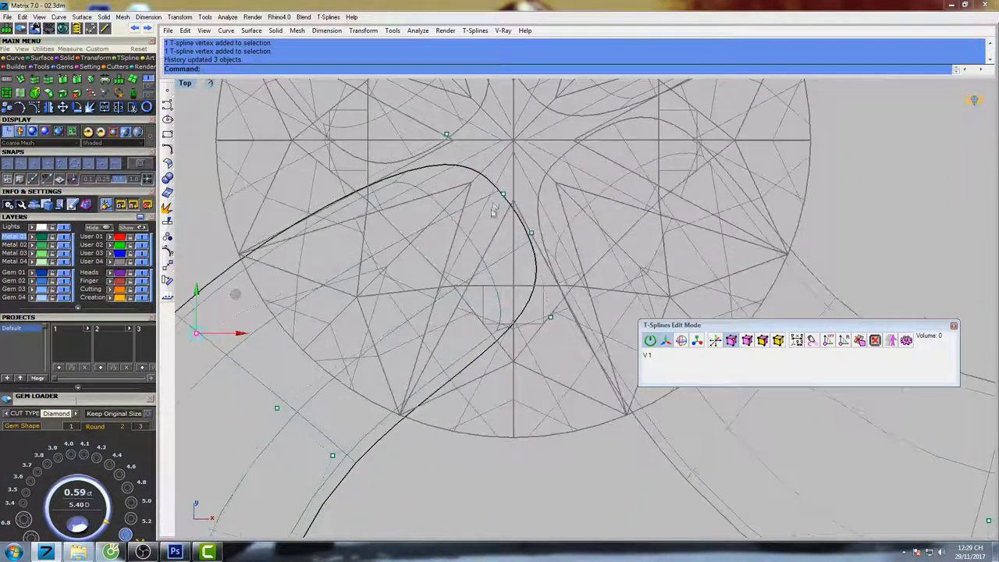
pyautogui.moveTo(493, 207); pyautogui.dragTo(524, 144)
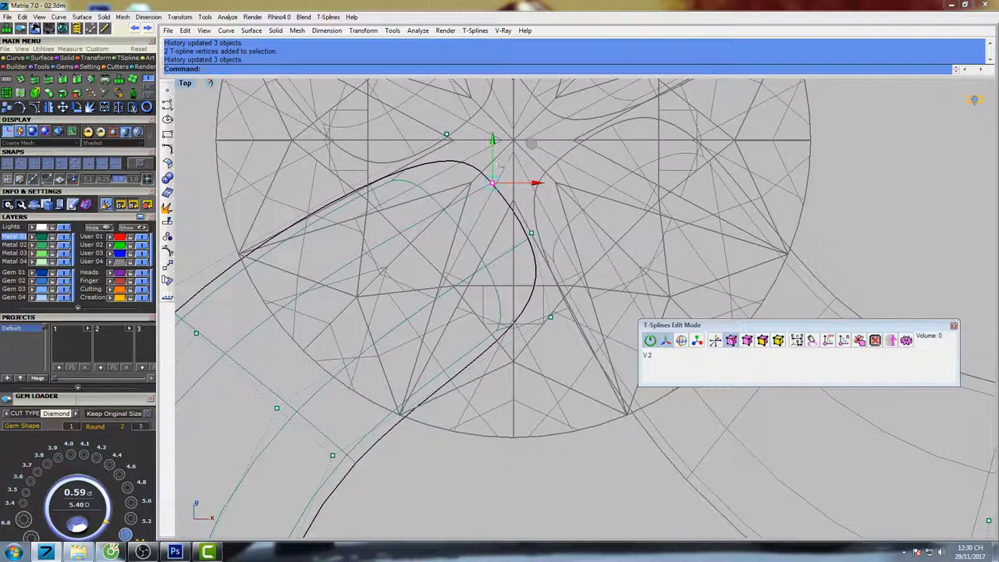
pyautogui.scroll(-2, 484, 165)
pyautogui.moveTo(436, 157); pyautogui.dragTo(494, 107)
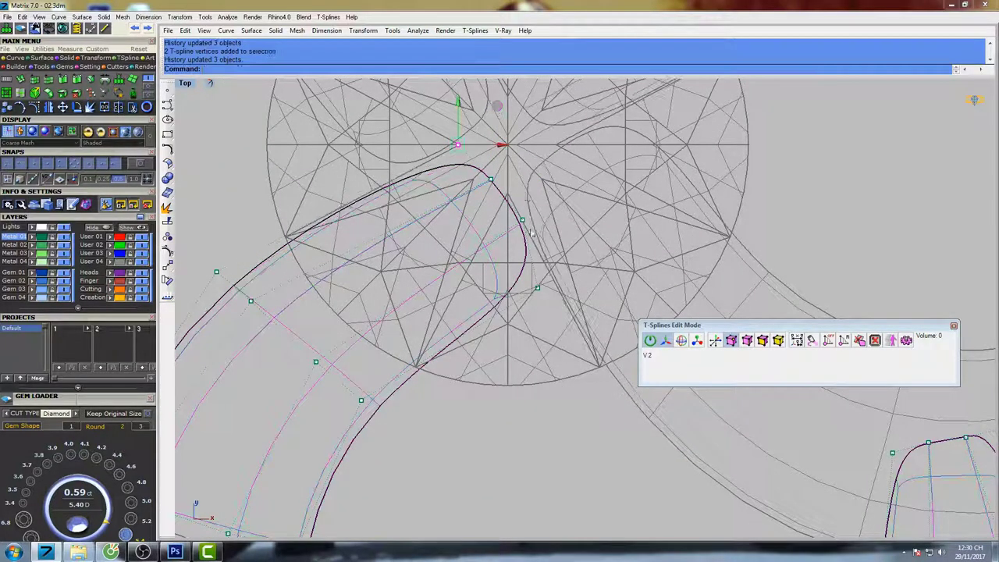
pyautogui.moveTo(515, 237); pyautogui.dragTo(564, 192)
pyautogui.scroll(-4, 533, 244)
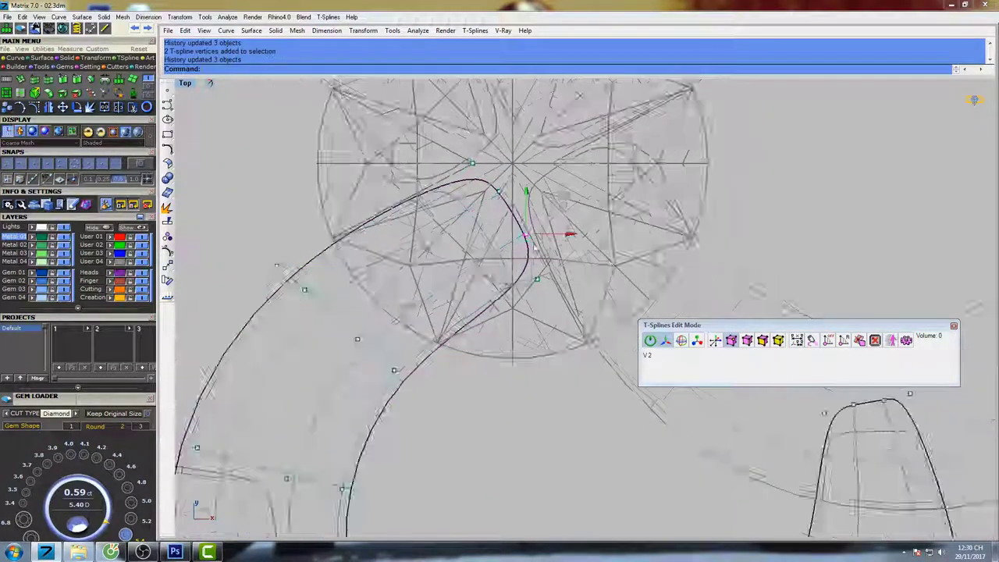
# Move the middle-row vertices on the petal's arm below the tip closer to the inner edge.
pyautogui.click(391, 322)
pyautogui.moveTo(428, 284); pyautogui.dragTo(434, 288)
pyautogui.moveTo(418, 371); pyautogui.dragTo(480, 227, button='right')
pyautogui.click(395, 291)
pyautogui.moveTo(433, 255); pyautogui.dragTo(442, 255)
pyautogui.moveTo(405, 392); pyautogui.dragTo(442, 288, button='right')
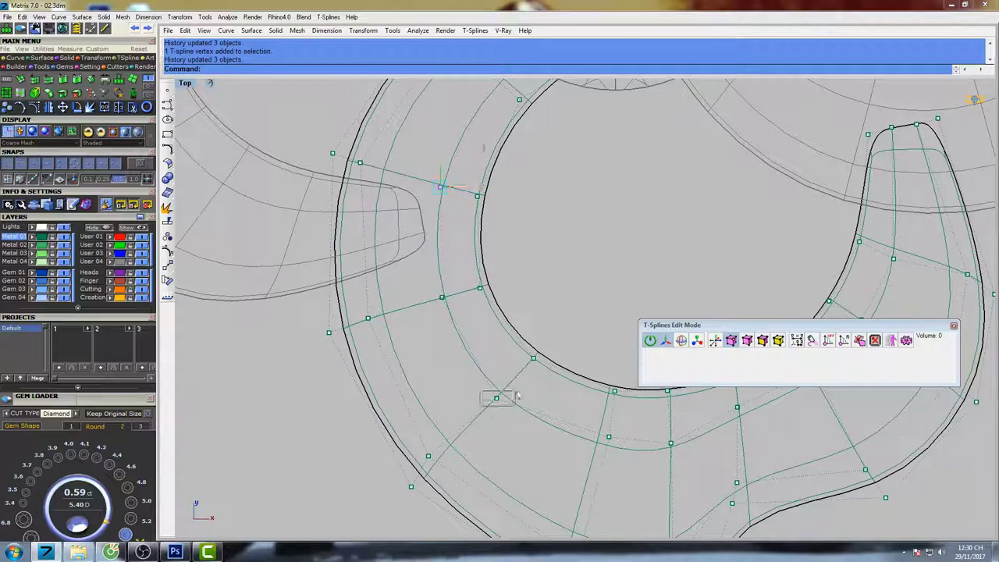
# Move the middle-row vertices around the lower bend of the petal closer to its inner edge.
pyautogui.moveTo(516, 394); pyautogui.dragTo(517, 388)
pyautogui.moveTo(517, 386); pyautogui.dragTo(467, 300, button='right')
pyautogui.moveTo(486, 277); pyautogui.dragTo(493, 272)
pyautogui.moveTo(508, 301); pyautogui.dragTo(475, 272, button='right')
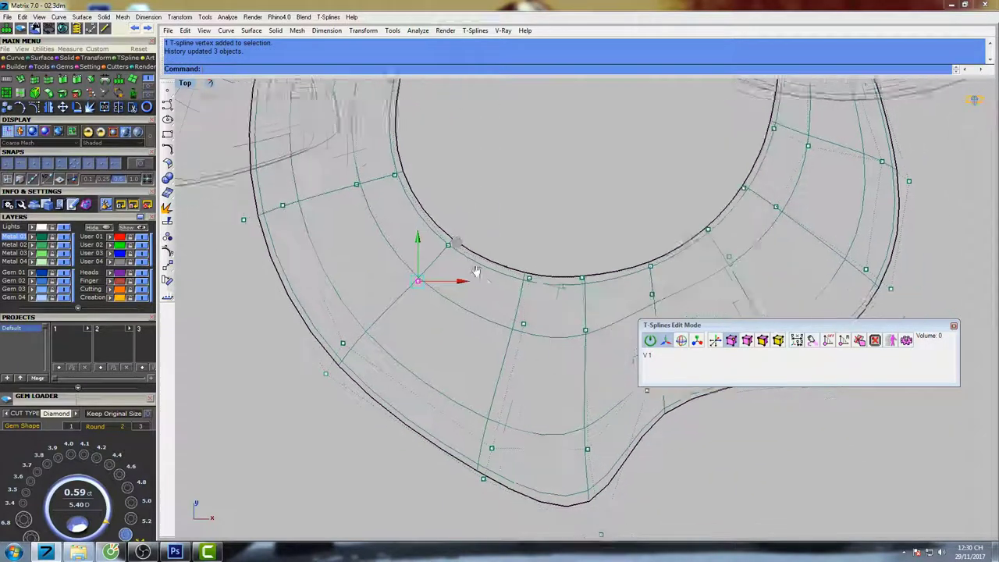
pyautogui.scroll(-6, 474, 263)
pyautogui.scroll(6, 519, 317)
pyautogui.click(517, 234)
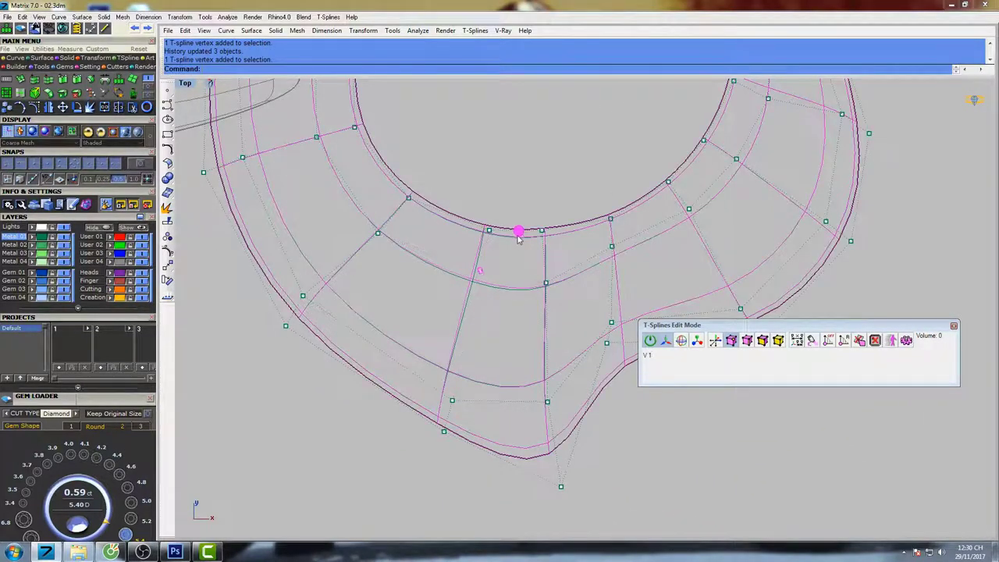
pyautogui.moveTo(569, 281); pyautogui.dragTo(464, 281, button='right')
pyautogui.moveTo(622, 245); pyautogui.dragTo(575, 256, button='right')
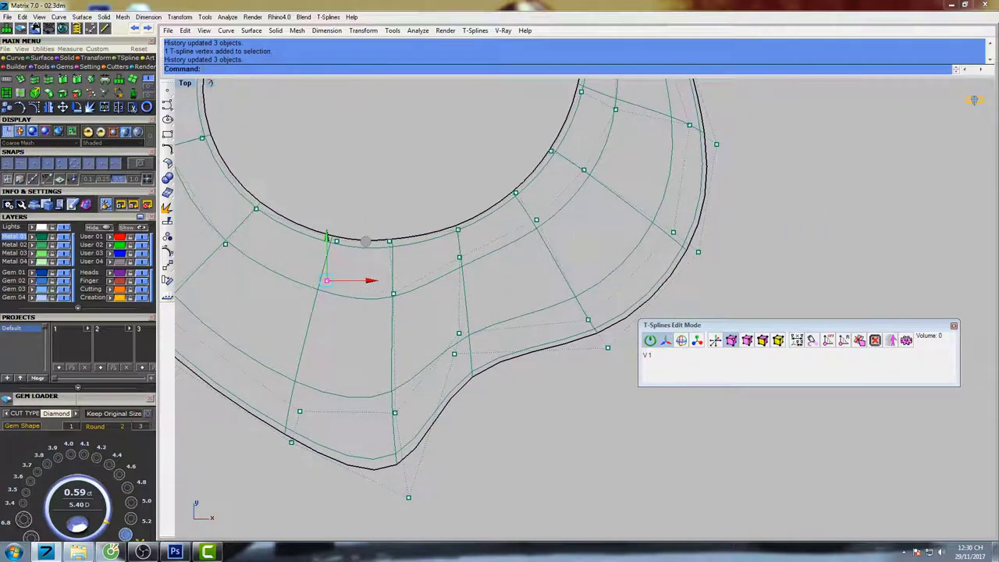
# Preview the reshaped petal in the Shaded display and compare it with the other petals.
pyautogui.scroll(-6, 577, 233)
pyautogui.scroll(-2, 606, 239)
pyautogui.write('s')
pyautogui.press('Return')
pyautogui.scroll(-3, 549, 254)
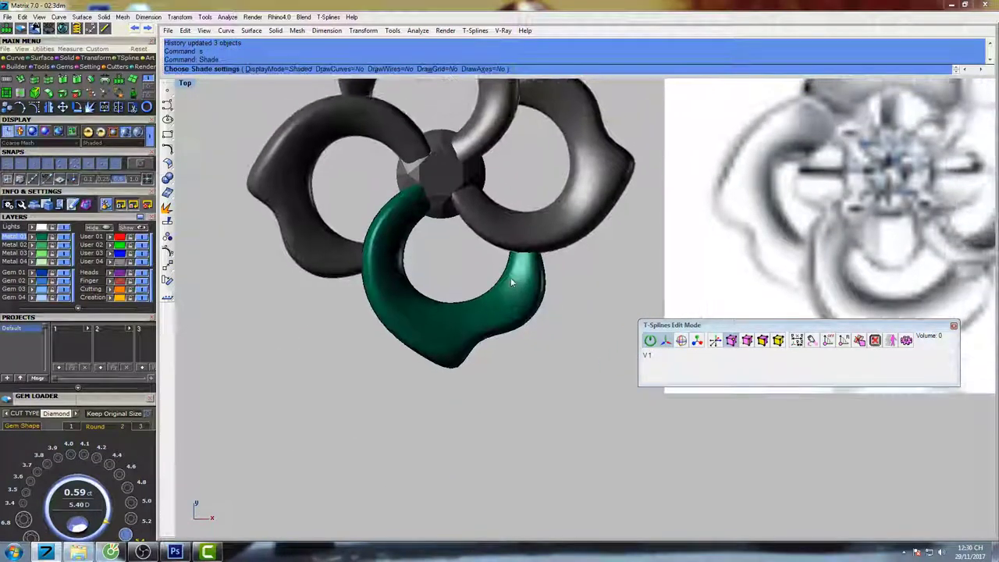
pyautogui.moveTo(549, 254); pyautogui.dragTo(402, 274, button='right')
pyautogui.press('Escape')
pyautogui.moveTo(413, 147); pyautogui.dragTo(488, 179, button='right')
pyautogui.press('Escape')
# Examine the pendant reference photo, then nudge it in 3.000 increments toward negative X until it is centered behind the flower model.
pyautogui.click(778, 341)
pyautogui.moveTo(597, 219); pyautogui.dragTo(549, 209, button='right')
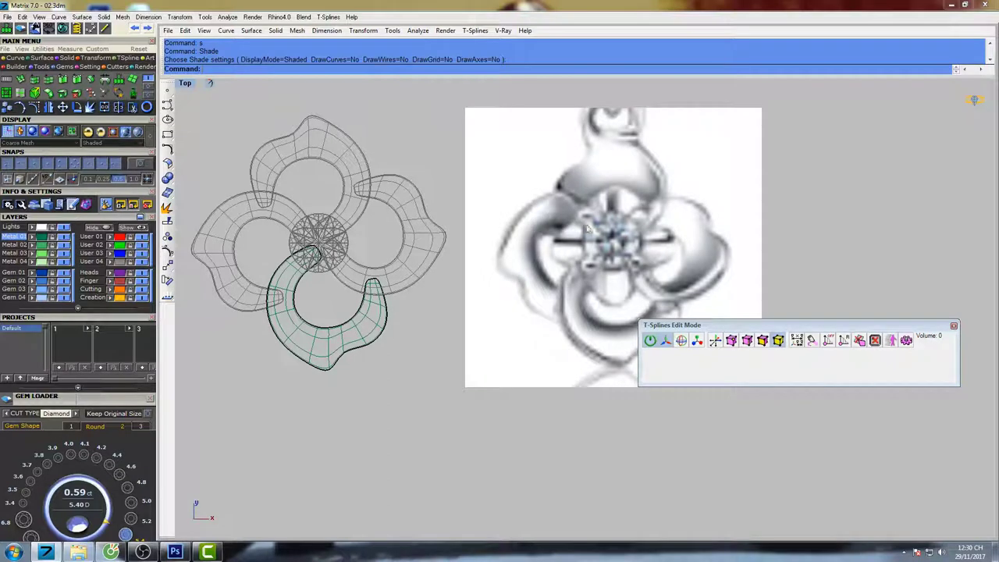
pyautogui.scroll(-4, 593, 217)
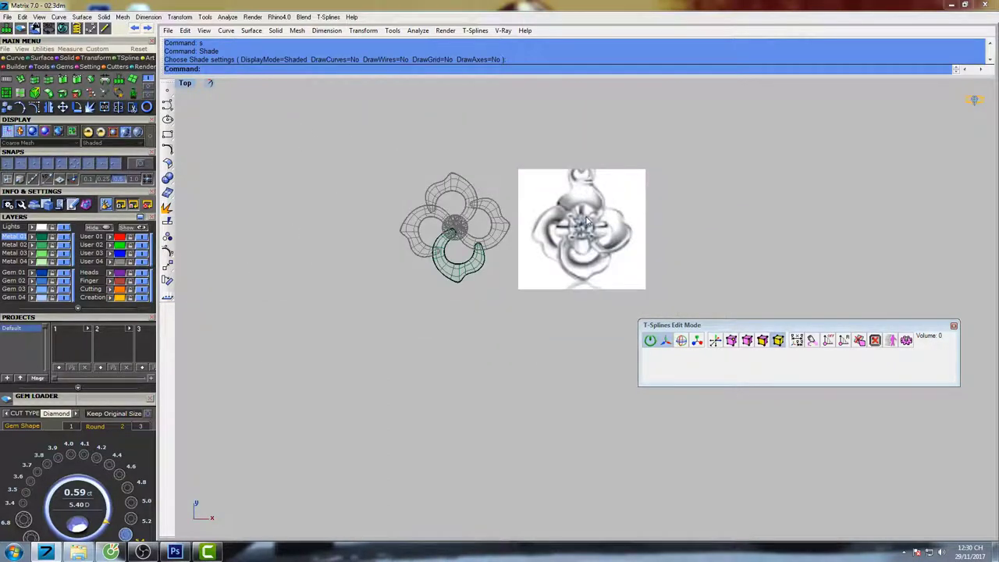
pyautogui.scroll(1, 589, 222)
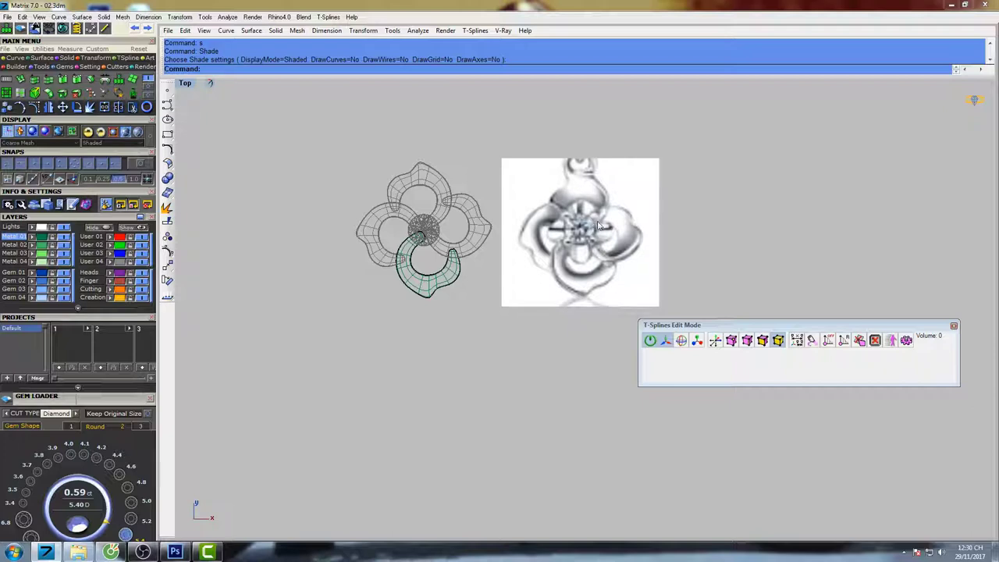
pyautogui.scroll(1, 624, 231)
pyautogui.moveTo(625, 232); pyautogui.dragTo(595, 232, button='right')
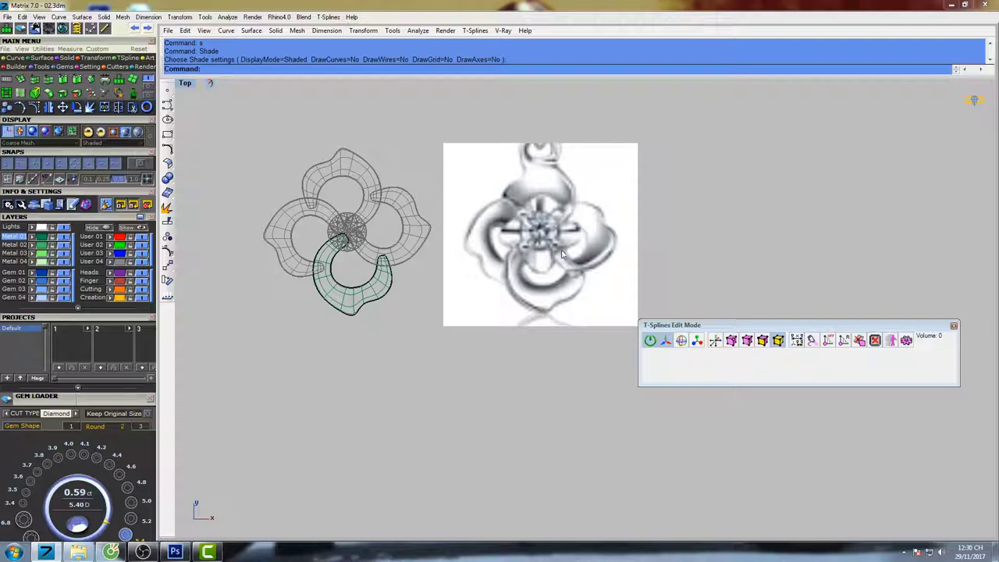
pyautogui.moveTo(561, 254); pyautogui.dragTo(501, 258, button='right')
pyautogui.scroll(4, 490, 261)
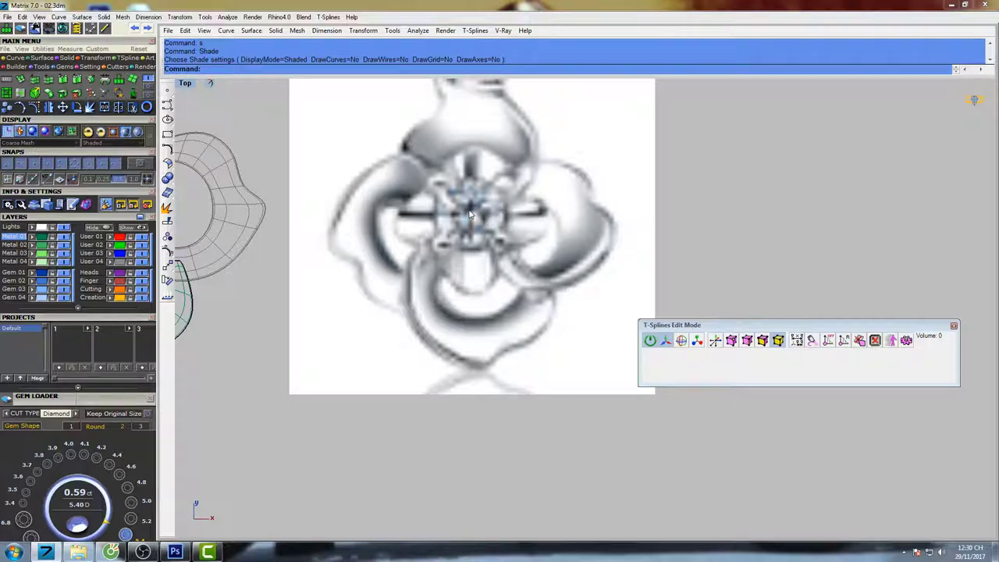
pyautogui.scroll(-3, 470, 215)
pyautogui.moveTo(379, 218); pyautogui.dragTo(412, 228, button='right')
pyautogui.click(520, 245)
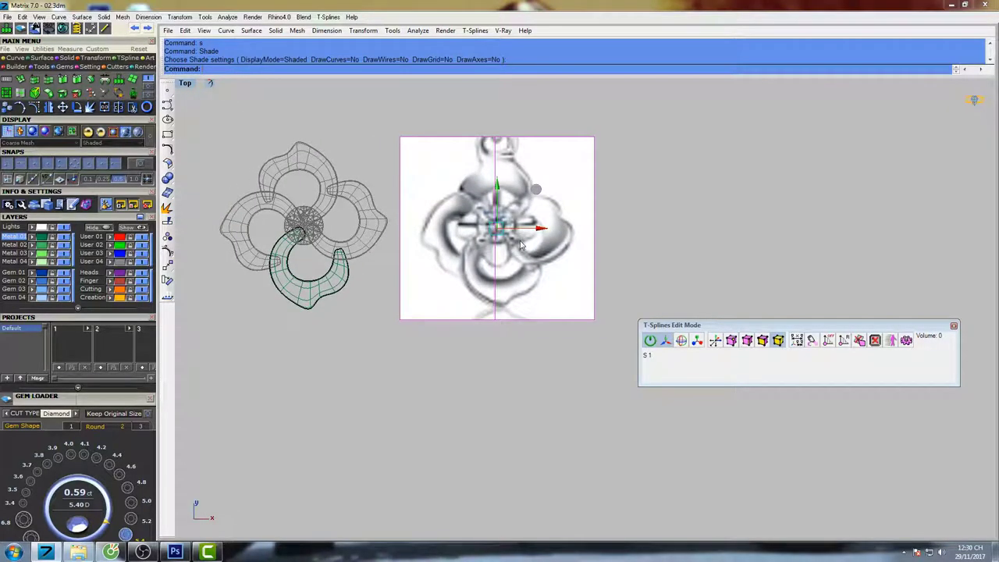
pyautogui.hotkey('alt', 'Left')
pyautogui.hotkey('alt', 'Left')
pyautogui.hotkey('alt', 'Left')
pyautogui.hotkey('alt', 'Left')
pyautogui.hotkey('alt', 'Left')
pyautogui.hotkey('alt', 'Left')
pyautogui.hotkey('alt', 'Left')
pyautogui.hotkey('alt', 'Left')
pyautogui.hotkey('alt', 'Left')
pyautogui.hotkey('alt', 'Left')
pyautogui.hotkey('alt', 'Left')
pyautogui.hotkey('alt', 'Left')
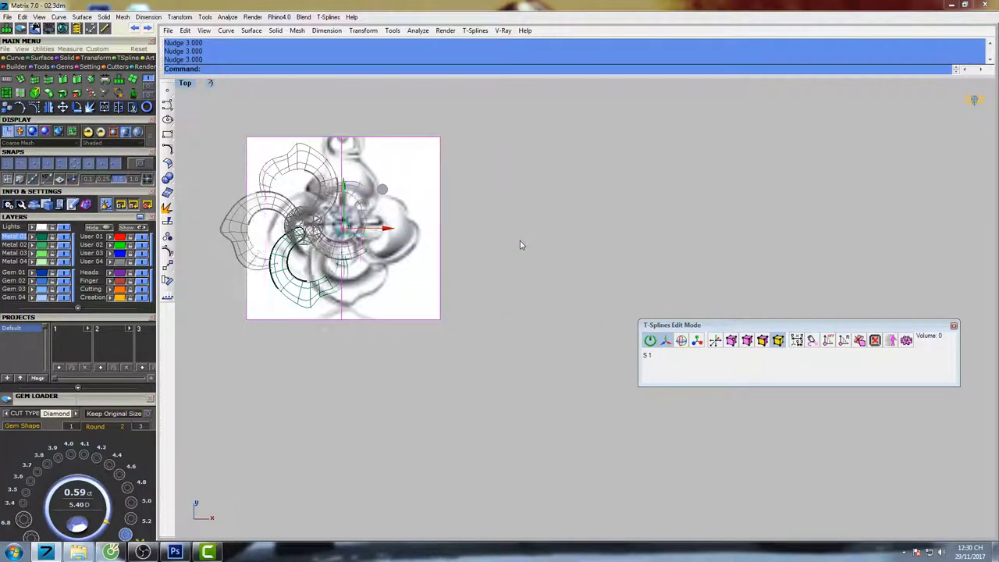
pyautogui.hotkey('alt', 'Left')
pyautogui.hotkey('alt', 'Left')
pyautogui.hotkey('alt', 'Left')
pyautogui.hotkey('alt', 'Left')
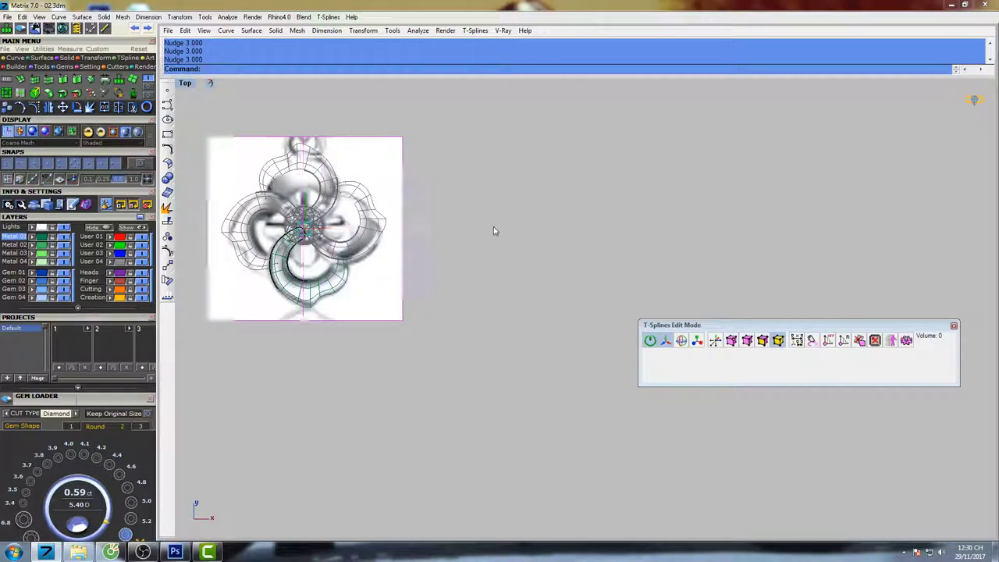
# Lock the green petal in place over the reference photo.
pyautogui.click(345, 283)
pyautogui.click(385, 311)
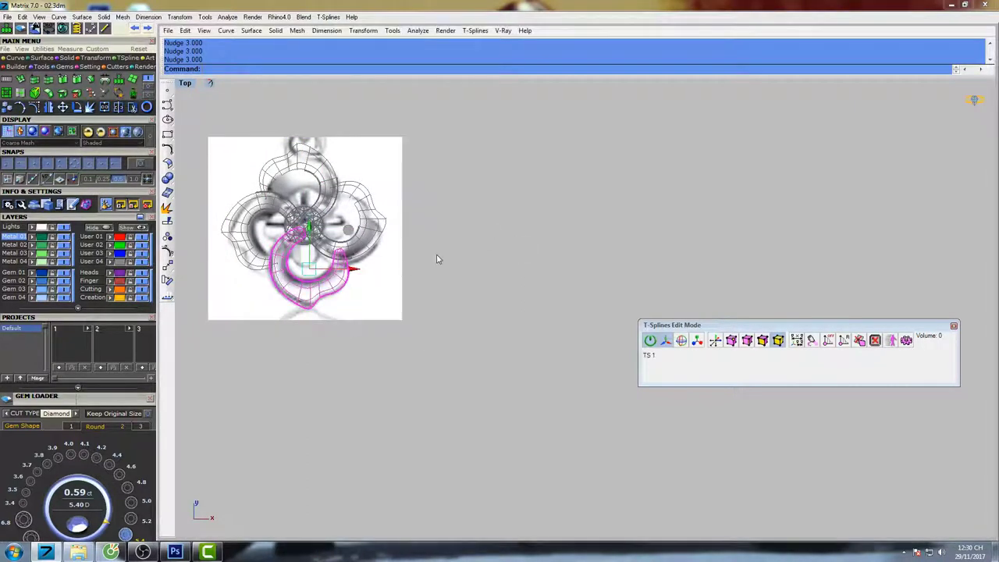
pyautogui.moveTo(437, 257); pyautogui.dragTo(480, 297, button='right')
pyautogui.write('ck')
pyautogui.press('Return')
pyautogui.scroll(2, 355, 235)
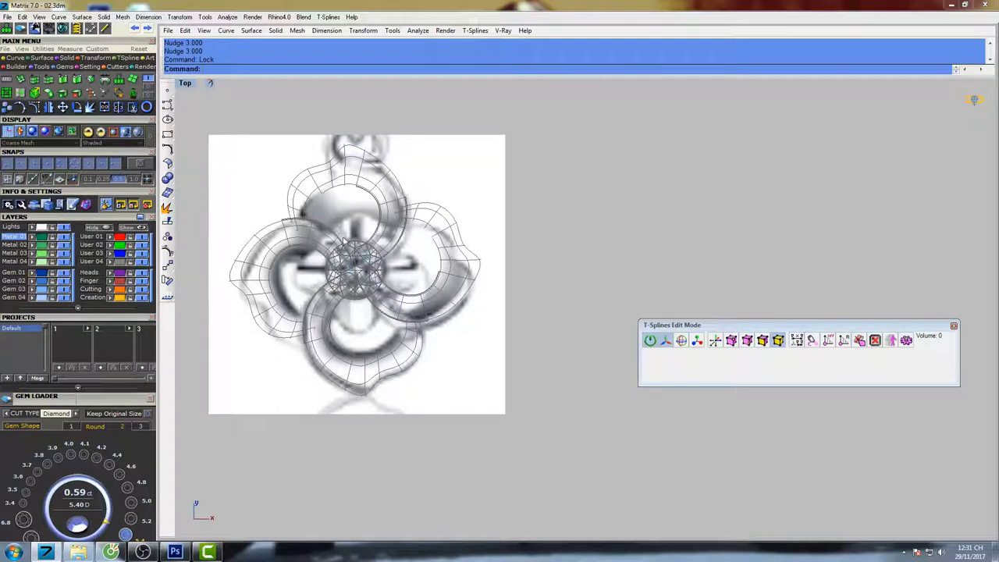
# Append a narrow four-cornered T-spline face above the center gem, over the vertical prong in the reference photo.
pyautogui.click(119, 79)
pyautogui.scroll(3, 370, 238)
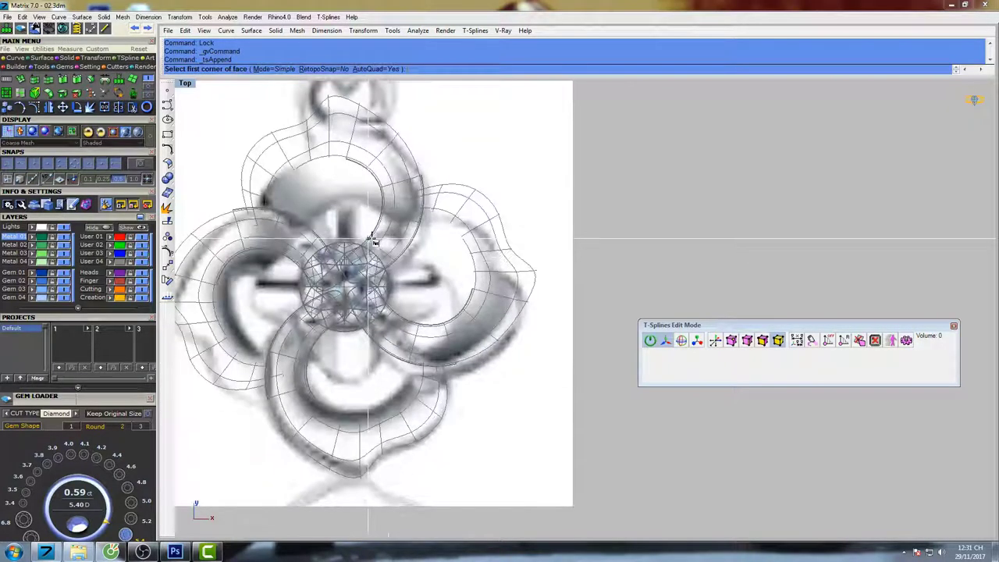
pyautogui.click(348, 195)
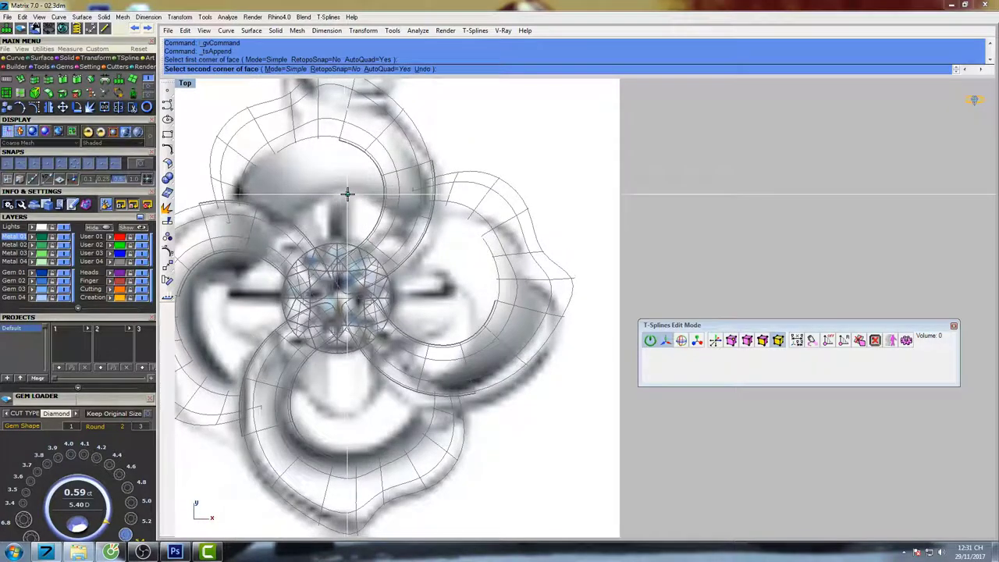
pyautogui.click(352, 217)
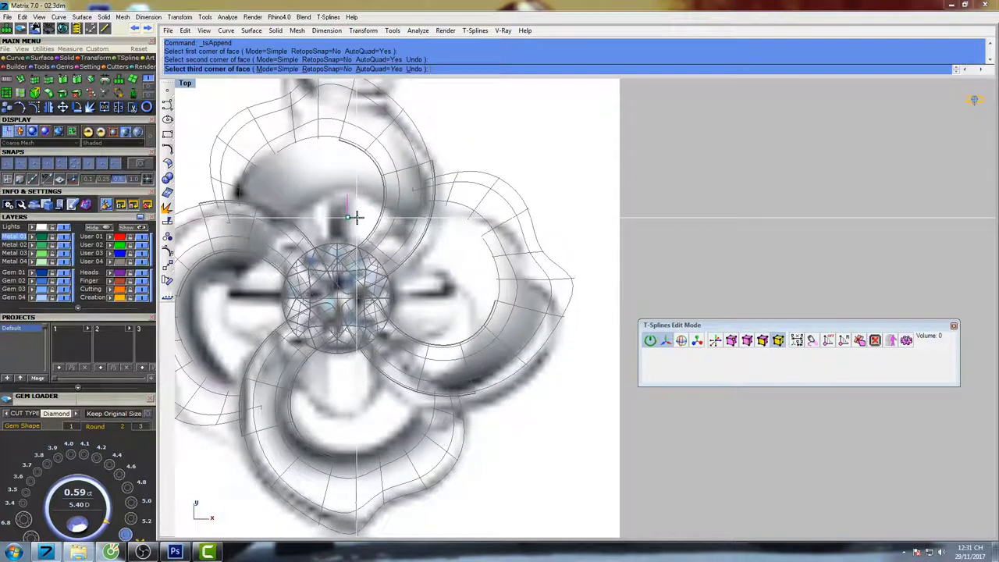
pyautogui.click(357, 217)
pyautogui.click(358, 196)
pyautogui.click(349, 194)
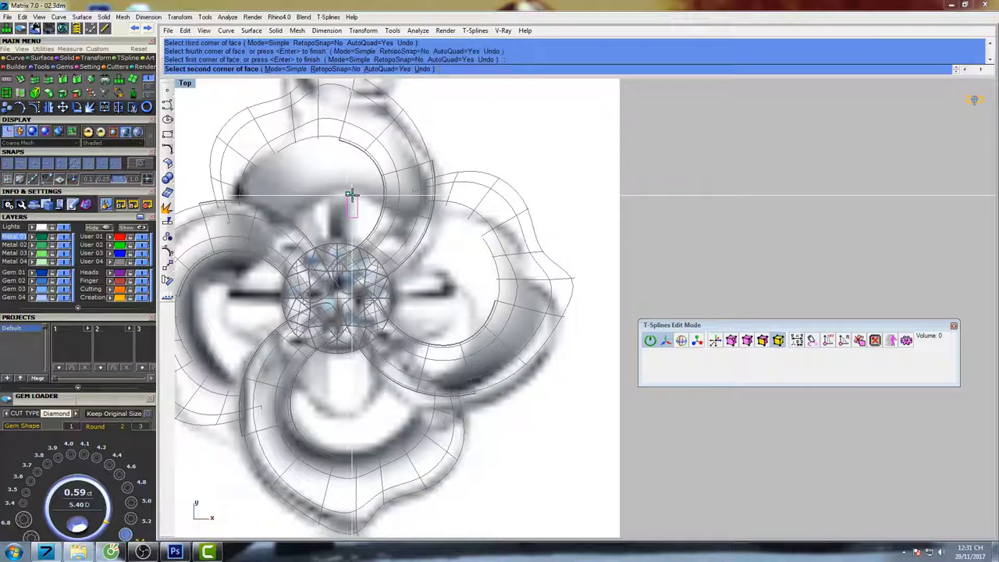
pyautogui.rightClick(353, 195)
# Turn on T-spline edge selection and lock the reference photo so only the new face can be picked.
pyautogui.click(747, 343)
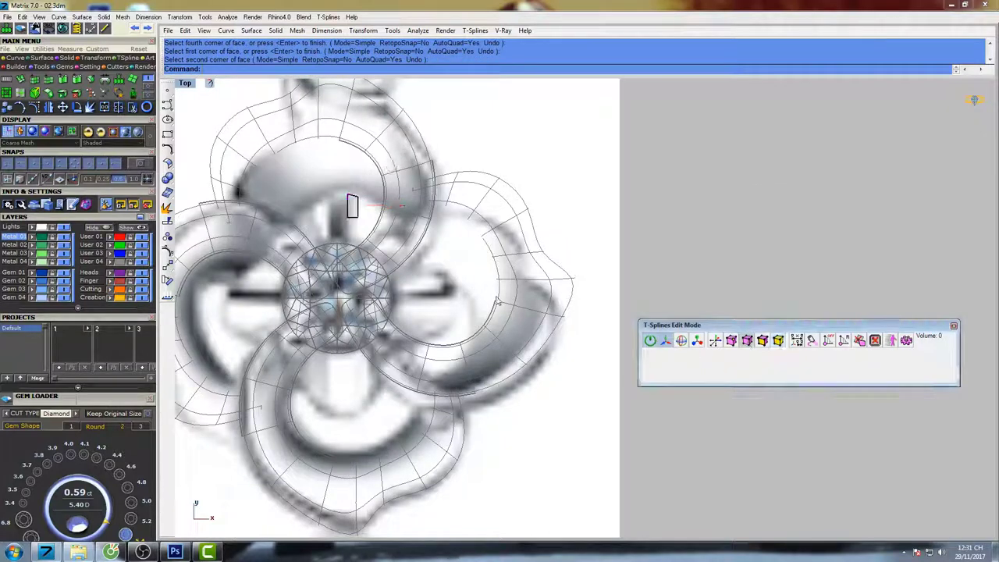
pyautogui.moveTo(391, 234); pyautogui.dragTo(368, 231, button='right')
pyautogui.click(338, 208)
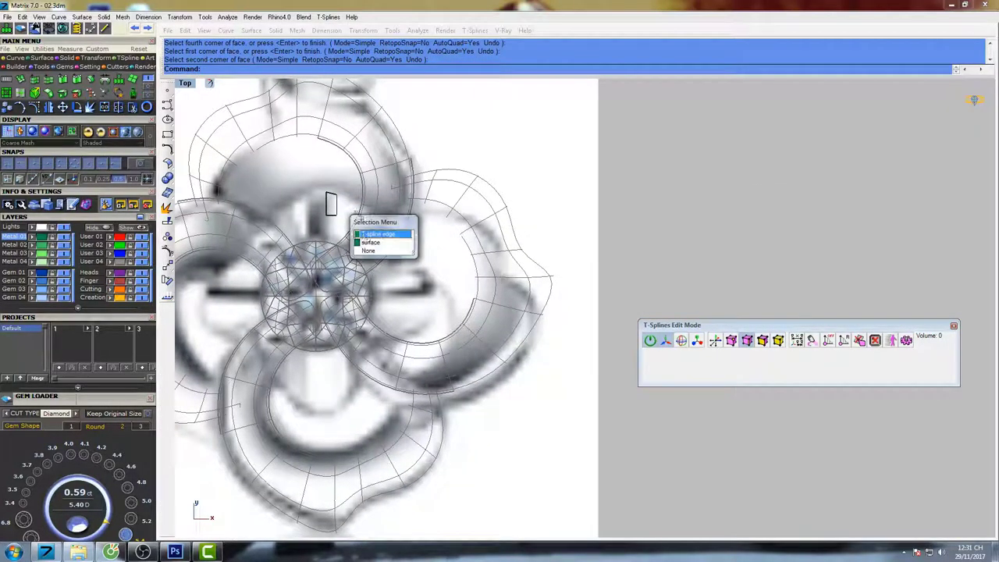
pyautogui.click(363, 238)
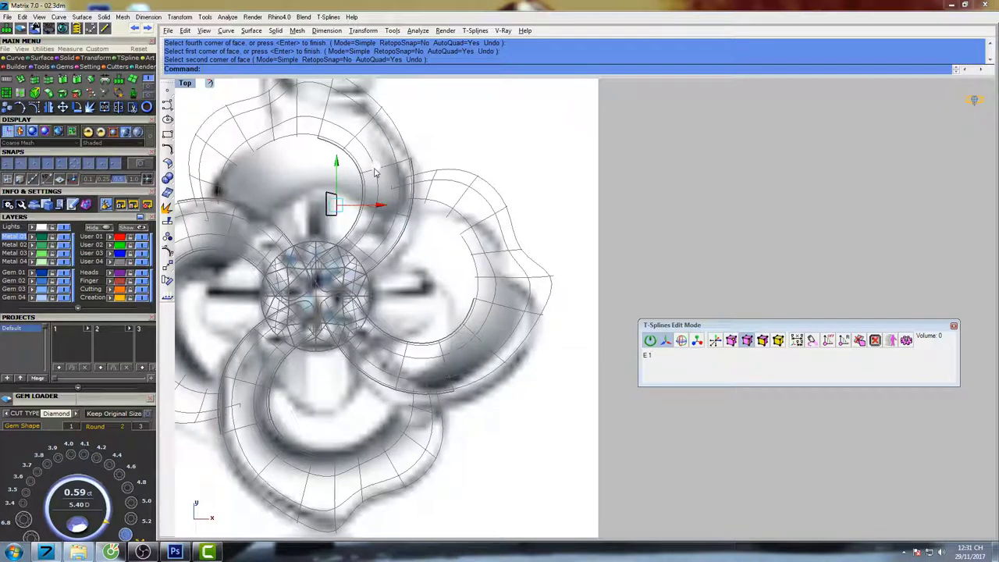
pyautogui.click(520, 170)
pyautogui.moveTo(533, 189); pyautogui.dragTo(538, 226, button='right')
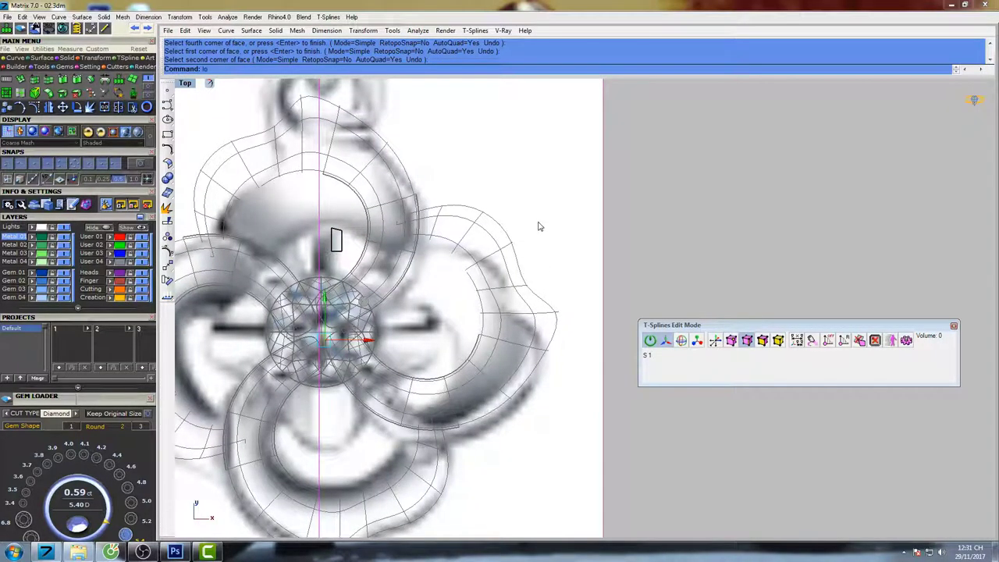
pyautogui.write('ck')
pyautogui.press('Return')
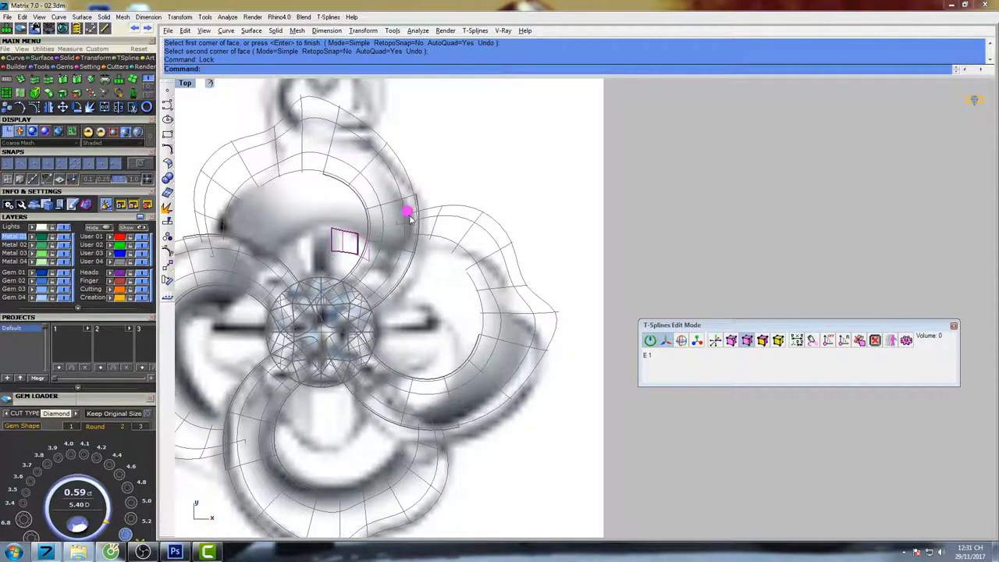
# Extrude the face's side edge outward into a three-face strip, then extrude its lower edge loop down over the center gem.
pyautogui.click(374, 252)
pyautogui.doubleClick(353, 258)
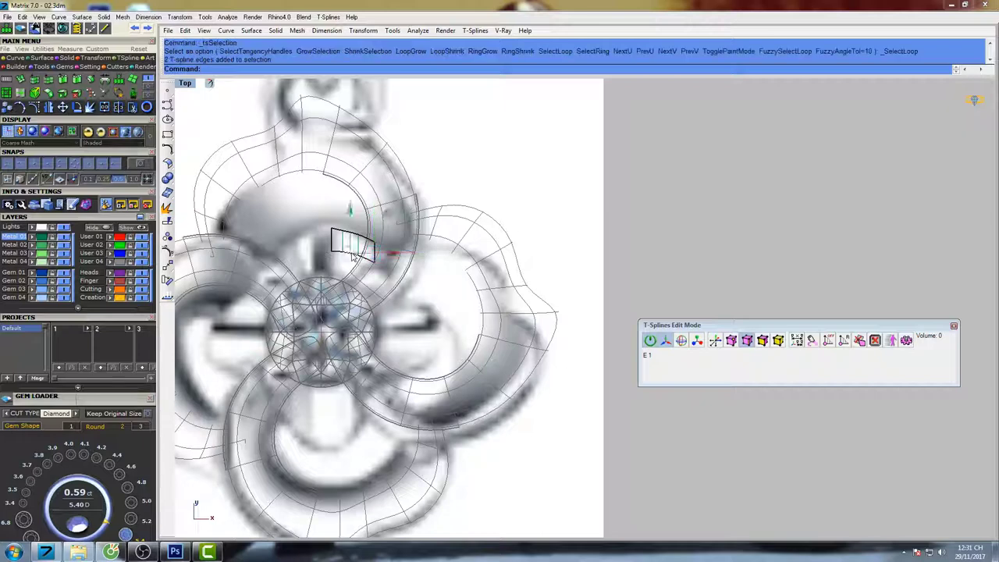
pyautogui.moveTo(388, 221); pyautogui.dragTo(384, 266)
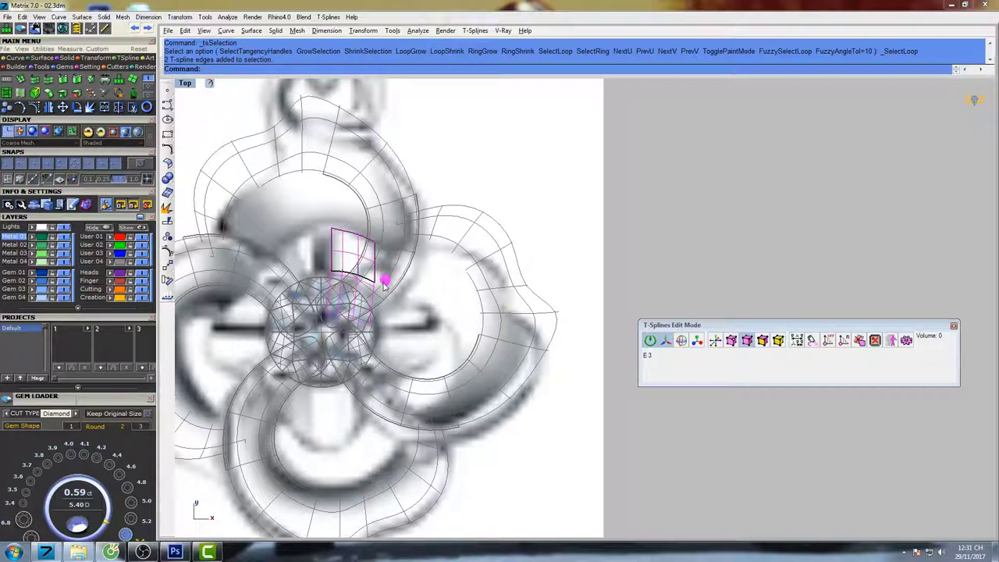
pyautogui.click(384, 288)
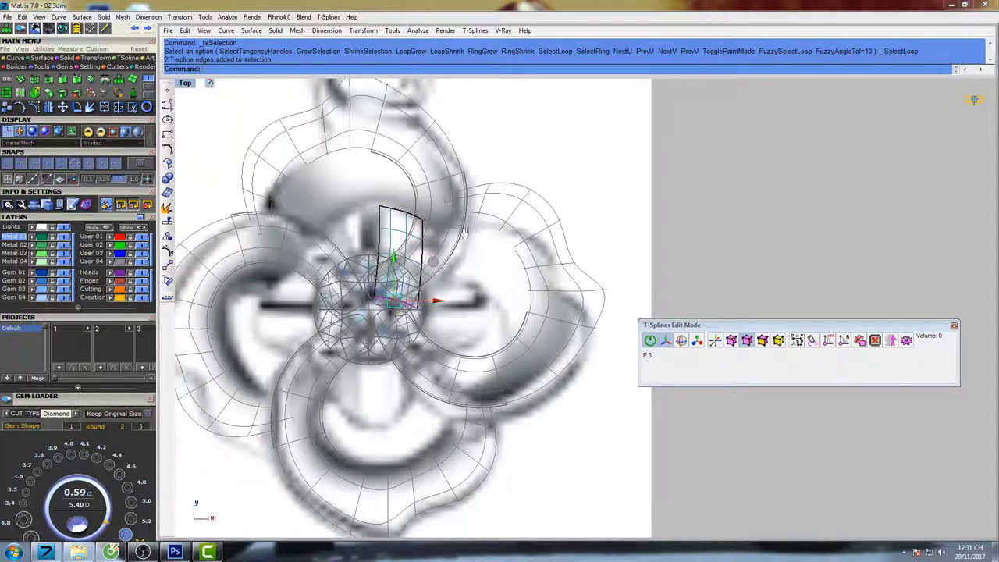
# Switch to T-spline vertex editing and reshape the new surface's upper edge into a rounded arch following the reference photo.
pyautogui.click(734, 343)
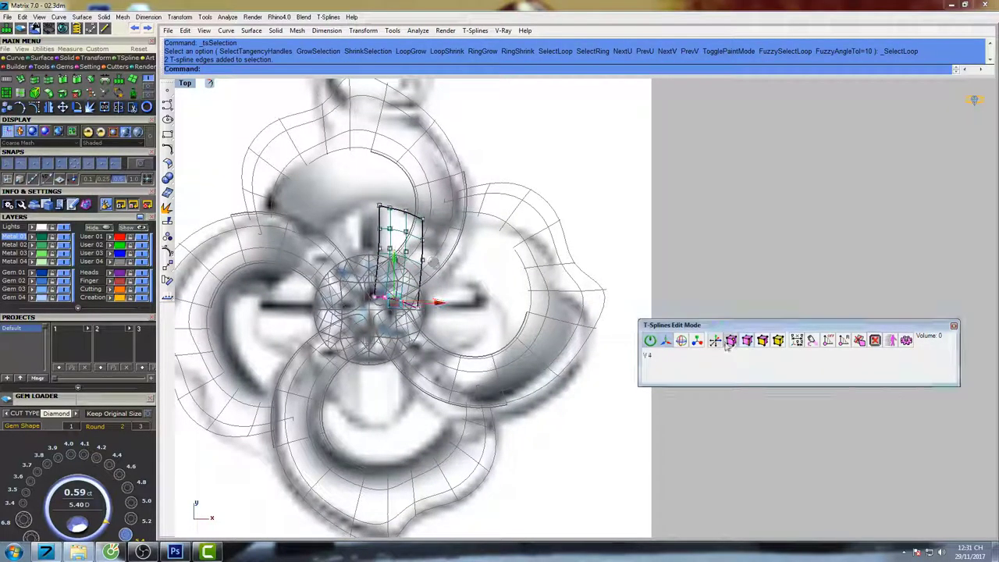
pyautogui.scroll(5, 414, 210)
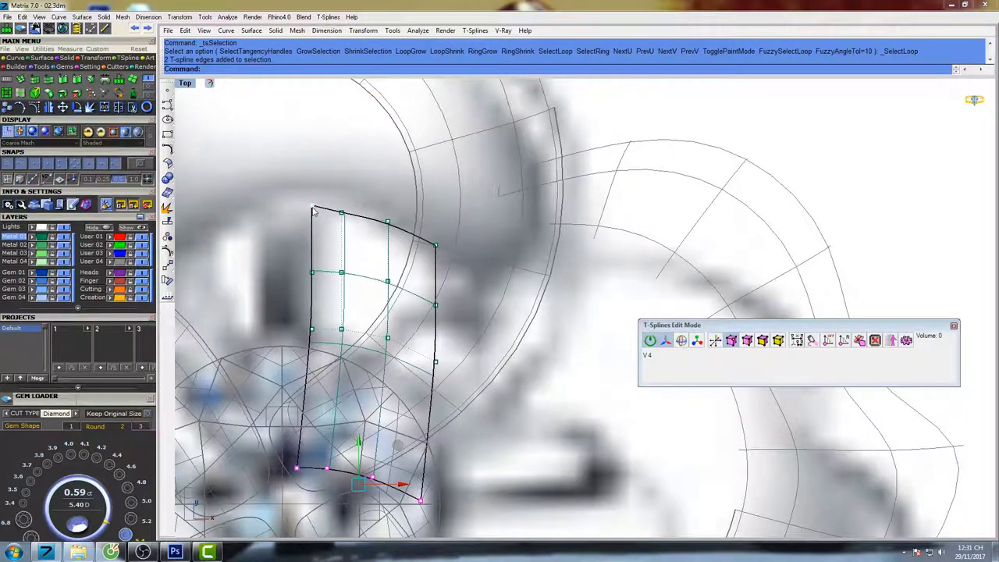
pyautogui.moveTo(313, 211); pyautogui.dragTo(347, 189)
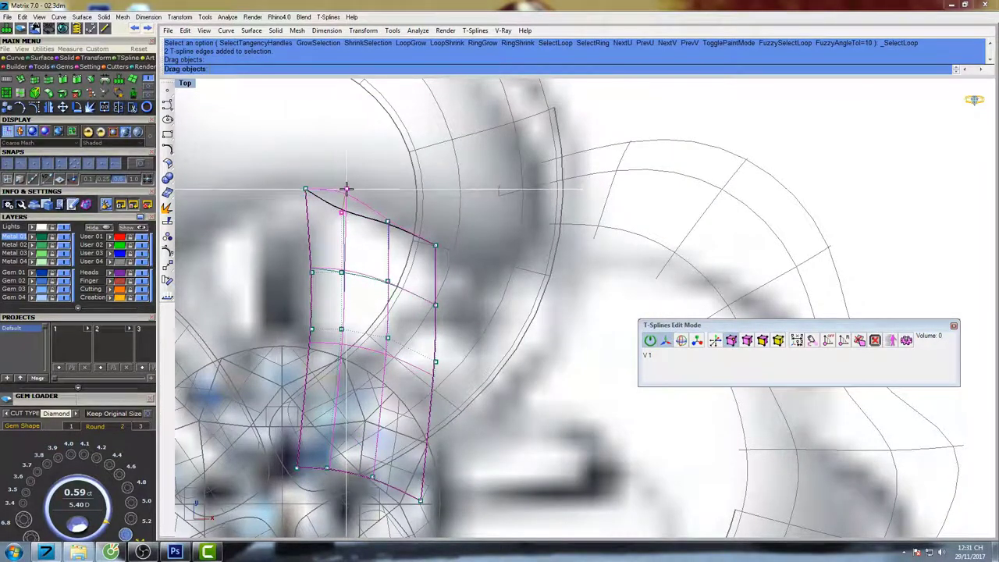
pyautogui.moveTo(388, 224); pyautogui.dragTo(388, 209)
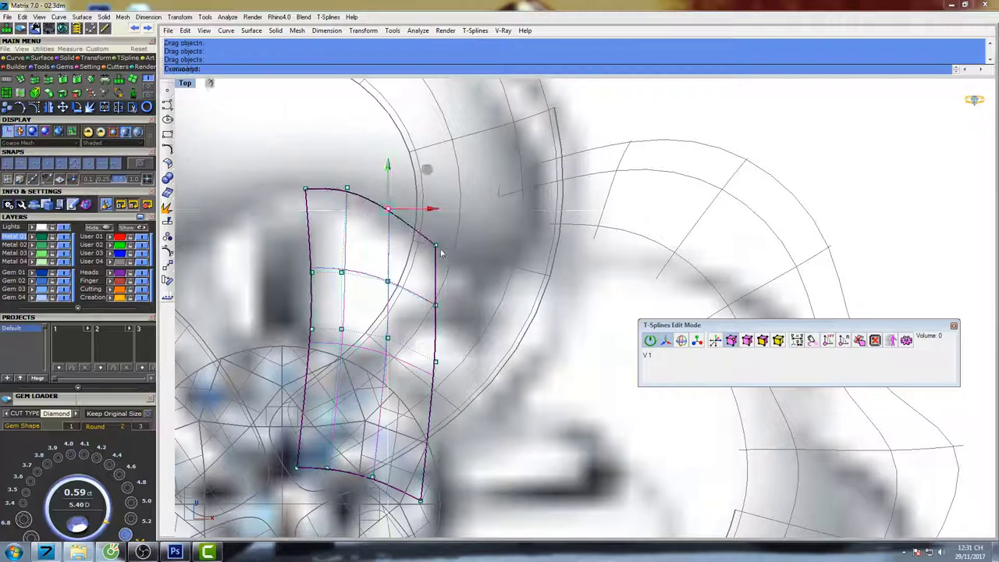
pyautogui.moveTo(435, 247); pyautogui.dragTo(430, 261)
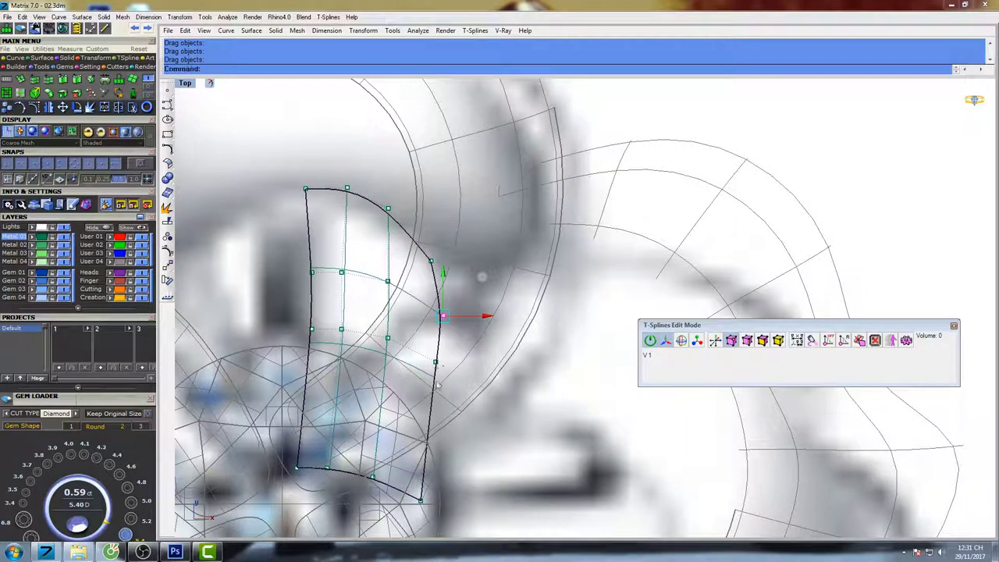
# Pull the outer vertices of the surface's lower edge and lower outer side inward so it tapers toward the gem.
pyautogui.scroll(-5, 438, 320)
pyautogui.moveTo(438, 323); pyautogui.dragTo(451, 249, button='right')
pyautogui.moveTo(439, 350); pyautogui.dragTo(401, 329)
pyautogui.scroll(7, 401, 339)
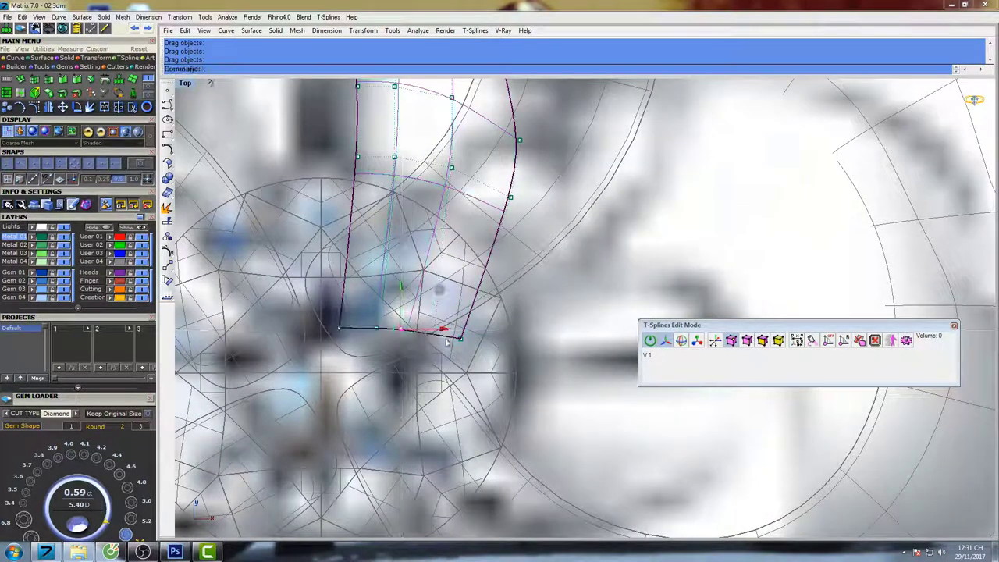
pyautogui.moveTo(460, 339); pyautogui.dragTo(432, 333)
pyautogui.moveTo(509, 224); pyautogui.dragTo(470, 312, button='right')
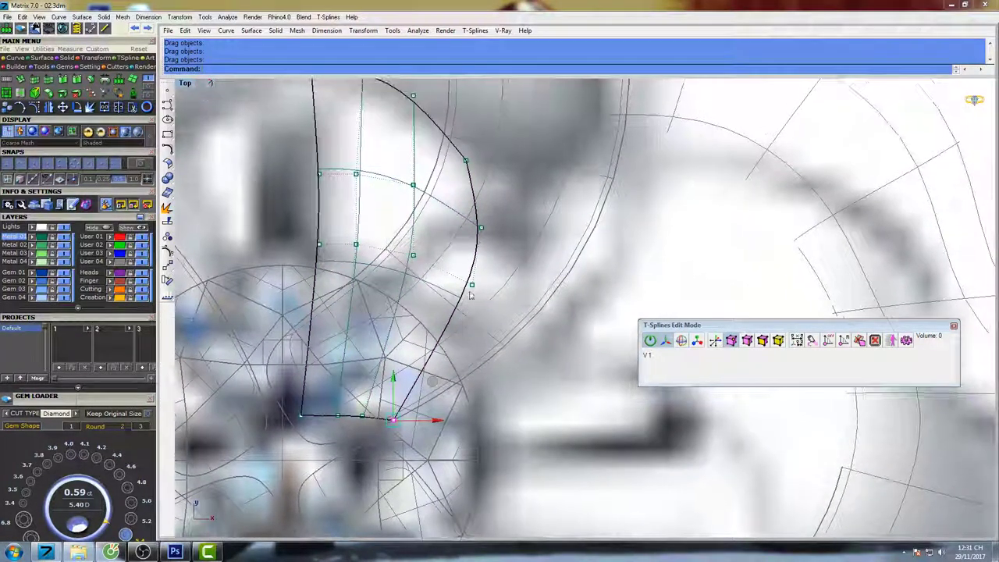
pyautogui.moveTo(472, 292); pyautogui.dragTo(449, 291)
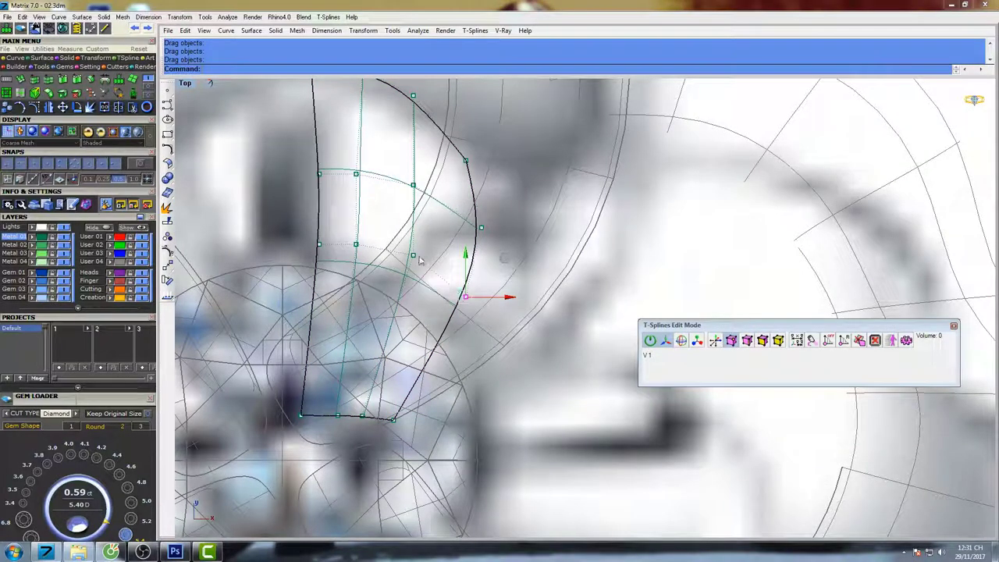
# Move the vertex column beside the outer edge outward and refine the upper outer vertices into a smooth curve over the photo.
pyautogui.moveTo(414, 256); pyautogui.dragTo(428, 267)
pyautogui.moveTo(429, 225); pyautogui.dragTo(417, 297, button='right')
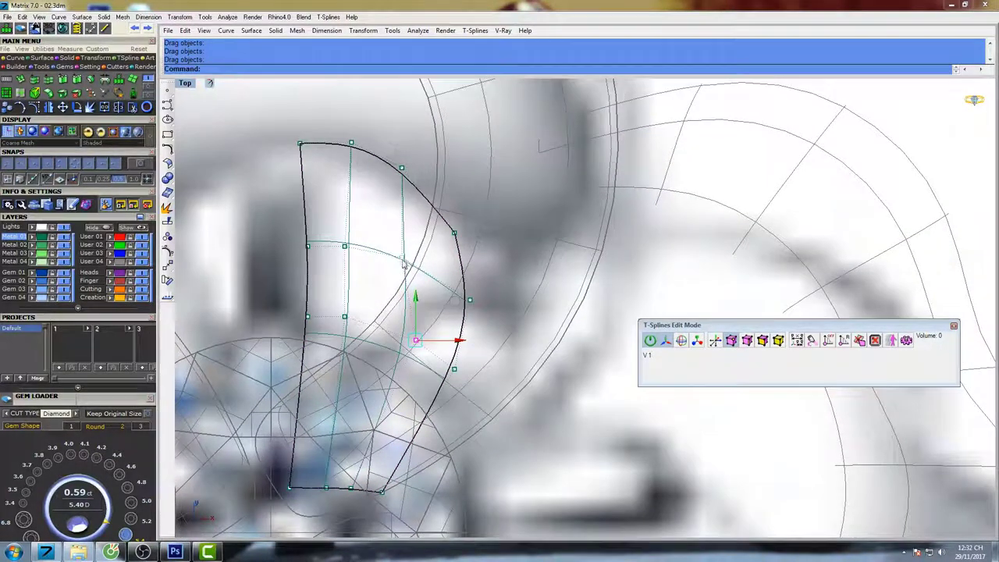
pyautogui.moveTo(402, 258); pyautogui.dragTo(428, 270)
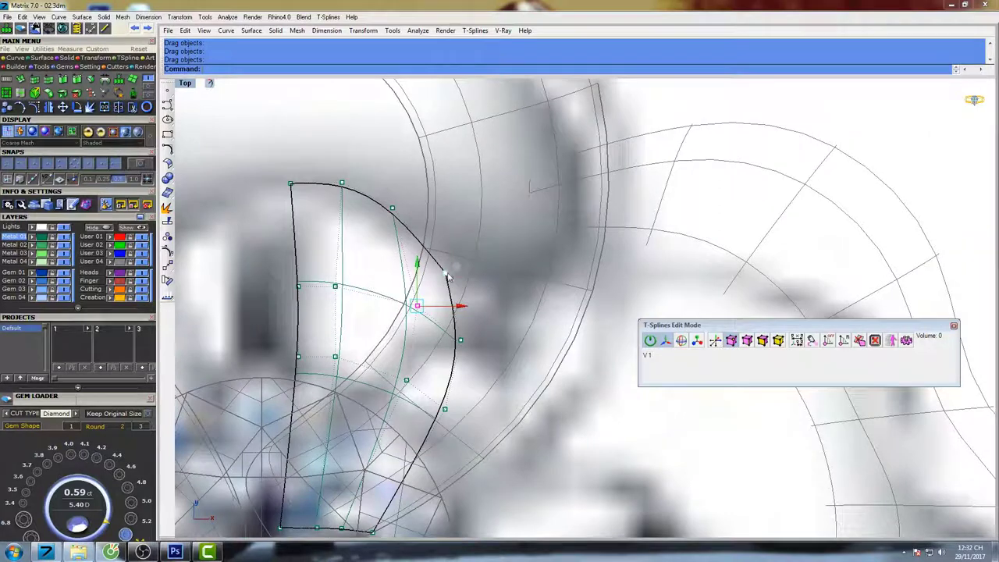
pyautogui.moveTo(445, 274); pyautogui.dragTo(442, 278)
pyautogui.moveTo(442, 278); pyautogui.dragTo(461, 293, button='right')
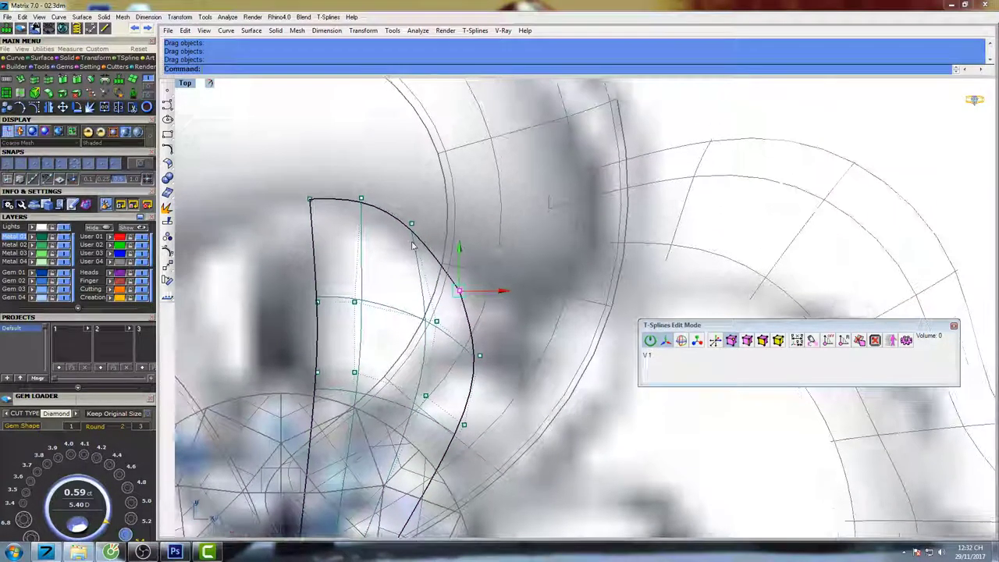
pyautogui.moveTo(412, 225); pyautogui.dragTo(432, 230)
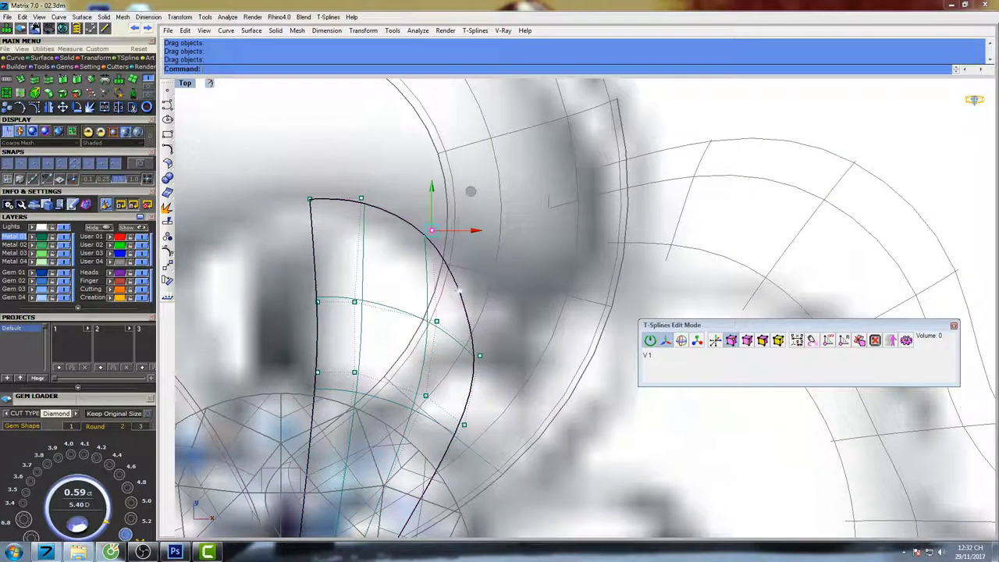
pyautogui.click(461, 292)
pyautogui.scroll(-4, 461, 293)
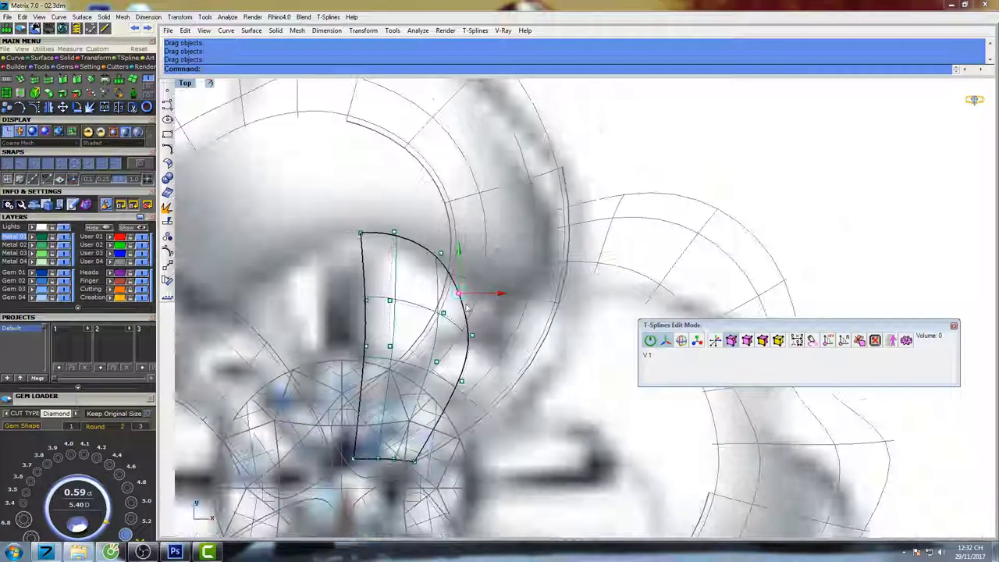
pyautogui.moveTo(471, 337); pyautogui.dragTo(467, 327)
# Shift the middle vertices of the lower edge over the gem closer to the surface's outer corner.
pyautogui.moveTo(394, 460); pyautogui.dragTo(395, 404, button='right')
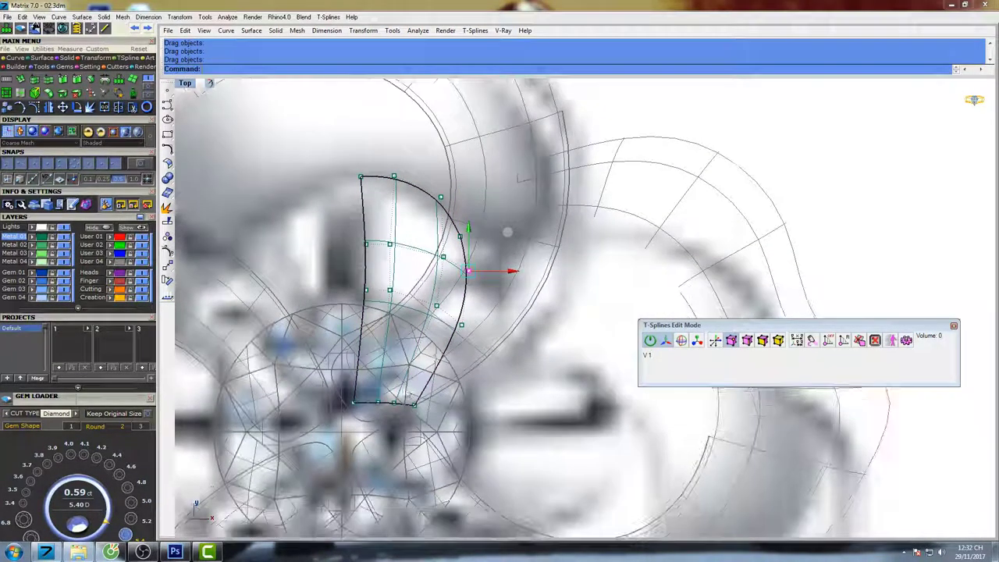
pyautogui.moveTo(395, 404); pyautogui.dragTo(354, 404)
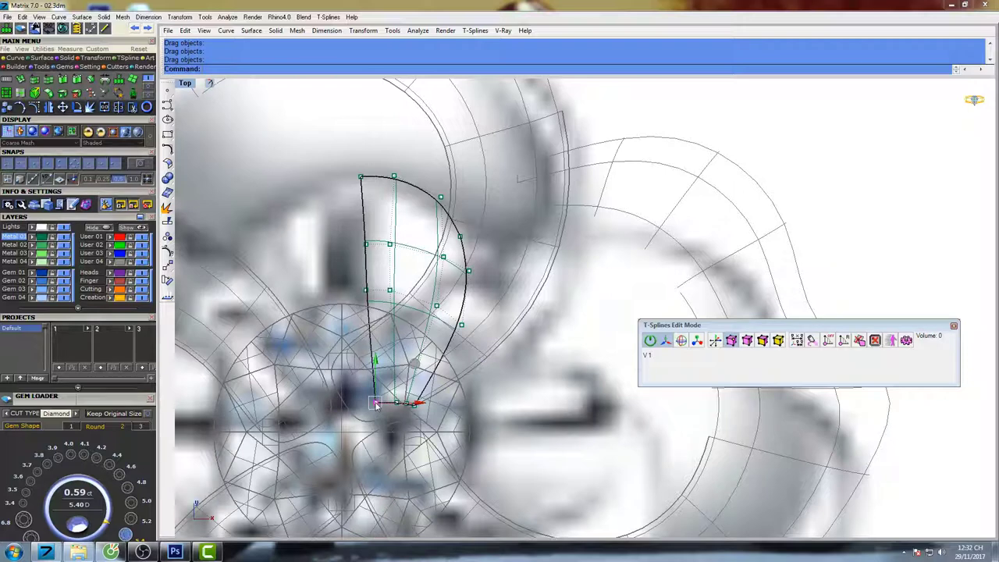
pyautogui.click(355, 403)
# Align the four vertices of the surface's inner side edge to world X 0 with SetPt.
pyautogui.moveTo(320, 155); pyautogui.dragTo(384, 308)
pyautogui.moveTo(406, 286); pyautogui.dragTo(420, 279, button='right')
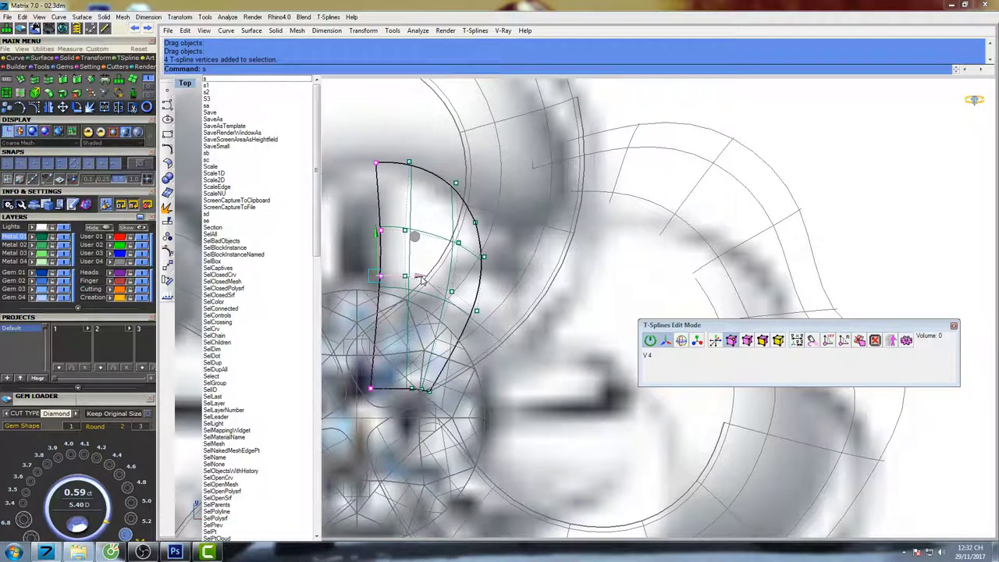
pyautogui.write('etActiveViewport')
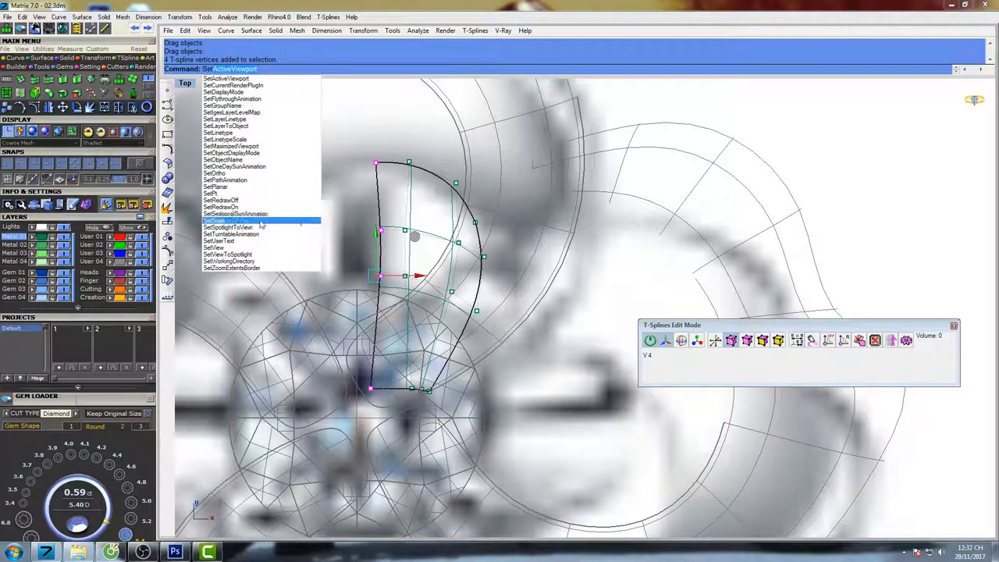
pyautogui.click(232, 193)
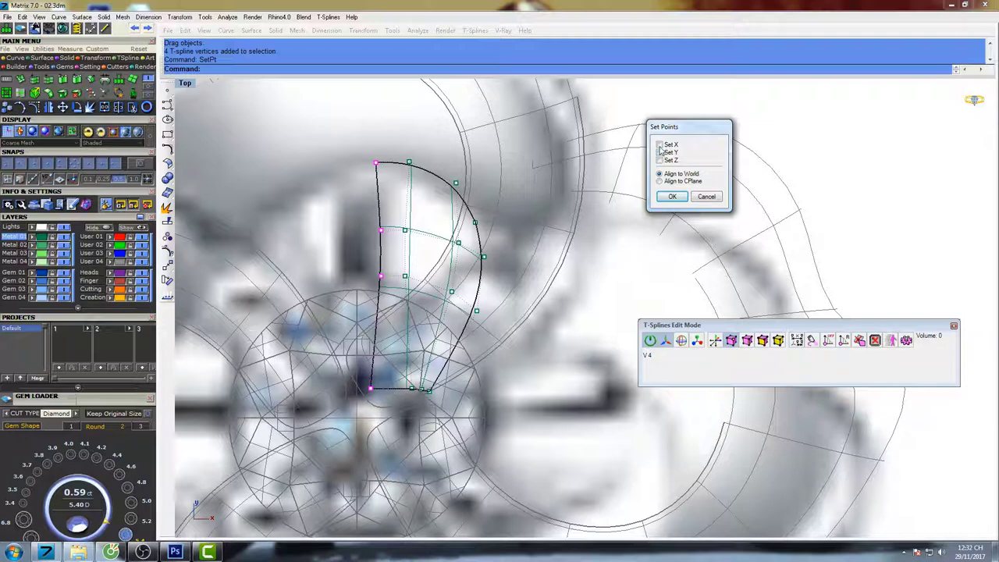
pyautogui.click(659, 145)
pyautogui.click(672, 198)
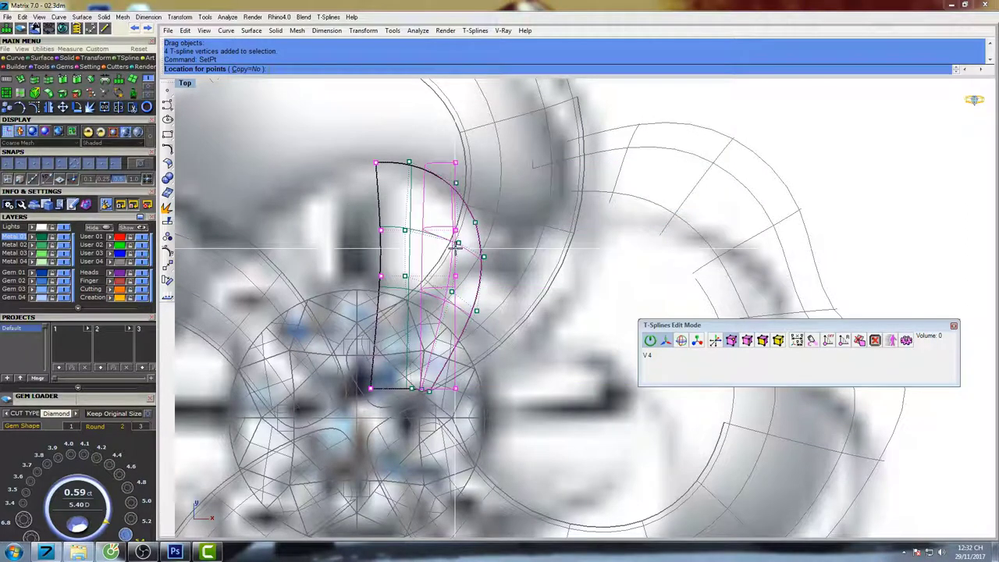
pyautogui.press('Return')
# Move the lower vertices of the column beside the straight center edge toward that edge, and clear the vertex selection.
pyautogui.moveTo(415, 243); pyautogui.dragTo(409, 223, button='right')
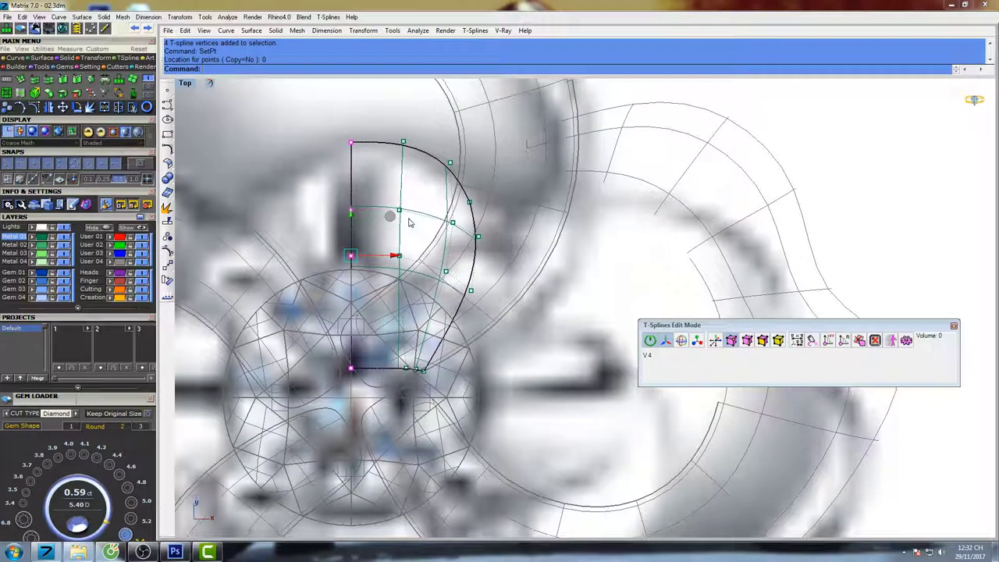
pyautogui.moveTo(392, 135); pyautogui.dragTo(413, 283)
pyautogui.moveTo(406, 367); pyautogui.dragTo(382, 368)
pyautogui.click(394, 257)
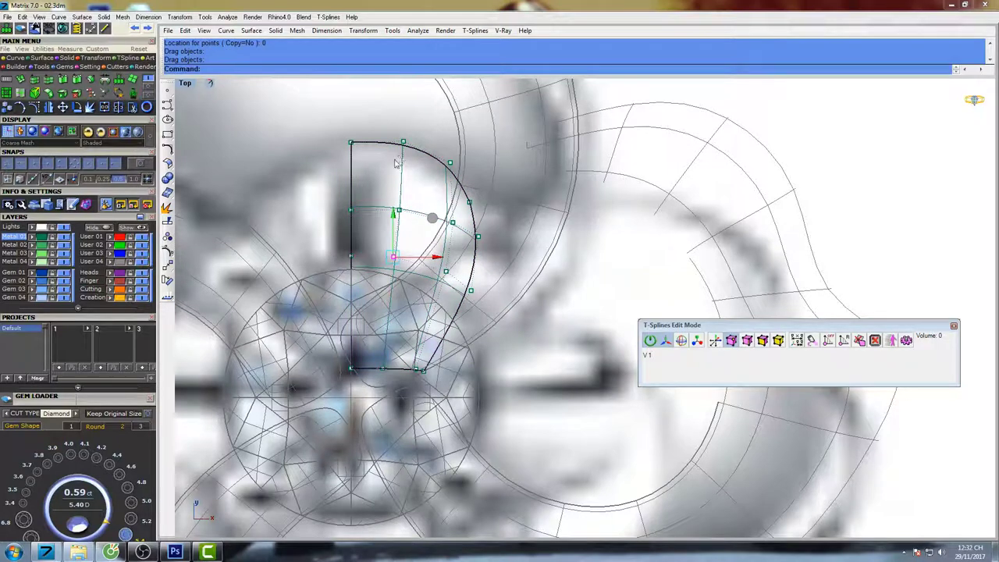
pyautogui.press('Escape')
pyautogui.scroll(-1, 451, 242)
pyautogui.scroll(-1, 461, 257)
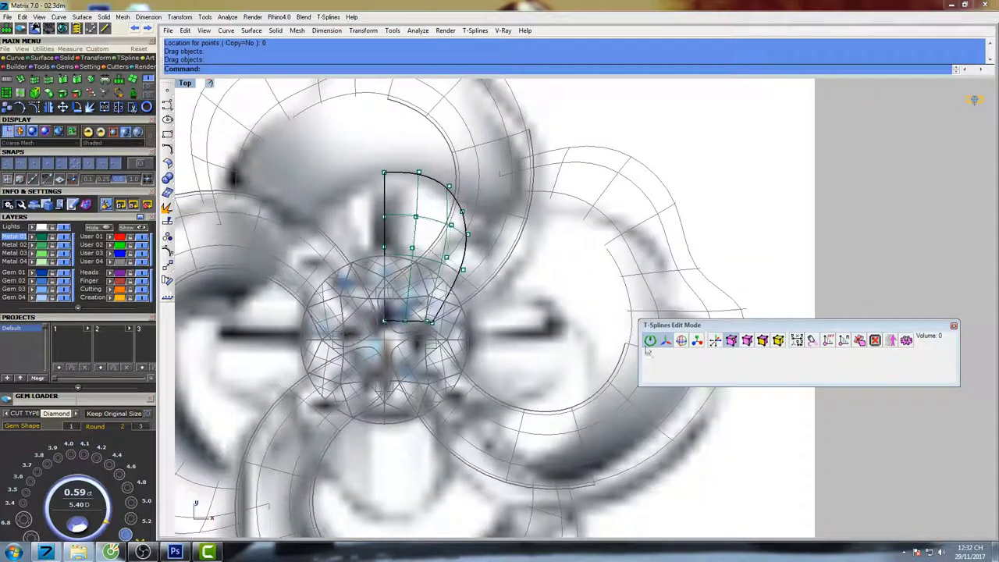
pyautogui.click(778, 341)
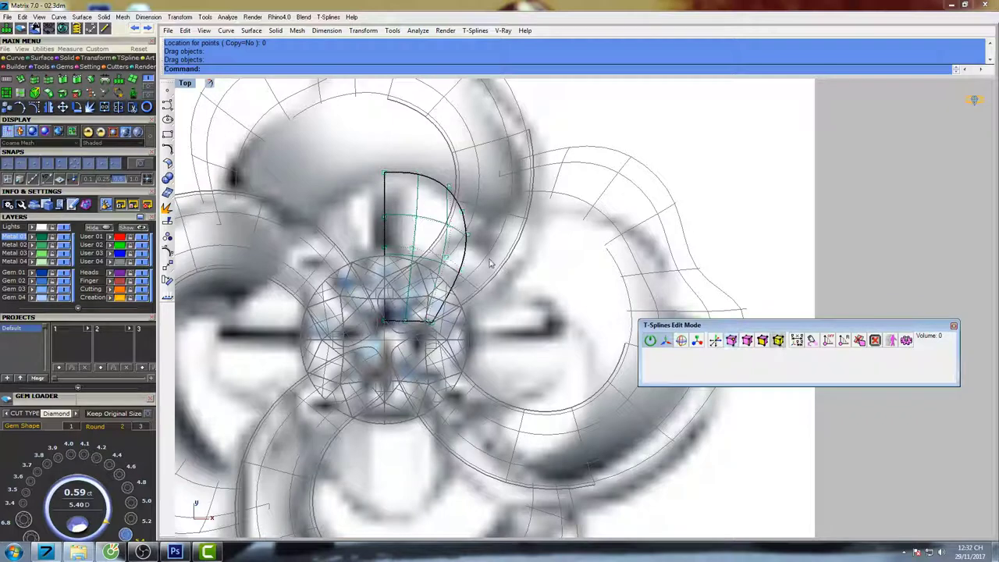
pyautogui.moveTo(475, 253); pyautogui.dragTo(463, 240, button='right')
pyautogui.click(456, 229)
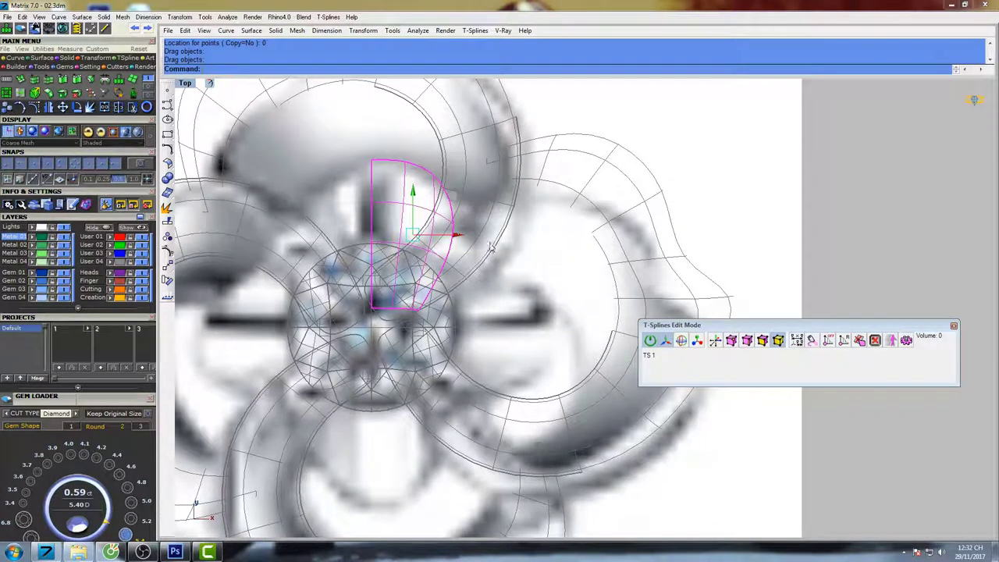
pyautogui.moveTo(471, 217); pyautogui.dragTo(454, 216, button='right')
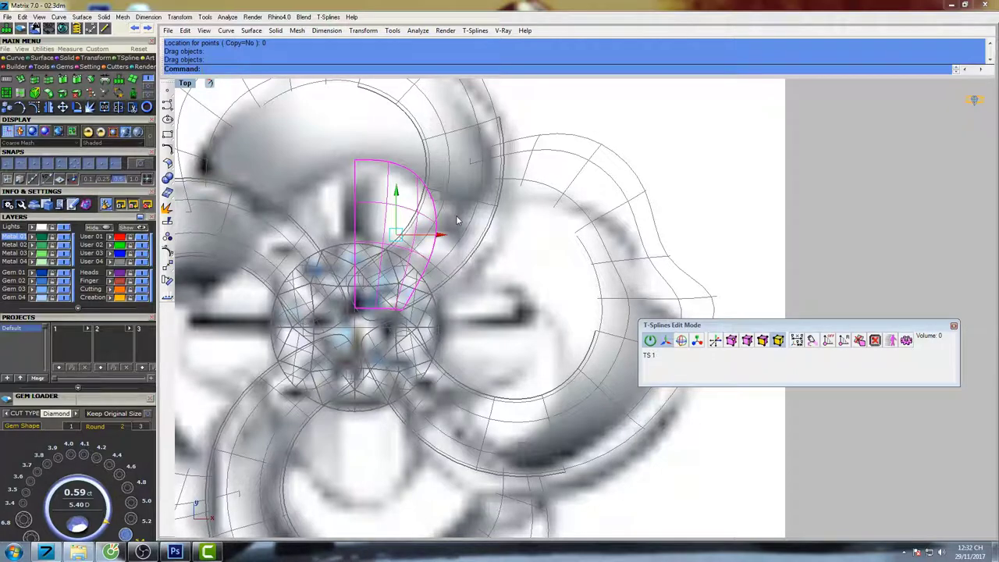
pyautogui.moveTo(456, 214)
pyautogui.mouseDown(button='right')
pyautogui.moveTo(474, 243)
pyautogui.moveTo(465, 228)
pyautogui.mouseUp(button='right')
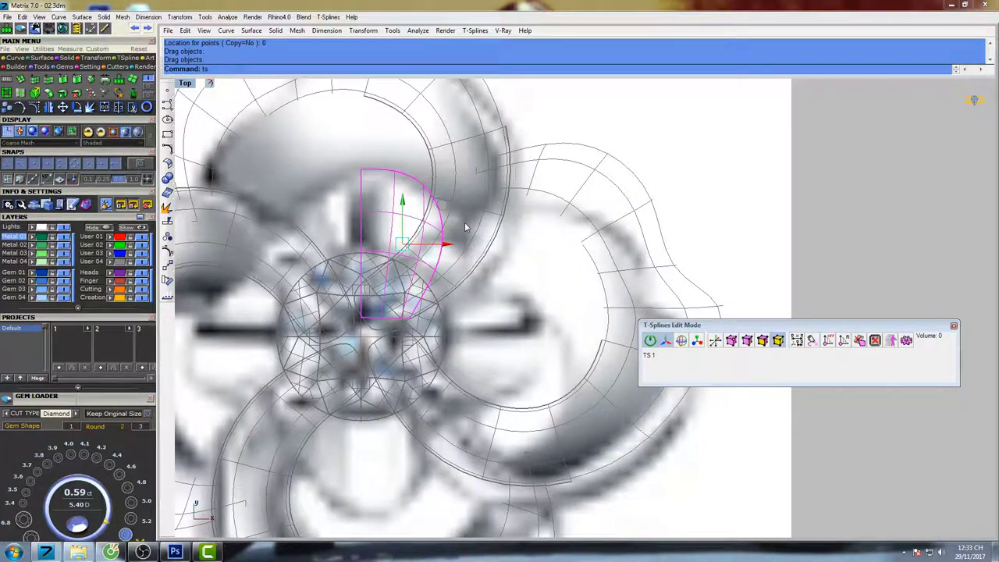
pyautogui.write('sMakeUniform')
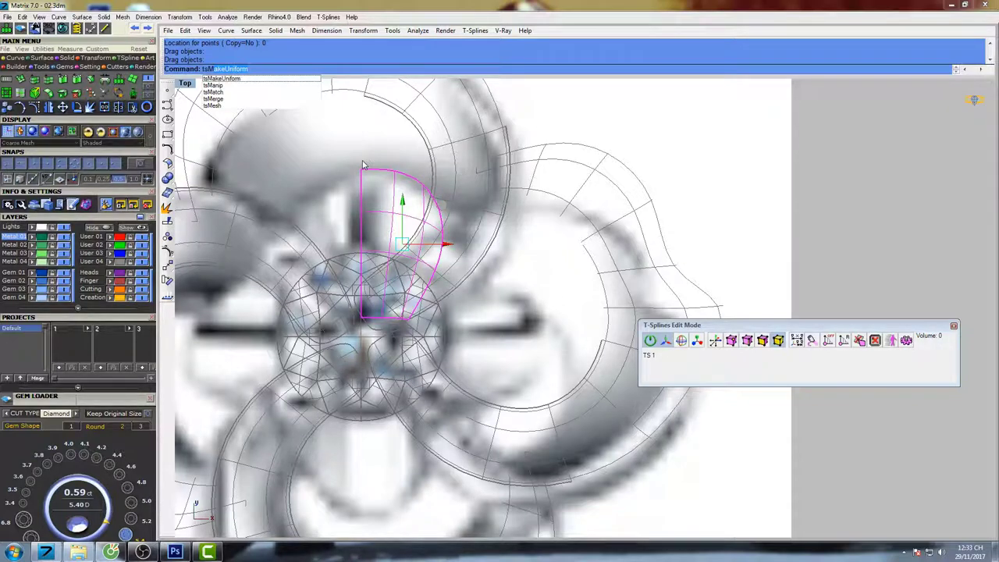
pyautogui.moveTo(409, 186); pyautogui.dragTo(434, 199, button='right')
pyautogui.press('Escape')
pyautogui.scroll(3, 432, 199)
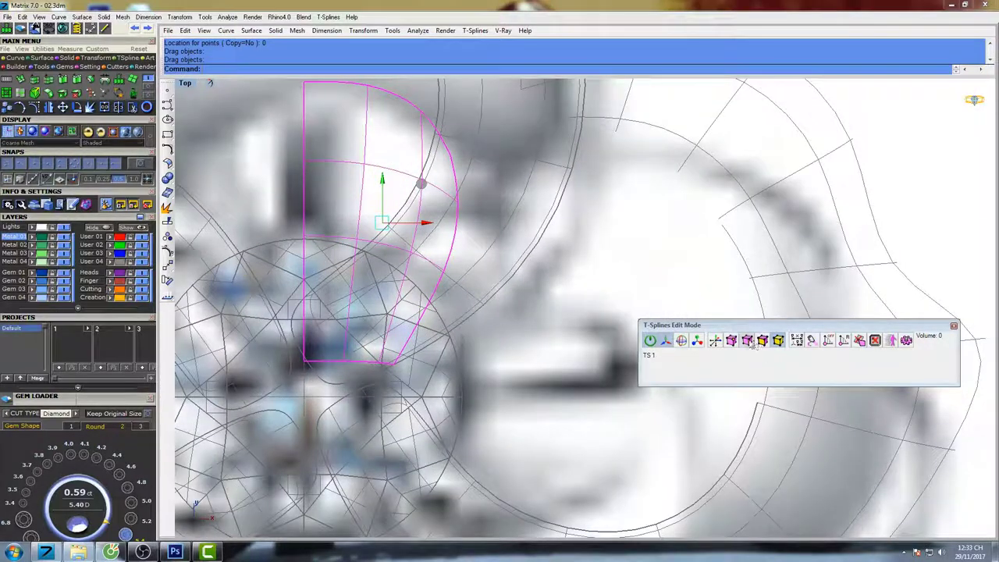
# Return to vertex editing and nudge the upper three vertices of the second column toward the straight center edge.
pyautogui.click(733, 341)
pyautogui.moveTo(399, 148); pyautogui.dragTo(413, 194, button='right')
pyautogui.click(383, 128)
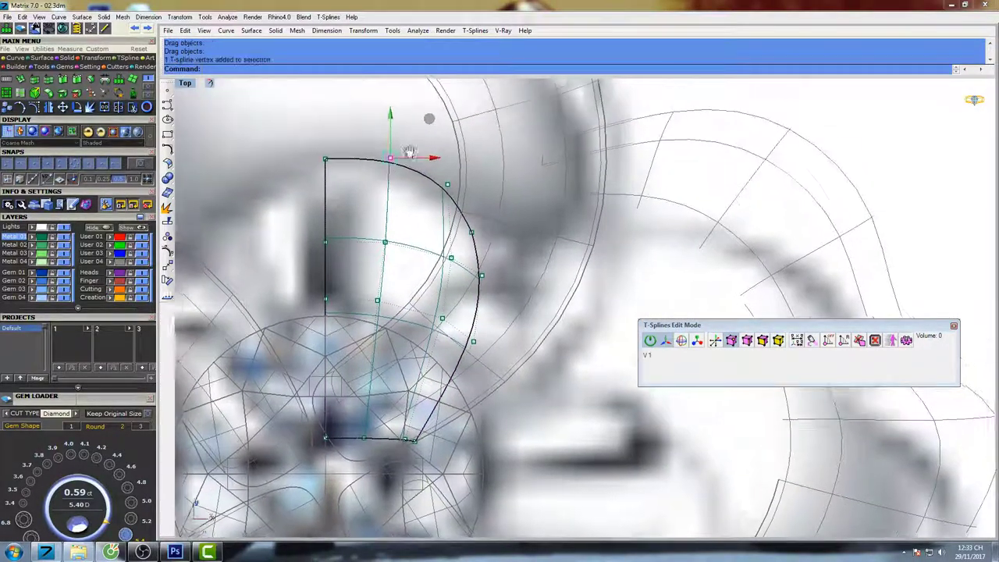
pyautogui.click(385, 246)
pyautogui.moveTo(424, 207); pyautogui.dragTo(416, 209)
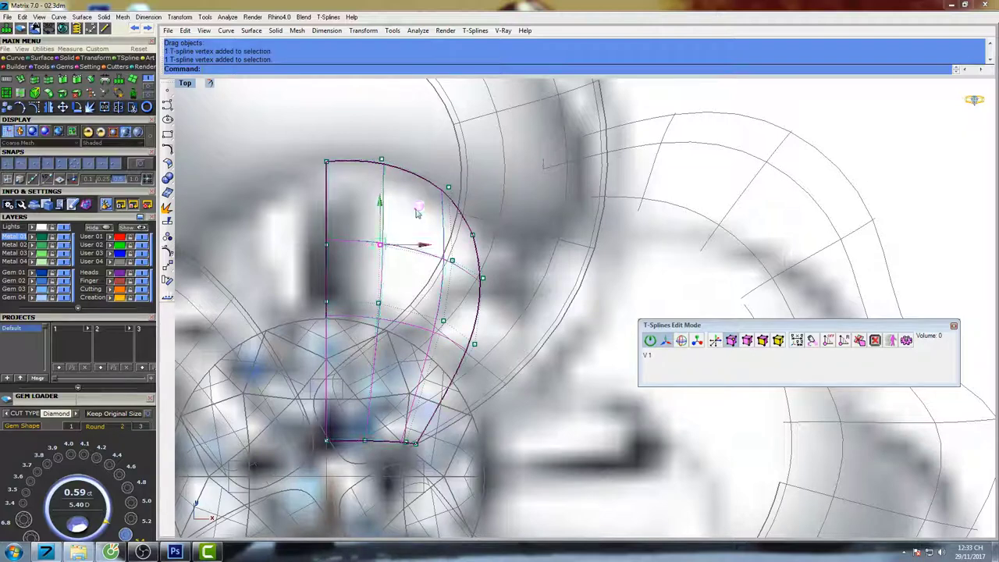
pyautogui.click(378, 304)
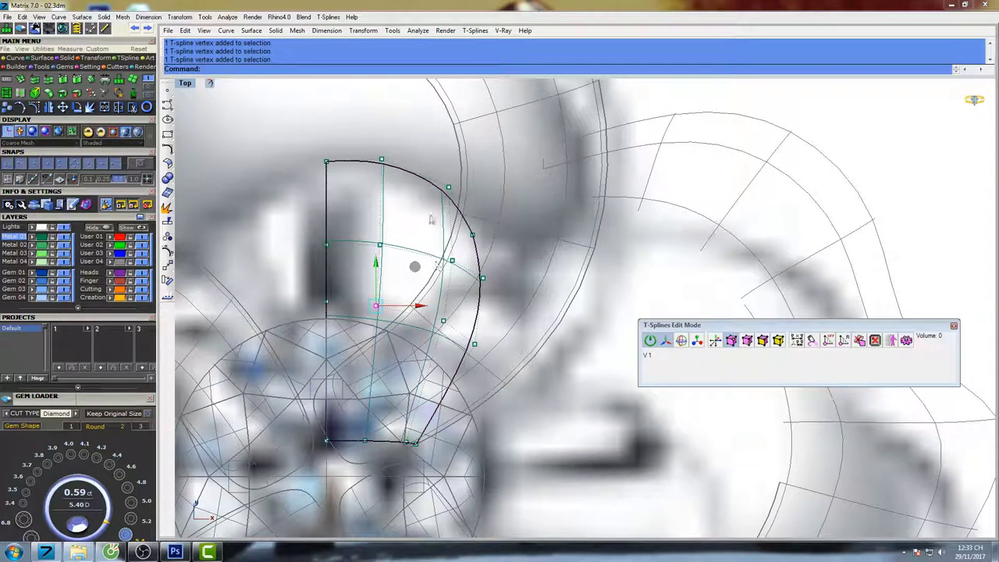
# Nudge the six outer-side vertices inward, shift the lowest pair of them further, and pull the lower outer corner inward over the gem.
pyautogui.moveTo(422, 172); pyautogui.dragTo(504, 358)
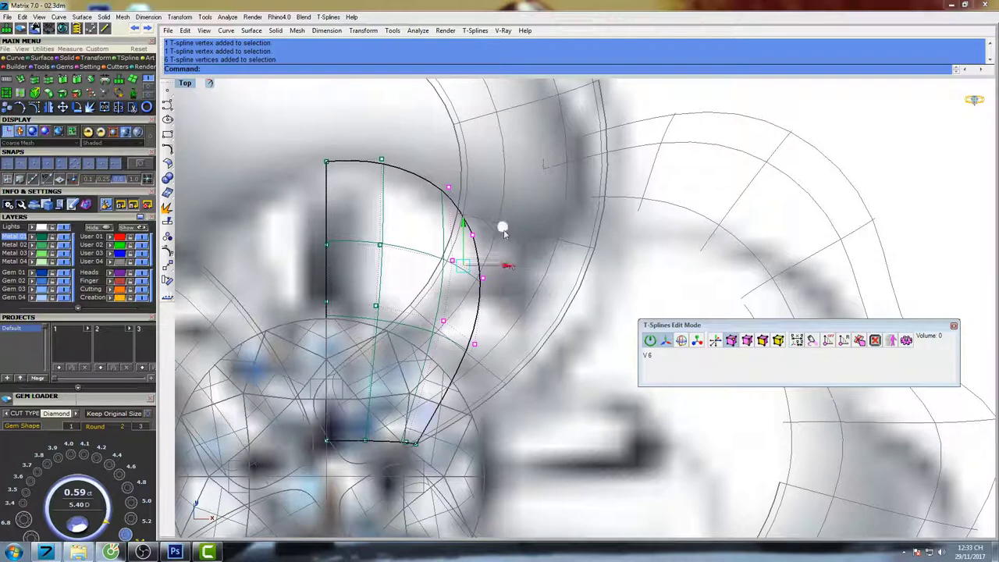
pyautogui.moveTo(504, 232); pyautogui.dragTo(498, 229)
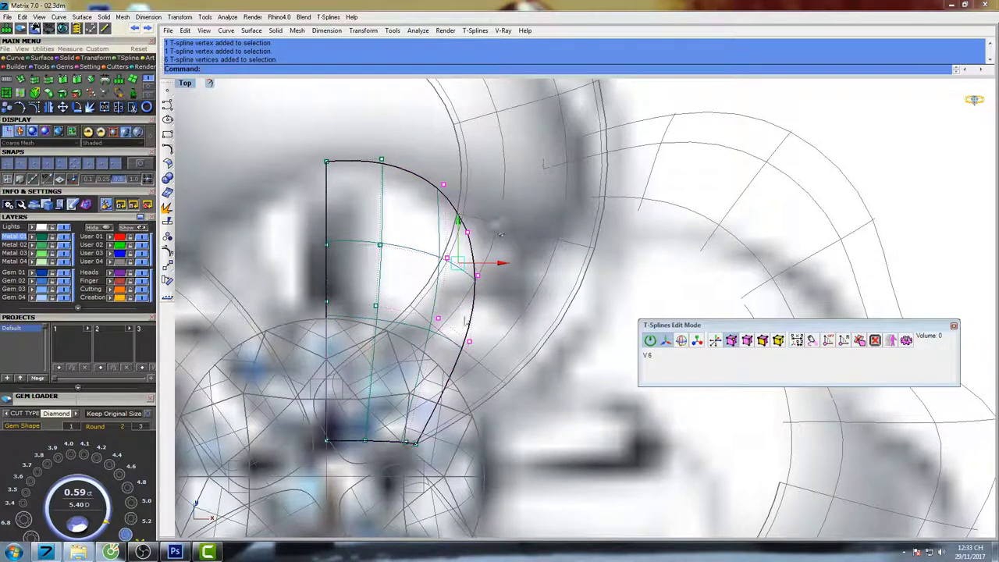
pyautogui.moveTo(421, 315); pyautogui.dragTo(487, 370)
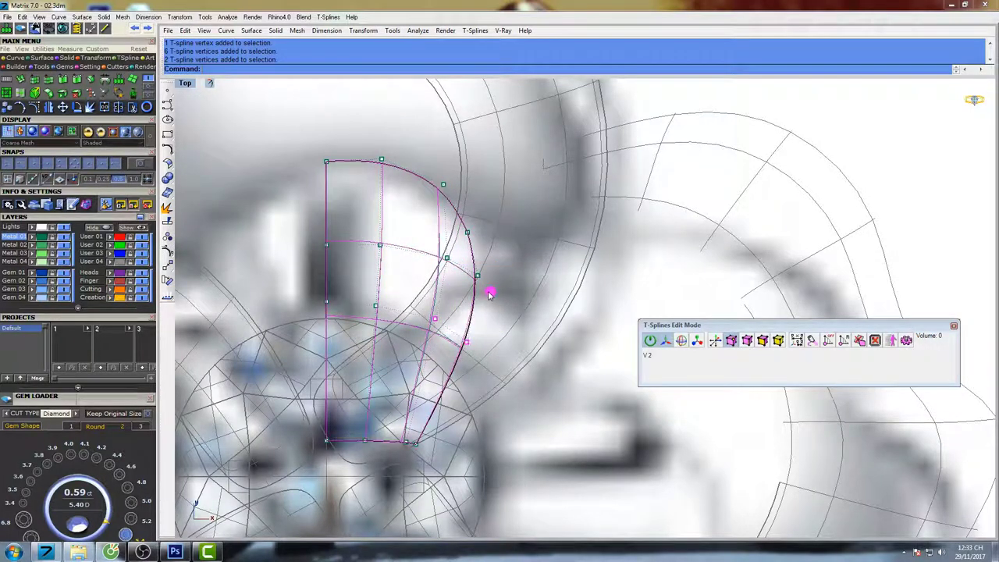
pyautogui.moveTo(399, 453); pyautogui.dragTo(434, 402)
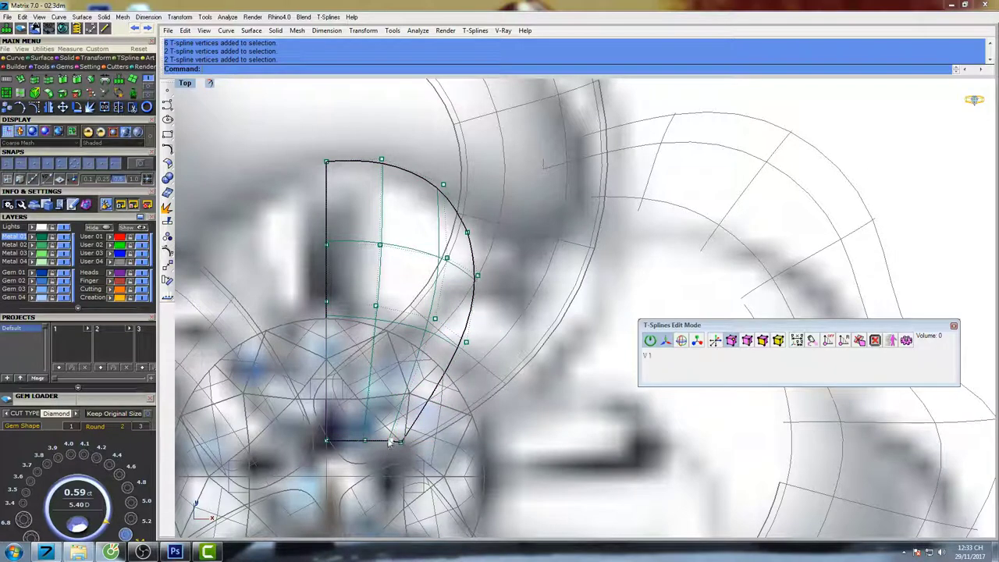
# Shift the inner vertices of the surface's bottom edge toward the straight center edge.
pyautogui.moveTo(390, 443); pyautogui.dragTo(360, 442)
pyautogui.moveTo(435, 309); pyautogui.dragTo(436, 282, button='right')
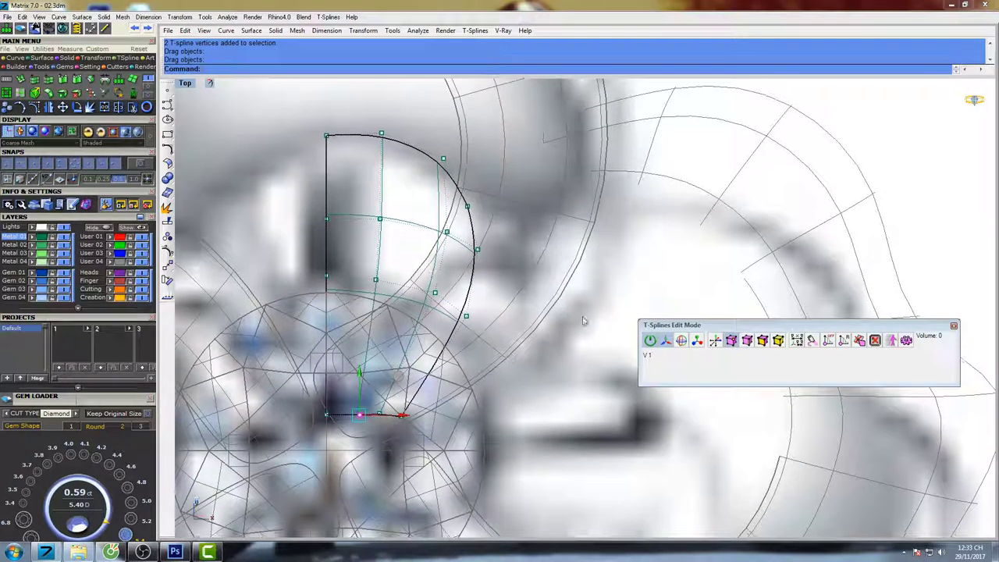
# Add axial T-Splines symmetry to the half surface, with the symmetry plane running along its straight center edge.
pyautogui.click(777, 340)
pyautogui.click(468, 219)
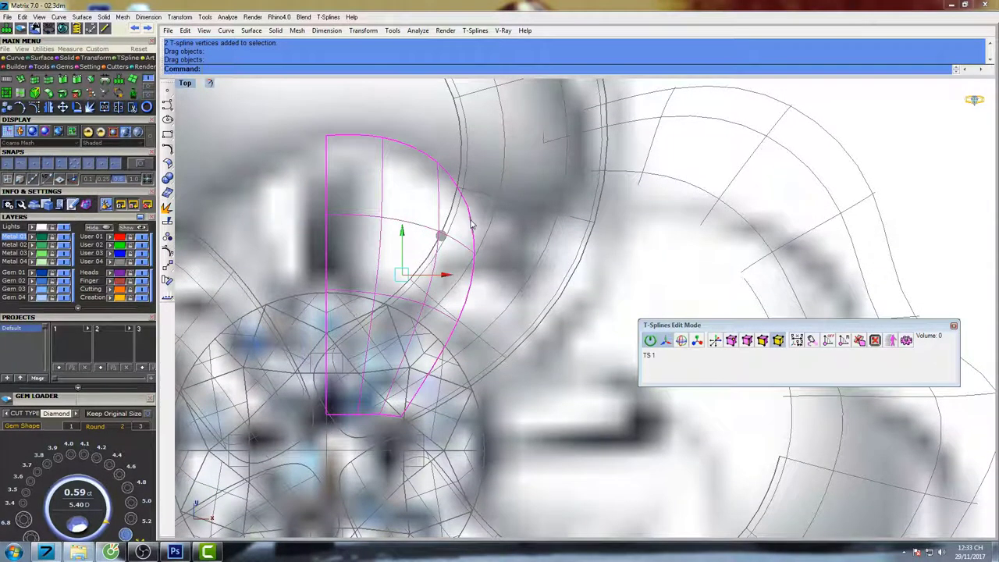
pyautogui.moveTo(472, 222); pyautogui.dragTo(461, 275, button='right')
pyautogui.write('TM')
pyautogui.press('Return')
pyautogui.click(492, 69)
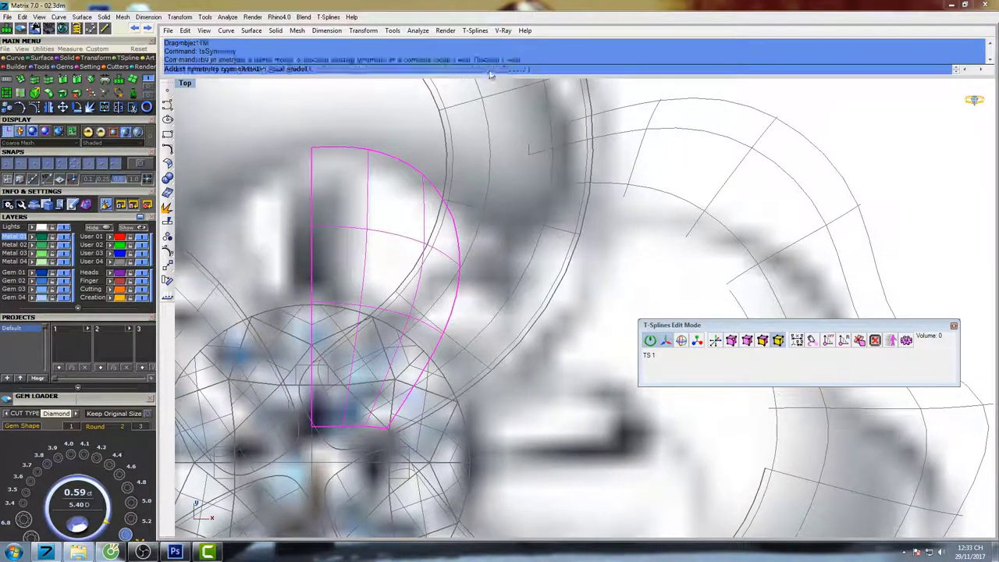
pyautogui.click(275, 69)
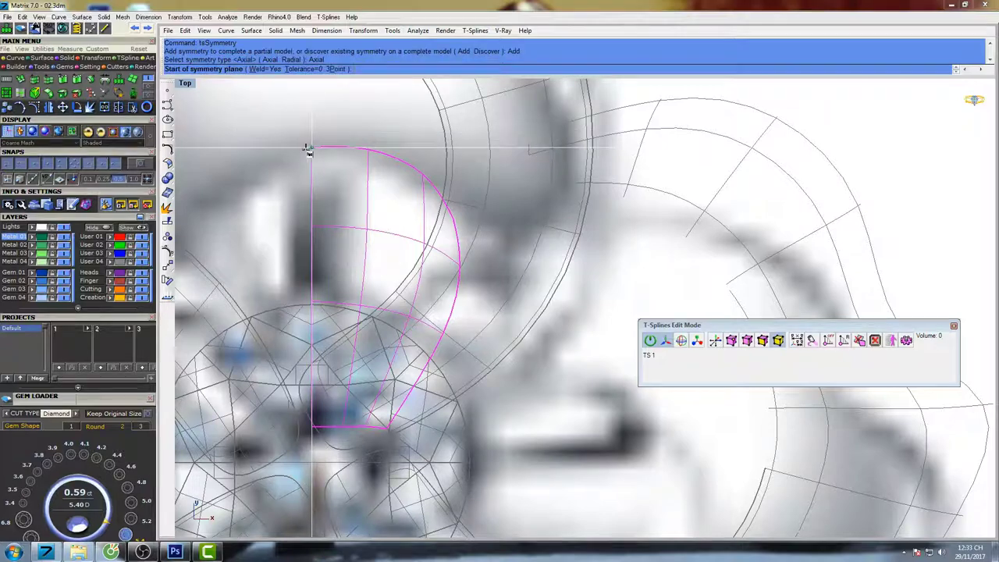
pyautogui.click(311, 148)
pyautogui.click(306, 97)
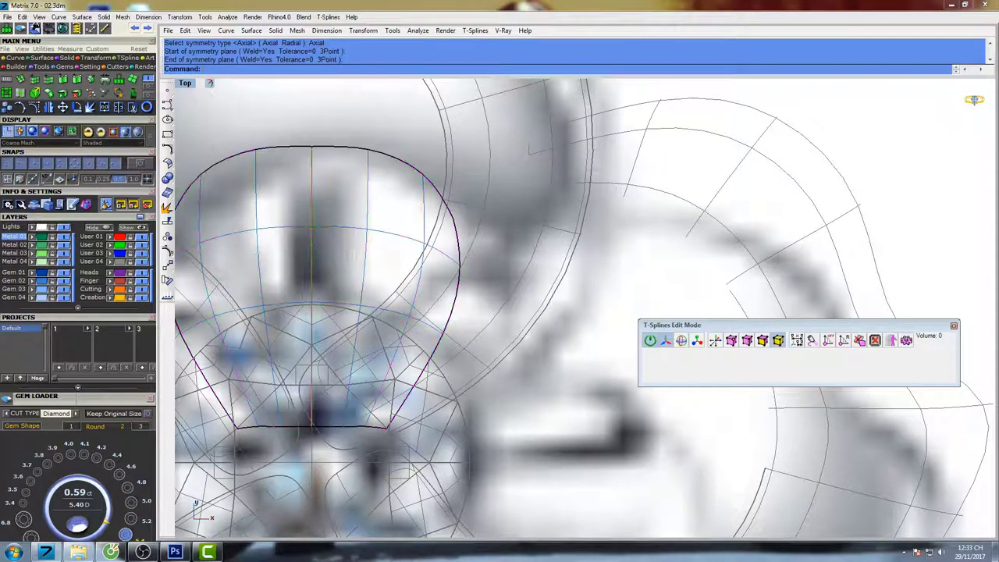
# Round the mirrored surface's top edge by raising the center vertex and slightly lowering the vertex beside it.
pyautogui.click(731, 341)
pyautogui.scroll(4, 375, 171)
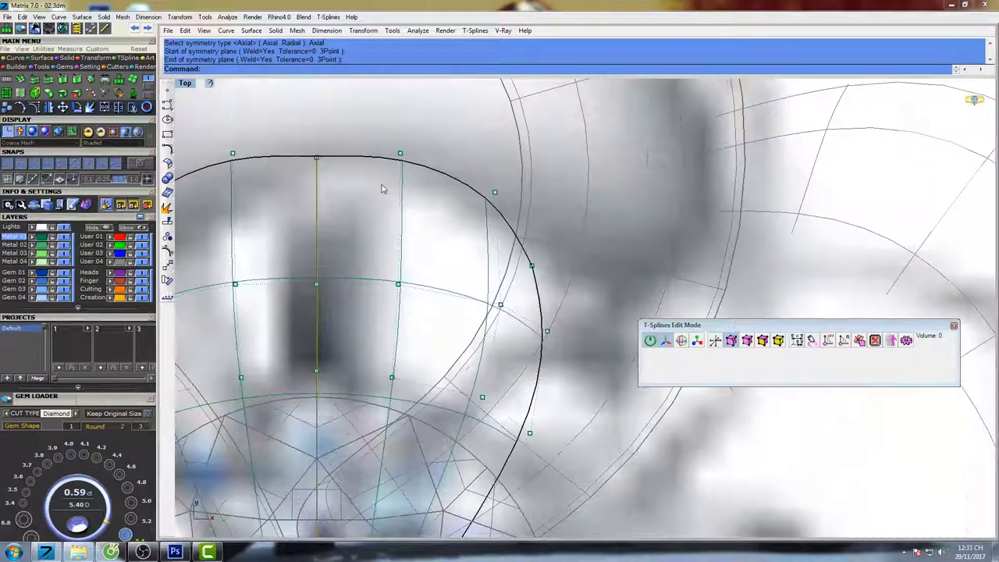
pyautogui.click(402, 153)
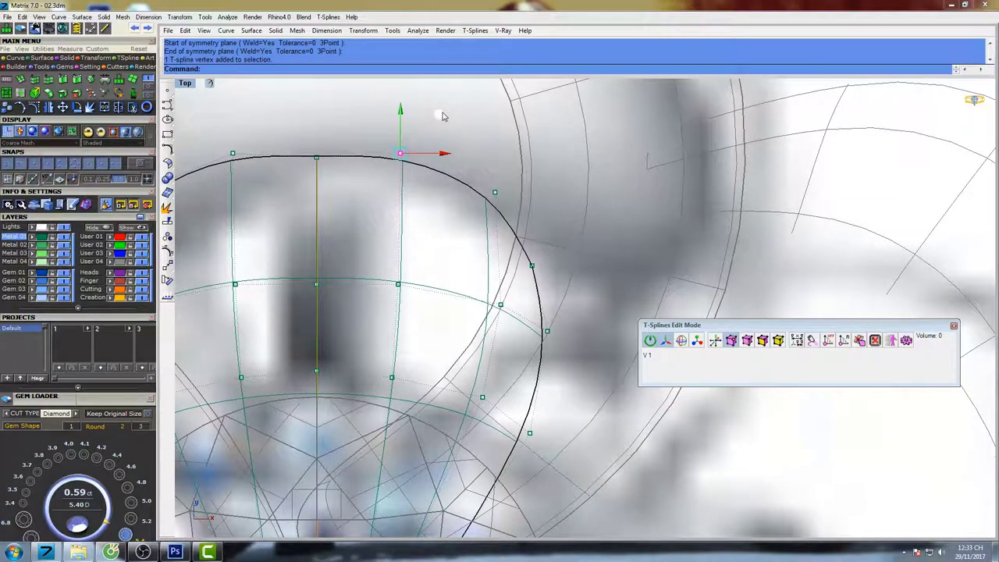
pyautogui.click(316, 158)
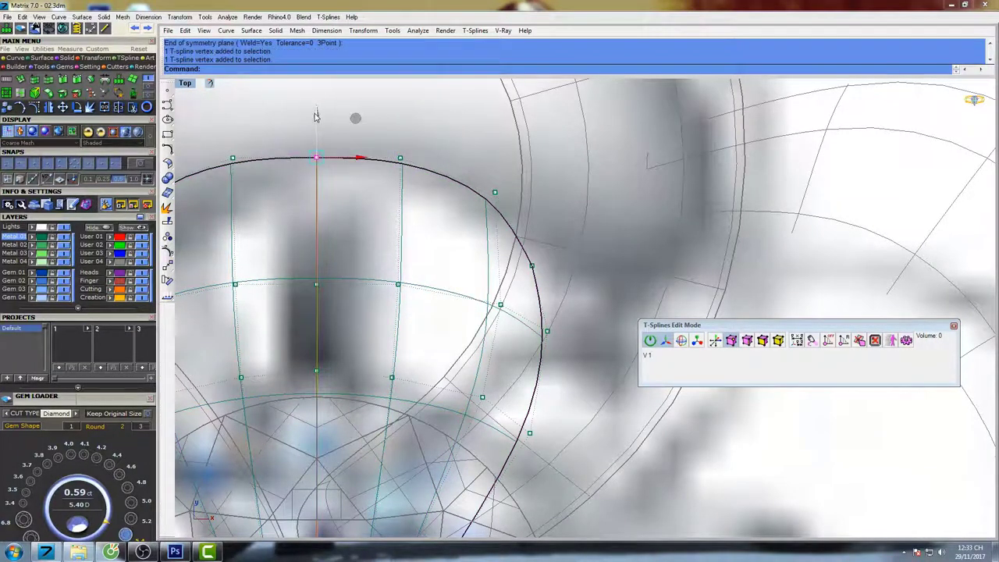
pyautogui.click(400, 158)
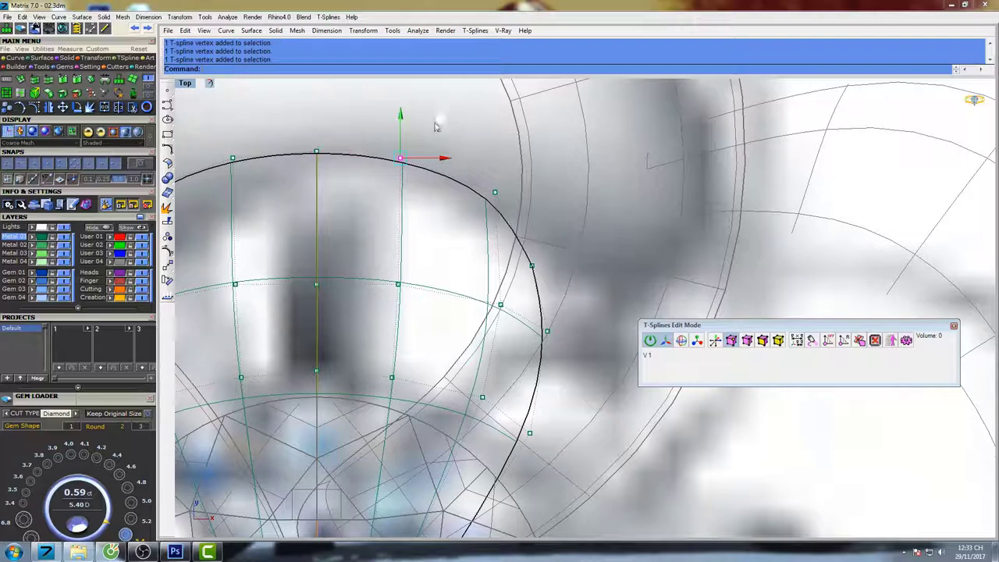
pyautogui.moveTo(438, 121); pyautogui.dragTo(439, 119)
# Nudge the shoulder vertex down and the outer-side vertex below it inward, and return to the top center vertex.
pyautogui.click(495, 193)
pyautogui.moveTo(535, 154); pyautogui.dragTo(535, 156)
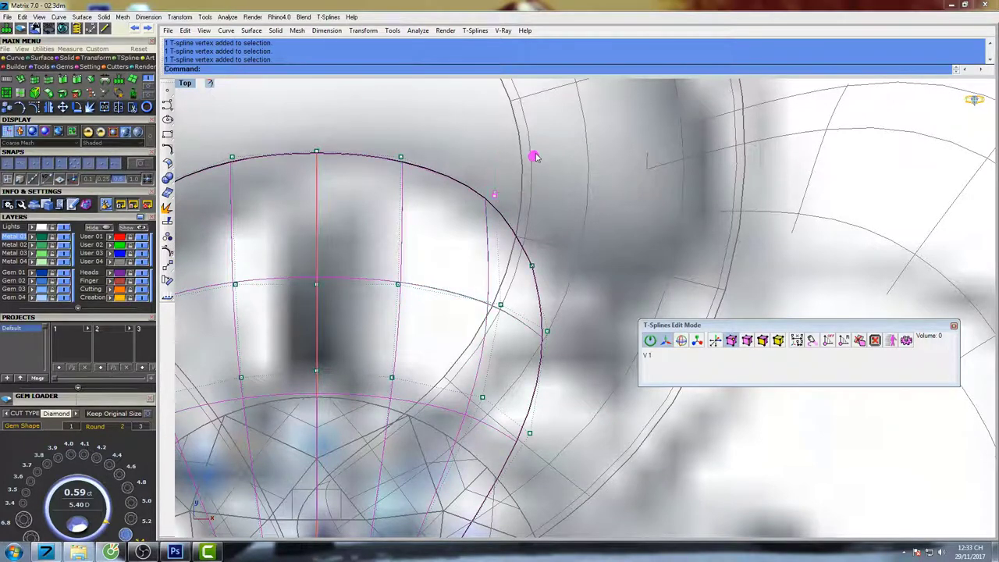
pyautogui.click(531, 267)
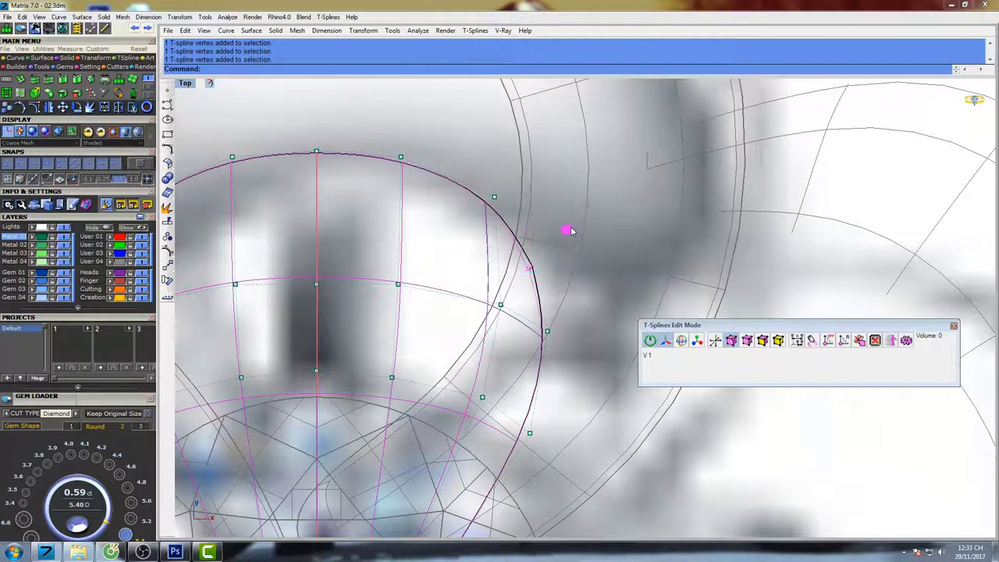
pyautogui.click(493, 202)
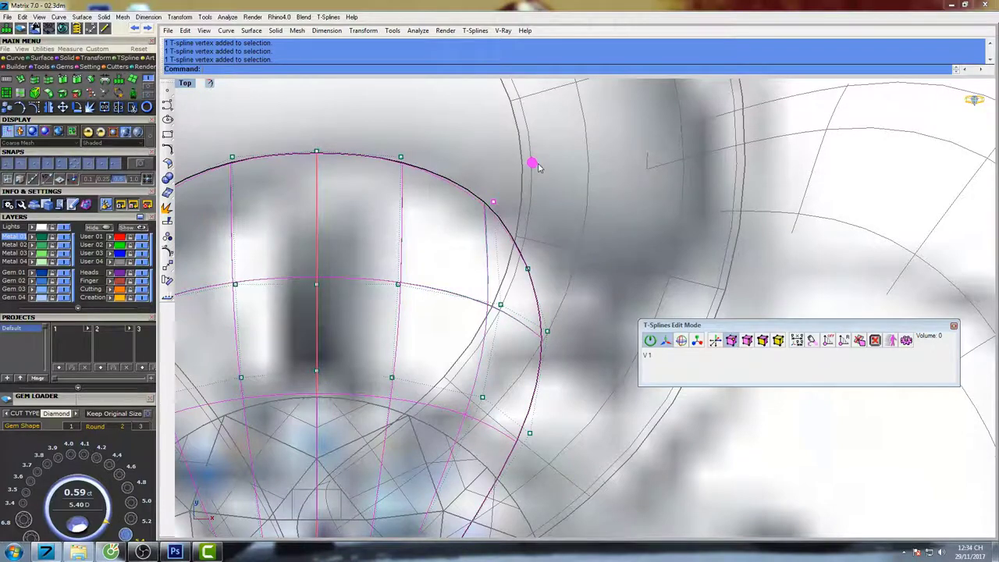
pyautogui.moveTo(388, 205); pyautogui.dragTo(453, 198, button='right')
pyautogui.click(382, 144)
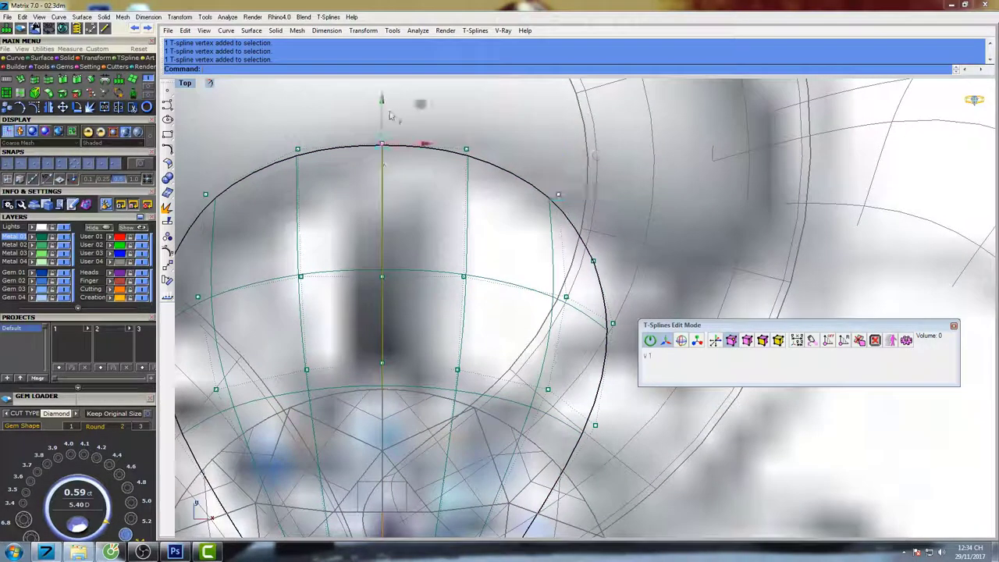
# Polar-array the symmetric surface around the origin with 4 items over 360 degrees.
pyautogui.scroll(-6, 433, 195)
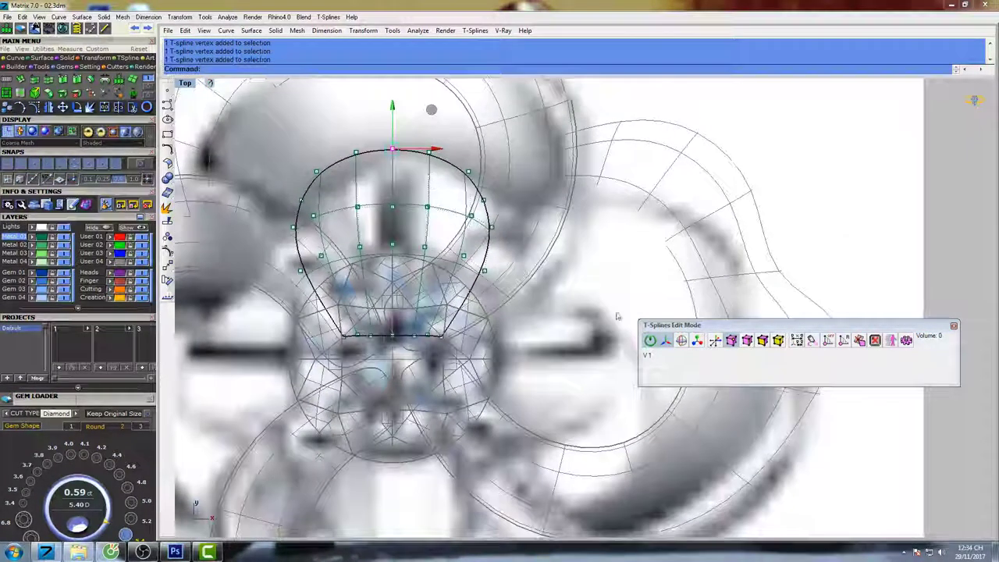
pyautogui.click(465, 215)
pyautogui.scroll(-4, 445, 213)
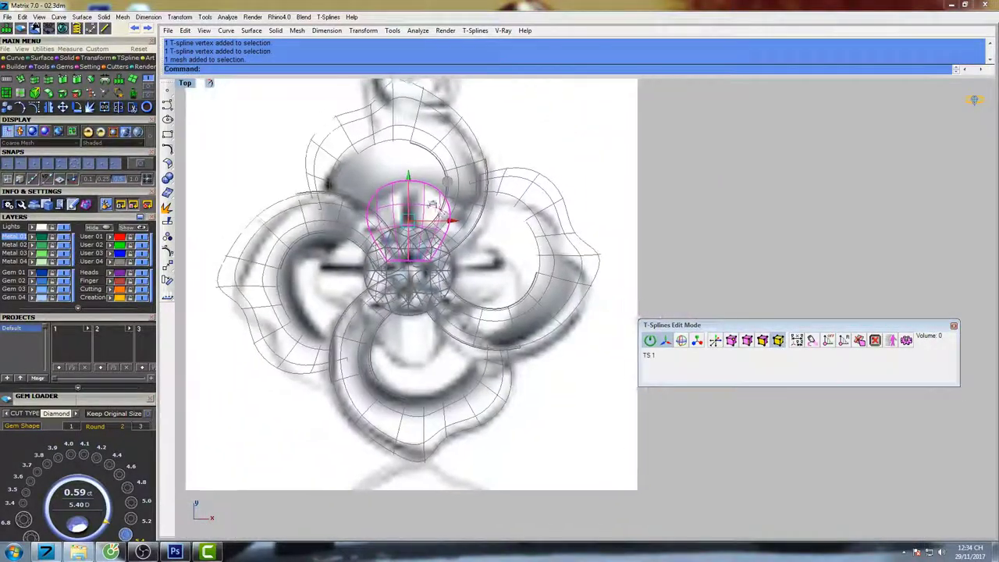
pyautogui.write('a')
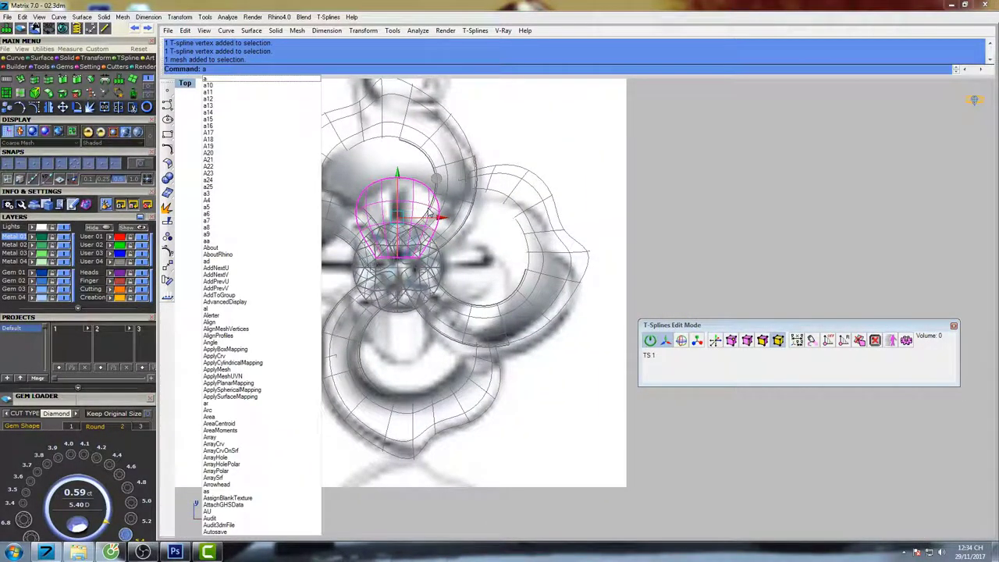
pyautogui.write('r')
pyautogui.click(232, 147)
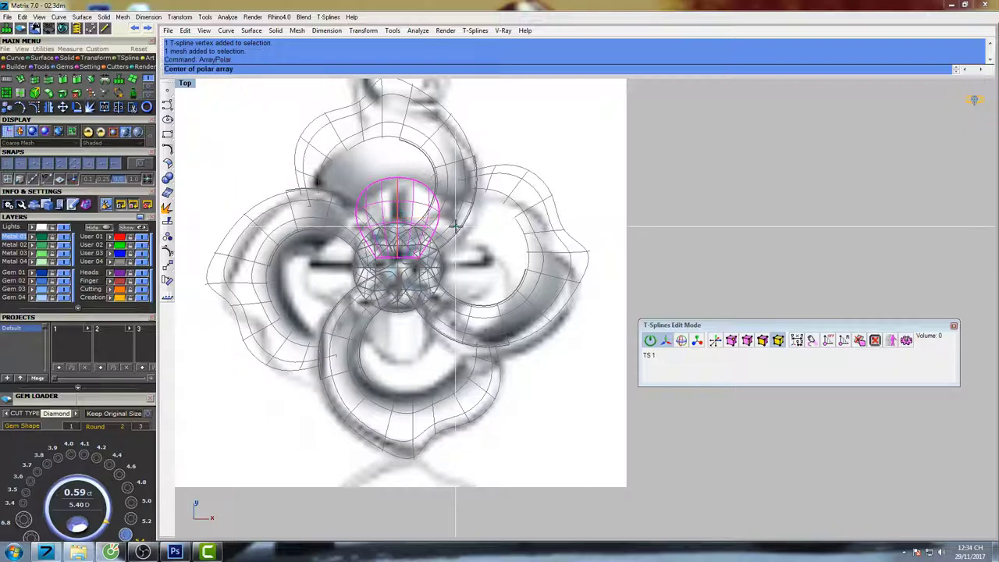
pyautogui.write('0')
pyautogui.press('Return')
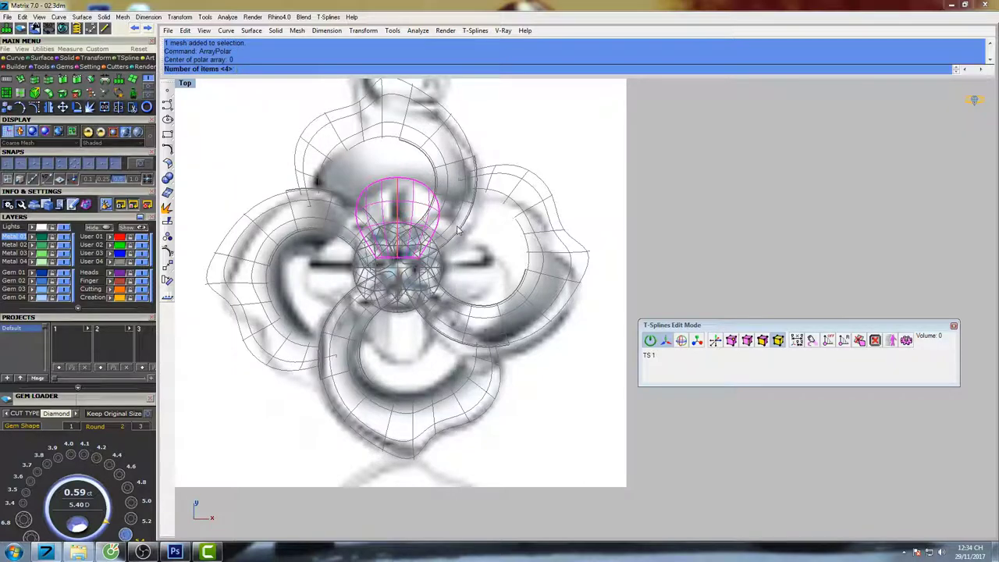
pyautogui.press('Return')
pyautogui.press('Return')
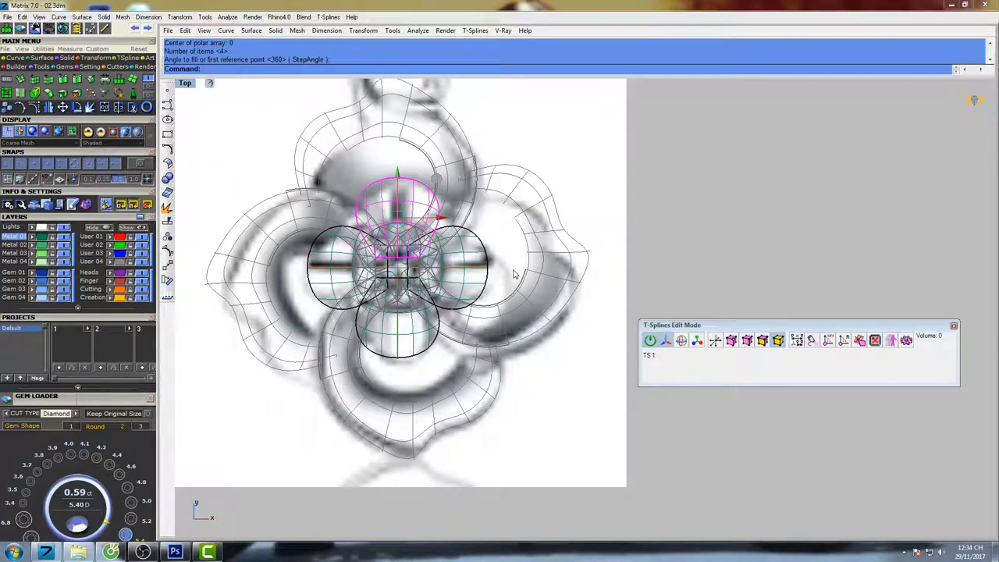
# Lock the three arrayed copies, leaving the upper surface above the gem editable.
pyautogui.moveTo(506, 297); pyautogui.dragTo(467, 271)
pyautogui.keyDown('shift'); pyautogui.moveTo(420, 326); pyautogui.dragTo(335, 304); pyautogui.keyUp('shift')
pyautogui.moveTo(442, 314); pyautogui.dragTo(407, 309, button='right')
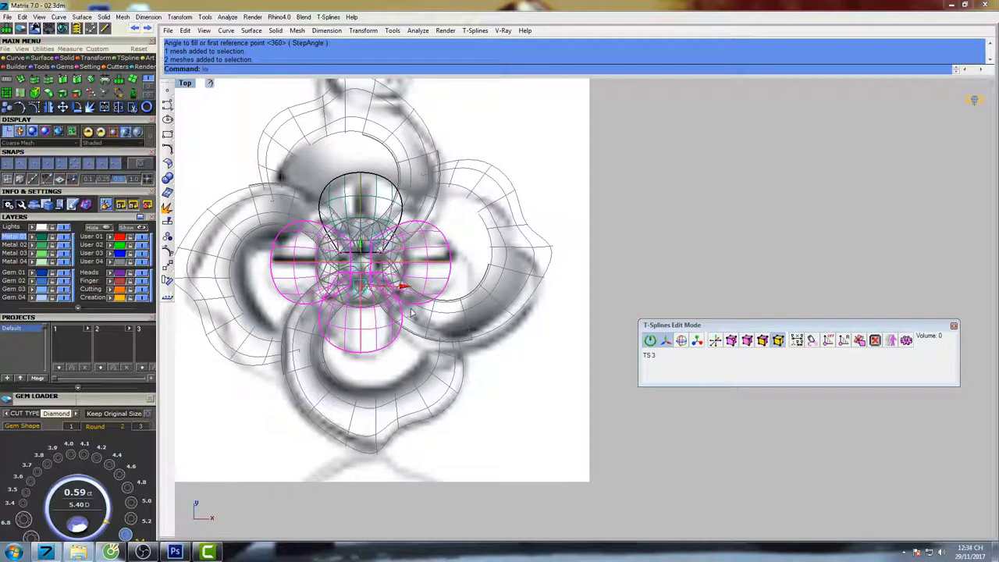
pyautogui.write('ck')
pyautogui.press('Return')
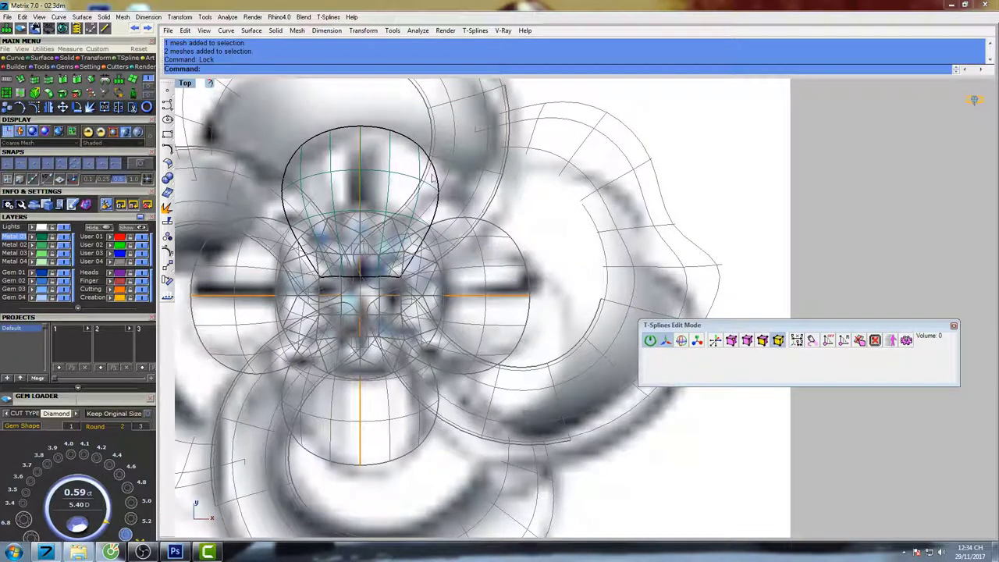
# Move the seven bottom-edge vertices of the upper surface up, away from the pendant's center.
pyautogui.click(731, 340)
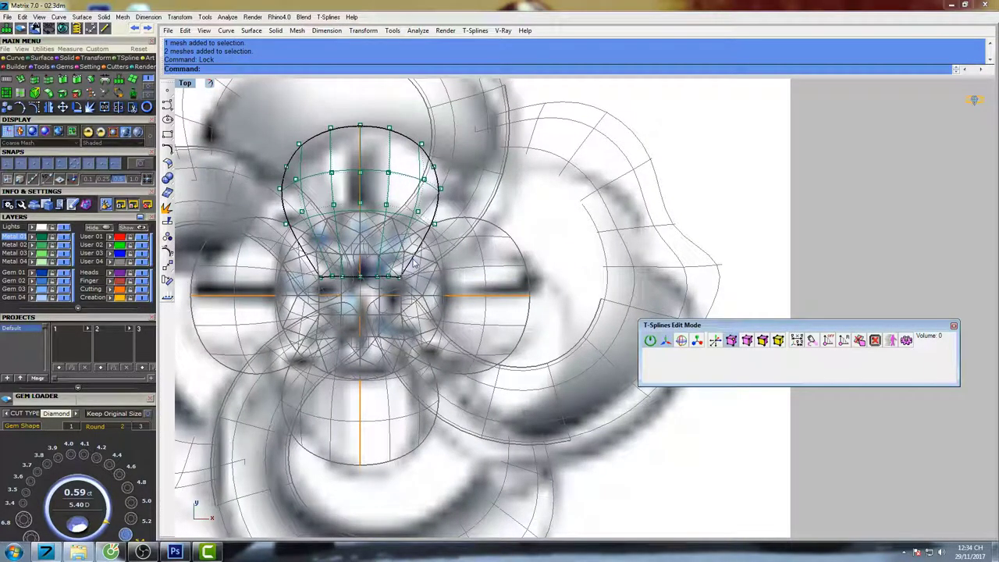
pyautogui.scroll(3, 414, 264)
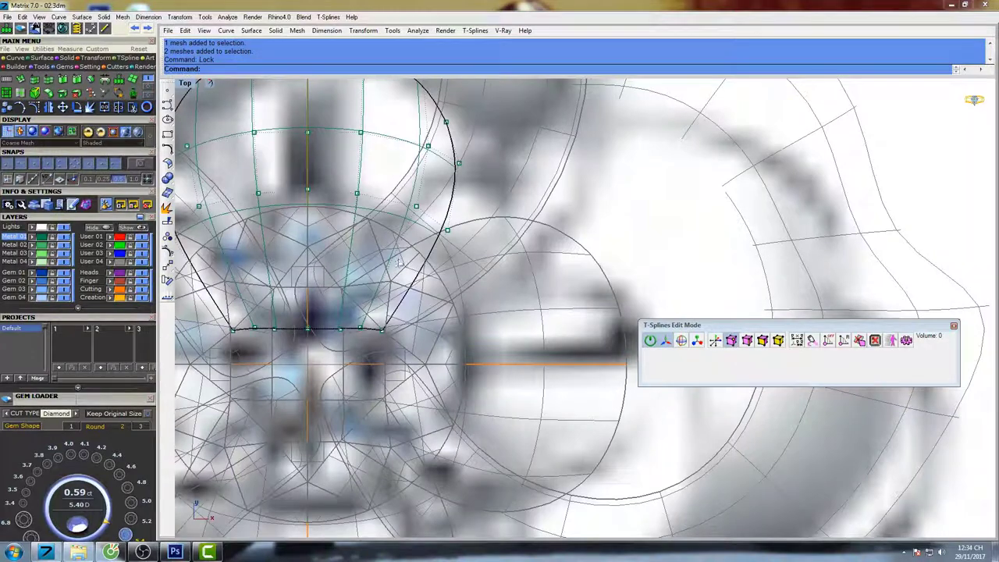
pyautogui.moveTo(398, 263); pyautogui.dragTo(434, 262, button='right')
pyautogui.moveTo(239, 311); pyautogui.dragTo(449, 356)
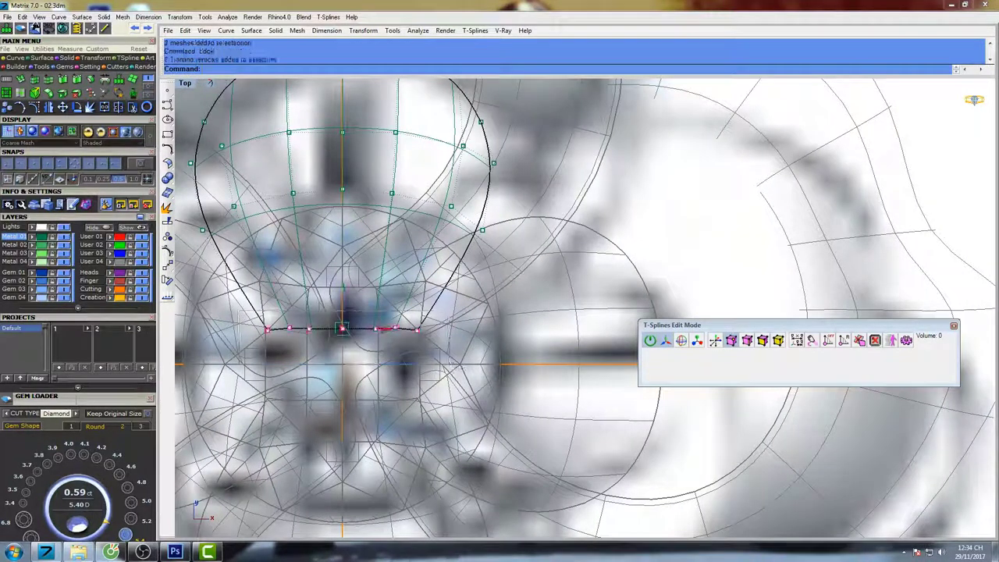
pyautogui.moveTo(343, 290); pyautogui.dragTo(348, 271)
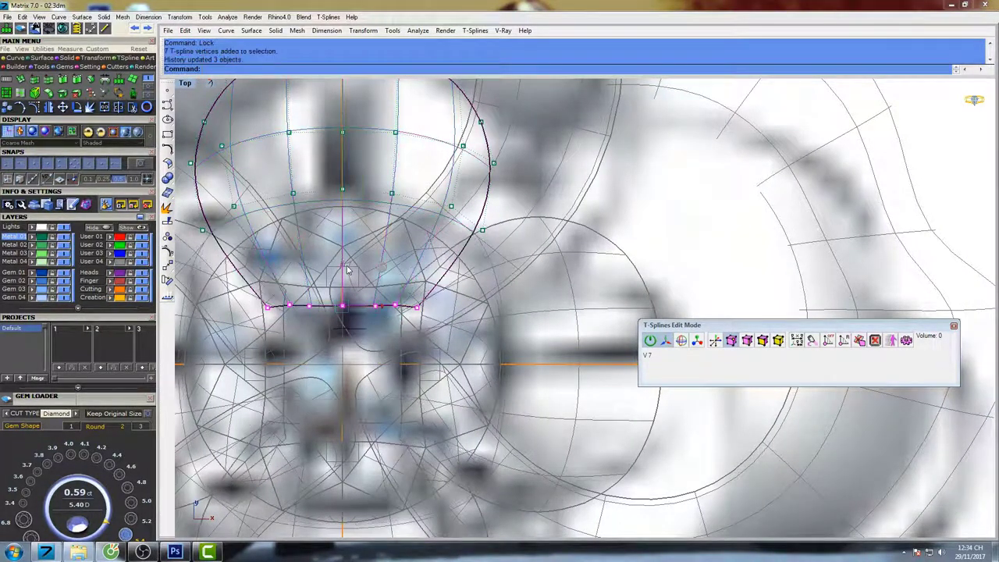
# Shift the six vertices of the surface's lower right half inward toward the center axis.
pyautogui.moveTo(373, 324); pyautogui.dragTo(528, 174)
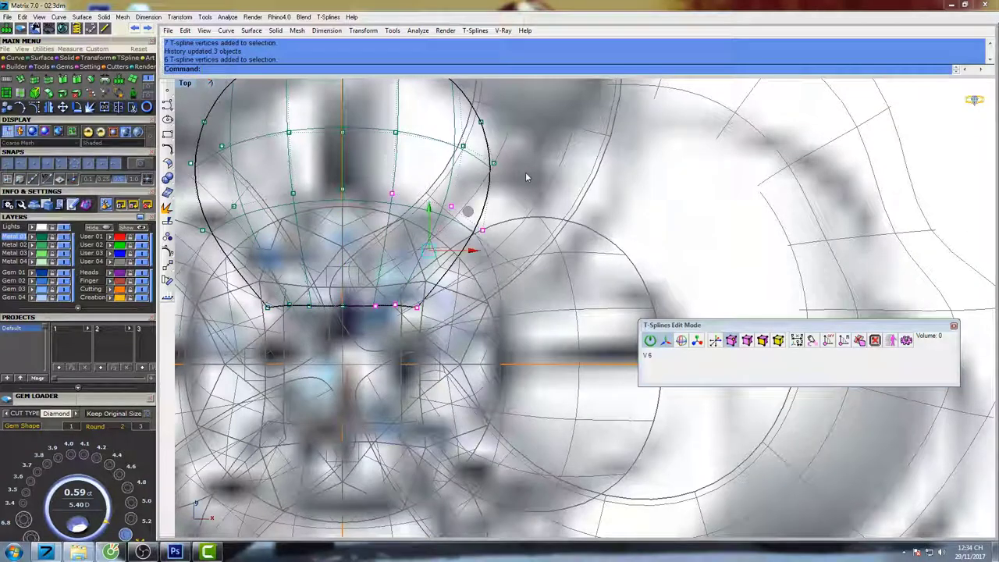
pyautogui.moveTo(525, 174); pyautogui.dragTo(491, 276, button='right')
pyautogui.moveTo(445, 353); pyautogui.dragTo(434, 351)
pyautogui.moveTo(481, 283); pyautogui.dragTo(495, 282, button='right')
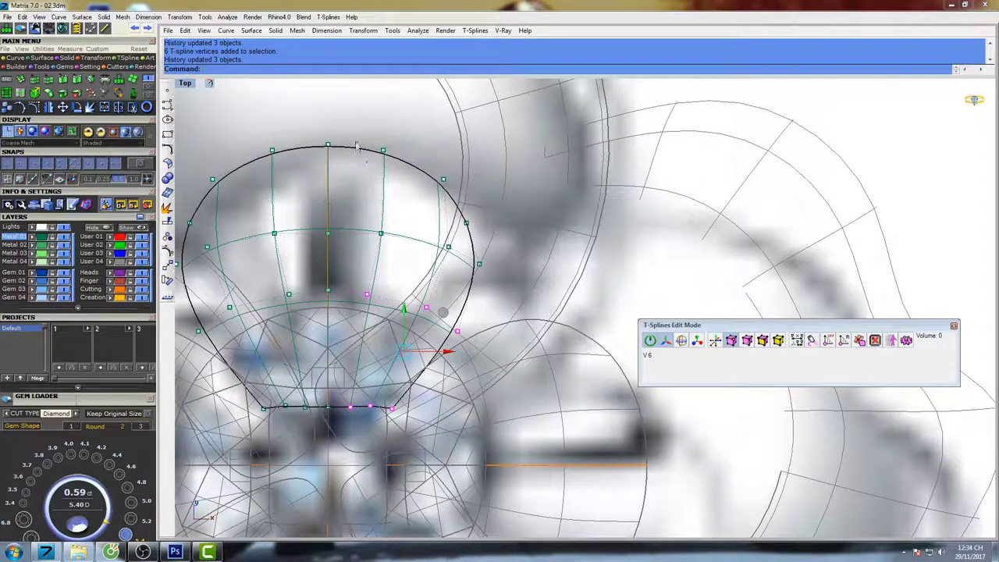
# Narrow the surface's upper right half by moving its vertices inward, and nudge the four outermost ones further.
pyautogui.moveTo(356, 146); pyautogui.dragTo(495, 273)
pyautogui.moveTo(476, 212); pyautogui.dragTo(486, 250)
pyautogui.click(463, 264)
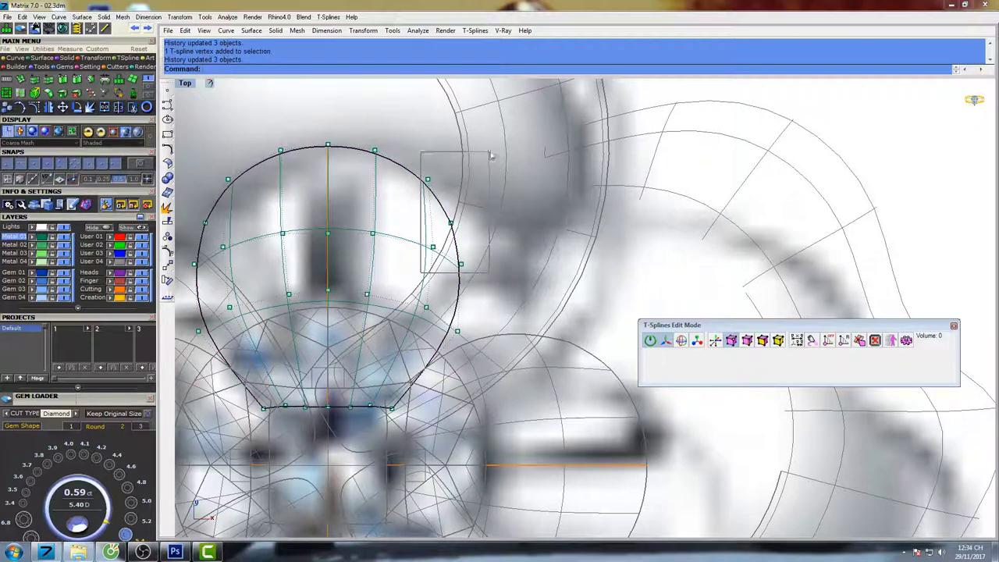
pyautogui.moveTo(491, 156); pyautogui.dragTo(474, 176)
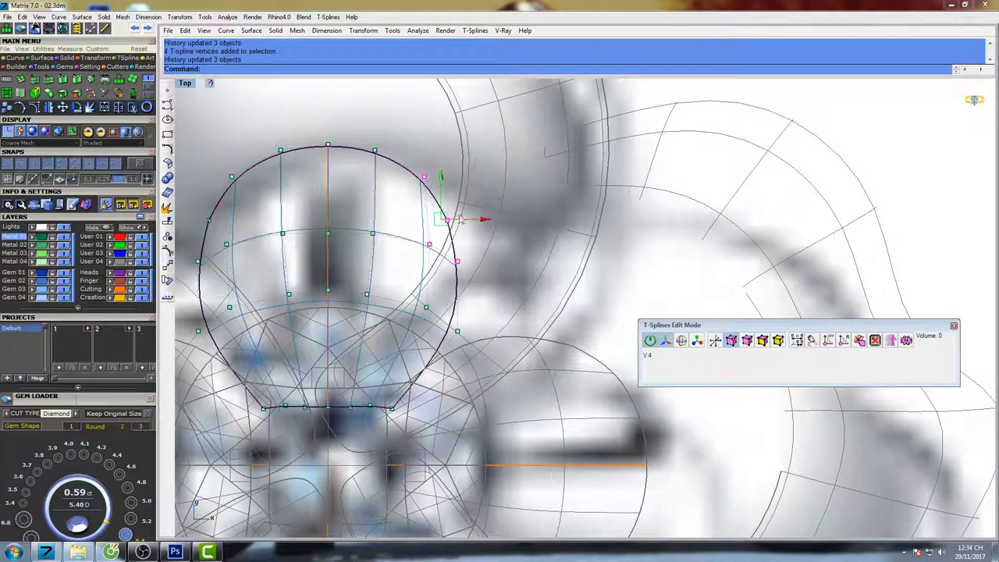
# Fine-tune the outer-side vertex and the vertices of the column just inside it to smooth the right side.
pyautogui.scroll(8, 444, 222)
pyautogui.click(450, 217)
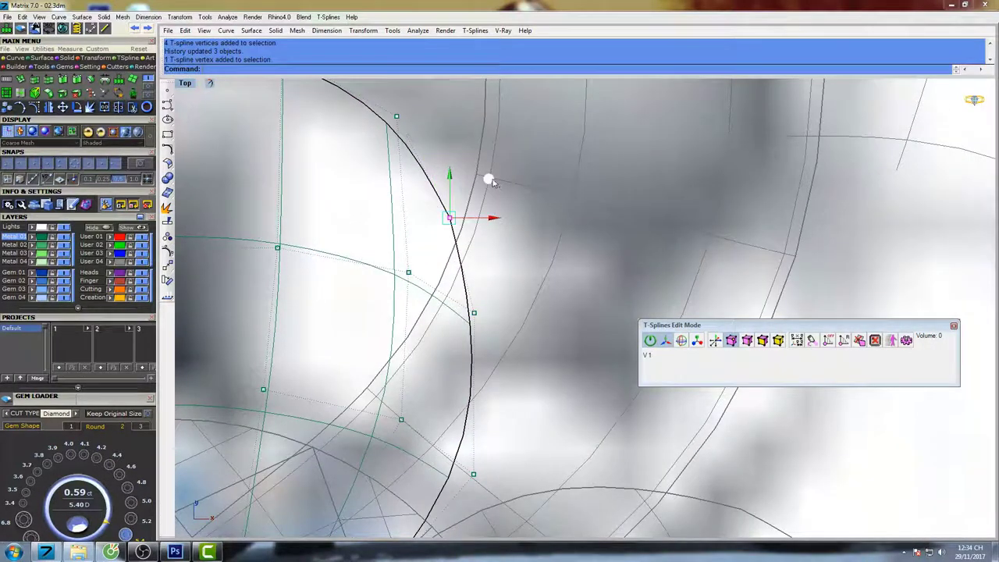
pyautogui.moveTo(449, 217); pyautogui.dragTo(430, 228)
pyautogui.click(408, 272)
pyautogui.moveTo(416, 306); pyautogui.dragTo(470, 182, button='right')
pyautogui.moveTo(455, 296); pyautogui.dragTo(426, 289)
pyautogui.moveTo(412, 260); pyautogui.dragTo(461, 237, button='right')
pyautogui.scroll(-2, 460, 236)
pyautogui.scroll(-5, 461, 236)
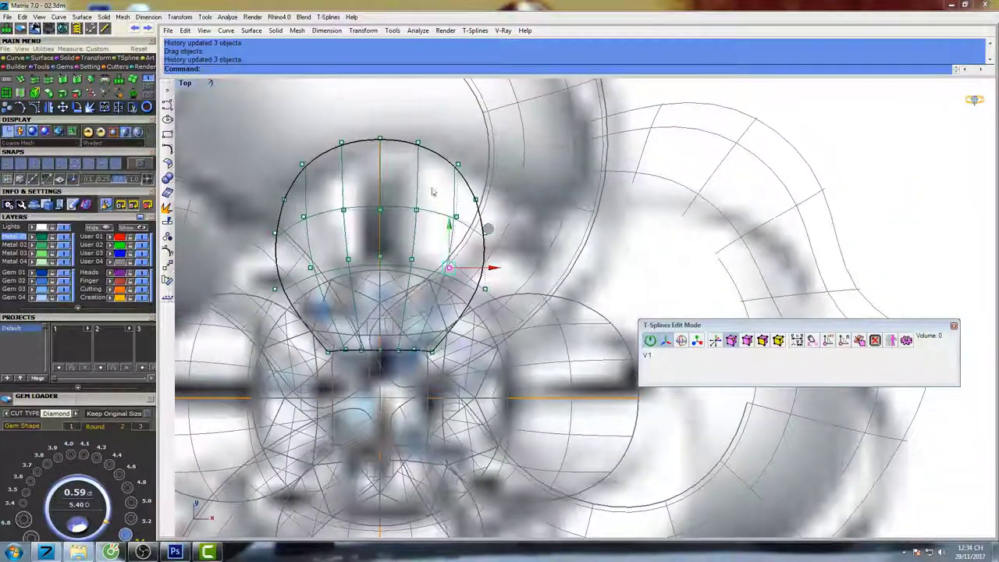
# Nudge the shoulder vertex slightly inward and adjust the outer-edge vertex below it to even out the round outline.
pyautogui.scroll(3, 433, 192)
pyautogui.click(457, 165)
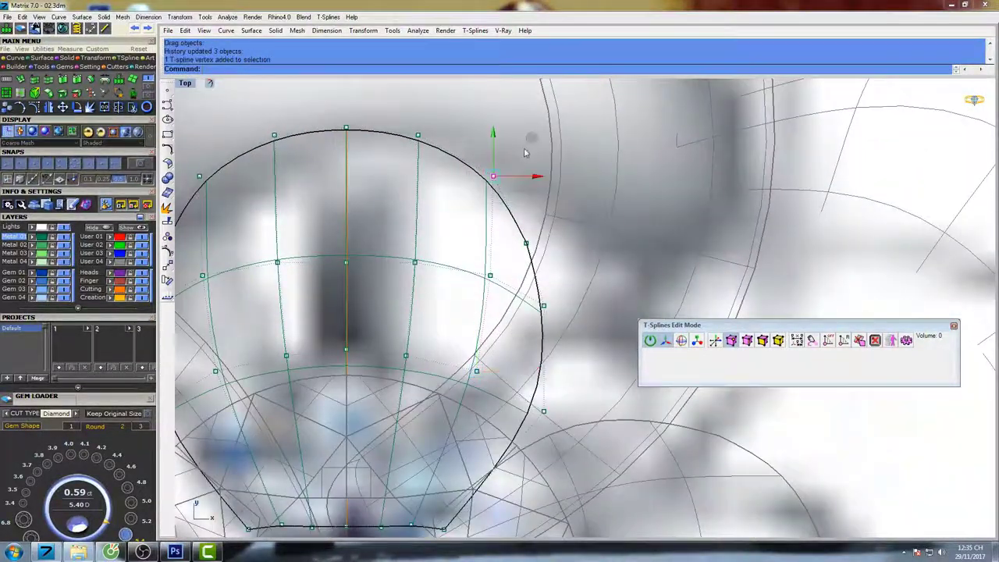
pyautogui.moveTo(530, 139); pyautogui.dragTo(527, 140)
pyautogui.click(526, 243)
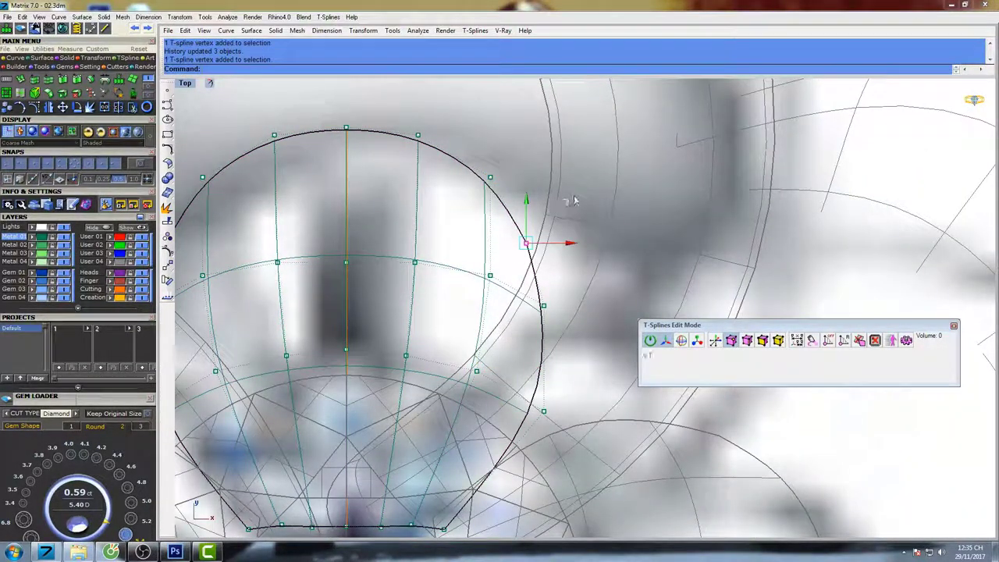
pyautogui.scroll(-7, 468, 195)
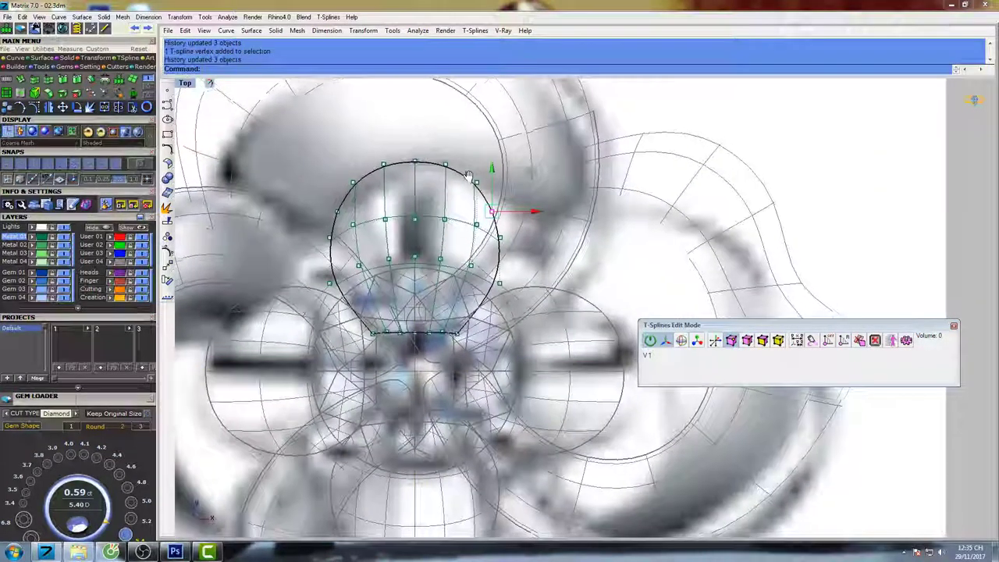
pyautogui.scroll(3, 467, 193)
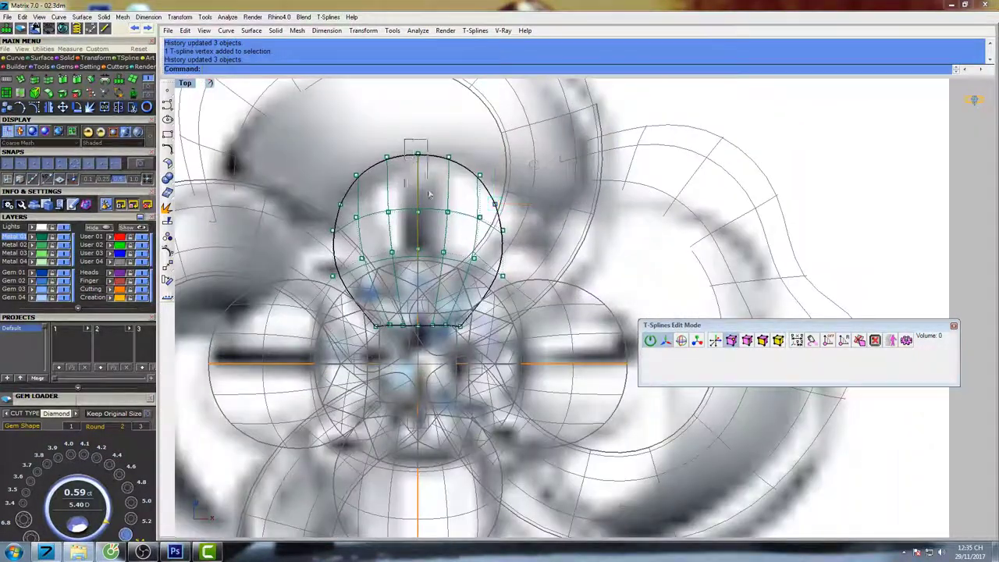
# Lower the eight vertices of the inner surface's center column and the column beside it, with the Front view in wireframe display.
pyautogui.moveTo(434, 207); pyautogui.dragTo(434, 337)
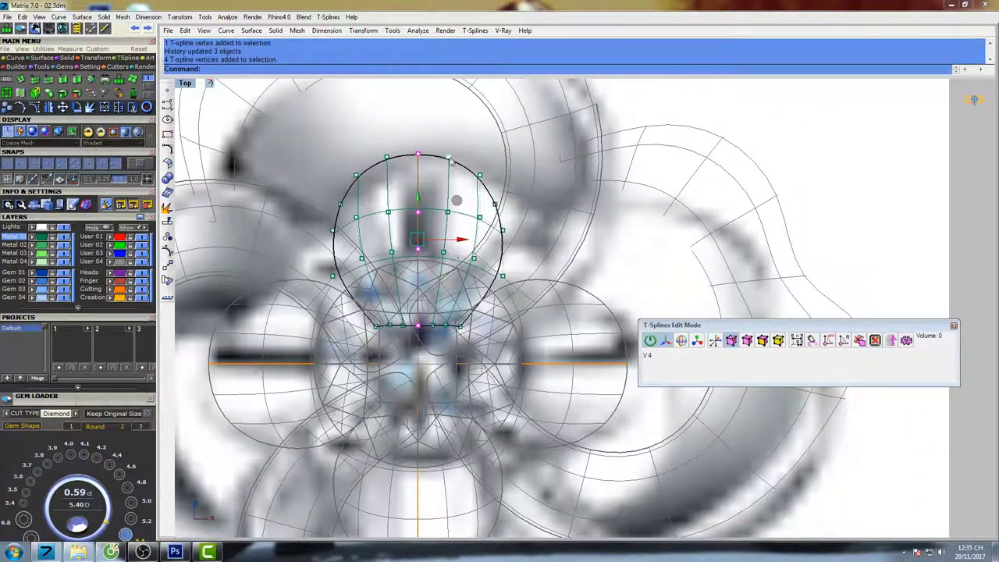
pyautogui.keyDown('shift'); pyautogui.moveTo(444, 143); pyautogui.dragTo(460, 238); pyautogui.keyUp('shift')
pyautogui.keyDown('shift'); pyautogui.moveTo(428, 336); pyautogui.dragTo(440, 314); pyautogui.keyUp('shift')
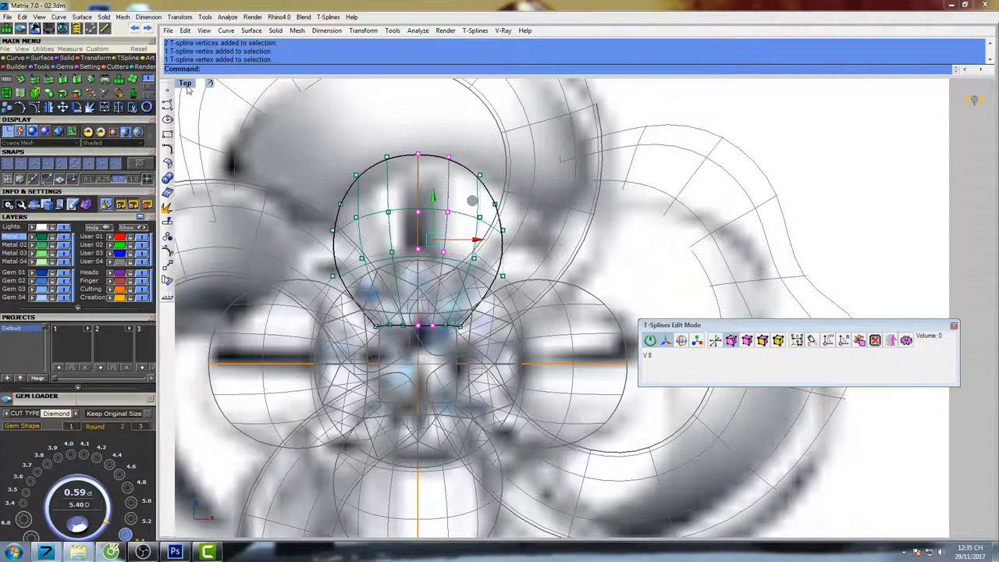
pyautogui.doubleClick(185, 84)
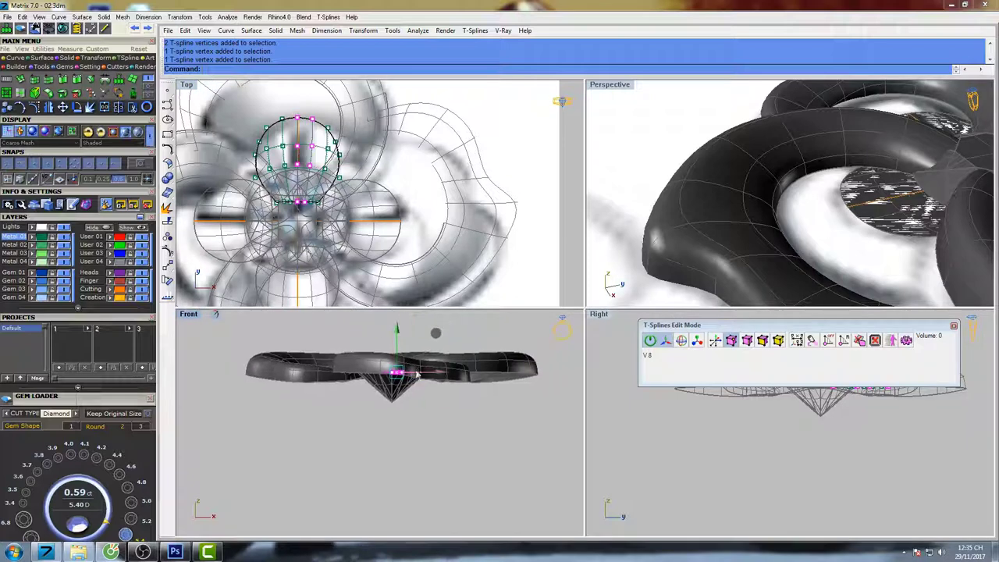
pyautogui.moveTo(417, 374)
pyautogui.mouseDown(button='right')
pyautogui.moveTo(433, 397)
pyautogui.moveTo(411, 392)
pyautogui.moveTo(442, 369)
pyautogui.mouseUp(button='right')
pyautogui.write('w')
pyautogui.press('Return')
pyautogui.write('w')
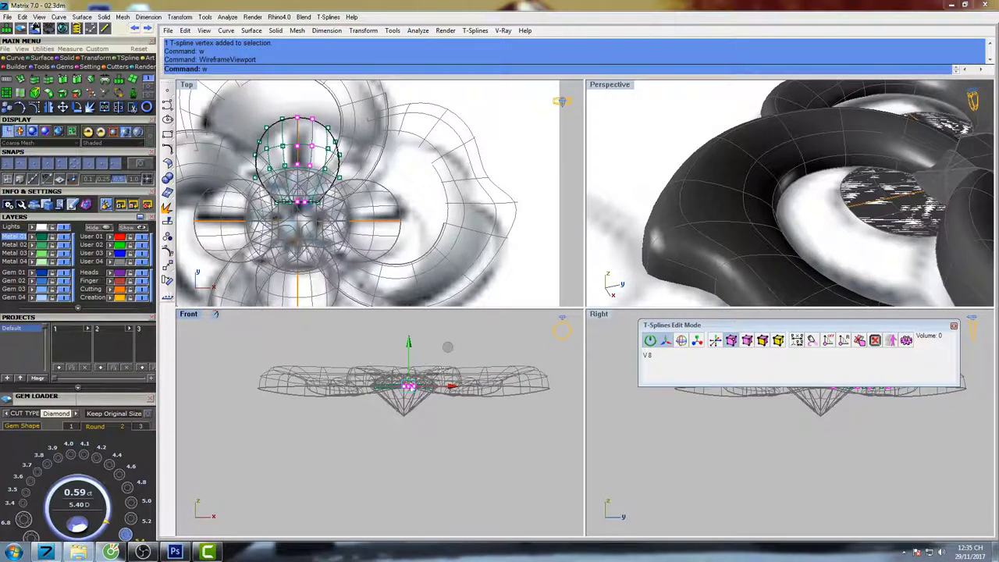
pyautogui.scroll(2, 410, 353)
pyautogui.moveTo(410, 347); pyautogui.dragTo(411, 367)
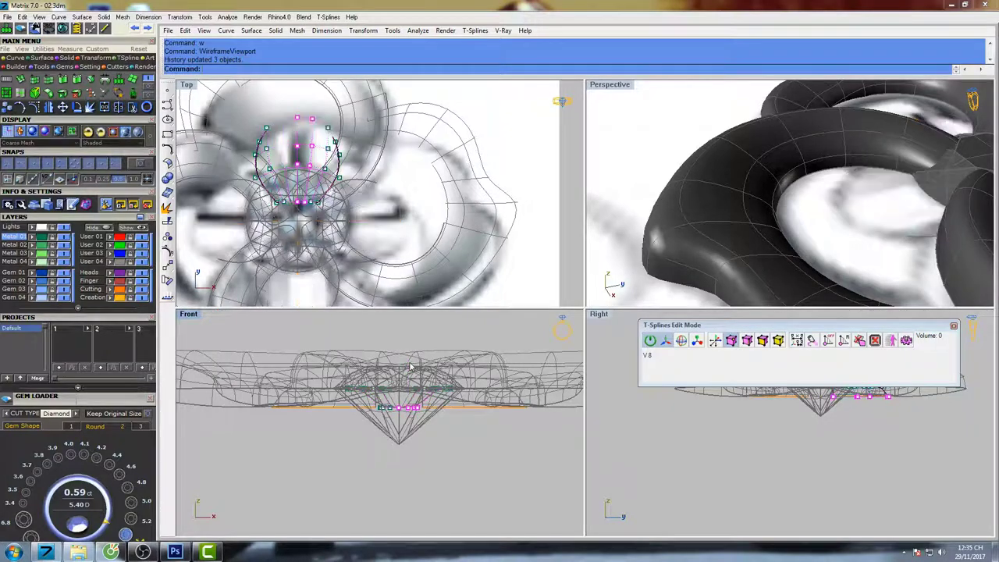
# Unlock all locked objects in the scene from the Perspective view.
pyautogui.scroll(-3, 490, 288)
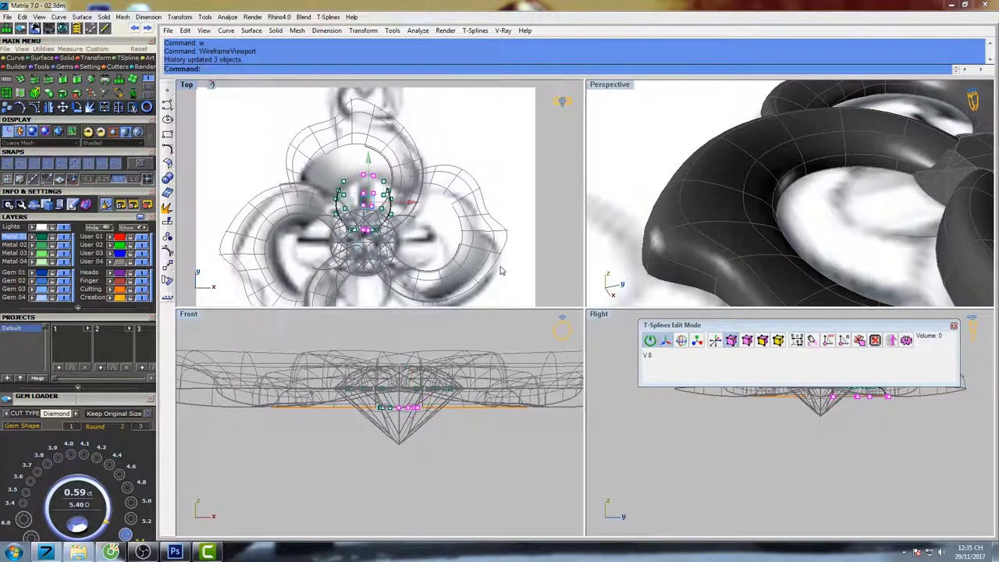
pyautogui.doubleClick(608, 84)
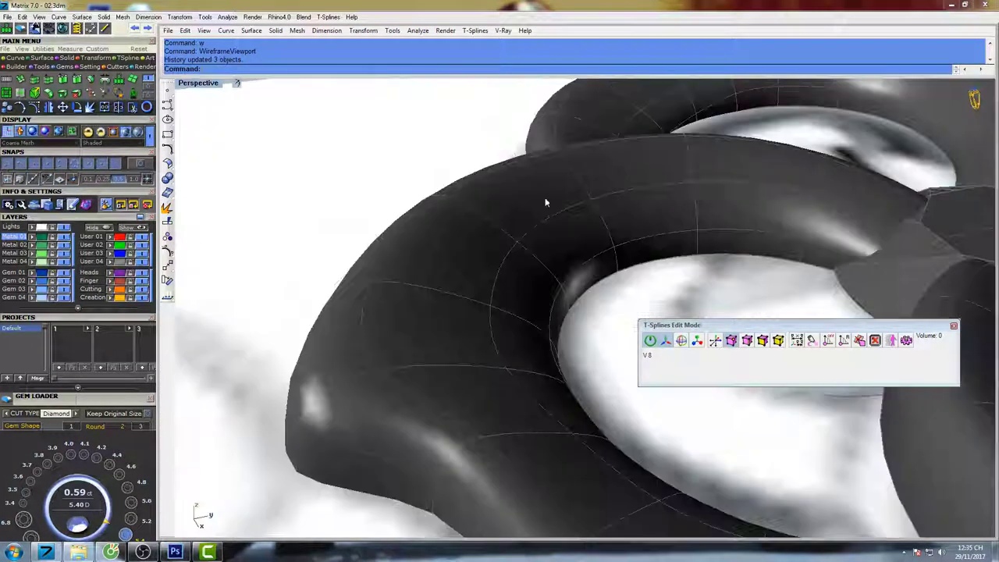
pyautogui.scroll(-5, 547, 205)
pyautogui.scroll(-5, 458, 199)
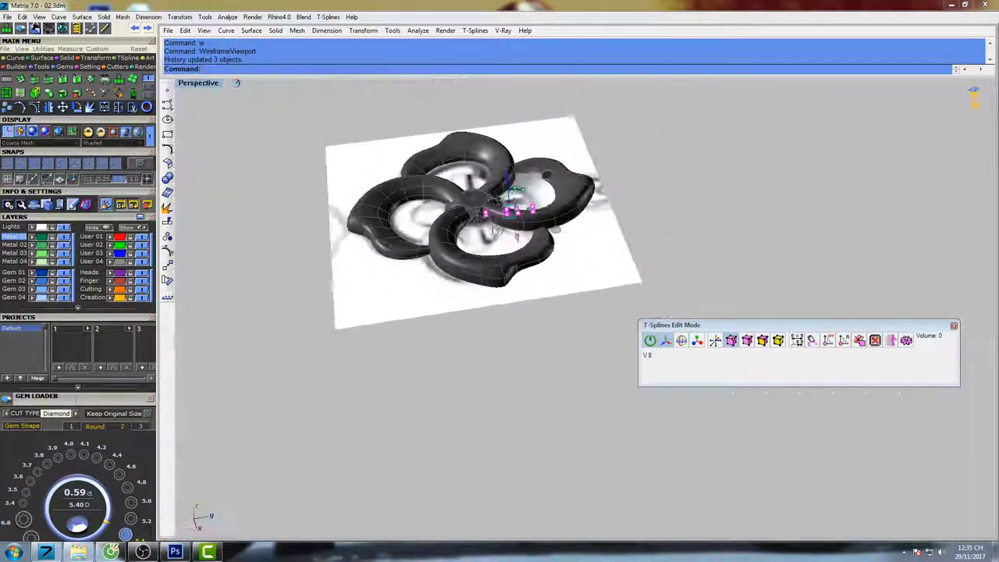
pyautogui.moveTo(618, 256); pyautogui.dragTo(568, 249, button='right')
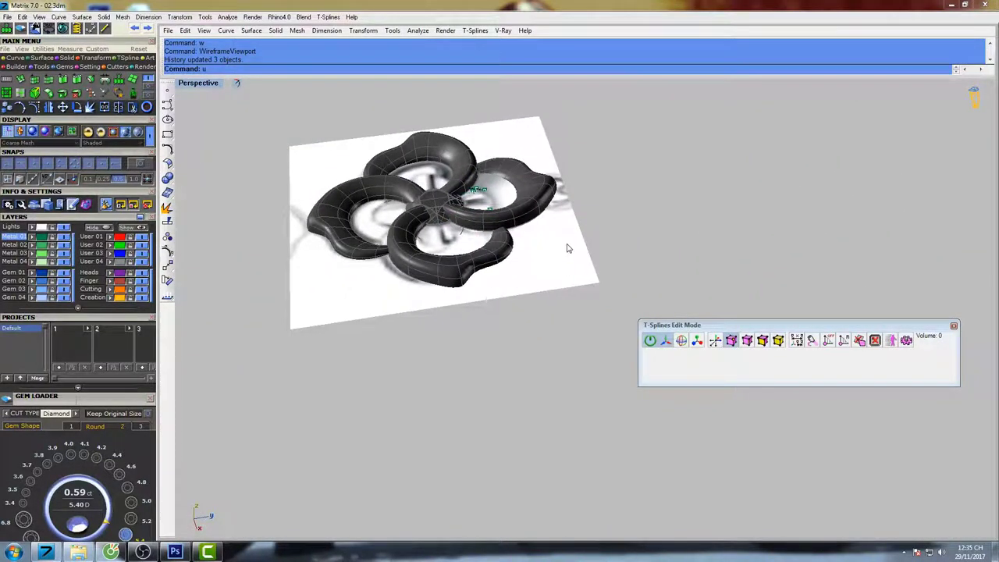
pyautogui.write('n')
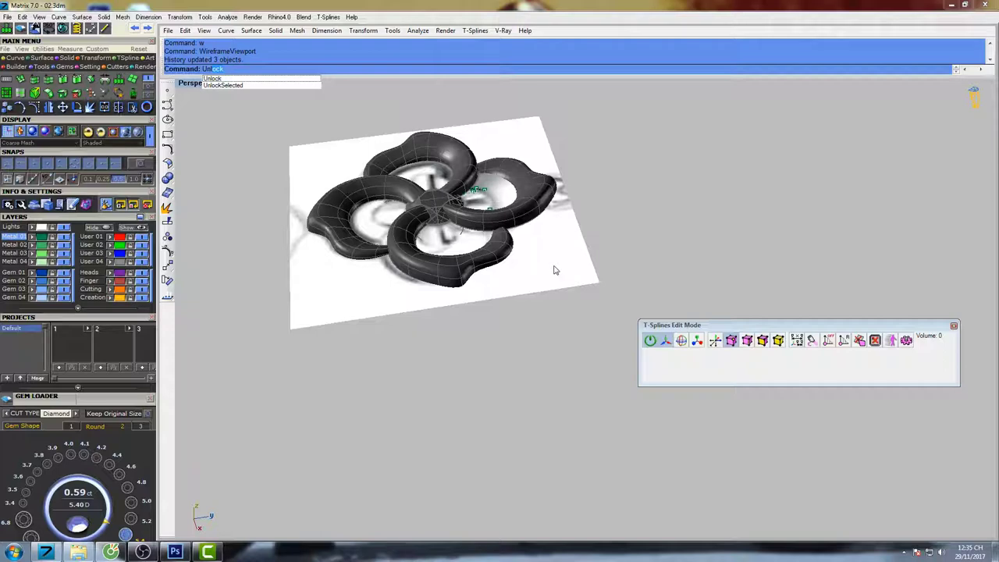
pyautogui.press('Return')
pyautogui.press('Return')
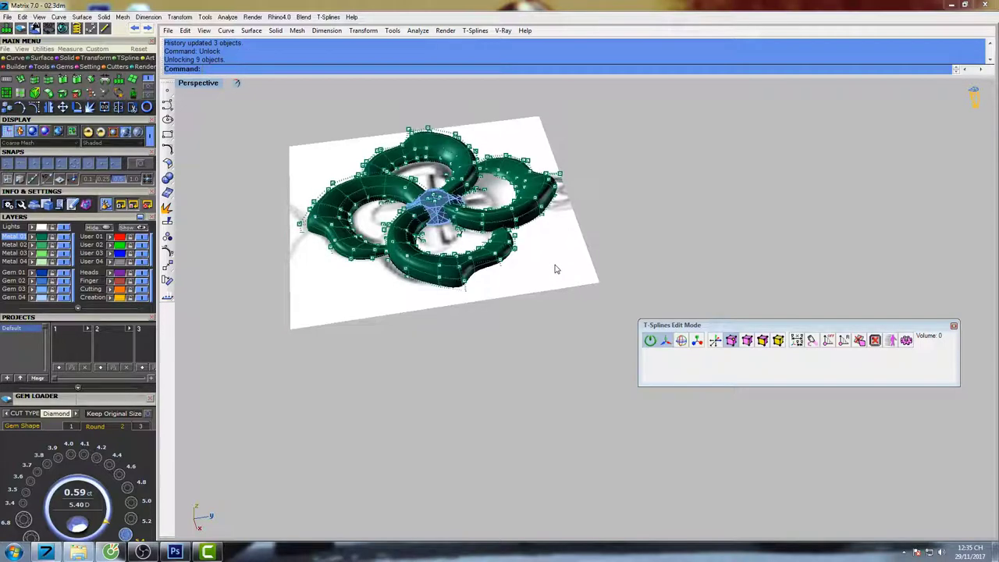
# Hide the reference picture plane beneath the flower.
pyautogui.keyDown('shift'); pyautogui.moveTo(568, 263); pyautogui.dragTo(543, 260, button='right'); pyautogui.keyUp('shift')
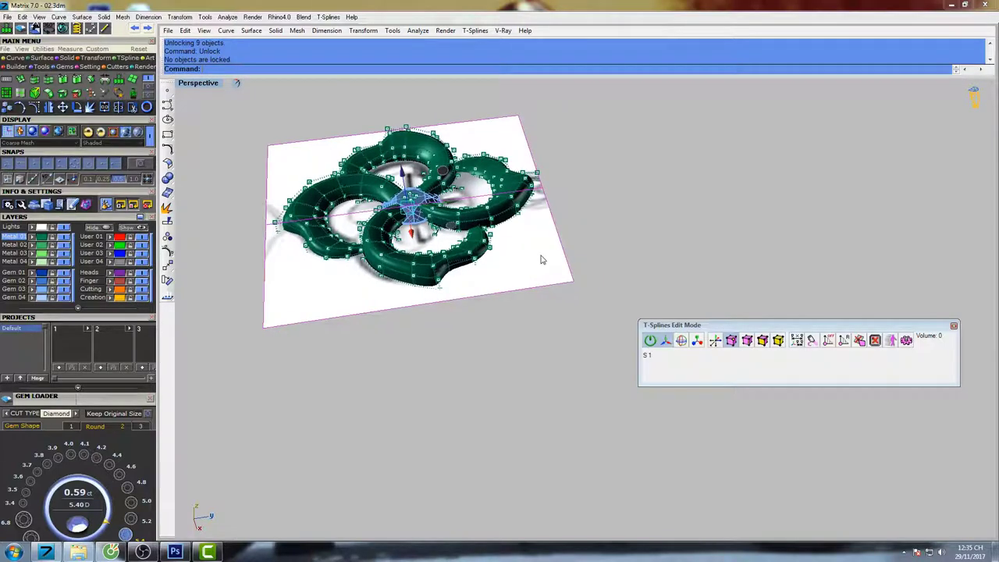
pyautogui.press('Return')
pyautogui.scroll(5, 474, 229)
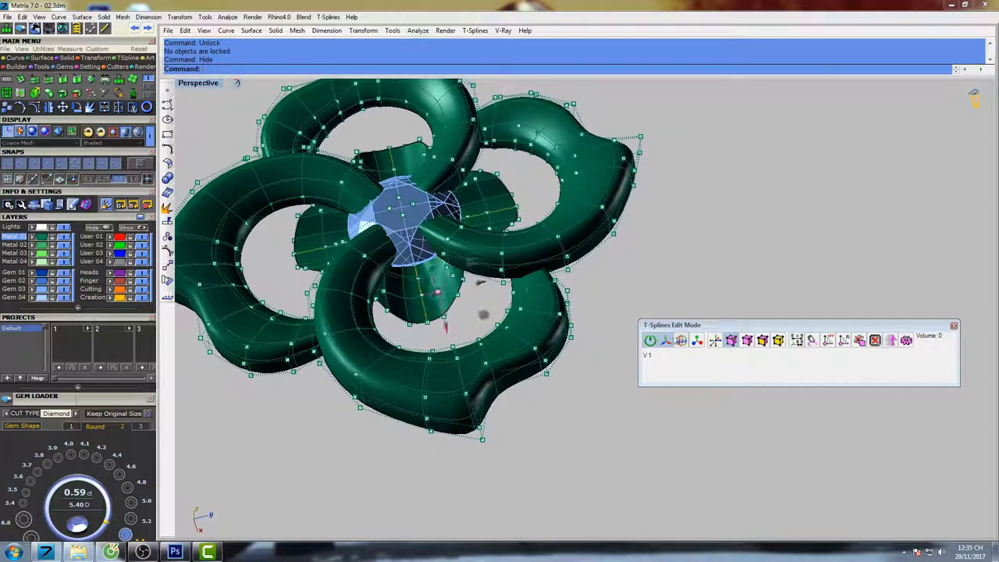
# Lock everything except the inner surface above the gem in the Top view by selecting that surface, inverting the selection and locking it.
pyautogui.click(778, 342)
pyautogui.moveTo(723, 247); pyautogui.dragTo(705, 277, button='right')
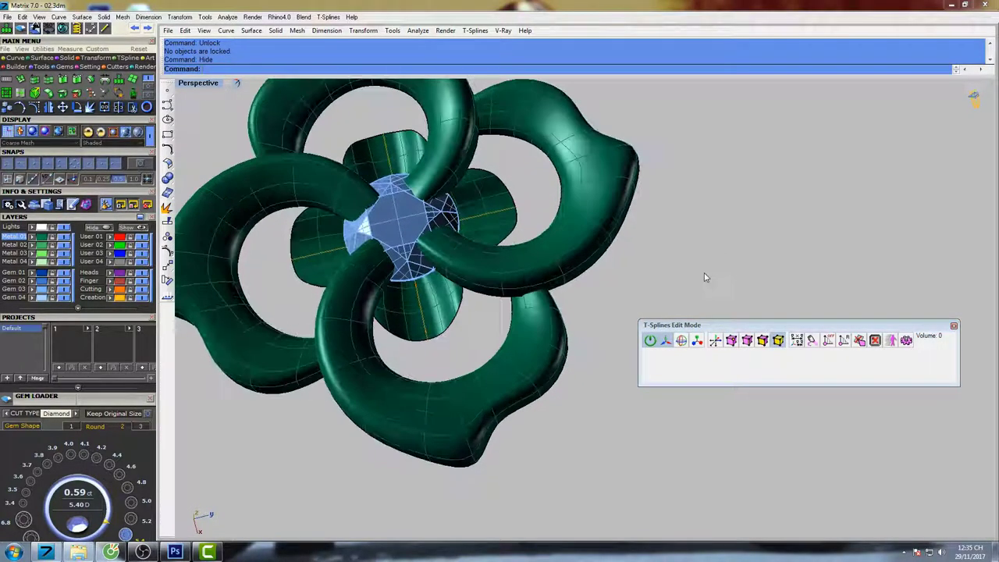
pyautogui.hotkey('ctrl', 'F1')
pyautogui.moveTo(544, 309); pyautogui.dragTo(376, 214, button='right')
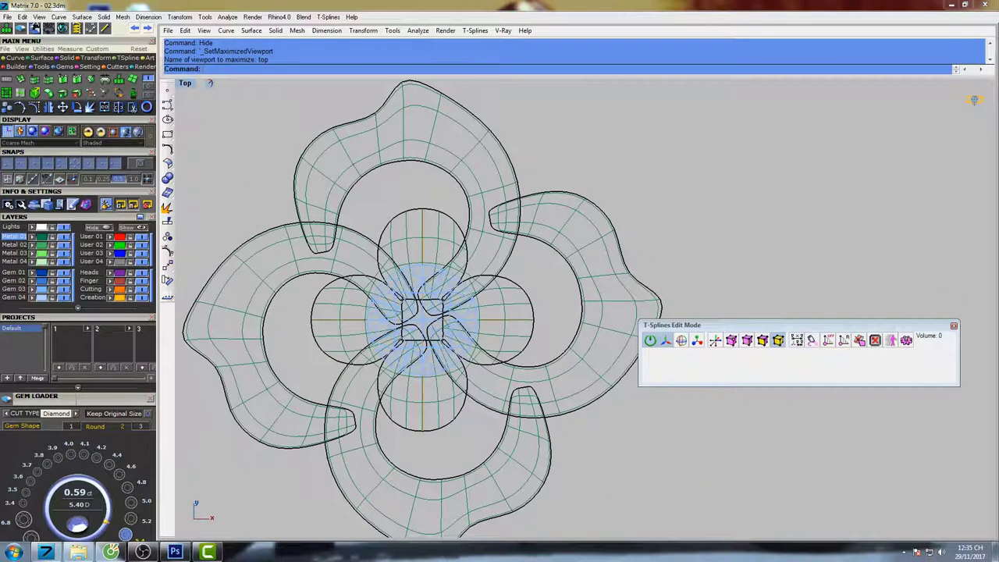
pyautogui.click(427, 240)
pyautogui.moveTo(442, 244); pyautogui.dragTo(427, 228, button='right')
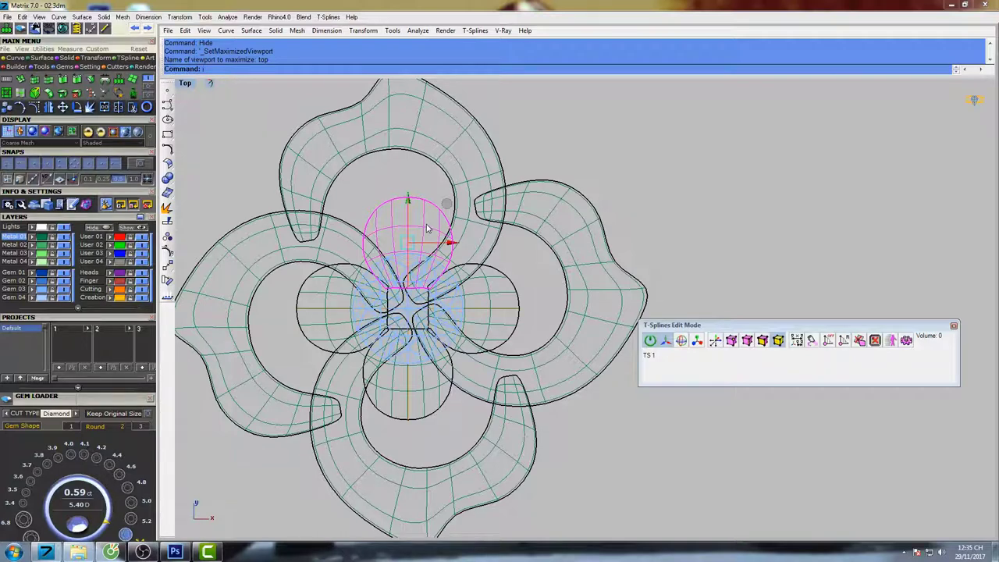
pyautogui.write('h')
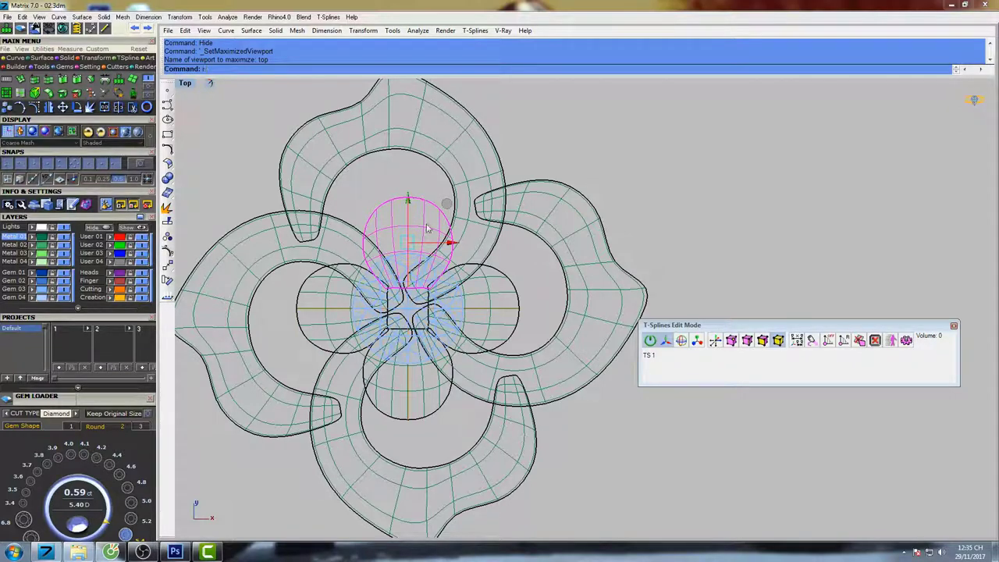
pyautogui.write('n')
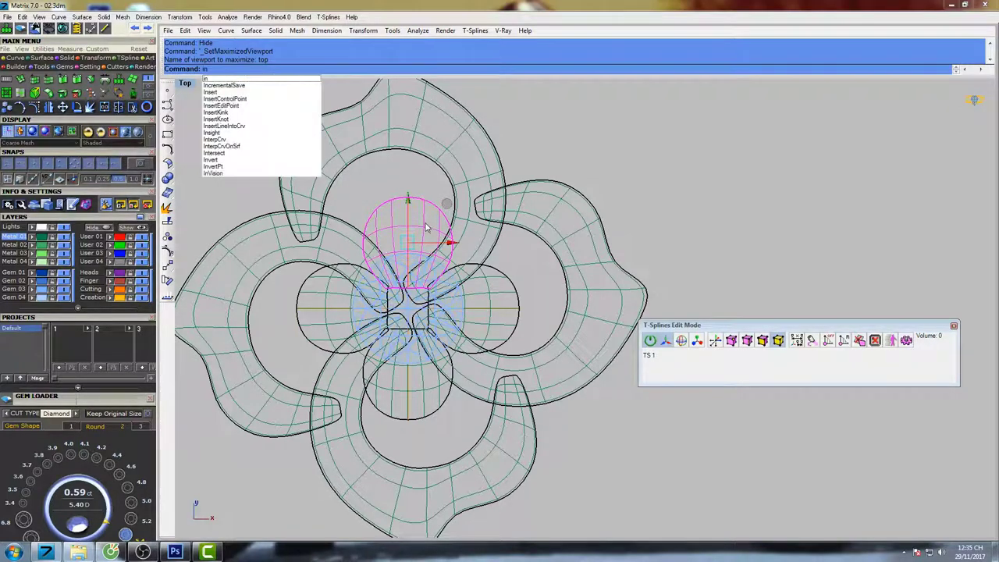
pyautogui.click(319, 159)
pyautogui.moveTo(472, 273); pyautogui.dragTo(456, 249, button='right')
pyautogui.scroll(-4, 468, 244)
pyautogui.write('lock')
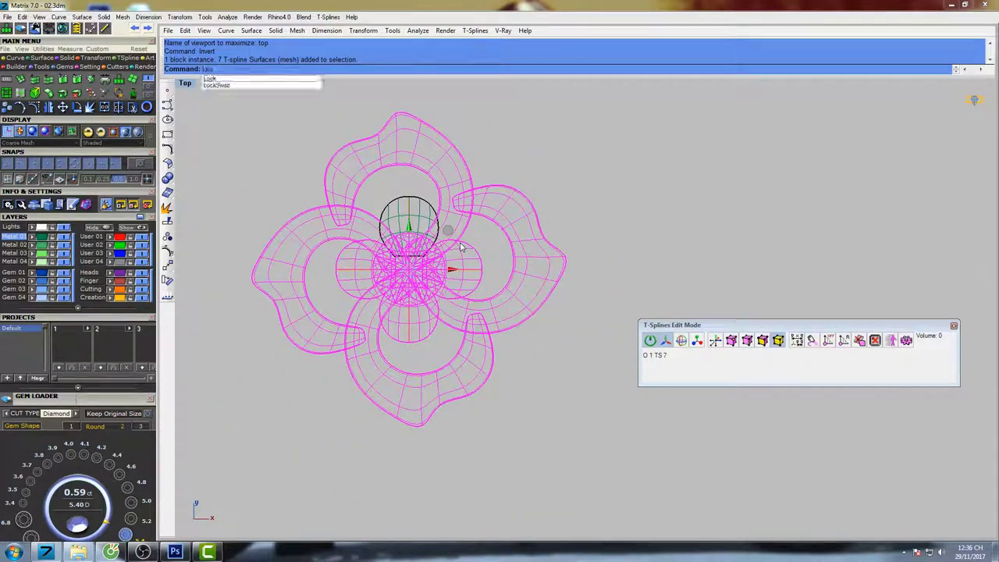
pyautogui.press('Return')
# Select the unlocked inner surface and turn on its vertex editing in the Perspective view, facing its outer edge.
pyautogui.click(420, 213)
pyautogui.scroll(1, 640, 278)
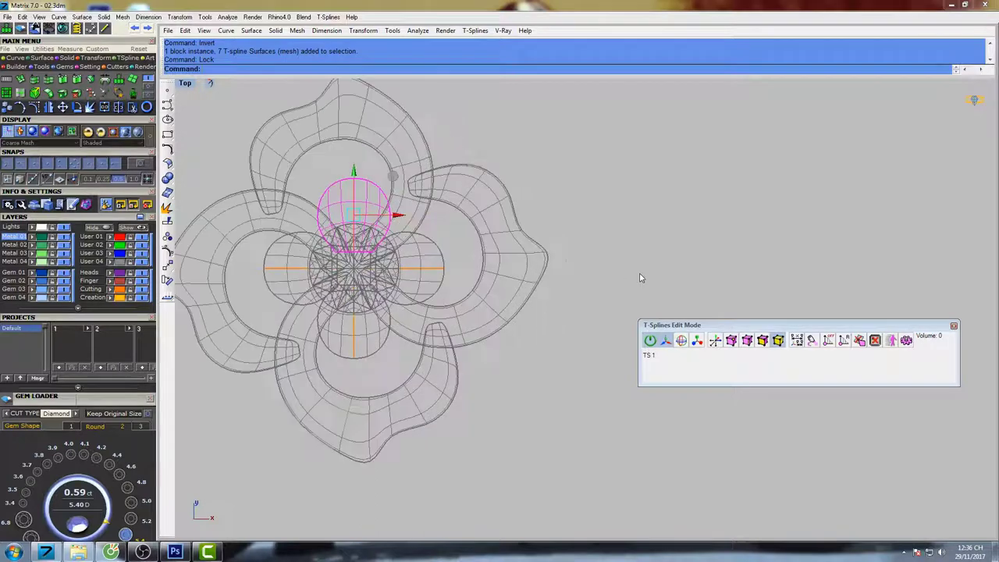
pyautogui.hotkey('ctrl', 'F4')
pyautogui.moveTo(579, 265)
pyautogui.keyDown('shift'); pyautogui.mouseDown(button='right')
pyautogui.moveTo(557, 279)
pyautogui.moveTo(518, 261)
pyautogui.mouseUp(button='right'); pyautogui.keyUp('shift')
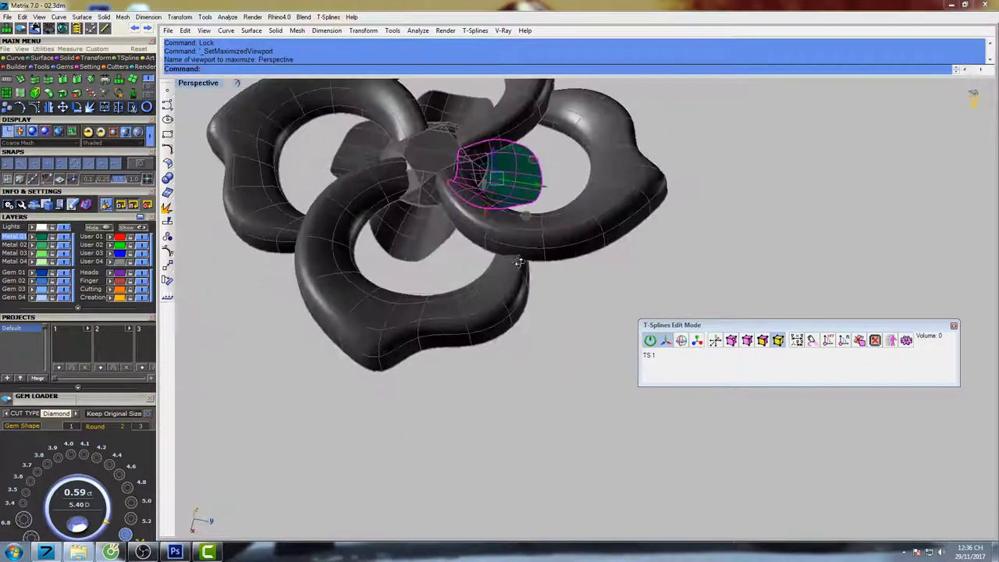
pyautogui.keyDown('shift'); pyautogui.moveTo(536, 211); pyautogui.dragTo(533, 265, button='right'); pyautogui.keyUp('shift')
pyautogui.click(731, 340)
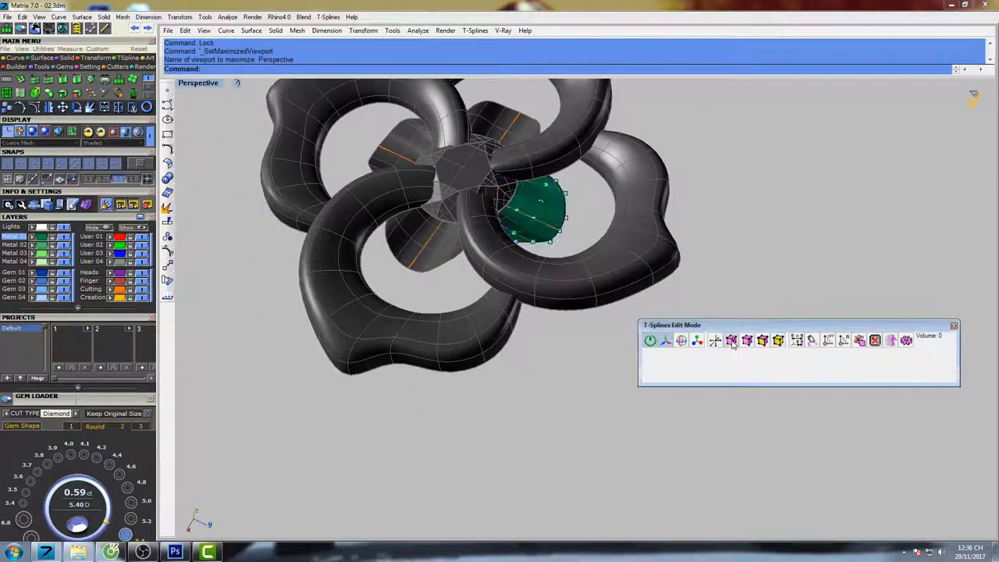
pyautogui.keyDown('shift'); pyautogui.moveTo(542, 197); pyautogui.dragTo(462, 247, button='right'); pyautogui.keyUp('shift')
pyautogui.scroll(6, 542, 245)
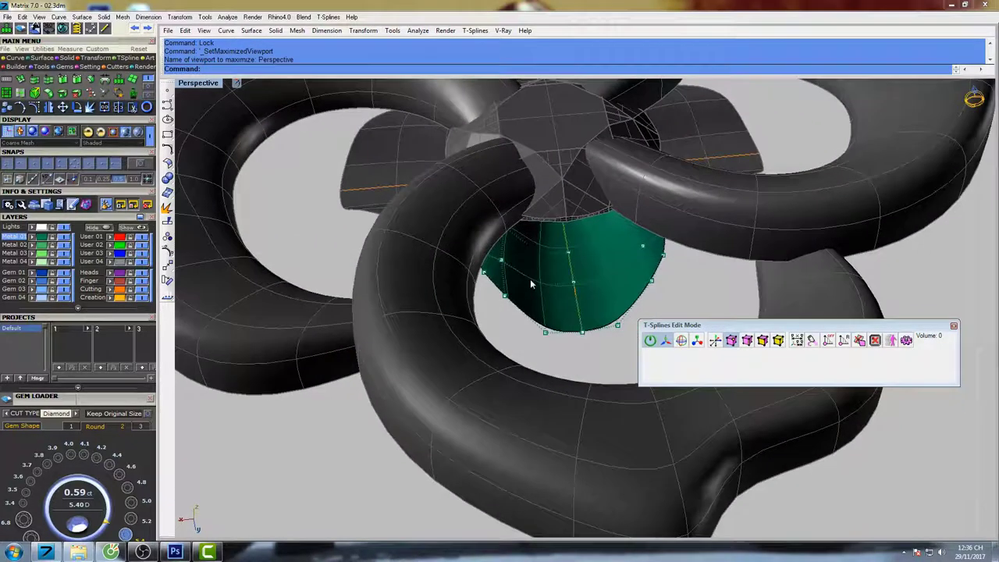
# Select the two upper vertices of the column second from the surface's right edge and lower them in the Front view.
pyautogui.doubleClick(208, 84)
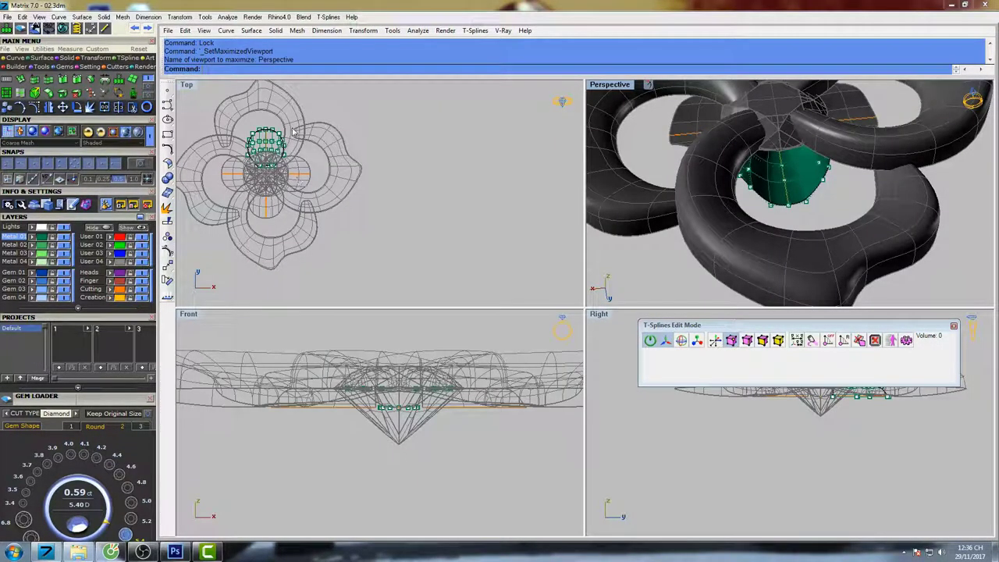
pyautogui.scroll(2, 271, 152)
pyautogui.moveTo(271, 151); pyautogui.dragTo(404, 206, button='right')
pyautogui.scroll(5, 407, 205)
pyautogui.click(414, 179)
pyautogui.scroll(3, 414, 181)
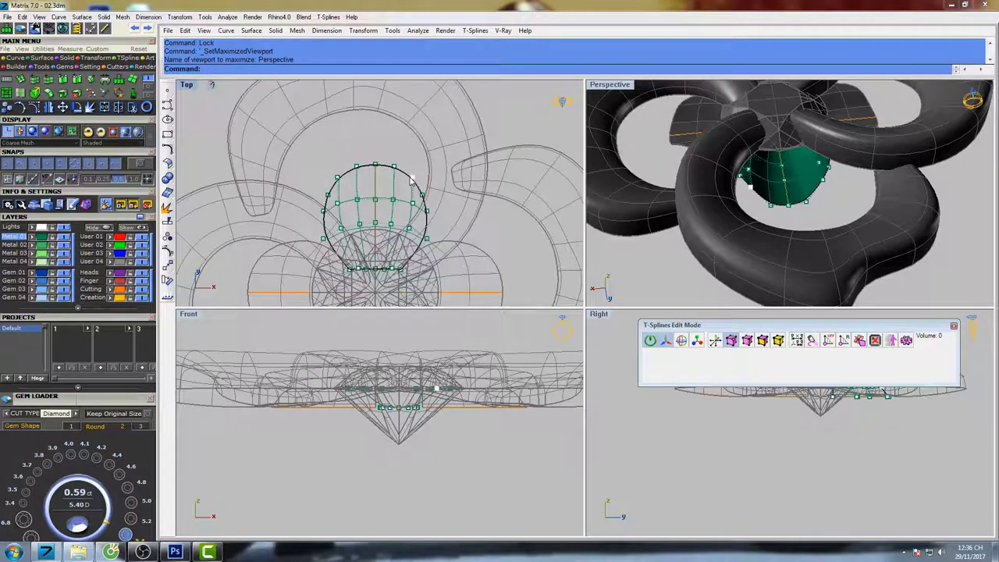
pyautogui.scroll(2, 411, 179)
pyautogui.click(415, 178)
pyautogui.keyDown('shift'); pyautogui.click(414, 216); pyautogui.keyUp('shift')
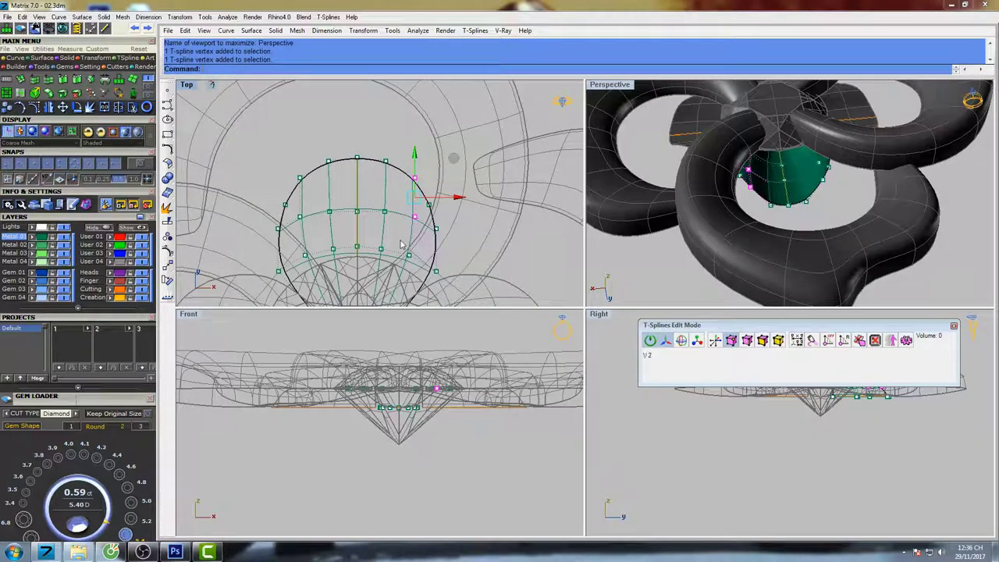
pyautogui.moveTo(441, 373); pyautogui.dragTo(430, 366, button='right')
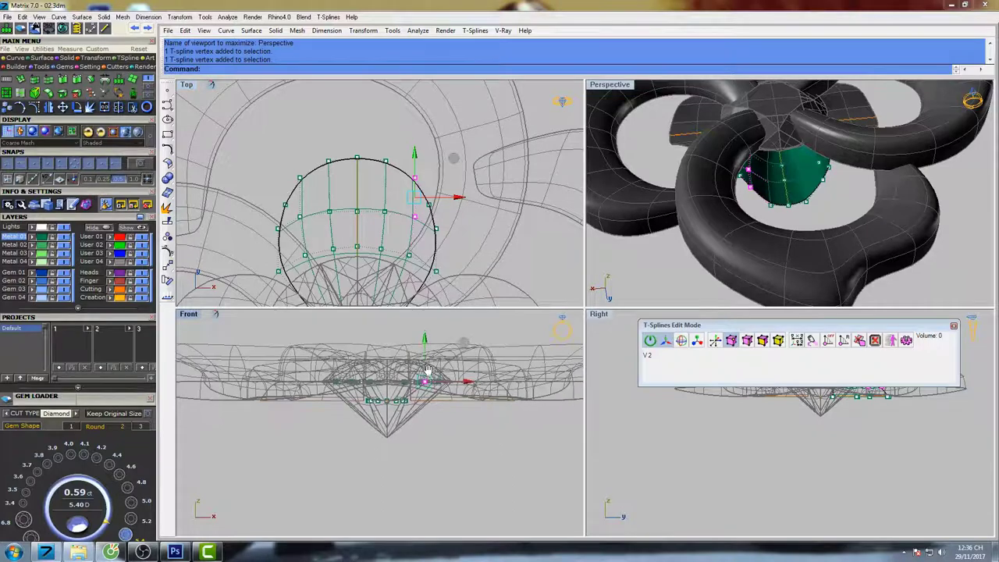
pyautogui.moveTo(425, 344); pyautogui.dragTo(425, 353)
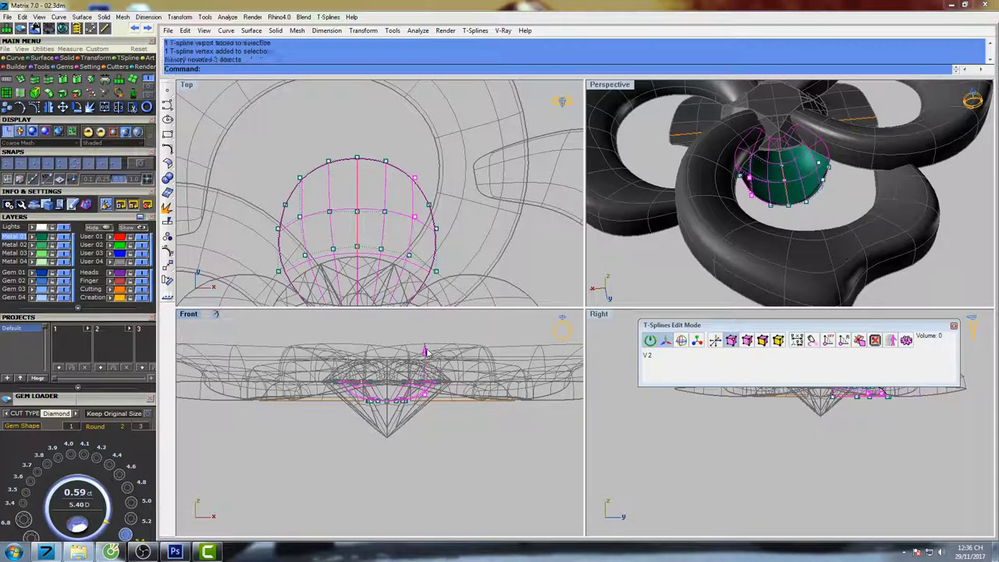
# Lower the gem-side end vertex of that same column in the Front view, close to the level of the bottom row.
pyautogui.moveTo(426, 262); pyautogui.dragTo(431, 224, button='right')
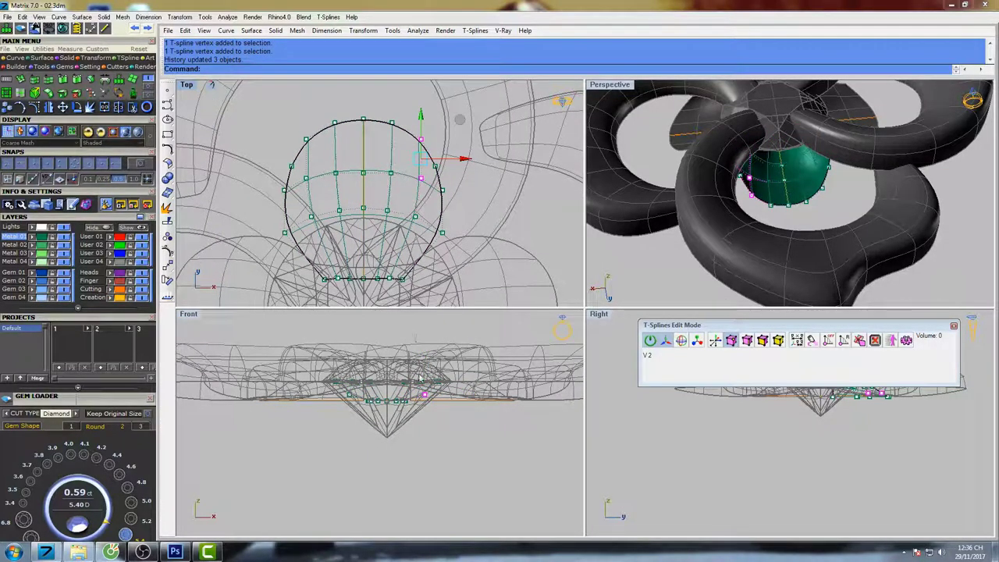
pyautogui.scroll(3, 407, 388)
pyautogui.scroll(5, 406, 389)
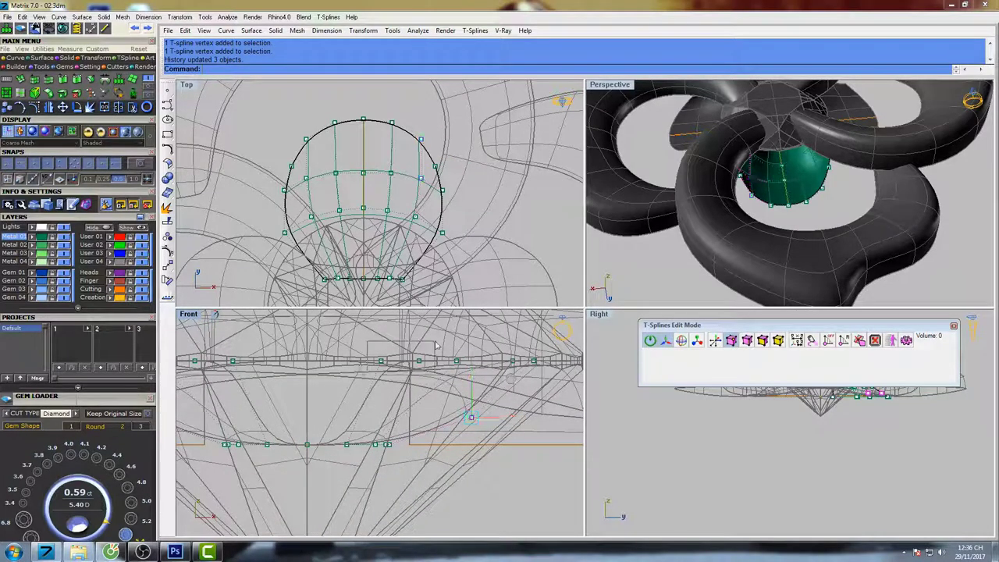
pyautogui.moveTo(435, 341); pyautogui.dragTo(433, 342)
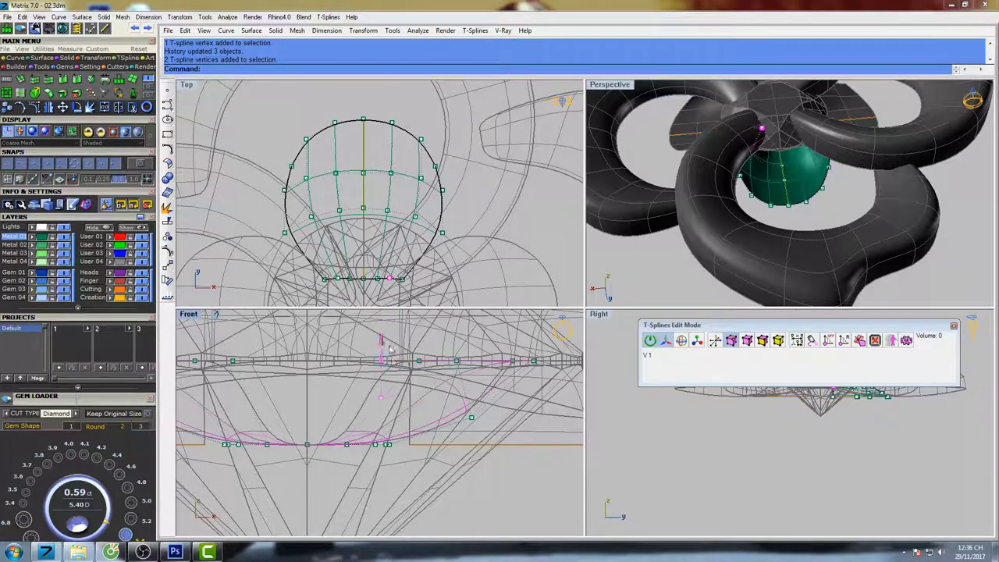
pyautogui.moveTo(389, 347); pyautogui.dragTo(392, 364)
pyautogui.click(386, 377)
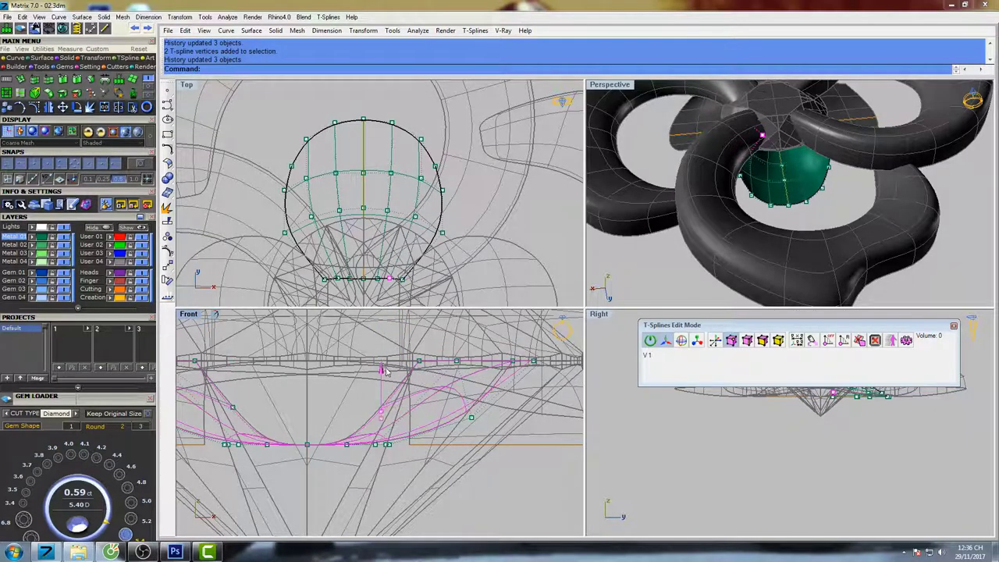
pyautogui.moveTo(392, 385); pyautogui.dragTo(392, 386)
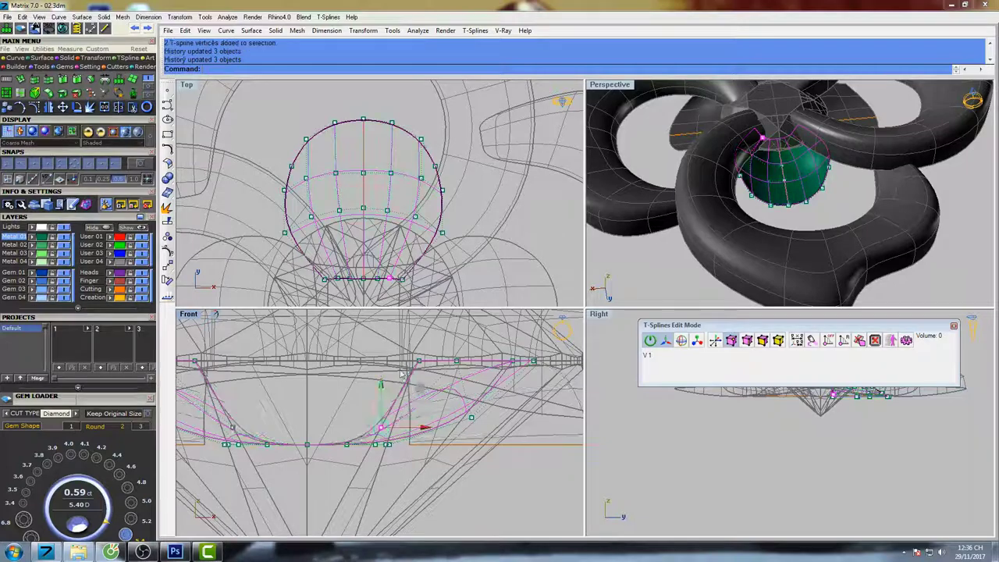
# Lower the remaining raised vertex of that column, just outside the gem, in the Perspective view.
pyautogui.doubleClick(604, 88)
pyautogui.moveTo(578, 241); pyautogui.dragTo(491, 187, button='right')
pyautogui.scroll(3, 494, 232)
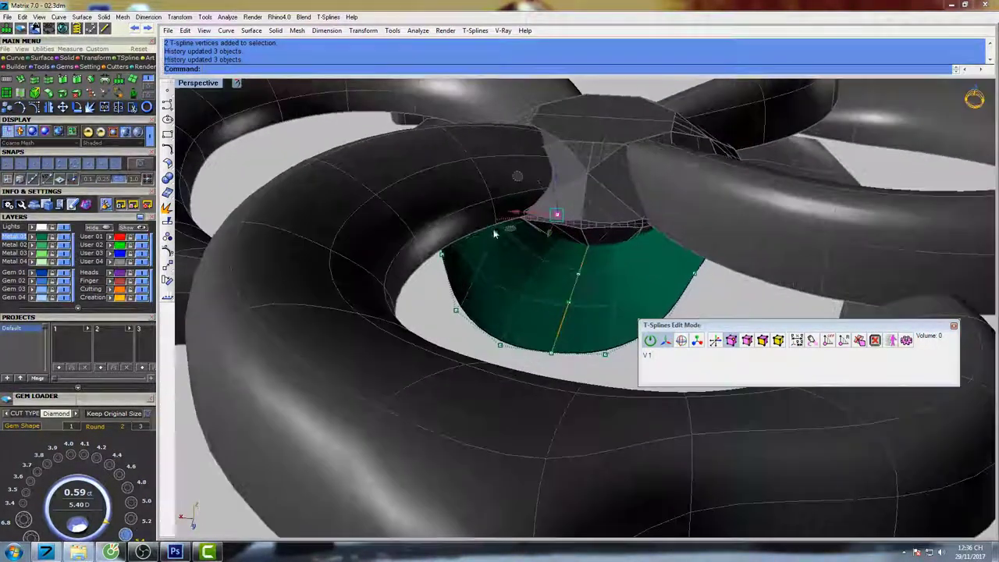
pyautogui.click(496, 219)
pyautogui.moveTo(499, 185); pyautogui.dragTo(502, 205)
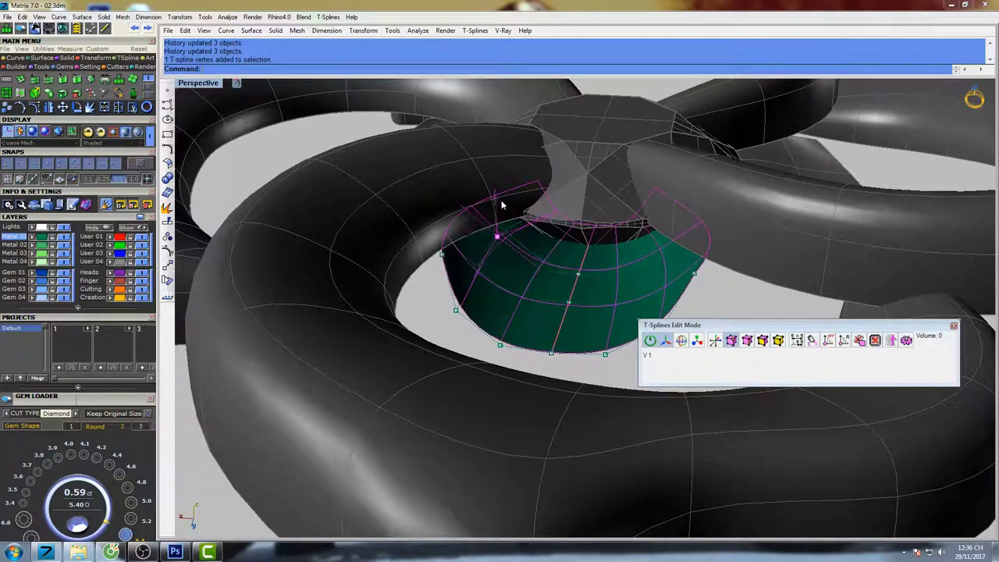
# Nudge the selected vertex just outside the gem to refine the inner surface's curve in the Perspective view.
pyautogui.moveTo(582, 268); pyautogui.dragTo(506, 284, button='right')
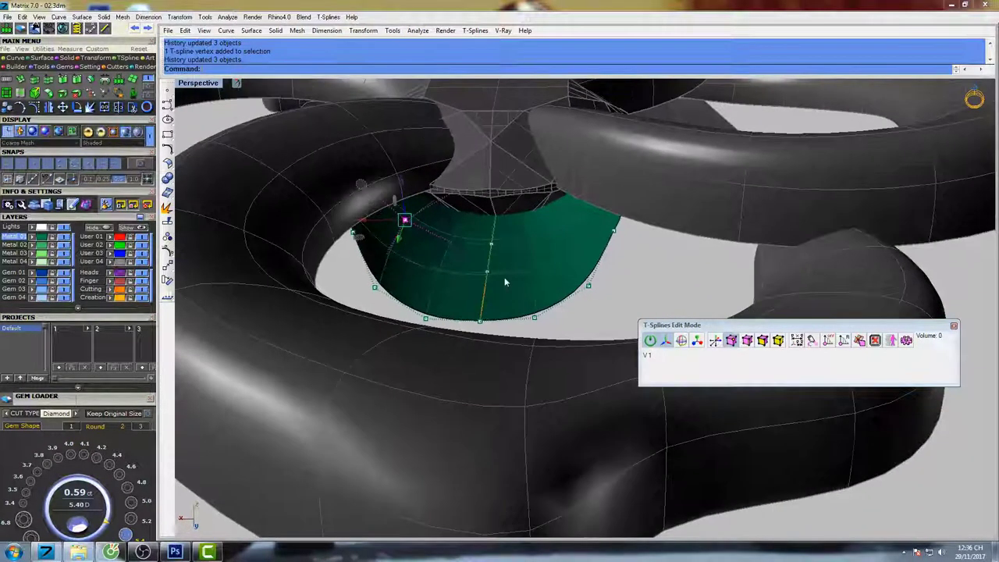
pyautogui.scroll(2, 495, 279)
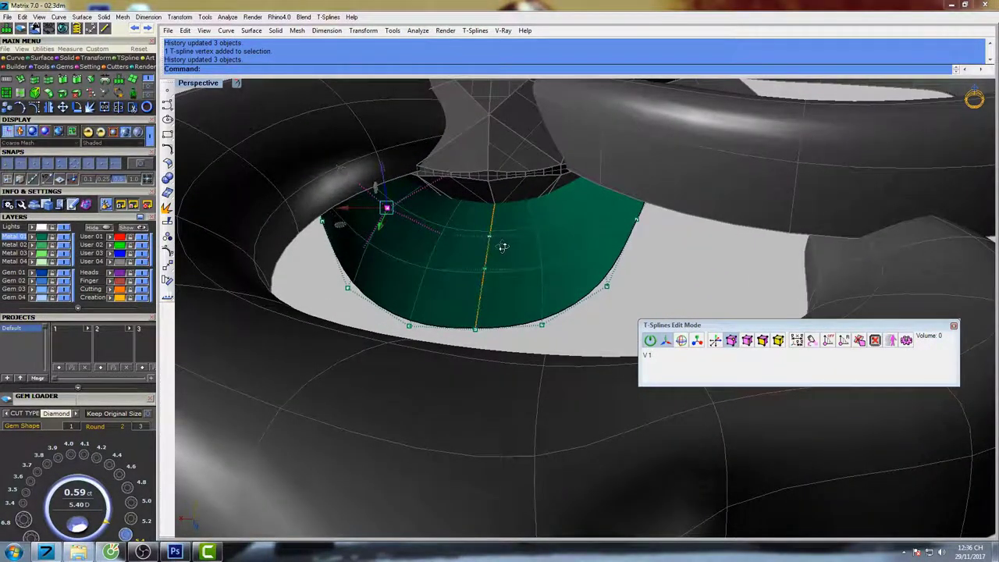
pyautogui.moveTo(504, 246); pyautogui.dragTo(386, 212, button='right')
pyautogui.moveTo(340, 172); pyautogui.dragTo(341, 174)
pyautogui.scroll(-2, 506, 263)
# Select the whole inner T-spline surface and move it straight up, clear of the petals, in the Front view.
pyautogui.click(778, 341)
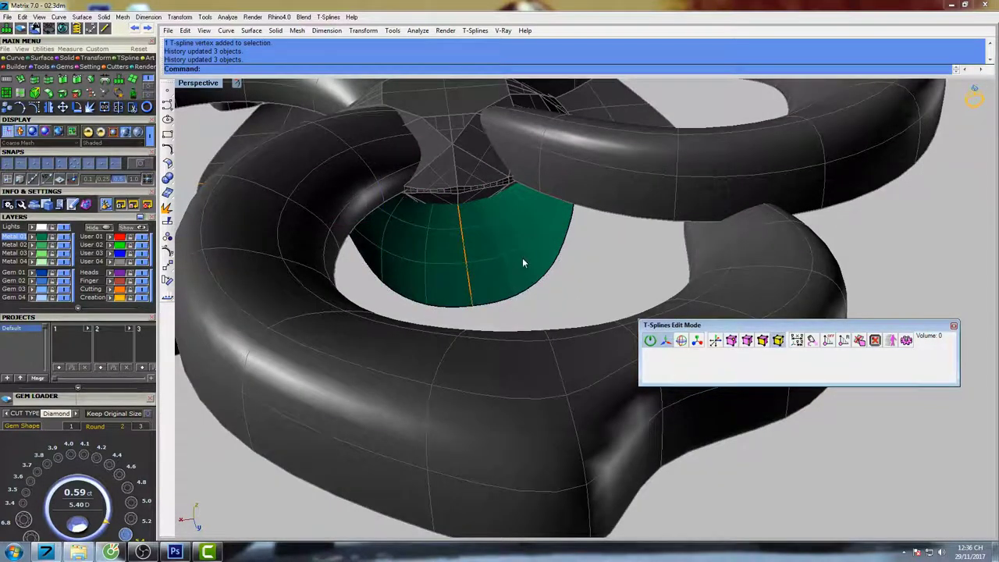
pyautogui.click(523, 258)
pyautogui.doubleClick(198, 83)
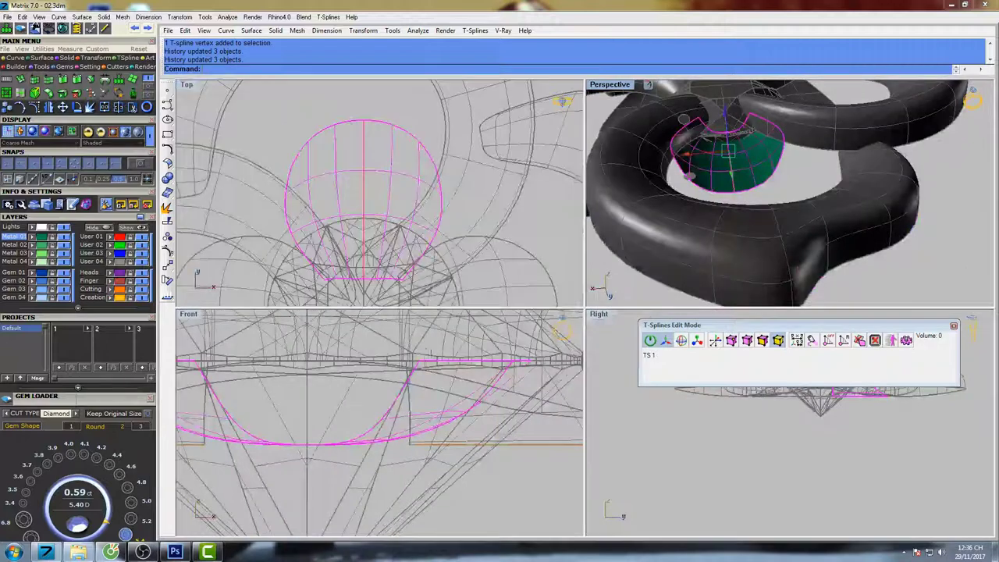
pyautogui.scroll(3, 437, 377)
pyautogui.scroll(-4, 436, 374)
pyautogui.moveTo(424, 348); pyautogui.dragTo(416, 414, button='right')
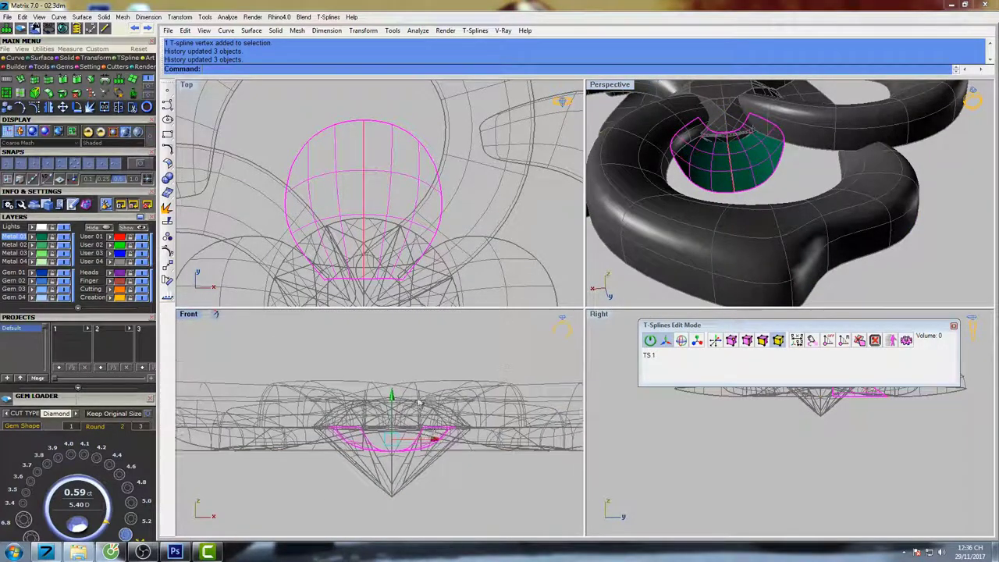
pyautogui.moveTo(393, 398); pyautogui.dragTo(395, 316)
# Enlarge the Front view, return to vertex editing and lower the single inner vertex on the surface's right slope.
pyautogui.doubleClick(190, 314)
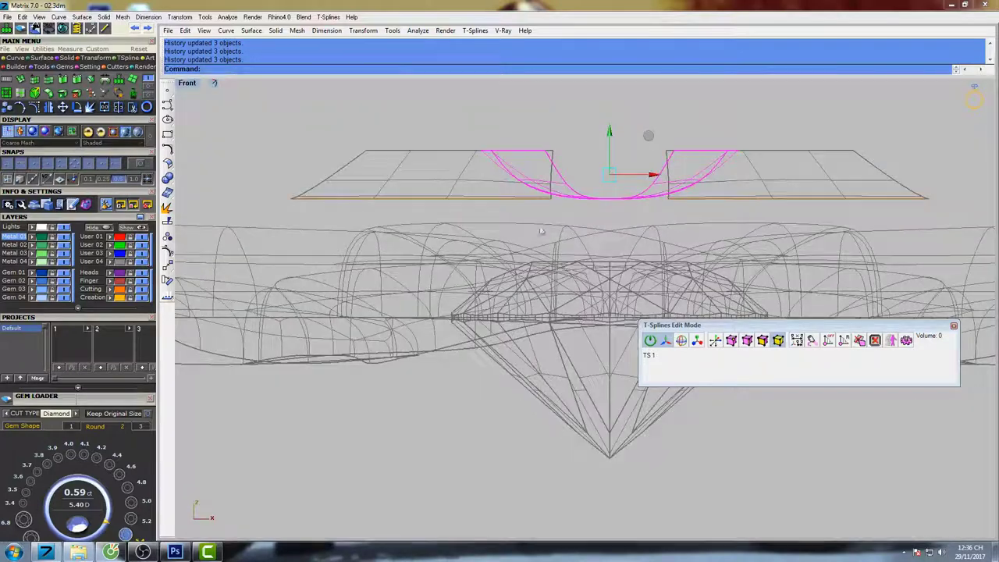
pyautogui.scroll(4, 383, 276)
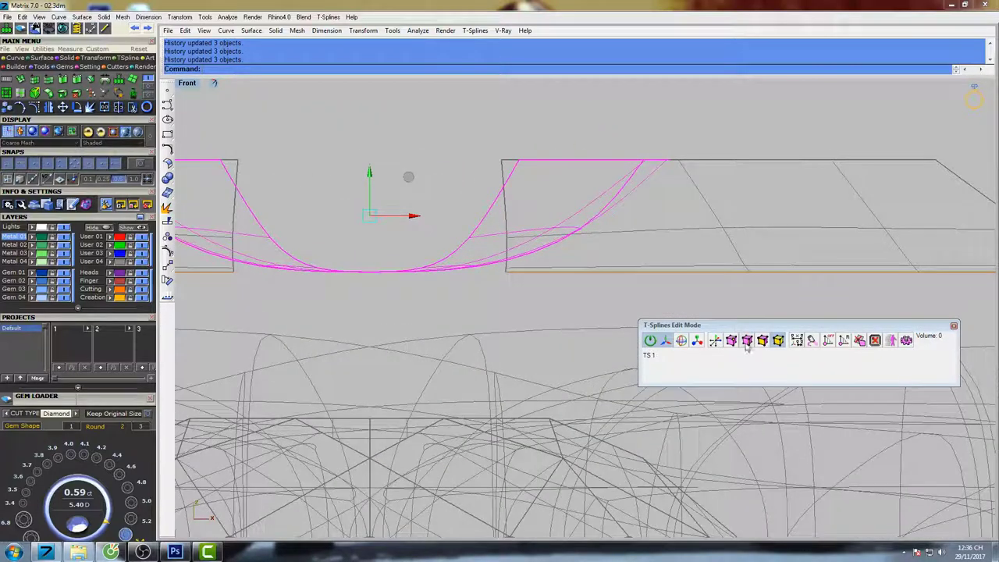
pyautogui.click(731, 341)
pyautogui.scroll(2, 536, 230)
pyautogui.moveTo(597, 223); pyautogui.dragTo(629, 251)
pyautogui.moveTo(603, 205); pyautogui.dragTo(604, 232)
pyautogui.scroll(-6, 569, 249)
pyautogui.moveTo(442, 293); pyautogui.dragTo(479, 292, button='right')
# Select the four vertices on the surface's centre line and lower them slightly below the adjacent columns in the Front view.
pyautogui.scroll(4, 480, 292)
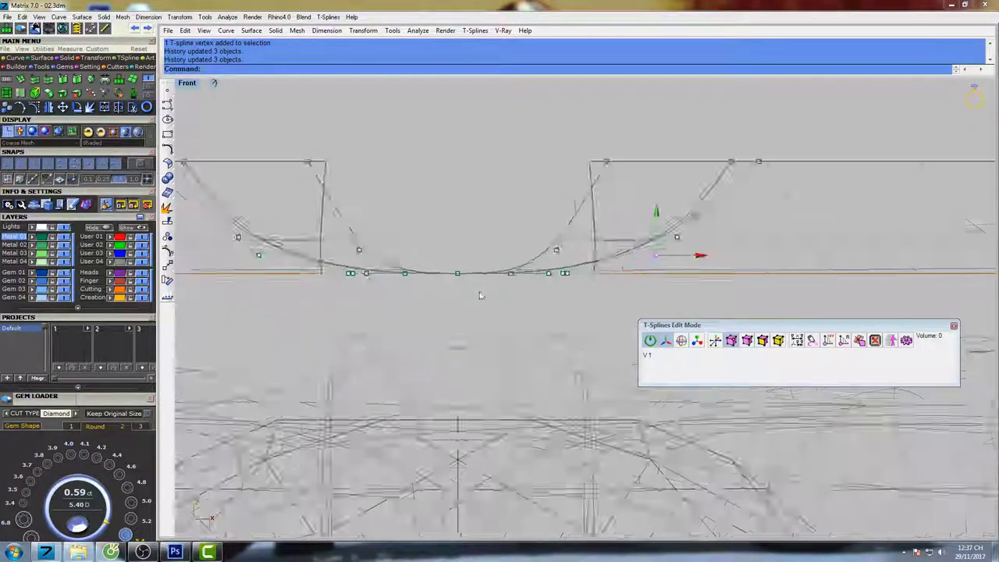
pyautogui.moveTo(452, 290); pyautogui.dragTo(455, 238)
pyautogui.scroll(4, 458, 279)
pyautogui.moveTo(569, 271); pyautogui.dragTo(536, 263, button='right')
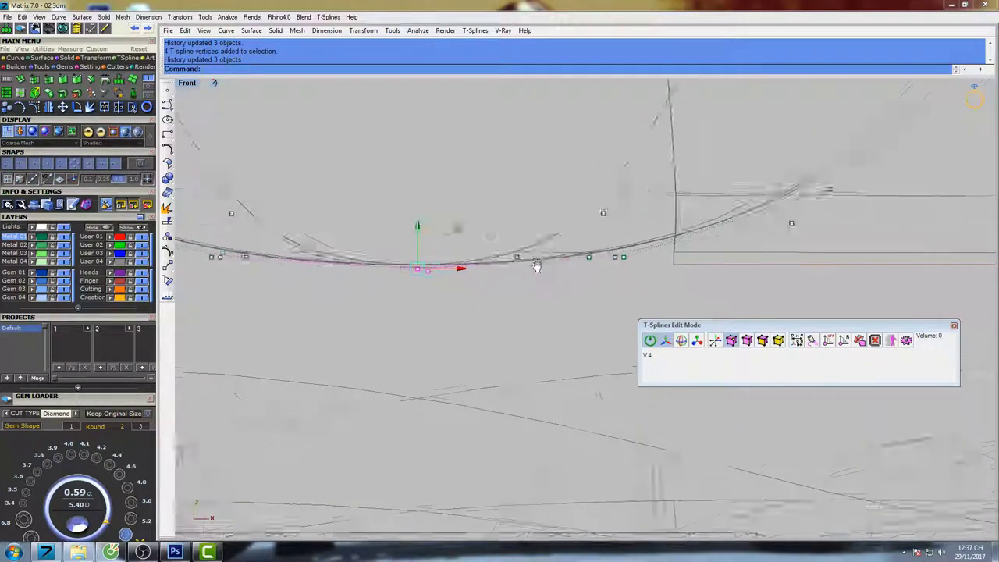
pyautogui.scroll(-8, 520, 263)
pyautogui.moveTo(644, 231); pyautogui.dragTo(617, 237, button='right')
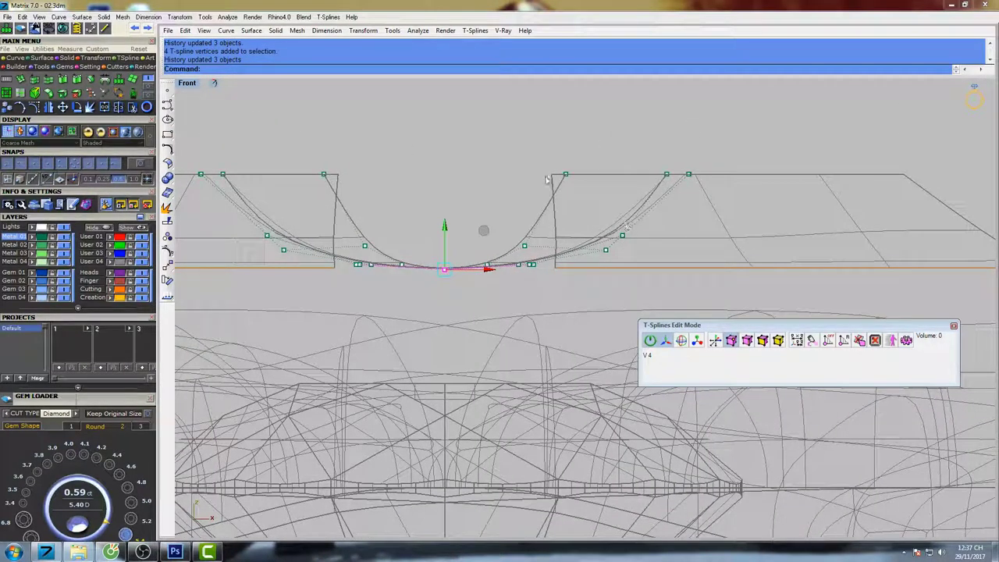
# Examine the cupped surface and its three copies from several angles in the shaded Perspective view.
pyautogui.doubleClick(191, 85)
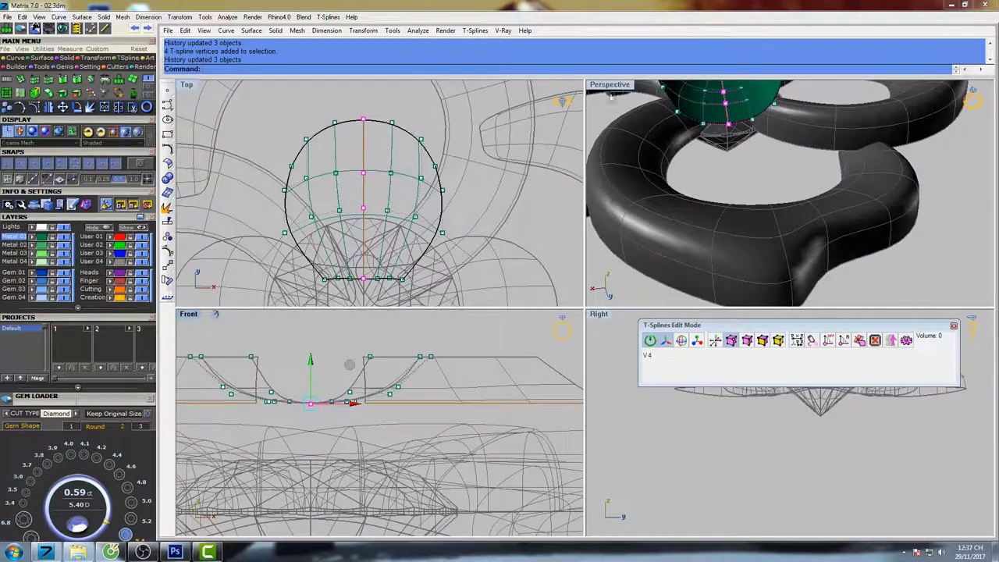
pyautogui.doubleClick(610, 85)
pyautogui.moveTo(602, 223); pyautogui.dragTo(575, 247, button='right')
pyautogui.scroll(-4, 575, 246)
pyautogui.write('s')
pyautogui.press('Return')
pyautogui.scroll(4, 514, 219)
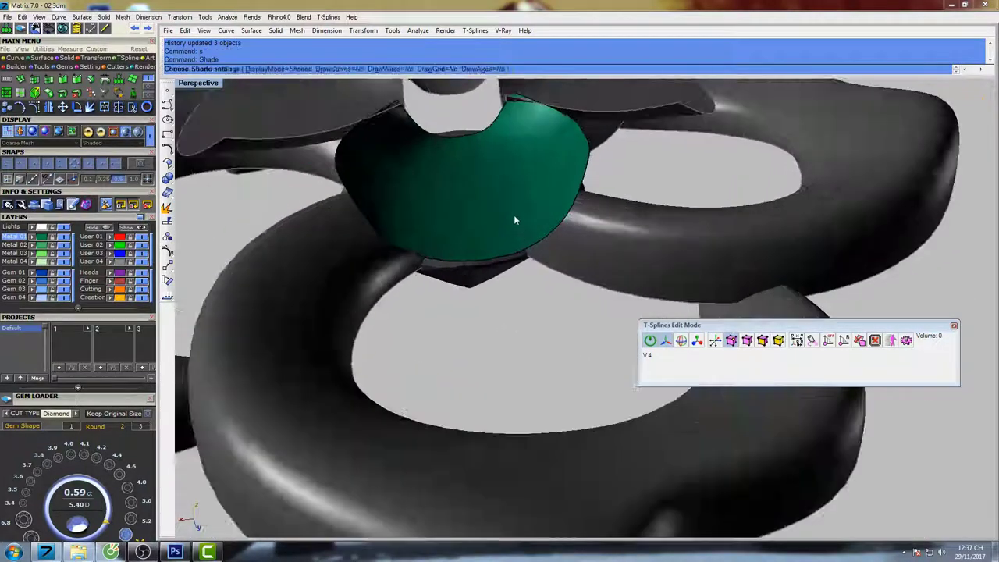
pyautogui.moveTo(515, 216)
pyautogui.mouseDown(button='right')
pyautogui.moveTo(556, 261)
pyautogui.moveTo(544, 206)
pyautogui.moveTo(509, 197)
pyautogui.moveTo(481, 212)
pyautogui.mouseUp(button='right')
pyautogui.scroll(-4, 555, 261)
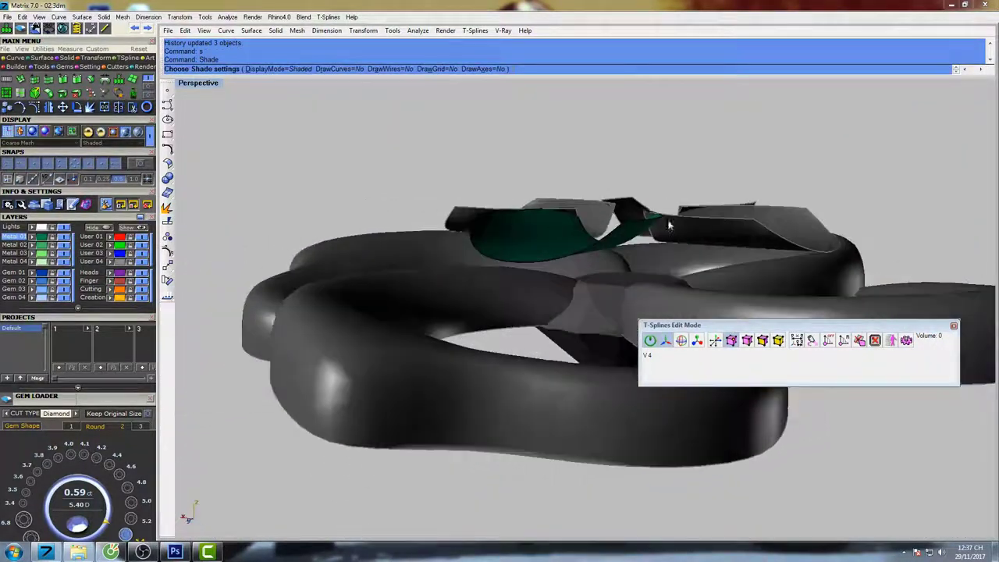
pyautogui.moveTo(670, 226); pyautogui.dragTo(579, 235, button='right')
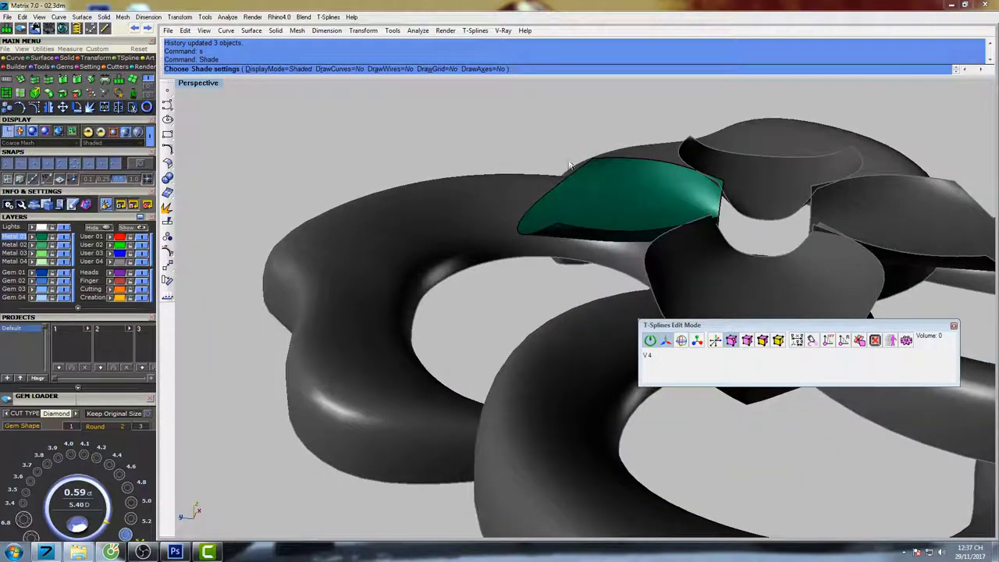
pyautogui.press('Escape')
pyautogui.keyDown('shift'); pyautogui.moveTo(602, 198); pyautogui.dragTo(568, 197, button='right'); pyautogui.keyUp('shift')
# Clear the Right view and lower the fourth mirrored pair of rim vertices, counting from the gem-side corners.
pyautogui.doubleClick(210, 83)
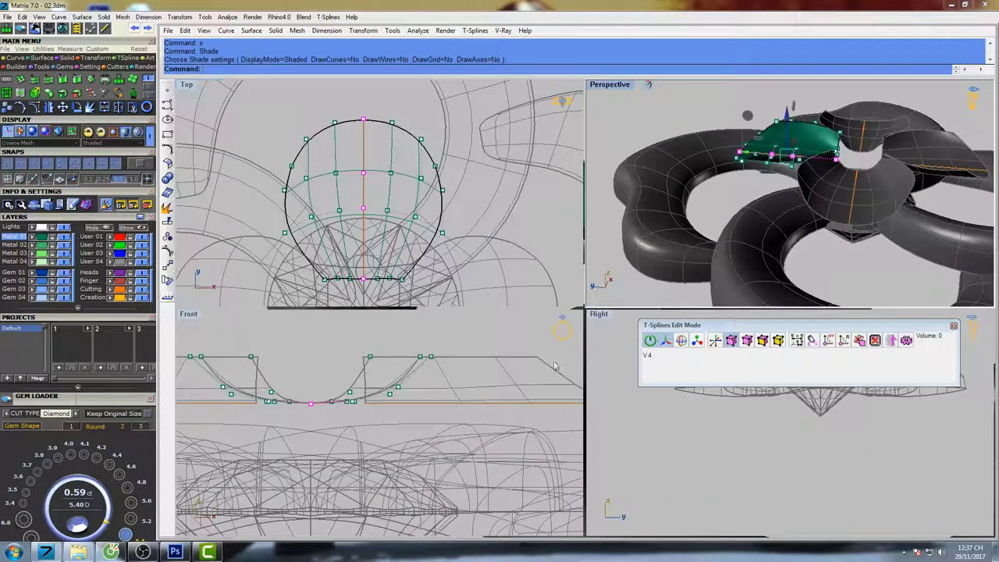
pyautogui.moveTo(679, 325); pyautogui.dragTo(701, 472)
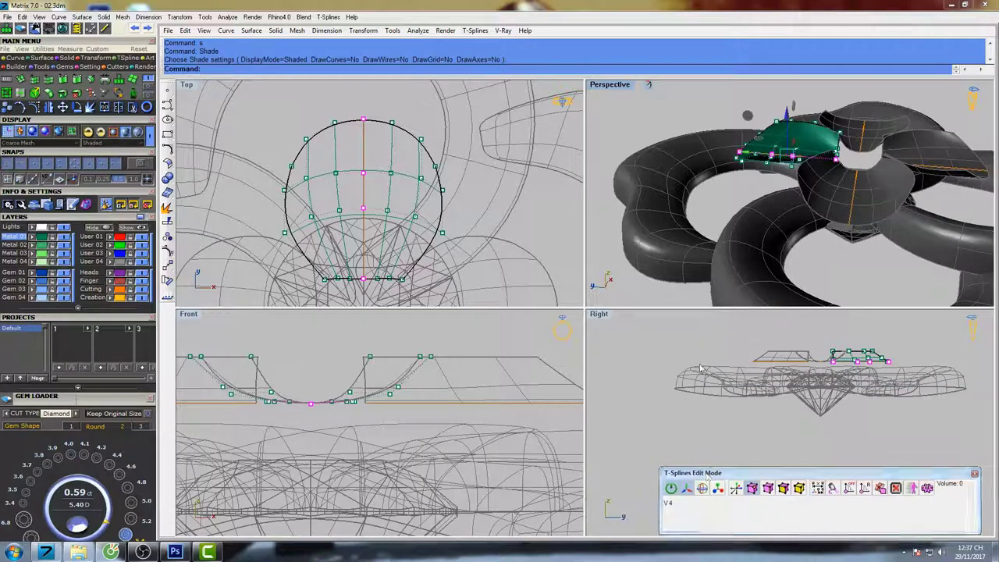
pyautogui.scroll(5, 700, 368)
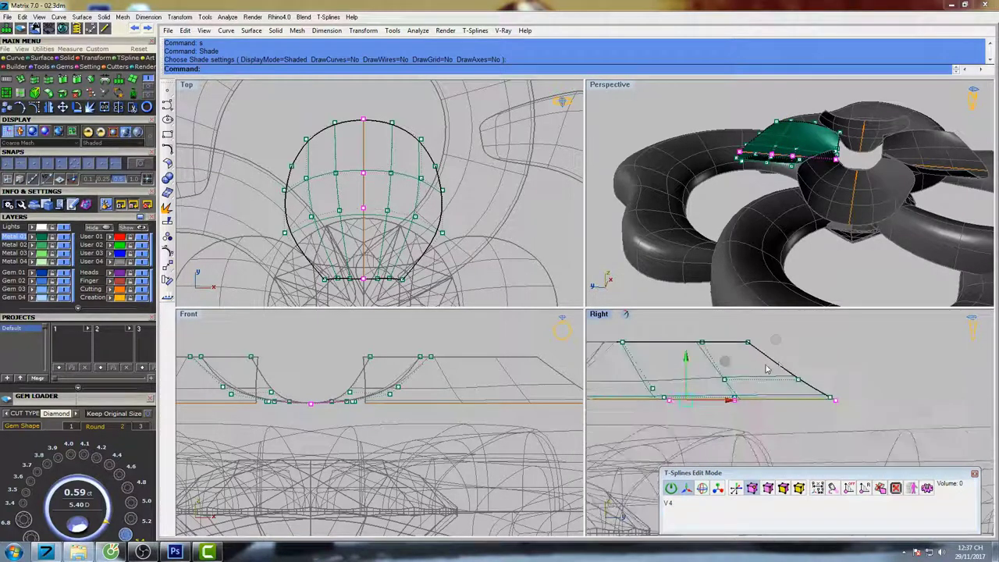
pyautogui.moveTo(742, 351); pyautogui.dragTo(763, 338)
pyautogui.moveTo(761, 339); pyautogui.dragTo(782, 374, button='right')
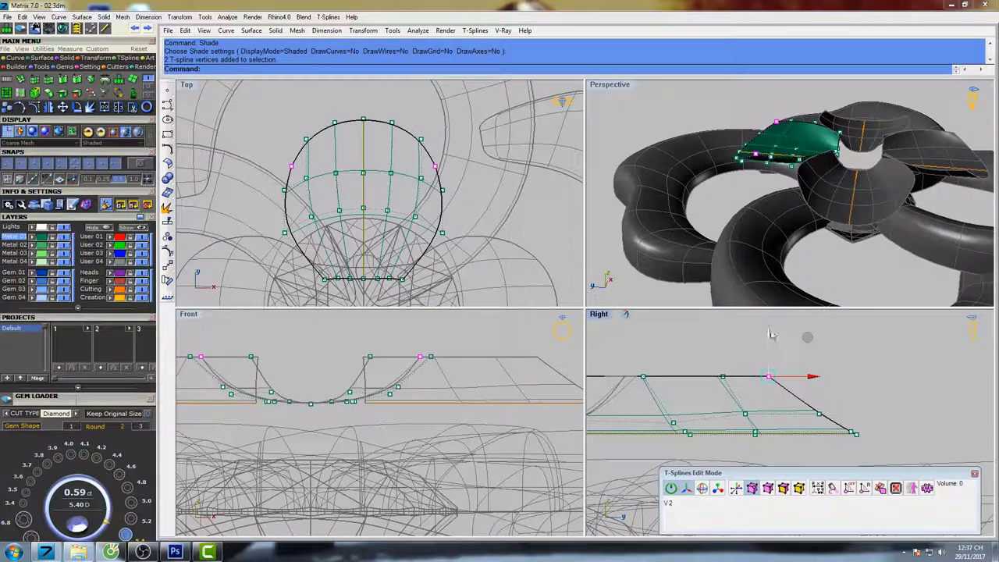
pyautogui.moveTo(769, 332); pyautogui.dragTo(771, 346)
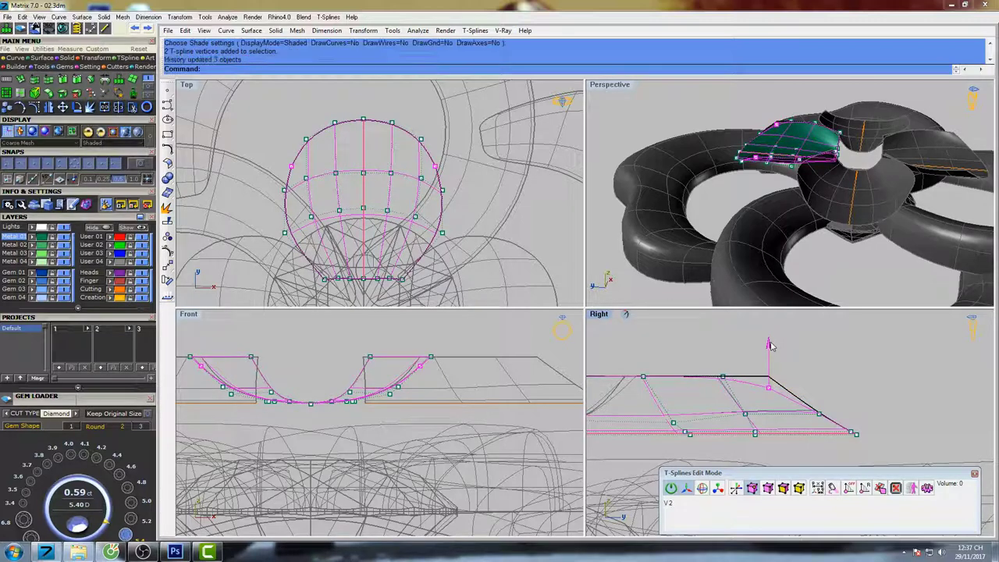
# Raise the fifth and sixth pairs of rim vertices in the Right view to round the profile towards the outer tip.
pyautogui.scroll(3, 801, 414)
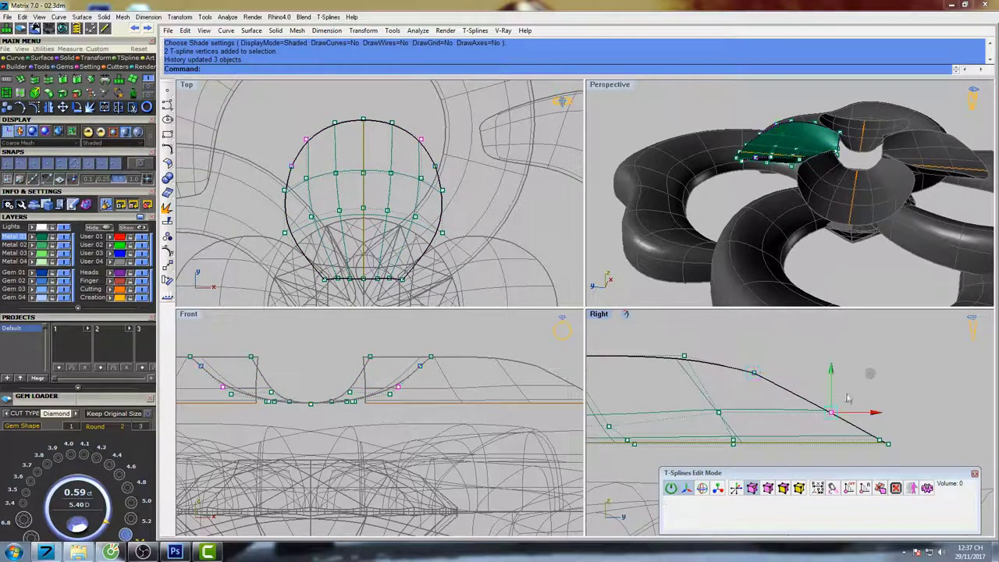
pyautogui.moveTo(833, 374); pyautogui.dragTo(832, 367)
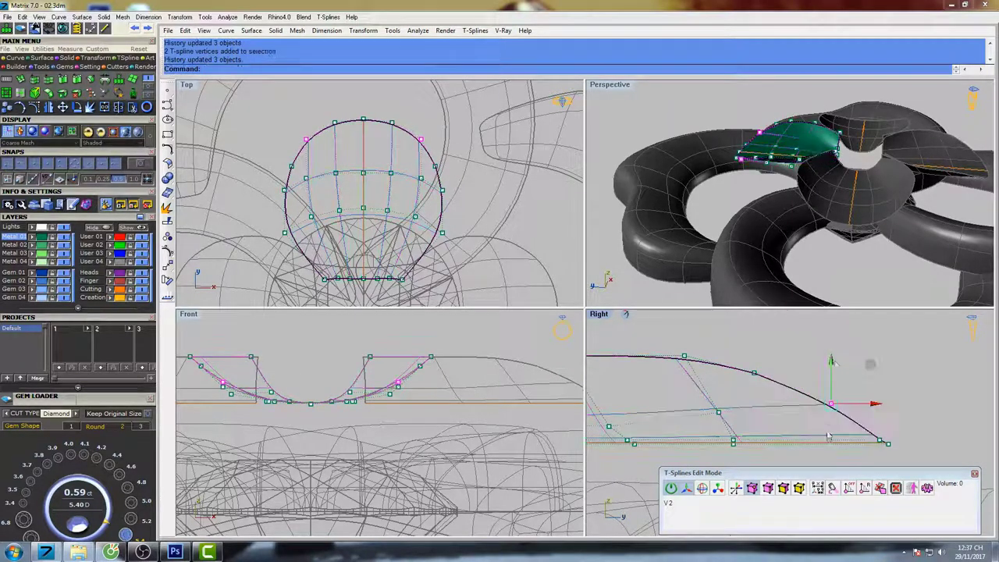
pyautogui.scroll(3, 830, 437)
pyautogui.click(872, 402)
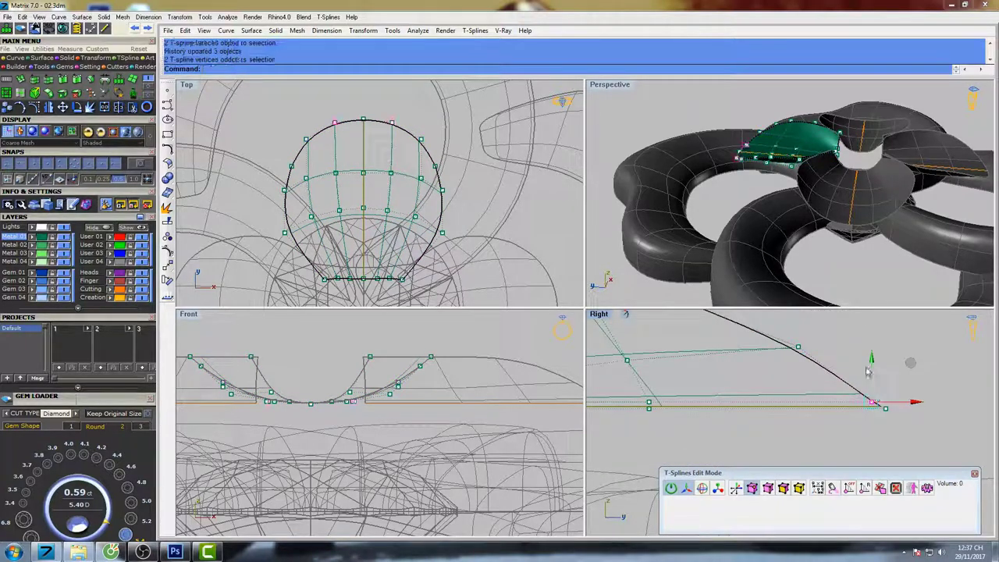
pyautogui.moveTo(872, 361); pyautogui.dragTo(817, 338)
pyautogui.moveTo(818, 338); pyautogui.dragTo(816, 380, button='right')
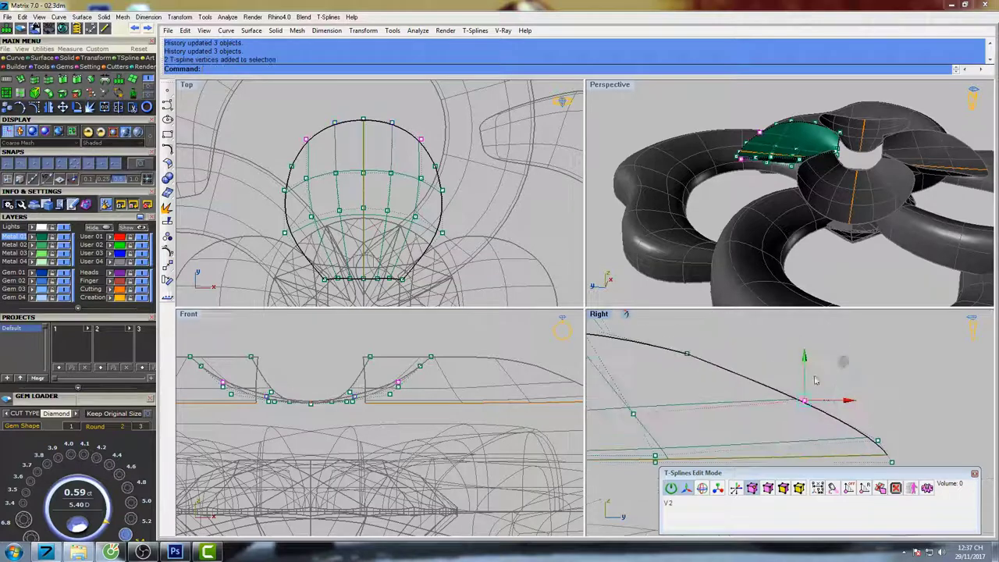
pyautogui.moveTo(806, 361); pyautogui.dragTo(805, 349)
pyautogui.scroll(-4, 800, 375)
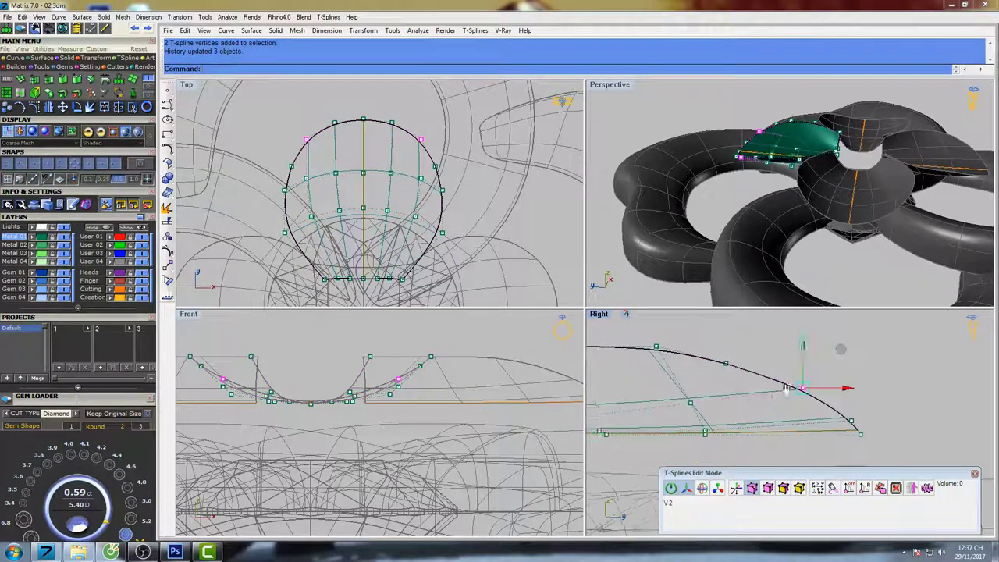
# Lower the two gem-side corner vertices and raise the second pair of rim vertices slightly in the Right view.
pyautogui.moveTo(715, 393); pyautogui.dragTo(820, 395, button='right')
pyautogui.scroll(-2, 819, 395)
pyautogui.moveTo(695, 375); pyautogui.dragTo(712, 333)
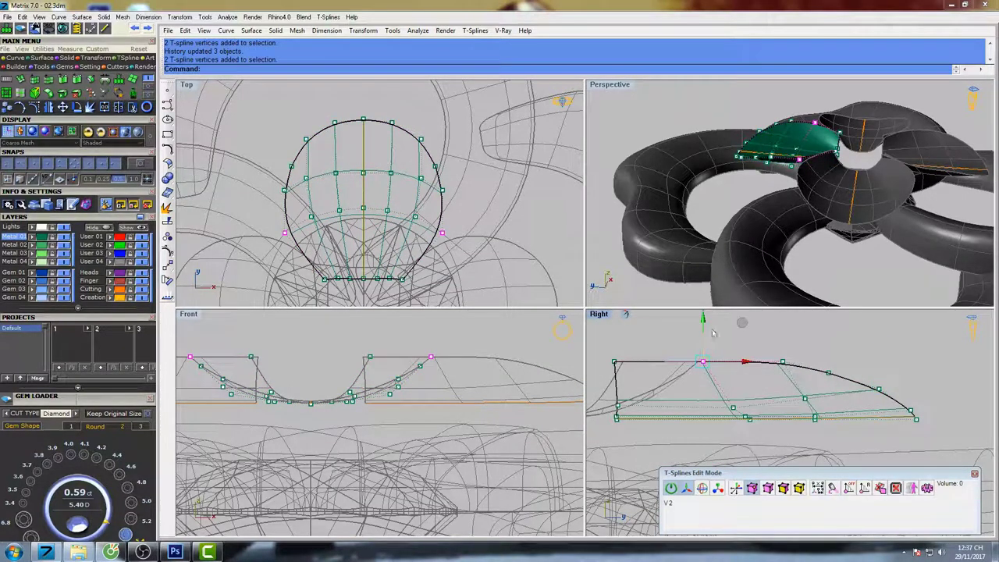
pyautogui.moveTo(623, 376)
pyautogui.mouseDown()
pyautogui.moveTo(615, 344)
pyautogui.moveTo(616, 366)
pyautogui.mouseUp()
pyautogui.moveTo(723, 380); pyautogui.dragTo(704, 323)
# Raise the third pair of rim vertices, at the surface's widest part, and the fourth pair slightly in the Right view.
pyautogui.moveTo(798, 351); pyautogui.dragTo(779, 365)
pyautogui.moveTo(783, 363); pyautogui.dragTo(722, 388, button='right')
pyautogui.scroll(4, 718, 388)
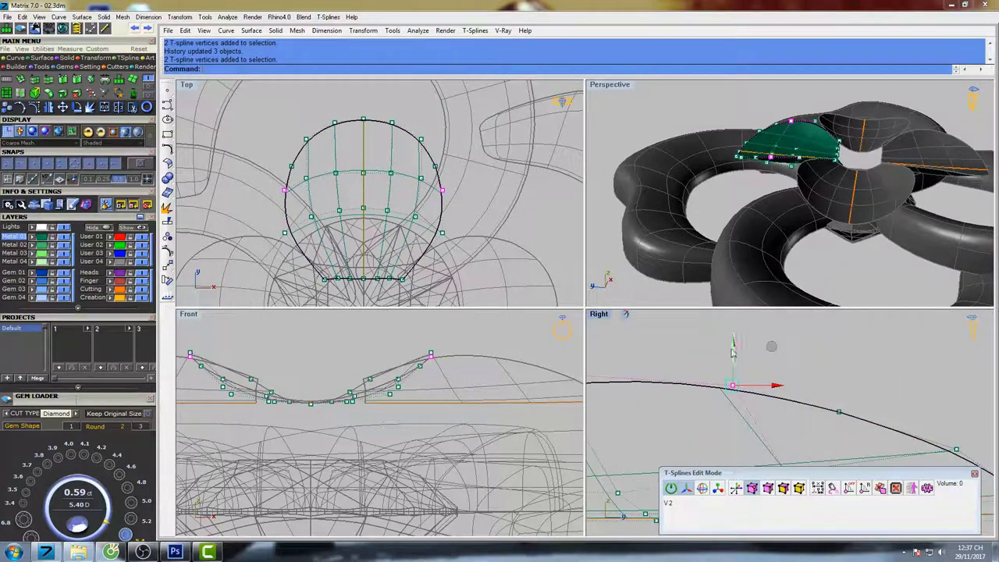
pyautogui.moveTo(733, 346); pyautogui.dragTo(733, 339)
pyautogui.click(839, 411)
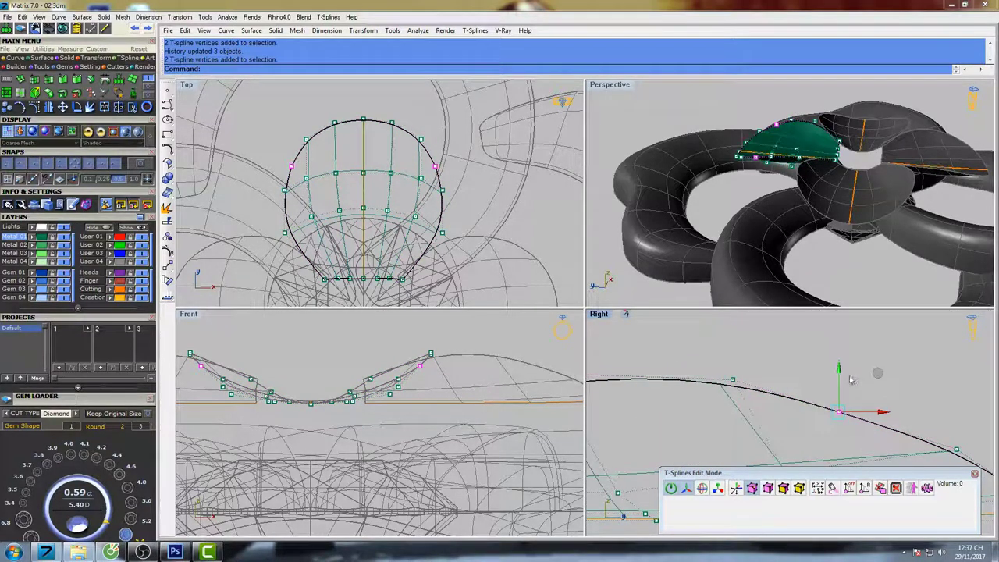
pyautogui.moveTo(843, 375); pyautogui.dragTo(843, 368)
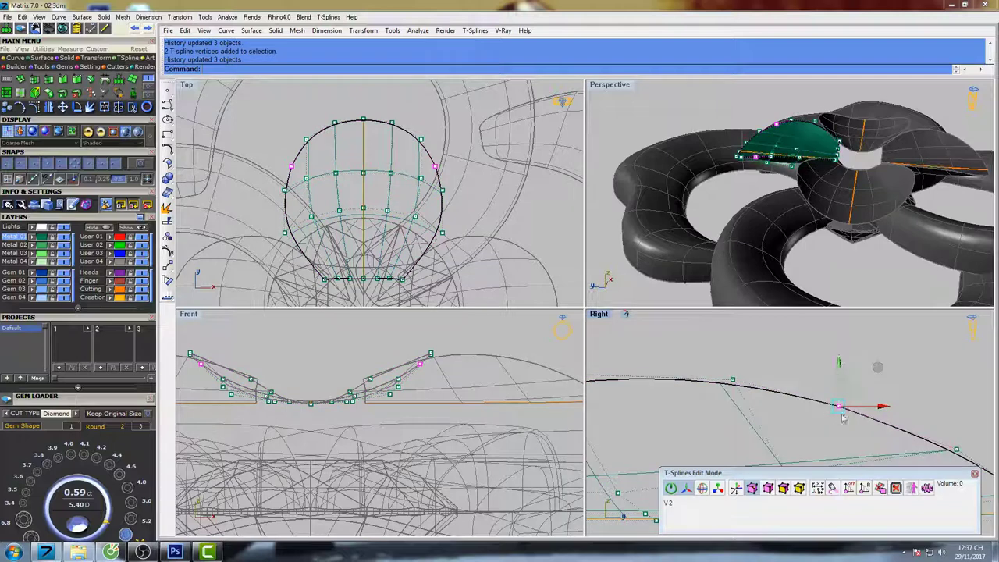
# Raise the fifth pair of rim vertices slightly in the Right view.
pyautogui.scroll(-4, 841, 412)
pyautogui.moveTo(839, 404); pyautogui.dragTo(837, 349, button='right')
pyautogui.click(914, 381)
pyautogui.moveTo(925, 348); pyautogui.dragTo(873, 359, button='right')
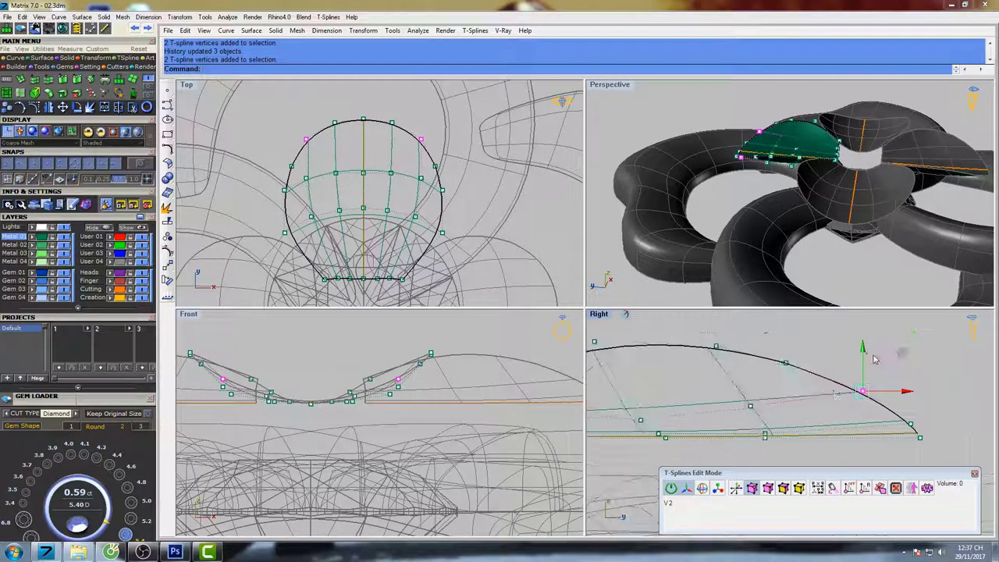
pyautogui.moveTo(863, 350); pyautogui.dragTo(863, 347)
# Raise the fourth and fifth pairs of rim vertices a little further to smooth the profile's outer slope.
pyautogui.moveTo(778, 374); pyautogui.dragTo(780, 327)
pyautogui.scroll(4, 800, 346)
pyautogui.click(896, 411)
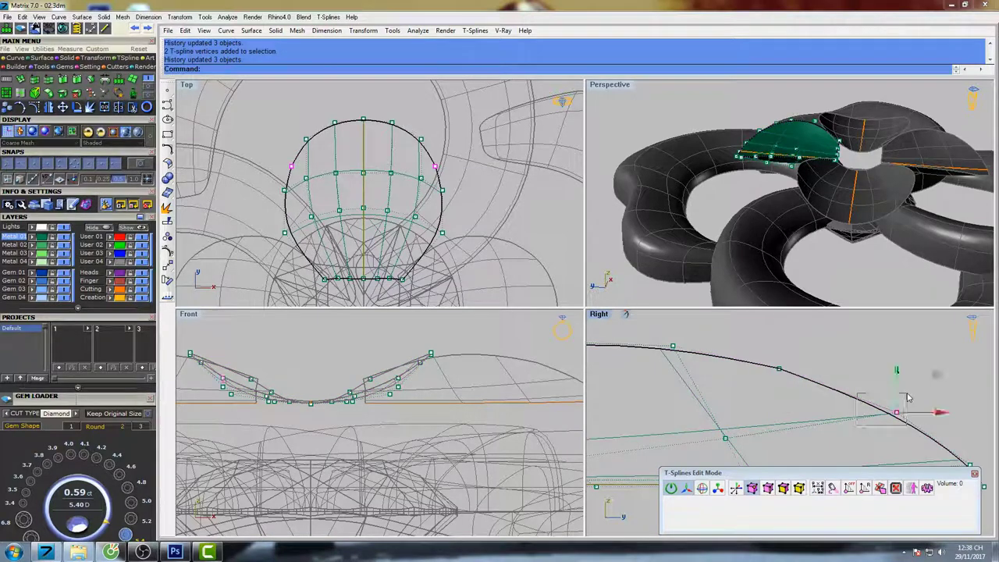
pyautogui.moveTo(898, 377); pyautogui.dragTo(897, 372)
pyautogui.moveTo(745, 384); pyautogui.dragTo(817, 412, button='right')
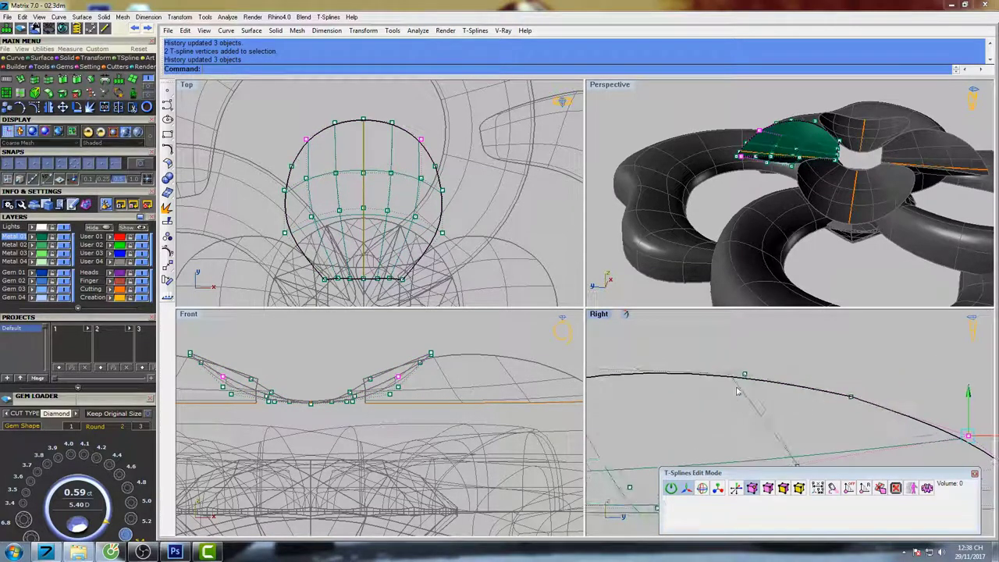
# Raise the third and second pairs of rim vertices a little further in the Right view to arch the profile's crest.
pyautogui.moveTo(730, 393); pyautogui.dragTo(745, 325)
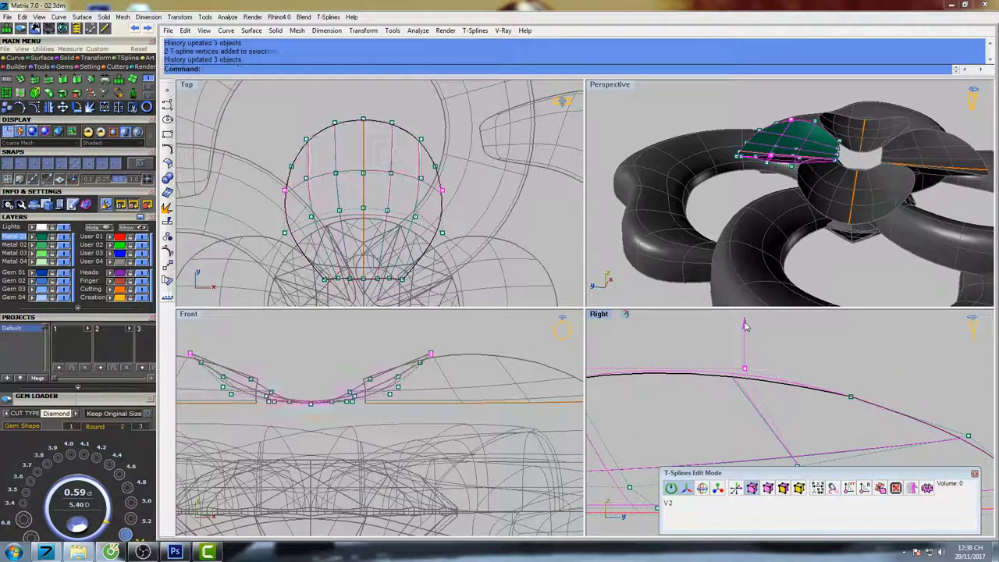
pyautogui.moveTo(784, 331); pyautogui.dragTo(879, 317, button='right')
pyautogui.scroll(-4, 878, 317)
pyautogui.moveTo(728, 359); pyautogui.dragTo(745, 341)
pyautogui.moveTo(745, 341); pyautogui.dragTo(733, 386, button='right')
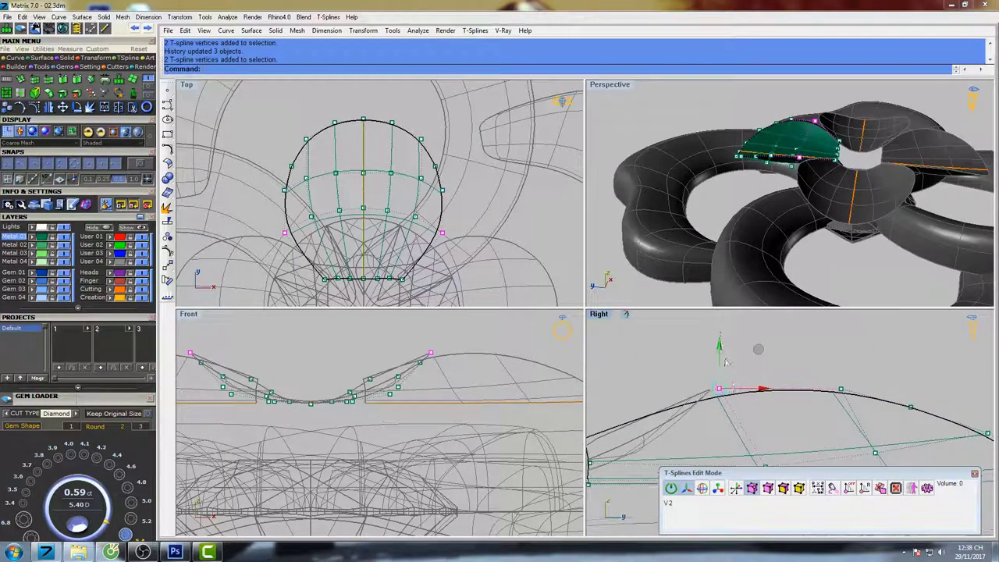
pyautogui.moveTo(719, 344); pyautogui.dragTo(720, 338)
pyautogui.scroll(-4, 733, 363)
pyautogui.moveTo(774, 384); pyautogui.dragTo(761, 361, button='right')
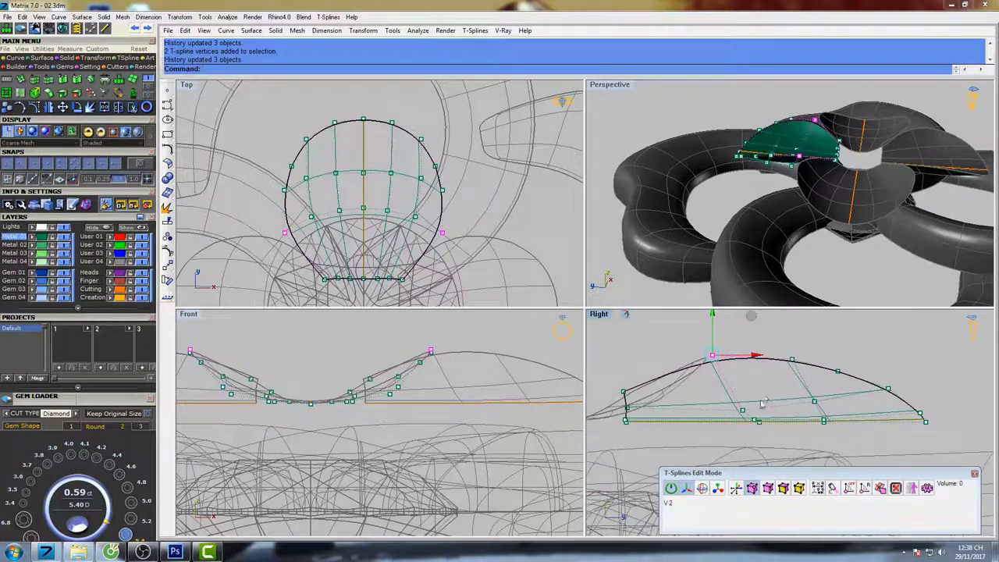
# Raise the mirrored pair of inner vertices directly inside the second rim pair in the Right view.
pyautogui.scroll(6, 754, 396)
pyautogui.moveTo(721, 434); pyautogui.dragTo(728, 370)
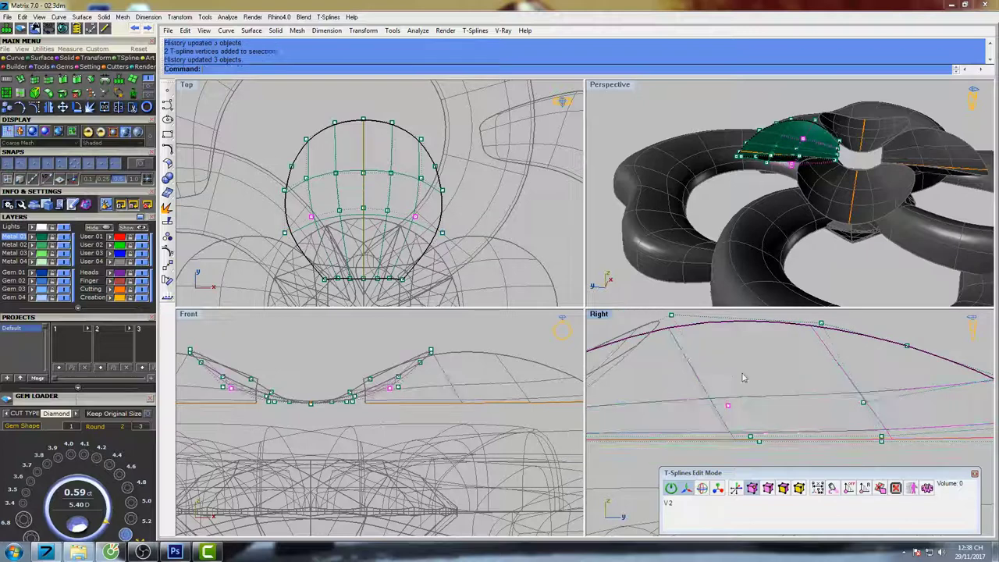
# Raise the inner vertex pairs inside the third and second rim pairs slightly in the Right view.
pyautogui.moveTo(845, 417); pyautogui.dragTo(871, 403)
pyautogui.moveTo(866, 362); pyautogui.dragTo(865, 349)
pyautogui.click(728, 405)
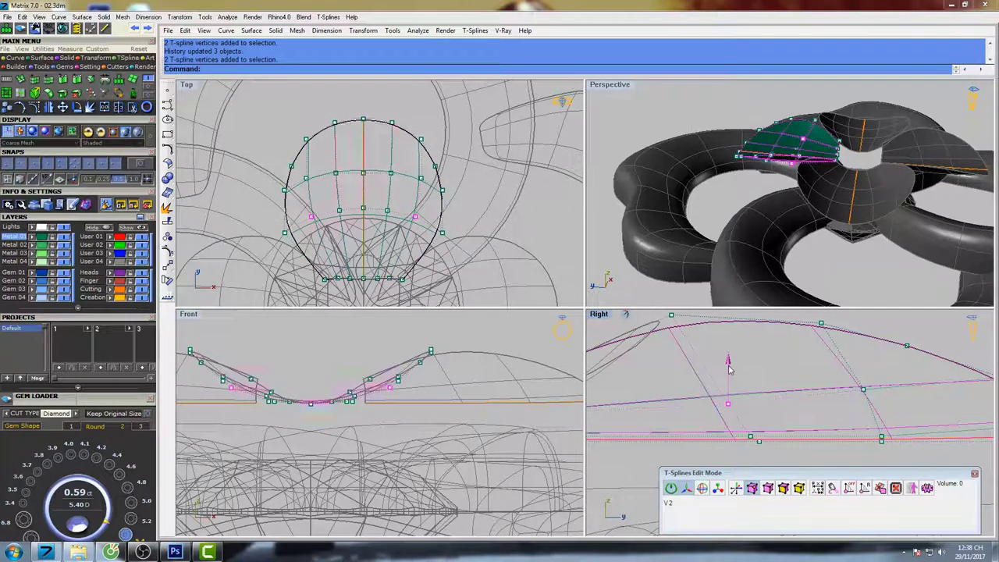
# Nudge a single vertex of the surface's inner edge, beside the corner, slightly upward in the Front view.
pyautogui.scroll(5, 474, 384)
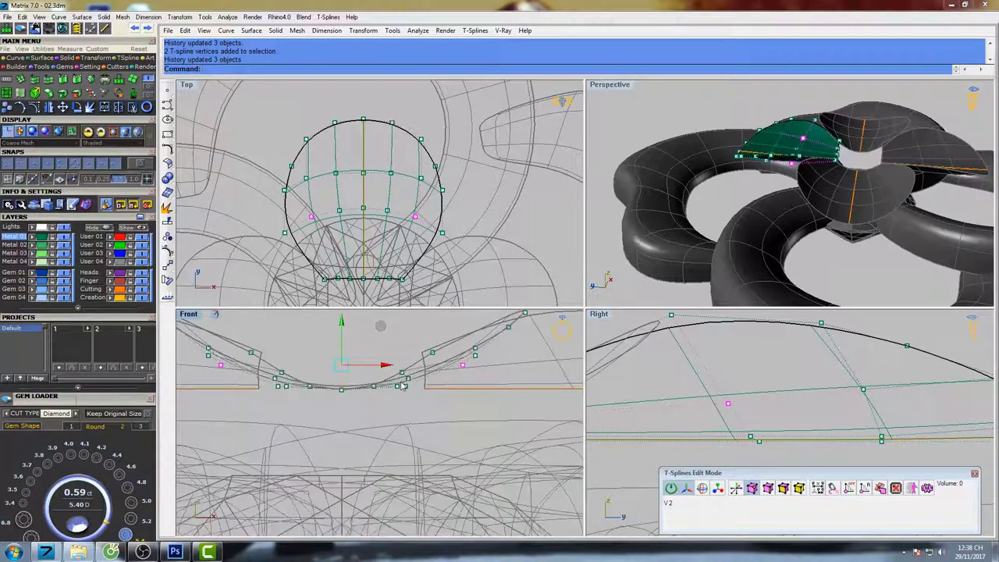
pyautogui.moveTo(406, 376); pyautogui.dragTo(406, 376)
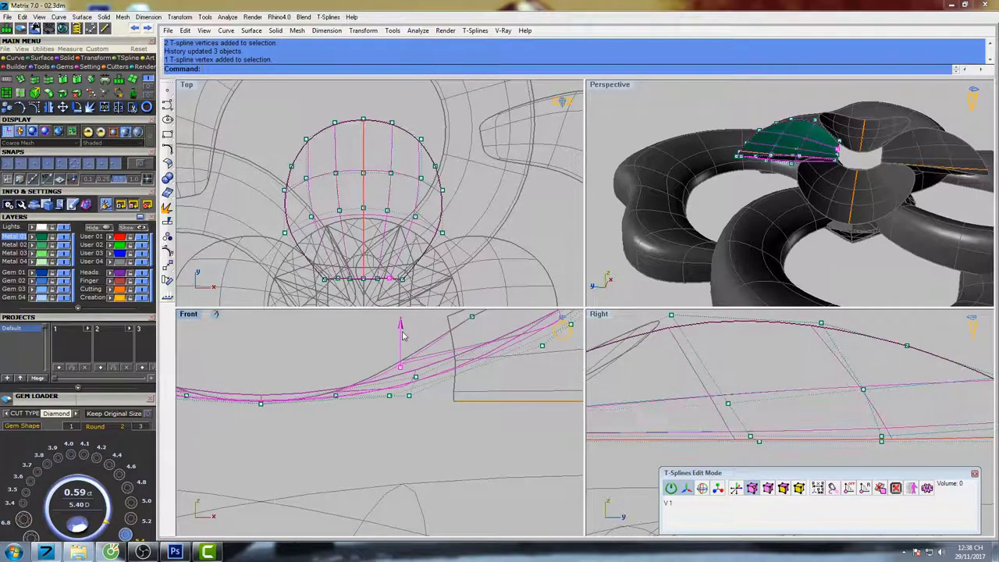
pyautogui.moveTo(402, 336); pyautogui.dragTo(403, 337)
pyautogui.scroll(-4, 457, 348)
pyautogui.moveTo(507, 352); pyautogui.dragTo(473, 375, button='right')
pyautogui.scroll(-2, 473, 375)
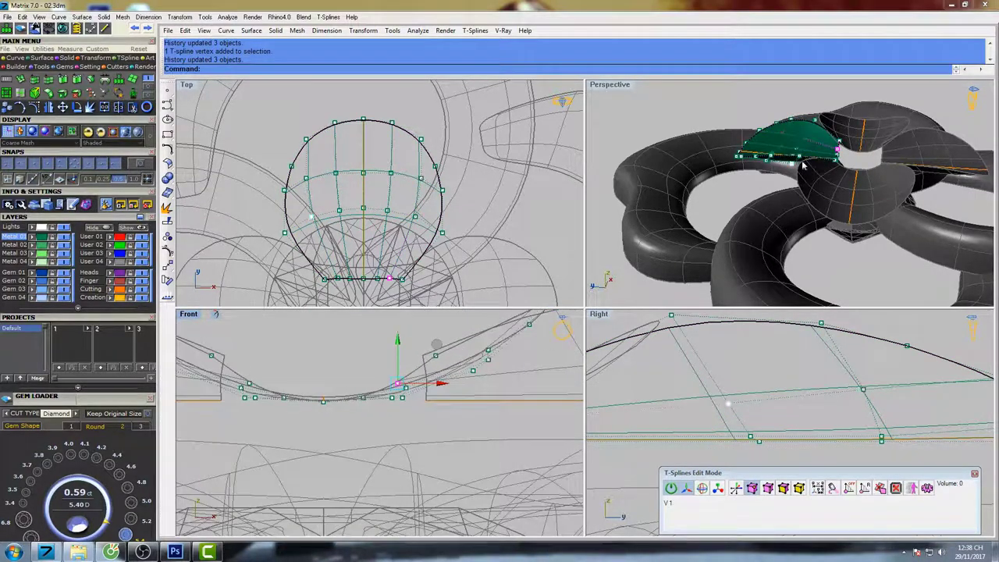
# Inspect the curvature of the cups from several angles in a maximized, shaded Perspective view.
pyautogui.moveTo(801, 162); pyautogui.dragTo(834, 181, button='right')
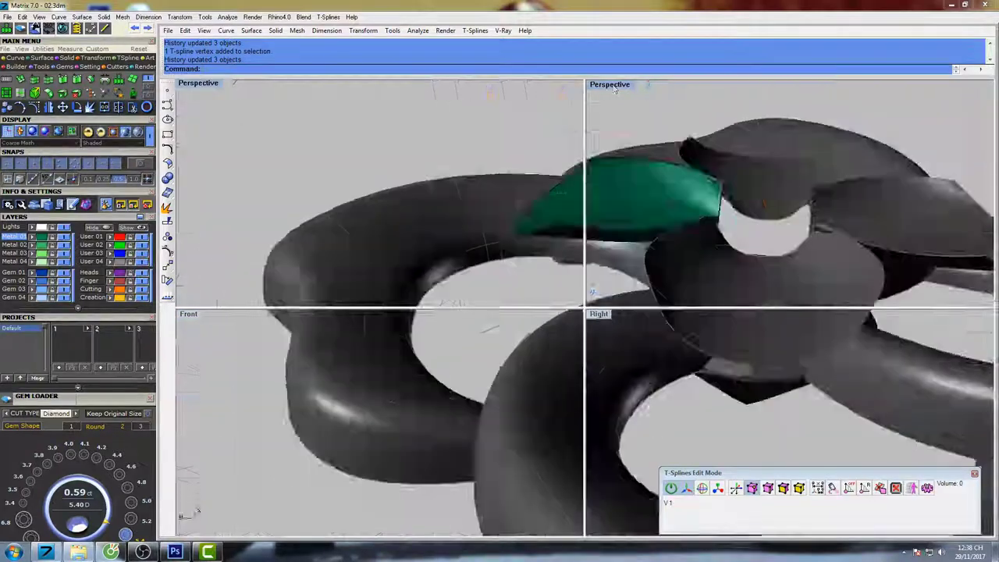
pyautogui.doubleClick(613, 86)
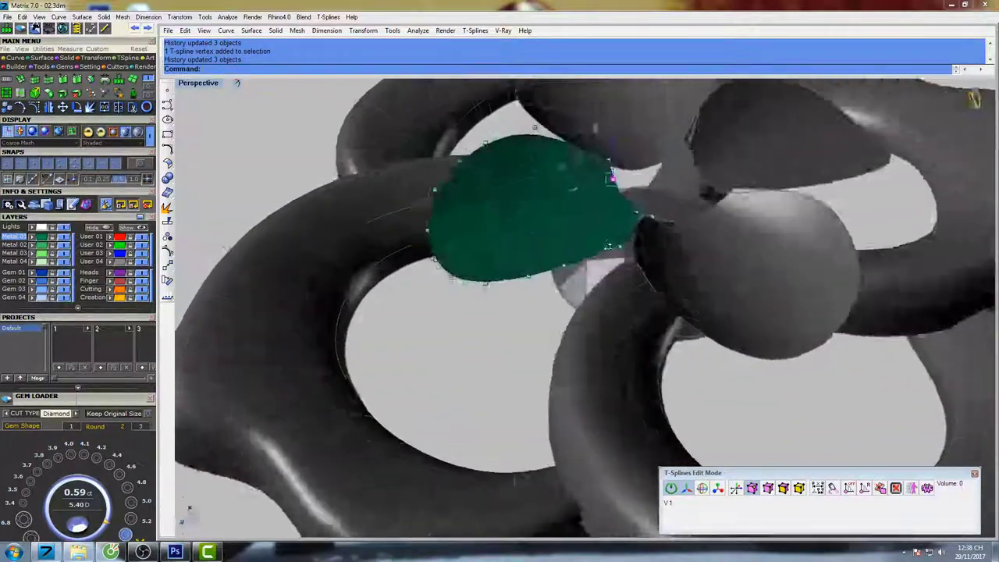
pyautogui.write('s')
pyautogui.press('Return')
pyautogui.moveTo(627, 187)
pyautogui.mouseDown(button='right')
pyautogui.moveTo(653, 171)
pyautogui.moveTo(710, 205)
pyautogui.moveTo(716, 245)
pyautogui.mouseUp(button='right')
pyautogui.press('Escape')
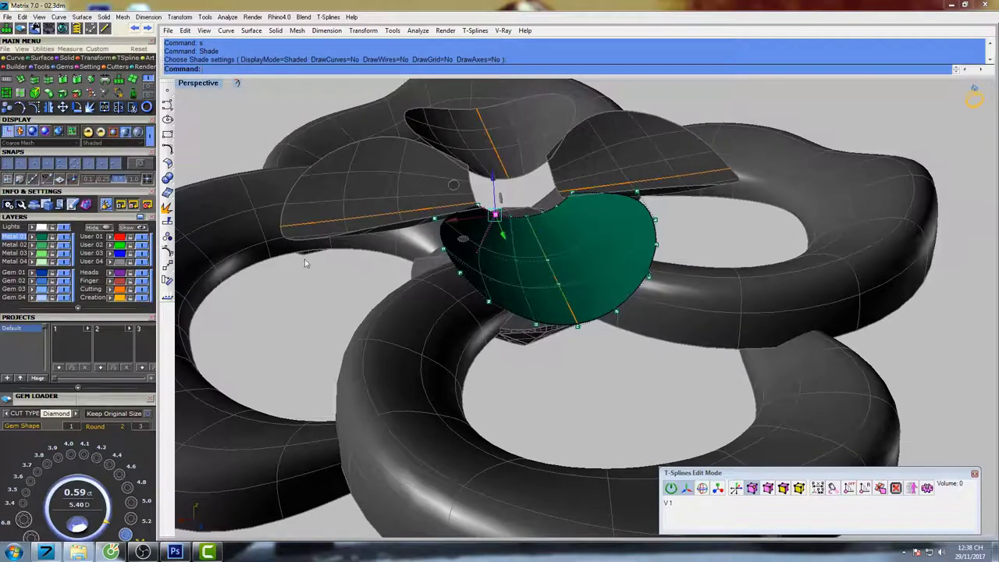
pyautogui.doubleClick(205, 84)
# Raise the six rim vertices of the second, third and fourth pairs together in the maximized Right view.
pyautogui.scroll(2, 756, 388)
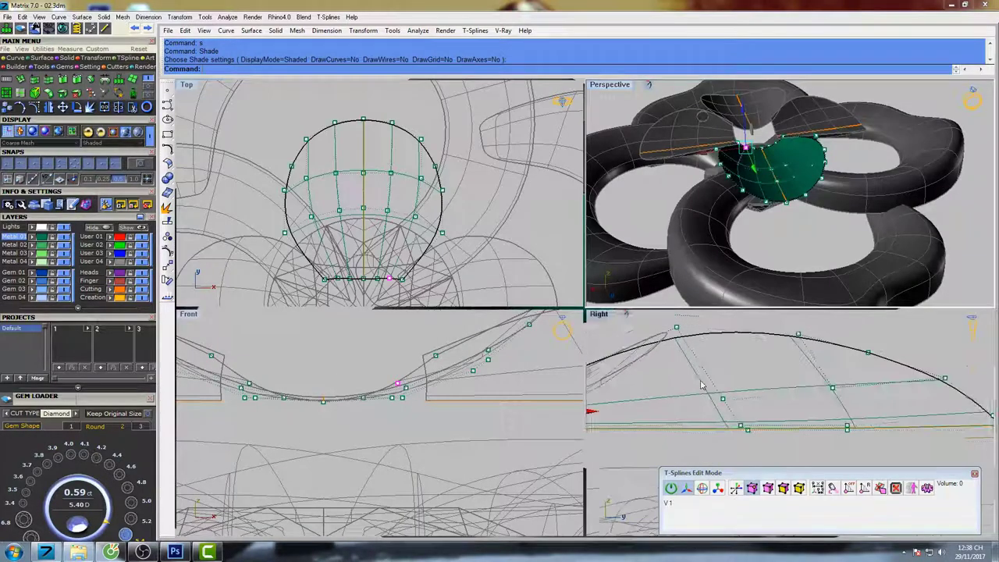
pyautogui.scroll(-2, 756, 388)
pyautogui.scroll(2, 722, 375)
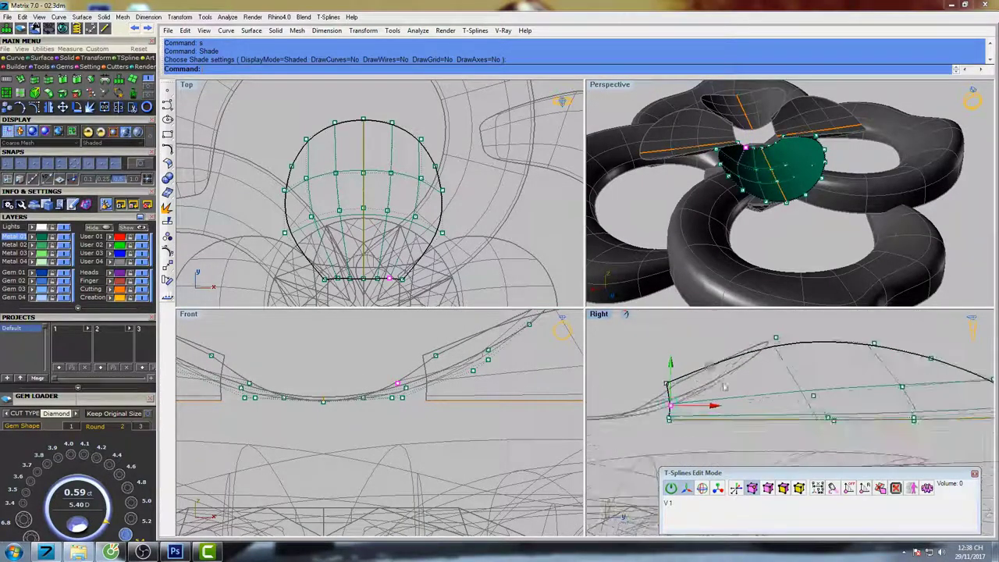
pyautogui.doubleClick(598, 314)
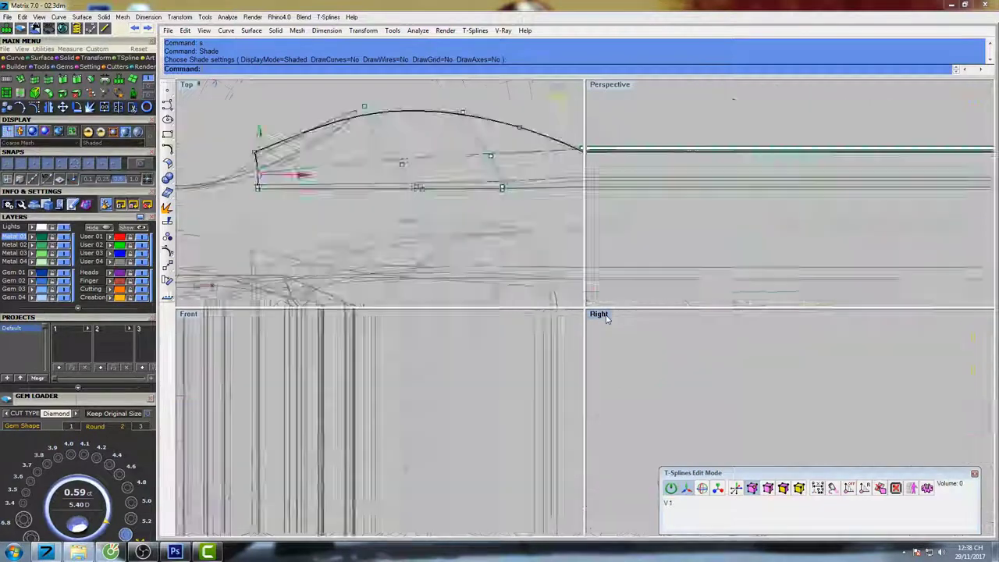
pyautogui.scroll(-2, 583, 280)
pyautogui.moveTo(776, 150); pyautogui.dragTo(468, 234)
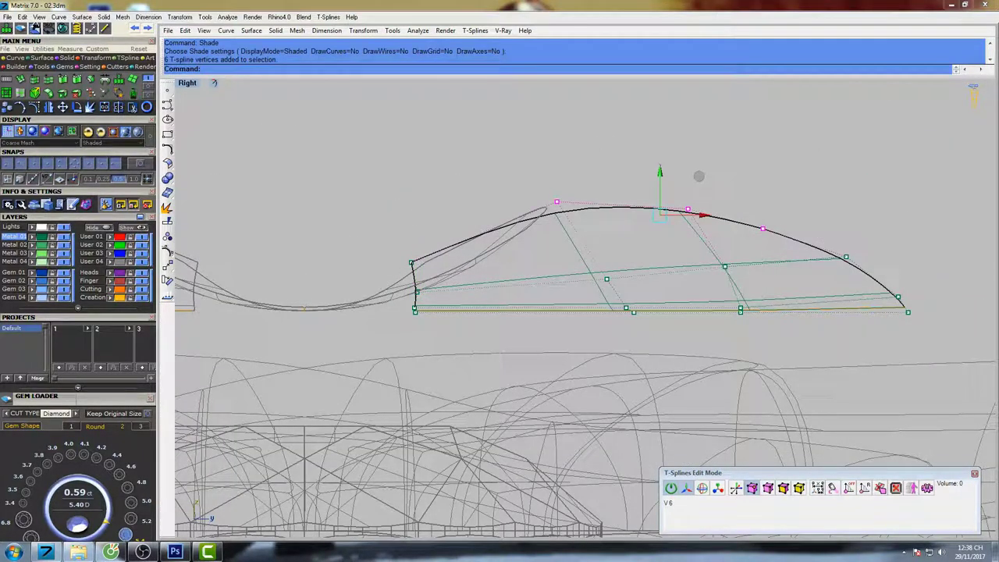
pyautogui.moveTo(660, 170); pyautogui.dragTo(660, 145)
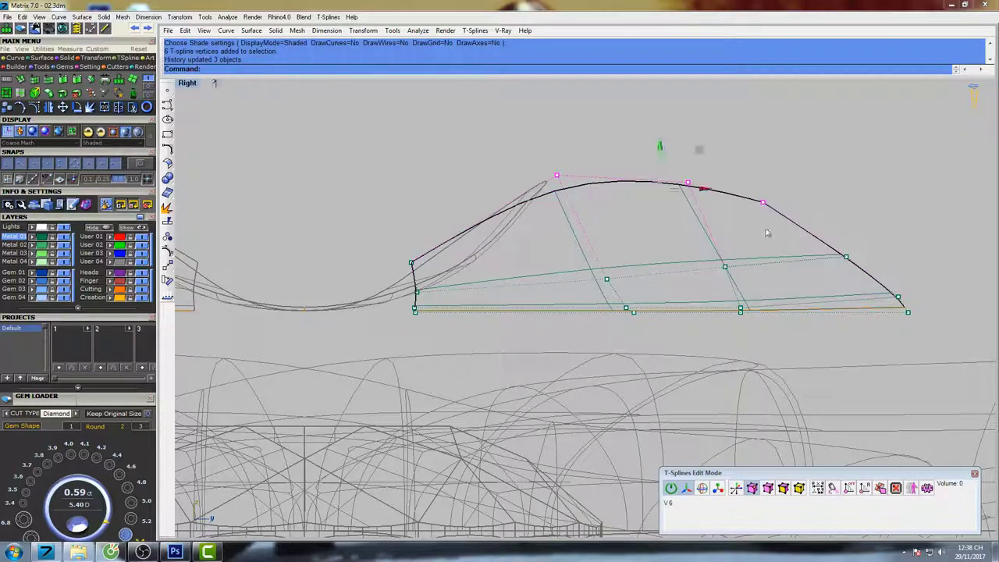
# Raise the fifth and sixth rim vertex pairs so the outer slope follows the heightened crest.
pyautogui.click(847, 257)
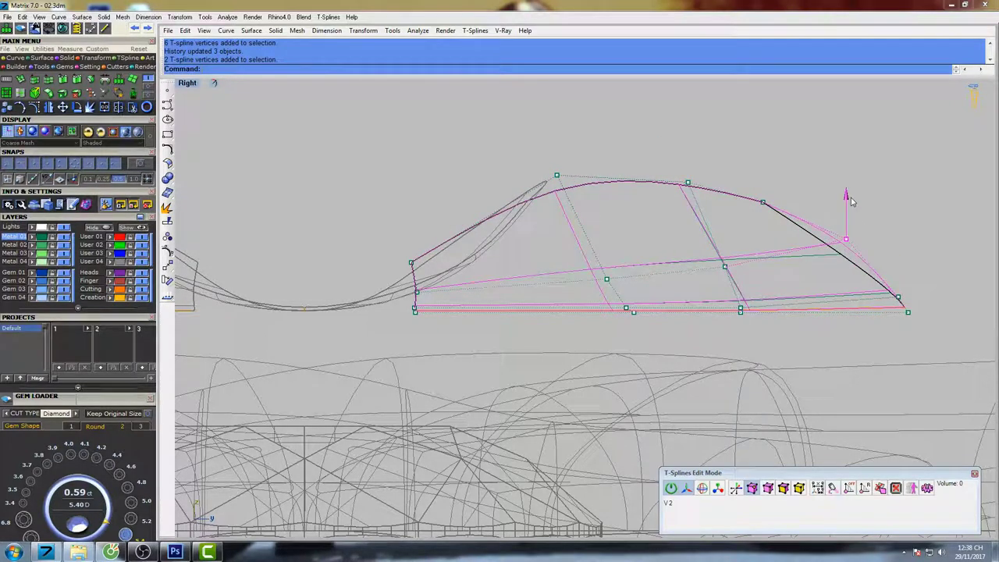
pyautogui.moveTo(851, 202); pyautogui.dragTo(851, 200)
pyautogui.scroll(3, 867, 305)
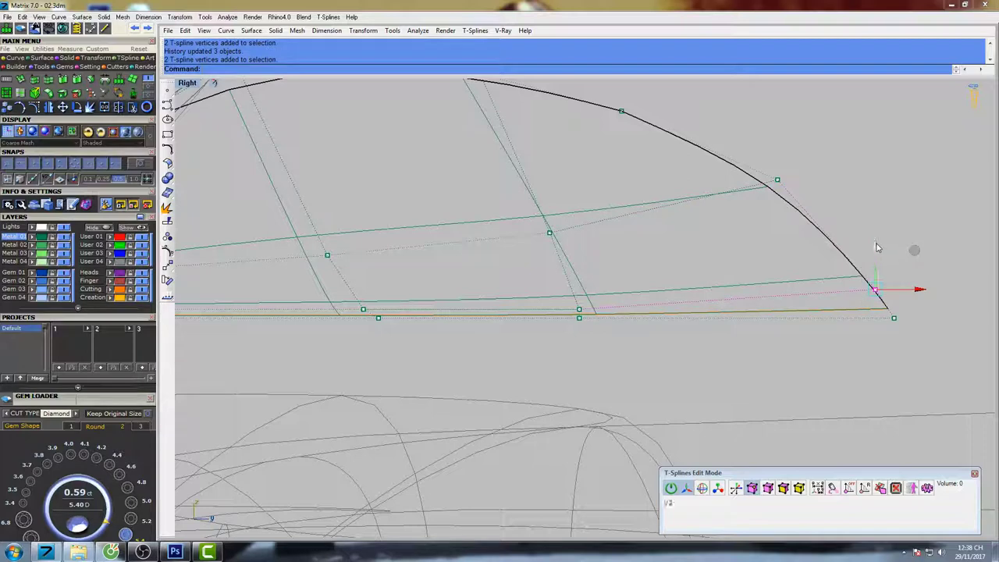
pyautogui.moveTo(877, 247); pyautogui.dragTo(876, 239)
pyautogui.moveTo(742, 217); pyautogui.dragTo(779, 125)
# Raise the upper inner vertex pairs inside the third and second rim pairs to bulge the surface.
pyautogui.moveTo(535, 219); pyautogui.dragTo(589, 263, button='right')
pyautogui.moveTo(589, 263); pyautogui.dragTo(628, 303)
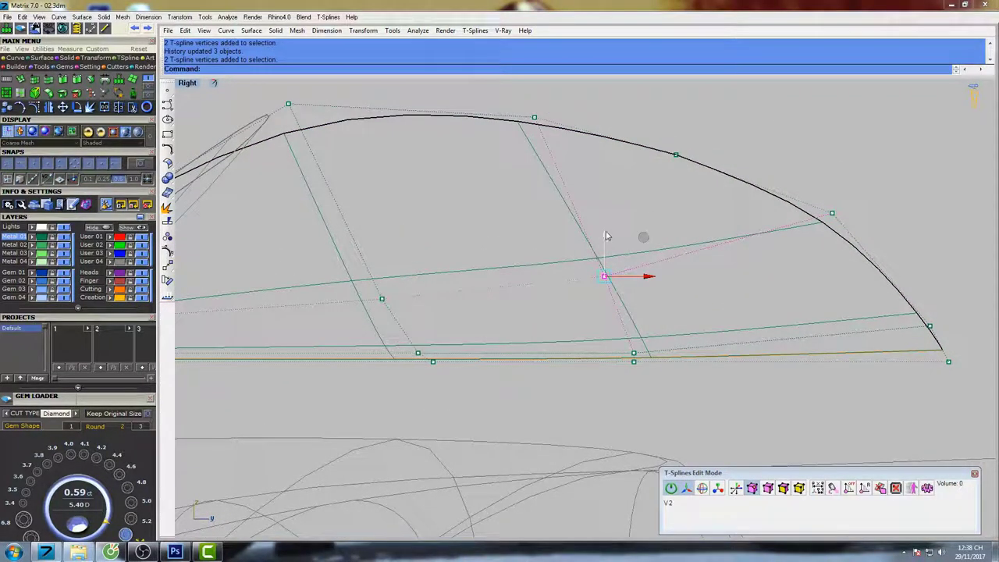
pyautogui.moveTo(607, 236); pyautogui.dragTo(602, 187)
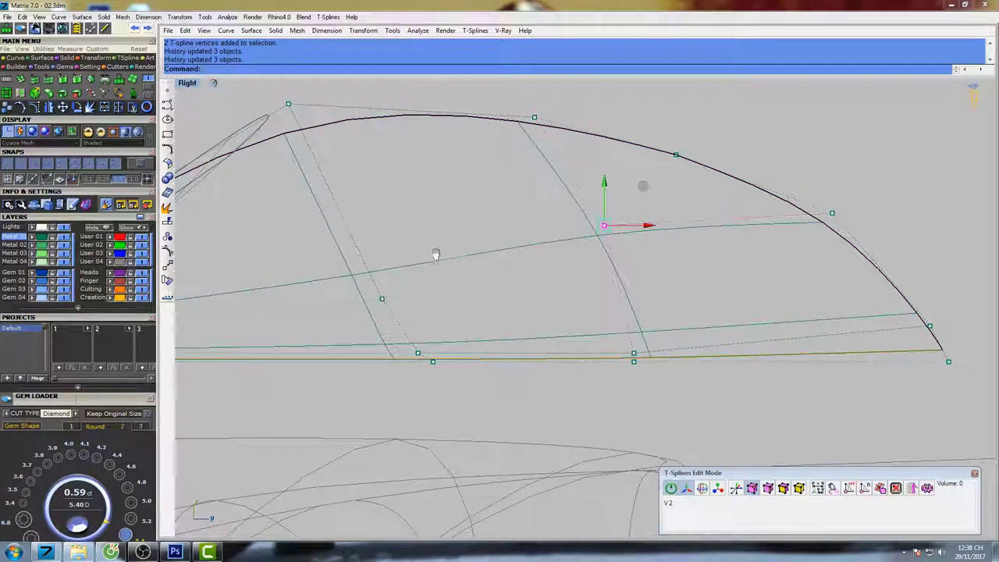
pyautogui.moveTo(436, 254); pyautogui.dragTo(582, 235, button='right')
pyautogui.moveTo(516, 294); pyautogui.dragTo(529, 200)
pyautogui.click(751, 207)
pyautogui.moveTo(754, 167); pyautogui.dragTo(753, 152)
# Raise the two lower inner vertex pairs nearest the centreline in the Right view.
pyautogui.moveTo(792, 345); pyautogui.dragTo(792, 336)
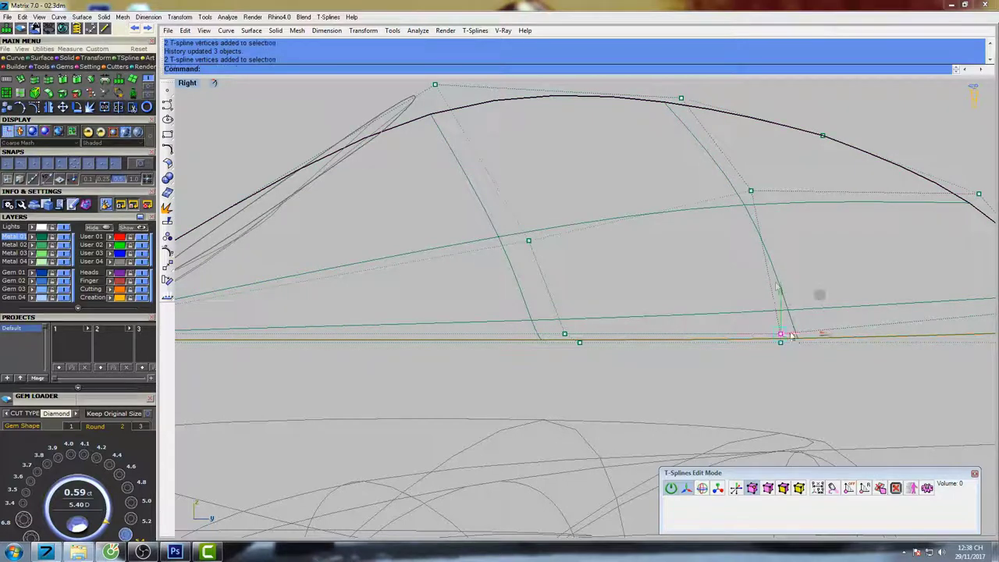
pyautogui.moveTo(783, 290); pyautogui.dragTo(780, 267)
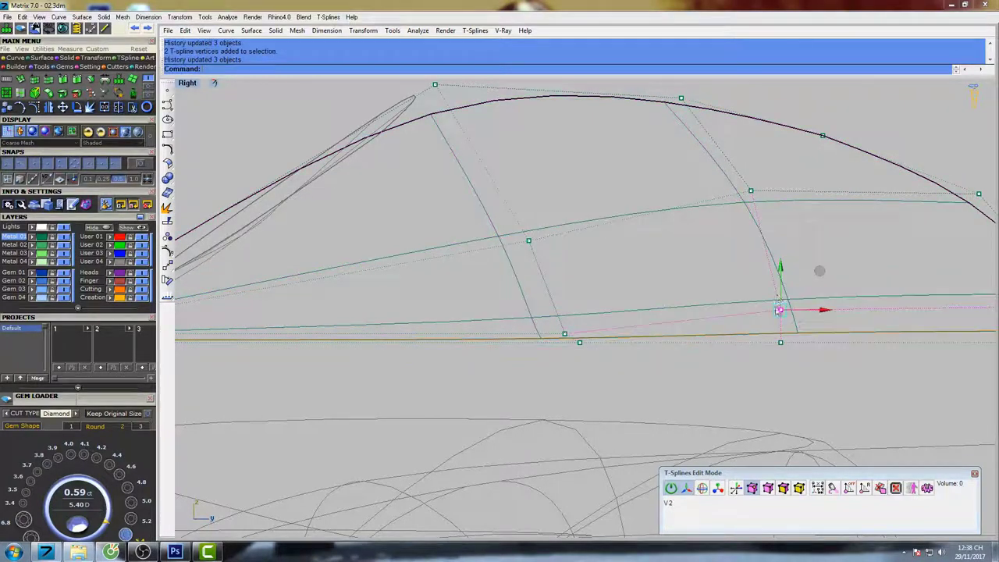
pyautogui.moveTo(566, 318); pyautogui.dragTo(566, 275)
pyautogui.scroll(-8, 585, 307)
pyautogui.moveTo(684, 304); pyautogui.dragTo(668, 303, button='right')
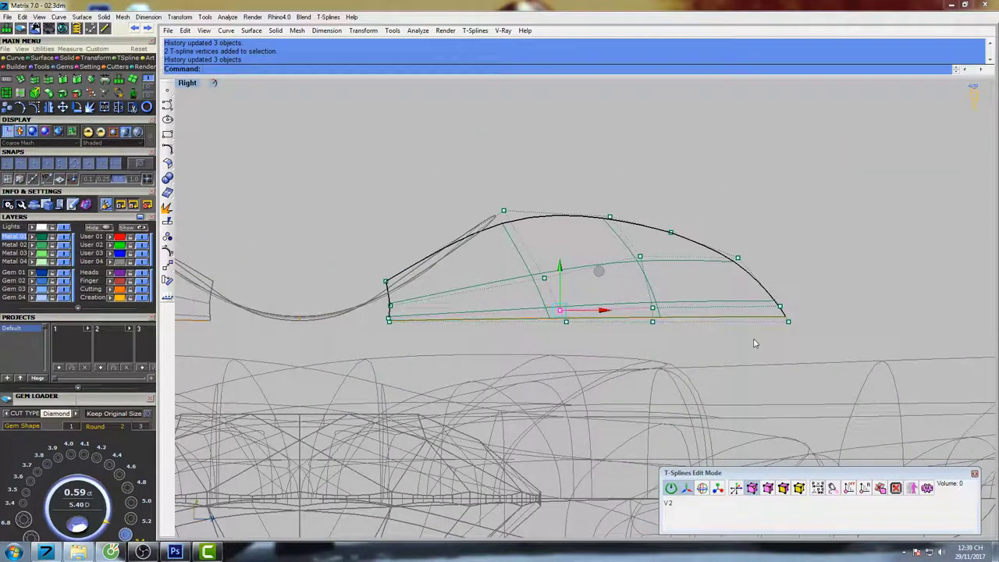
# Lower the centreline vertex at the outer tip and move the adjacent sixth rim pair slightly down.
pyautogui.moveTo(798, 311); pyautogui.dragTo(790, 299)
pyautogui.scroll(3, 654, 322)
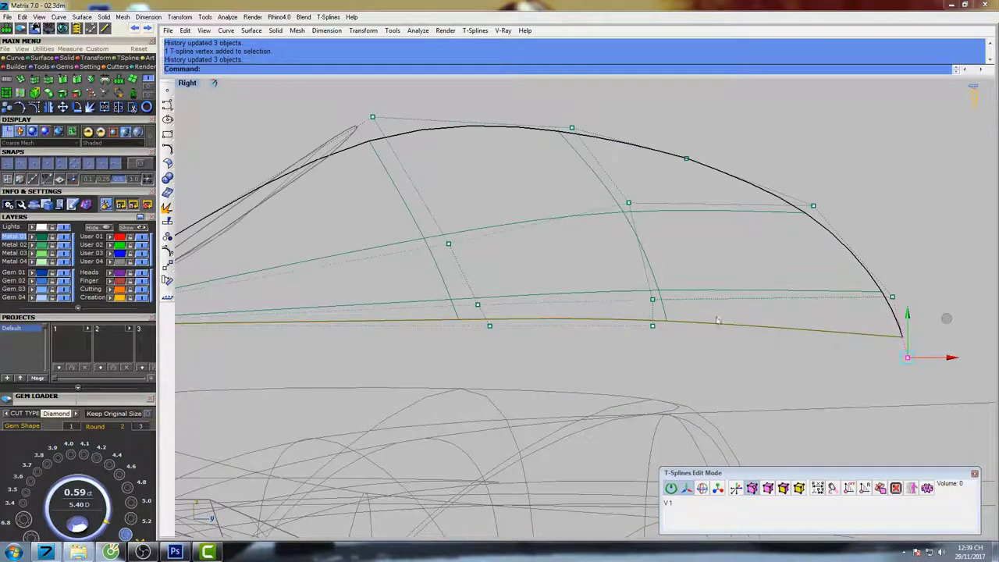
pyautogui.moveTo(906, 281); pyautogui.dragTo(892, 265)
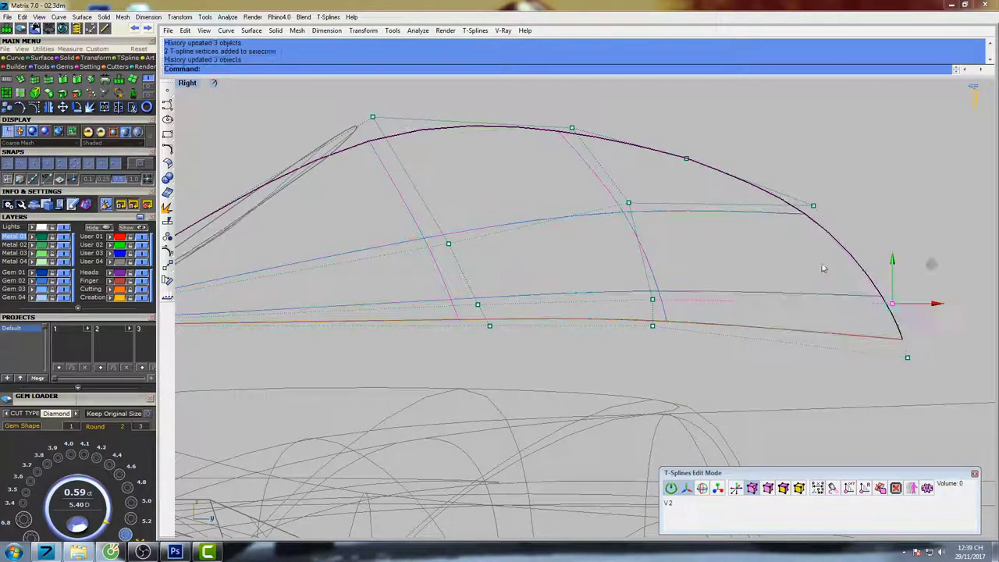
# Raise the third and fourth rim vertex pairs a little further to round the profile's crest.
pyautogui.moveTo(641, 175); pyautogui.dragTo(677, 232, button='right')
pyautogui.moveTo(589, 213); pyautogui.dragTo(616, 178)
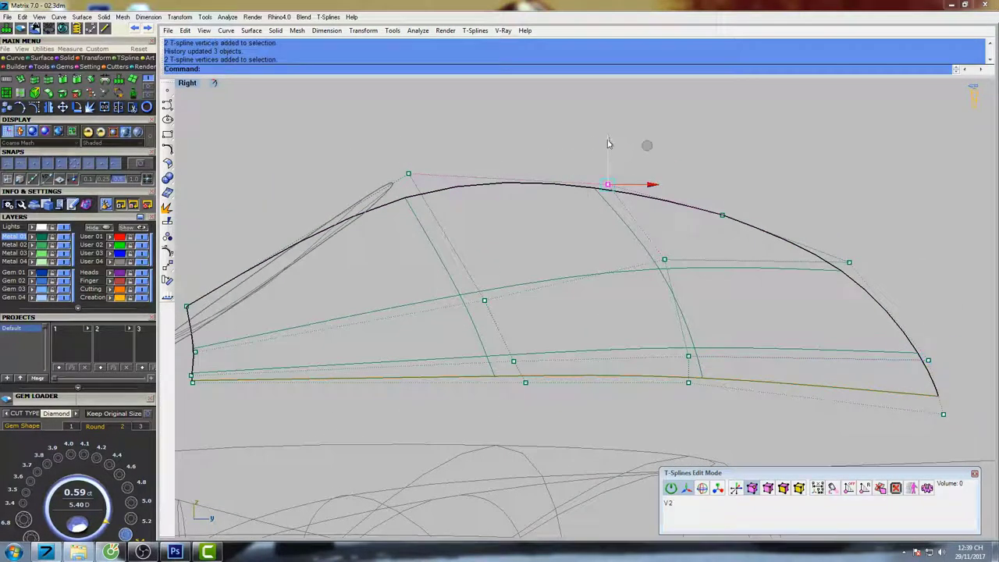
pyautogui.moveTo(609, 143); pyautogui.dragTo(609, 128)
pyautogui.moveTo(688, 200); pyautogui.dragTo(740, 243)
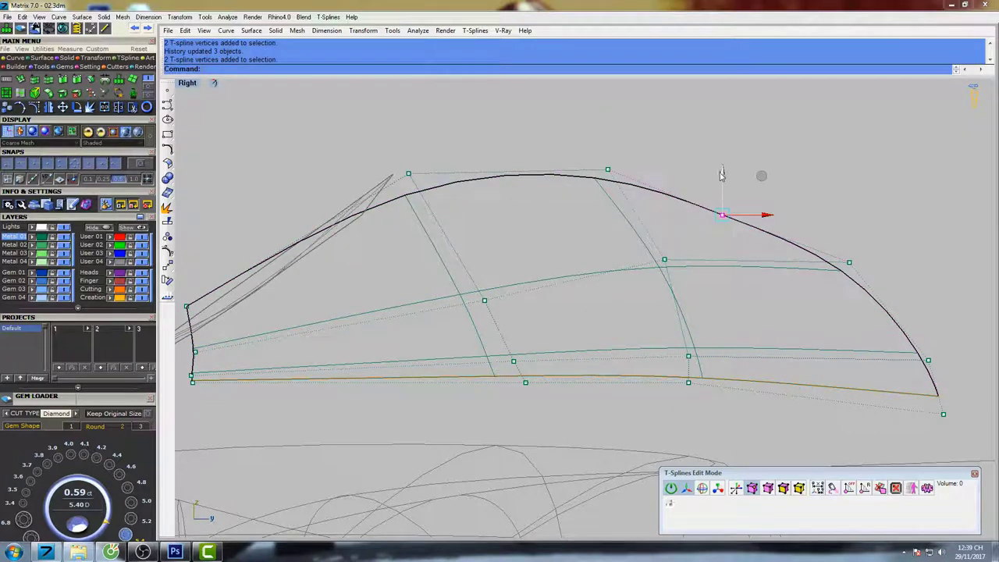
pyautogui.moveTo(721, 175); pyautogui.dragTo(723, 160)
pyautogui.click(607, 169)
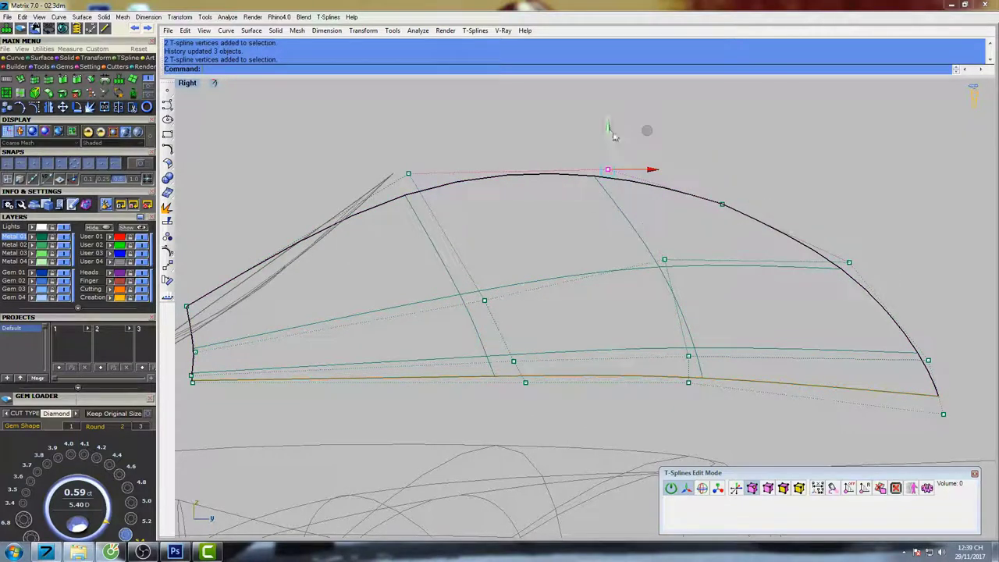
pyautogui.moveTo(613, 130); pyautogui.dragTo(609, 121)
pyautogui.scroll(-3, 561, 218)
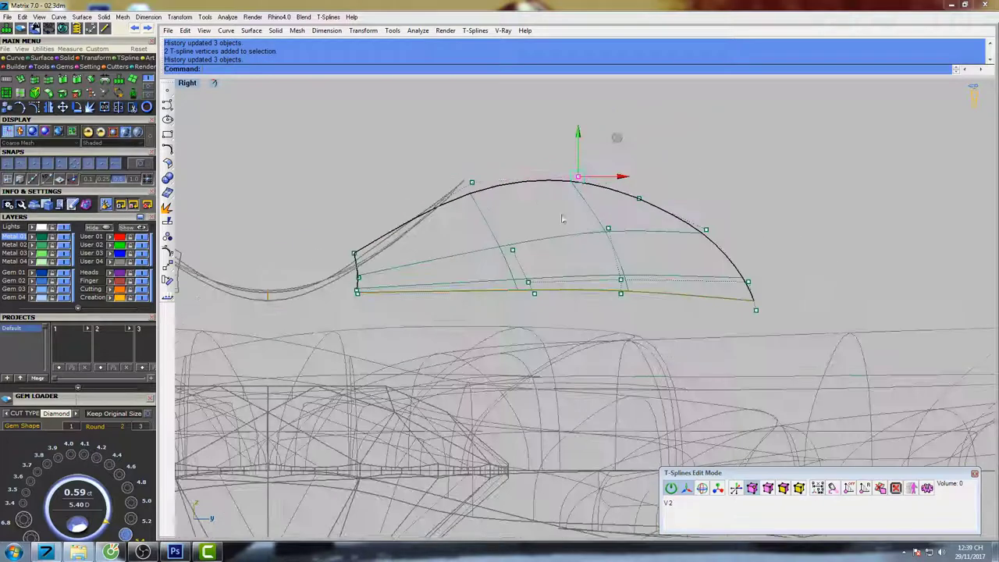
# Raise the upper inner vertices below the second rim pair and nudge those below the third pair upward.
pyautogui.click(512, 250)
pyautogui.moveTo(511, 212); pyautogui.dragTo(546, 195)
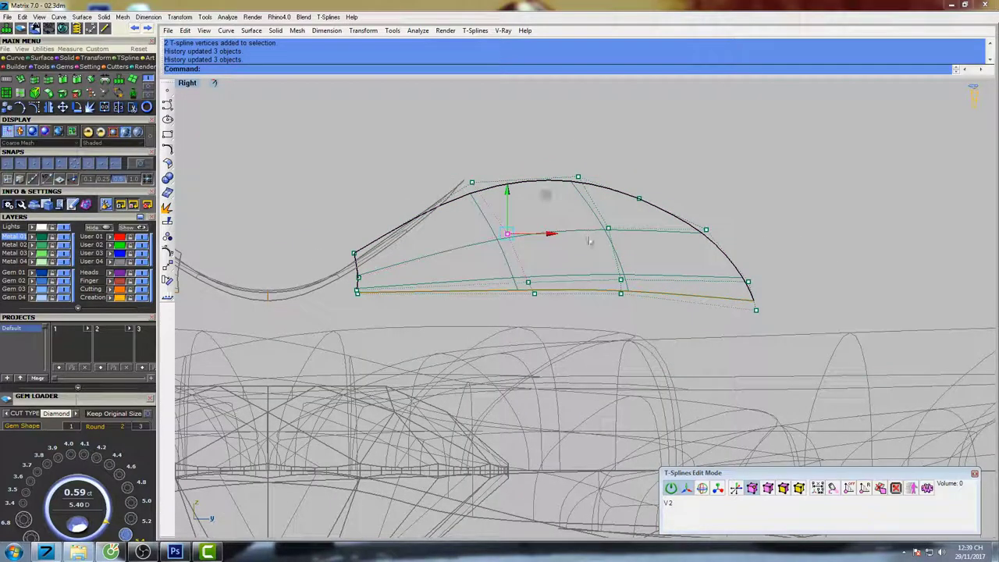
pyautogui.moveTo(610, 187); pyautogui.dragTo(610, 184)
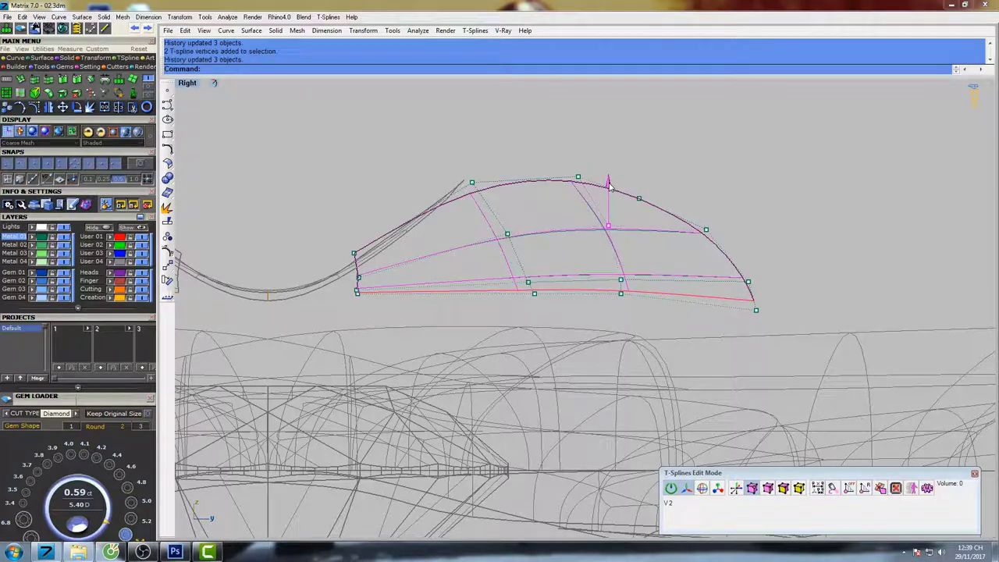
# Raise the outer of the two lower inner vertex pairs beside the centreline slightly.
pyautogui.scroll(8, 620, 284)
pyautogui.moveTo(615, 285); pyautogui.dragTo(625, 225)
pyautogui.moveTo(750, 317); pyautogui.dragTo(729, 301, button='right')
pyautogui.scroll(-8, 730, 301)
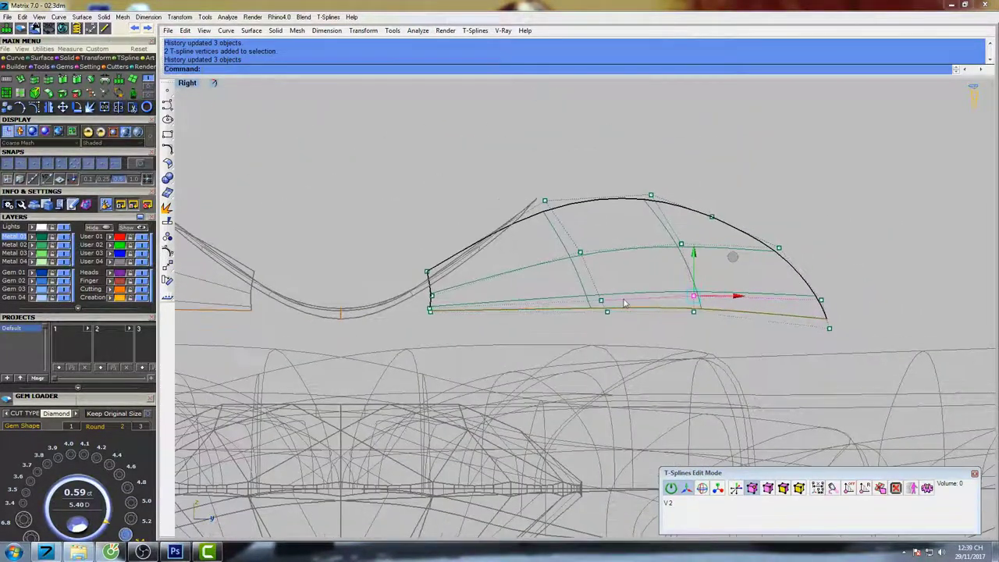
# Raise the two vertex pairs along the surface's inner edge, between its corners and the centreline.
pyautogui.scroll(5, 436, 310)
pyautogui.moveTo(410, 280); pyautogui.dragTo(434, 240)
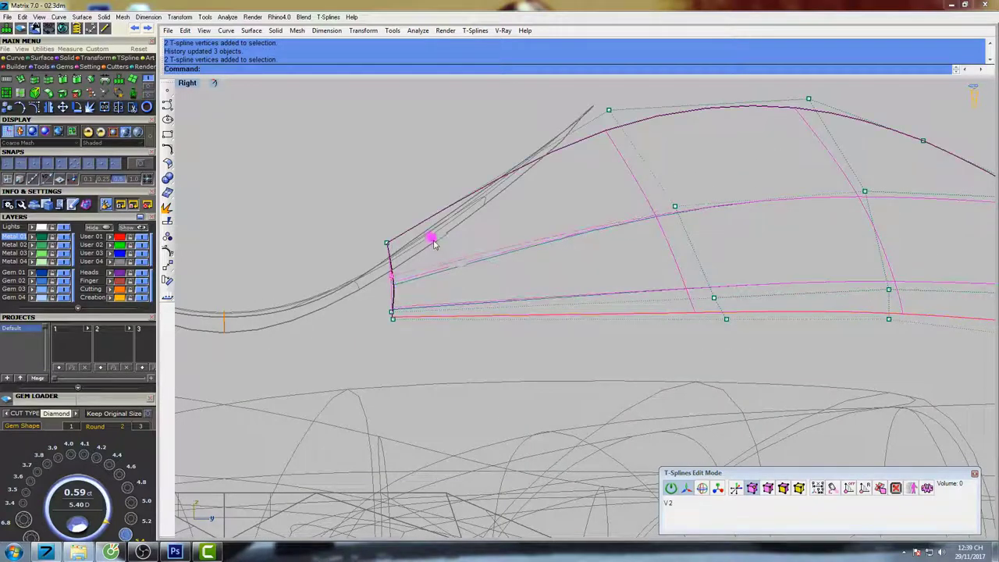
pyautogui.scroll(5, 429, 248)
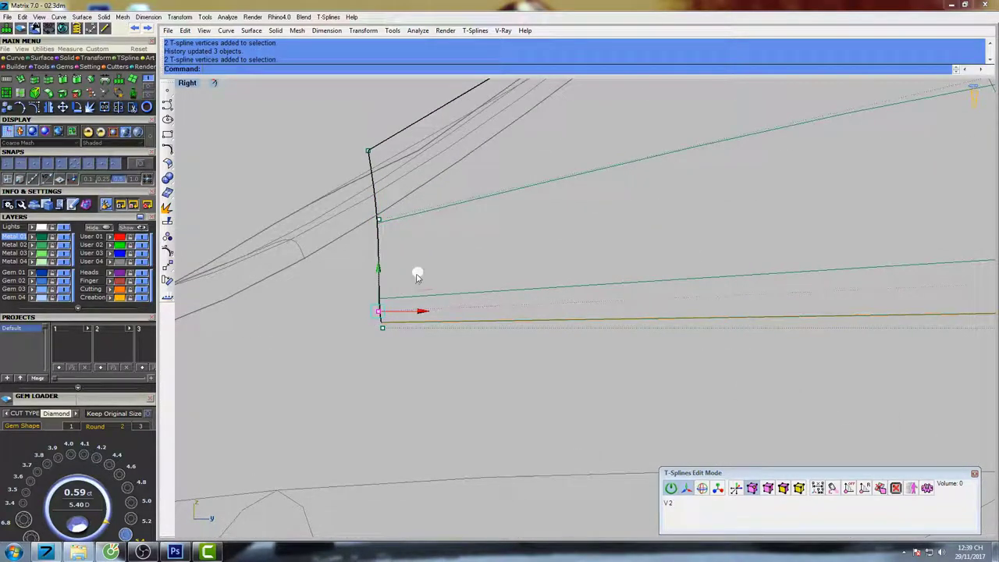
pyautogui.moveTo(422, 259); pyautogui.dragTo(420, 259)
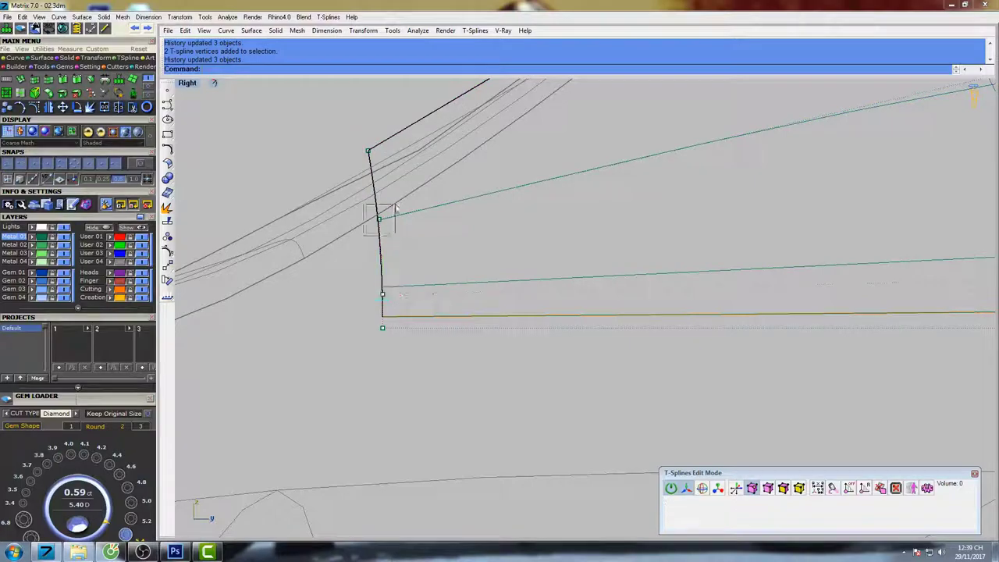
pyautogui.scroll(-5, 413, 181)
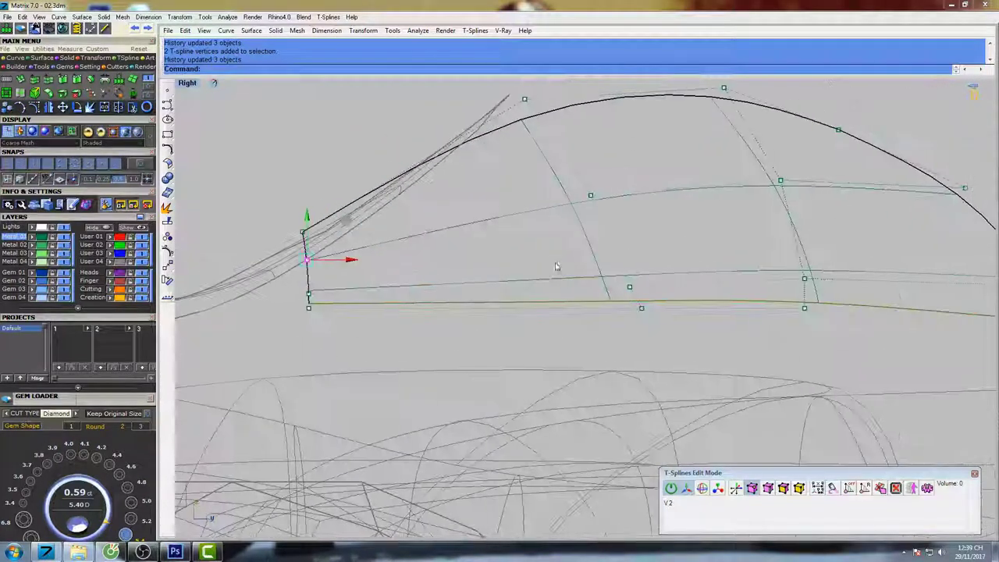
# Raise the lower and upper inner vertex pairs in the row below the second rim pair.
pyautogui.moveTo(664, 256); pyautogui.dragTo(670, 239)
pyautogui.scroll(-3, 606, 229)
pyautogui.scroll(5, 559, 211)
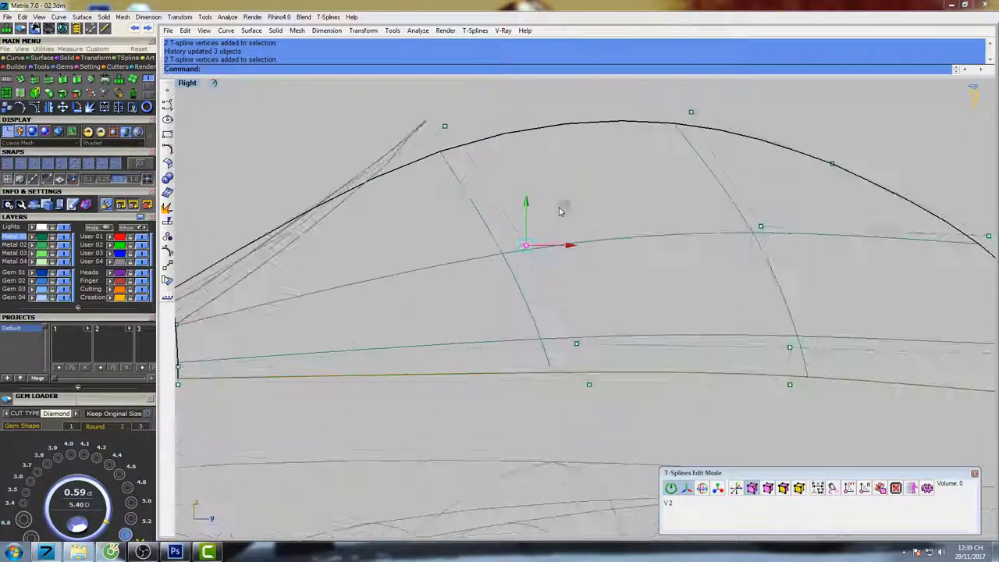
pyautogui.moveTo(563, 206); pyautogui.dragTo(563, 201)
# Raise the lower inner vertex pair in the row below the third rim pair a touch more.
pyautogui.scroll(-6, 588, 237)
pyautogui.scroll(5, 745, 259)
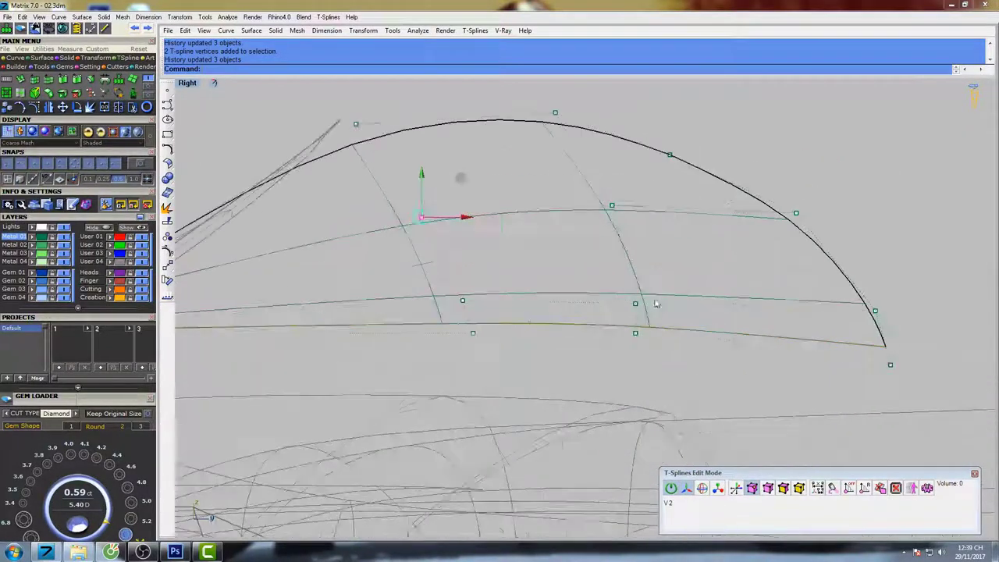
pyautogui.moveTo(622, 314); pyautogui.dragTo(675, 262)
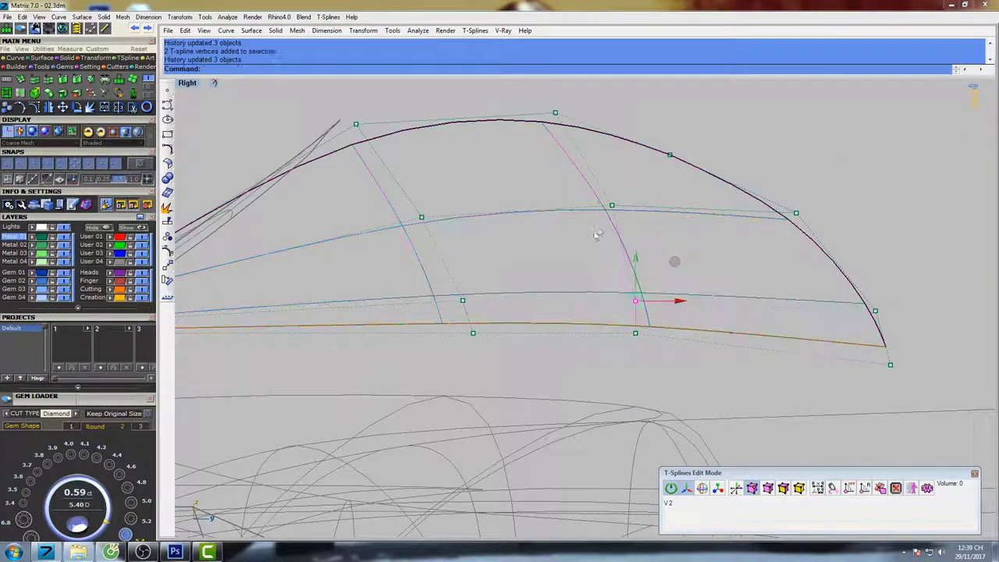
# Raise the upper inner vertex pair in the row nearer the outer tip slightly in the side view.
pyautogui.click(612, 205)
pyautogui.moveTo(650, 167); pyautogui.dragTo(651, 162)
pyautogui.scroll(-6, 643, 195)
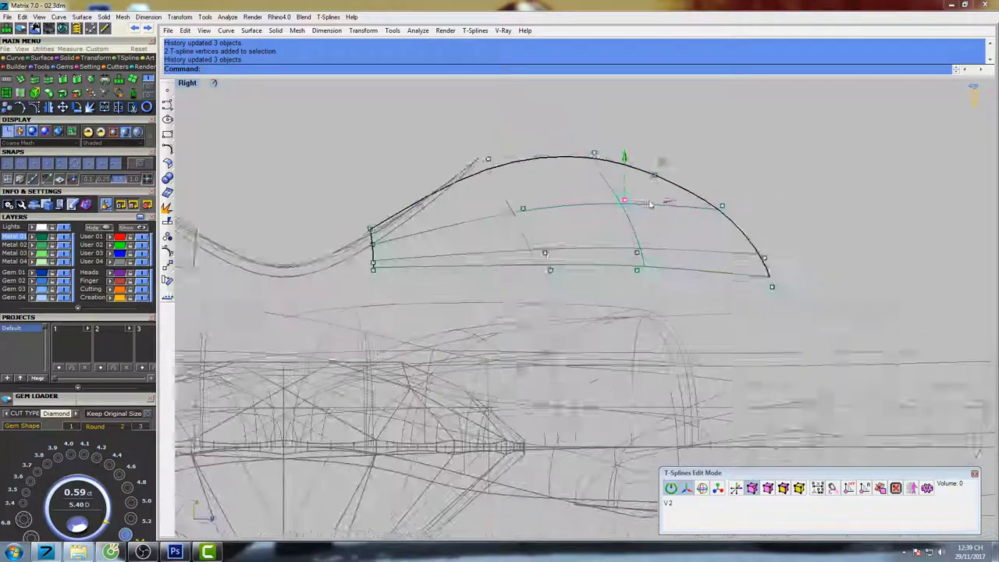
pyautogui.moveTo(652, 200); pyautogui.dragTo(675, 227, button='right')
pyautogui.scroll(-7, 685, 189)
pyautogui.moveTo(691, 186); pyautogui.dragTo(660, 199, button='right')
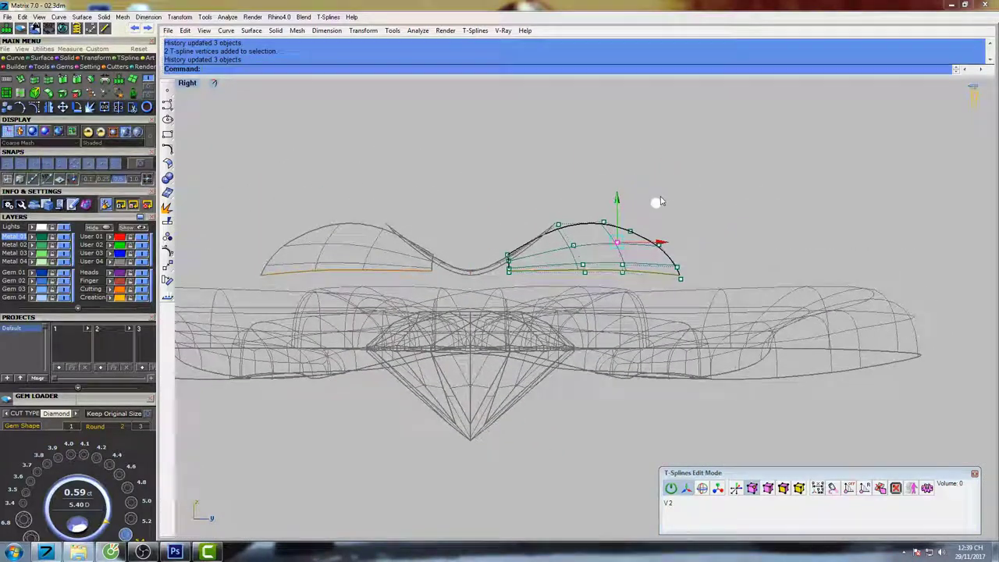
# Shade the perspective view and examine the curvature inside the edited inner cup.
pyautogui.hotkey('ctrl', 'F4')
pyautogui.moveTo(648, 290)
pyautogui.mouseDown(button='right')
pyautogui.moveTo(595, 281)
pyautogui.moveTo(594, 267)
pyautogui.moveTo(631, 283)
pyautogui.moveTo(609, 298)
pyautogui.mouseUp(button='right')
pyautogui.write('s')
pyautogui.press('Return')
pyautogui.scroll(4, 594, 267)
pyautogui.scroll(7, 535, 246)
pyautogui.press('Escape')
pyautogui.moveTo(535, 255); pyautogui.dragTo(555, 260, button='right')
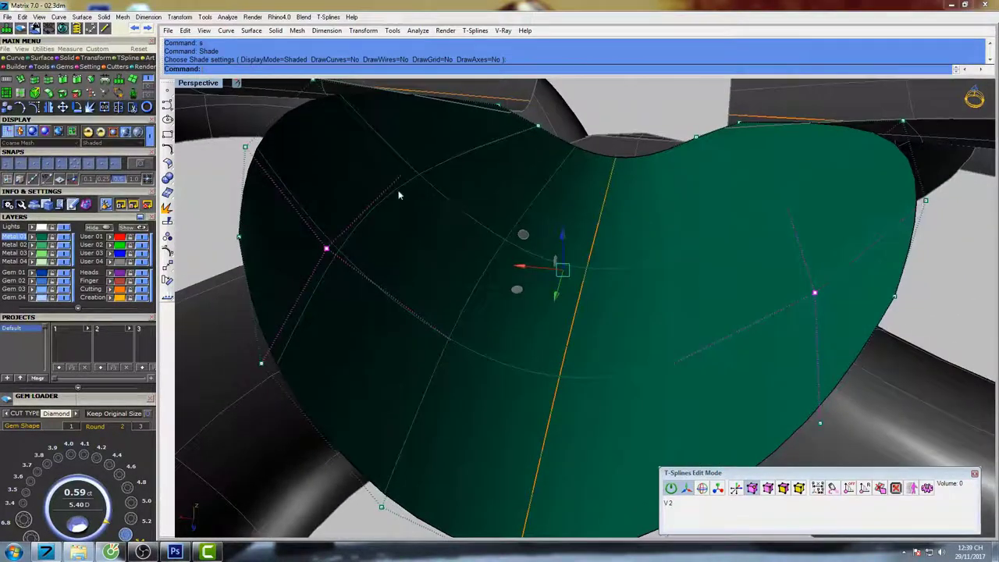
# Lower the two inner vertex pairs closest to the cup's side rims.
pyautogui.click(400, 175)
pyautogui.keyDown('shift'); pyautogui.click(328, 247); pyautogui.keyUp('shift')
pyautogui.moveTo(368, 237); pyautogui.dragTo(514, 242, button='right')
pyautogui.moveTo(490, 202); pyautogui.dragTo(491, 221)
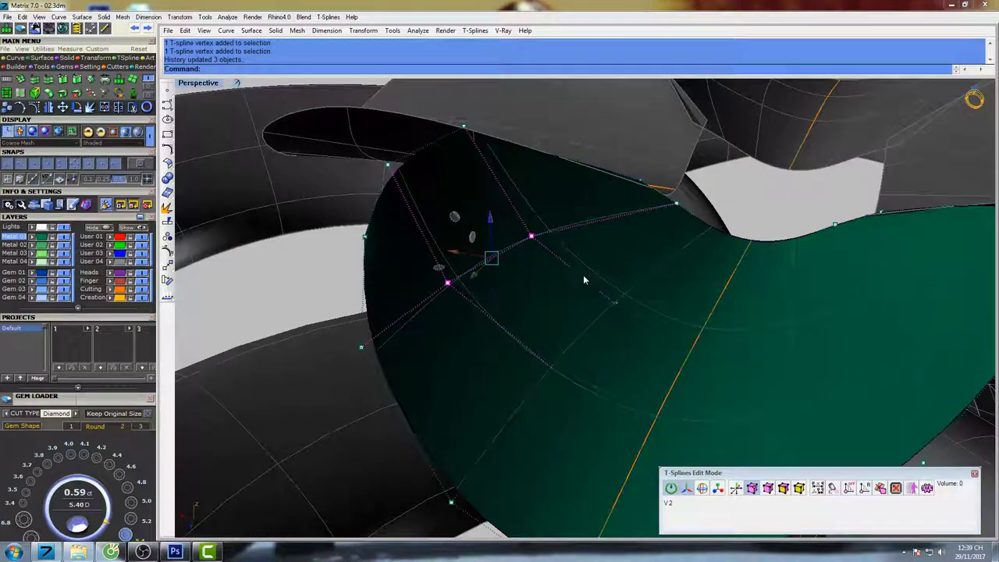
# Lower the two inner vertex pairs flanking the cup's centreline slightly.
pyautogui.moveTo(583, 275); pyautogui.dragTo(621, 290, button='right')
pyautogui.click(604, 296)
pyautogui.keyDown('shift'); pyautogui.click(590, 384); pyautogui.keyUp('shift')
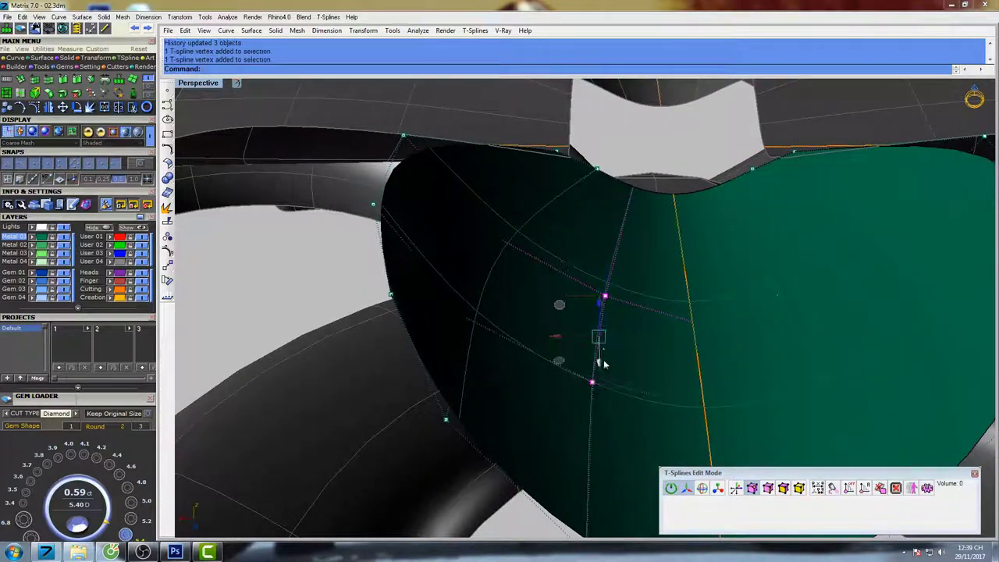
pyautogui.moveTo(600, 310); pyautogui.dragTo(599, 319)
pyautogui.scroll(-6, 600, 319)
pyautogui.moveTo(694, 304); pyautogui.dragTo(626, 347, button='right')
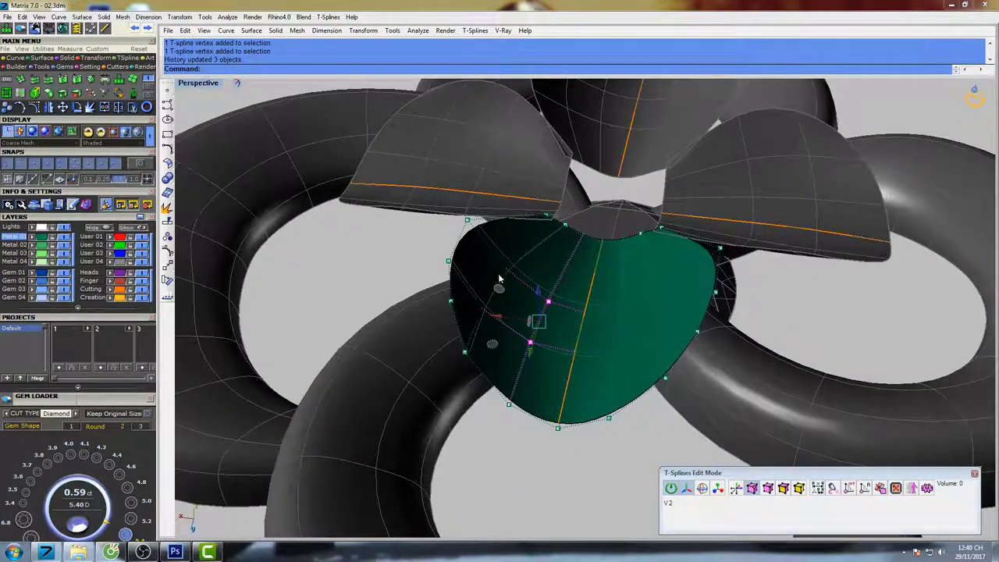
# Spread the inner vertex pairs beside the centreline and near the side rims outward, away from the centreline.
pyautogui.scroll(3, 508, 295)
pyautogui.moveTo(517, 336); pyautogui.dragTo(505, 328)
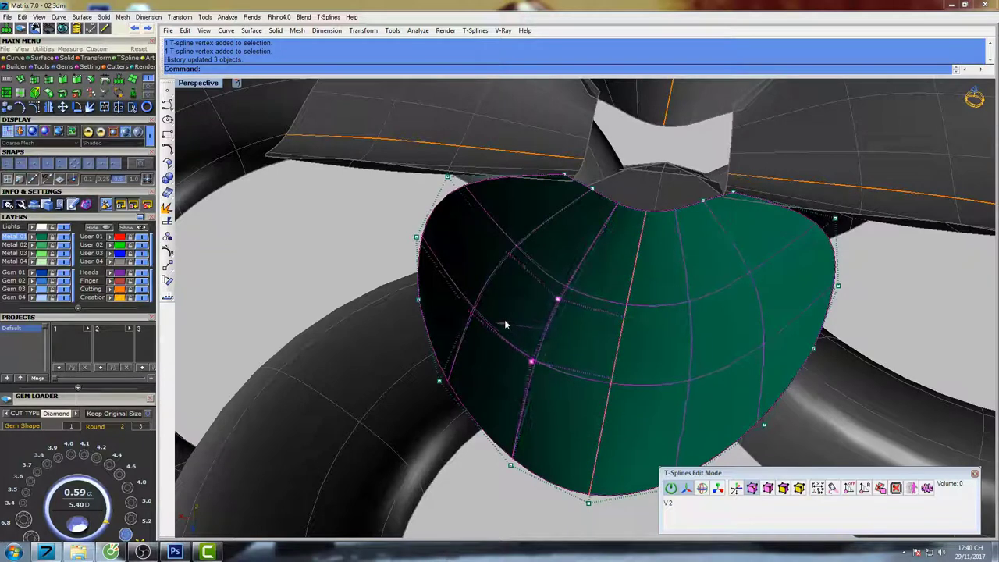
pyautogui.click(506, 251)
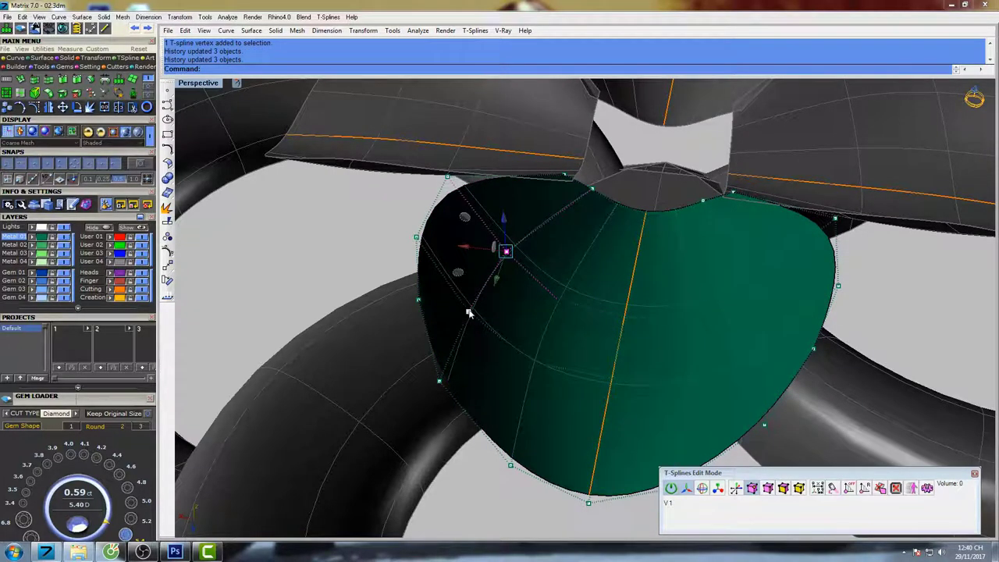
pyautogui.moveTo(447, 277); pyautogui.dragTo(427, 275)
pyautogui.click(556, 298)
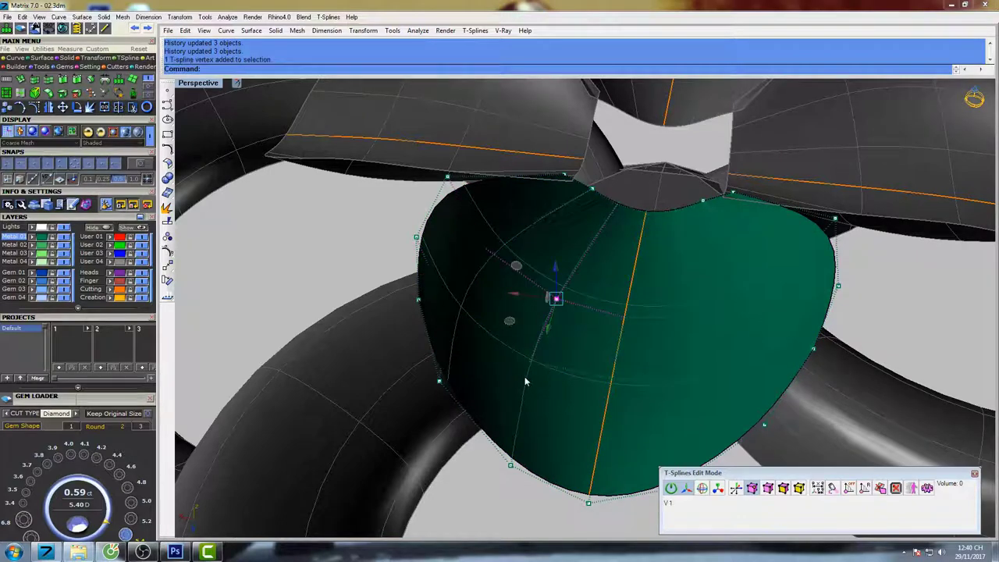
pyautogui.moveTo(505, 323); pyautogui.dragTo(495, 321)
# Nudge the vertex pair just inside the corners of the cup's inner edge.
pyautogui.moveTo(636, 249); pyautogui.dragTo(573, 200, button='right')
pyautogui.click(550, 214)
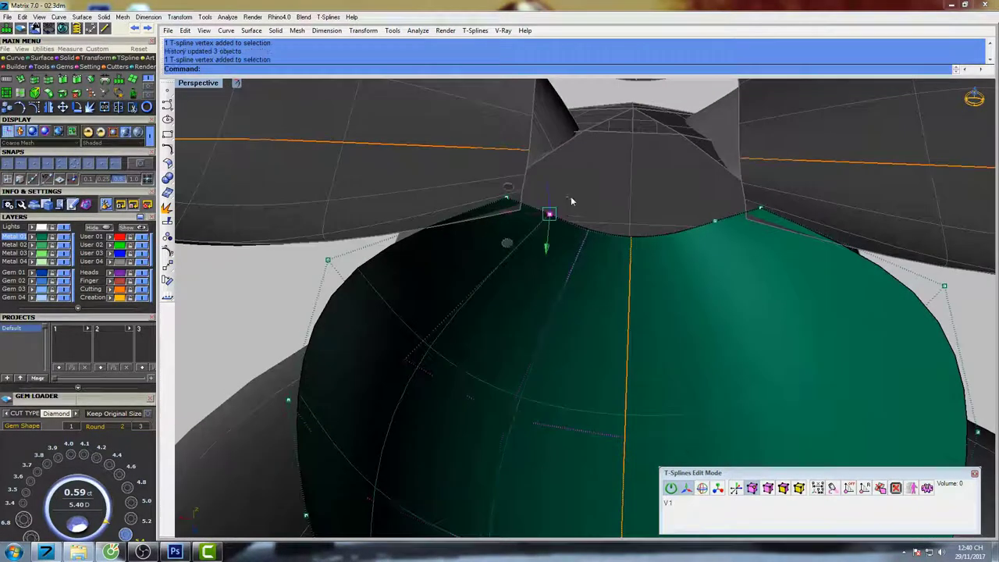
pyautogui.moveTo(523, 221)
pyautogui.mouseDown()
pyautogui.moveTo(577, 242)
pyautogui.moveTo(608, 222)
pyautogui.moveTo(528, 228)
pyautogui.mouseUp()
pyautogui.moveTo(528, 228); pyautogui.dragTo(609, 279, button='right')
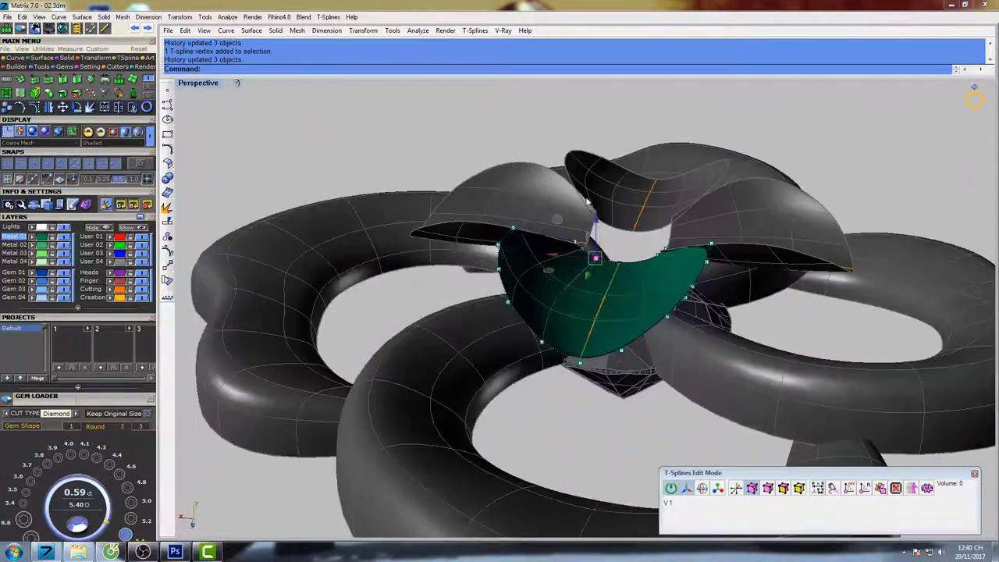
# Lower the two inner centreline vertices together with the outer tip vertex slightly.
pyautogui.scroll(8, 609, 279)
pyautogui.moveTo(594, 341); pyautogui.dragTo(607, 359)
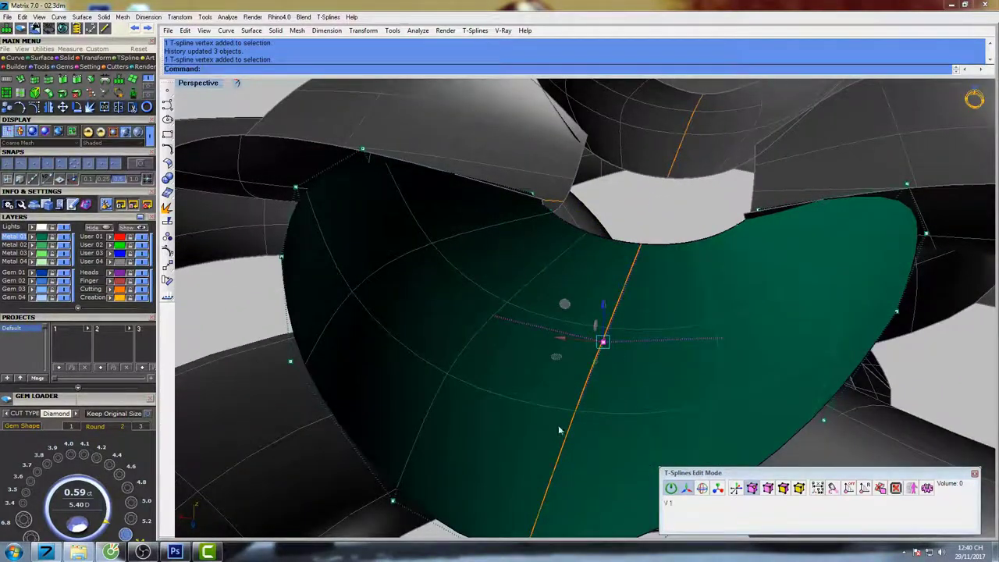
pyautogui.keyDown('shift'); pyautogui.moveTo(560, 428); pyautogui.dragTo(595, 389); pyautogui.keyUp('shift')
pyautogui.moveTo(606, 356); pyautogui.dragTo(493, 435, button='right')
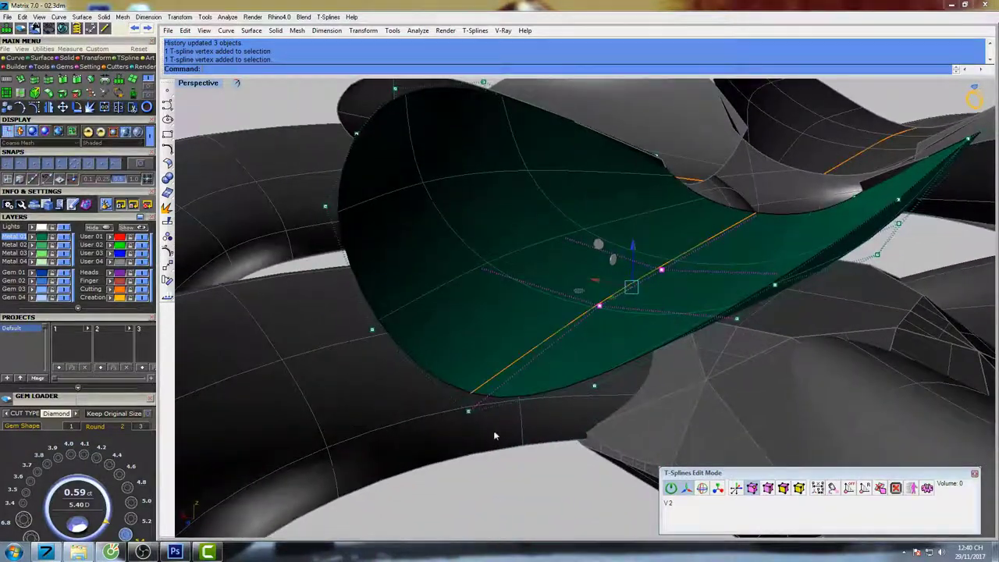
pyautogui.moveTo(579, 297); pyautogui.dragTo(579, 306)
pyautogui.moveTo(542, 335); pyautogui.dragTo(428, 358, button='right')
# Examine the shaded cups in perspective and the edited cup's outline from above.
pyautogui.scroll(-6, 572, 341)
pyautogui.write('s')
pyautogui.press('Return')
pyautogui.scroll(-5, 602, 290)
pyautogui.hotkey('ctrl', 'F1')
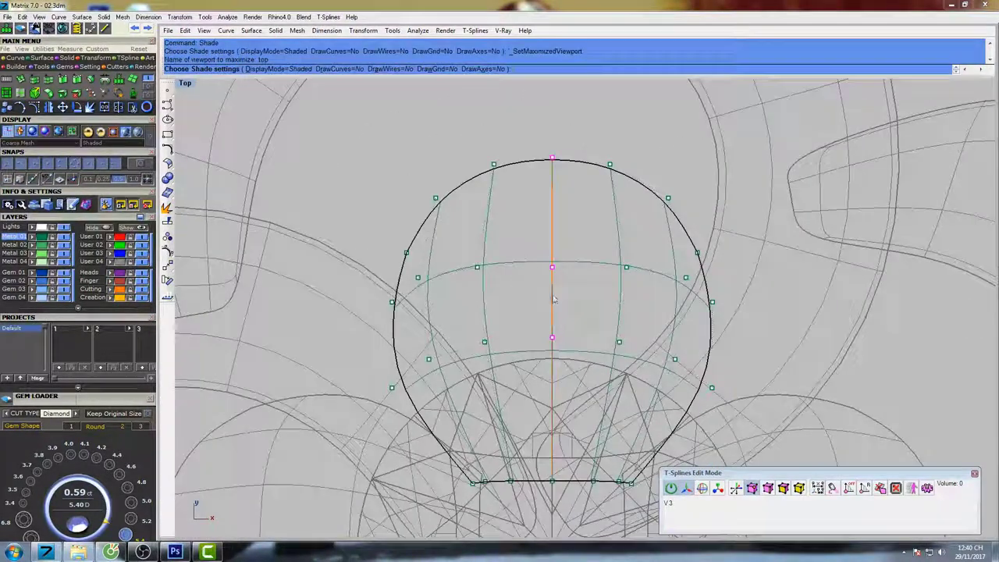
pyautogui.moveTo(553, 296); pyautogui.dragTo(551, 257, button='right')
pyautogui.scroll(-4, 552, 256)
pyautogui.moveTo(579, 207); pyautogui.dragTo(560, 212, button='right')
pyautogui.scroll(4, 560, 215)
pyautogui.press('Escape')
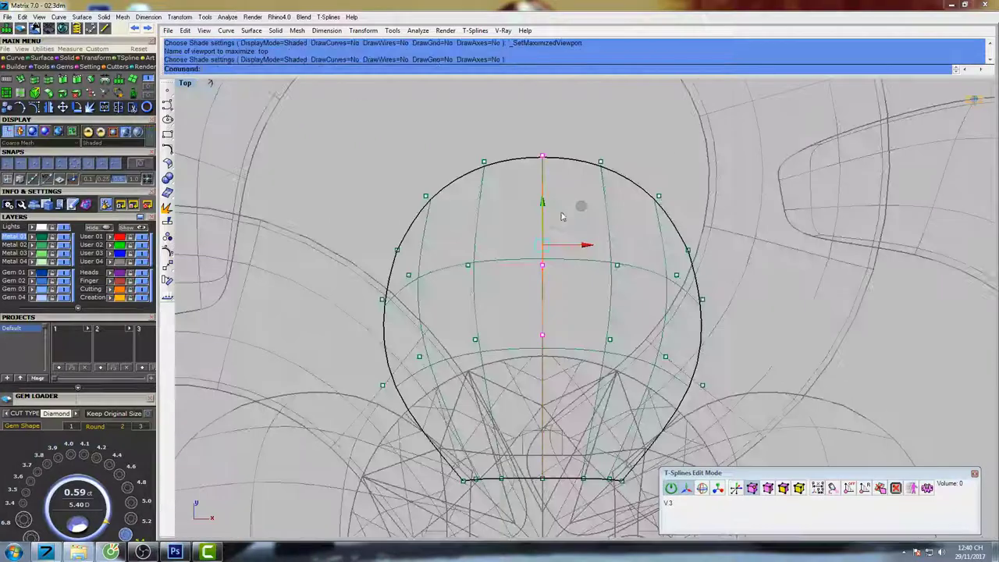
# Pull the rim vertex pair on the rounded shoulders of the outline slightly toward the gem in the top view.
pyautogui.moveTo(645, 209); pyautogui.dragTo(614, 187, button='right')
pyautogui.scroll(6, 614, 188)
pyautogui.click(643, 162)
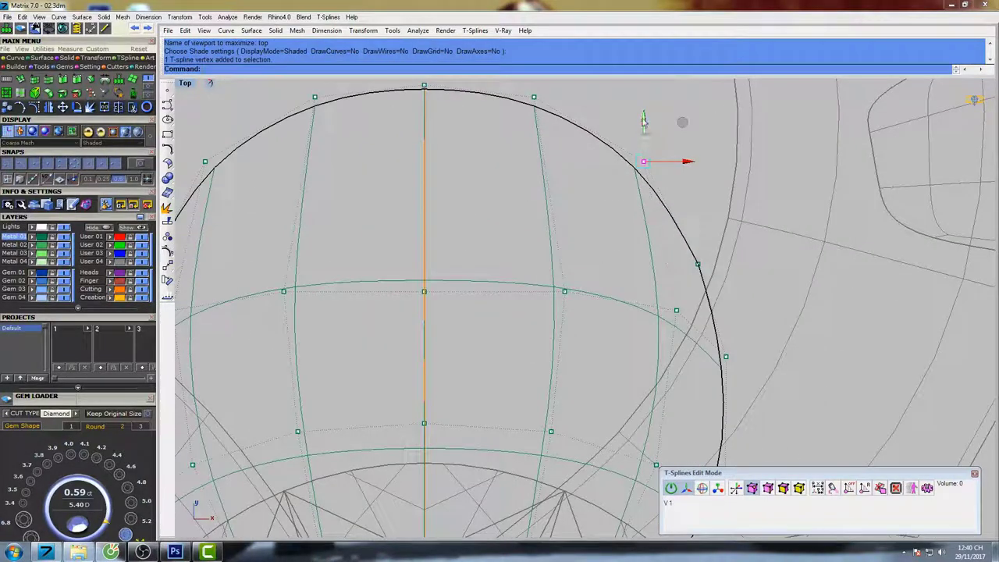
pyautogui.moveTo(643, 117); pyautogui.dragTo(644, 125)
pyautogui.scroll(-5, 644, 128)
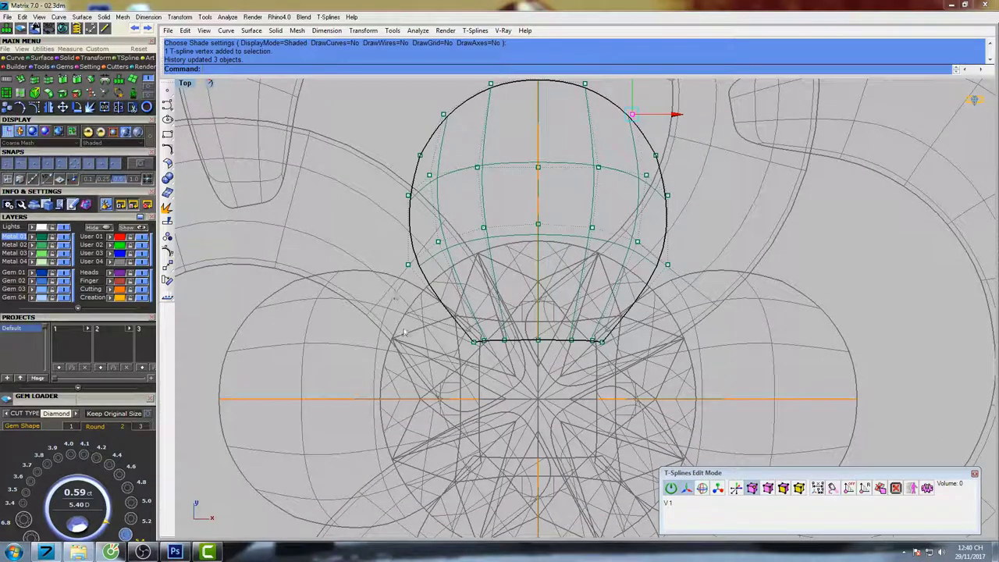
# Narrow the inner edge by moving its three vertex pairs toward the centreline, and spread the side rim vertices outward.
pyautogui.moveTo(486, 331); pyautogui.dragTo(534, 349)
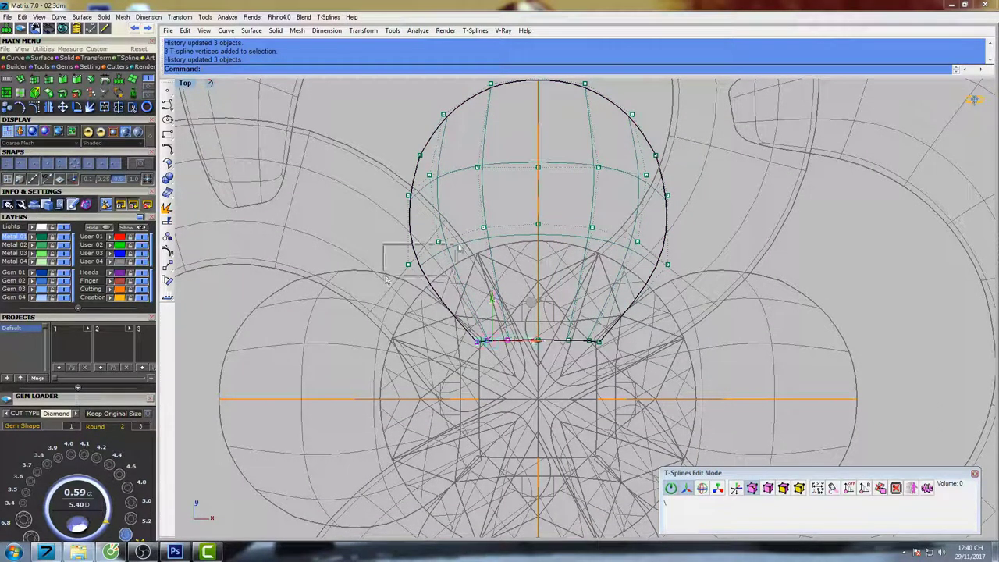
pyautogui.moveTo(452, 266); pyautogui.dragTo(488, 249)
pyautogui.moveTo(393, 220); pyautogui.dragTo(449, 197)
pyautogui.scroll(4, 472, 158)
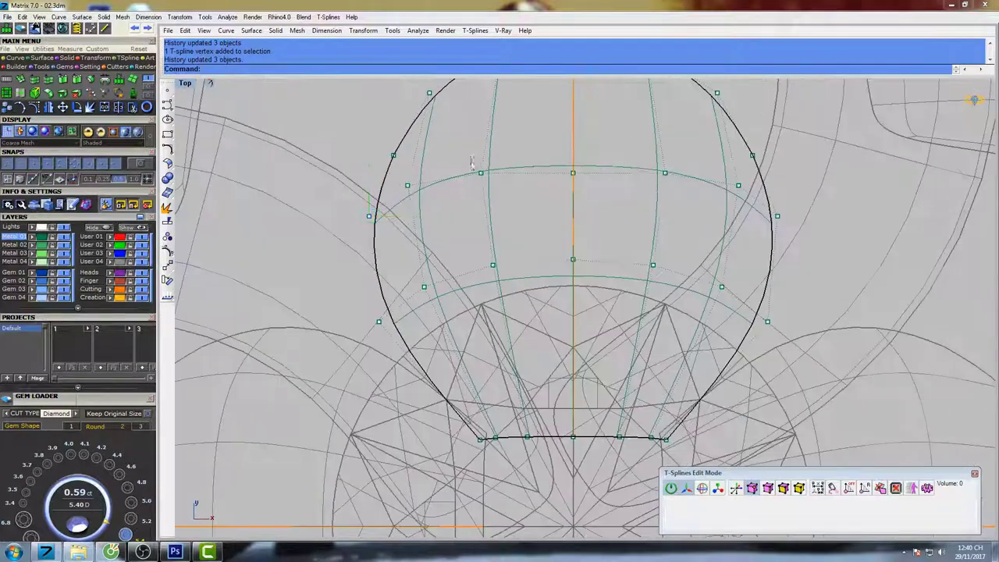
# Spread both inner vertex pairs beside the centreline and the lower pair near the side rims farther apart.
pyautogui.moveTo(472, 159); pyautogui.dragTo(511, 199)
pyautogui.moveTo(511, 198); pyautogui.dragTo(514, 272, button='right')
pyautogui.moveTo(530, 251); pyautogui.dragTo(526, 253)
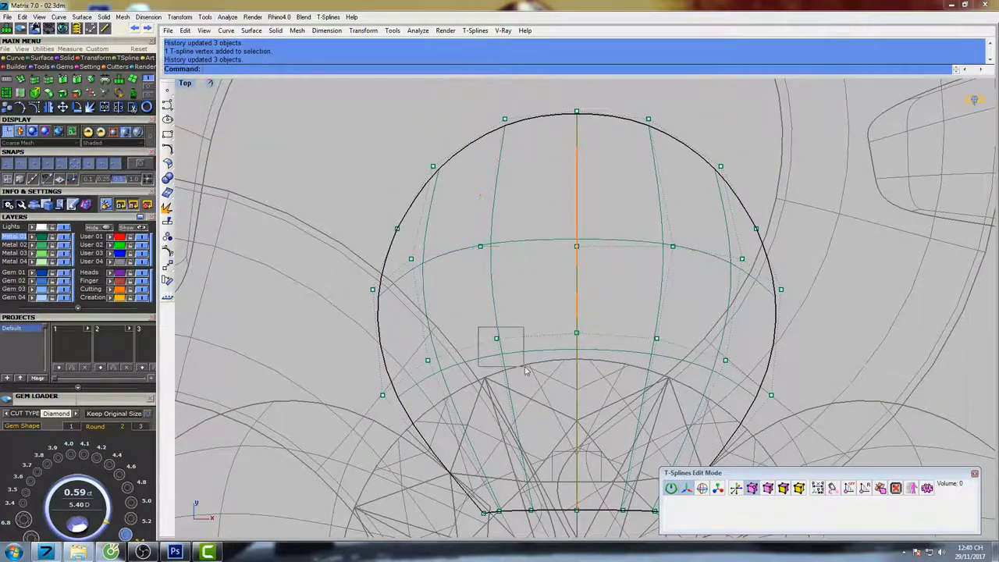
pyautogui.moveTo(526, 371); pyautogui.dragTo(520, 342)
pyautogui.moveTo(477, 405); pyautogui.dragTo(497, 304, button='right')
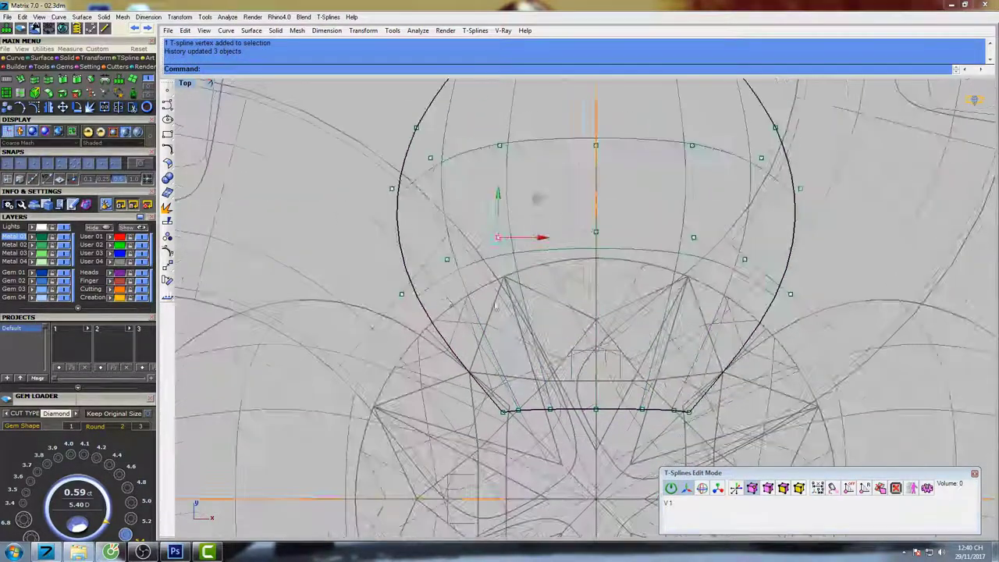
pyautogui.moveTo(435, 285); pyautogui.dragTo(480, 261)
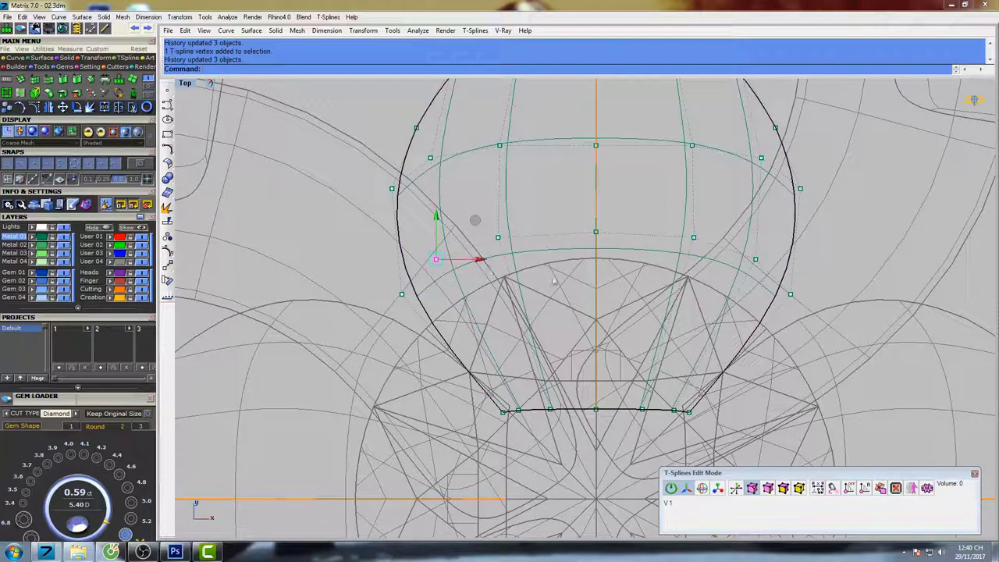
# Shift the upper inner pair beside the centreline and both inner centreline vertices toward the rounded outer tip.
pyautogui.moveTo(681, 188); pyautogui.dragTo(610, 285, button='right')
pyautogui.moveTo(595, 268); pyautogui.dragTo(661, 255)
pyautogui.moveTo(506, 275); pyautogui.dragTo(516, 191)
pyautogui.moveTo(616, 207); pyautogui.dragTo(614, 209)
pyautogui.click(516, 232)
pyautogui.moveTo(517, 190); pyautogui.dragTo(517, 183)
pyautogui.moveTo(503, 302); pyautogui.dragTo(525, 221, button='right')
pyautogui.moveTo(520, 282); pyautogui.dragTo(547, 202)
# Shift the lower inner pair beside the centreline toward the outer tip and nudge the neighbouring pair near the side rims.
pyautogui.click(636, 261)
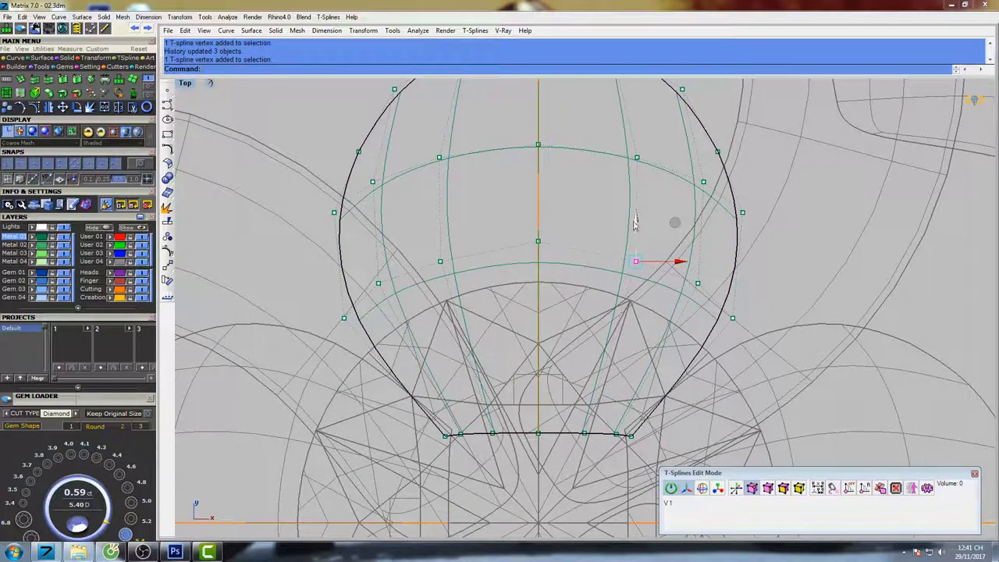
pyautogui.moveTo(634, 223); pyautogui.dragTo(634, 217)
pyautogui.click(698, 283)
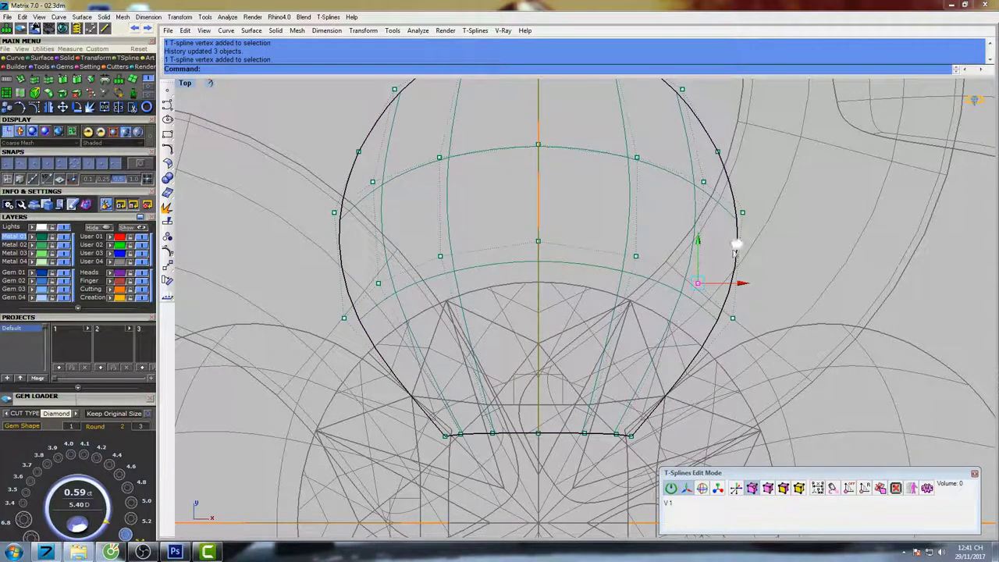
pyautogui.moveTo(735, 250); pyautogui.dragTo(737, 254)
pyautogui.scroll(-6, 609, 258)
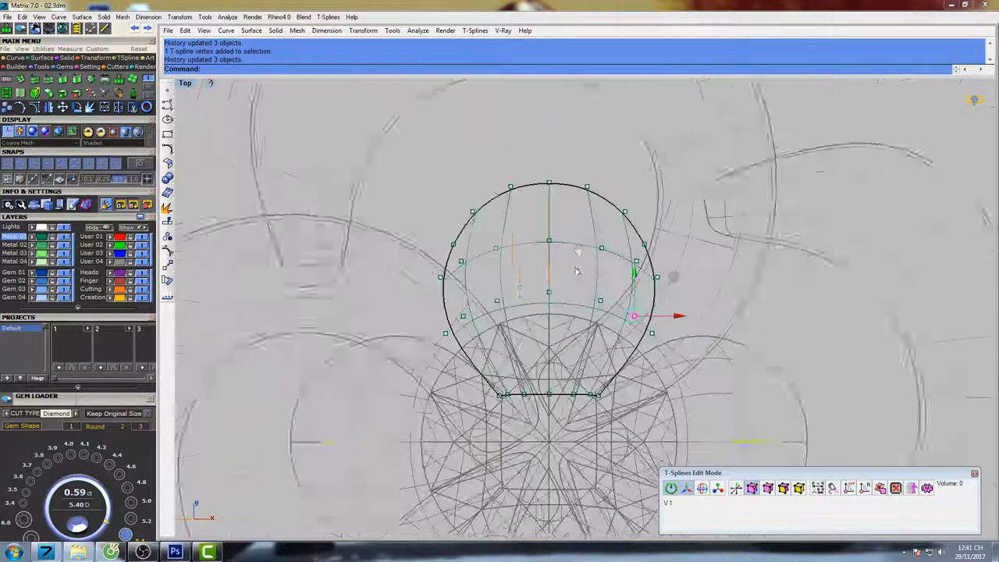
# Shade the perspective view and examine the reshaped cups within the whole flower.
pyautogui.moveTo(589, 256); pyautogui.dragTo(557, 248, button='right')
pyautogui.hotkey('ctrl', 'F4')
pyautogui.scroll(-6, 563, 237)
pyautogui.write('s')
pyautogui.press('Return')
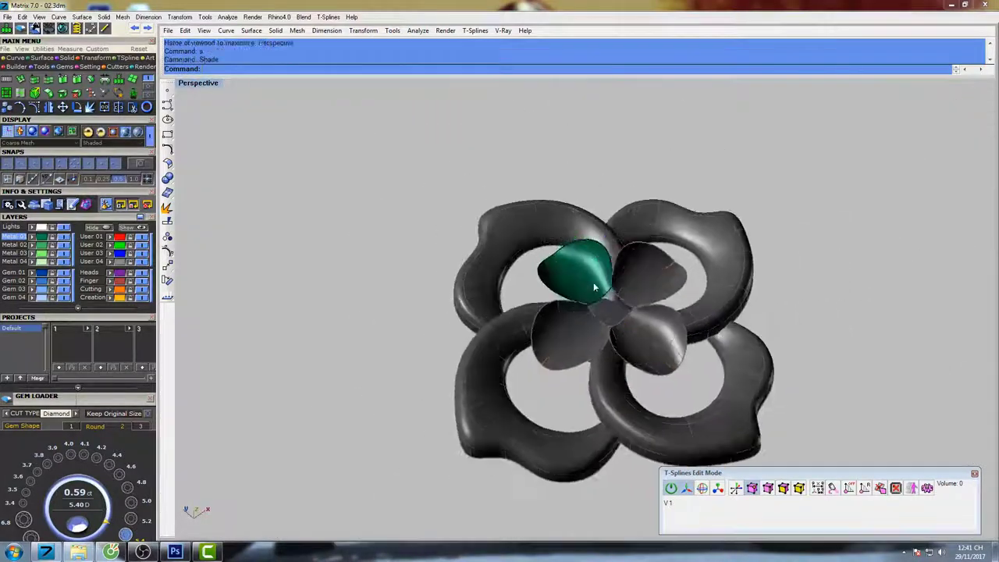
pyautogui.scroll(6, 594, 282)
pyautogui.moveTo(593, 282)
pyautogui.mouseDown(button='right')
pyautogui.moveTo(576, 280)
pyautogui.moveTo(582, 196)
pyautogui.moveTo(569, 285)
pyautogui.moveTo(622, 219)
pyautogui.moveTo(634, 252)
pyautogui.moveTo(624, 312)
pyautogui.moveTo(617, 317)
pyautogui.moveTo(600, 289)
pyautogui.mouseUp(button='right')
pyautogui.scroll(-6, 576, 280)
pyautogui.press('Escape')
# Lower the whole inner surface toward the gem in the front view, and check the four cups shaded in perspective.
pyautogui.click(799, 488)
pyautogui.click(576, 275)
pyautogui.hotkey('ctrl', 'F2')
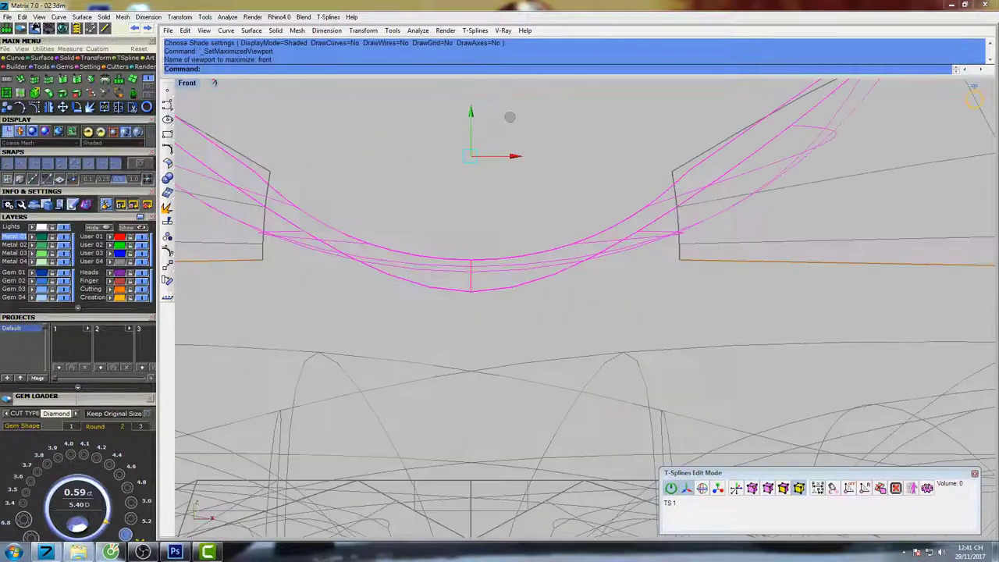
pyautogui.scroll(-4, 509, 246)
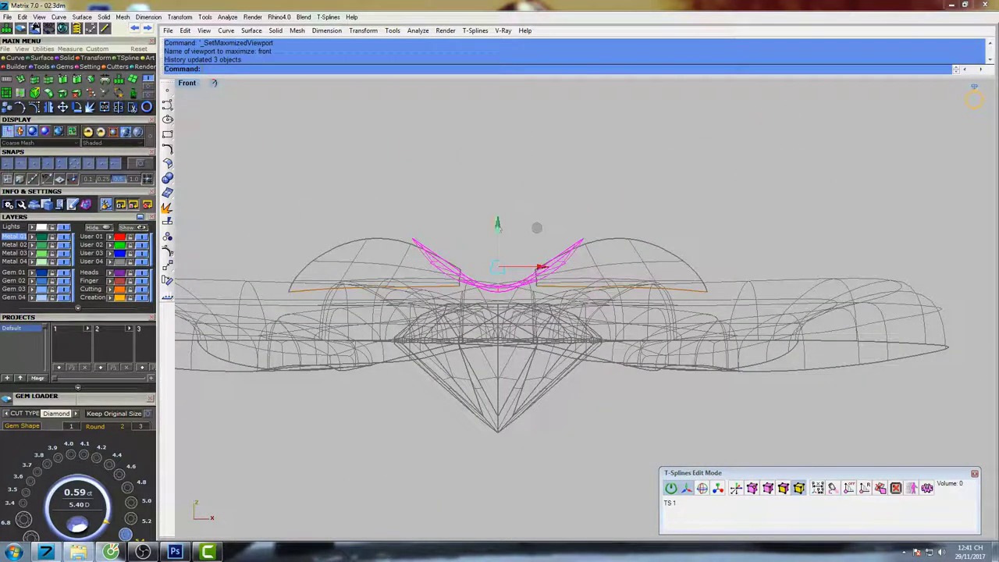
pyautogui.hotkey('ctrl', 'F4')
pyautogui.write('s')
pyautogui.press('Return')
pyautogui.scroll(-6, 551, 285)
pyautogui.moveTo(559, 266)
pyautogui.keyDown('shift'); pyautogui.mouseDown(button='right')
pyautogui.moveTo(540, 268)
pyautogui.moveTo(554, 279)
pyautogui.moveTo(546, 274)
pyautogui.mouseUp(button='right'); pyautogui.keyUp('shift')
pyautogui.press('Escape')
pyautogui.scroll(7, 563, 278)
# Unlock all locked objects in the model and clear the gem selection.
pyautogui.write('un')
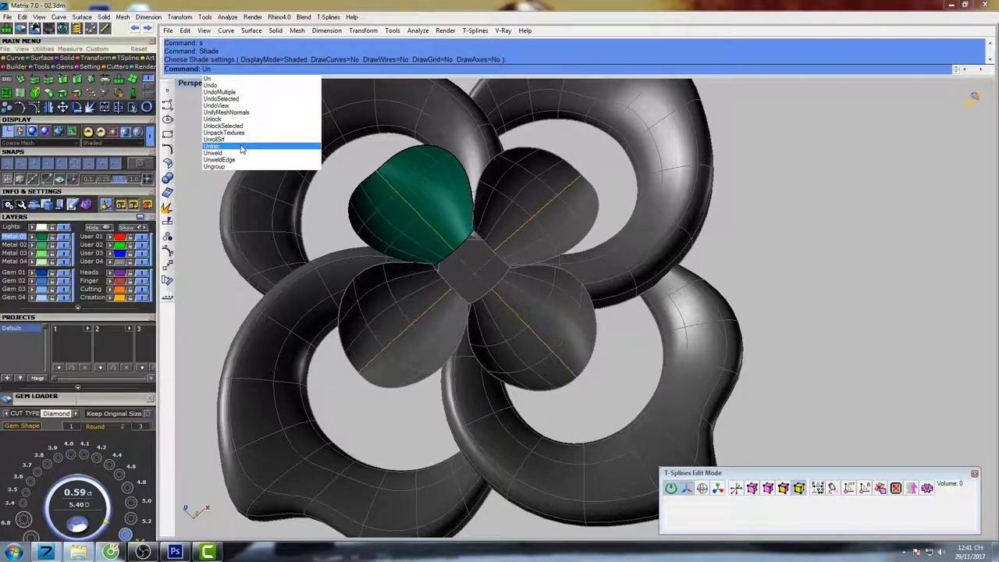
pyautogui.click(245, 121)
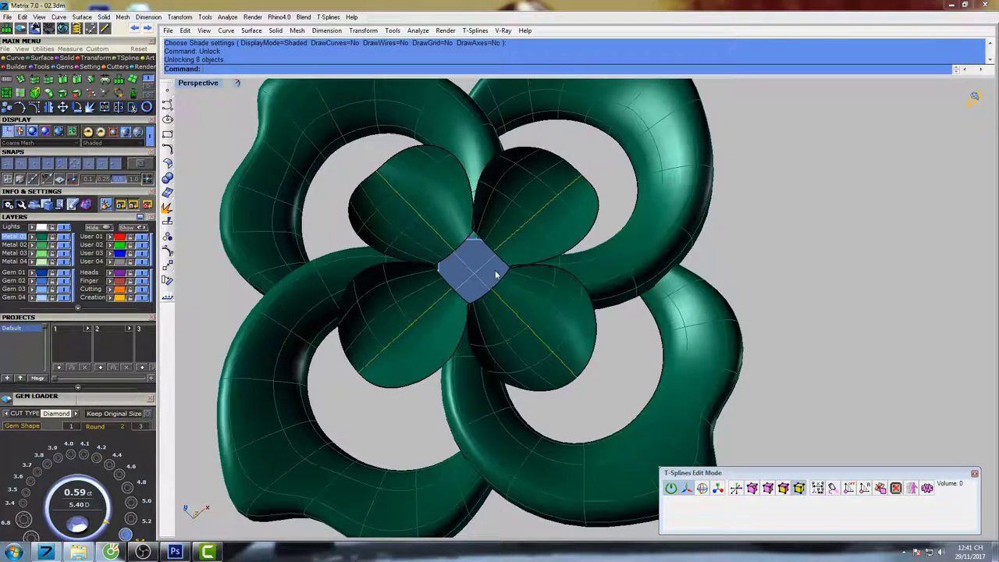
pyautogui.click(491, 277)
pyautogui.click(516, 311)
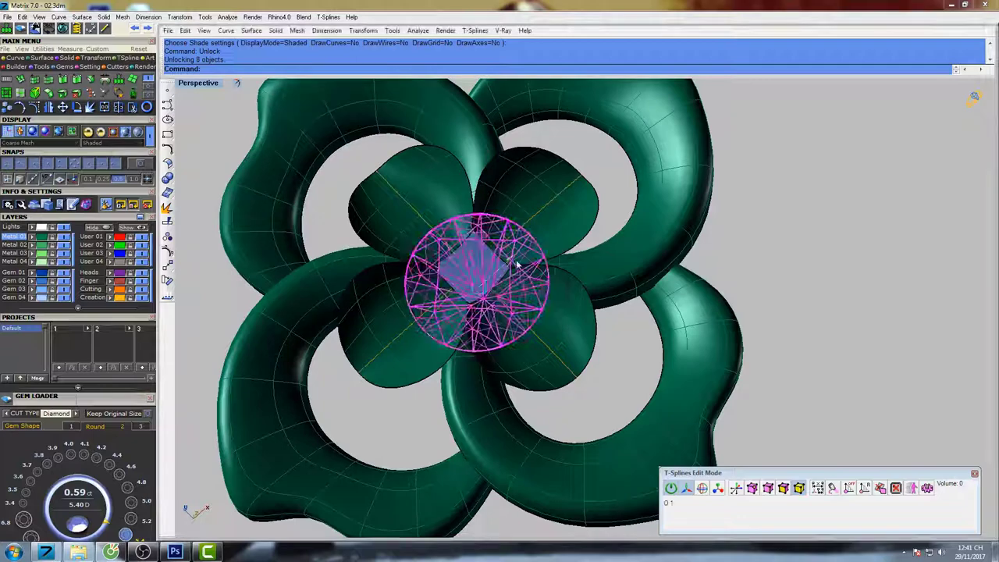
pyautogui.rightClick(518, 254)
pyautogui.moveTo(517, 257); pyautogui.dragTo(531, 157, button='right')
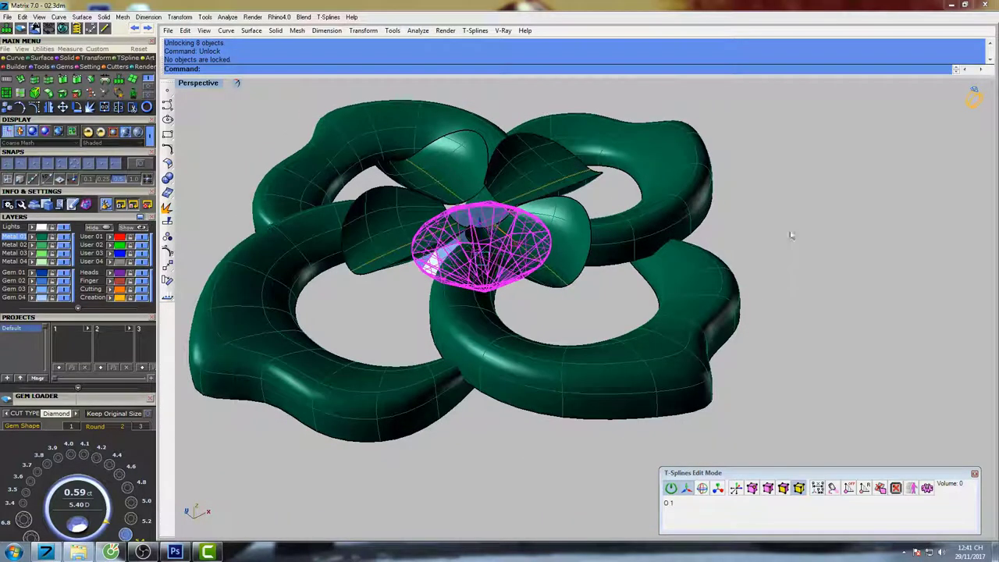
pyautogui.moveTo(790, 226); pyautogui.dragTo(805, 252, button='right')
pyautogui.click(805, 252)
# Raise the round gem straight up above the four cups, and check its height shaded in the side view.
pyautogui.scroll(5, 504, 247)
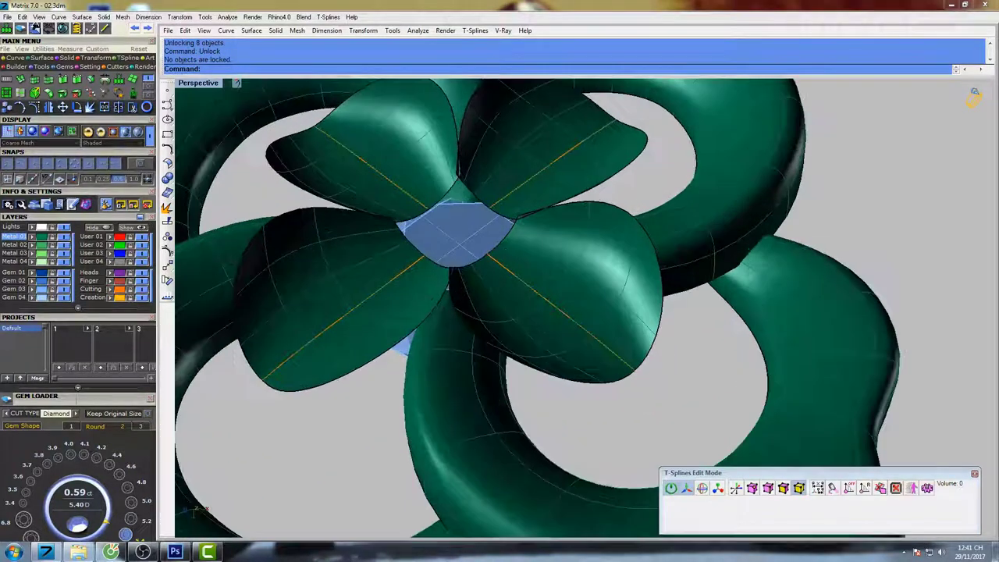
pyautogui.click(492, 245)
pyautogui.click(527, 288)
pyautogui.keyDown('shift'); pyautogui.moveTo(499, 239); pyautogui.dragTo(535, 225, button='right'); pyautogui.keyUp('shift')
pyautogui.scroll(-4, 533, 278)
pyautogui.moveTo(532, 275); pyautogui.dragTo(538, 308, button='right')
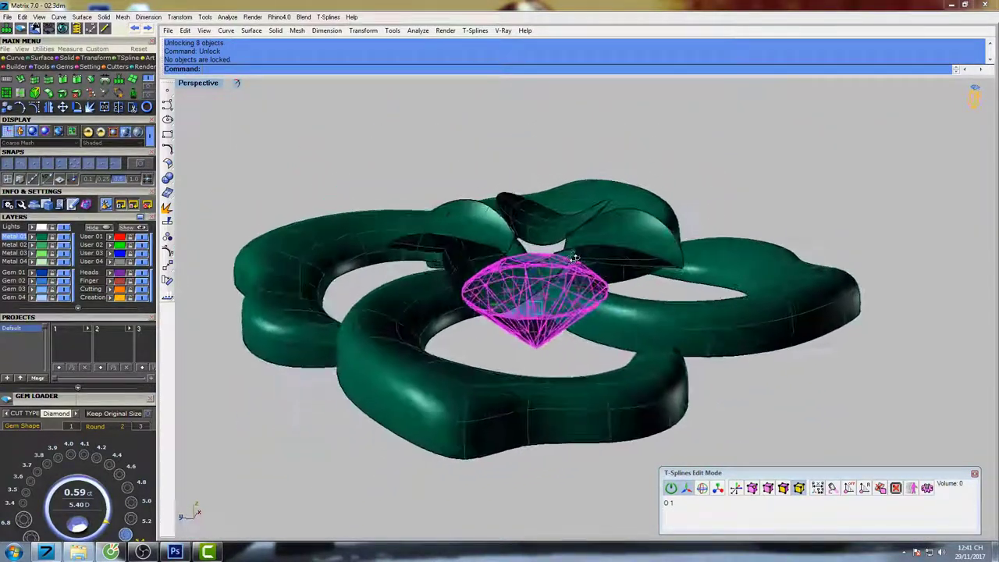
pyautogui.moveTo(536, 269); pyautogui.dragTo(536, 176)
pyautogui.moveTo(536, 176)
pyautogui.mouseDown(button='right')
pyautogui.moveTo(501, 376)
pyautogui.moveTo(512, 194)
pyautogui.moveTo(493, 264)
pyautogui.mouseUp(button='right')
pyautogui.write('s')
pyautogui.press('Return')
pyautogui.hotkey('ctrl', 'F3')
pyautogui.scroll(-3, 498, 252)
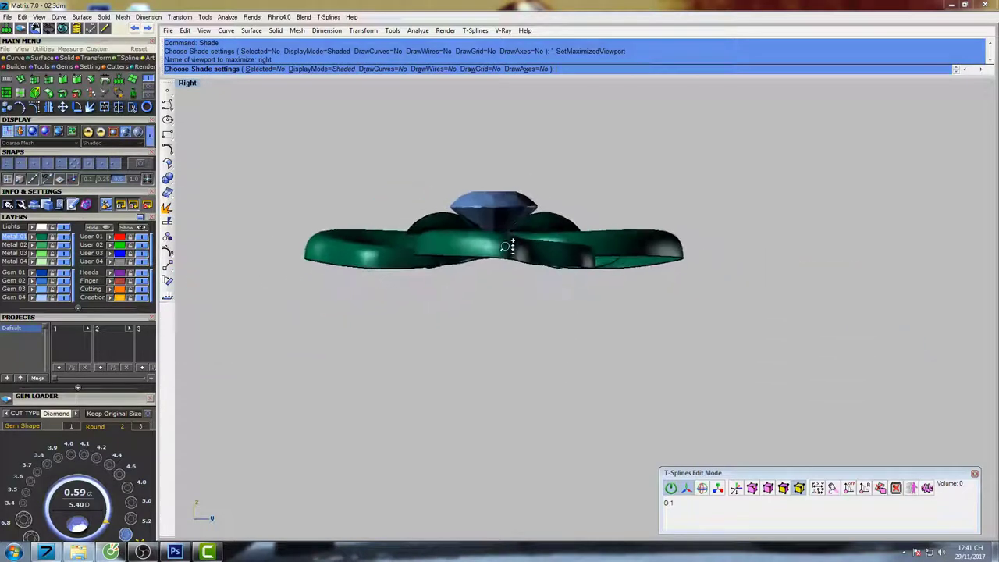
# Examine the gem over the four cups shaded in the top view, and clear the gem selection.
pyautogui.hotkey('ctrl', 'F1')
pyautogui.scroll(-5, 493, 231)
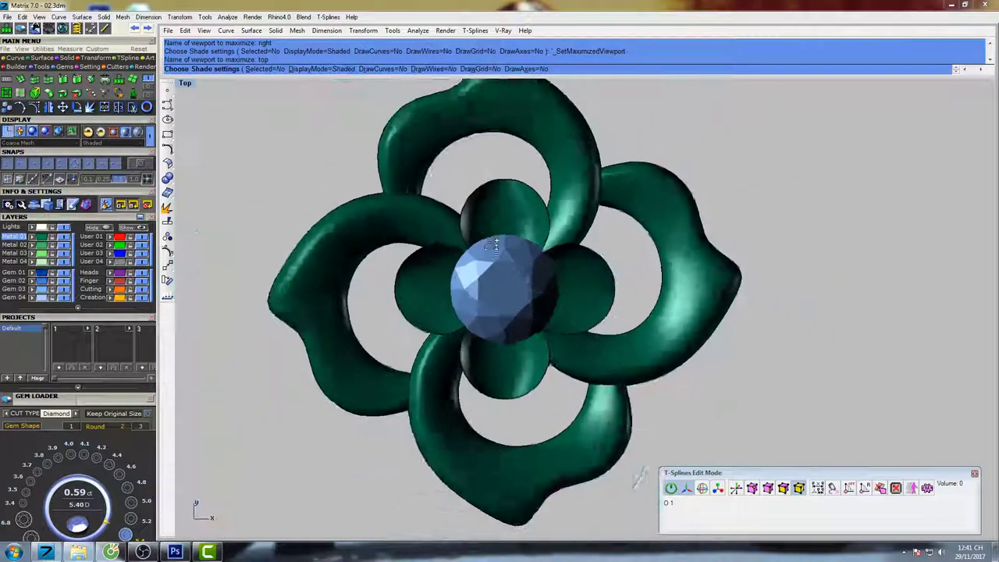
pyautogui.scroll(5, 516, 258)
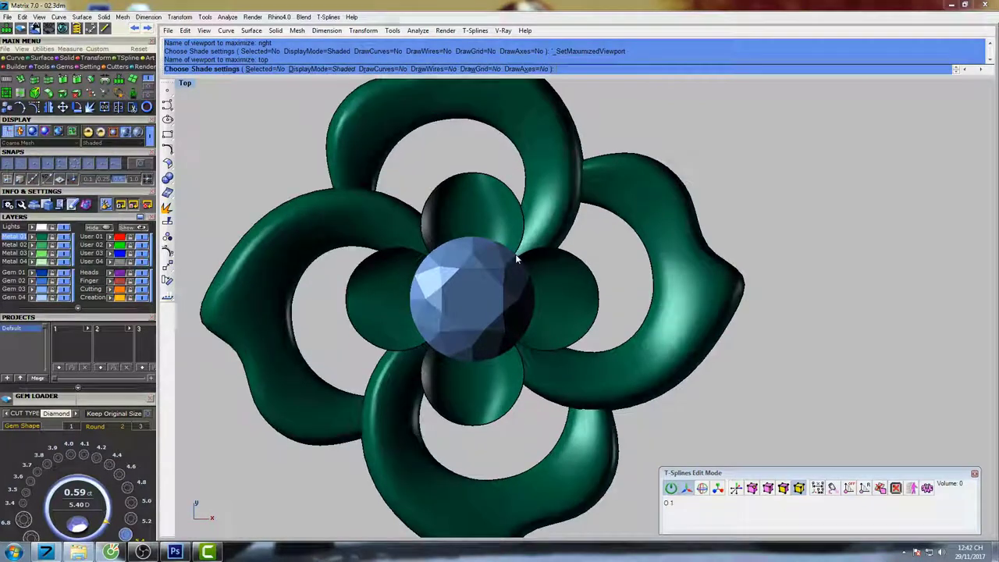
pyautogui.press('Escape')
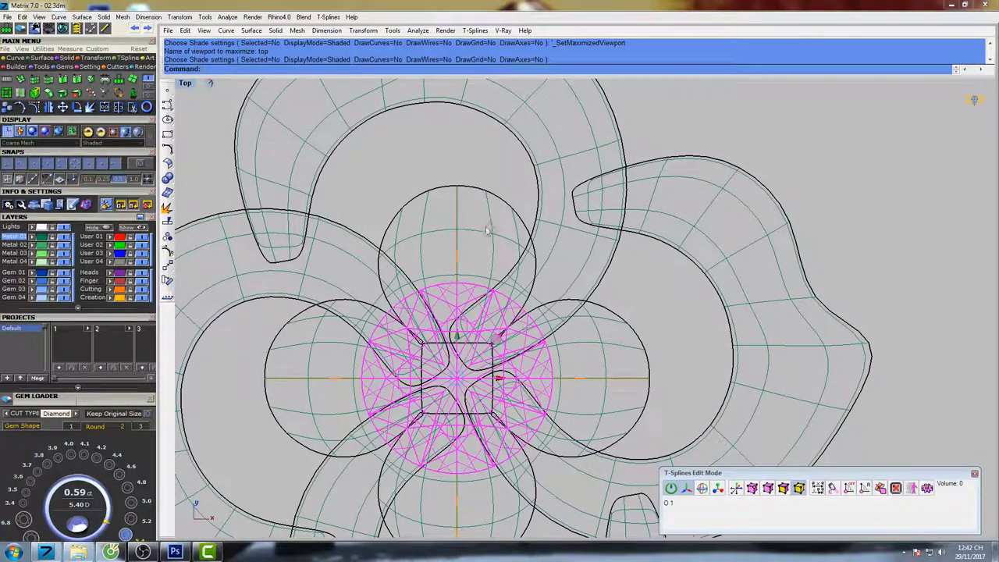
pyautogui.press('Escape')
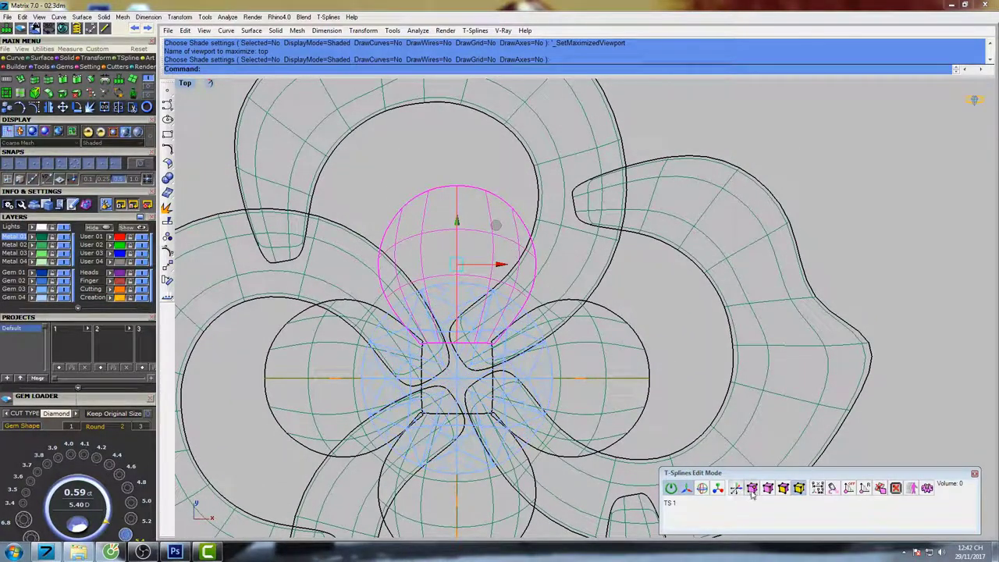
# Show the upper cup's T-spline vertices and move two vertices on its outer rim slightly outward to broaden the rounded tip.
pyautogui.click(752, 488)
pyautogui.scroll(5, 511, 243)
pyautogui.click(518, 240)
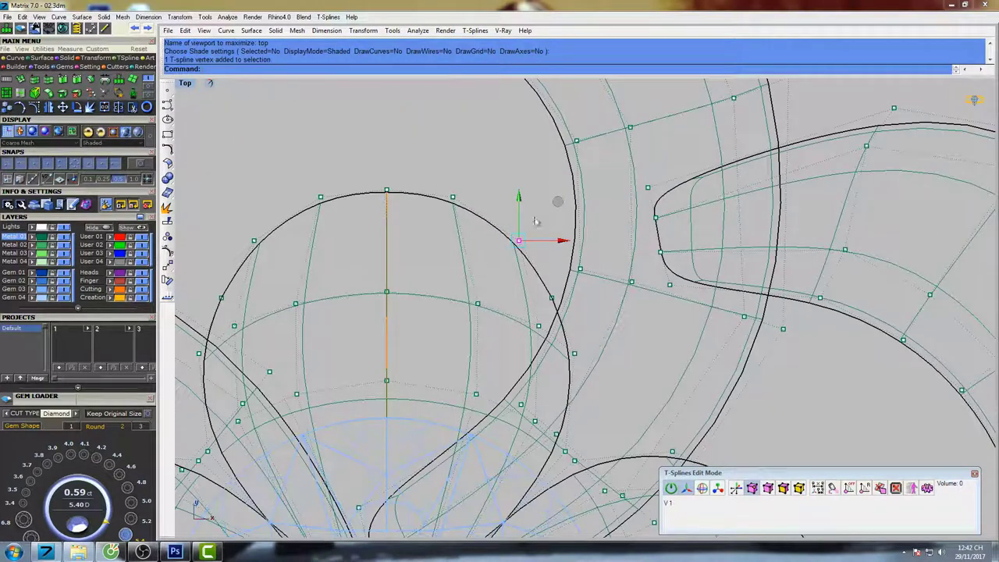
pyautogui.moveTo(522, 200); pyautogui.dragTo(520, 196)
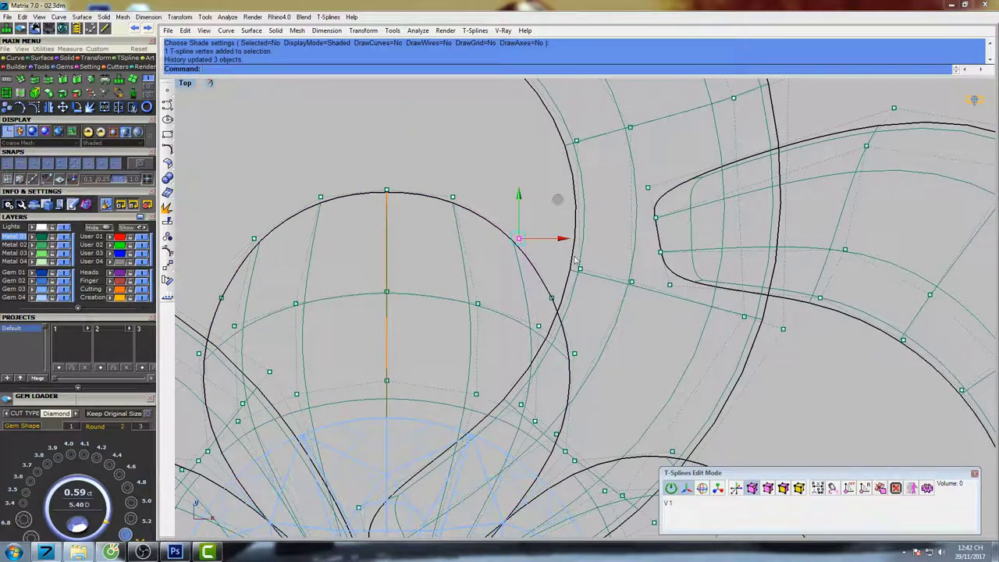
pyautogui.moveTo(563, 241); pyautogui.dragTo(568, 241)
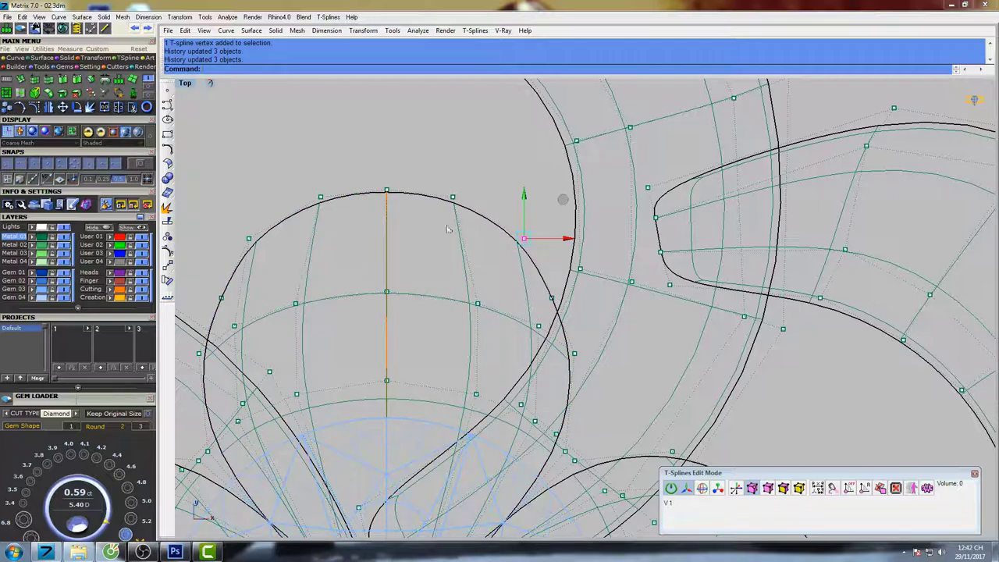
pyautogui.moveTo(493, 199); pyautogui.dragTo(498, 200)
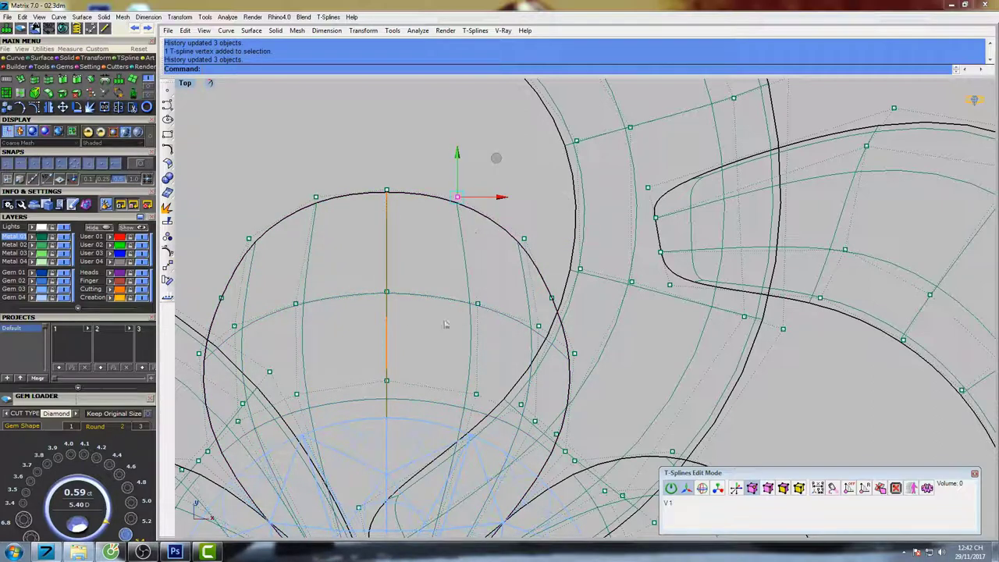
# Shift two inner vertices of the upper cup and one vertex on its right rim slightly toward the cup's tip.
pyautogui.moveTo(412, 298); pyautogui.dragTo(470, 290, button='right')
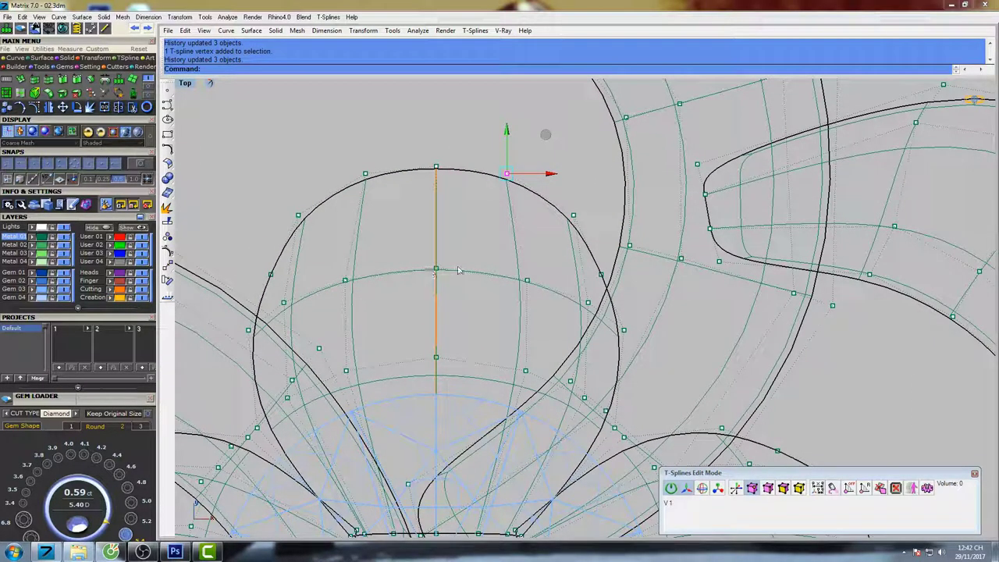
pyautogui.moveTo(484, 269); pyautogui.dragTo(535, 300)
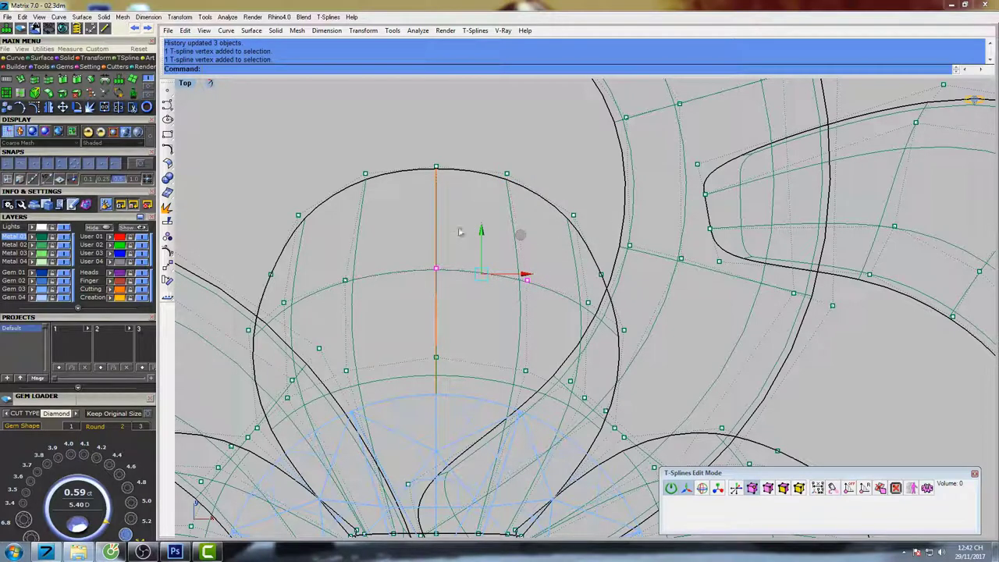
pyautogui.moveTo(480, 234); pyautogui.dragTo(484, 230)
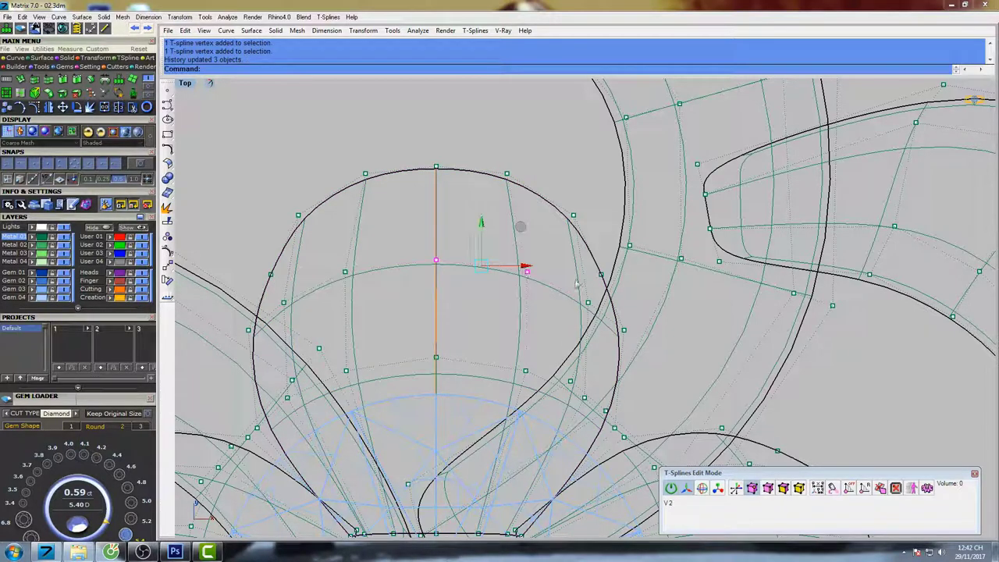
pyautogui.scroll(2, 607, 264)
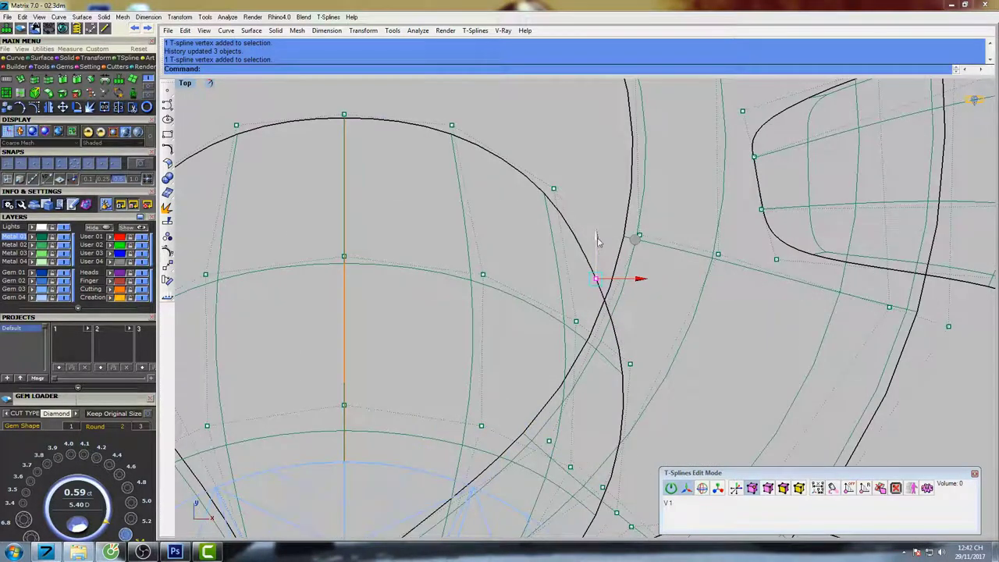
pyautogui.moveTo(597, 241); pyautogui.dragTo(600, 234)
pyautogui.scroll(-4, 599, 234)
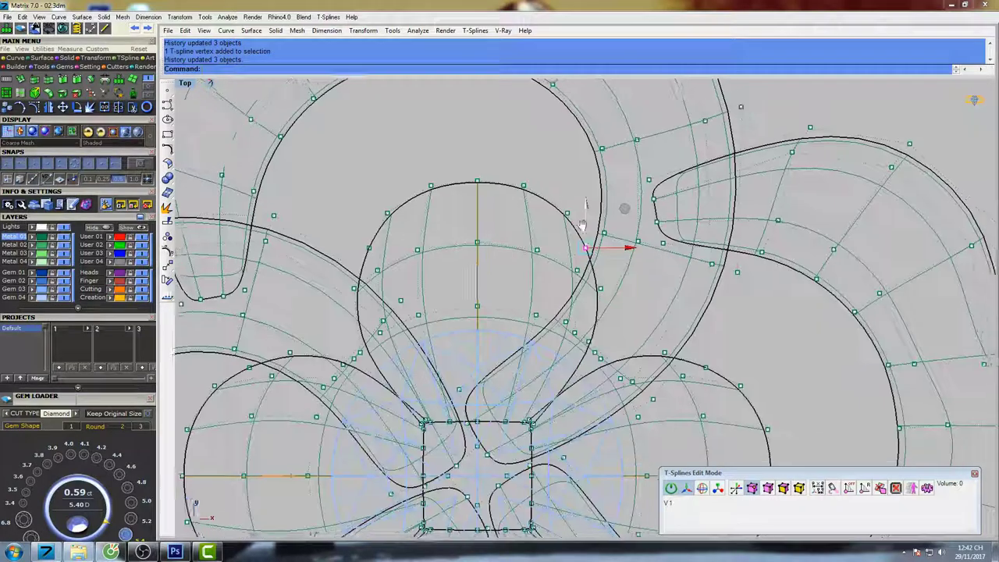
# Examine the broadened cups and the gem shaded in the top and perspective views.
pyautogui.write('s')
pyautogui.press('Return')
pyautogui.scroll(-5, 600, 238)
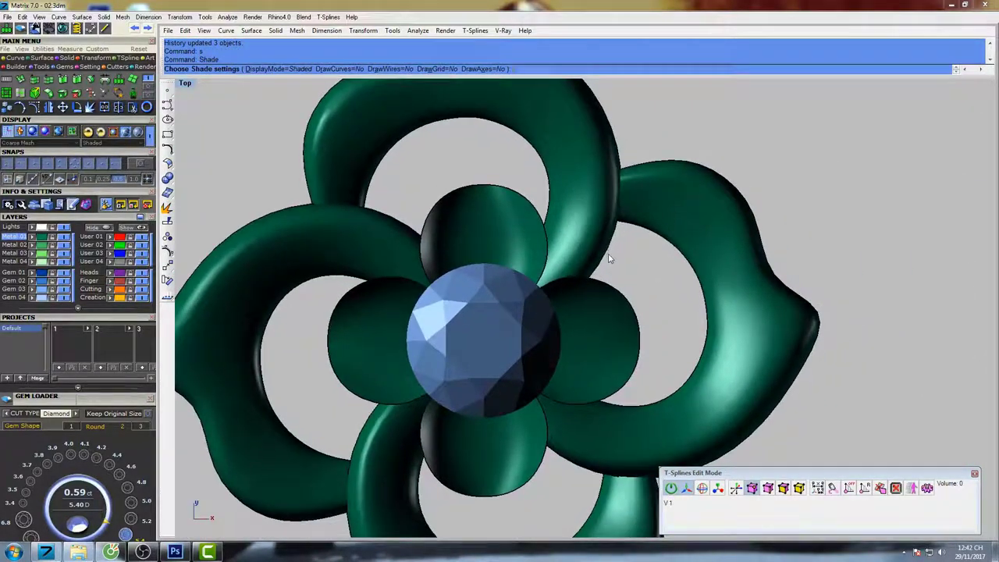
pyautogui.press('Return')
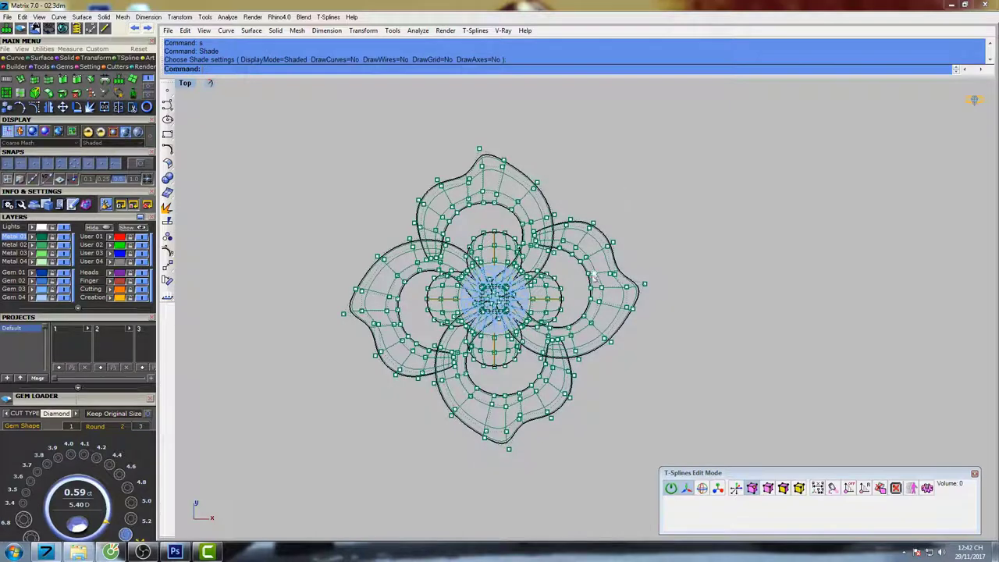
pyautogui.hotkey('ctrl', 'F2')
pyautogui.moveTo(526, 277)
pyautogui.mouseDown(button='right')
pyautogui.moveTo(522, 251)
pyautogui.moveTo(547, 277)
pyautogui.mouseUp(button='right')
pyautogui.write('s')
pyautogui.press('Return')
pyautogui.hotkey('ctrl', 'F4')
pyautogui.press('Return')
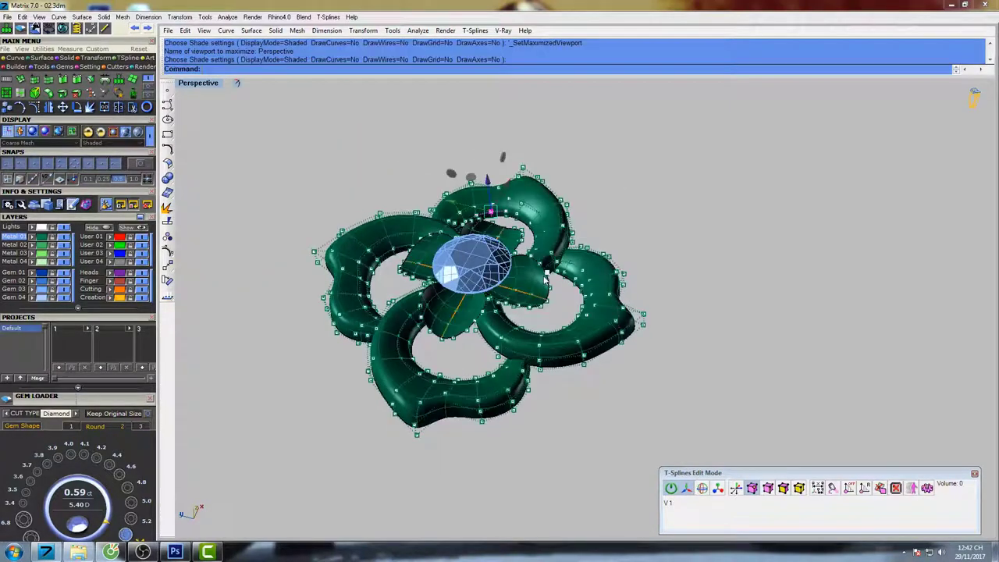
pyautogui.scroll(4, 547, 277)
# Leave T-spline vertex editing and select the large outer petals in the top view.
pyautogui.click(801, 490)
pyautogui.keyDown('shift'); pyautogui.moveTo(648, 362); pyautogui.dragTo(653, 306, button='right'); pyautogui.keyUp('shift')
pyautogui.hotkey('ctrl', 'F1')
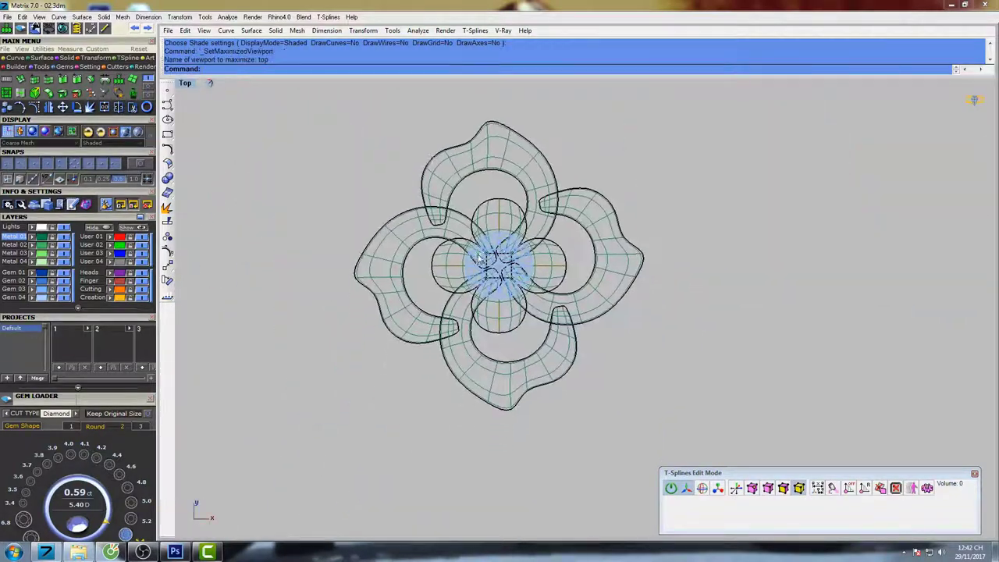
pyautogui.click(593, 302)
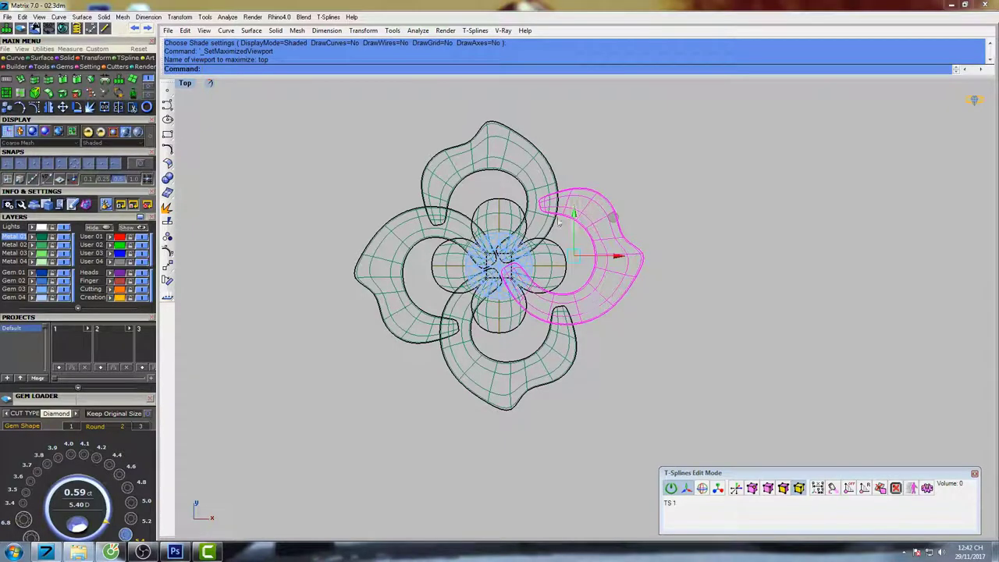
pyautogui.keyDown('shift'); pyautogui.click(528, 168); pyautogui.keyUp('shift')
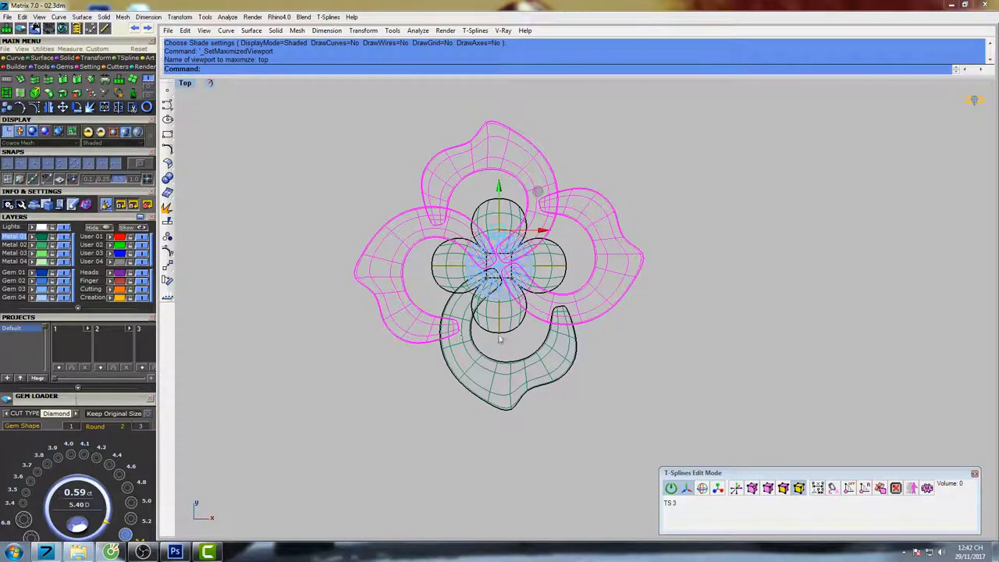
# Delete three of the four crescent petals and three of the four round inner petals, keeping only the lower pair in the Top view.
pyautogui.moveTo(500, 339); pyautogui.dragTo(463, 331, button='right')
pyautogui.scroll(2, 470, 274)
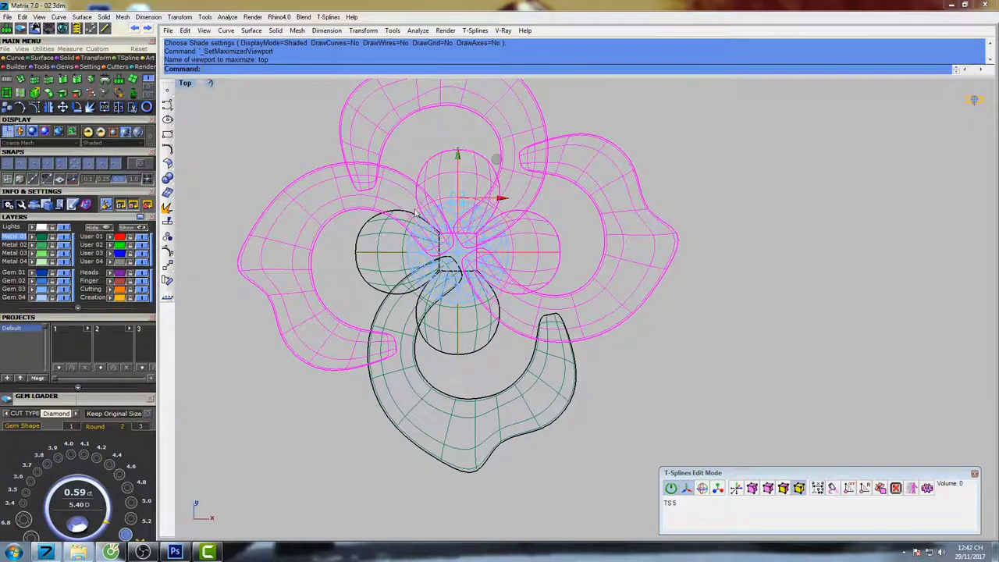
pyautogui.moveTo(534, 263); pyautogui.dragTo(531, 324, button='right')
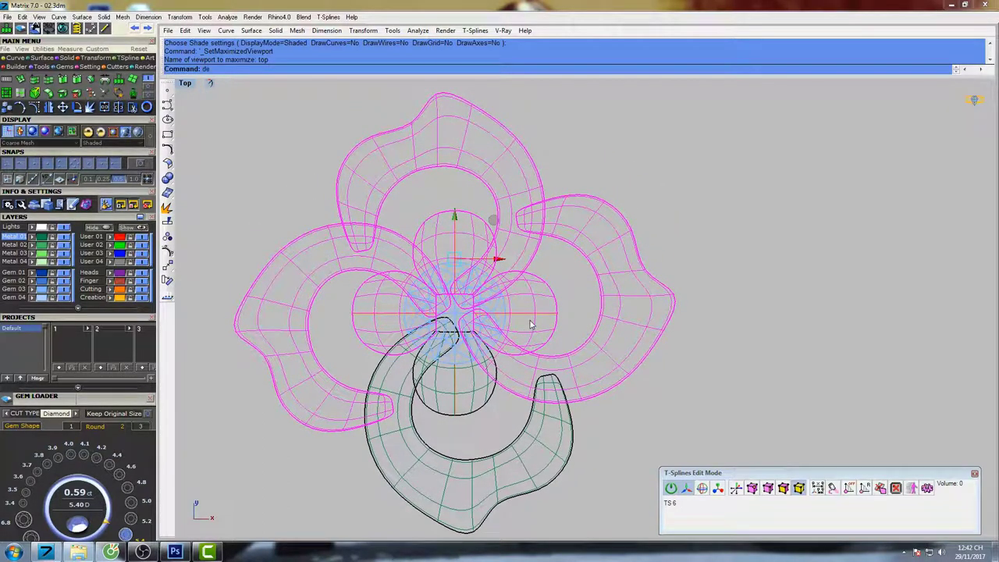
pyautogui.press('Delete')
pyautogui.moveTo(551, 272); pyautogui.dragTo(507, 352, button='right')
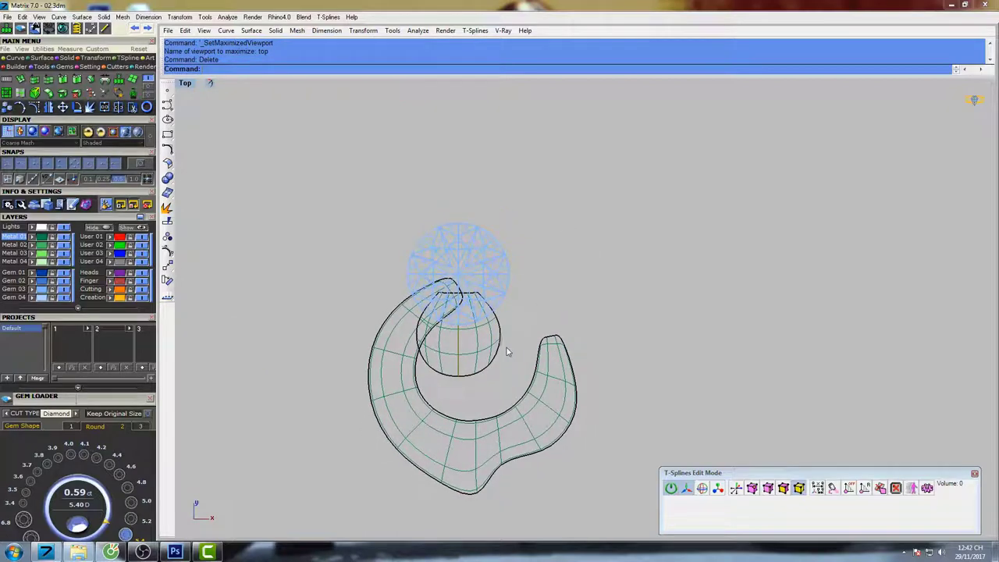
# Lower the seven T-spline vertices at the inner petal's gem-side end in the Right view so that edge slopes down below the gem.
pyautogui.hotkey('ctrl', 'F4')
pyautogui.moveTo(542, 321)
pyautogui.mouseDown(button='right')
pyautogui.moveTo(547, 339)
pyautogui.moveTo(505, 205)
pyautogui.moveTo(560, 196)
pyautogui.moveTo(526, 232)
pyautogui.moveTo(475, 187)
pyautogui.moveTo(401, 185)
pyautogui.moveTo(466, 221)
pyautogui.moveTo(551, 216)
pyautogui.moveTo(449, 211)
pyautogui.mouseUp(button='right')
pyautogui.scroll(4, 504, 204)
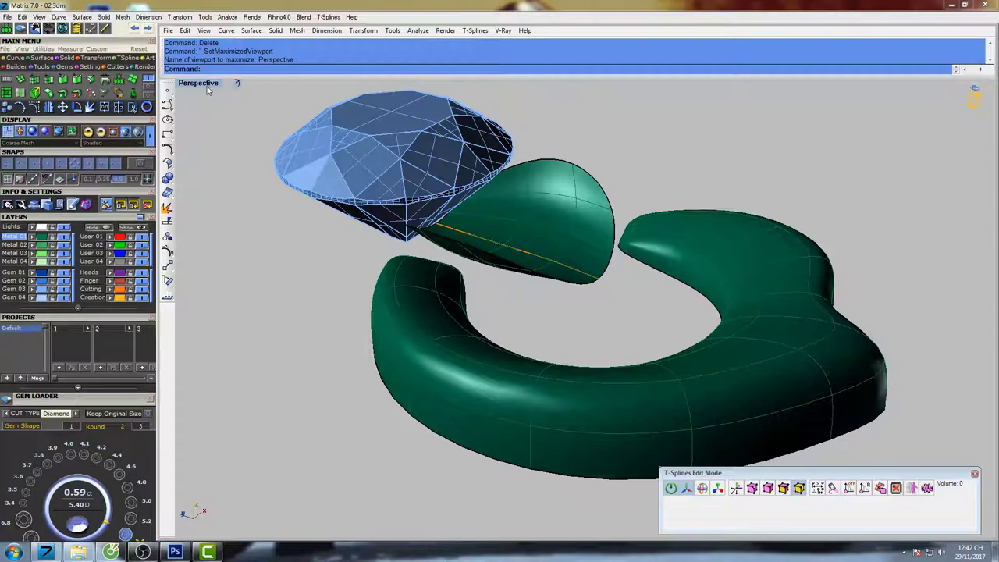
pyautogui.doubleClick(208, 86)
pyautogui.scroll(3, 745, 408)
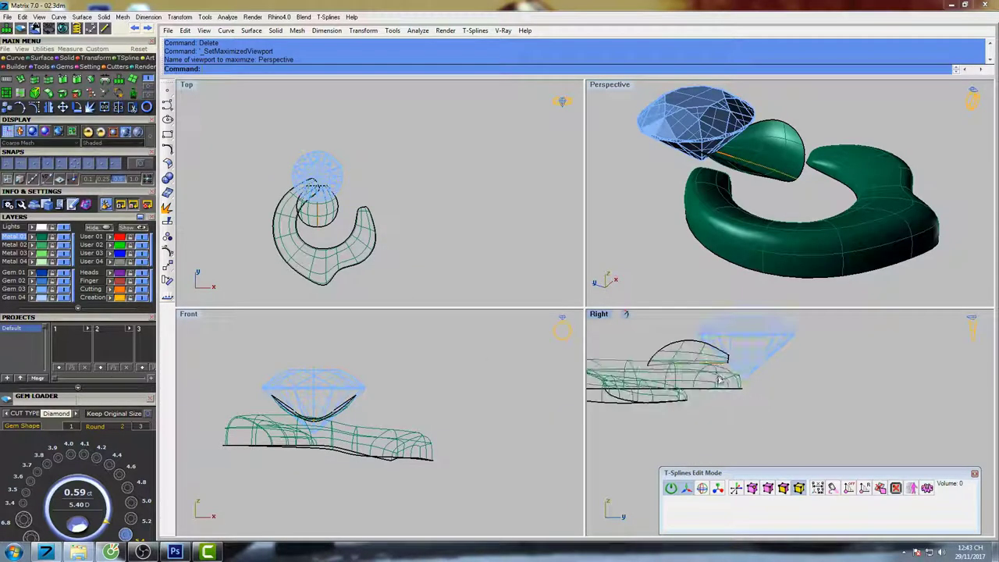
pyautogui.doubleClick(601, 317)
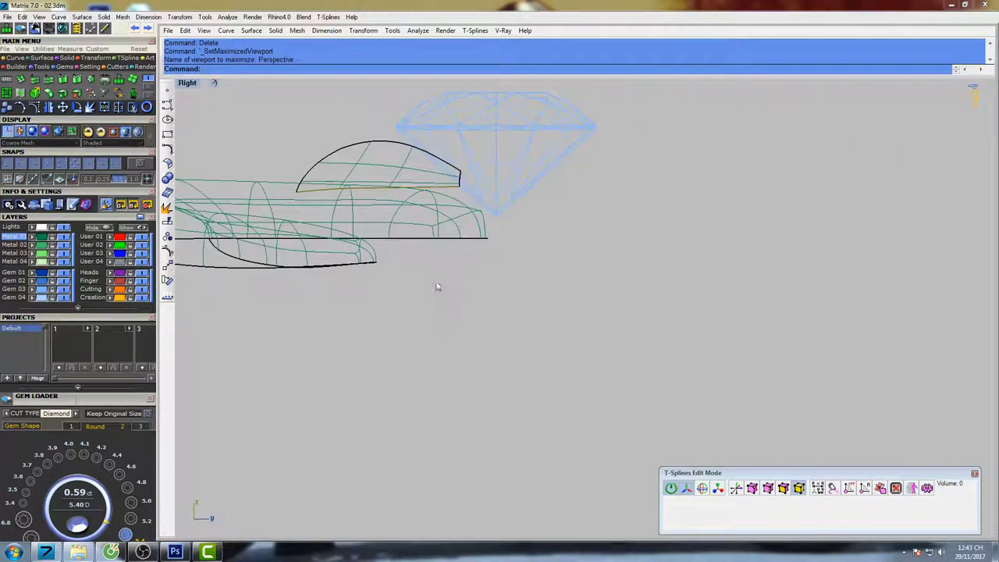
pyautogui.scroll(3, 438, 287)
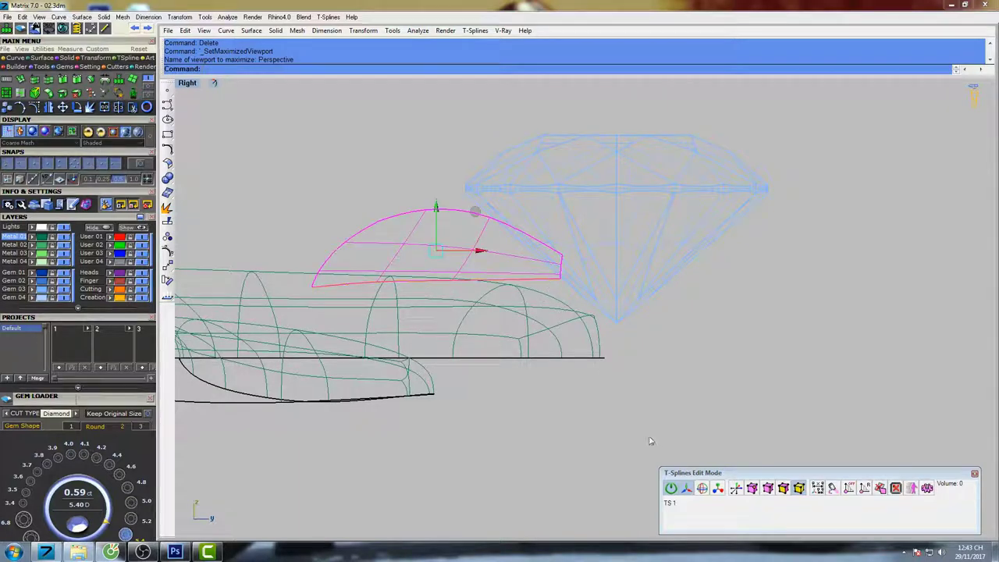
pyautogui.click(737, 487)
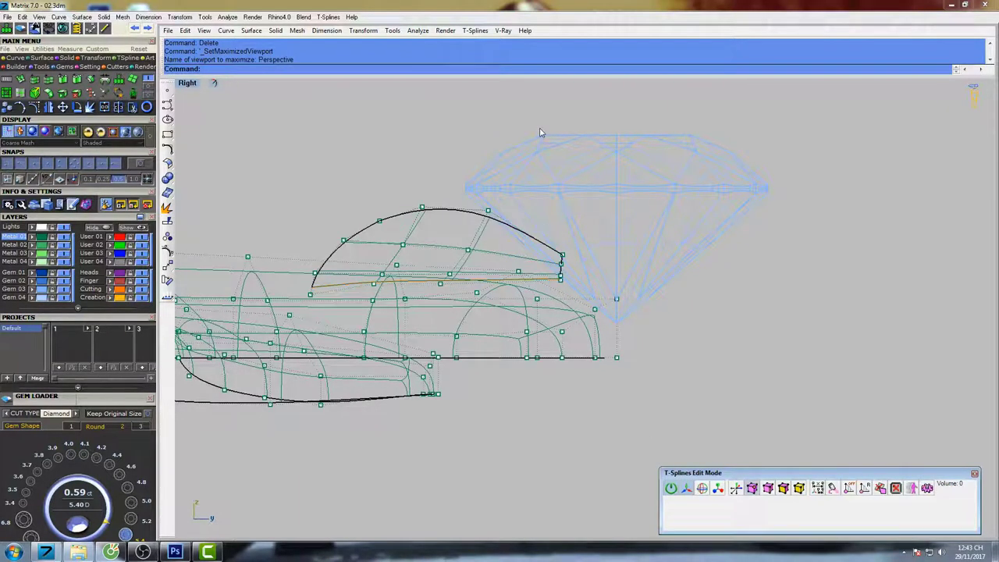
pyautogui.moveTo(540, 119); pyautogui.dragTo(583, 235)
pyautogui.moveTo(590, 286); pyautogui.dragTo(591, 287)
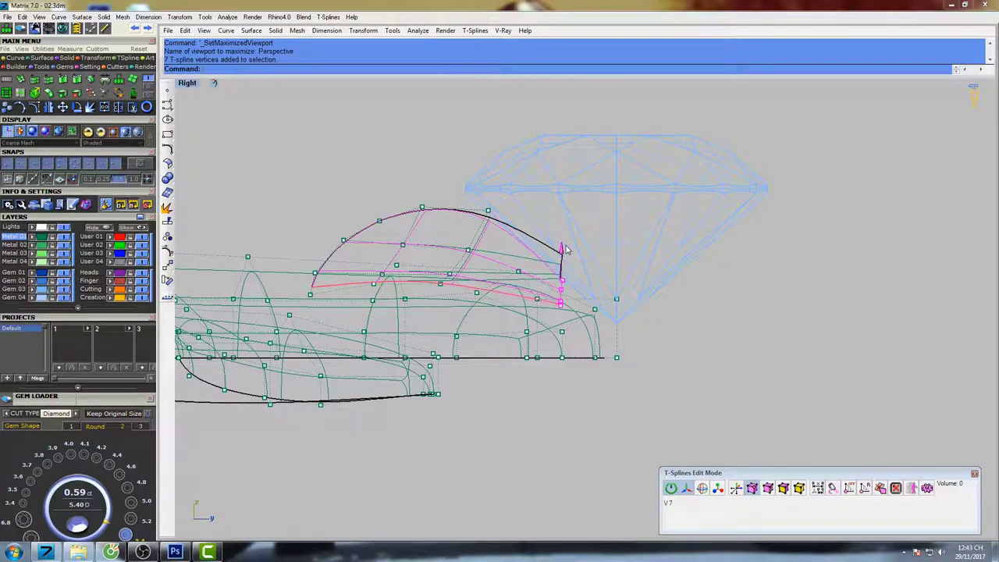
pyautogui.moveTo(567, 245); pyautogui.dragTo(566, 245)
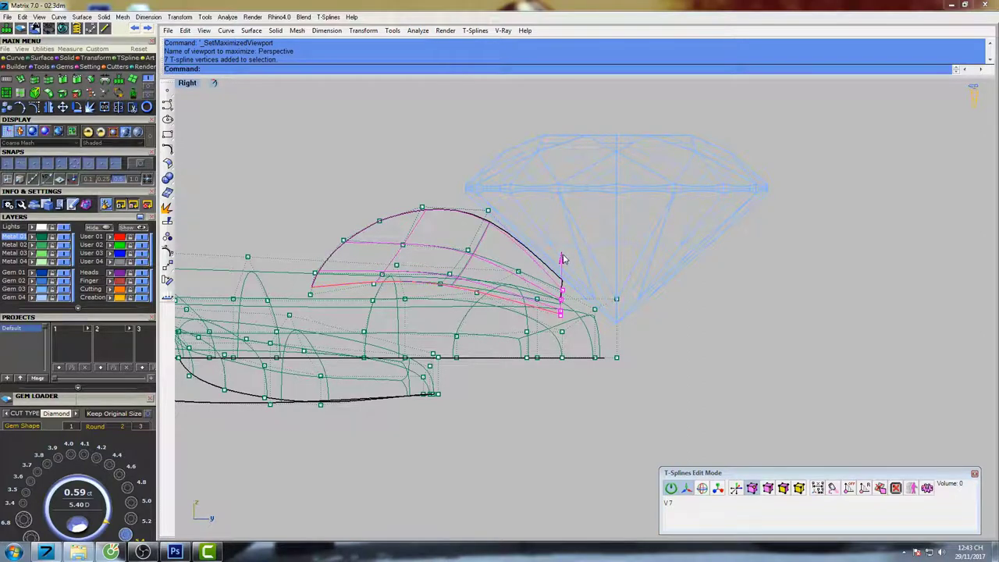
pyautogui.moveTo(564, 262); pyautogui.dragTo(564, 264)
# Check the petal in shaded perspective and lower the same seven end vertices a little further.
pyautogui.moveTo(569, 241)
pyautogui.mouseDown(button='right')
pyautogui.moveTo(549, 234)
pyautogui.moveTo(605, 271)
pyautogui.moveTo(624, 243)
pyautogui.moveTo(578, 235)
pyautogui.moveTo(527, 254)
pyautogui.moveTo(602, 263)
pyautogui.moveTo(583, 214)
pyautogui.moveTo(618, 246)
pyautogui.moveTo(555, 248)
pyautogui.mouseUp(button='right')
pyautogui.press('F4')
pyautogui.scroll(5, 579, 234)
pyautogui.press('s')
pyautogui.scroll(-5, 527, 256)
pyautogui.press('Escape')
pyautogui.scroll(5, 511, 241)
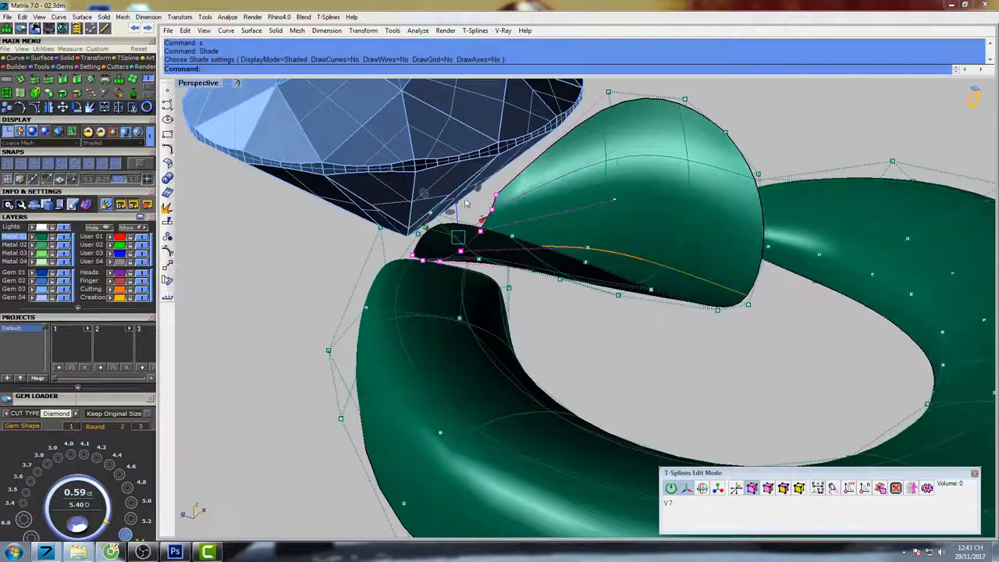
pyautogui.moveTo(457, 200); pyautogui.dragTo(457, 223)
# Raise the petal's seven end vertices slightly to fit against the crescent and check the result in a shaded preview.
pyautogui.scroll(-6, 572, 261)
pyautogui.moveTo(573, 261); pyautogui.dragTo(438, 243, button='right')
pyautogui.write('s')
pyautogui.press('space')
pyautogui.scroll(9, 535, 266)
pyautogui.press('Escape')
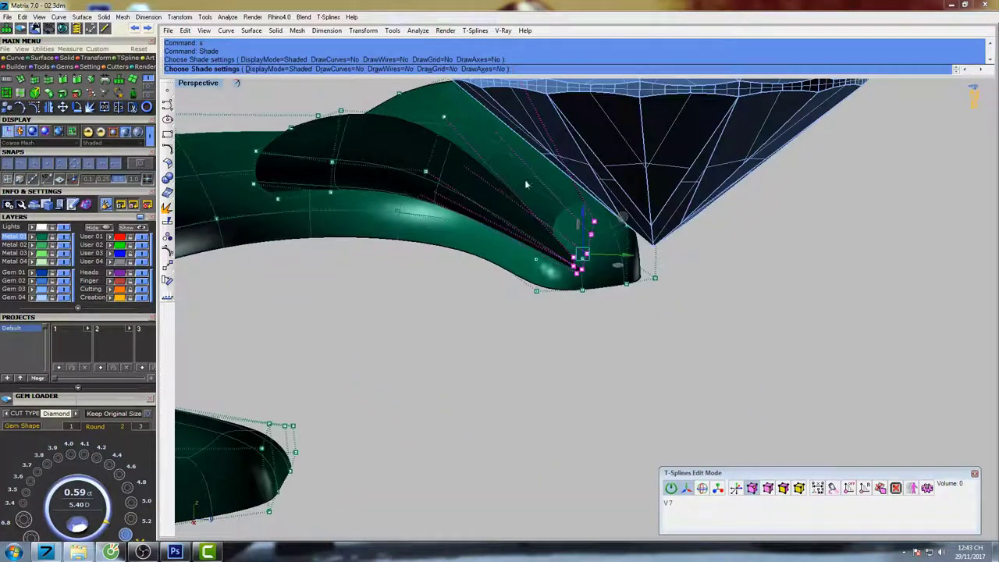
pyautogui.click(580, 209)
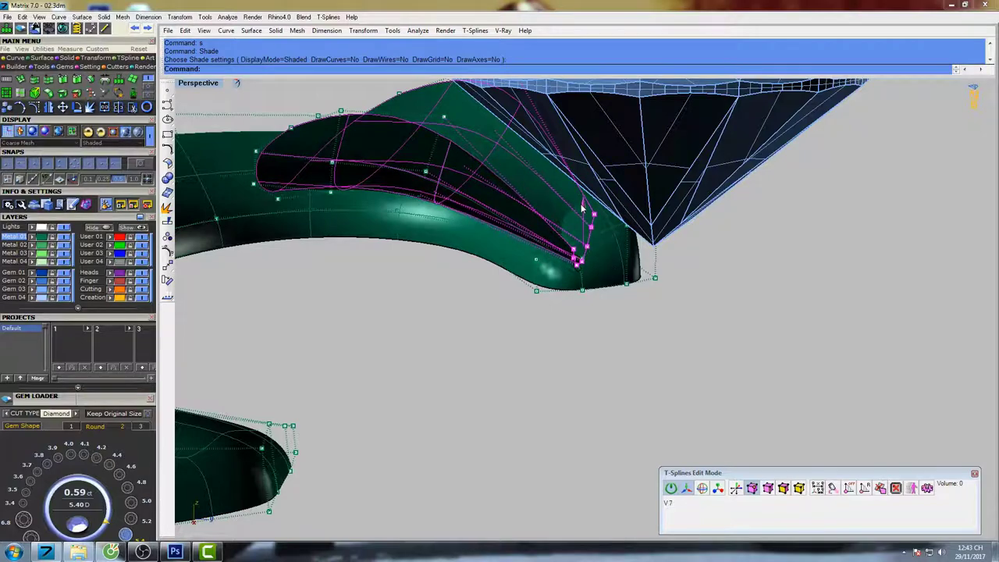
pyautogui.moveTo(582, 208); pyautogui.dragTo(606, 253, button='right')
pyautogui.write('s')
pyautogui.press('Return')
pyautogui.moveTo(539, 286)
pyautogui.mouseDown(button='right')
pyautogui.moveTo(572, 225)
pyautogui.moveTo(557, 223)
pyautogui.mouseUp(button='right')
# Lock the large crescent petal so only the small inner petal stays editable, working in the Right view.
pyautogui.hotkey('ctrl', 'F3')
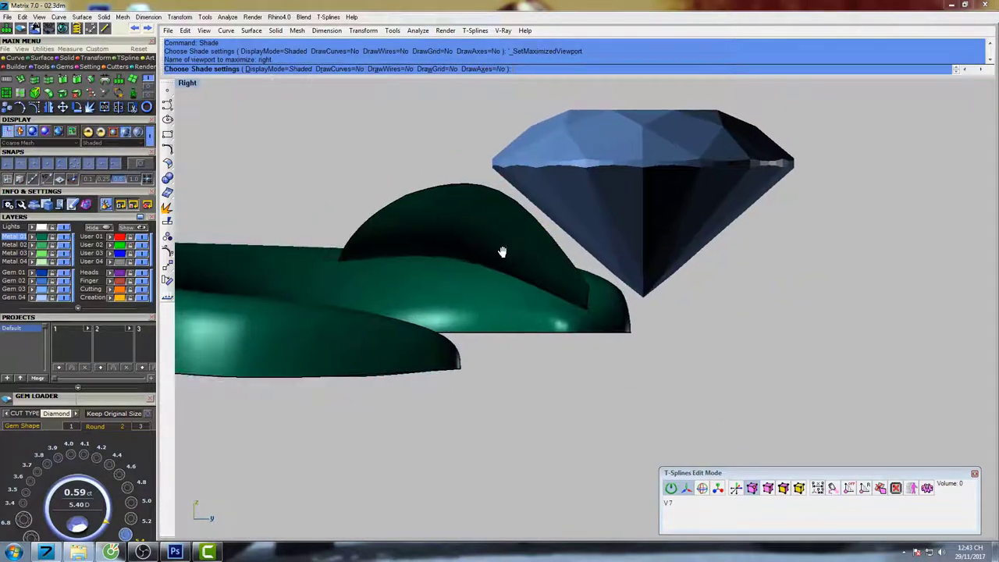
pyautogui.rightClick(503, 252)
pyautogui.scroll(6, 487, 254)
pyautogui.scroll(-2, 782, 431)
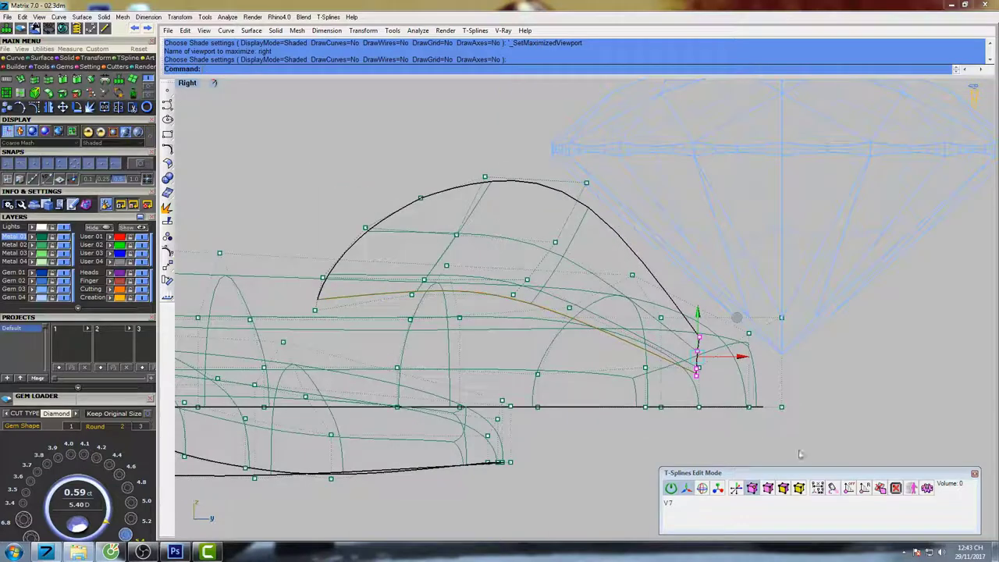
pyautogui.click(797, 492)
pyautogui.click(634, 379)
pyautogui.moveTo(658, 371); pyautogui.dragTo(656, 351, button='right')
pyautogui.write('lock')
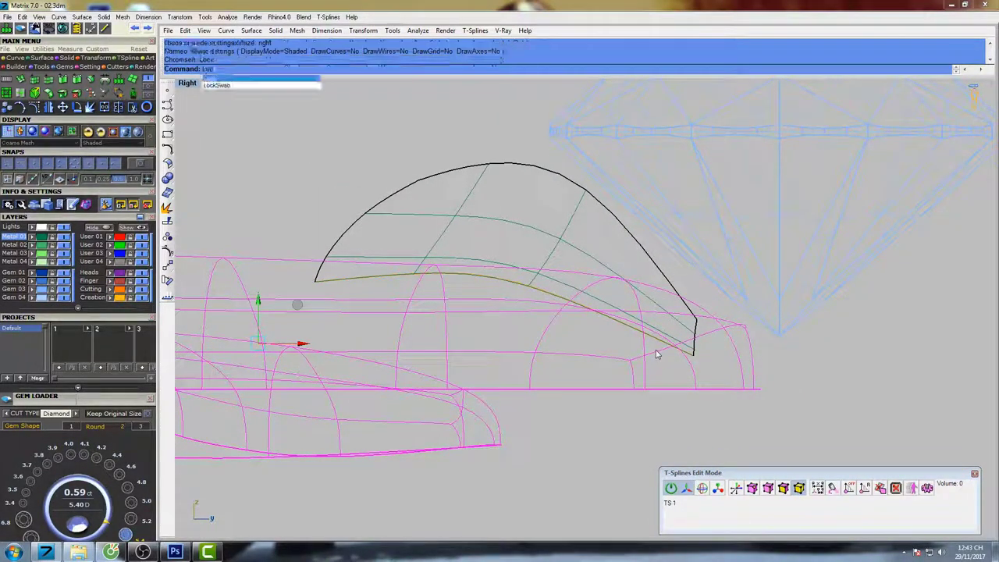
pyautogui.press('Return')
# Lower the row of seven vertices on the gem side of the petal's crest slightly in the Right view.
pyautogui.click(752, 491)
pyautogui.moveTo(584, 288); pyautogui.dragTo(583, 329, button='right')
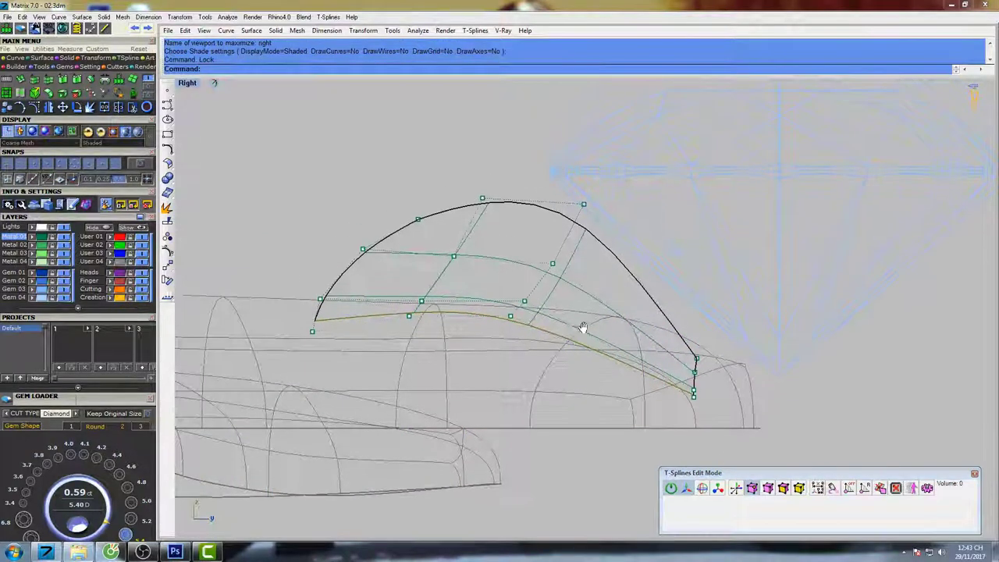
pyautogui.moveTo(611, 190); pyautogui.dragTo(610, 191)
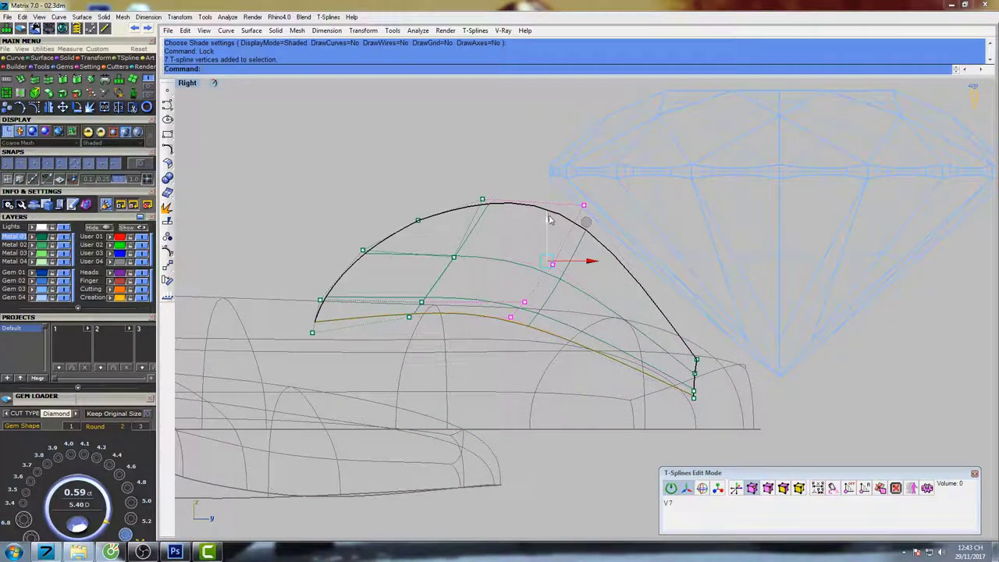
pyautogui.moveTo(551, 222); pyautogui.dragTo(553, 227)
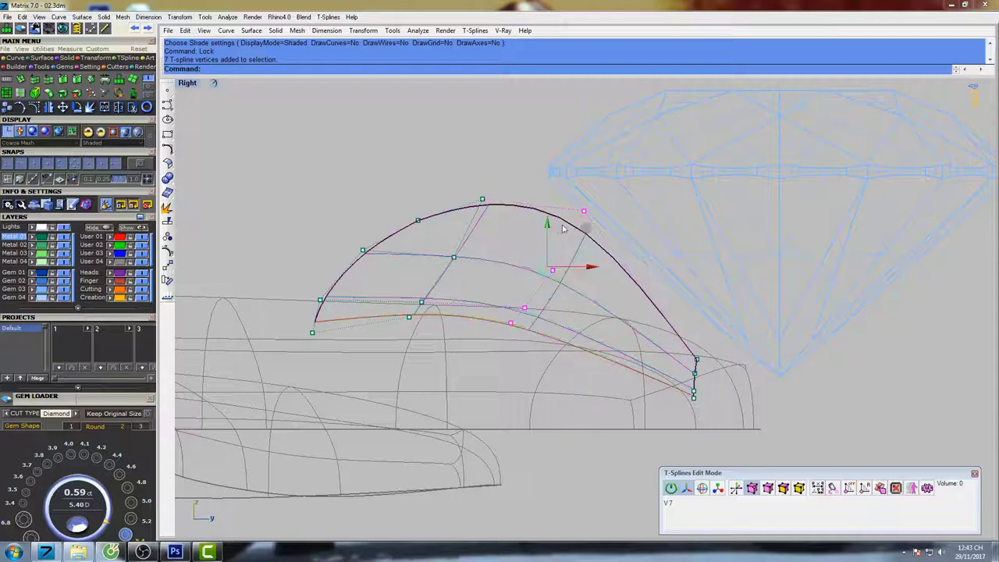
pyautogui.moveTo(568, 238); pyautogui.dragTo(576, 274, button='right')
# Shift the same row of seven vertices slightly toward the gem in the Top view and check the petal's outline in a shaded preview.
pyautogui.hotkey('ctrl', 'F1')
pyautogui.scroll(7, 470, 348)
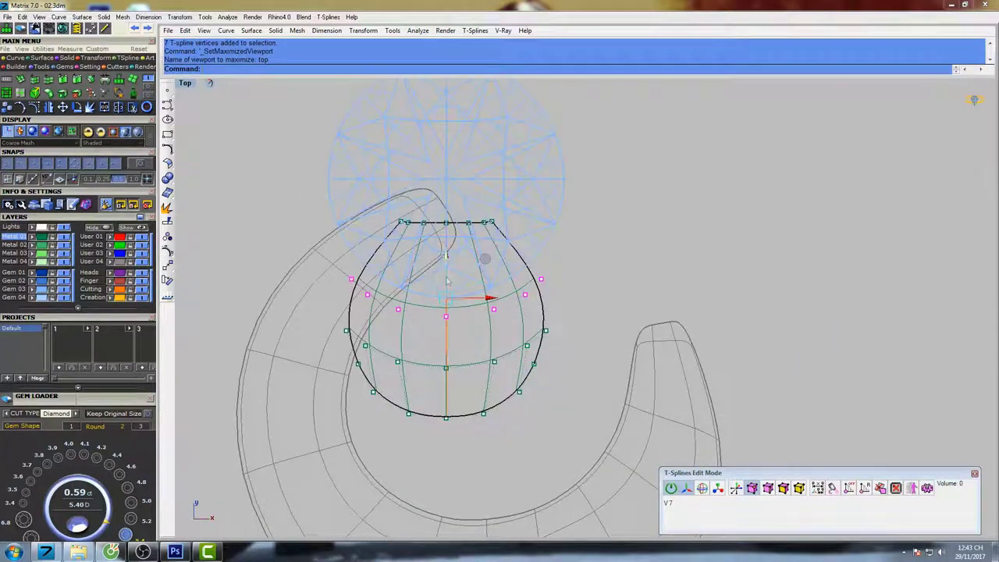
pyautogui.scroll(2, 447, 281)
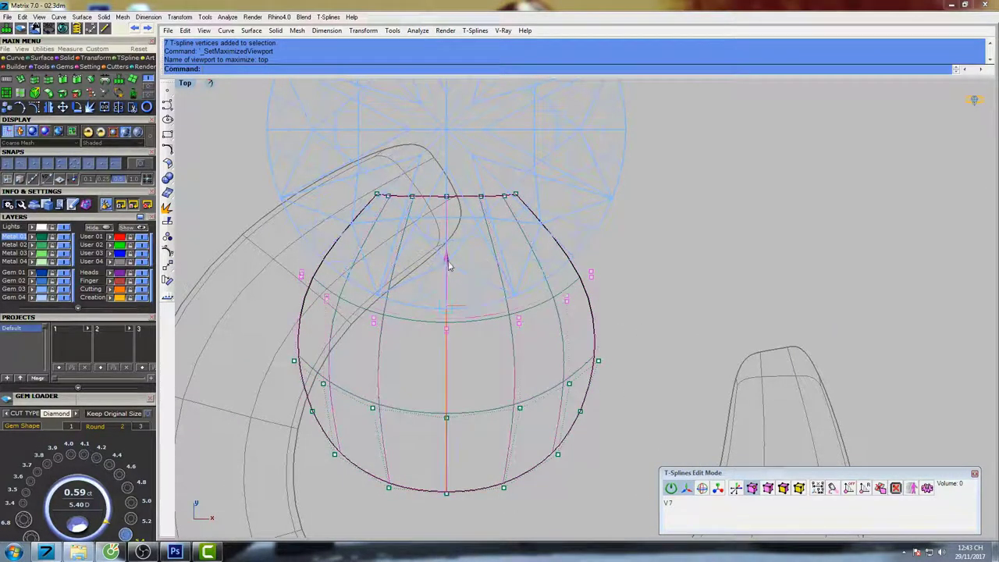
pyautogui.scroll(-2, 451, 265)
pyautogui.scroll(-2, 464, 262)
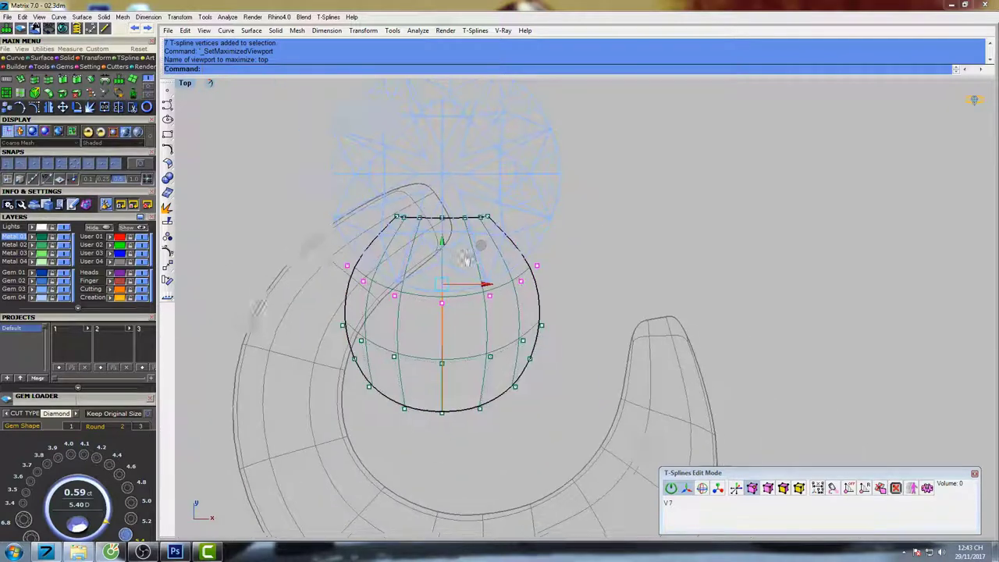
pyautogui.scroll(-1, 467, 262)
pyautogui.write('s')
pyautogui.press('Return')
pyautogui.scroll(-2, 472, 268)
pyautogui.moveTo(519, 277); pyautogui.dragTo(531, 286, button='right')
pyautogui.press('Escape')
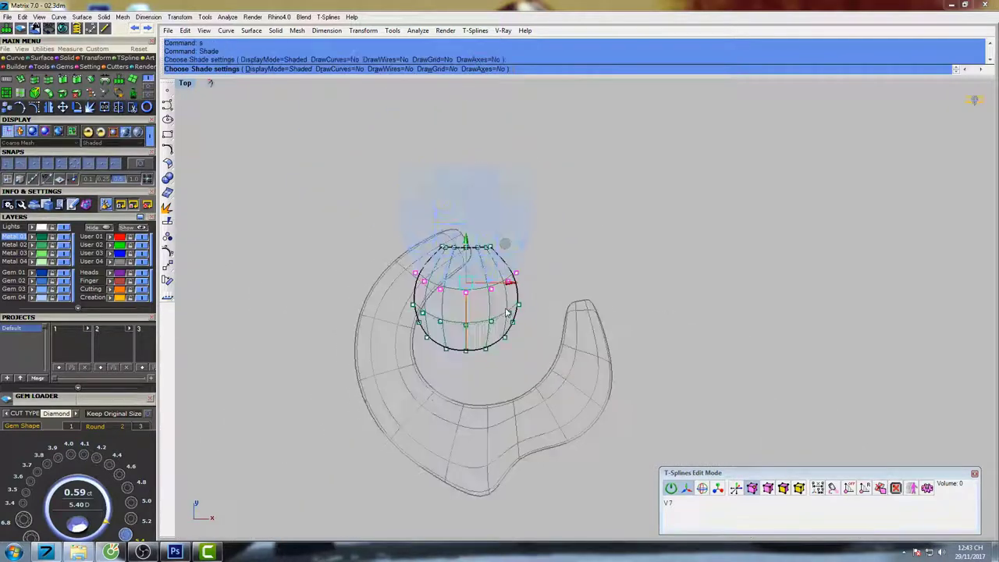
# Move the edge vertex at the petal's widest point slightly outward along X to round its side.
pyautogui.scroll(5, 506, 312)
pyautogui.click(553, 280)
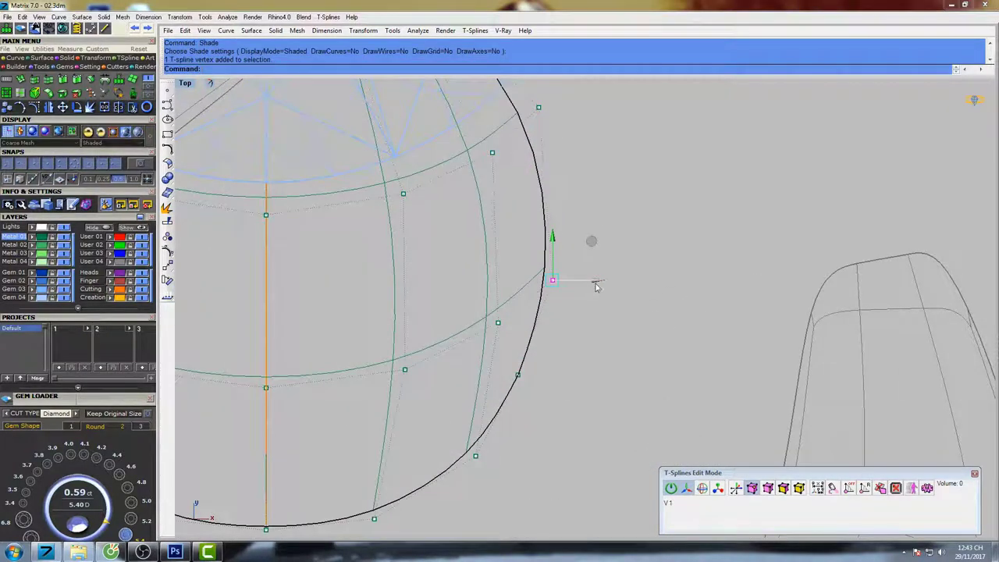
pyautogui.moveTo(596, 287); pyautogui.dragTo(600, 287)
pyautogui.scroll(-5, 590, 288)
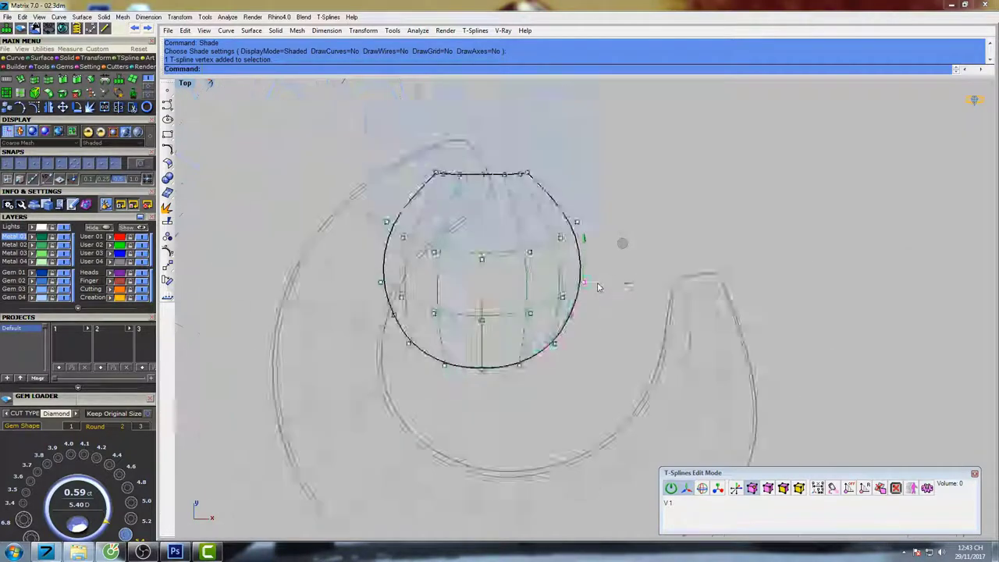
pyautogui.press('Return')
pyautogui.press('Escape')
# Move the two interior vertices in the same row slightly outward along X to follow the widened edge.
pyautogui.scroll(5, 567, 298)
pyautogui.click(542, 301)
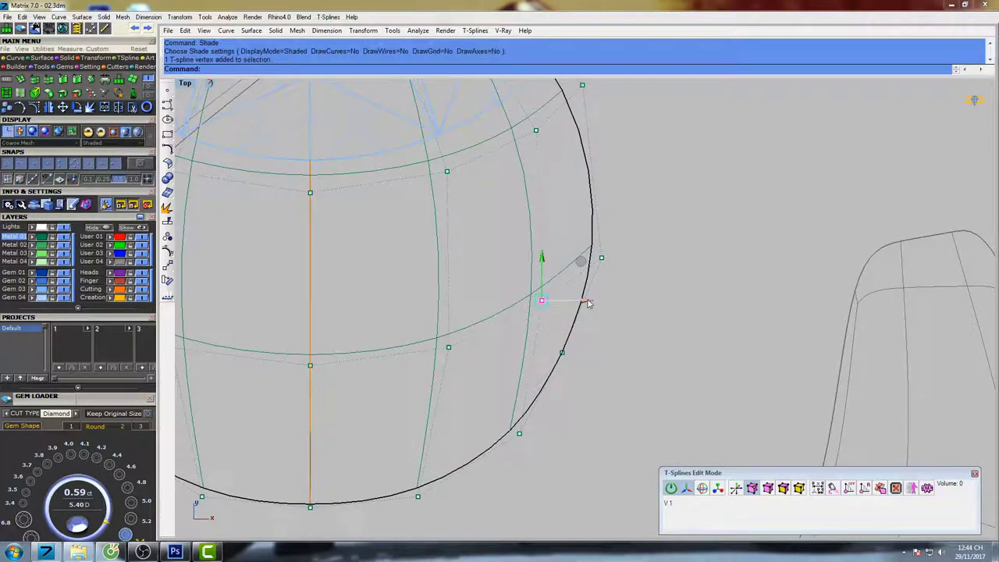
pyautogui.moveTo(588, 304); pyautogui.dragTo(596, 302)
pyautogui.click(449, 347)
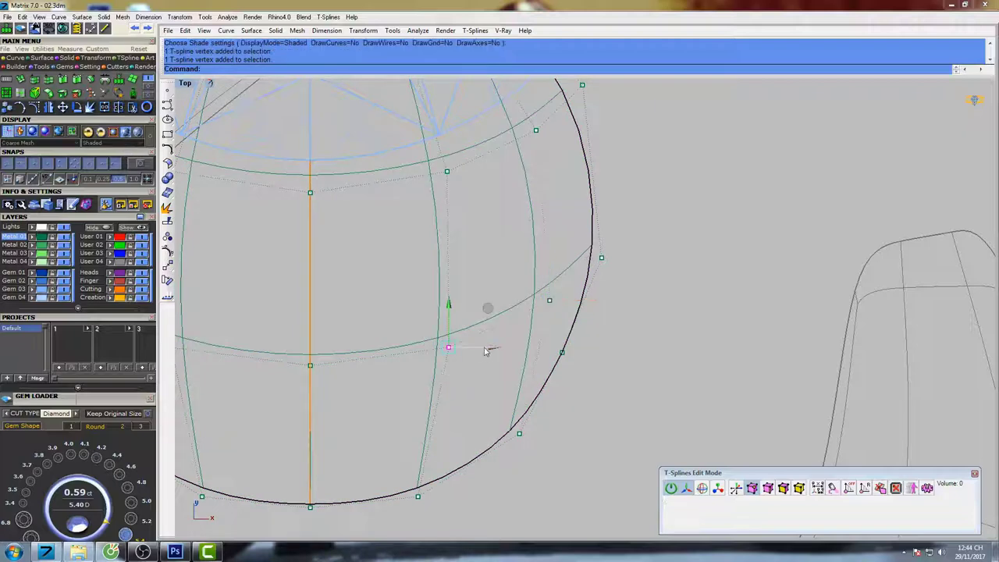
pyautogui.moveTo(493, 355); pyautogui.dragTo(502, 351)
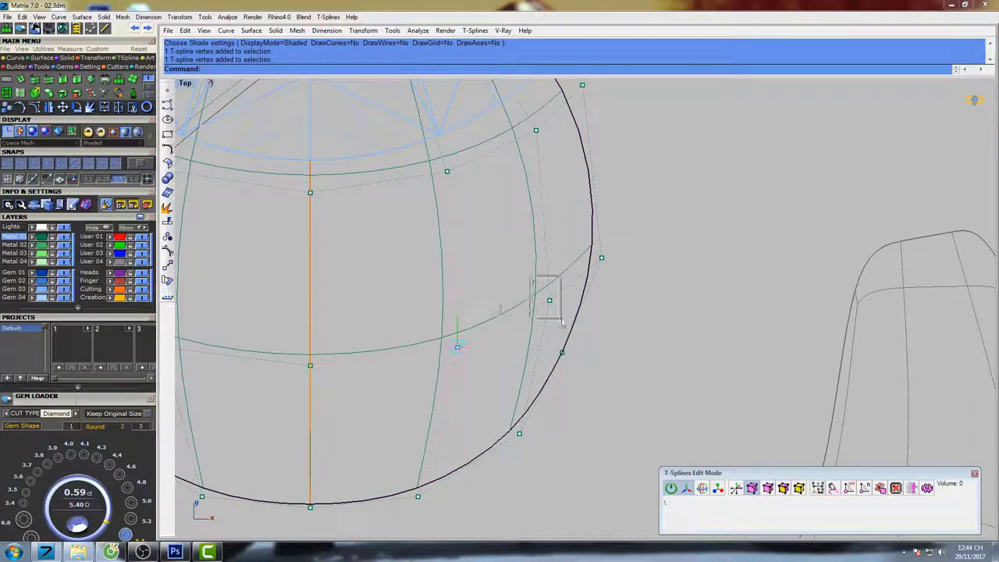
pyautogui.moveTo(562, 323); pyautogui.dragTo(595, 303)
pyautogui.scroll(-6, 567, 235)
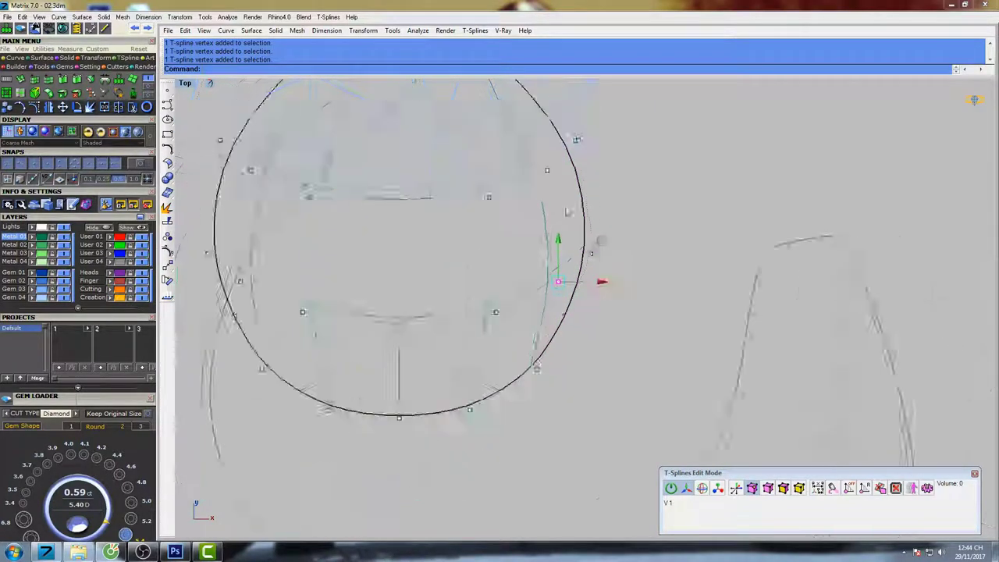
# Inspect the reshaped inner petal against the crescent and gem in a shaded perspective preview.
pyautogui.moveTo(563, 181); pyautogui.dragTo(559, 253, button='right')
pyautogui.moveTo(591, 210); pyautogui.dragTo(598, 252, button='right')
pyautogui.hotkey('ctrl', 'F4')
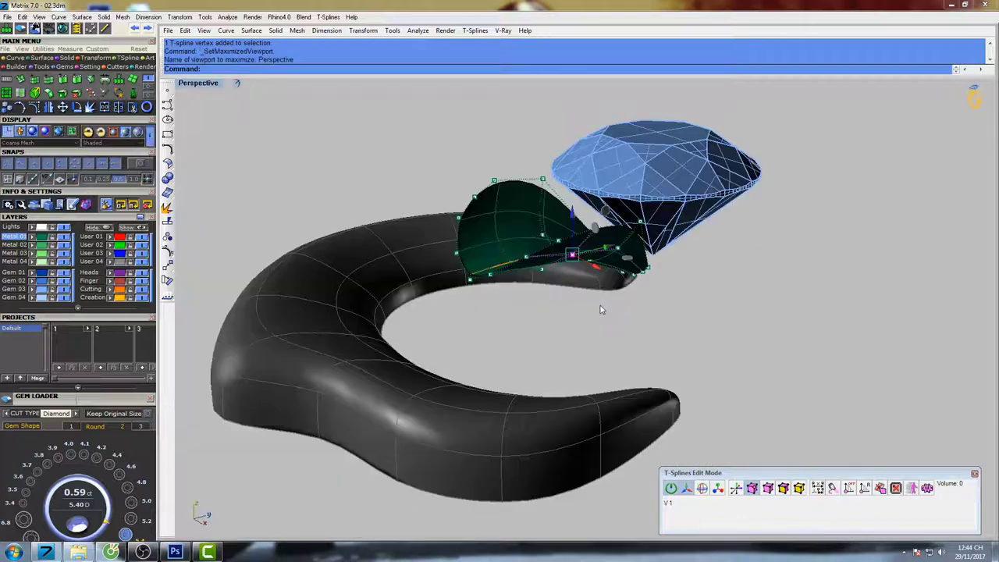
pyautogui.moveTo(588, 298)
pyautogui.mouseDown(button='right')
pyautogui.moveTo(578, 281)
pyautogui.moveTo(595, 286)
pyautogui.mouseUp(button='right')
pyautogui.write('s')
pyautogui.press('Return')
pyautogui.scroll(6, 594, 286)
pyautogui.moveTo(597, 234)
pyautogui.keyDown('shift'); pyautogui.mouseDown(button='right')
pyautogui.moveTo(598, 292)
pyautogui.moveTo(569, 225)
pyautogui.moveTo(565, 264)
pyautogui.mouseUp(button='right'); pyautogui.keyUp('shift')
pyautogui.scroll(-7, 566, 265)
pyautogui.press('Escape')
pyautogui.press('Escape')
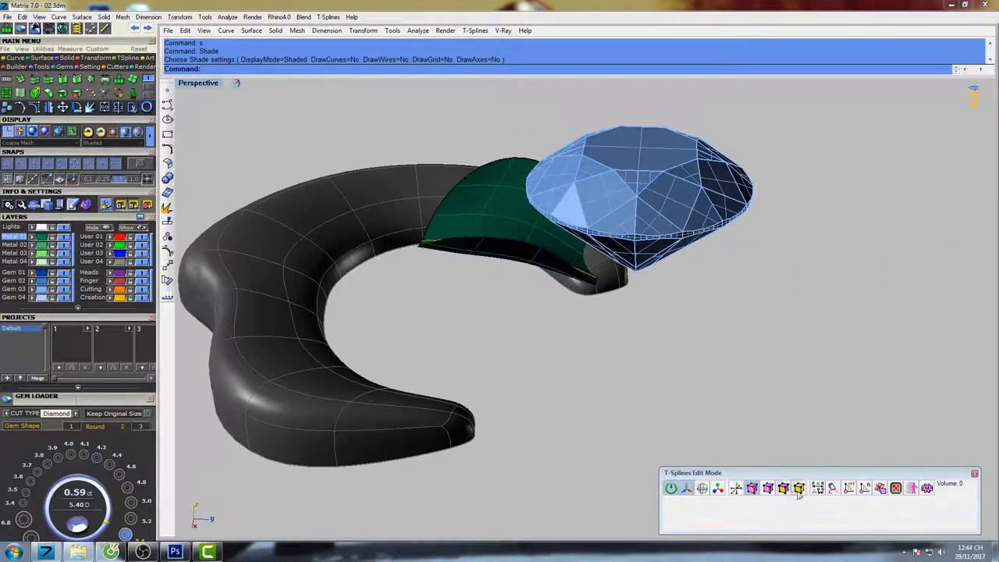
pyautogui.click(785, 488)
pyautogui.moveTo(578, 311); pyautogui.dragTo(603, 360, button='right')
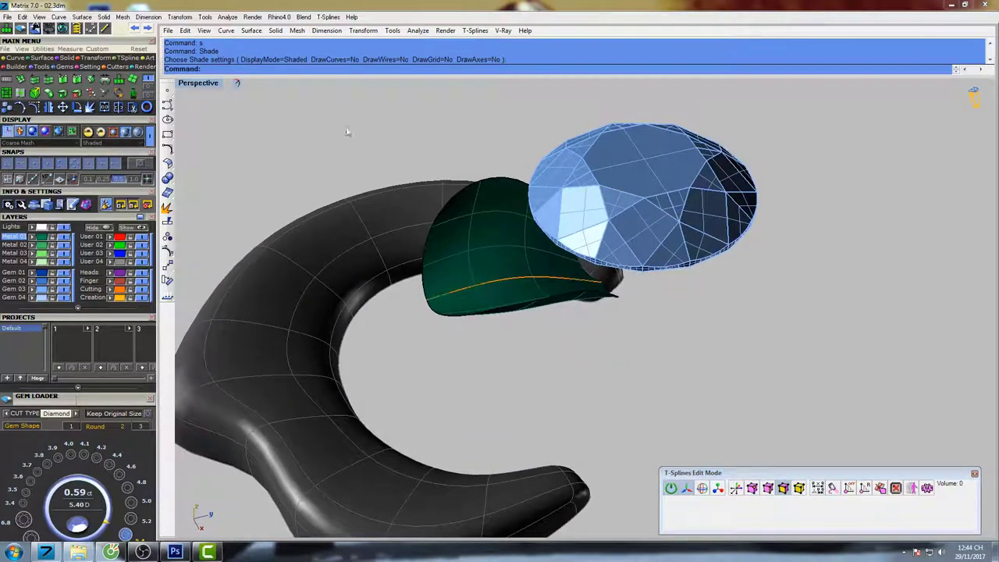
pyautogui.moveTo(348, 131); pyautogui.dragTo(680, 395)
pyautogui.moveTo(680, 395); pyautogui.dragTo(676, 332, button='right')
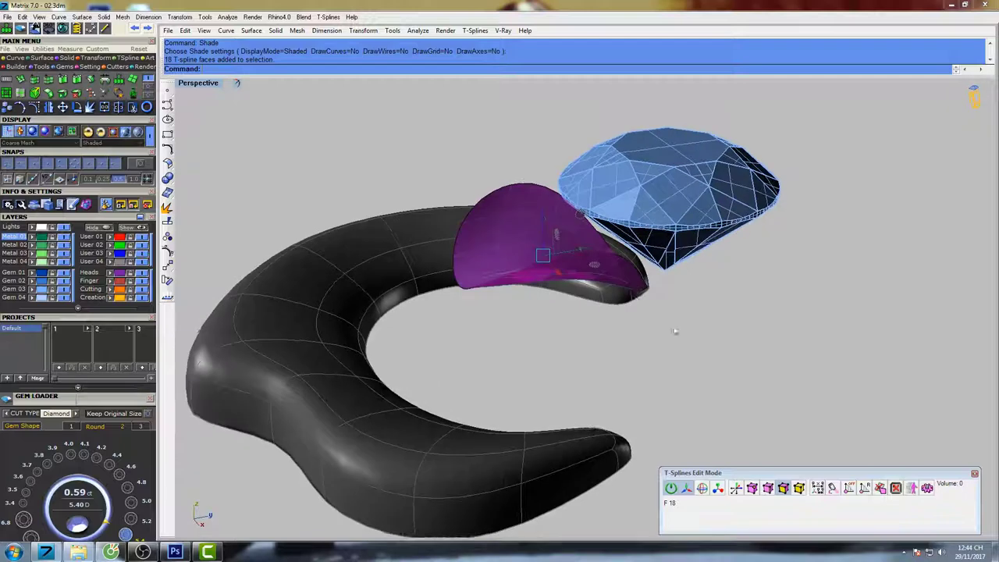
pyautogui.click(676, 332)
# Try thickening the whole inner petal surface by 0.6 with the per-vertex-normal direction.
pyautogui.click(798, 490)
pyautogui.moveTo(617, 341); pyautogui.dragTo(591, 370, button='right')
pyautogui.click(518, 267)
pyautogui.keyDown('shift'); pyautogui.moveTo(517, 267); pyautogui.dragTo(497, 232, button='right'); pyautogui.keyUp('shift')
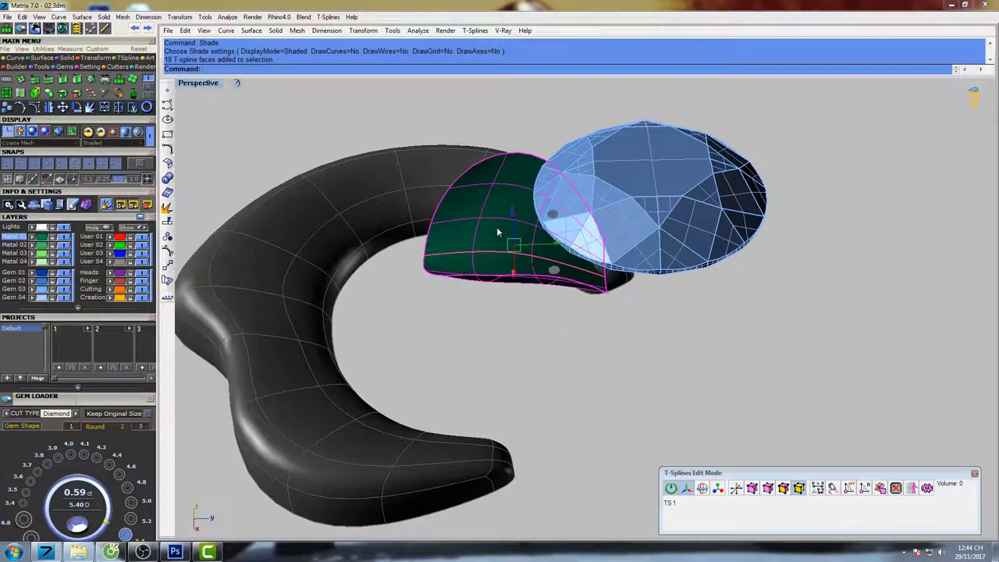
pyautogui.click(91, 79)
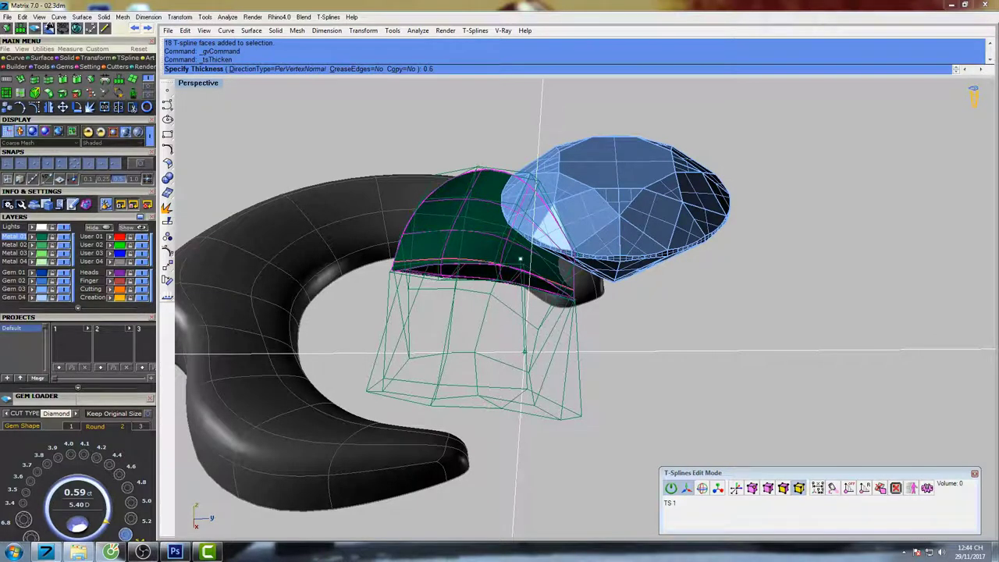
pyautogui.press('Return')
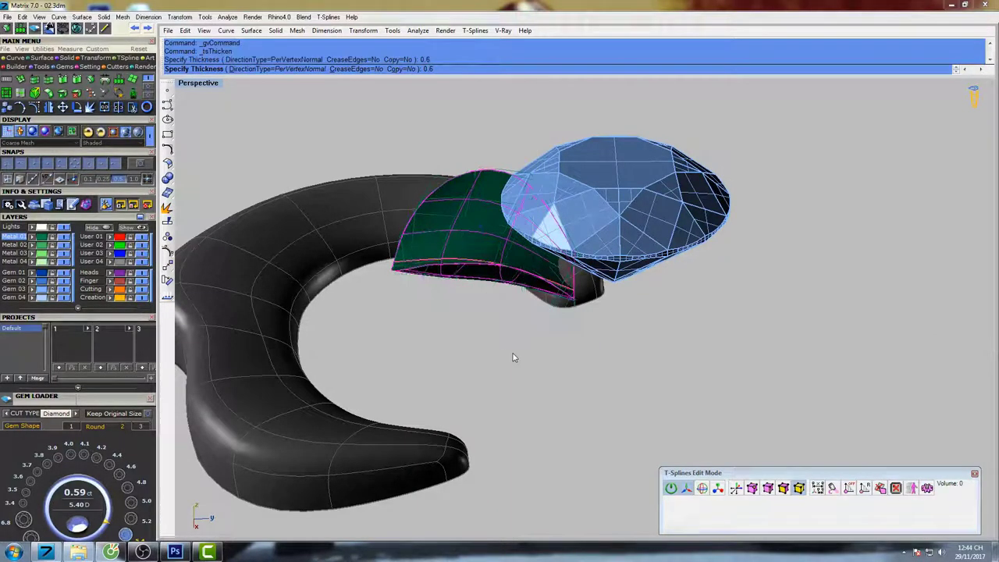
pyautogui.click(457, 136)
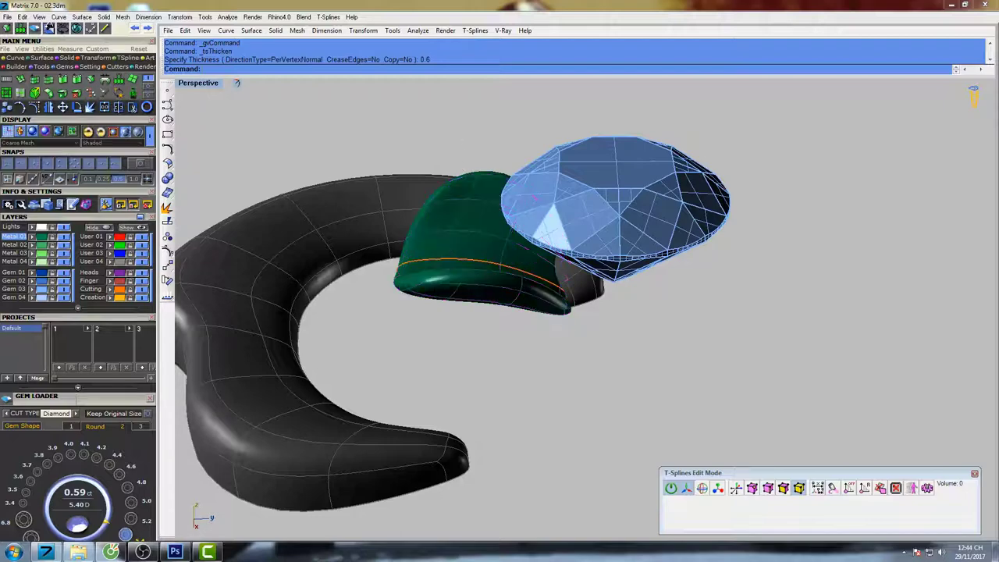
# Check the thickened petal from several angles in a shaded preview, and undo the thickening.
pyautogui.moveTo(457, 137); pyautogui.dragTo(670, 322, button='right')
pyautogui.write('s')
pyautogui.press('Return')
pyautogui.rightClick(670, 322)
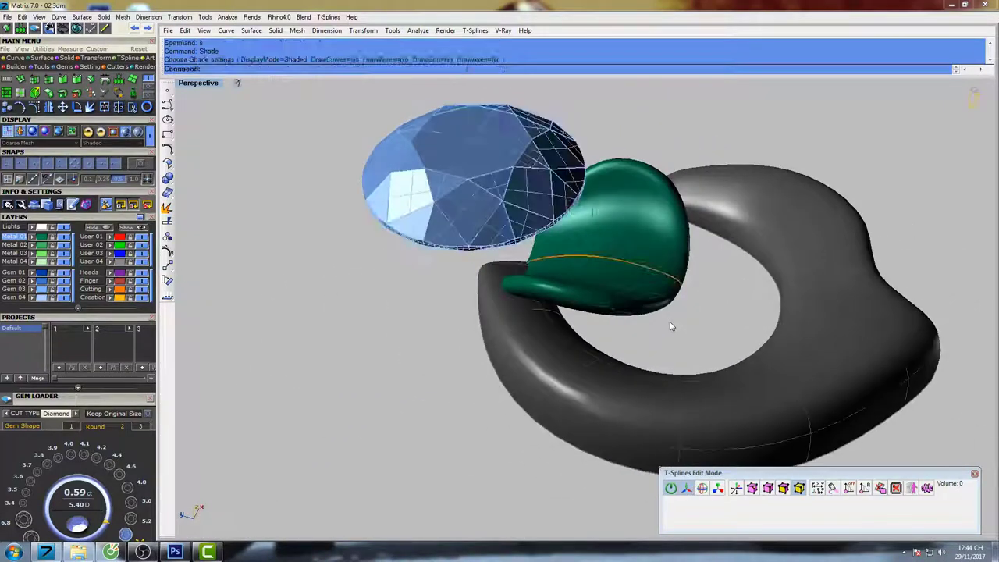
pyautogui.scroll(6, 604, 304)
pyautogui.moveTo(604, 304); pyautogui.dragTo(578, 319, button='right')
pyautogui.hotkey('ctrl', 'z')
# Raise the row of seven vertices at the petal's gem-side end slightly along Z in the Right view.
pyautogui.keyDown('shift'); pyautogui.moveTo(572, 281); pyautogui.dragTo(577, 325, button='right'); pyautogui.keyUp('shift')
pyautogui.doubleClick(196, 85)
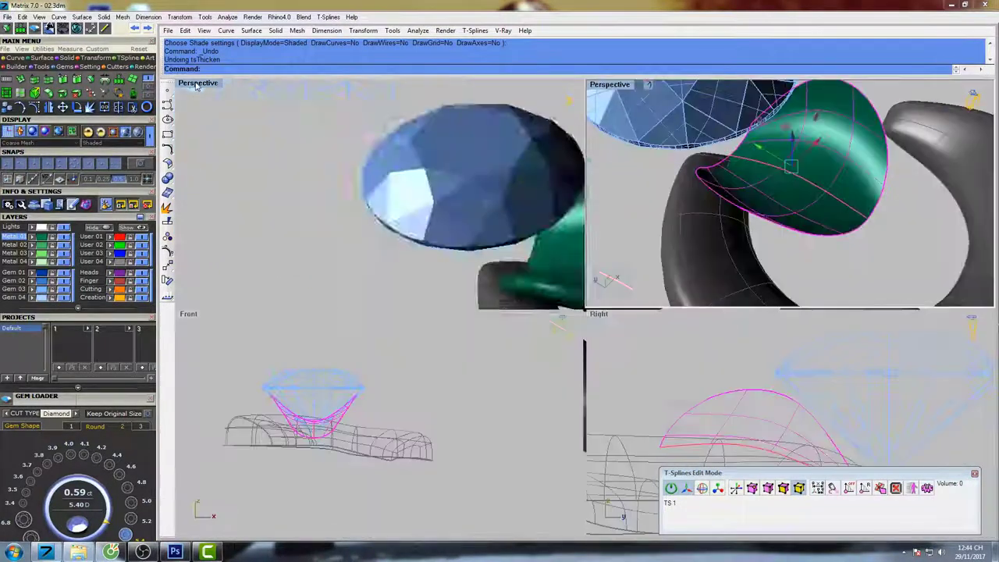
pyautogui.click(712, 378)
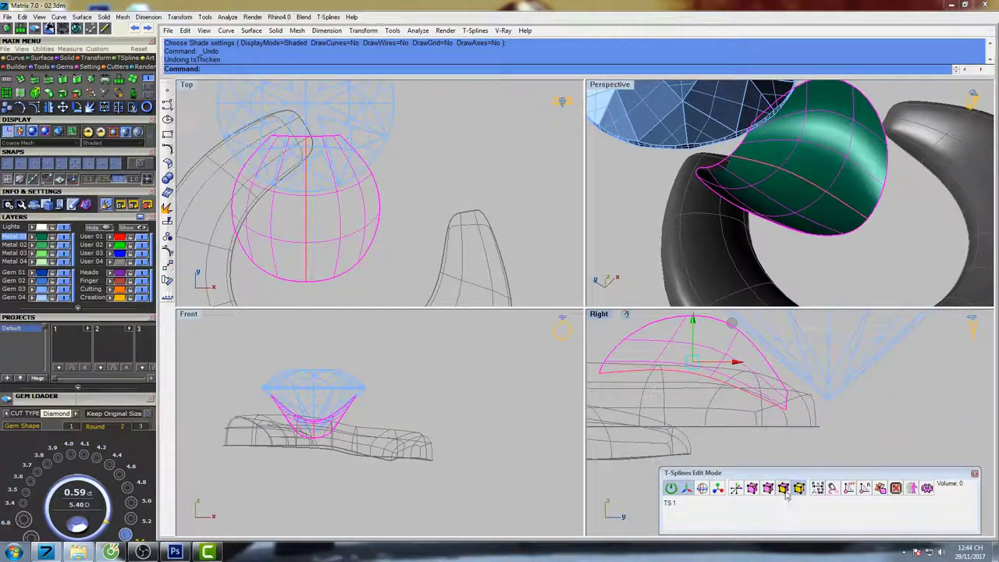
pyautogui.click(756, 490)
pyautogui.moveTo(776, 431); pyautogui.dragTo(806, 382)
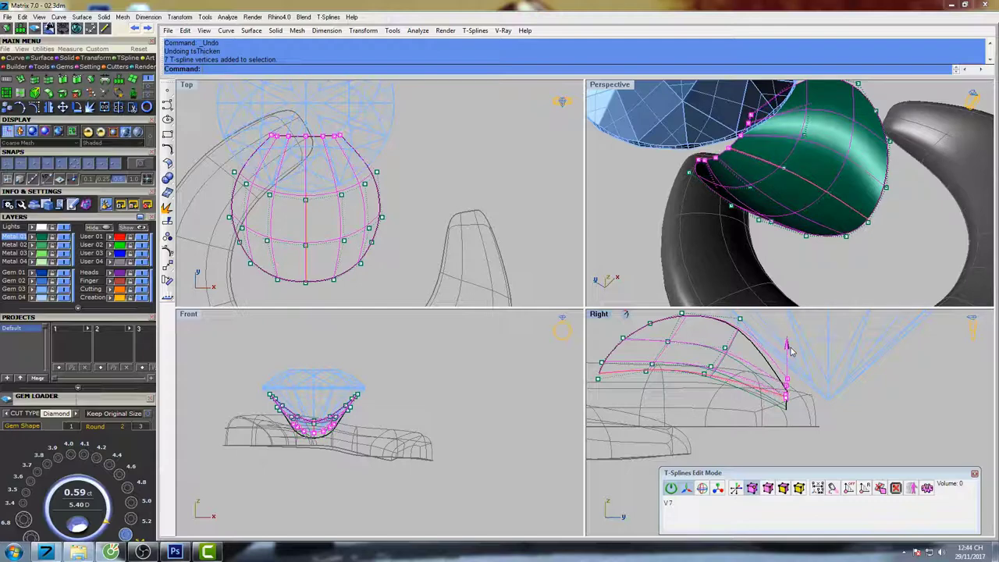
pyautogui.moveTo(740, 195); pyautogui.dragTo(614, 86, button='right')
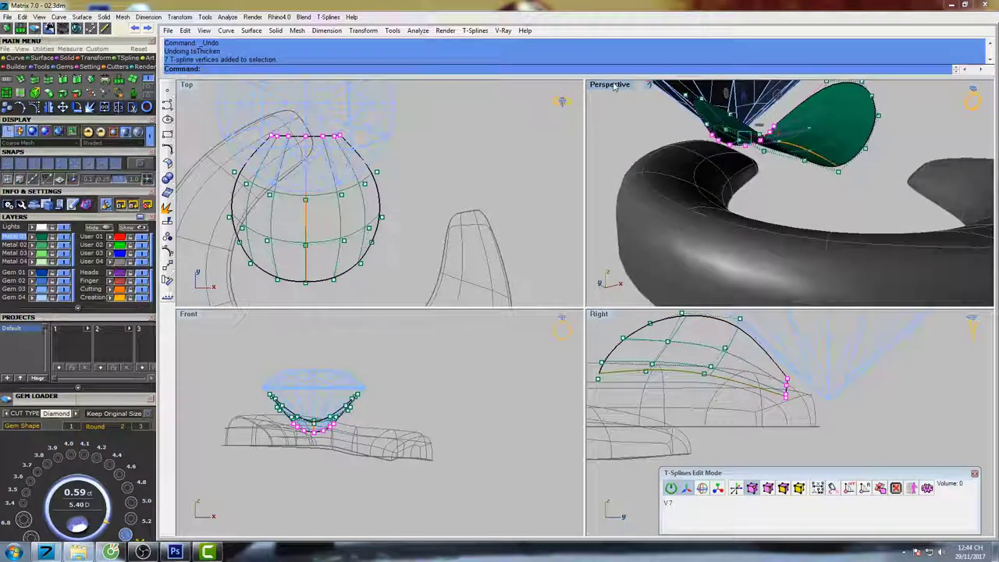
# Thicken the reshaped inner petal by 0.6 with the per-vertex-normal direction and uncreased edges.
pyautogui.doubleClick(614, 85)
pyautogui.click(801, 489)
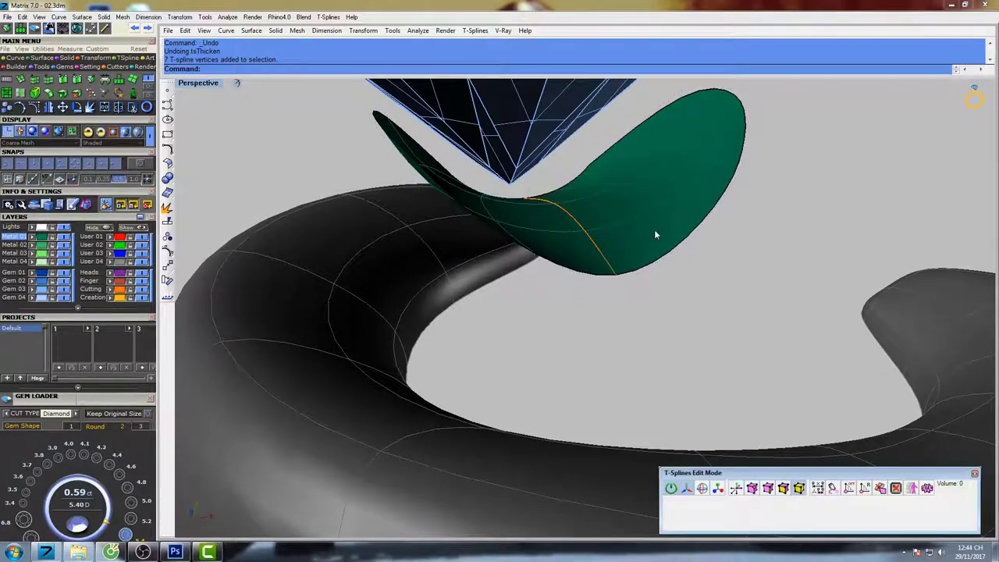
pyautogui.click(654, 229)
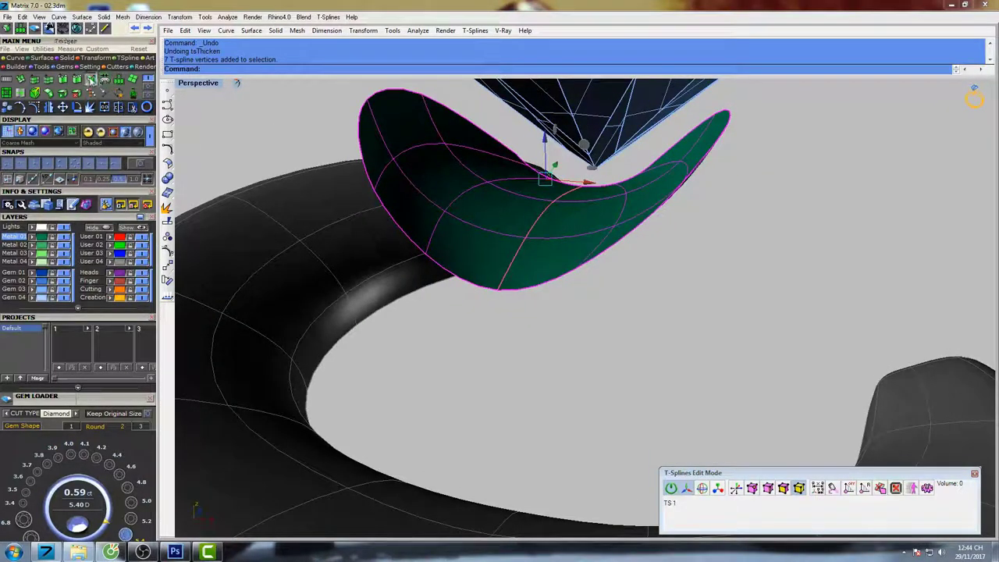
pyautogui.click(91, 79)
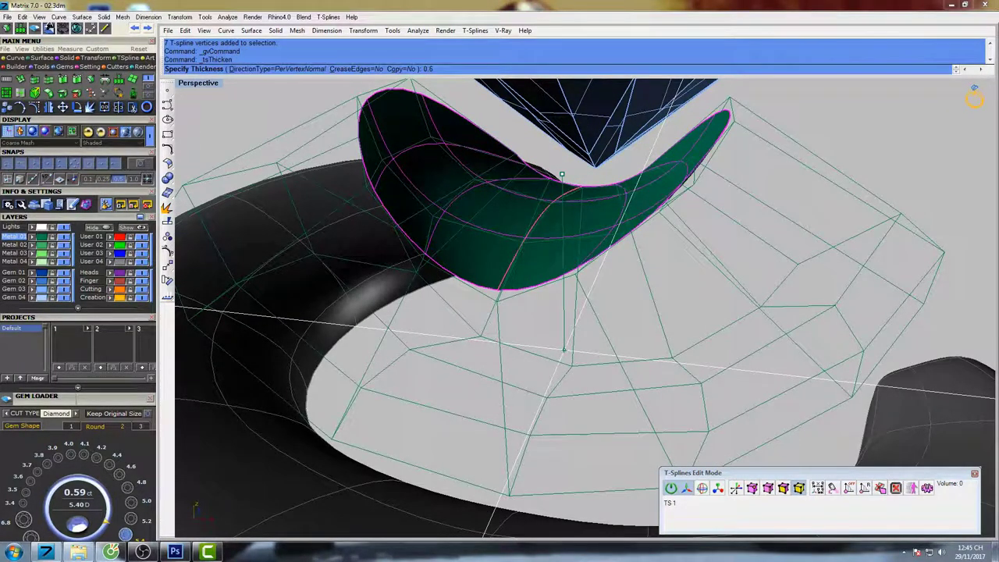
pyautogui.press('Return')
pyautogui.click(766, 491)
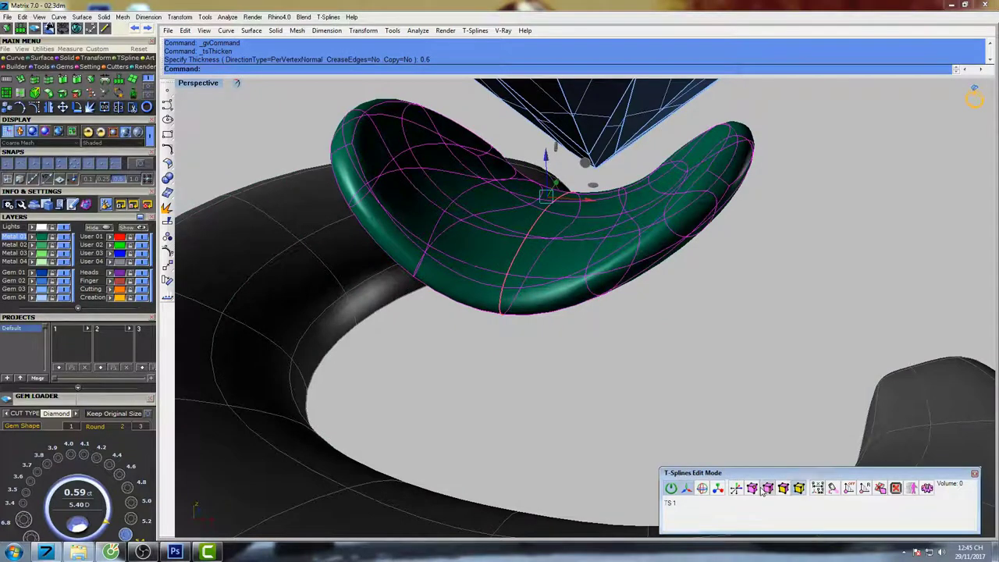
pyautogui.click(798, 489)
pyautogui.moveTo(632, 273); pyautogui.dragTo(631, 316, button='right')
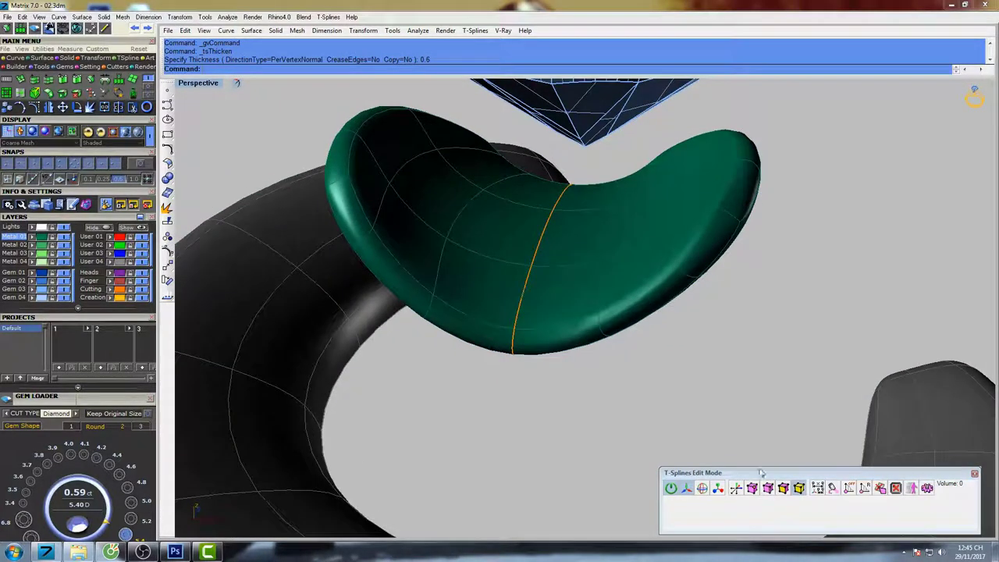
# Select the edge loop along the thickened petal's outer rim and examine the rim in a shaded preview.
pyautogui.click(769, 494)
pyautogui.moveTo(611, 269); pyautogui.dragTo(610, 300, button='right')
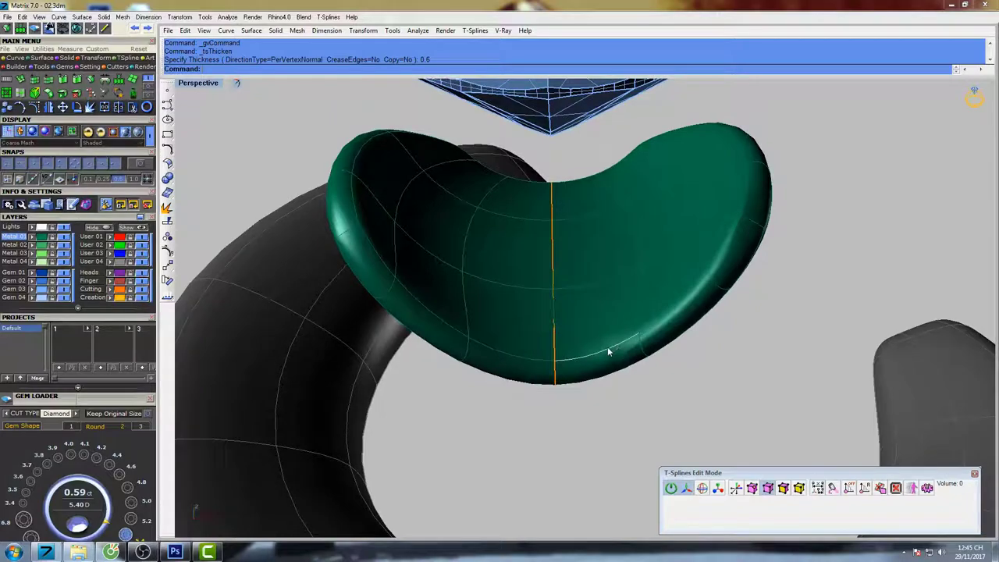
pyautogui.doubleClick(608, 351)
pyautogui.moveTo(695, 258); pyautogui.dragTo(689, 217, button='right')
pyautogui.write('s')
pyautogui.press('Return')
pyautogui.scroll(-6, 665, 266)
pyautogui.press('Escape')
pyautogui.scroll(6, 685, 213)
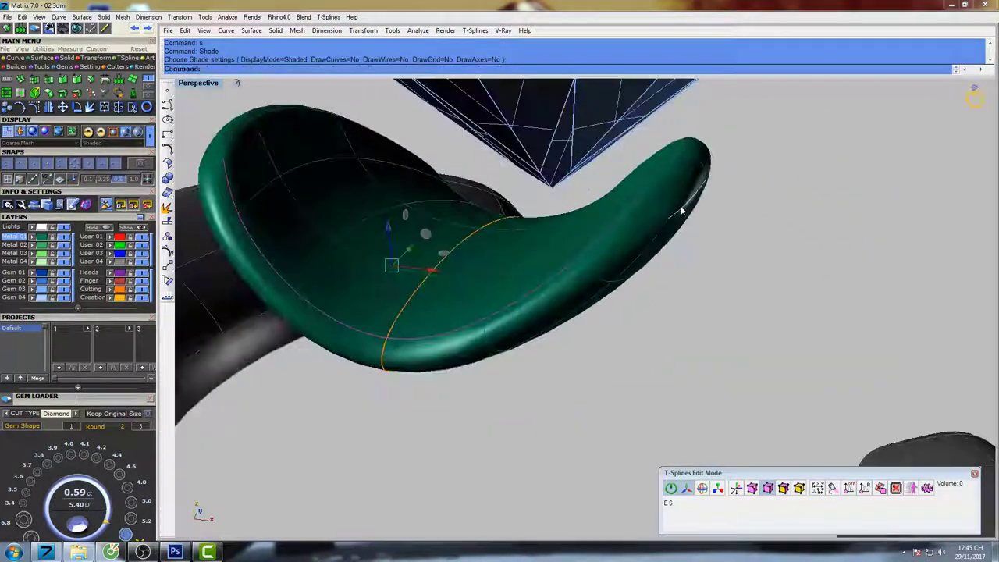
# Select a single rim vertex on the petal and examine the outline in shaded Perspective and Top previews.
pyautogui.click(754, 489)
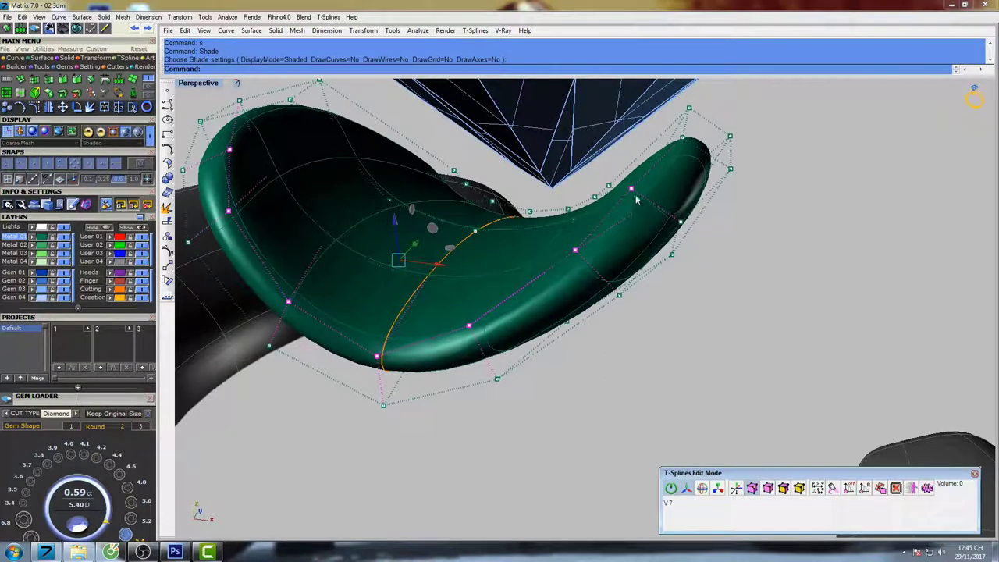
pyautogui.click(633, 191)
pyautogui.scroll(3, 645, 199)
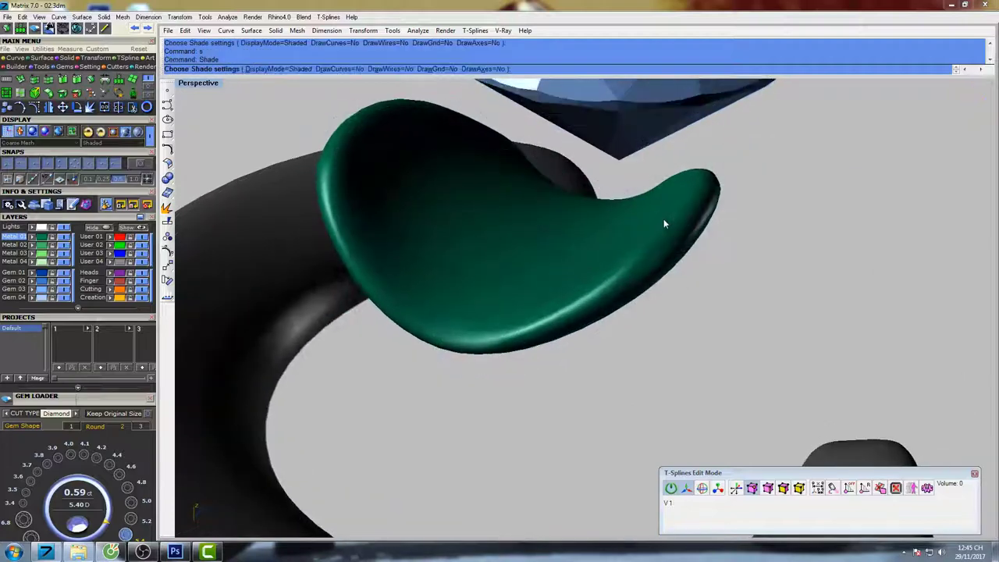
pyautogui.hotkey('ctrl', 'F1')
pyautogui.moveTo(549, 301); pyautogui.dragTo(579, 268, button='right')
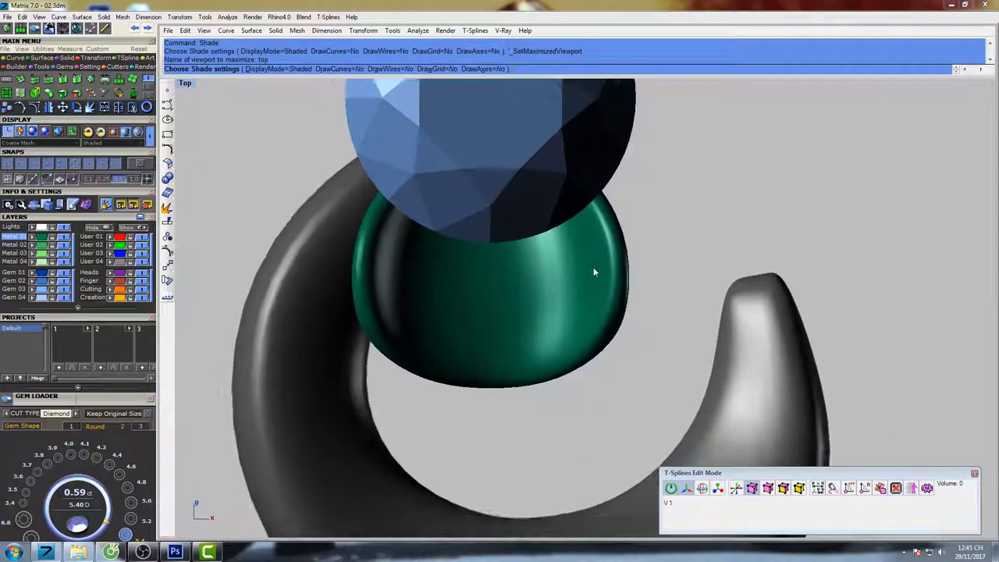
pyautogui.scroll(-6, 598, 319)
pyautogui.moveTo(605, 327); pyautogui.dragTo(596, 321, button='right')
pyautogui.rightClick(598, 320)
# In the Top view, shift the outer vertices at the petal's lower corner slightly toward the gem and inward along X to round it.
pyautogui.scroll(6, 601, 322)
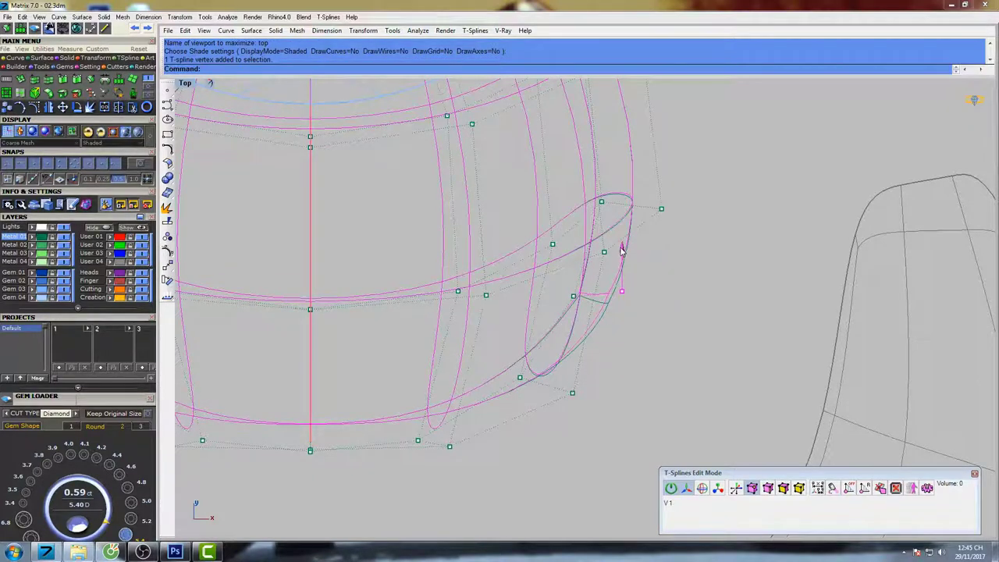
pyautogui.click(622, 289)
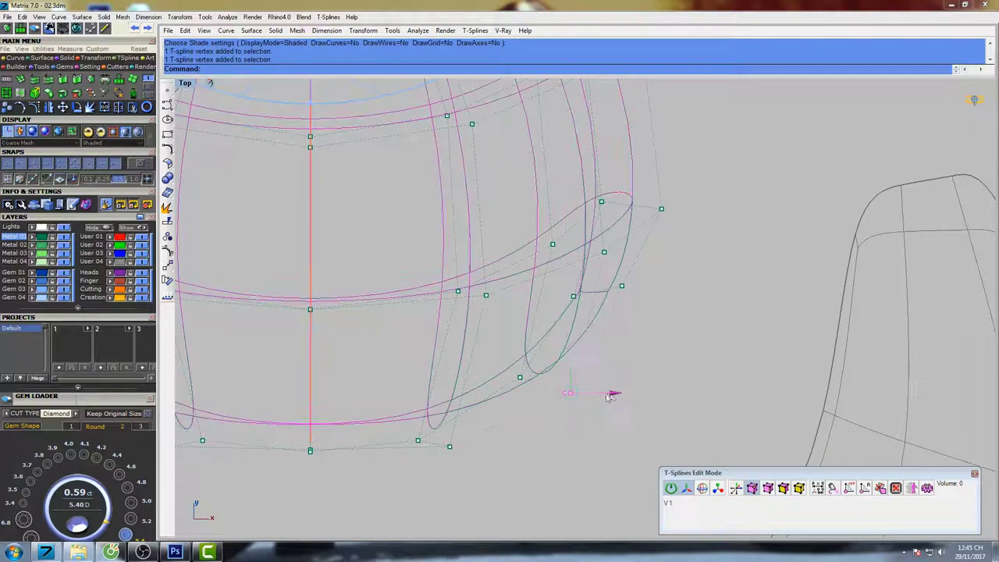
pyautogui.moveTo(683, 221); pyautogui.dragTo(656, 306, button='right')
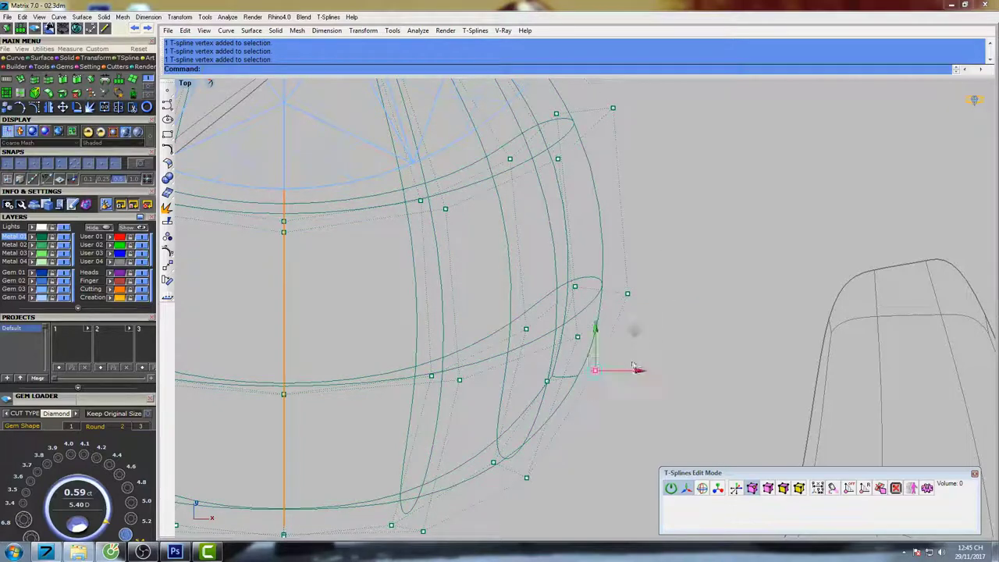
pyautogui.moveTo(632, 376); pyautogui.dragTo(630, 376)
pyautogui.moveTo(524, 505); pyautogui.dragTo(582, 370, button='right')
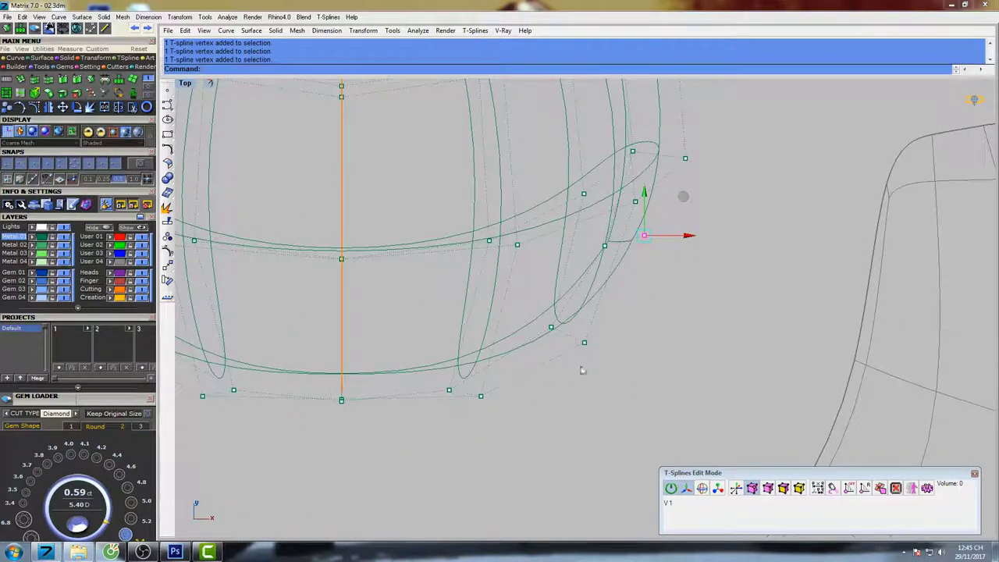
pyautogui.moveTo(610, 345); pyautogui.dragTo(609, 345)
pyautogui.scroll(-4, 598, 338)
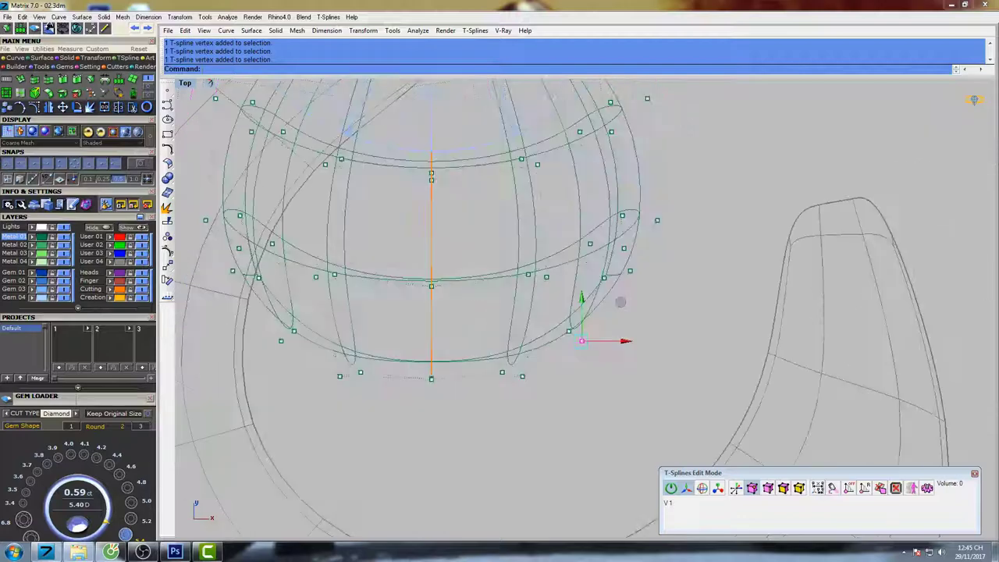
# Move the two centre vertices at the petal's outer end slightly away from the gem along Y and check the shaded outline.
pyautogui.moveTo(598, 338); pyautogui.dragTo(623, 324, button='right')
pyautogui.moveTo(457, 328); pyautogui.dragTo(457, 337)
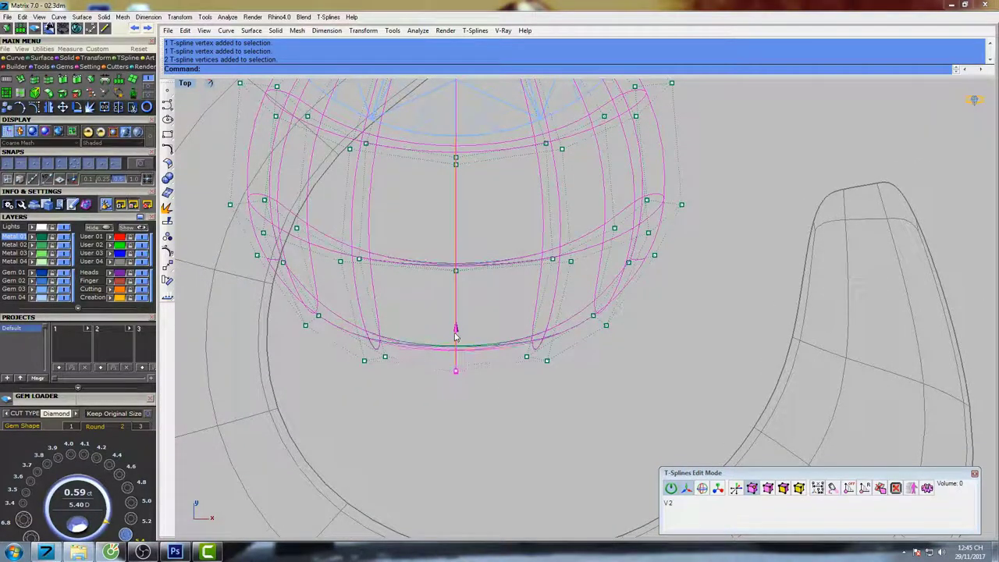
pyautogui.scroll(-8, 464, 337)
pyautogui.rightClick(466, 333)
pyautogui.moveTo(473, 320); pyautogui.dragTo(500, 331, button='right')
pyautogui.scroll(12, 501, 347)
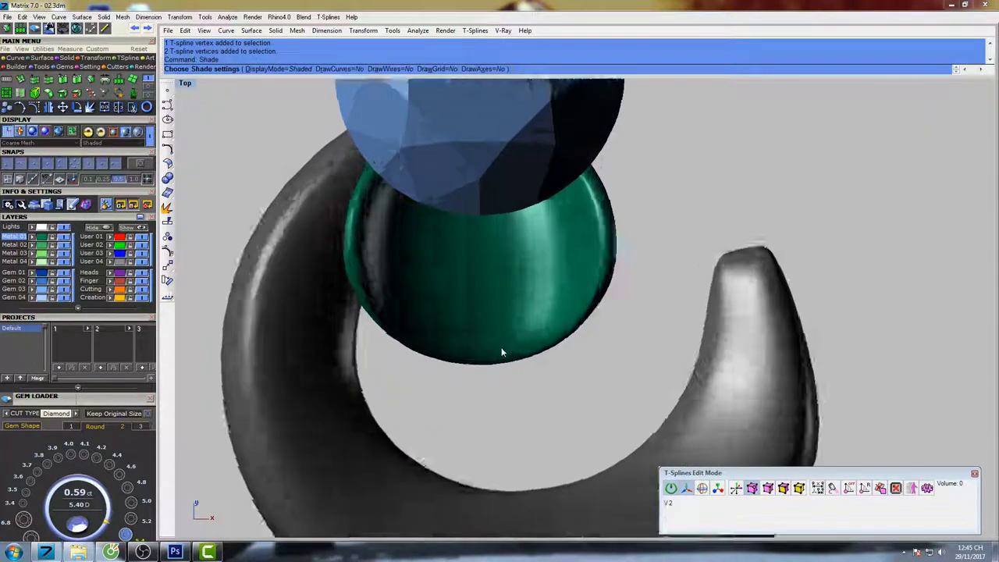
pyautogui.rightClick(502, 352)
# Move the centre vertices and the neighbouring outer-end vertex slightly farther from the gem along Y, checking the shaded outline.
pyautogui.moveTo(454, 366); pyautogui.dragTo(454, 369)
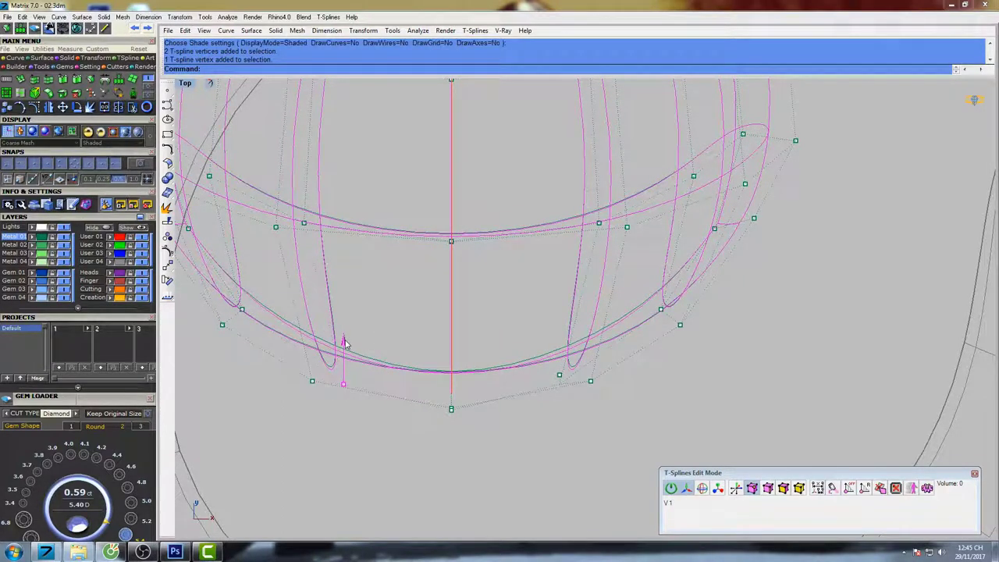
pyautogui.scroll(-3, 461, 354)
pyautogui.press('Return')
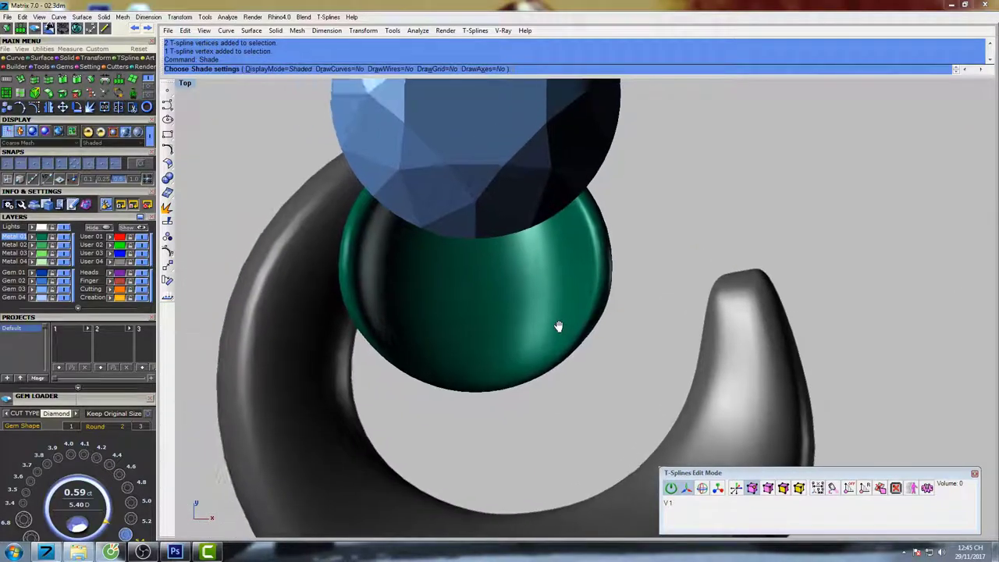
pyautogui.scroll(3, 627, 312)
pyautogui.press('Escape')
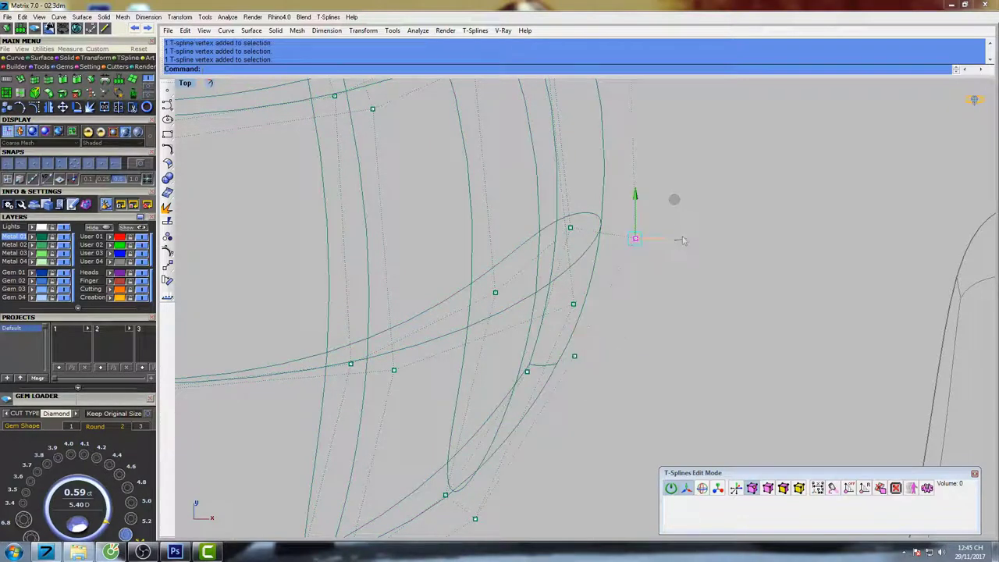
# Move the outer vertex at the petal's widest point slightly inward along X and check the rounded outline in a shaded preview.
pyautogui.scroll(-3, 676, 242)
pyautogui.scroll(3, 664, 248)
pyautogui.press('Return')
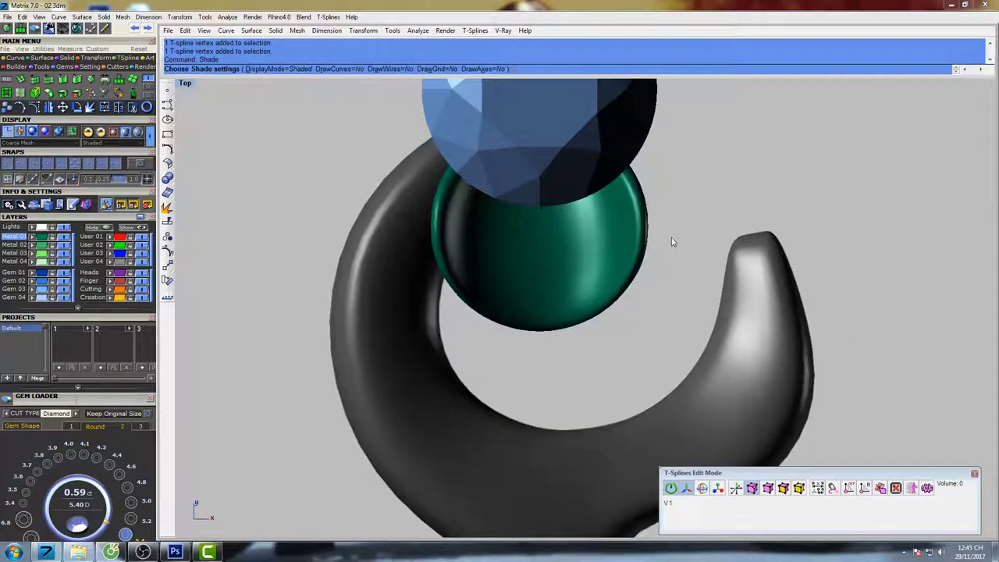
pyautogui.scroll(-3, 668, 250)
pyautogui.scroll(4, 621, 289)
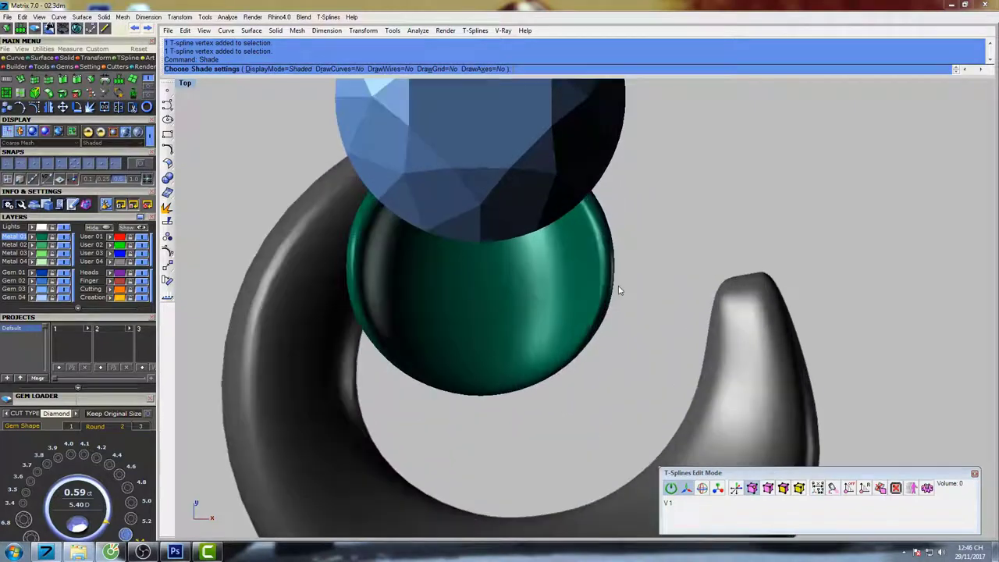
pyautogui.press('Return')
pyautogui.moveTo(659, 248); pyautogui.dragTo(634, 259, button='right')
# Examine the whole thickened petal against the crescent and gem from several angles in the Perspective view.
pyautogui.hotkey('ctrl', 'F4')
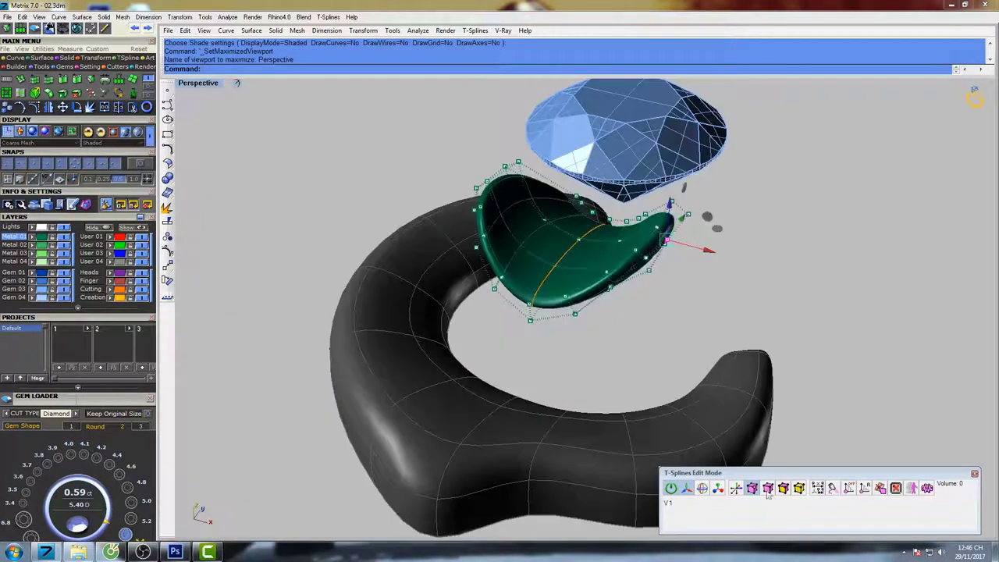
pyautogui.click(799, 490)
pyautogui.moveTo(677, 281); pyautogui.dragTo(648, 295, button='right')
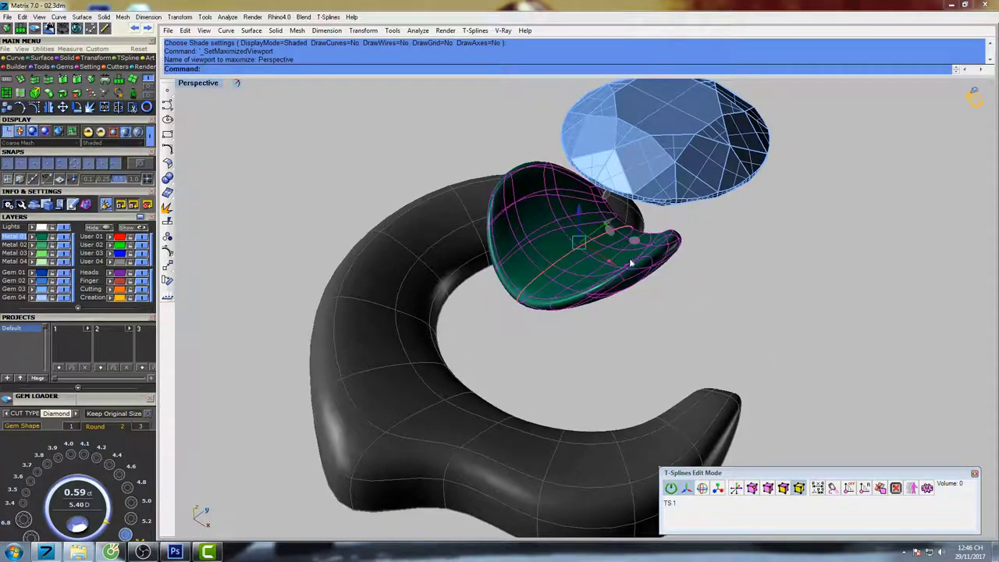
pyautogui.moveTo(629, 258)
pyautogui.mouseDown(button='right')
pyautogui.moveTo(567, 236)
pyautogui.moveTo(417, 225)
pyautogui.mouseUp(button='right')
pyautogui.moveTo(655, 369); pyautogui.dragTo(648, 364, button='right')
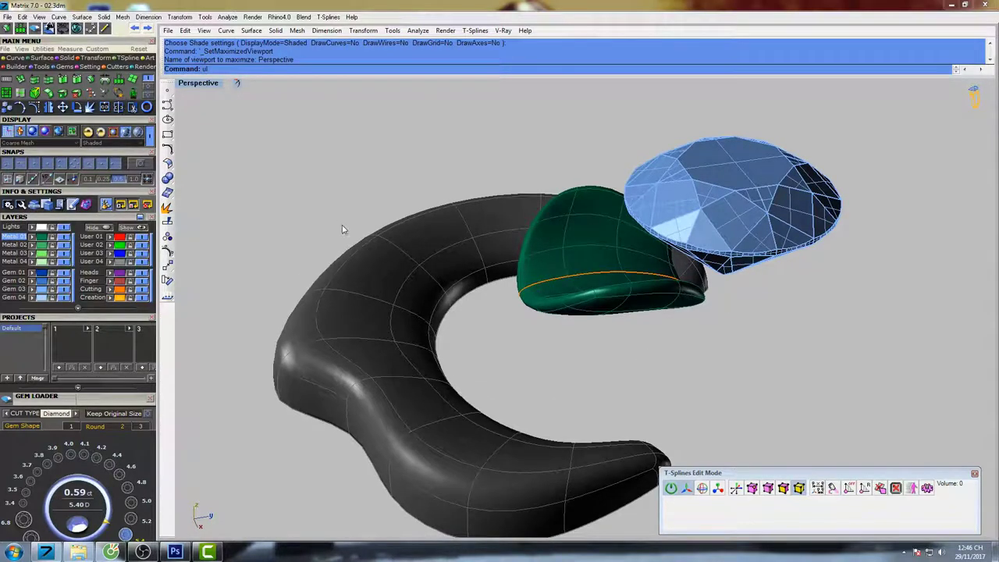
# Unlock the crescent petal.
pyautogui.press('Return')
pyautogui.click(433, 248)
pyautogui.press('Return')
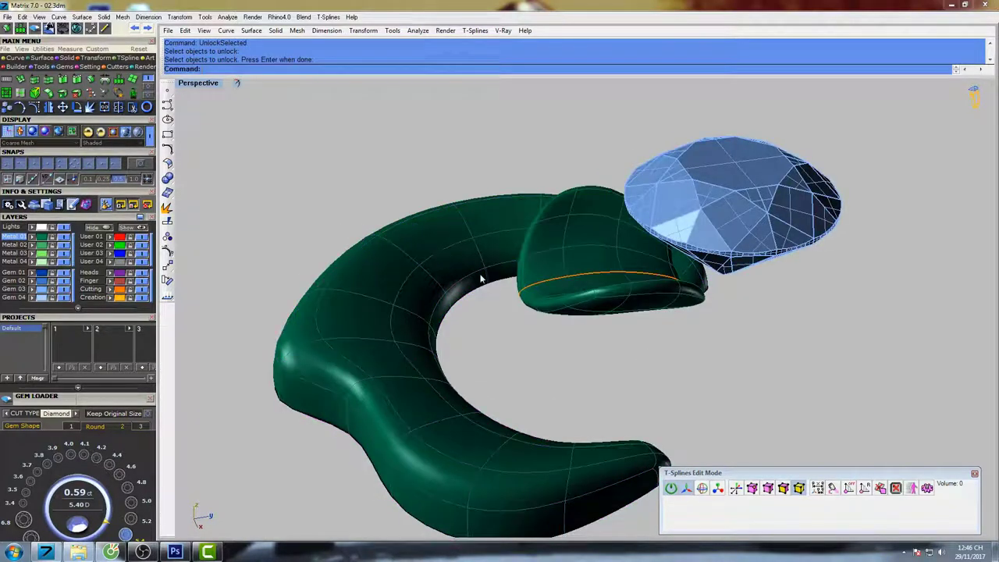
# Examine the unlocked crescent beside the inner petal and gem in Perspective and in a shaded Right view.
pyautogui.moveTo(505, 301); pyautogui.dragTo(651, 221, button='right')
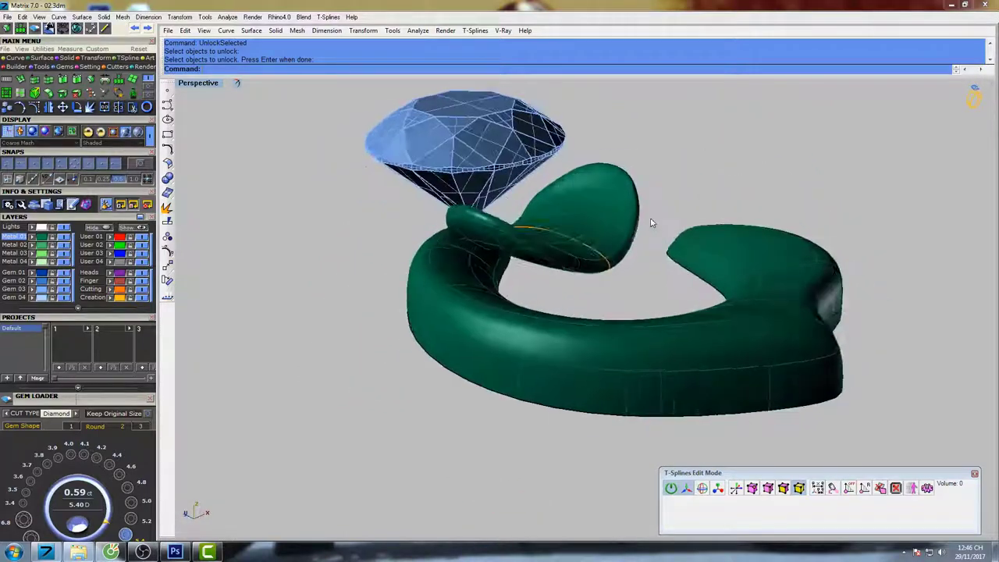
pyautogui.hotkey('ctrl', 'F3')
pyautogui.scroll(-8, 571, 283)
pyautogui.moveTo(617, 273); pyautogui.dragTo(576, 270, button='right')
pyautogui.scroll(-6, 591, 269)
pyautogui.write('s')
pyautogui.press('Return')
pyautogui.press('Escape')
pyautogui.scroll(3, 606, 305)
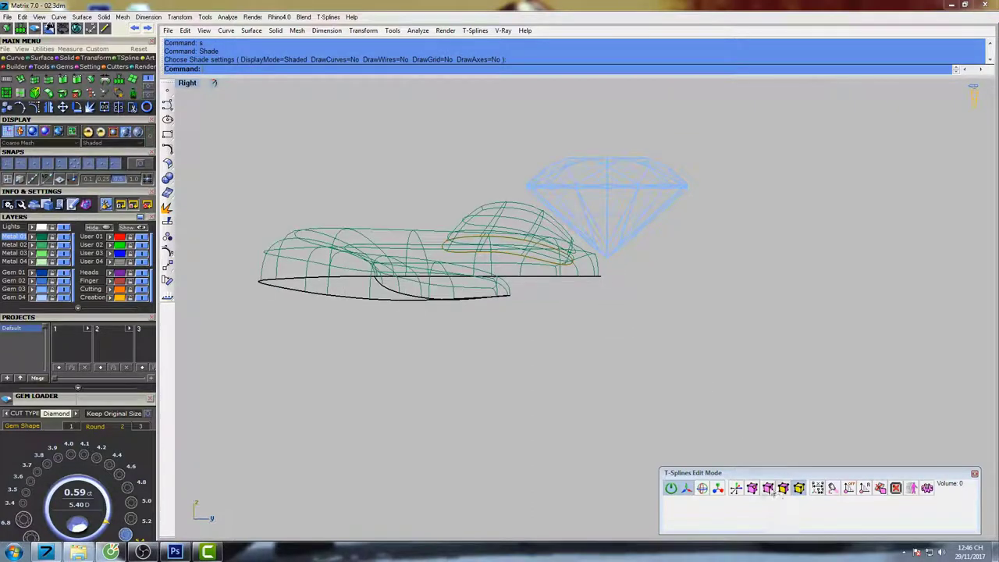
# Select the crescent's open bottom edge loop and move it slightly down along Z, checking the result in a shaded preview.
pyautogui.doubleClick(572, 277)
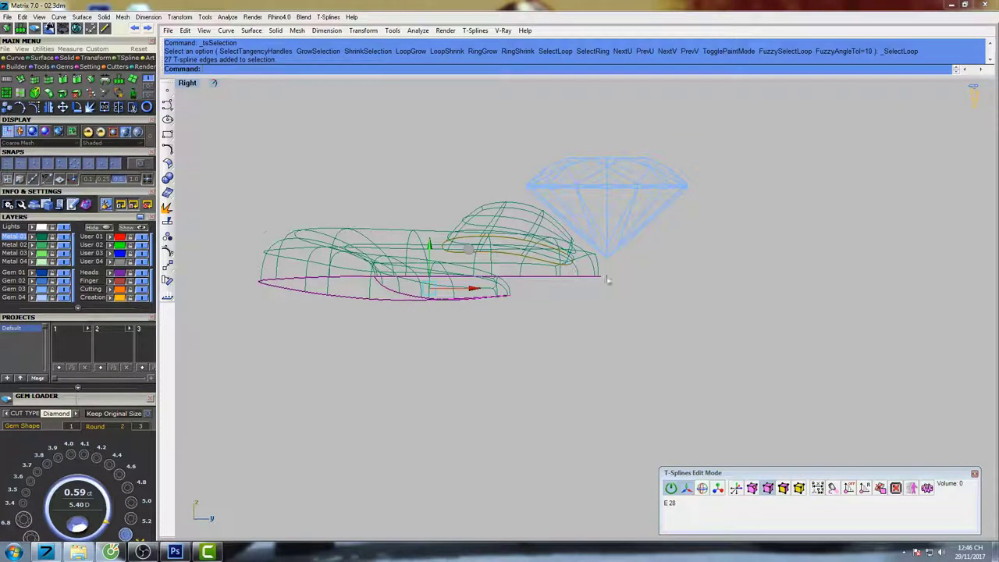
pyautogui.moveTo(606, 276)
pyautogui.mouseDown(button='right')
pyautogui.moveTo(581, 269)
pyautogui.moveTo(641, 196)
pyautogui.moveTo(569, 183)
pyautogui.moveTo(594, 188)
pyautogui.moveTo(589, 248)
pyautogui.mouseUp(button='right')
pyautogui.hotkey('ctrl', 'F4')
pyautogui.moveTo(584, 300); pyautogui.dragTo(582, 278)
pyautogui.scroll(-6, 593, 251)
pyautogui.moveTo(591, 223)
pyautogui.mouseDown(button='right')
pyautogui.moveTo(620, 366)
pyautogui.moveTo(586, 298)
pyautogui.moveTo(598, 324)
pyautogui.moveTo(546, 315)
pyautogui.moveTo(530, 350)
pyautogui.moveTo(546, 351)
pyautogui.moveTo(512, 294)
pyautogui.moveTo(575, 243)
pyautogui.moveTo(566, 210)
pyautogui.moveTo(555, 214)
pyautogui.moveTo(577, 271)
pyautogui.moveTo(568, 270)
pyautogui.mouseUp(button='right')
pyautogui.write('s')
pyautogui.press('Return')
pyautogui.scroll(6, 528, 313)
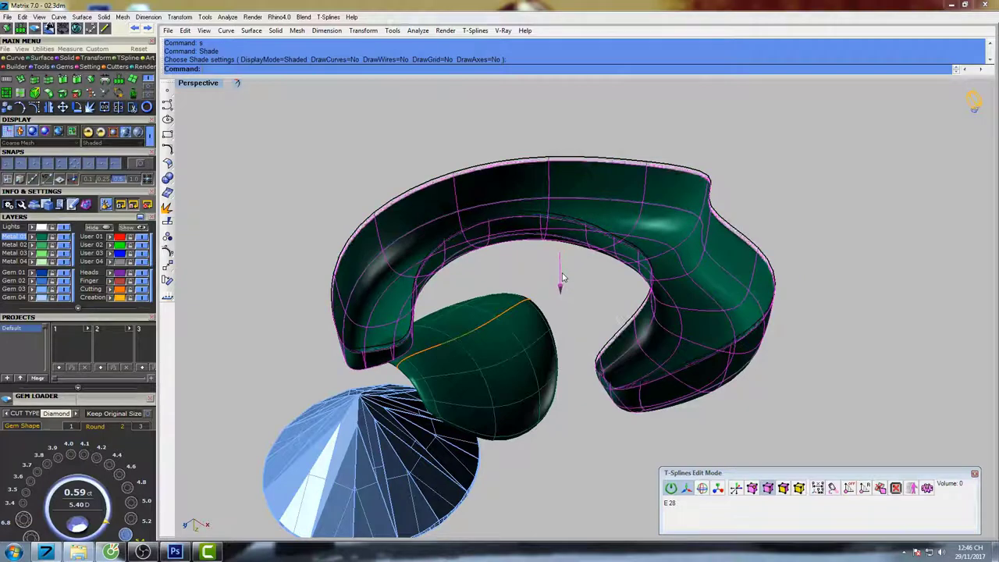
pyautogui.moveTo(564, 279); pyautogui.dragTo(563, 283)
pyautogui.moveTo(620, 203); pyautogui.dragTo(626, 223, button='right')
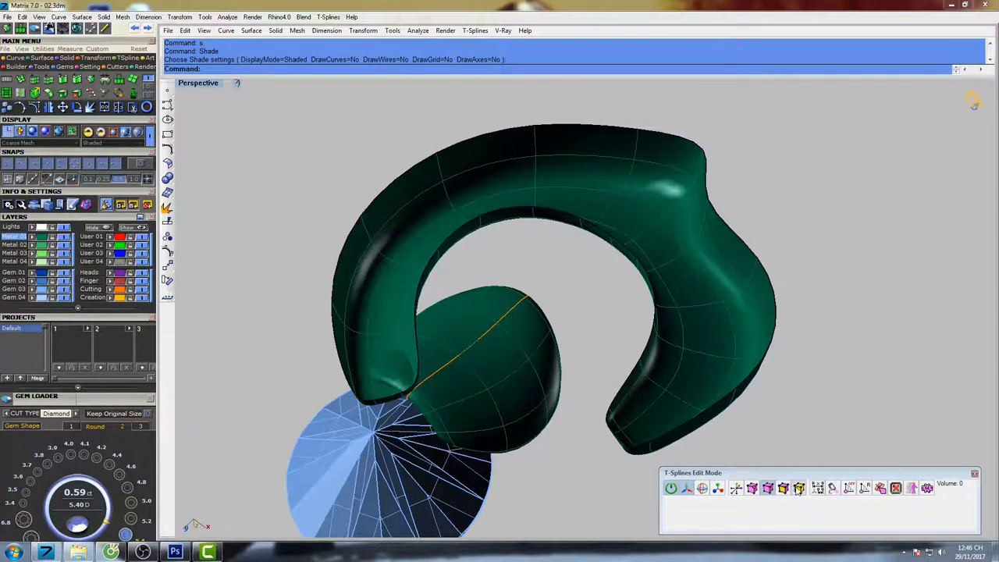
# Thicken the whole crescent petal by 0.55 with per-vertex-normal direction and no creased edges, and check its underside.
pyautogui.click(798, 490)
pyautogui.keyDown('shift'); pyautogui.moveTo(788, 453); pyautogui.dragTo(752, 450, button='right'); pyautogui.keyUp('shift')
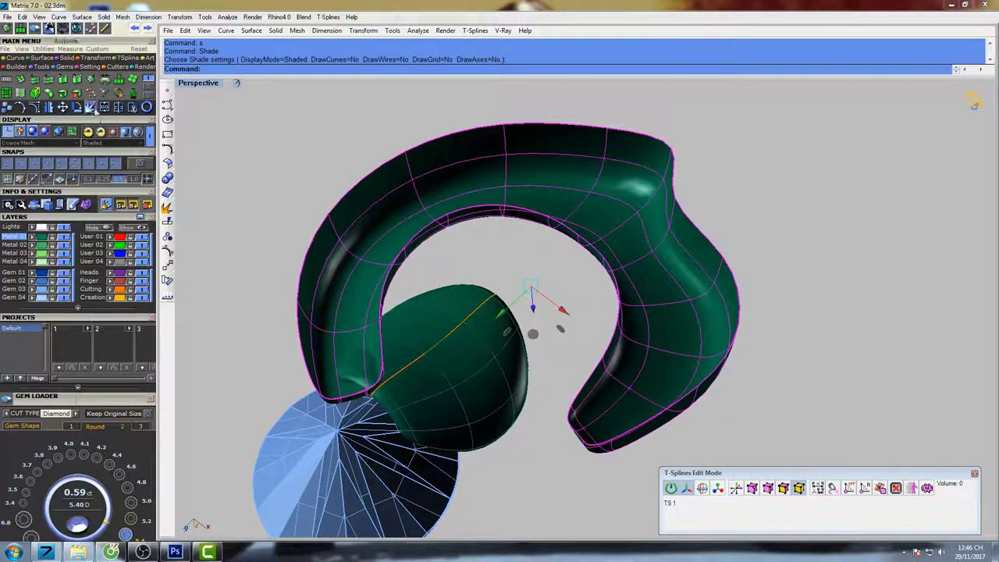
pyautogui.click(91, 81)
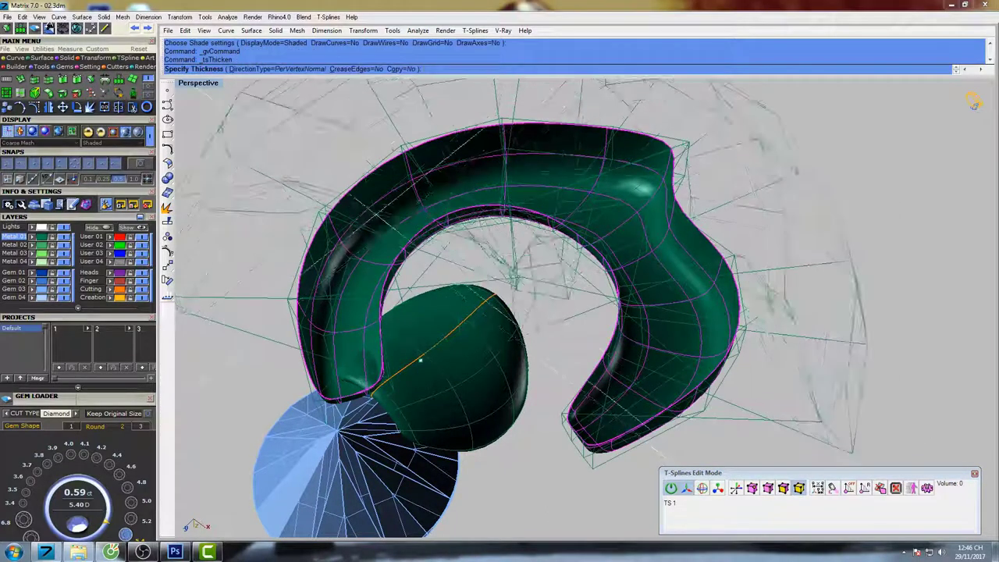
pyautogui.scroll(-8, 519, 303)
pyautogui.moveTo(545, 272); pyautogui.dragTo(546, 391, button='right')
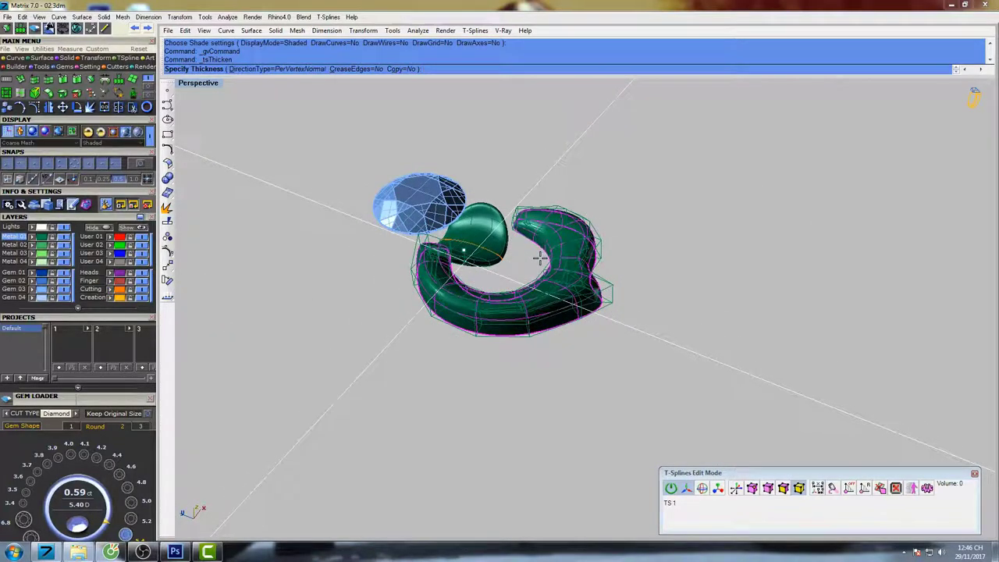
pyautogui.press('Return')
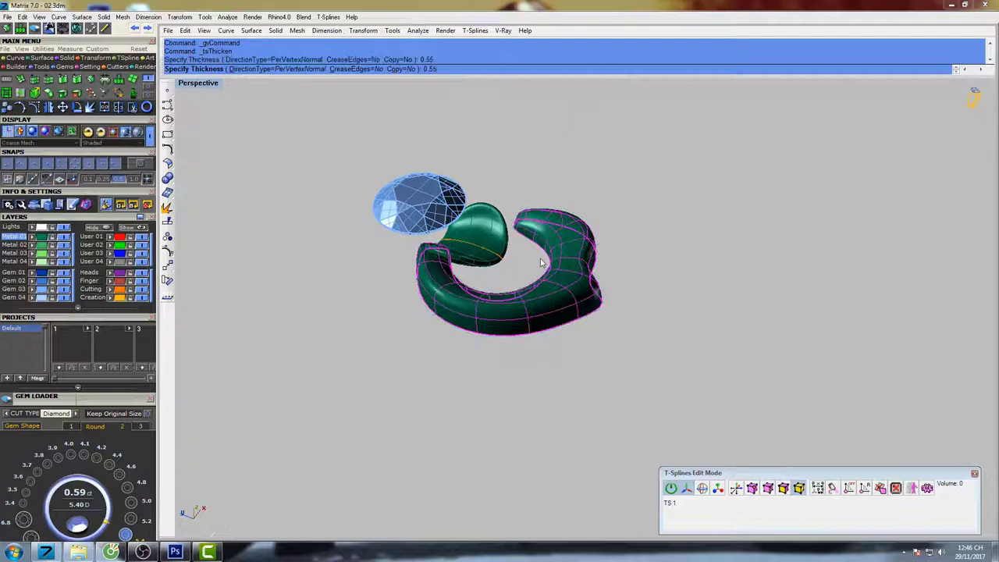
pyautogui.press('Escape')
pyautogui.moveTo(544, 375); pyautogui.dragTo(531, 193, button='right')
pyautogui.scroll(8, 531, 303)
pyautogui.moveTo(530, 303)
pyautogui.mouseDown(button='right')
pyautogui.moveTo(539, 264)
pyautogui.moveTo(544, 292)
pyautogui.mouseUp(button='right')
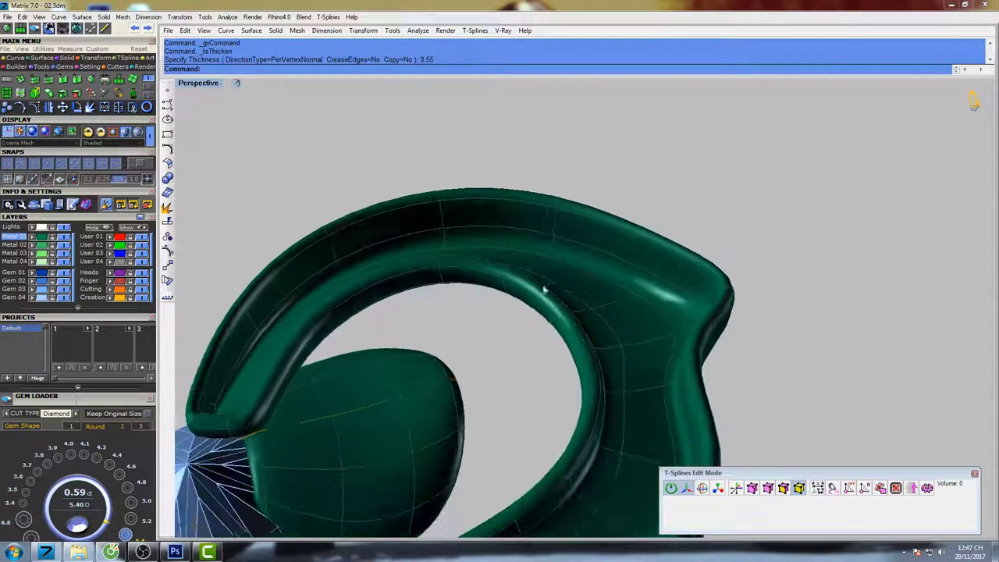
# Insert simple edge loops close to the outer and inner edges of the thickened crescent's bottom rim.
pyautogui.click(768, 489)
pyautogui.moveTo(482, 295); pyautogui.dragTo(548, 258, button='right')
pyautogui.doubleClick(478, 311)
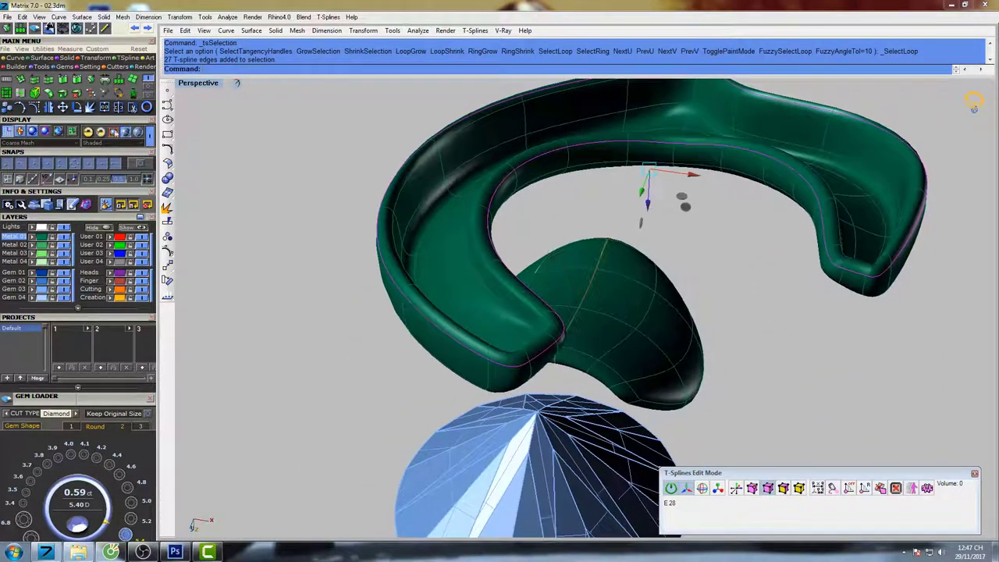
pyautogui.click(34, 81)
pyautogui.moveTo(352, 227); pyautogui.dragTo(427, 336, button='right')
pyautogui.scroll(8, 426, 336)
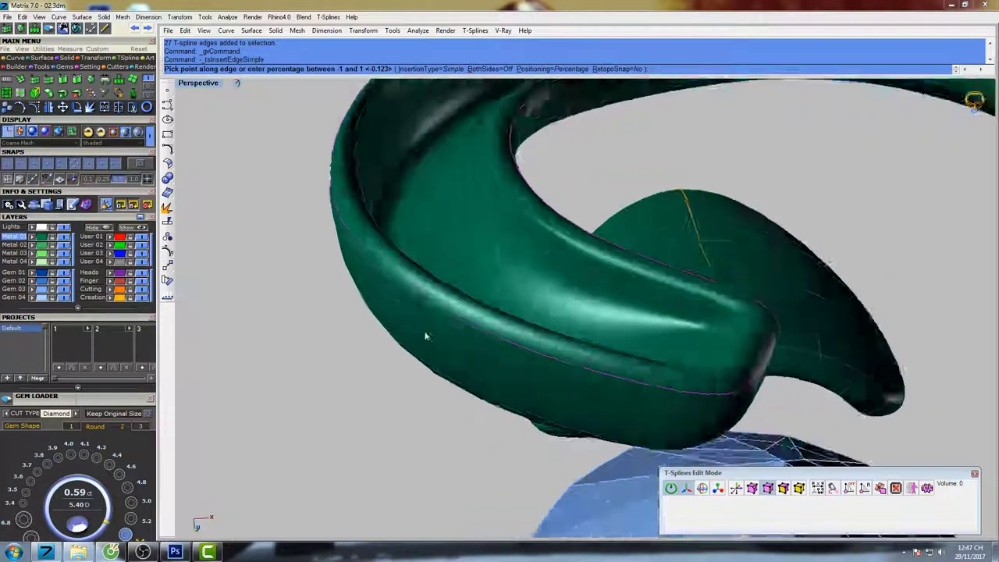
pyautogui.click(478, 316)
pyautogui.moveTo(476, 314); pyautogui.dragTo(328, 174, button='right')
pyautogui.doubleClick(310, 218)
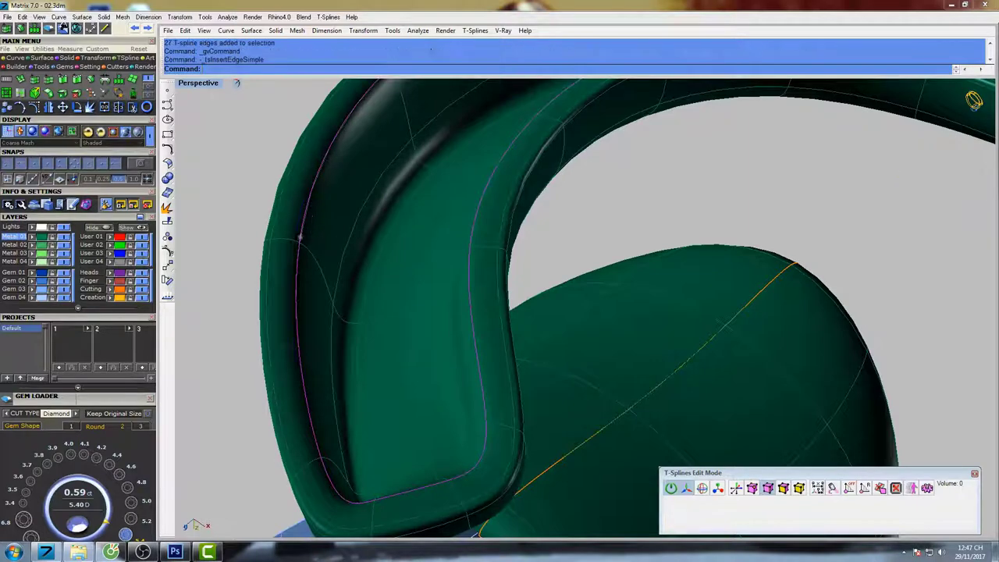
pyautogui.click(293, 242)
# Examine the crescent, inner petal and gem together in shaded Perspective and Top views.
pyautogui.moveTo(364, 214); pyautogui.dragTo(581, 276, button='right')
pyautogui.scroll(-5, 463, 210)
pyautogui.write('s')
pyautogui.press('Return')
pyautogui.hotkey('ctrl', 'F1')
pyautogui.scroll(-5, 541, 266)
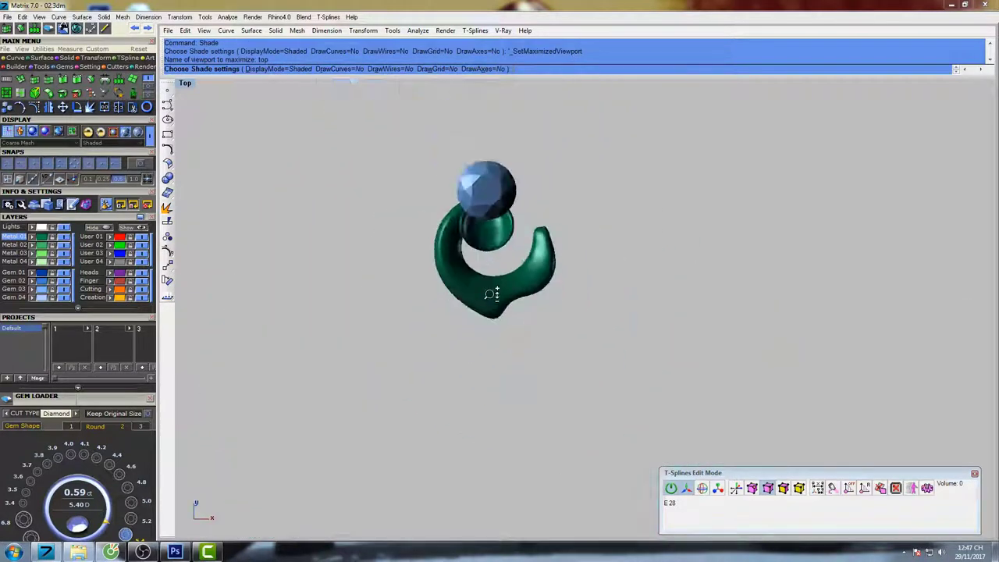
pyautogui.click(500, 266)
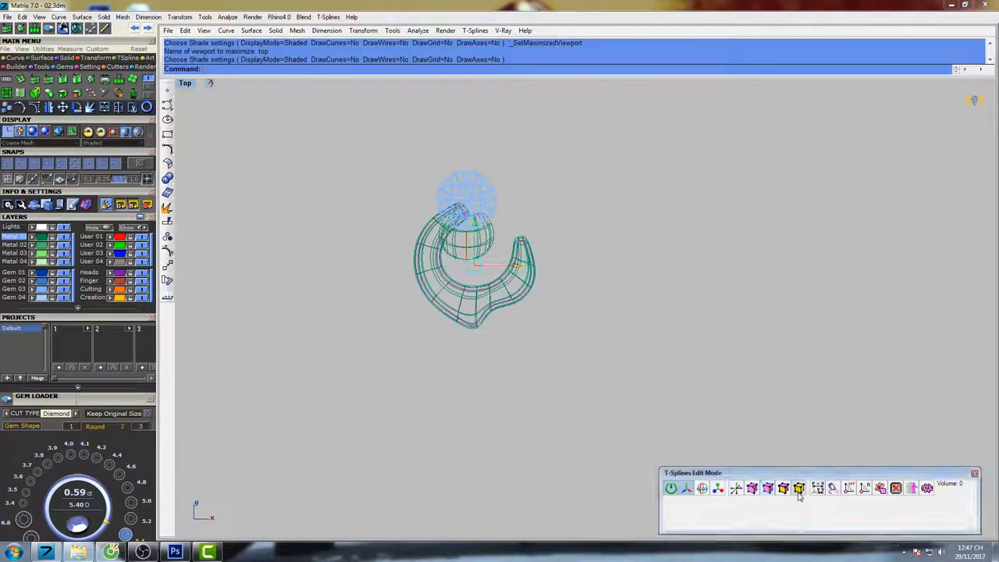
# Polar-array the crescent and inner petal in the Top view around the gem's centre at 0, with 4 items.
pyautogui.scroll(3, 616, 256)
pyautogui.click(389, 255)
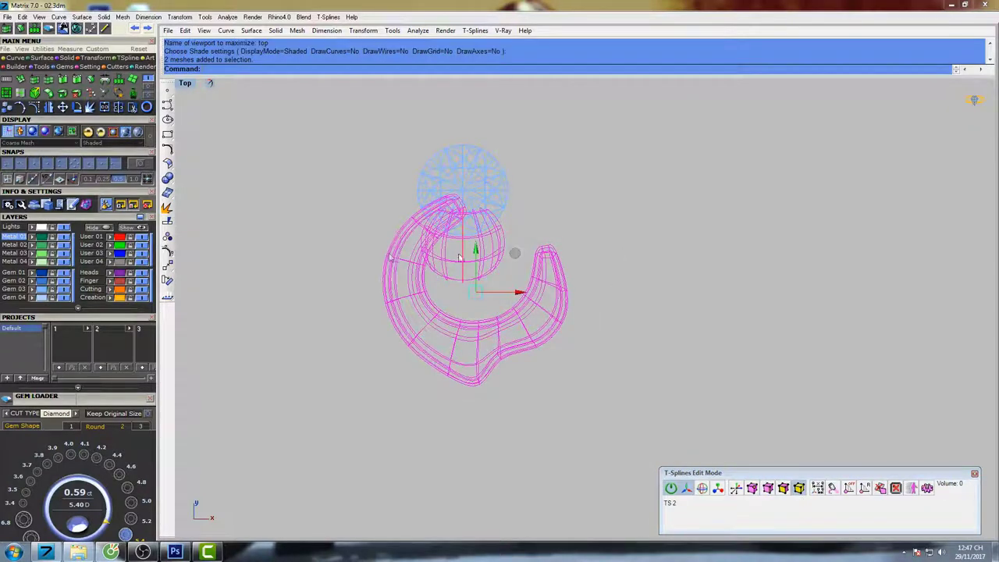
pyautogui.moveTo(479, 223); pyautogui.dragTo(466, 260, button='right')
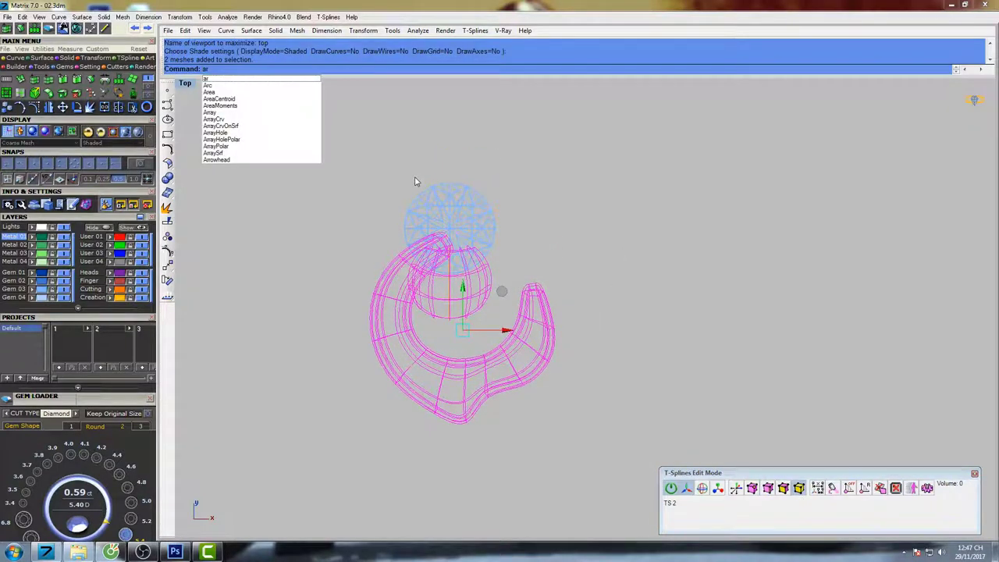
pyautogui.click(230, 147)
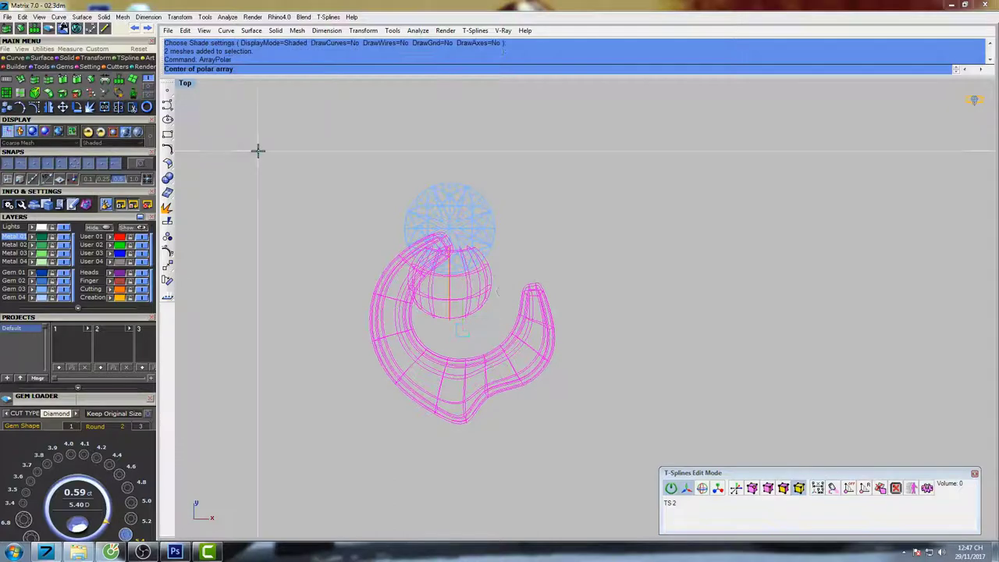
pyautogui.moveTo(552, 219); pyautogui.dragTo(553, 257, button='right')
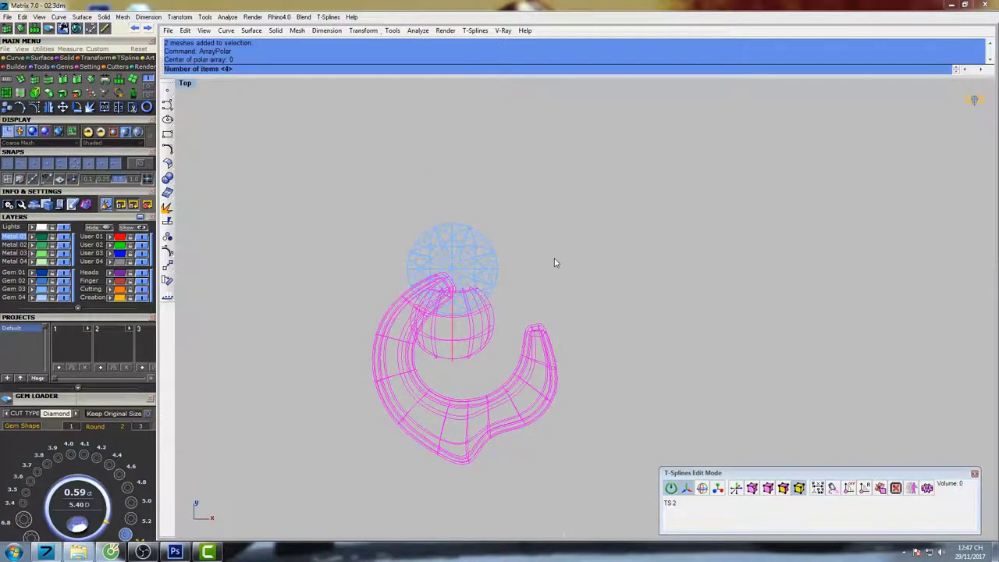
pyautogui.press('Return')
pyautogui.press('Return')
# Examine the complete four-petal flower around the gem in shaded Top and Perspective previews.
pyautogui.moveTo(612, 166)
pyautogui.mouseDown(button='right')
pyautogui.moveTo(596, 181)
pyautogui.moveTo(625, 171)
pyautogui.moveTo(575, 283)
pyautogui.moveTo(489, 179)
pyautogui.moveTo(495, 138)
pyautogui.moveTo(546, 232)
pyautogui.moveTo(515, 232)
pyautogui.moveTo(580, 221)
pyautogui.moveTo(550, 93)
pyautogui.moveTo(529, 195)
pyautogui.moveTo(528, 149)
pyautogui.moveTo(502, 207)
pyautogui.moveTo(522, 289)
pyautogui.moveTo(537, 257)
pyautogui.moveTo(522, 223)
pyautogui.moveTo(549, 192)
pyautogui.mouseUp(button='right')
pyautogui.write('s')
pyautogui.press('Return')
pyautogui.scroll(-5, 625, 171)
pyautogui.hotkey('ctrl', 'F4')
pyautogui.scroll(5, 519, 240)
pyautogui.moveTo(541, 142); pyautogui.dragTo(536, 118, button='right')
pyautogui.rightClick(536, 188)
pyautogui.scroll(6, 483, 253)
pyautogui.moveTo(484, 257); pyautogui.dragTo(547, 305, button='right')
# Inspect where the original crescent overlaps the neighbouring petal's tip in the Top, Perspective and Right views.
pyautogui.hotkey('ctrl', 'F1')
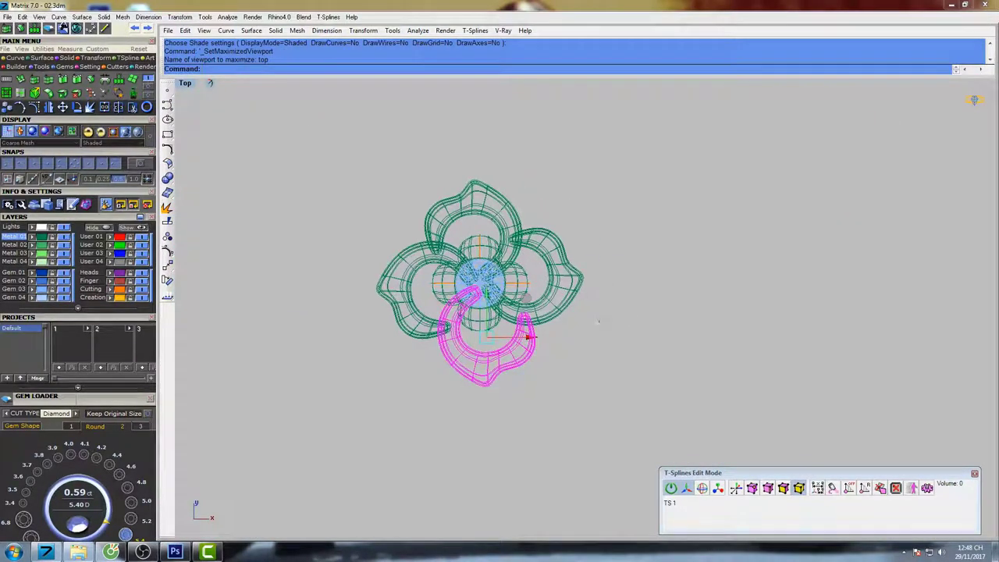
pyautogui.hotkey('ctrl', 'F3')
pyautogui.moveTo(539, 258)
pyautogui.mouseDown(button='right')
pyautogui.moveTo(547, 242)
pyautogui.moveTo(511, 349)
pyautogui.moveTo(527, 165)
pyautogui.moveTo(548, 304)
pyautogui.moveTo(540, 173)
pyautogui.mouseUp(button='right')
pyautogui.scroll(6, 547, 277)
pyautogui.scroll(-6, 547, 276)
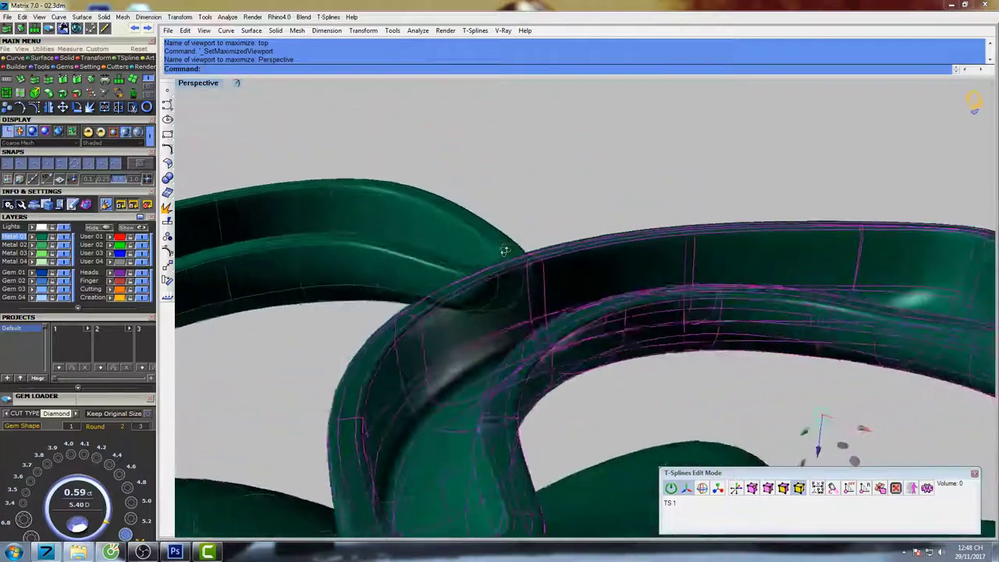
pyautogui.moveTo(579, 255)
pyautogui.keyDown('shift'); pyautogui.mouseDown(button='right')
pyautogui.moveTo(528, 231)
pyautogui.moveTo(537, 219)
pyautogui.moveTo(580, 267)
pyautogui.mouseUp(button='right'); pyautogui.keyUp('shift')
pyautogui.hotkey('ctrl', 'F3')
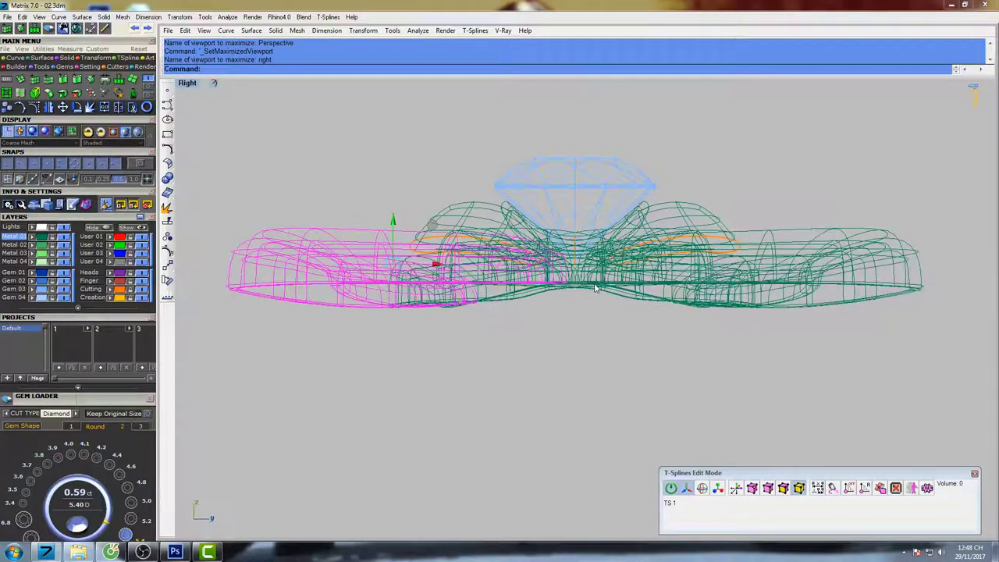
# Lock everything except the original crescent by inverting the selection, and show that crescent's vertices for editing from below.
pyautogui.hotkey('ctrl', 'F4')
pyautogui.moveTo(590, 287)
pyautogui.mouseDown(button='right')
pyautogui.moveTo(553, 257)
pyautogui.moveTo(569, 244)
pyautogui.moveTo(553, 218)
pyautogui.moveTo(634, 214)
pyautogui.mouseUp(button='right')
pyautogui.write('i')
pyautogui.press('space')
pyautogui.write('k')
pyautogui.press('space')
pyautogui.click(586, 185)
pyautogui.click(752, 489)
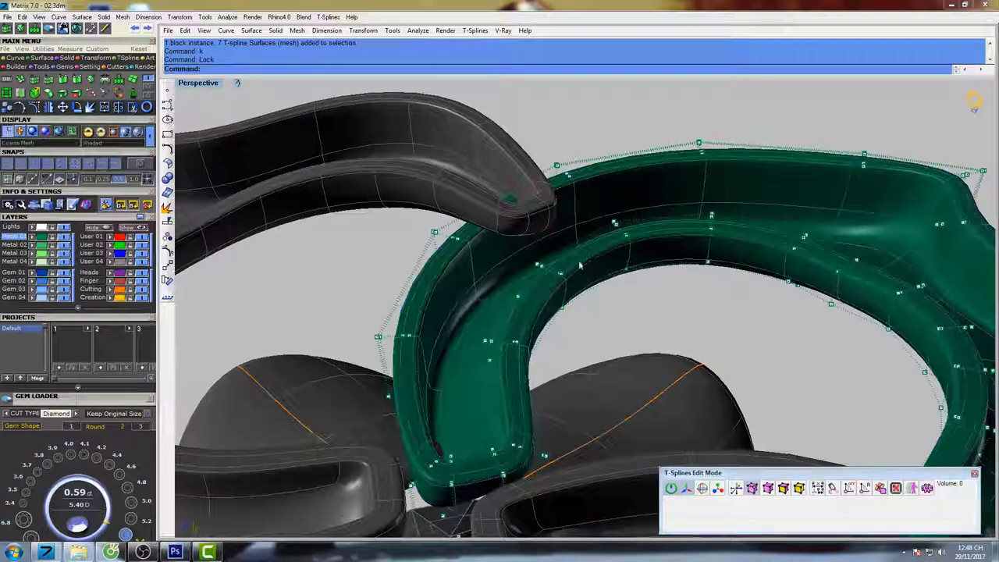
# Select the eight bottom-rim vertices on both sides of the neighbouring petal's tip and lower them along Z.
pyautogui.moveTo(602, 293); pyautogui.dragTo(567, 258, button='right')
pyautogui.scroll(5, 546, 236)
pyautogui.moveTo(595, 146); pyautogui.dragTo(595, 146)
pyautogui.moveTo(595, 146); pyautogui.dragTo(317, 212, button='right')
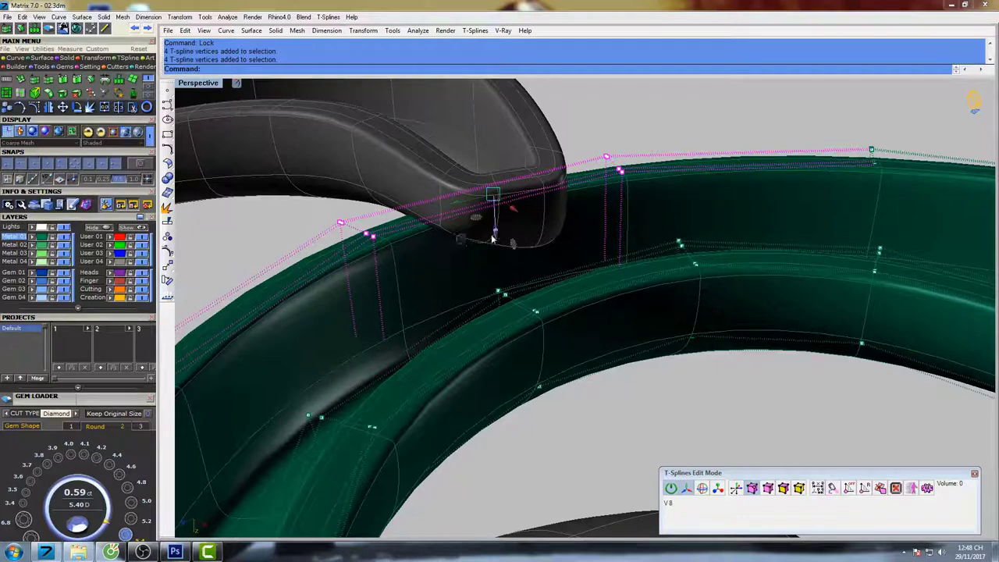
pyautogui.moveTo(494, 238); pyautogui.dragTo(490, 164)
pyautogui.moveTo(510, 183); pyautogui.dragTo(518, 236, button='right')
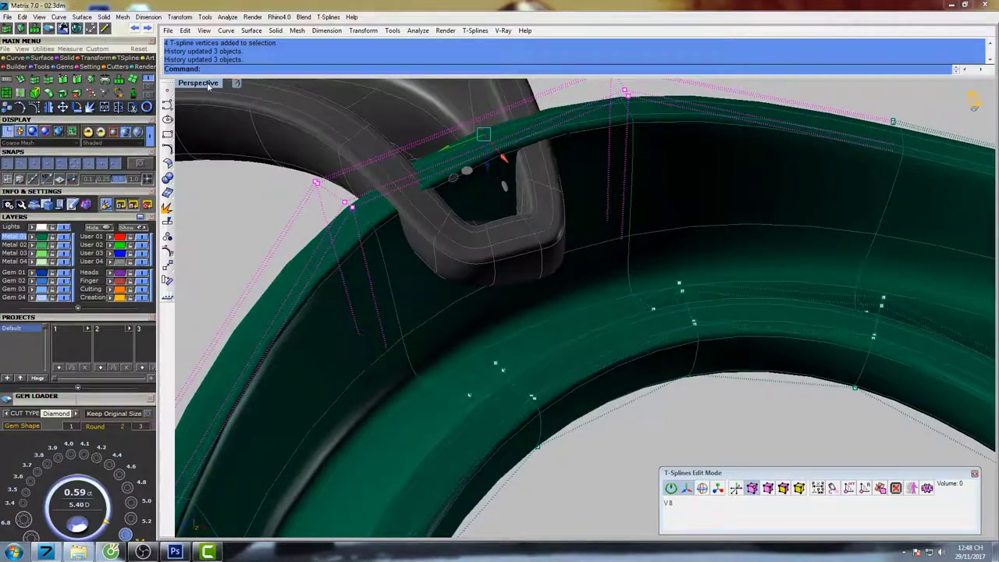
# Examine the lowered bottom rim against the other petals in the Front and Right views, including a shaded preview.
pyautogui.doubleClick(205, 84)
pyautogui.moveTo(753, 406); pyautogui.dragTo(742, 383, button='right')
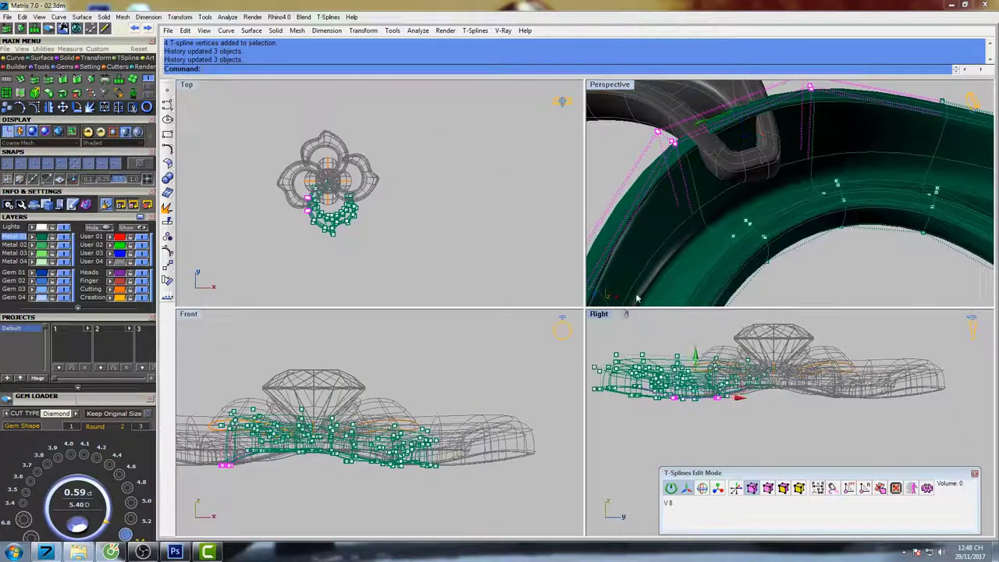
pyautogui.moveTo(324, 437); pyautogui.dragTo(423, 405, button='right')
pyautogui.scroll(2, 365, 426)
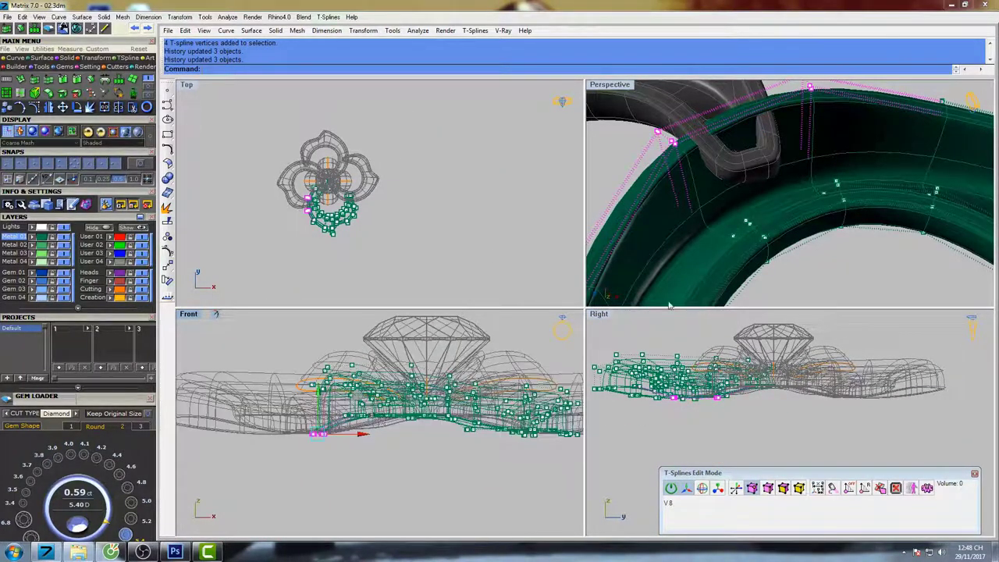
pyautogui.doubleClick(600, 317)
pyautogui.scroll(8, 345, 274)
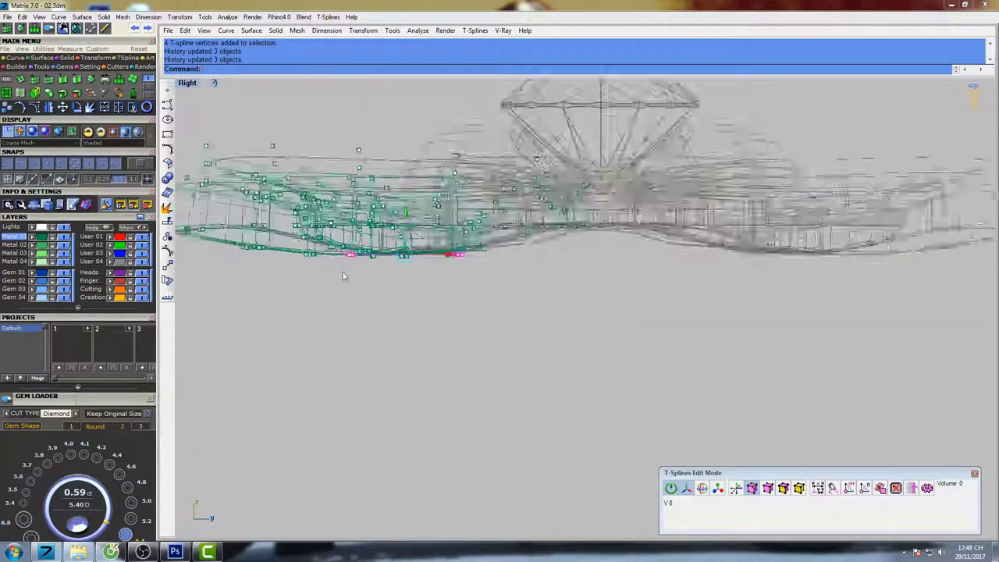
pyautogui.moveTo(355, 266); pyautogui.dragTo(503, 318, button='right')
pyautogui.moveTo(744, 296); pyautogui.dragTo(662, 298, button='right')
pyautogui.scroll(-4, 682, 297)
pyautogui.write('s')
pyautogui.press('Return')
pyautogui.scroll(-5, 583, 269)
pyautogui.moveTo(582, 268)
pyautogui.mouseDown(button='right')
pyautogui.moveTo(570, 271)
pyautogui.moveTo(566, 249)
pyautogui.moveTo(549, 241)
pyautogui.moveTo(622, 236)
pyautogui.moveTo(616, 205)
pyautogui.moveTo(628, 195)
pyautogui.mouseUp(button='right')
pyautogui.press('Escape')
# Adjust the bottom-rim vertices around the neighbouring tip in Perspective, raising the four beyond the tip slightly along Z.
pyautogui.press('F4')
pyautogui.scroll(-6, 549, 241)
pyautogui.scroll(2, 500, 228)
pyautogui.moveTo(503, 232); pyautogui.dragTo(489, 237)
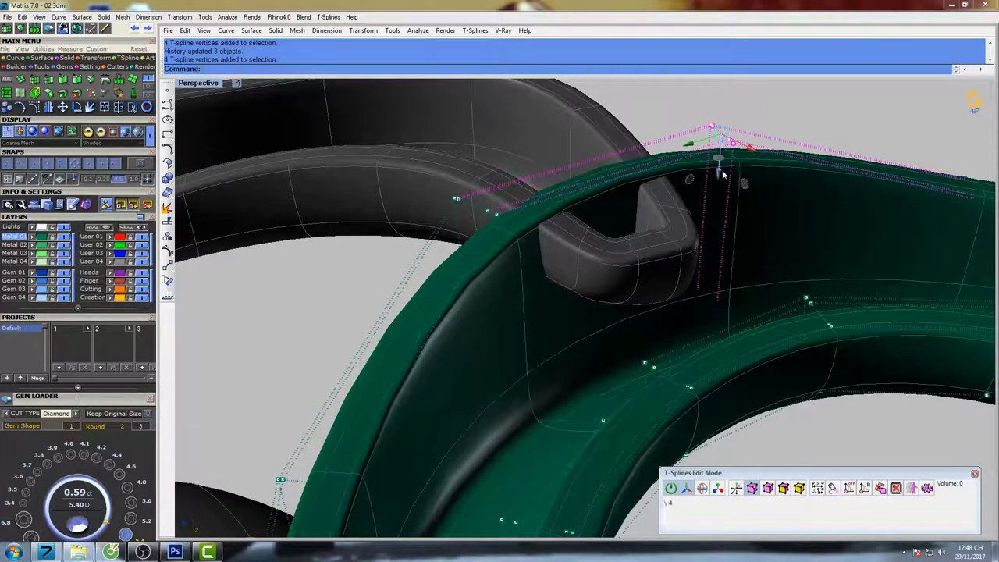
pyautogui.moveTo(722, 173); pyautogui.dragTo(724, 184)
pyautogui.scroll(-6, 725, 184)
pyautogui.keyDown('shift'); pyautogui.moveTo(725, 184); pyautogui.dragTo(412, 188, button='right'); pyautogui.keyUp('shift')
pyautogui.scroll(7, 500, 196)
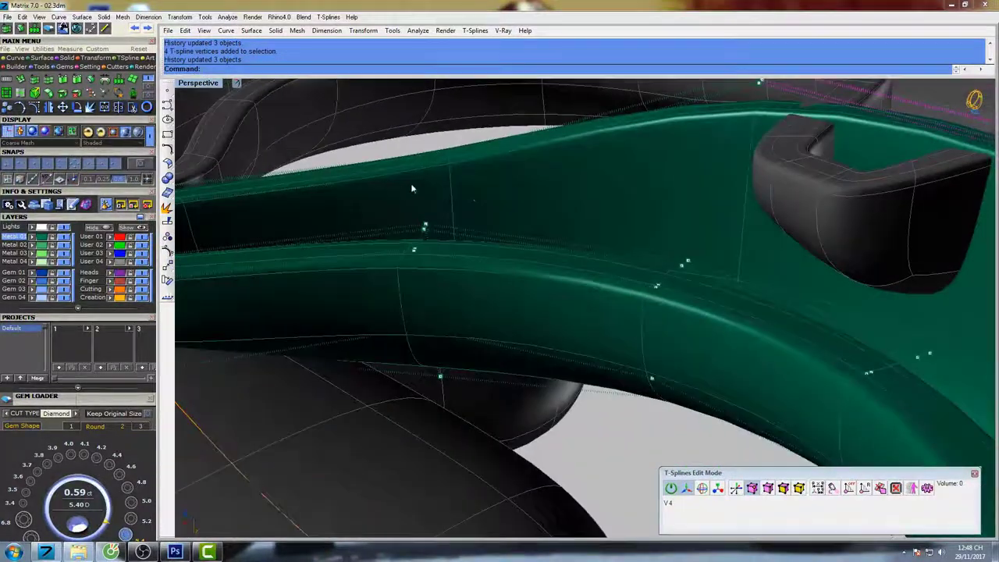
# Lower the outer-rim vertices nearer the gem-side end along Z and slightly raise those just before the neighbouring tip.
pyautogui.moveTo(457, 198); pyautogui.dragTo(455, 156)
pyautogui.scroll(-7, 455, 158)
pyautogui.scroll(6, 557, 170)
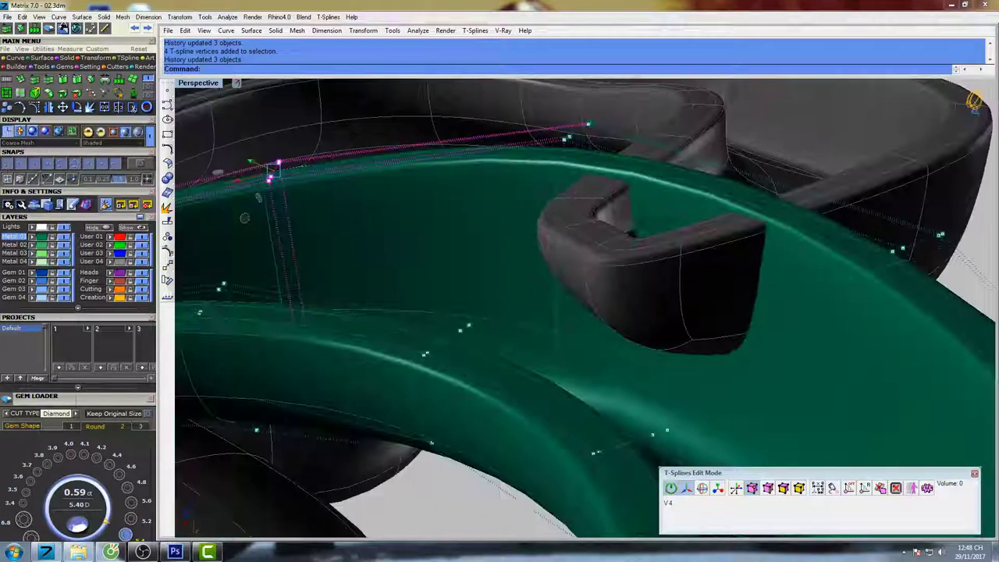
pyautogui.moveTo(575, 171); pyautogui.dragTo(576, 181)
pyautogui.scroll(-7, 656, 172)
pyautogui.scroll(7, 561, 177)
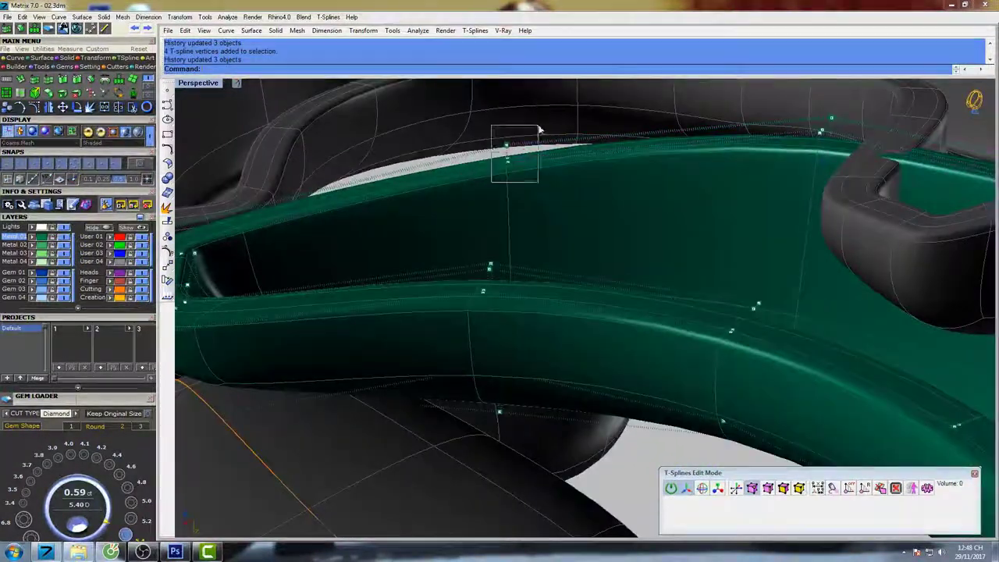
# Reselect the four outer-rim vertices between the neighbouring tip and the gem-side end and nudge them slightly down along Z.
pyautogui.click(513, 188)
pyautogui.moveTo(509, 188); pyautogui.dragTo(508, 184)
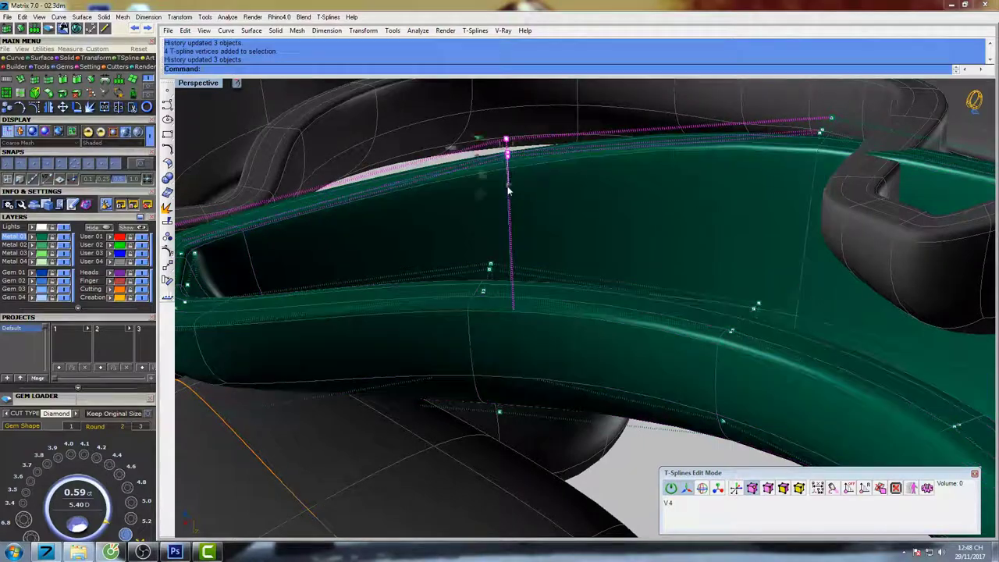
pyautogui.scroll(-6, 585, 162)
pyautogui.moveTo(585, 163); pyautogui.dragTo(614, 223, button='right')
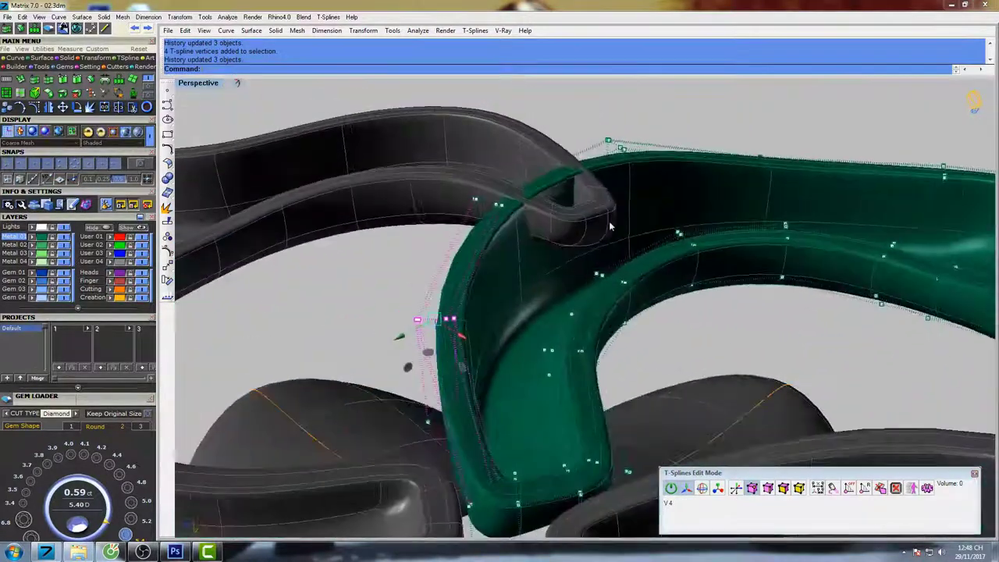
# Lower the outer-rim vertex groups between the neighbouring tip and the pointed lobe slightly along Z, readjusting the middle group last.
pyautogui.keyDown('shift'); pyautogui.moveTo(810, 189); pyautogui.dragTo(679, 203, button='right'); pyautogui.keyUp('shift')
pyautogui.scroll(4, 679, 203)
pyautogui.moveTo(561, 222); pyautogui.dragTo(614, 166)
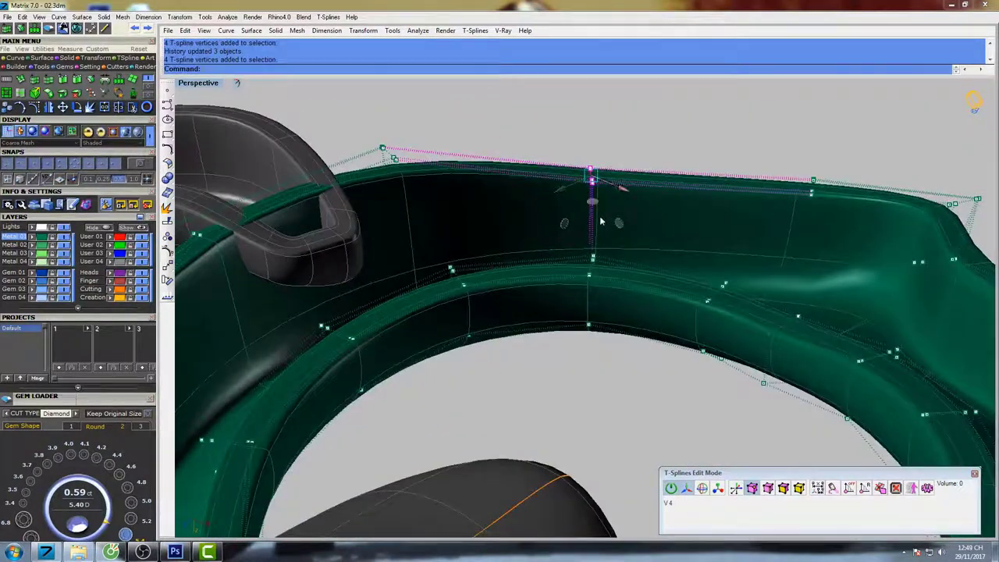
pyautogui.moveTo(591, 220); pyautogui.dragTo(589, 196)
pyautogui.keyDown('shift'); pyautogui.moveTo(769, 200); pyautogui.dragTo(661, 196, button='right'); pyautogui.keyUp('shift')
pyautogui.doubleClick(711, 227)
pyautogui.moveTo(708, 228); pyautogui.dragTo(705, 207)
pyautogui.doubleClick(507, 170)
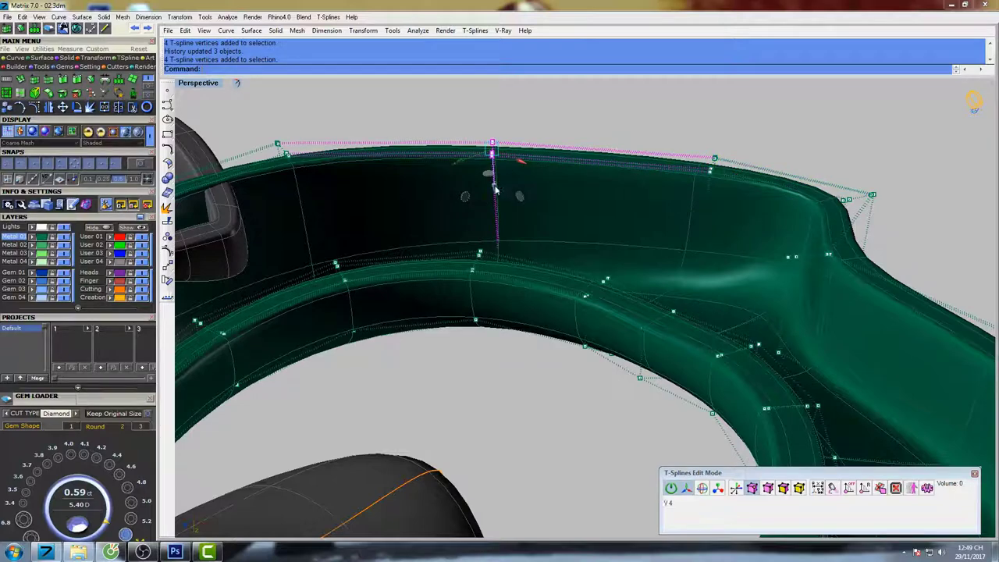
pyautogui.moveTo(496, 189); pyautogui.dragTo(496, 179)
pyautogui.keyDown('shift'); pyautogui.moveTo(258, 162); pyautogui.dragTo(475, 159, button='right'); pyautogui.keyUp('shift')
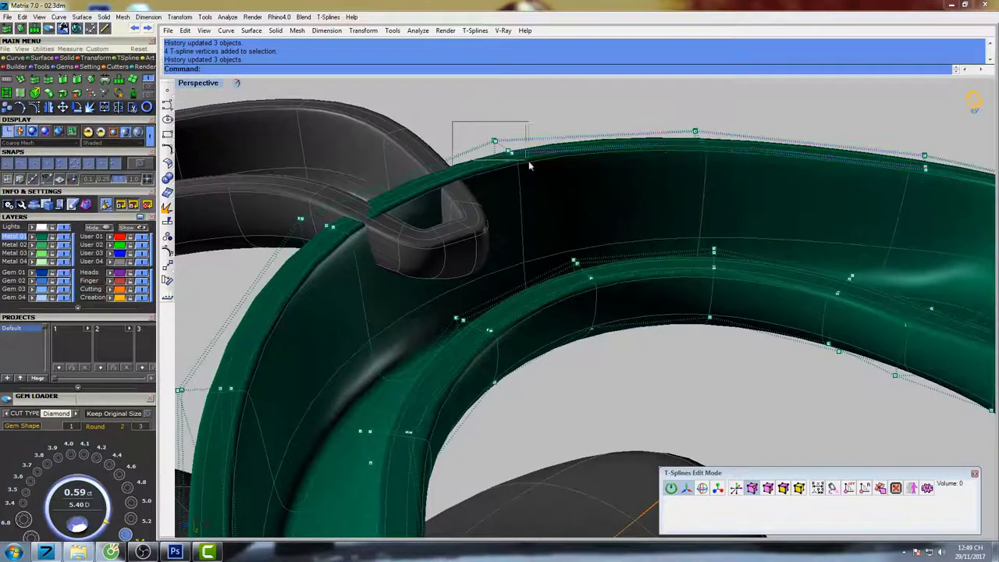
# Examine the reshaped rim near the neighbouring tip and the whole flower in a shaded Perspective preview.
pyautogui.moveTo(528, 165); pyautogui.dragTo(508, 184)
pyautogui.scroll(-5, 508, 185)
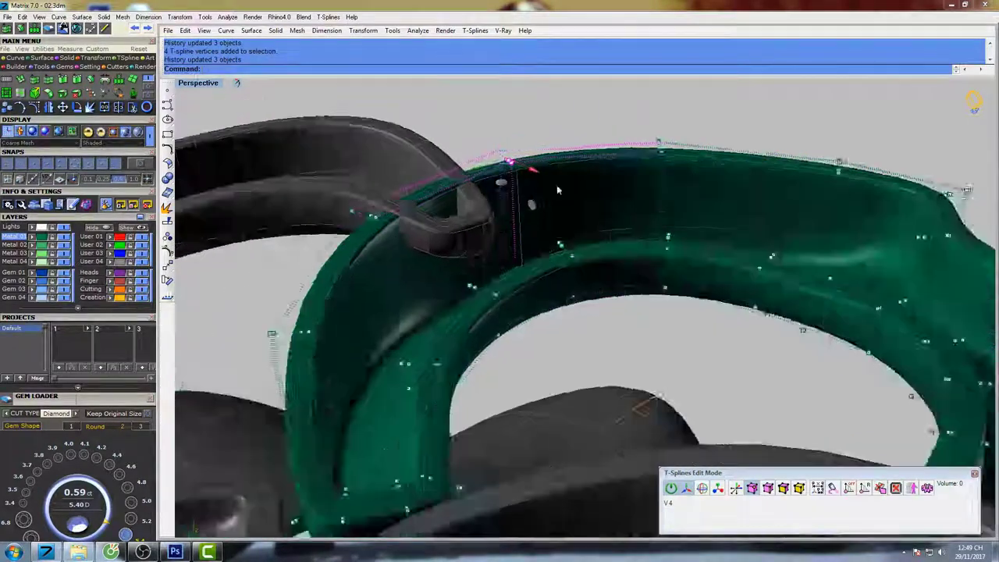
pyautogui.moveTo(508, 188); pyautogui.dragTo(679, 310, button='right')
pyautogui.write('s')
pyautogui.press('Return')
pyautogui.scroll(-1, 674, 175)
pyautogui.scroll(-2, 669, 230)
pyautogui.press('Escape')
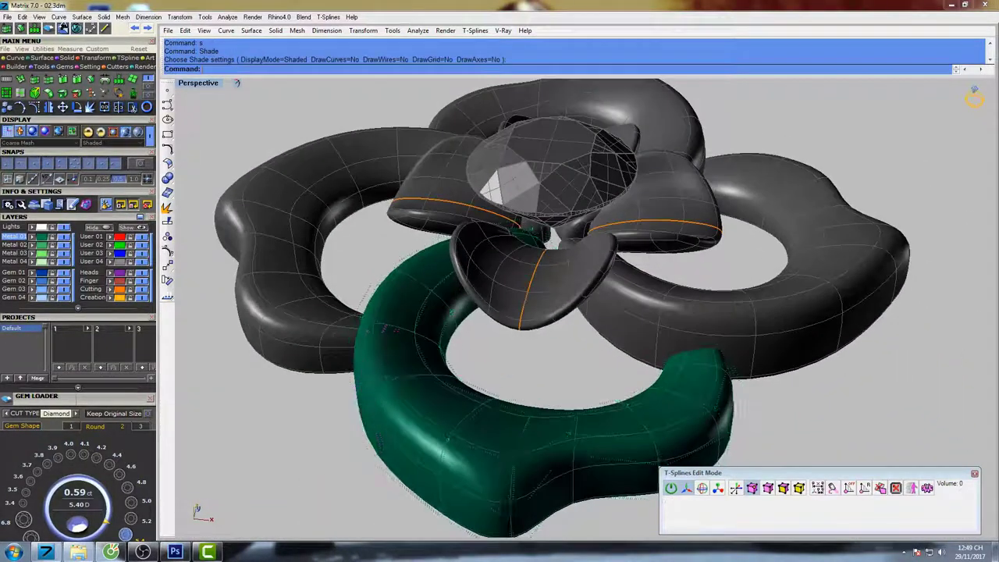
# Switch T-Splines editing from vertices to whole-object selection.
pyautogui.moveTo(525, 243); pyautogui.dragTo(639, 318, button='right')
pyautogui.click(799, 488)
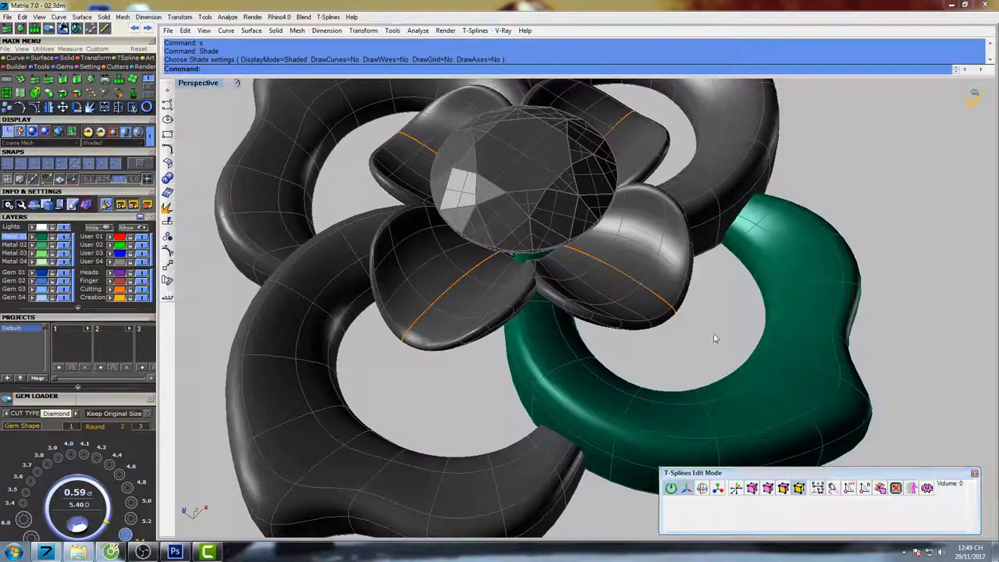
pyautogui.moveTo(713, 339); pyautogui.dragTo(683, 297, button='right')
# In Top view, draw a three-point interpolated curve across the green crescent's tip, following the neighbouring crescent's outer edge.
pyautogui.hotkey('ctrl', 'F1')
pyautogui.scroll(4, 569, 239)
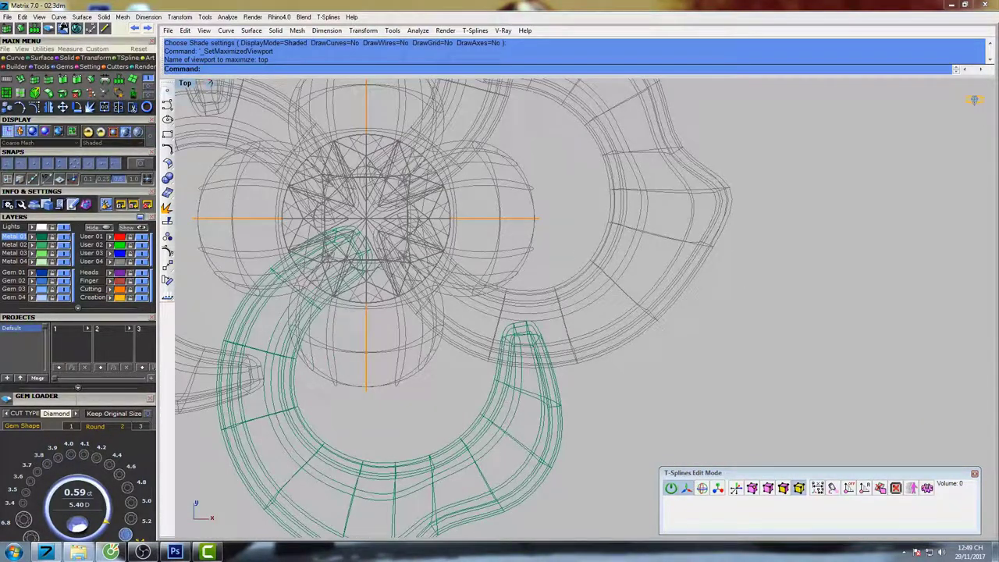
pyautogui.click(18, 58)
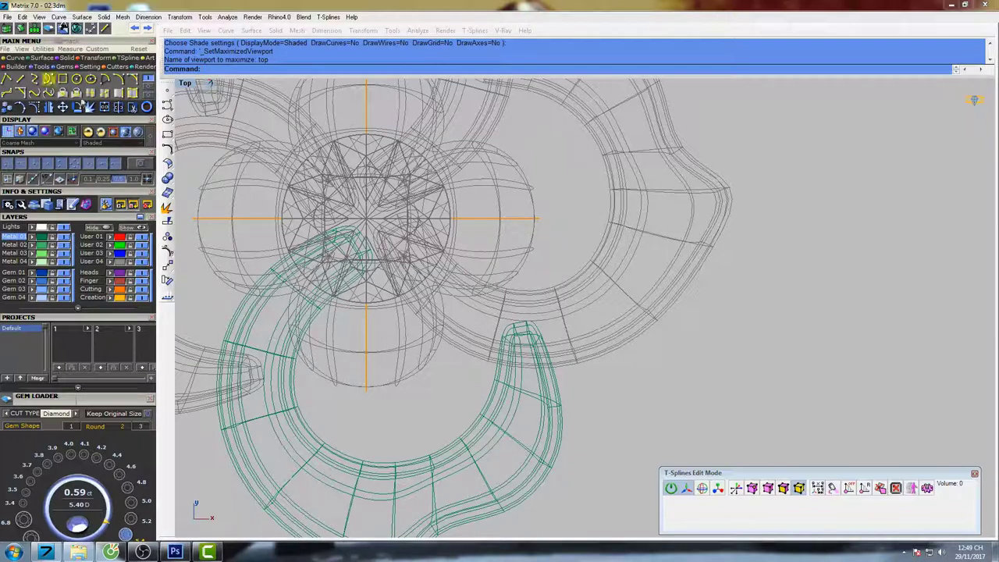
pyautogui.click(34, 81)
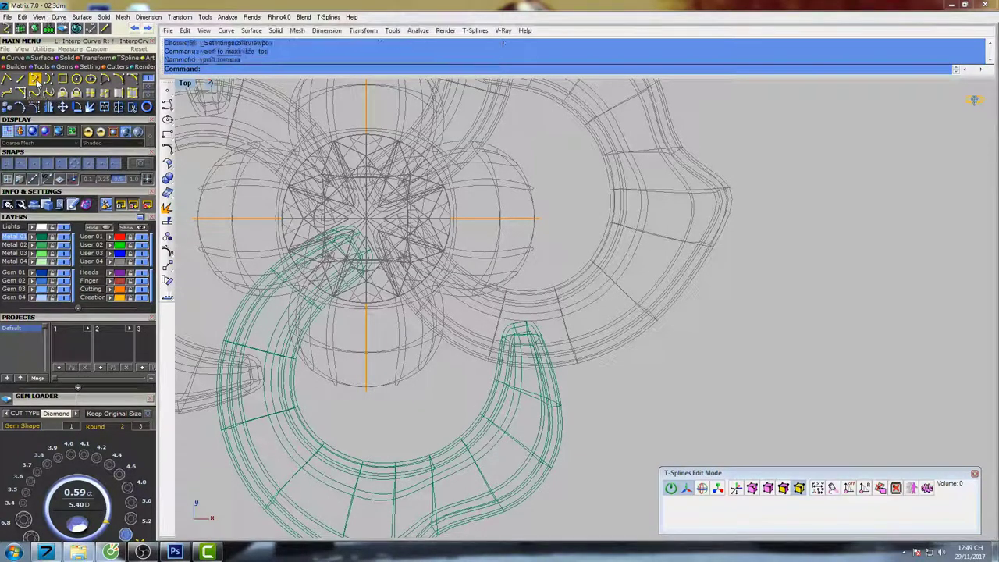
pyautogui.scroll(3, 573, 346)
pyautogui.scroll(2, 598, 332)
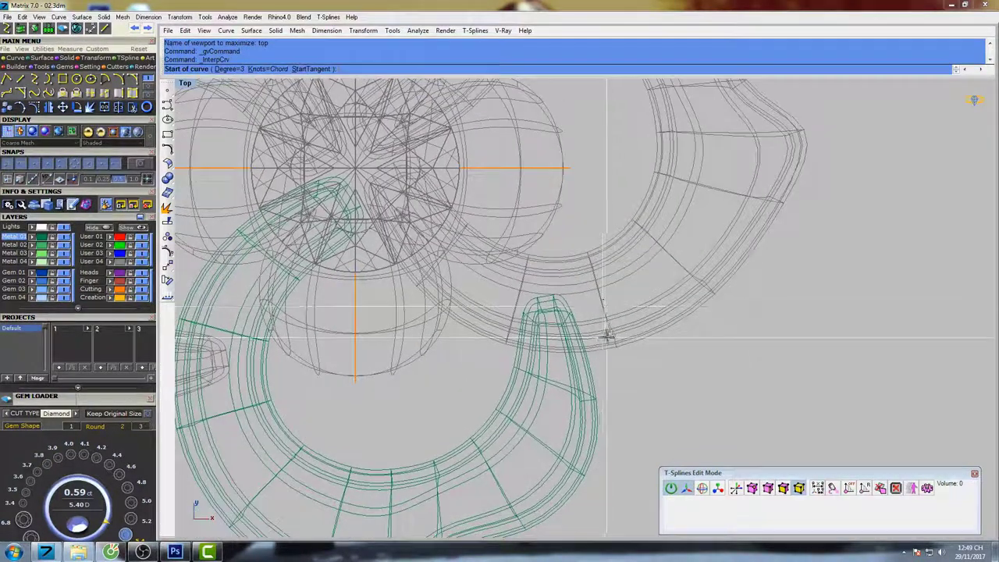
pyautogui.click(460, 316)
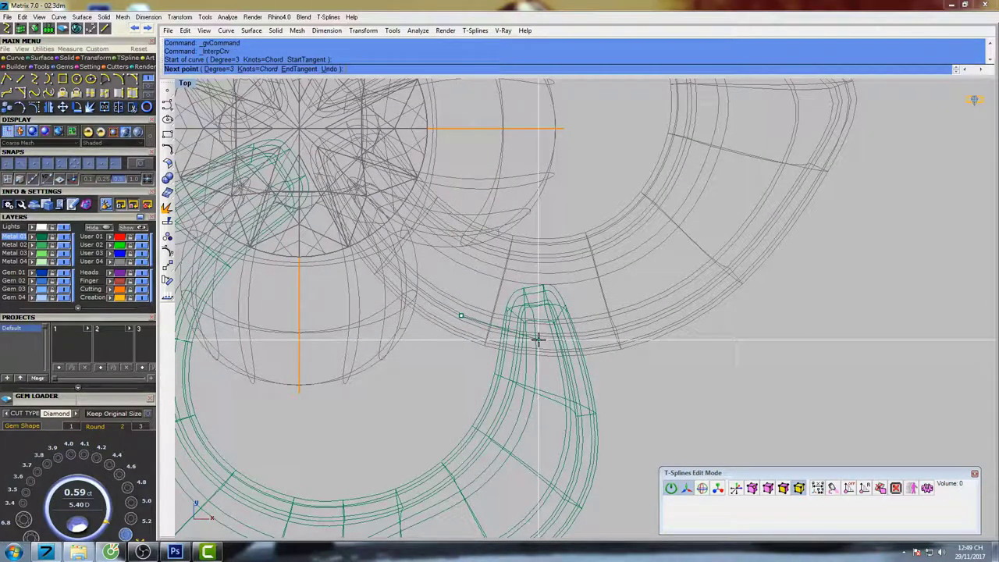
pyautogui.click(539, 338)
pyautogui.click(645, 322)
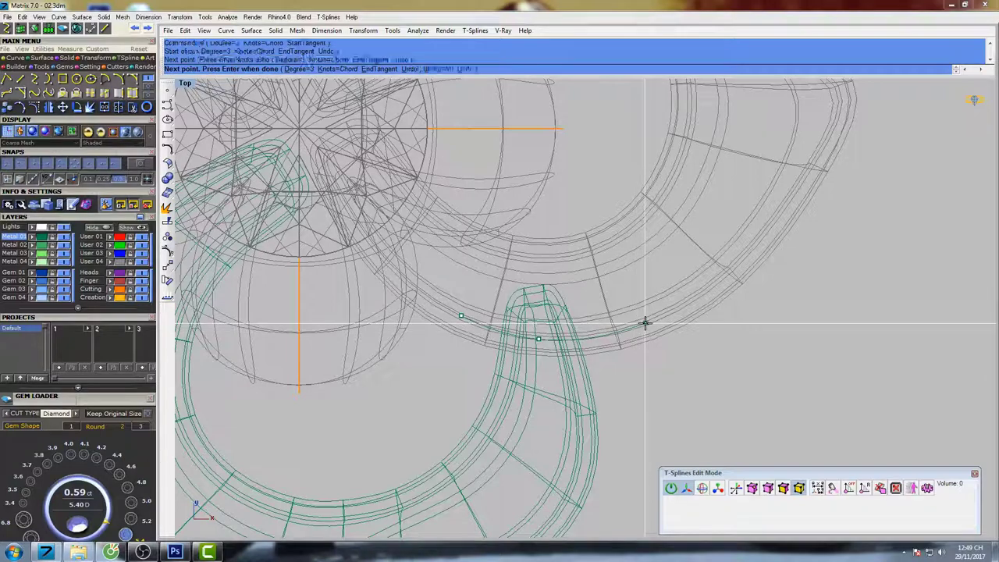
pyautogui.rightClick(644, 322)
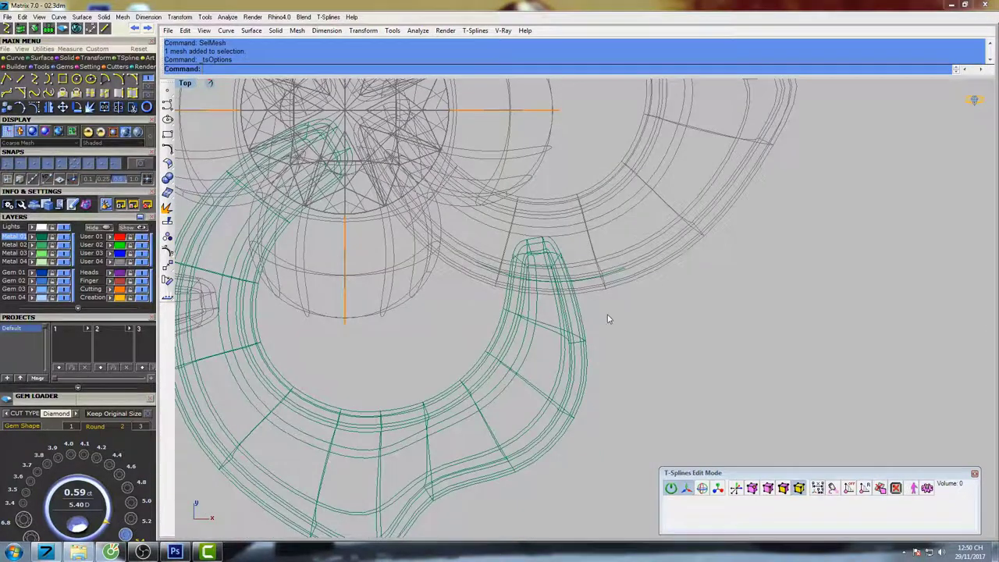
# WireCut the green crescent with the new curve, cutting through the whole object and removing the overlapping tip.
pyautogui.scroll(-1, 601, 314)
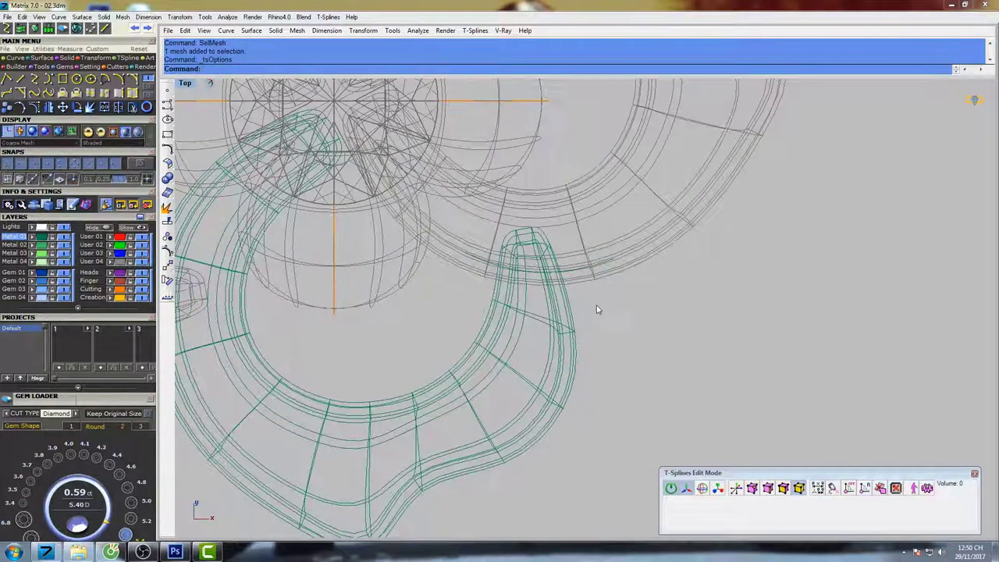
pyautogui.press('Return')
pyautogui.moveTo(597, 304); pyautogui.dragTo(630, 302, button='right')
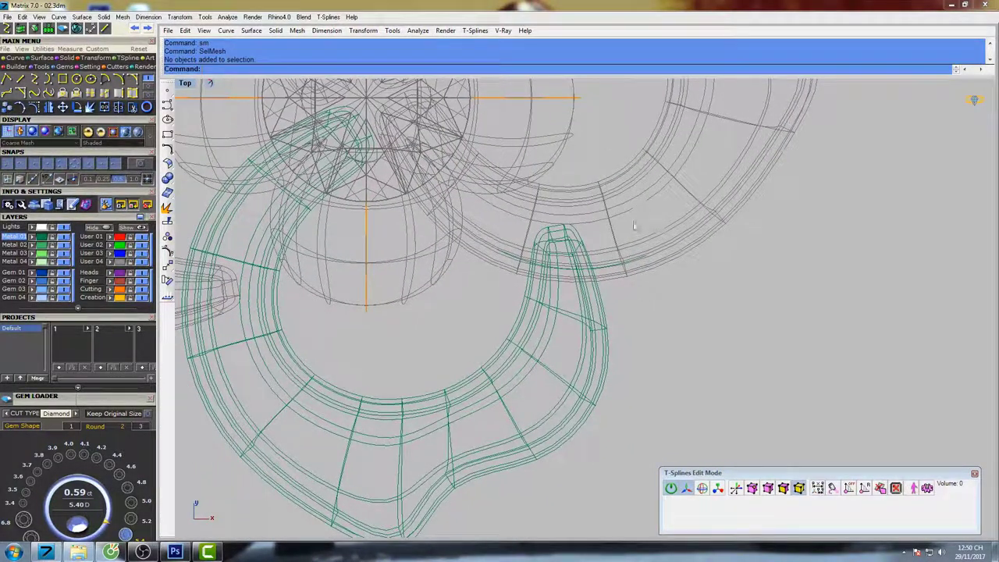
pyautogui.scroll(3, 576, 266)
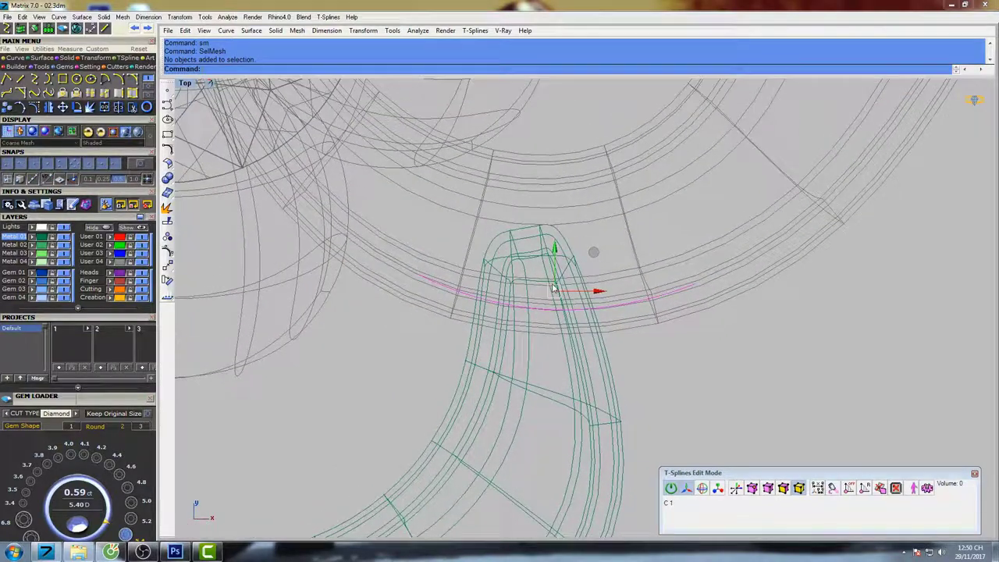
pyautogui.press('Return')
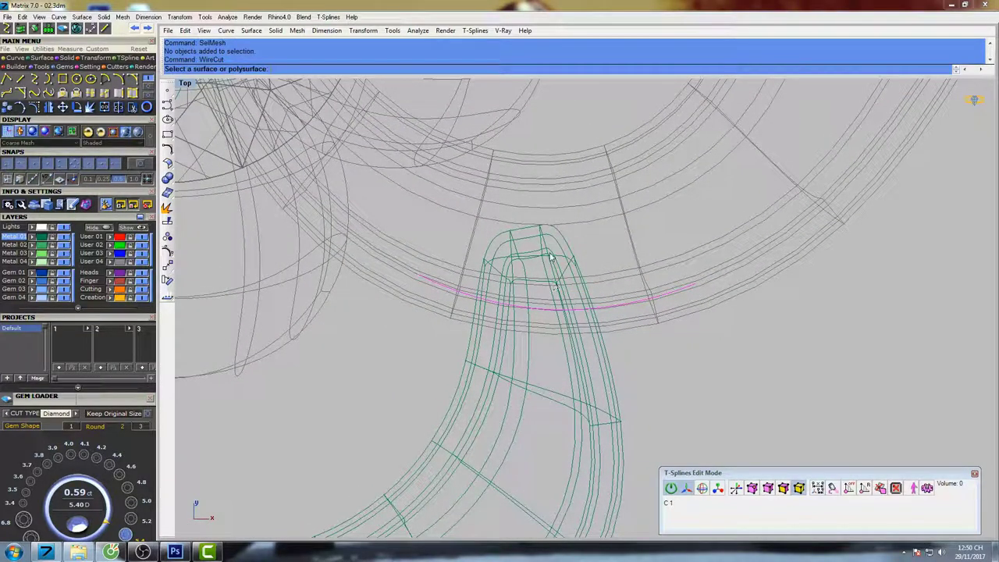
pyautogui.click(552, 257)
pyautogui.click(549, 251)
pyautogui.scroll(-4, 550, 251)
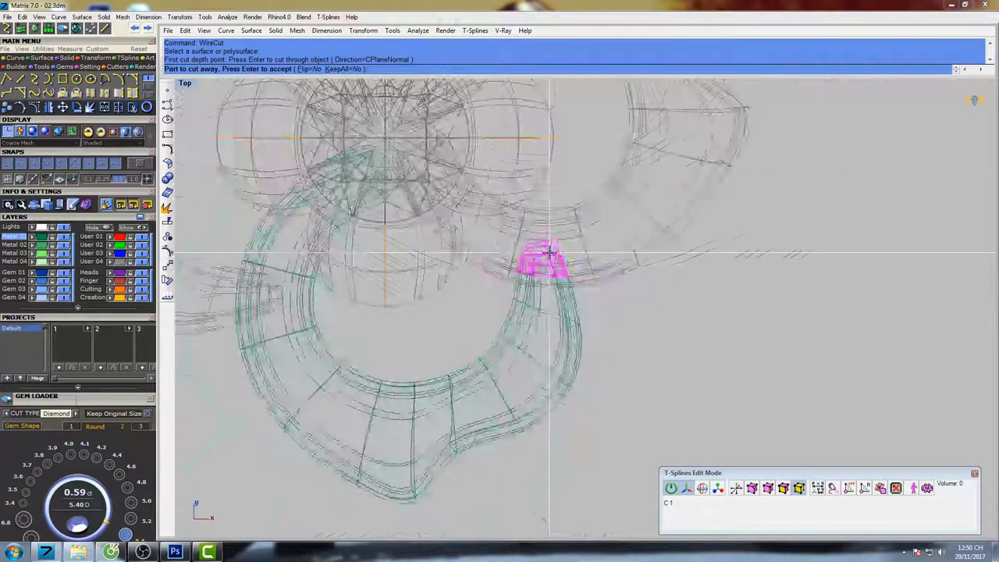
pyautogui.press('Return')
pyautogui.click(654, 306)
pyautogui.scroll(2, 492, 223)
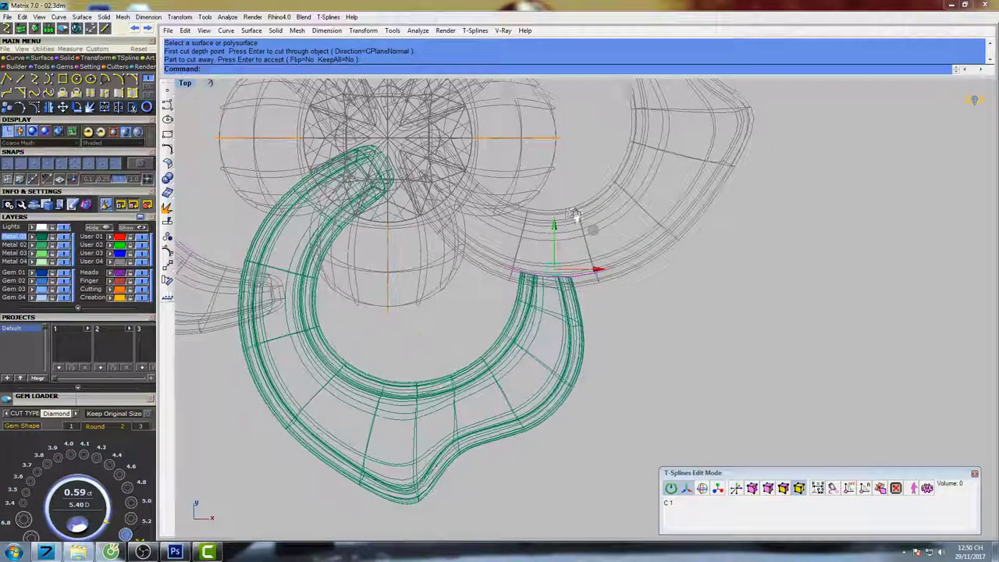
pyautogui.scroll(-2, 490, 229)
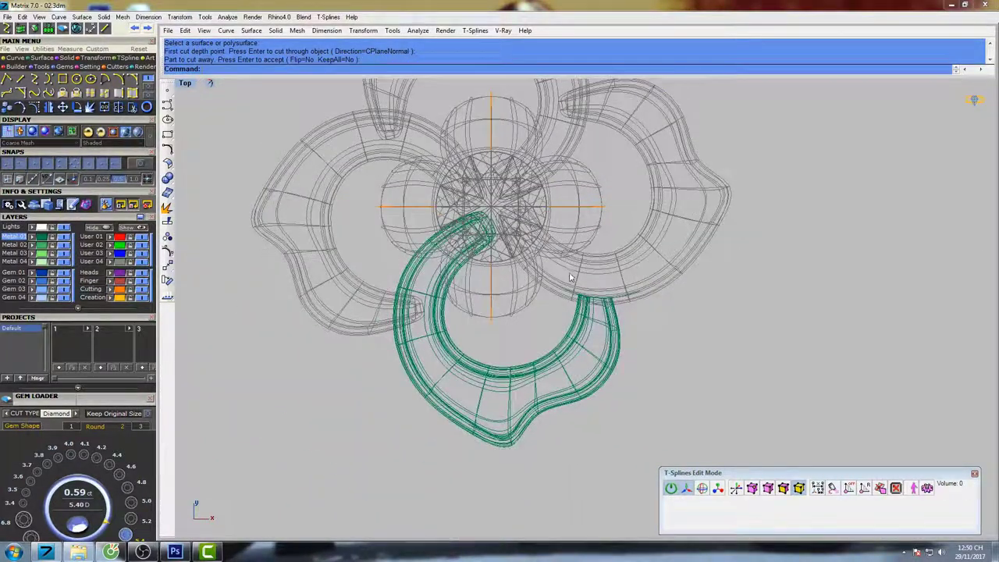
pyautogui.scroll(-1, 570, 274)
# Examine the trimmed crescent end against its neighbour from above and below in a shaded Perspective preview.
pyautogui.hotkey('ctrl', 'F4')
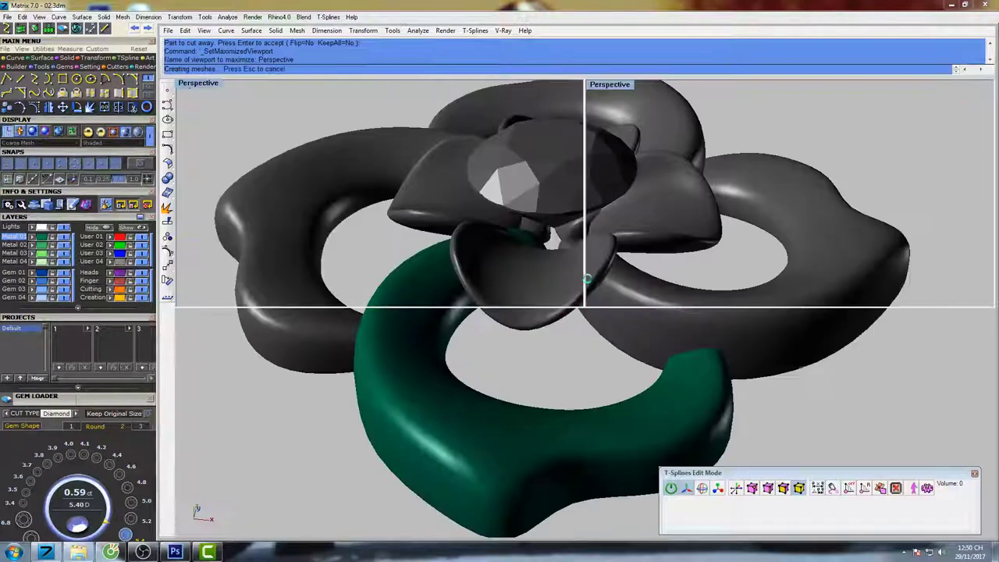
pyautogui.moveTo(584, 281); pyautogui.dragTo(547, 301, button='right')
pyautogui.write('s')
pyautogui.press('Return')
pyautogui.keyDown('shift'); pyautogui.moveTo(532, 437); pyautogui.dragTo(518, 185, button='right'); pyautogui.keyUp('shift')
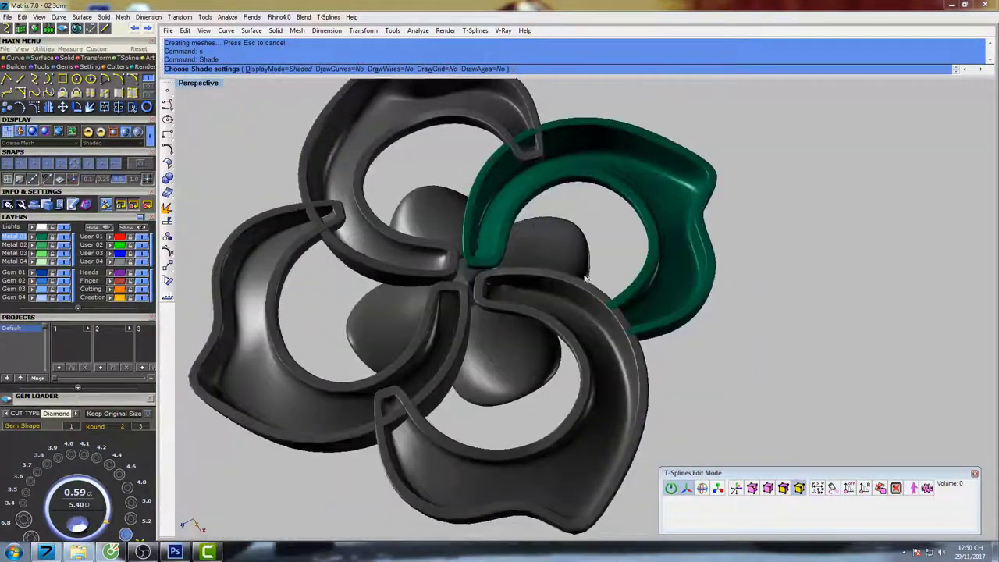
pyautogui.scroll(6, 609, 296)
pyautogui.moveTo(609, 297); pyautogui.dragTo(562, 440, button='right')
pyautogui.scroll(-6, 614, 277)
pyautogui.keyDown('shift'); pyautogui.moveTo(533, 304); pyautogui.dragTo(527, 314, button='right'); pyautogui.keyUp('shift')
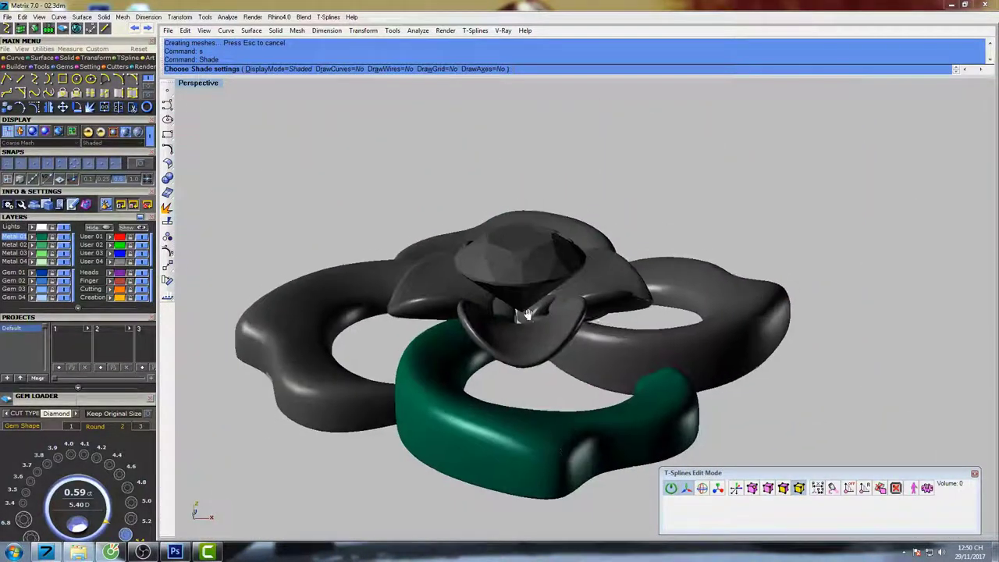
# Return to Top view and unlock all locked objects.
pyautogui.hotkey('ctrl', 'F1')
pyautogui.press('Escape')
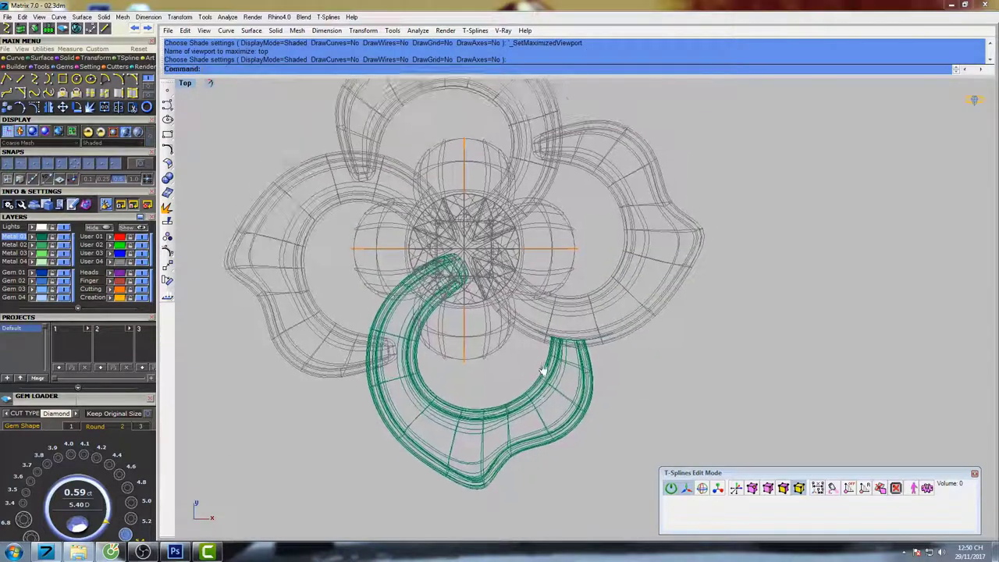
pyautogui.moveTo(543, 371); pyautogui.dragTo(512, 373, button='right')
pyautogui.write('u')
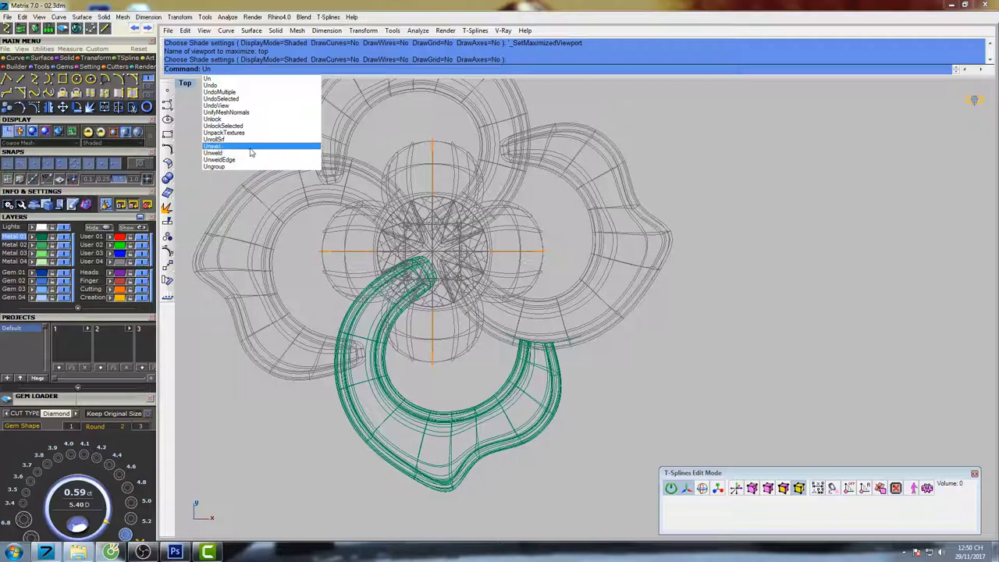
pyautogui.click(226, 125)
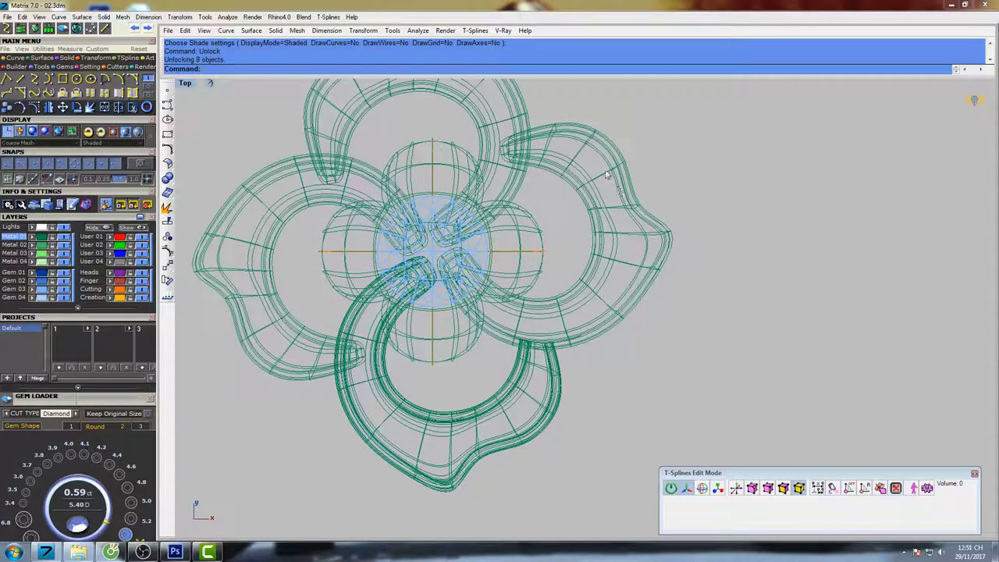
# Delete the three untrimmed crescents and the cutting curve, keeping the trimmed crescent, inner petals and gem.
pyautogui.click(568, 169)
pyautogui.moveTo(594, 200); pyautogui.dragTo(622, 237, button='right')
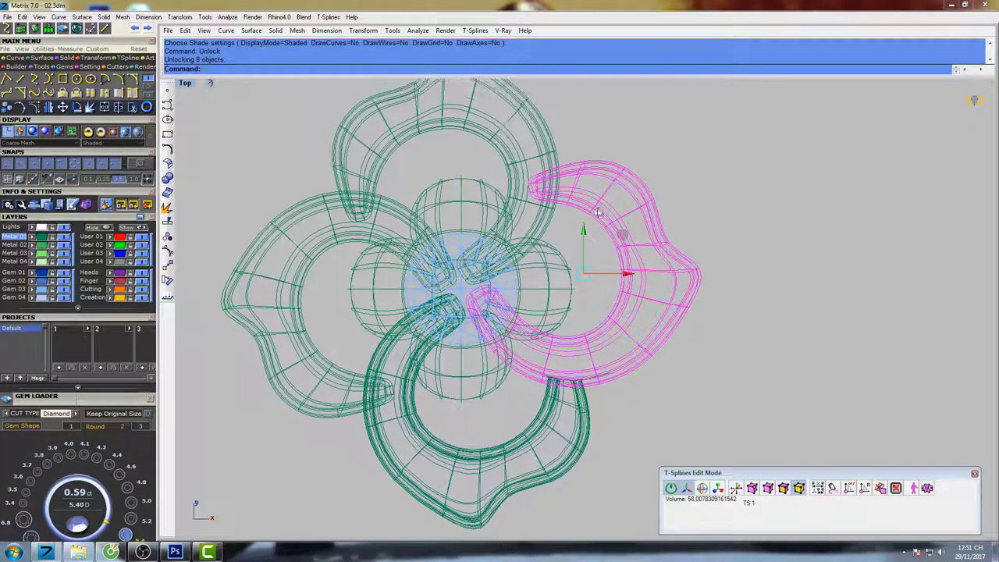
pyautogui.click(690, 491)
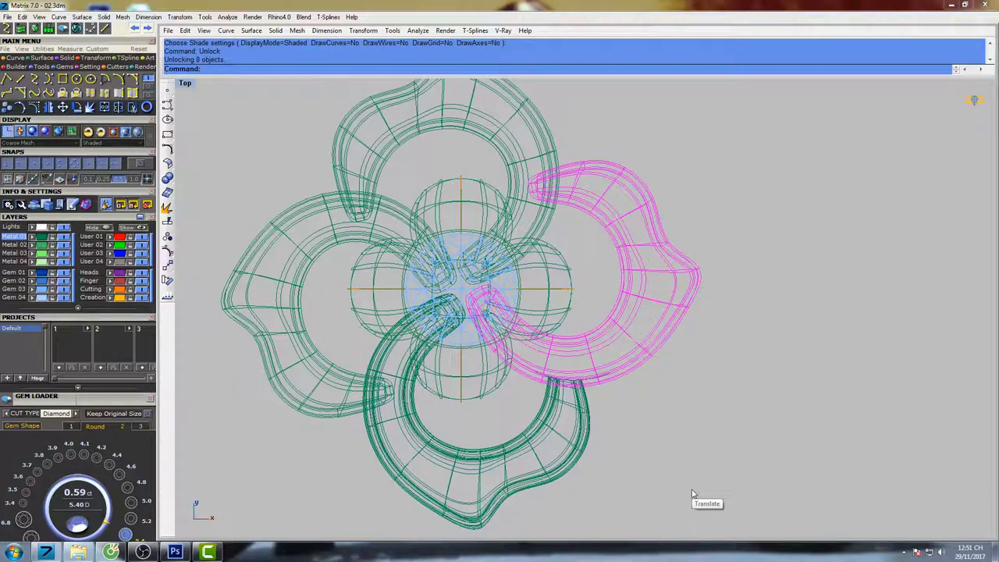
pyautogui.keyDown('shift'); pyautogui.click(535, 146); pyautogui.keyUp('shift')
pyautogui.keyDown('shift'); pyautogui.click(312, 208); pyautogui.keyUp('shift')
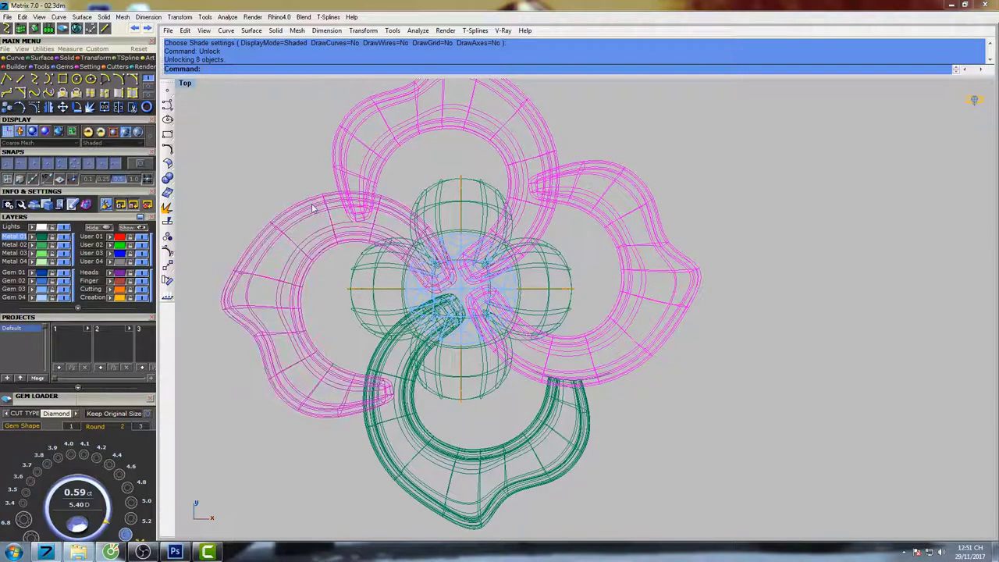
pyautogui.moveTo(584, 272); pyautogui.dragTo(563, 263, button='right')
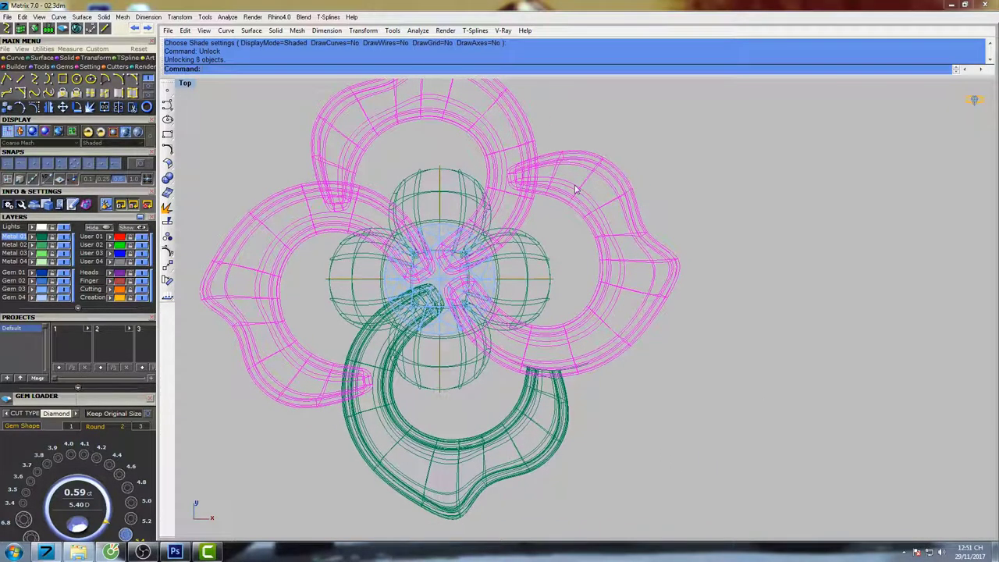
pyautogui.press('Return')
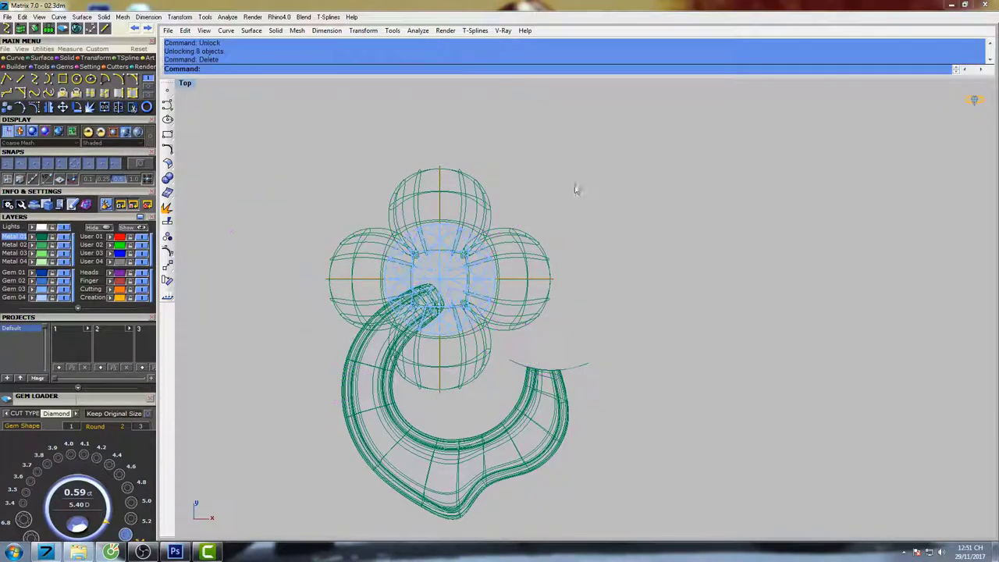
pyautogui.moveTo(622, 405); pyautogui.dragTo(652, 345, button='right')
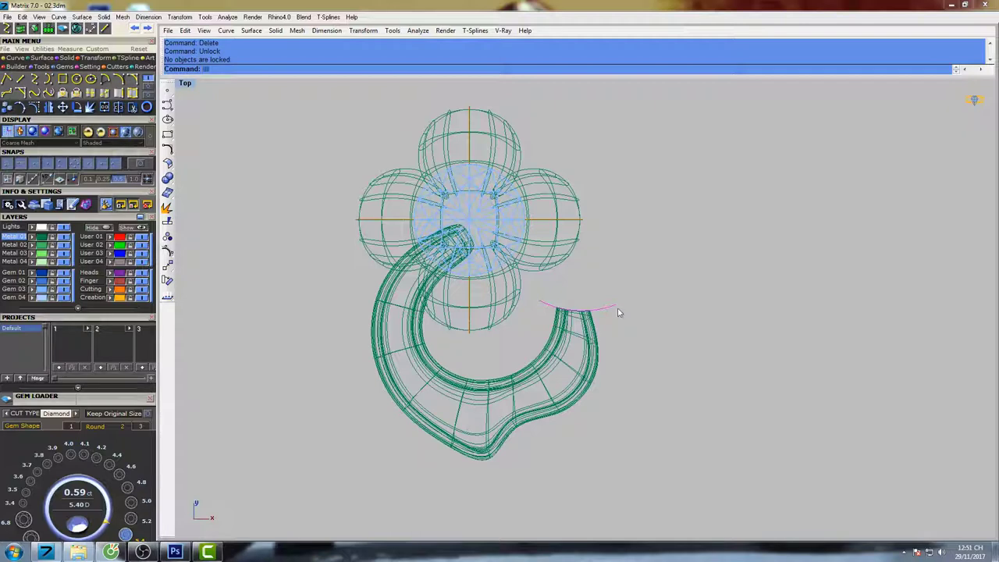
# Polar-array the trimmed crescent around the origin with 4 items filling 360 degrees.
pyautogui.click(588, 355)
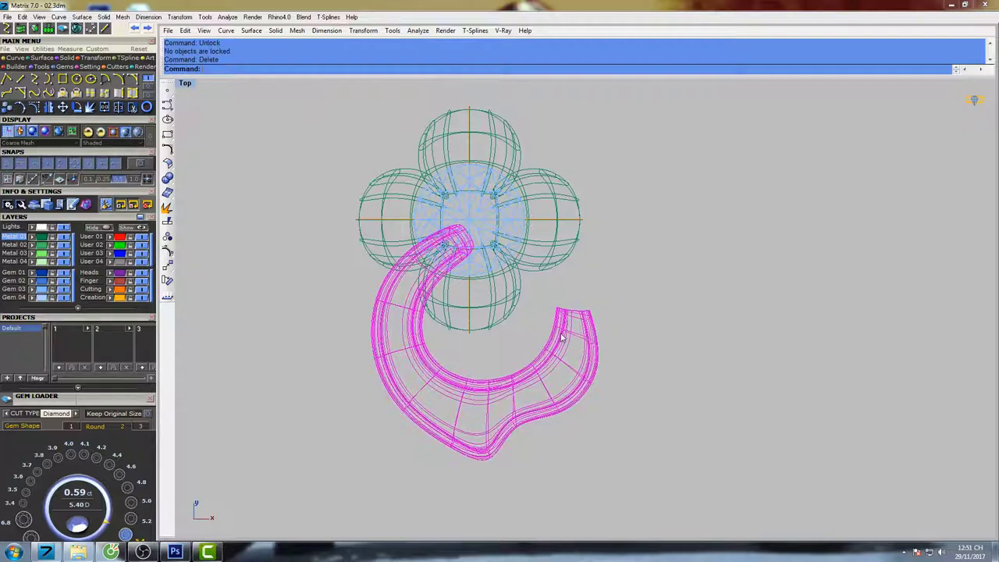
pyautogui.moveTo(593, 276); pyautogui.dragTo(600, 299, button='right')
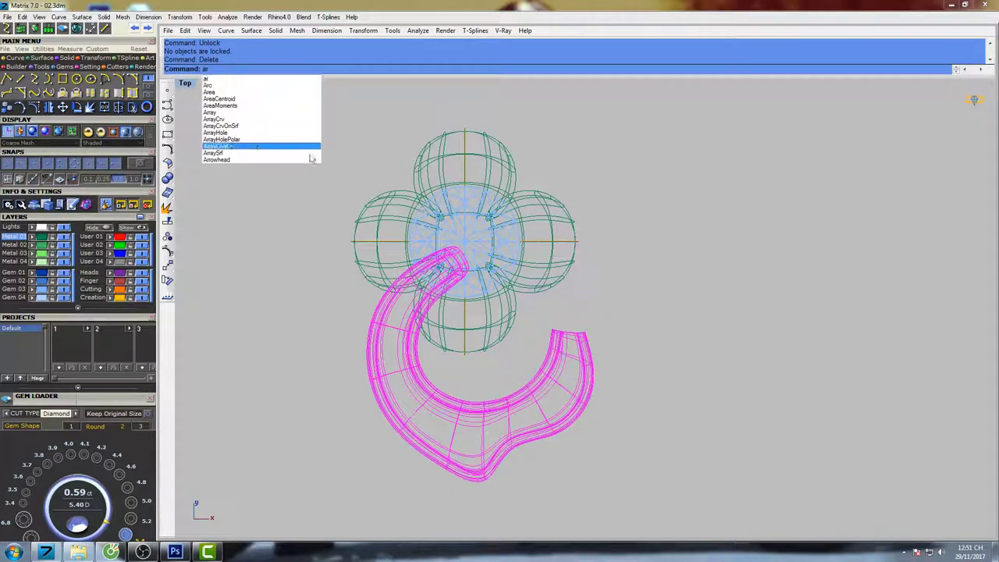
pyautogui.click(229, 147)
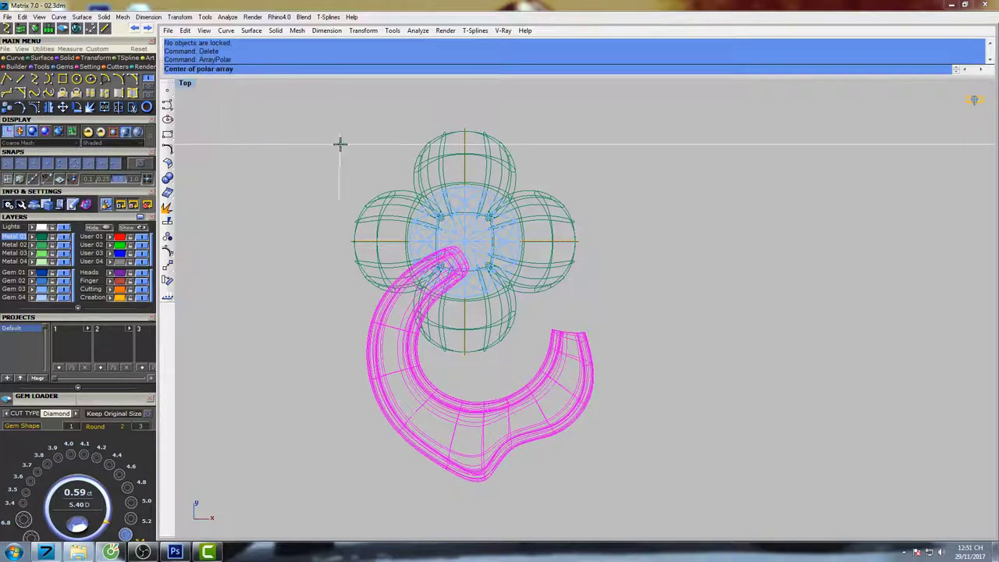
pyautogui.write('0')
pyautogui.press('Return')
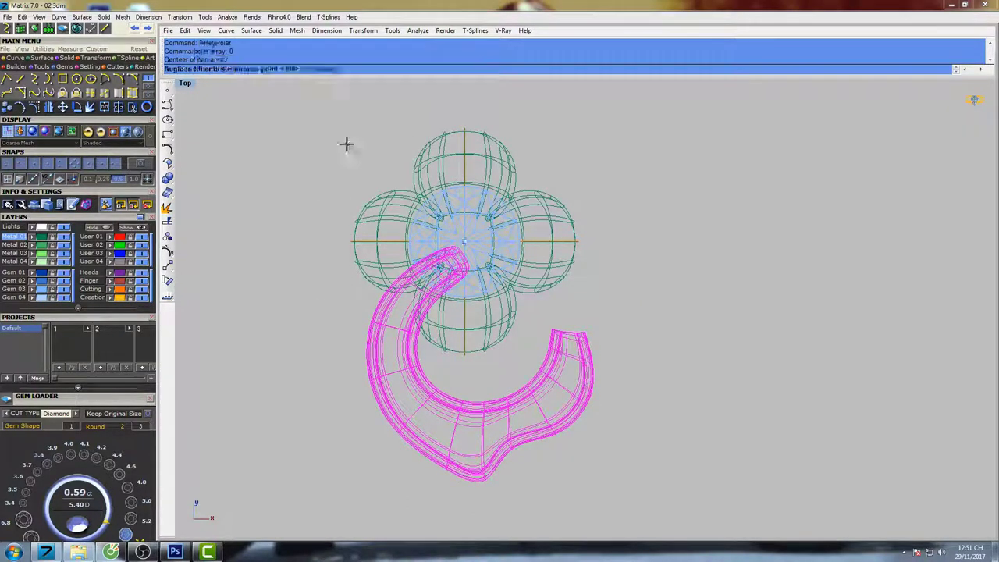
pyautogui.press('Return')
pyautogui.press('Escape')
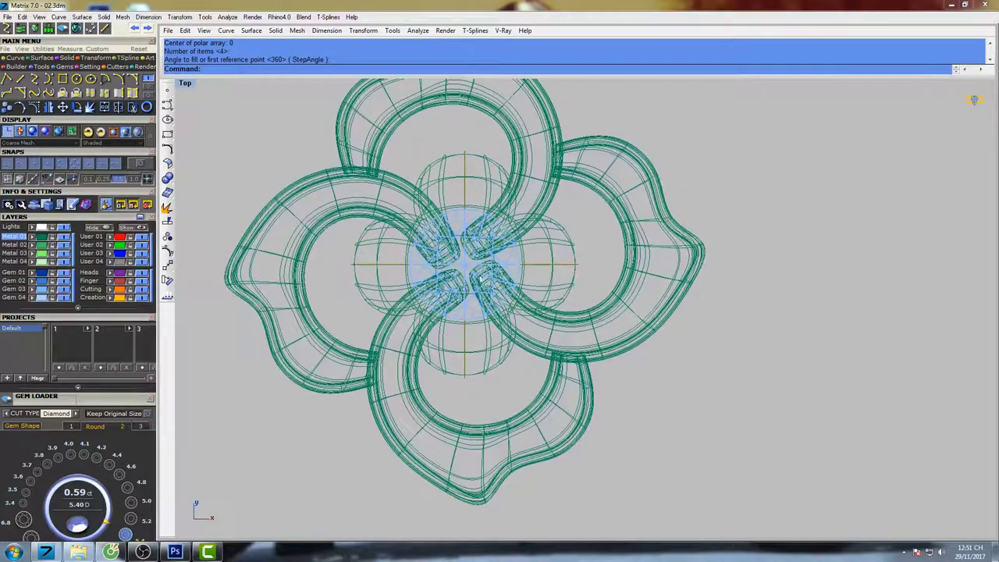
# Start a four-prong diagonal head on the centre gem with Head Builder in the Perspective view.
pyautogui.click(471, 270)
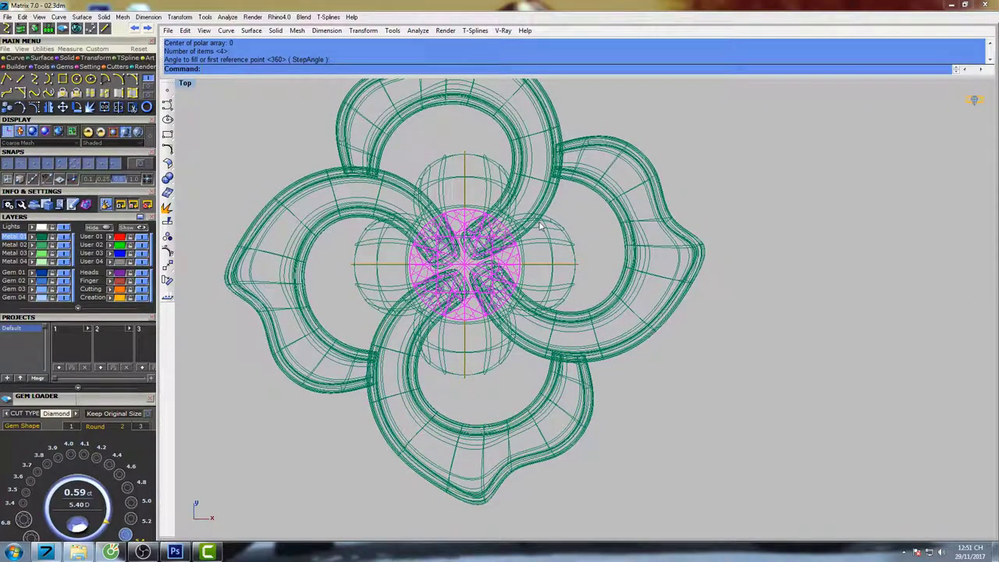
pyautogui.hotkey('ctrl', 'F4')
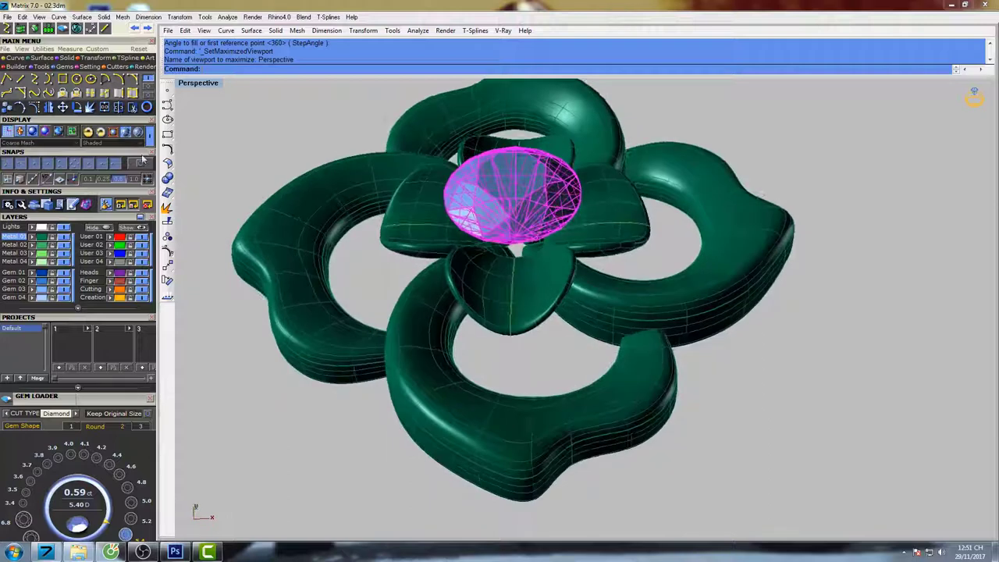
pyautogui.click(91, 66)
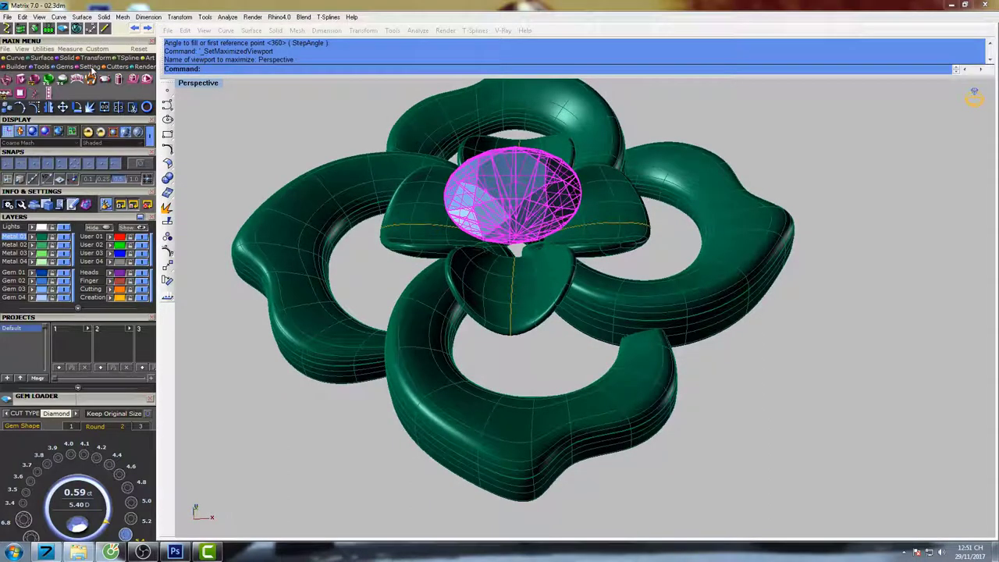
pyautogui.click(7, 80)
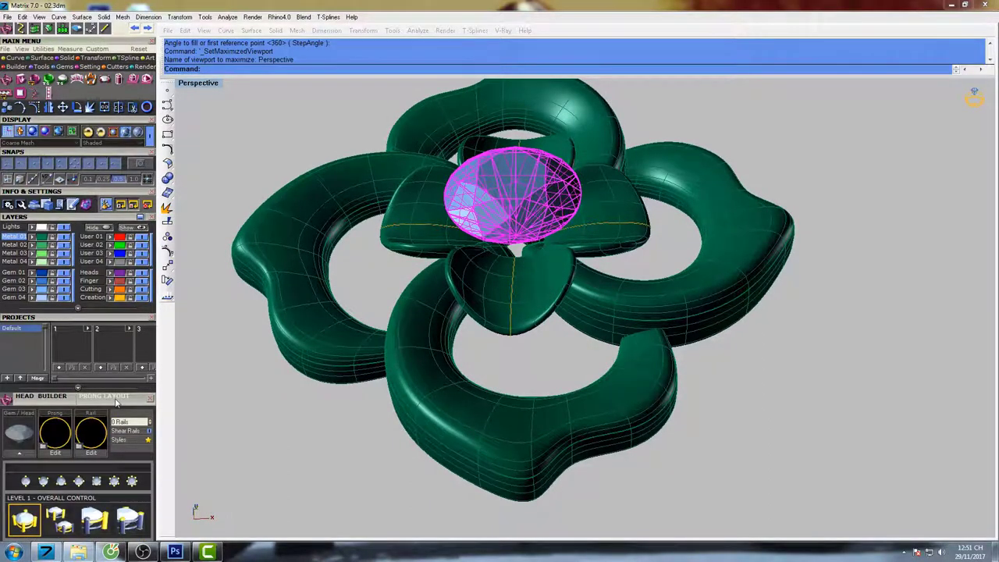
pyautogui.moveTo(115, 402); pyautogui.dragTo(132, 201)
pyautogui.click(19, 254)
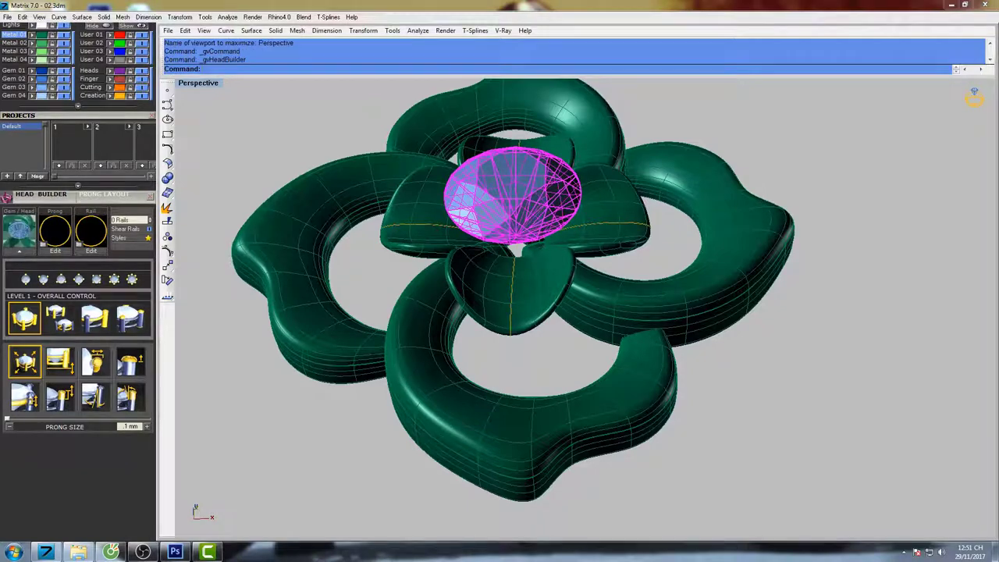
pyautogui.moveTo(488, 343); pyautogui.dragTo(517, 267, button='right')
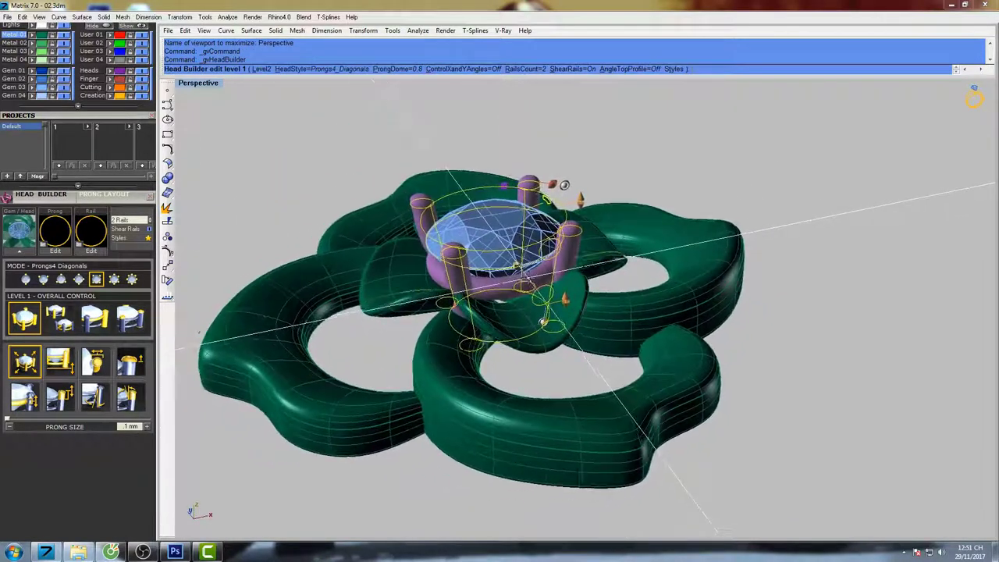
# Give the head 1 rail and assign it the v601.cpt gallery rail profile.
pyautogui.click(131, 223)
pyautogui.click(133, 224)
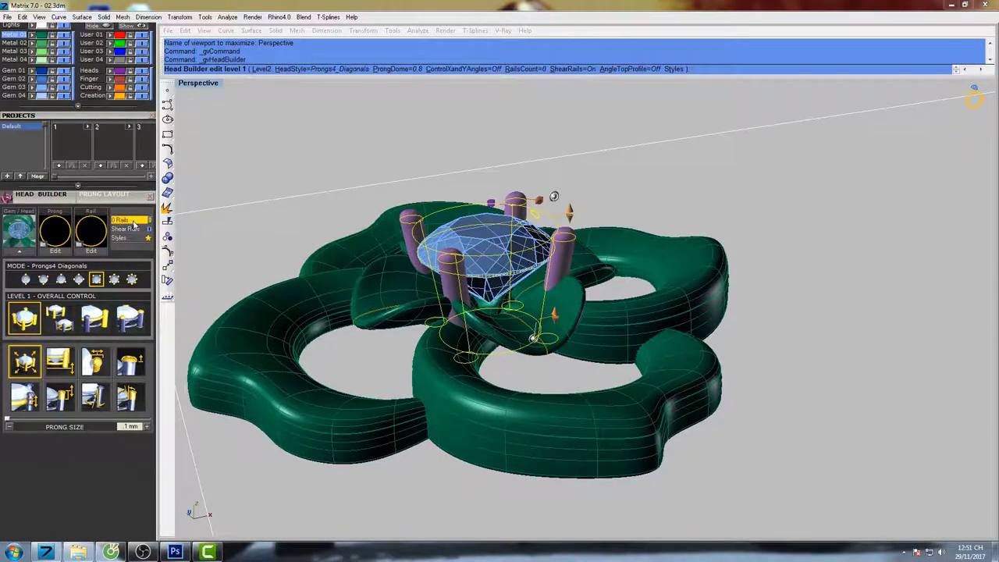
pyautogui.click(134, 223)
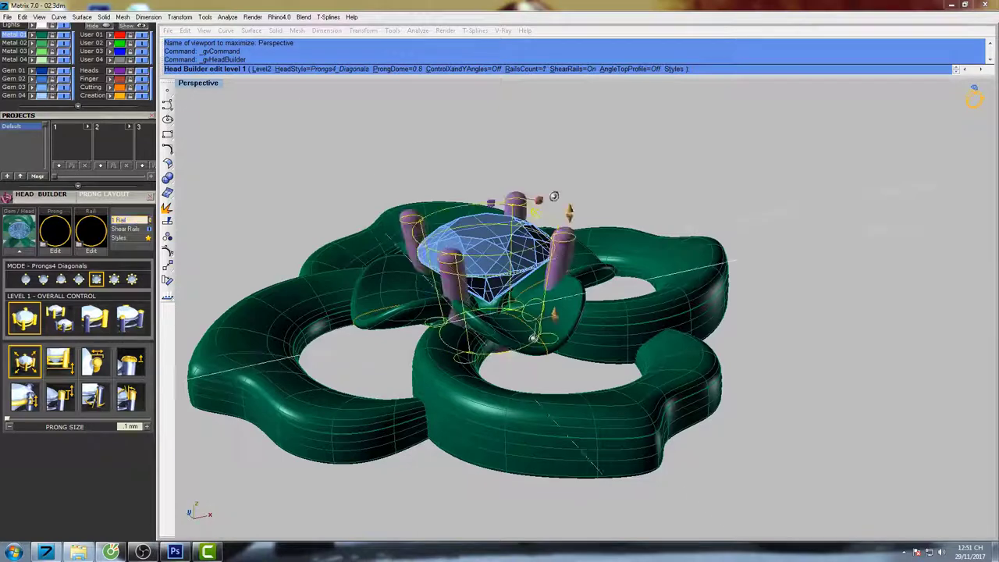
pyautogui.click(92, 250)
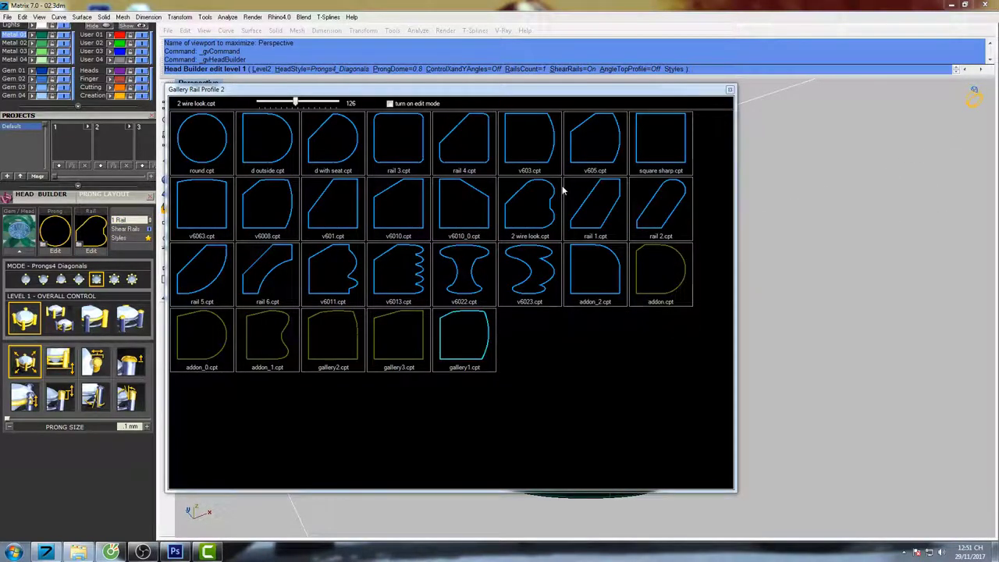
pyautogui.click(344, 205)
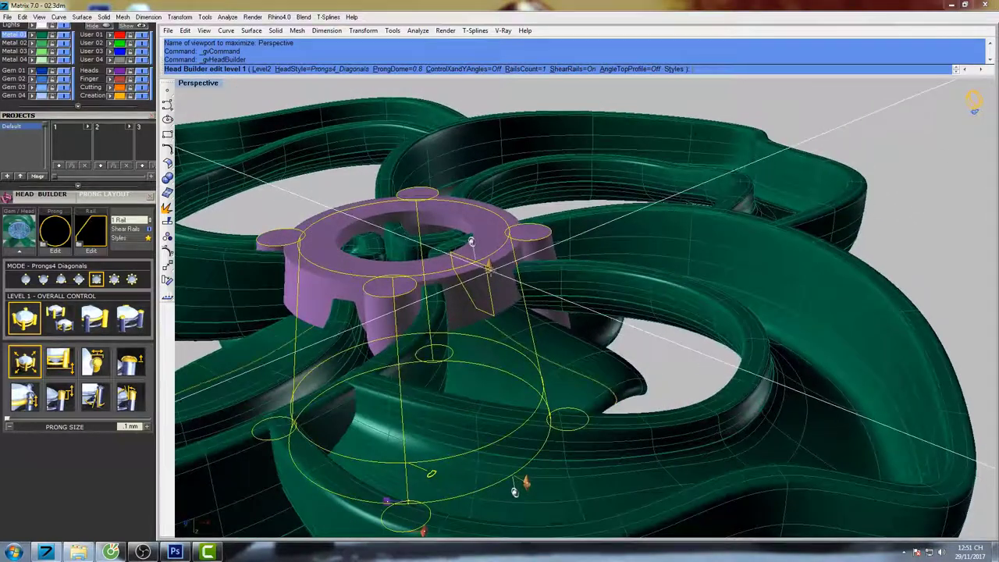
# Set the head drop to -3.7 mm while checking the rail from beneath the flower.
pyautogui.moveTo(490, 268); pyautogui.dragTo(492, 288)
pyautogui.moveTo(522, 293); pyautogui.dragTo(535, 294, button='right')
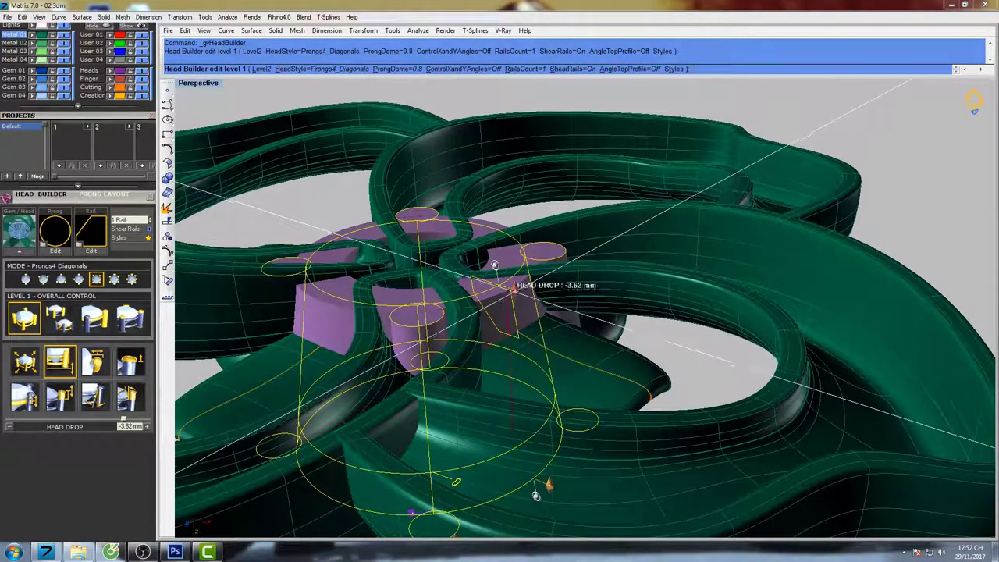
pyautogui.moveTo(514, 288); pyautogui.dragTo(515, 285)
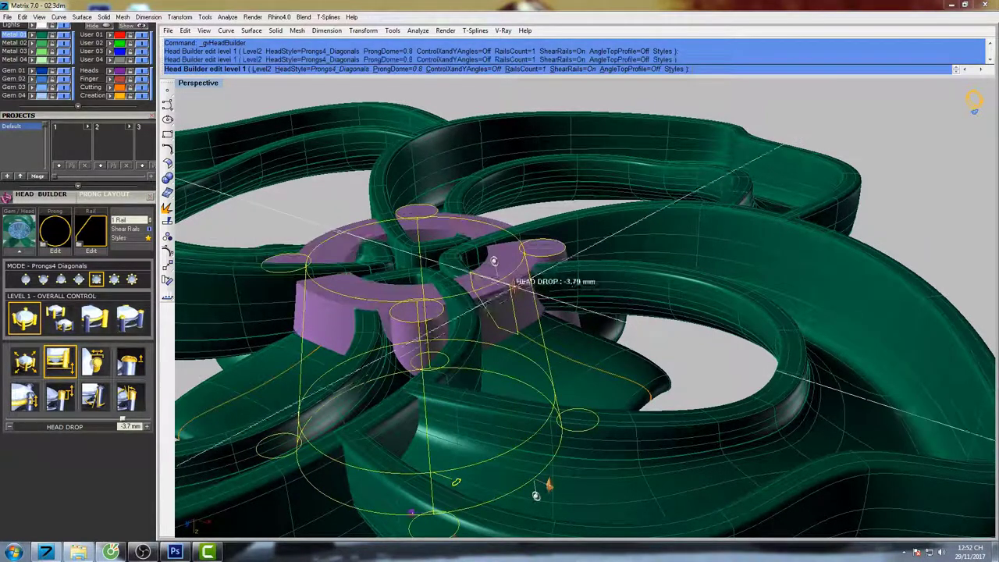
pyautogui.moveTo(561, 280); pyautogui.dragTo(549, 285, button='right')
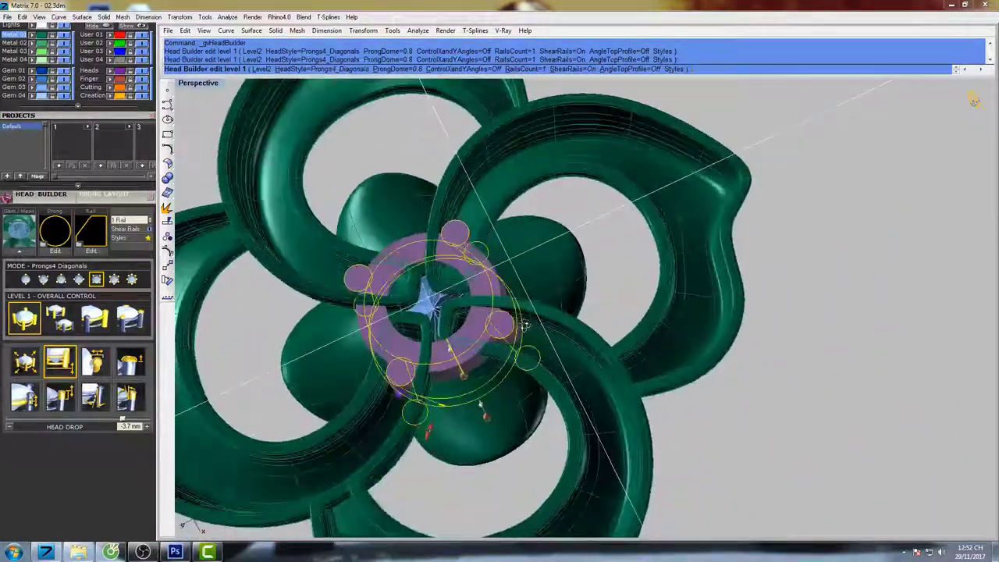
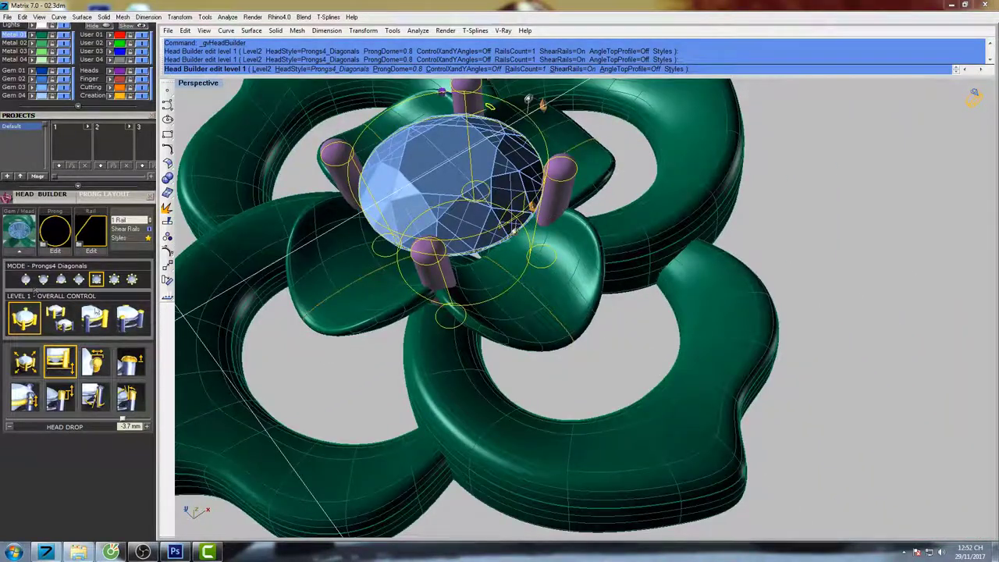
# Set the prong size to about 1.04 mm and the prong nudge to 0.25 mm.
pyautogui.click(31, 361)
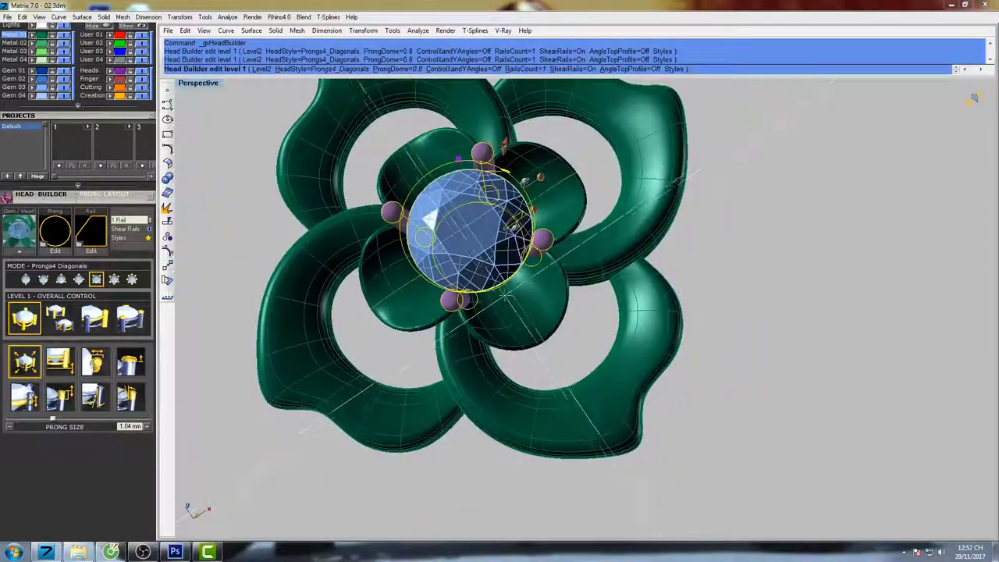
pyautogui.moveTo(132, 427); pyautogui.dragTo(114, 429)
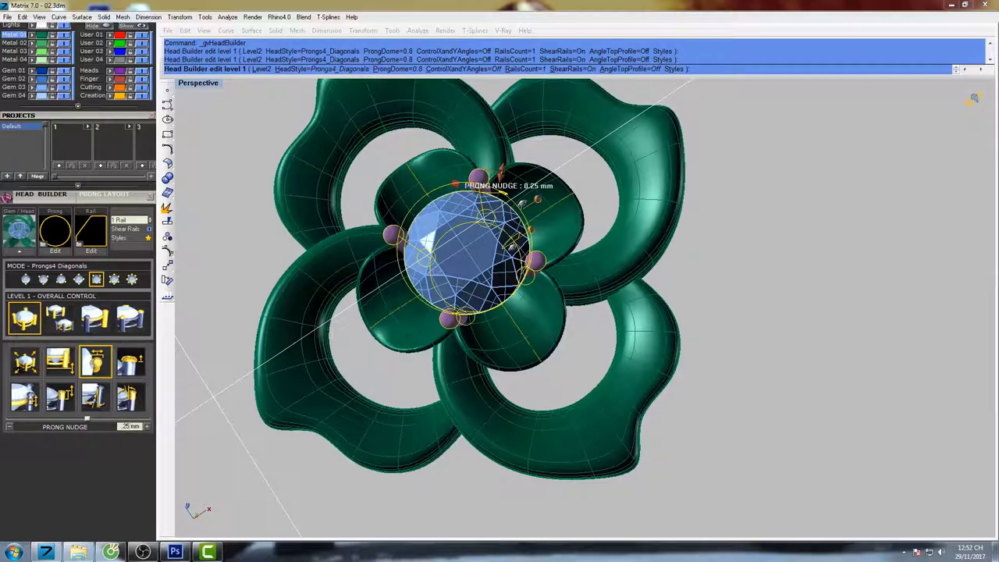
pyautogui.moveTo(476, 398); pyautogui.dragTo(474, 258, button='right')
pyautogui.scroll(4, 493, 280)
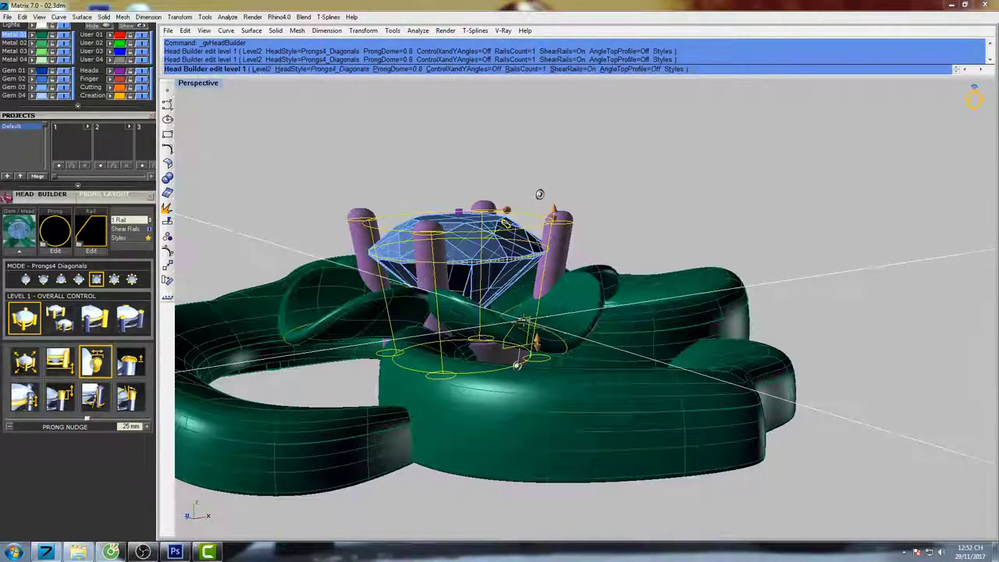
# Set the prongs' height above the girdle to 0.72 mm.
pyautogui.moveTo(539, 194); pyautogui.dragTo(541, 303, button='right')
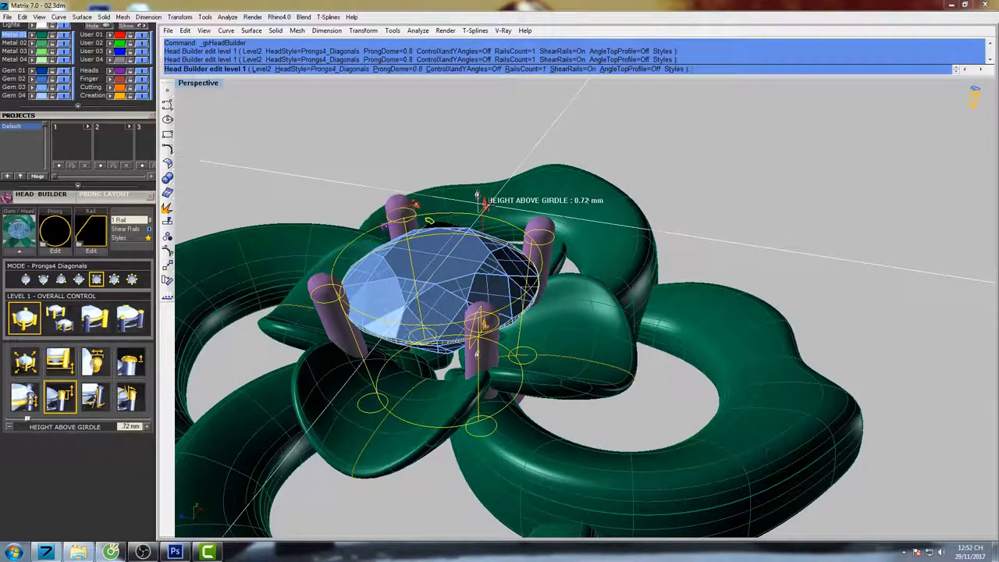
pyautogui.moveTo(485, 204); pyautogui.dragTo(486, 205)
pyautogui.moveTo(527, 273); pyautogui.dragTo(509, 338, button='right')
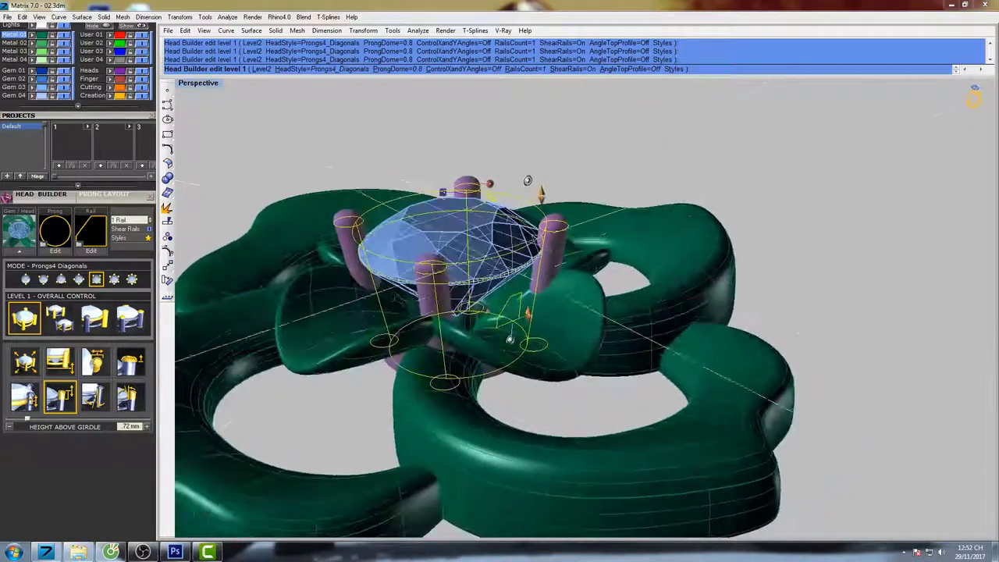
# Lower the head's base below the crescents' underside and taper the prongs to a Head Angle X of 14.5°.
pyautogui.moveTo(509, 338); pyautogui.dragTo(514, 336)
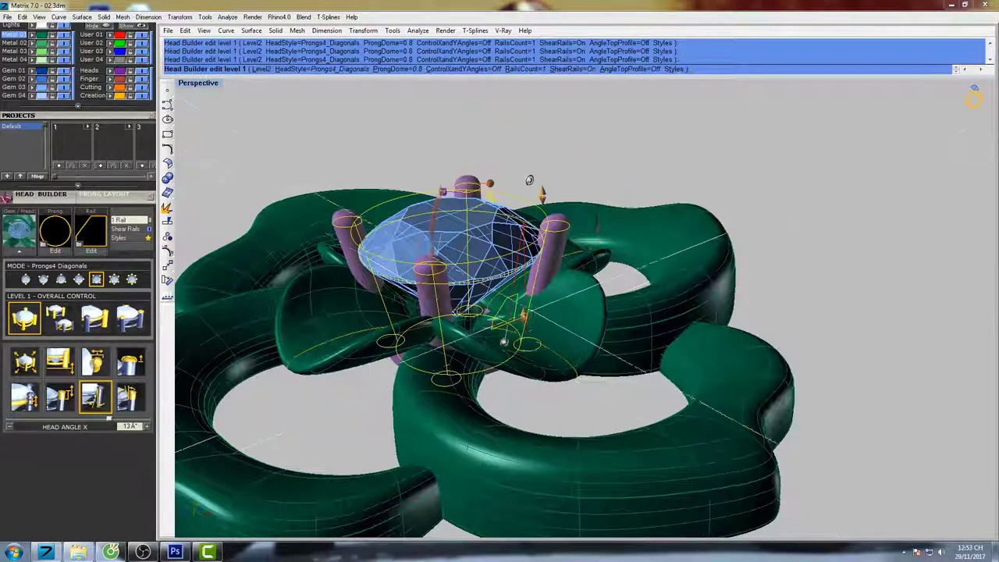
pyautogui.moveTo(504, 342); pyautogui.dragTo(522, 363, button='right')
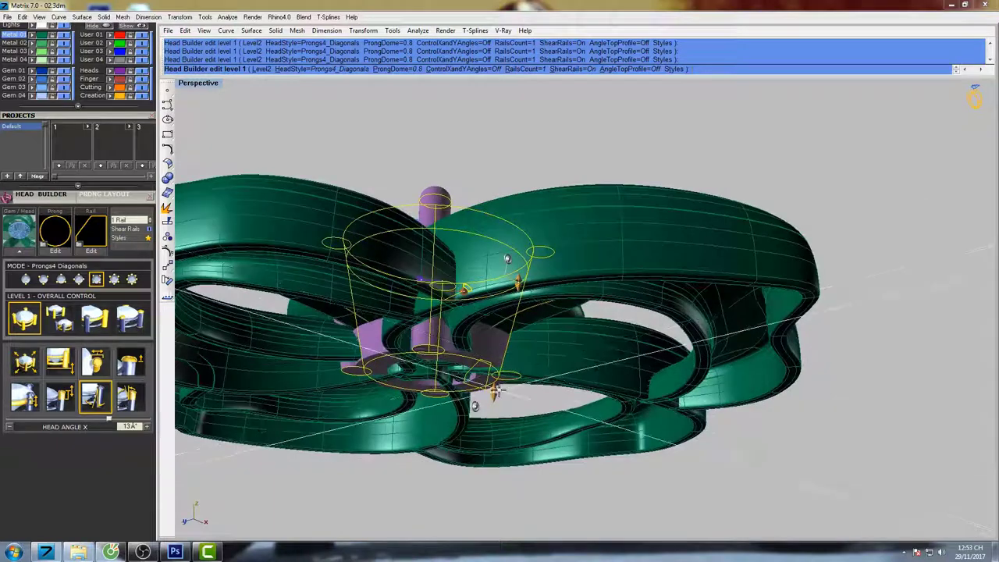
pyautogui.moveTo(493, 393); pyautogui.dragTo(489, 411)
pyautogui.moveTo(526, 312); pyautogui.dragTo(503, 363, button='right')
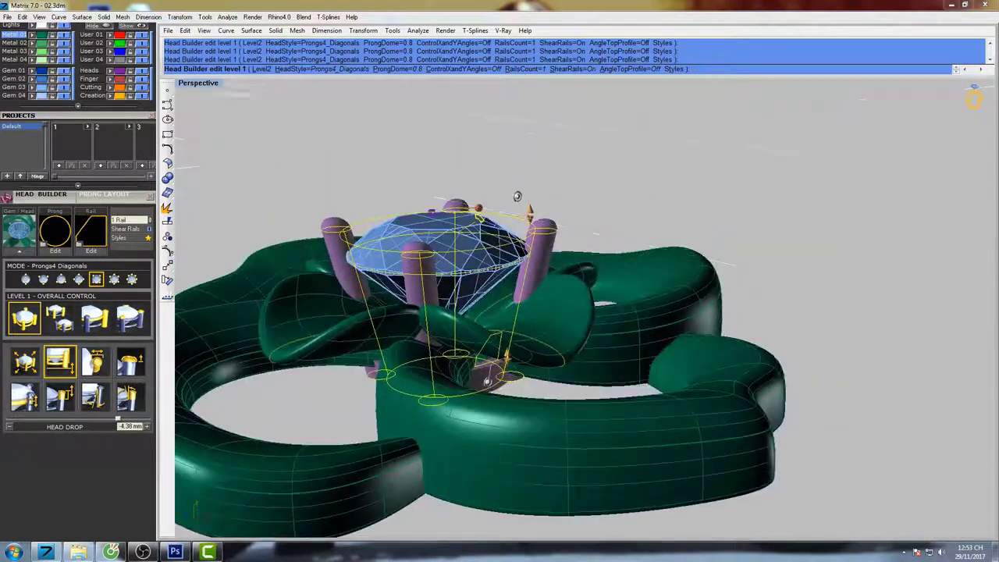
pyautogui.doubleClick(212, 84)
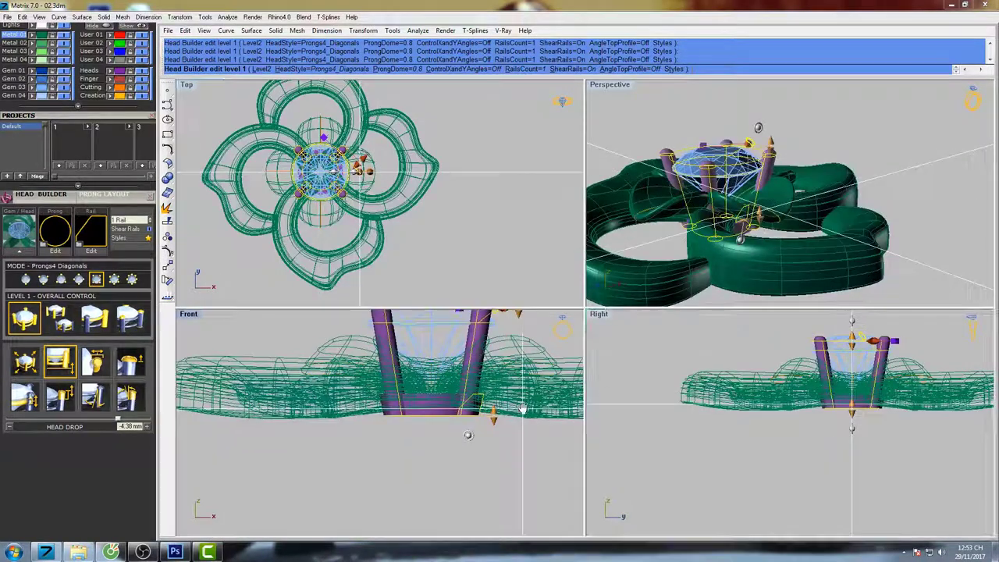
pyautogui.moveTo(493, 414); pyautogui.dragTo(460, 451)
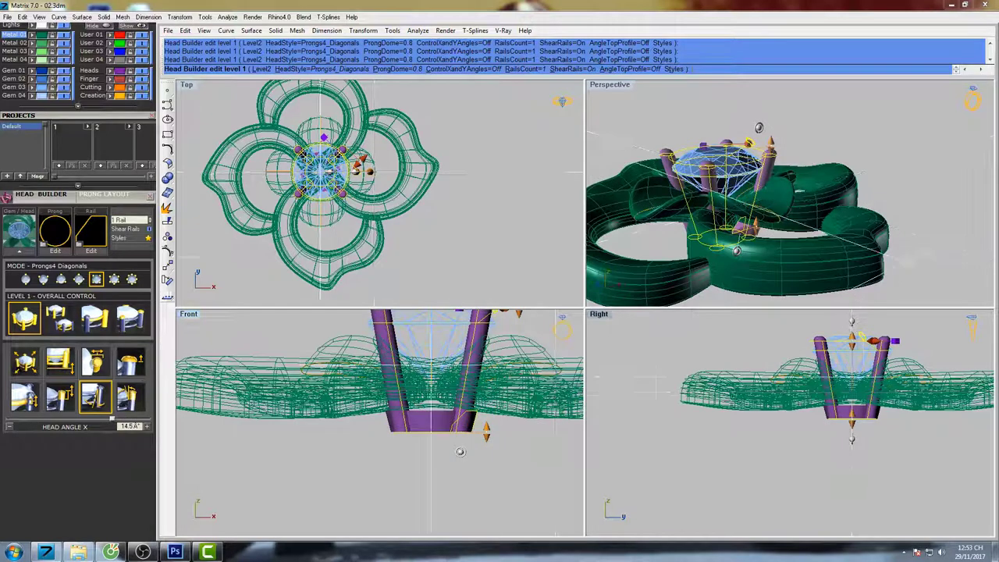
# Set the head to 0 rails and finish building it with only the four prongs.
pyautogui.click(134, 225)
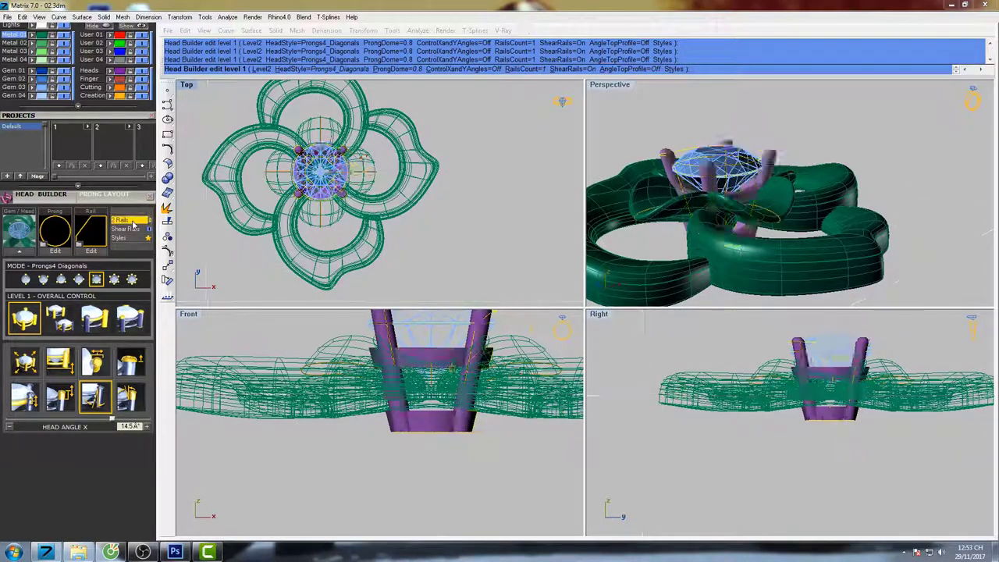
pyautogui.click(133, 224)
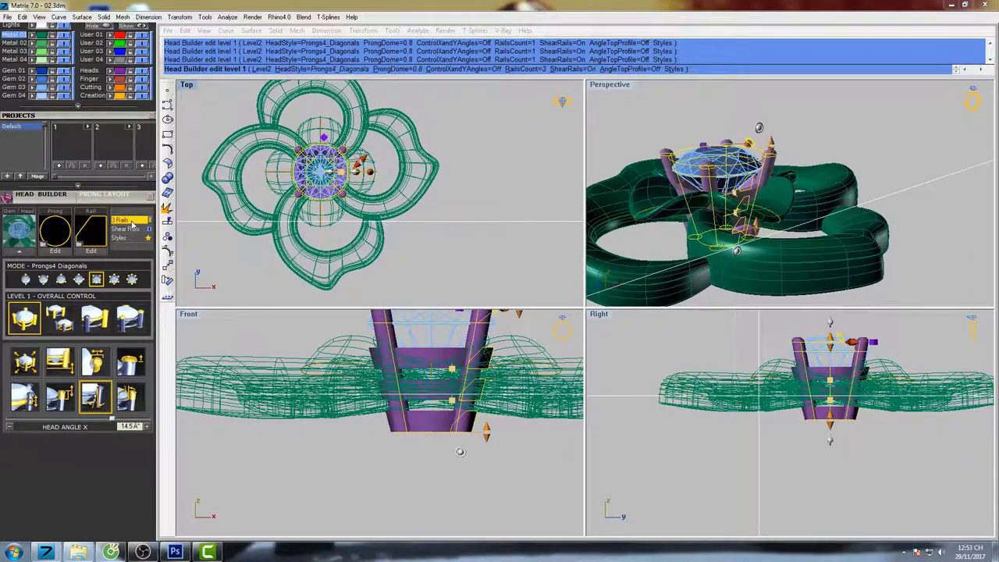
pyautogui.click(134, 224)
pyautogui.click(133, 224)
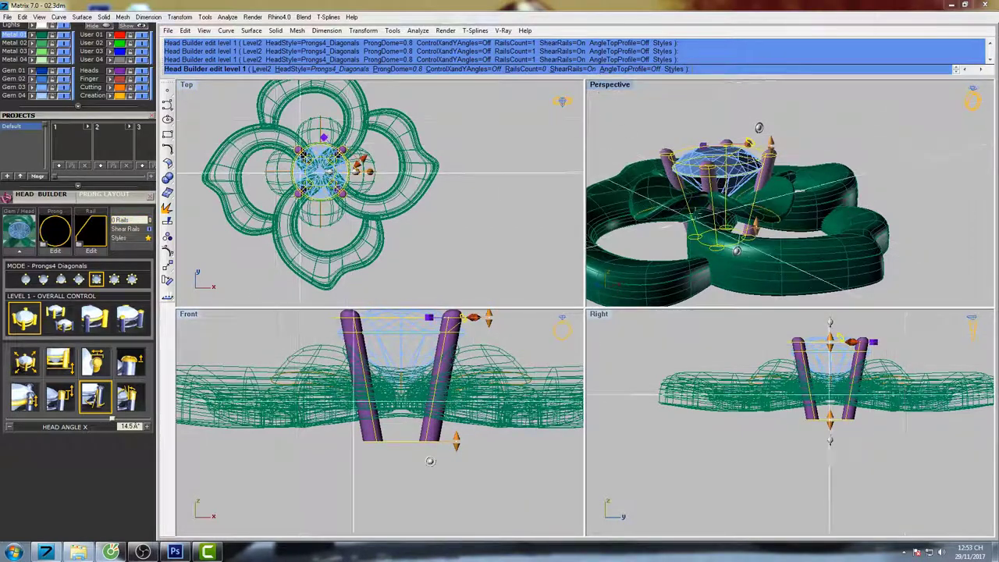
pyautogui.press('Return')
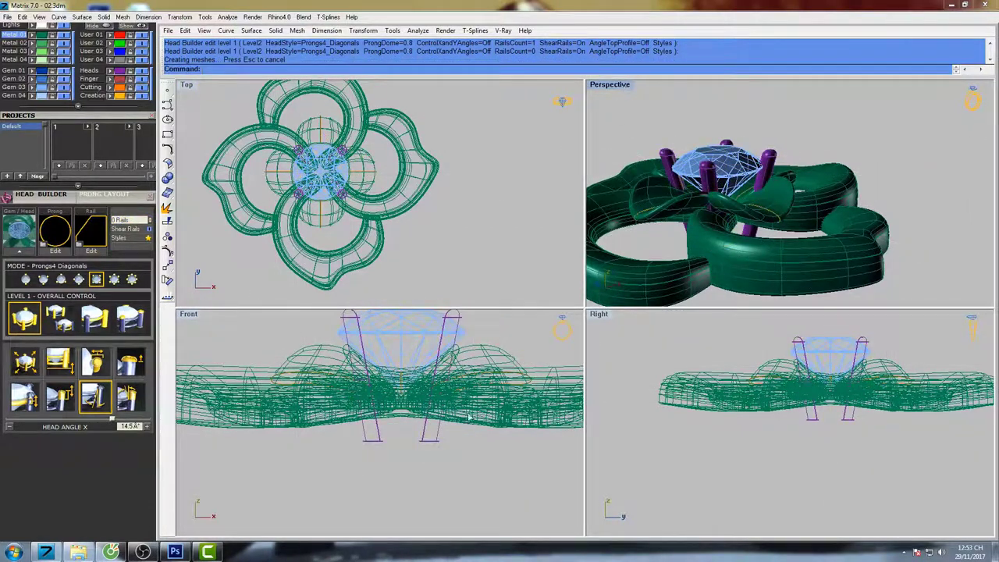
# Move the gem and its four prongs straight up until the prong bases sit level with the flower's underside.
pyautogui.moveTo(447, 381); pyautogui.dragTo(455, 424, button='right')
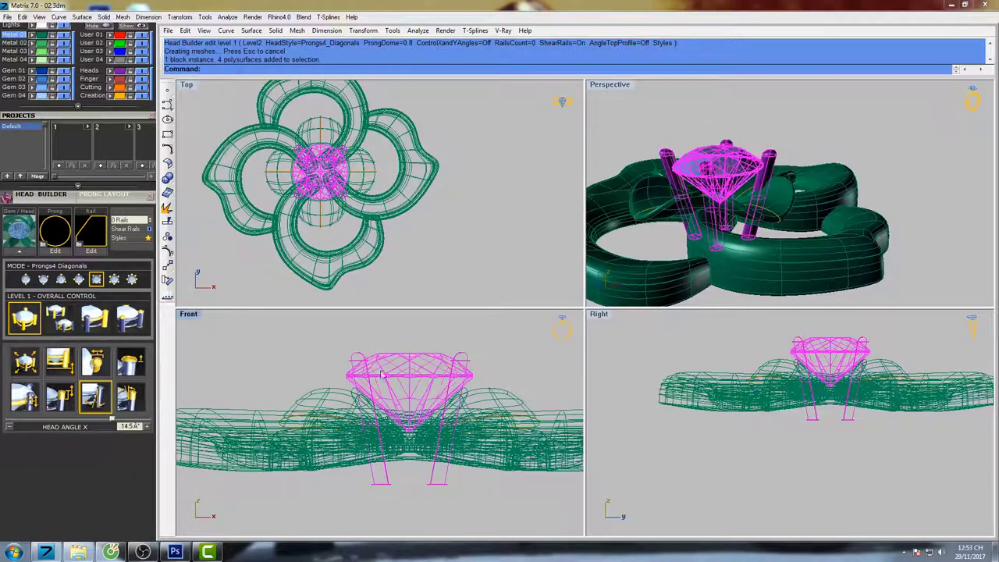
pyautogui.write('M')
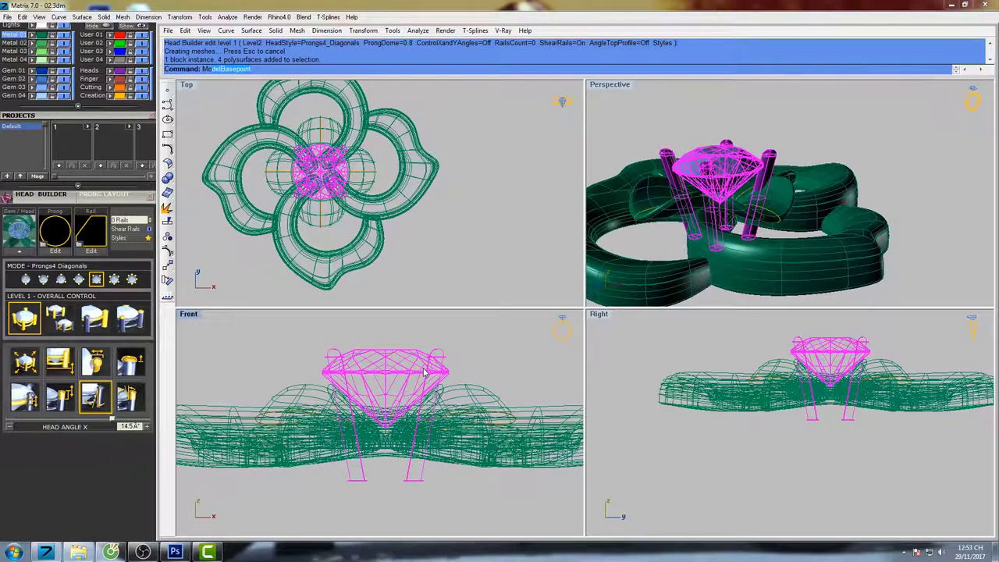
pyautogui.write('ove')
pyautogui.press('Return')
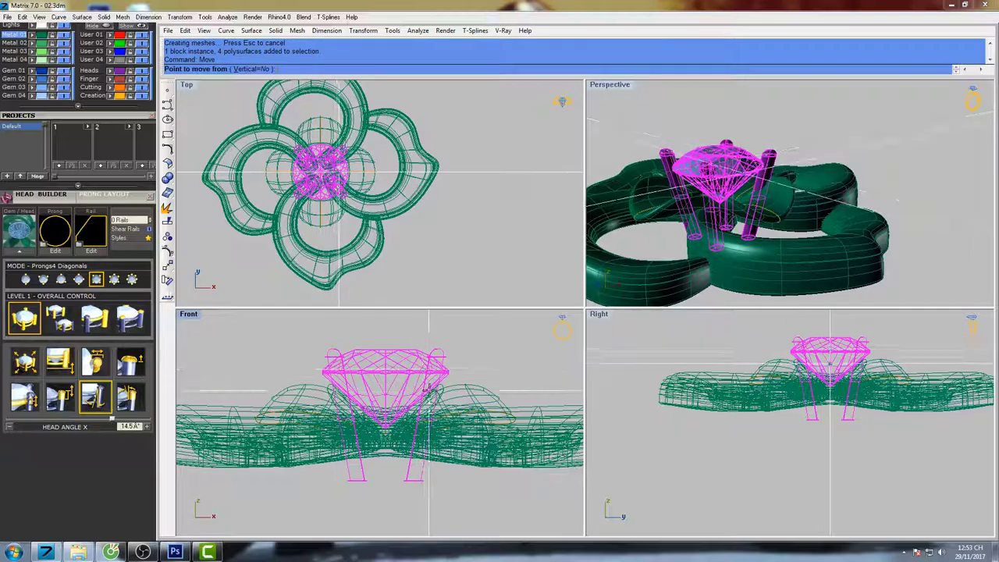
pyautogui.click(428, 388)
pyautogui.click(495, 366)
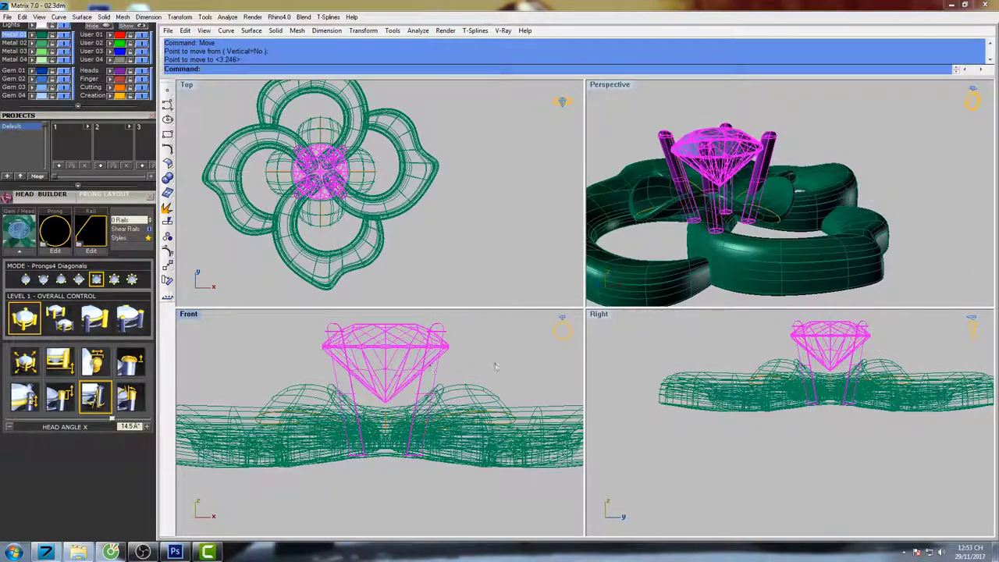
pyautogui.press('Escape')
pyautogui.scroll(-2, 490, 369)
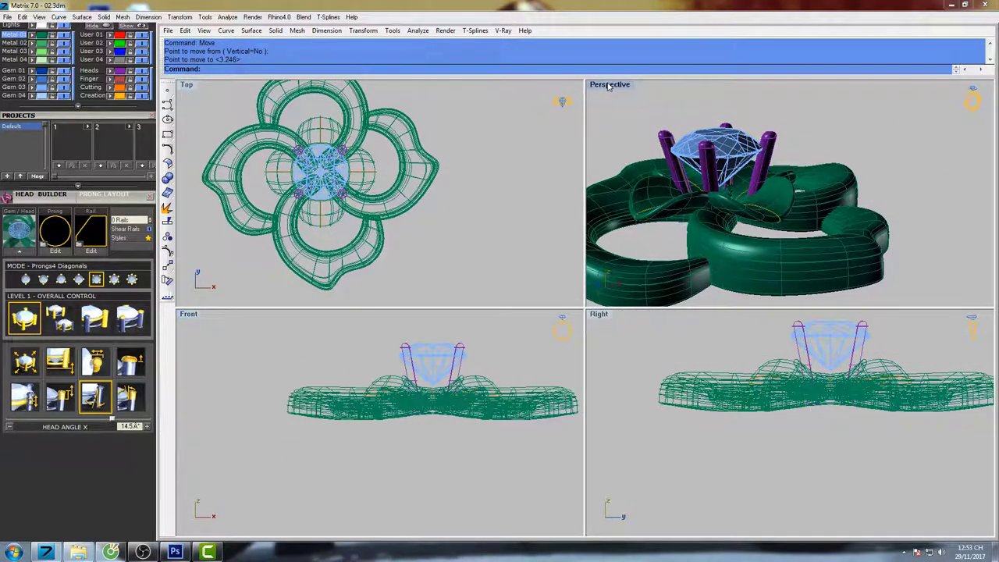
# Select the centre gem and load it into the Bezel Builder.
pyautogui.doubleClick(609, 86)
pyautogui.moveTo(689, 182); pyautogui.dragTo(695, 247, button='right')
pyautogui.moveTo(453, 439); pyautogui.dragTo(476, 206, button='right')
pyautogui.moveTo(469, 314); pyautogui.dragTo(458, 267, button='right')
pyautogui.click(459, 268)
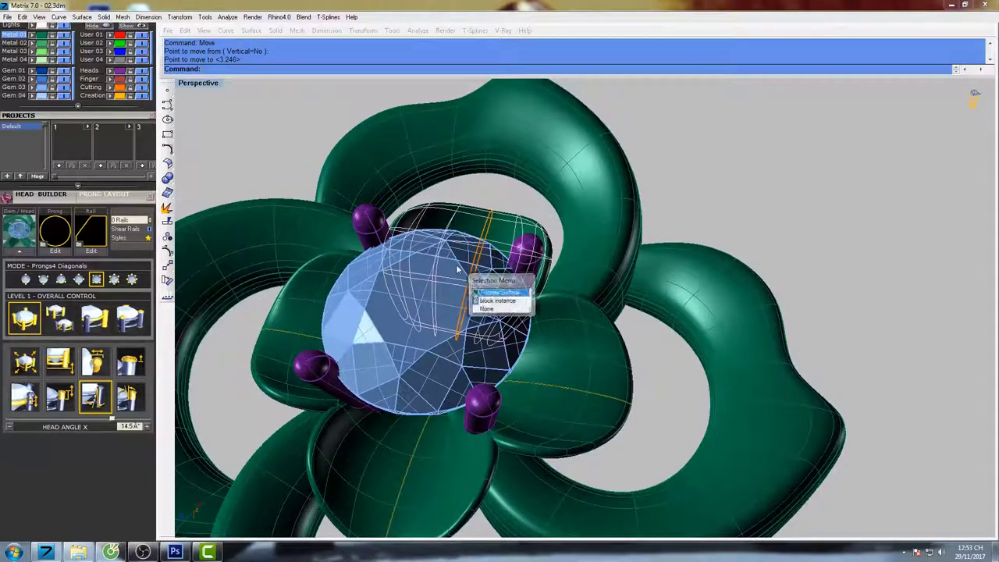
pyautogui.click(485, 302)
pyautogui.moveTo(84, 119); pyautogui.dragTo(98, 300)
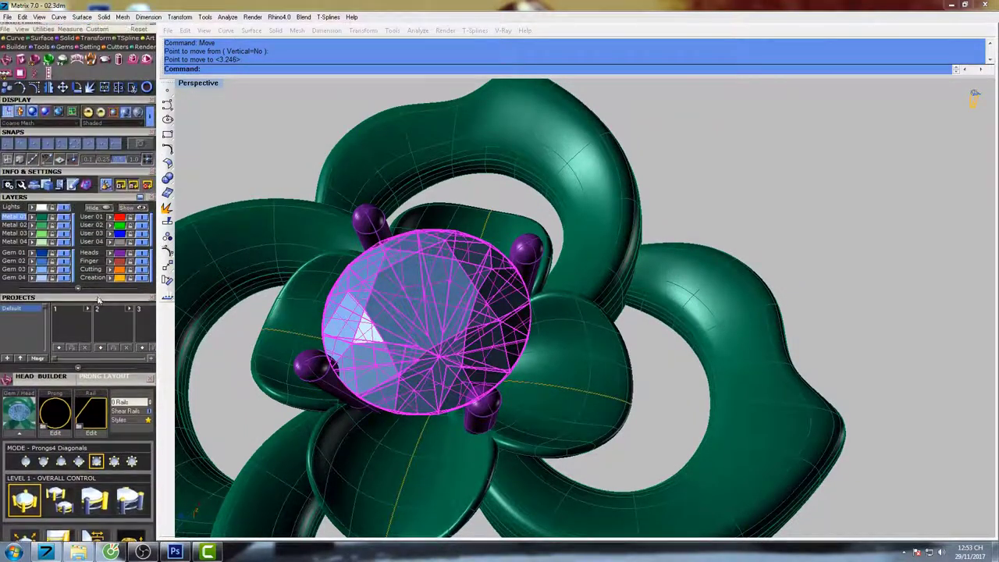
pyautogui.click(34, 60)
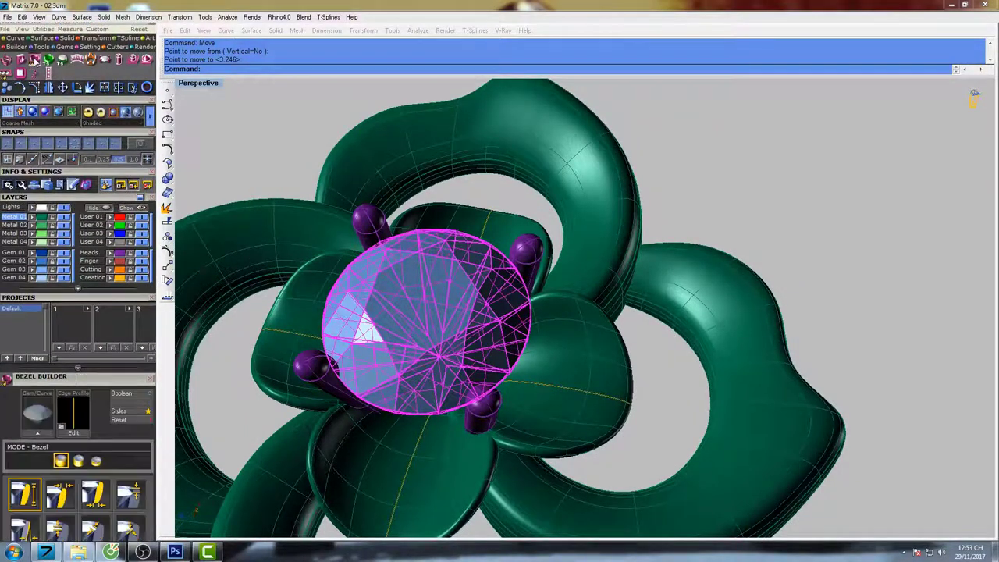
pyautogui.click(37, 435)
# Switch the bezel to Gallery Rail mode and choose a profile with one slanted upper corner.
pyautogui.moveTo(428, 367); pyautogui.dragTo(438, 270, button='right')
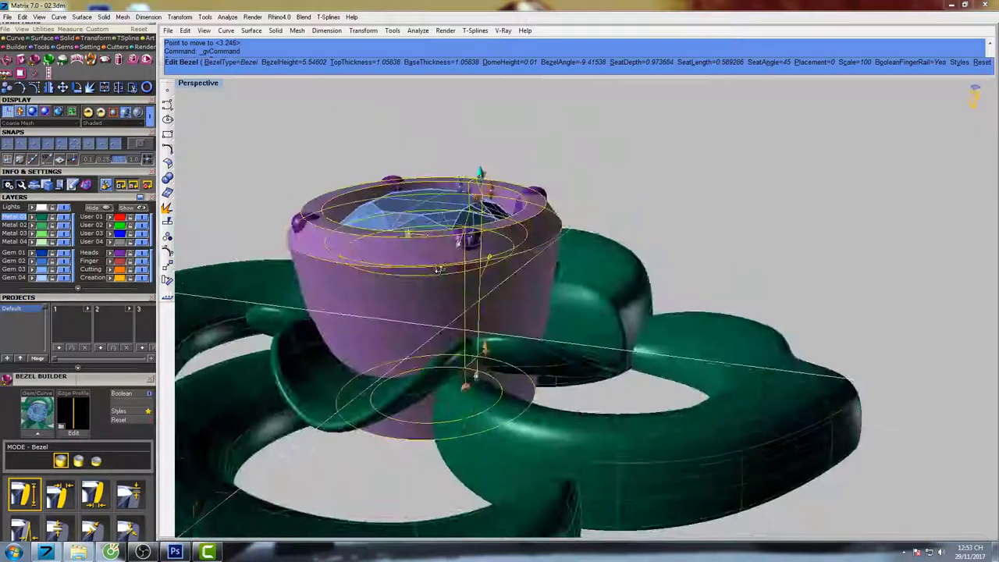
pyautogui.click(96, 461)
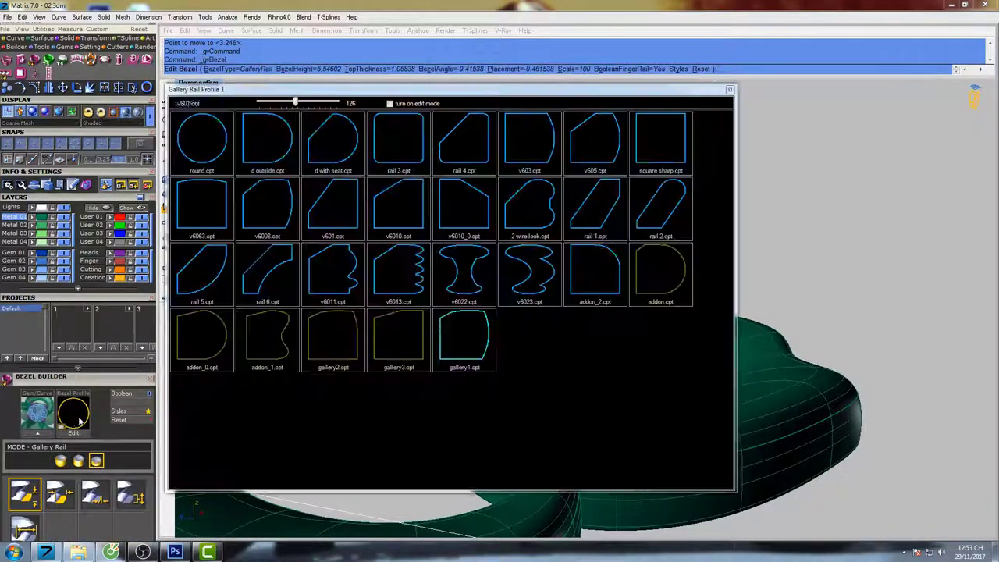
pyautogui.click(656, 149)
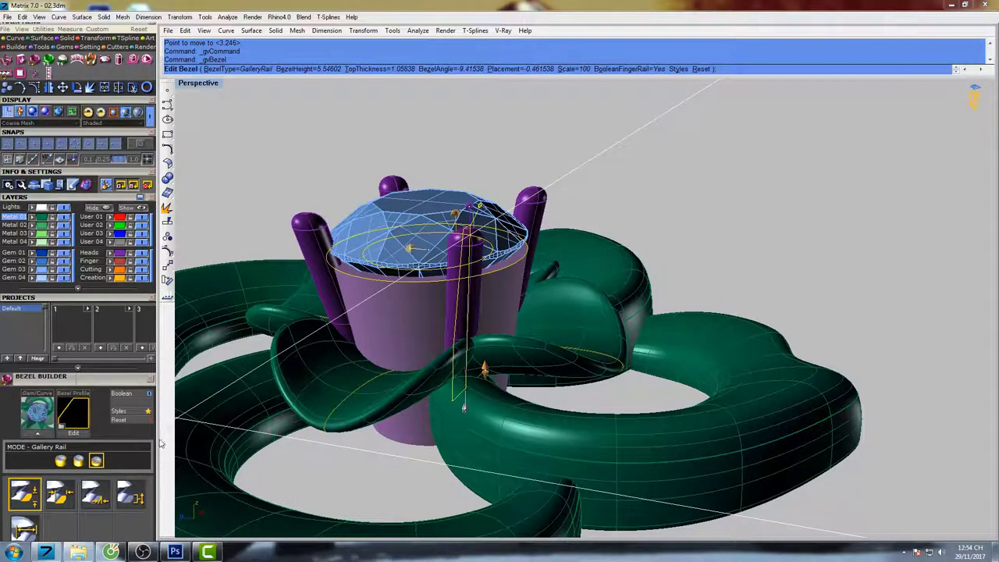
# Set the gallery rail's height to about 4.72 mm.
pyautogui.moveTo(313, 336); pyautogui.dragTo(536, 257, button='right')
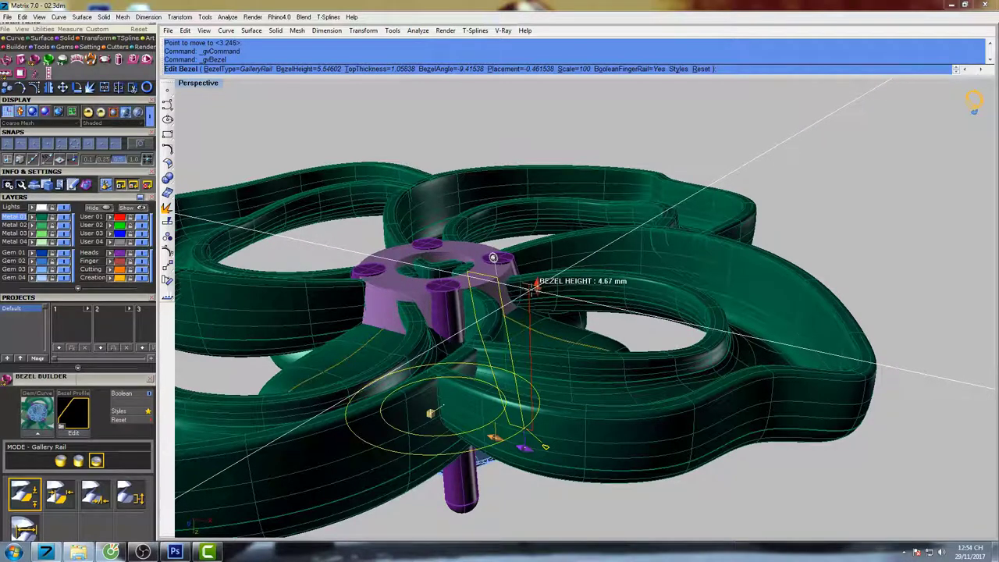
pyautogui.click(531, 287)
pyautogui.moveTo(536, 286); pyautogui.dragTo(477, 397, button='right')
pyautogui.scroll(-5, 524, 346)
pyautogui.scroll(5, 511, 339)
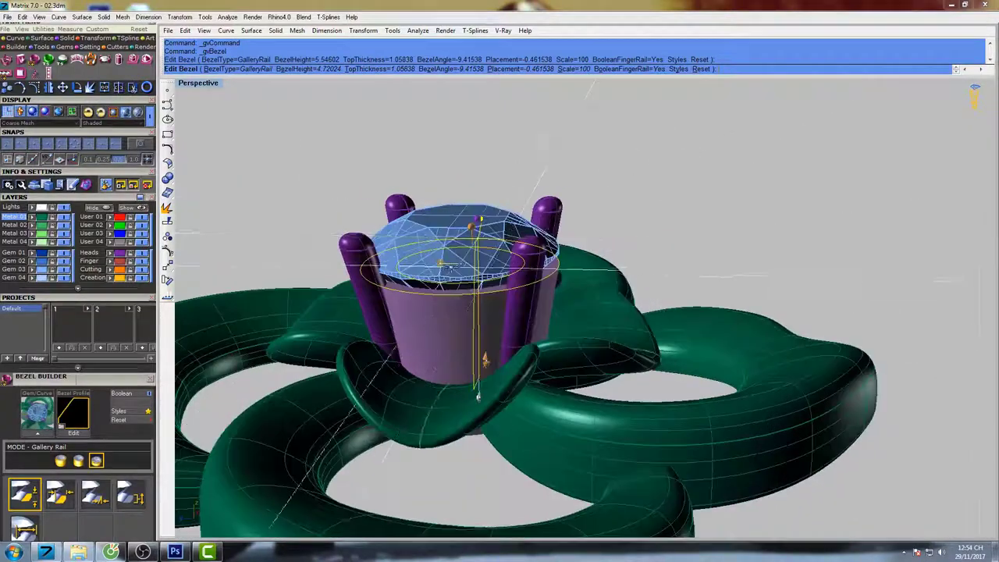
# Lower the gallery rail beneath the gem to a placement of about -2.19 mm.
pyautogui.moveTo(441, 263); pyautogui.dragTo(444, 315)
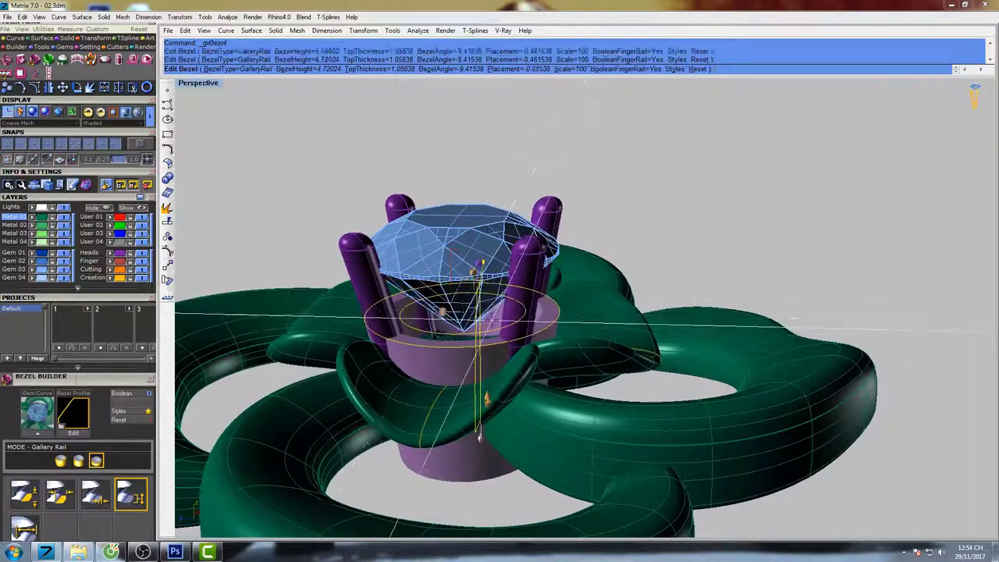
pyautogui.moveTo(444, 316); pyautogui.dragTo(555, 233, button='right')
pyautogui.moveTo(472, 460); pyautogui.dragTo(456, 398, button='right')
pyautogui.scroll(3, 515, 320)
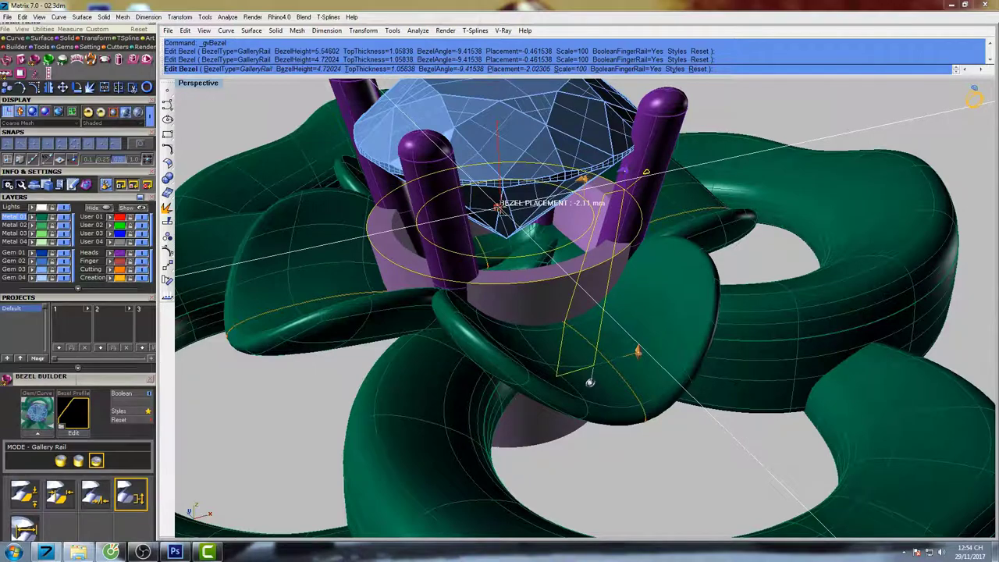
pyautogui.click(498, 209)
# Shorten the gallery rail from its underside to a height of about 2.97 mm.
pyautogui.moveTo(602, 437); pyautogui.dragTo(594, 236, button='right')
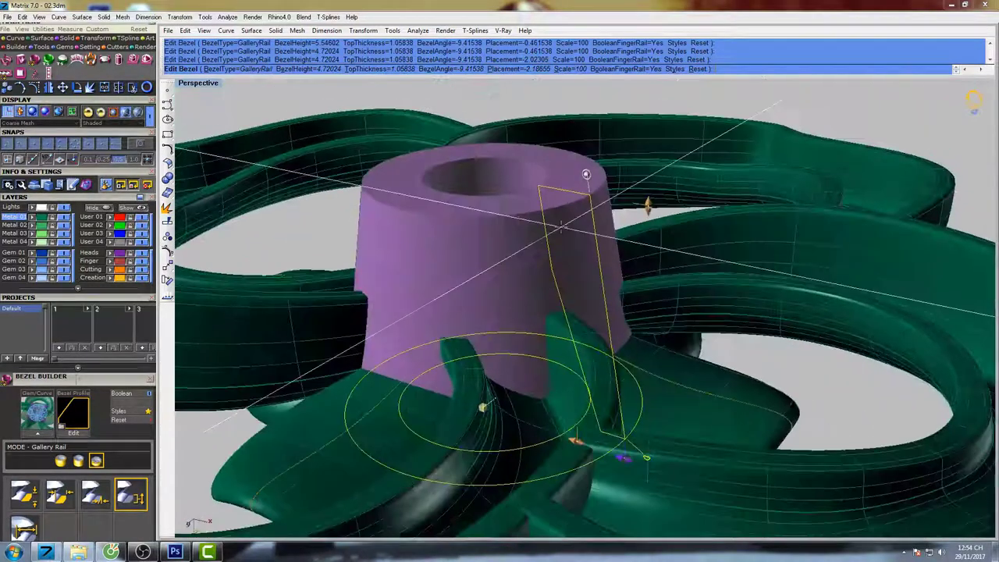
pyautogui.click(648, 207)
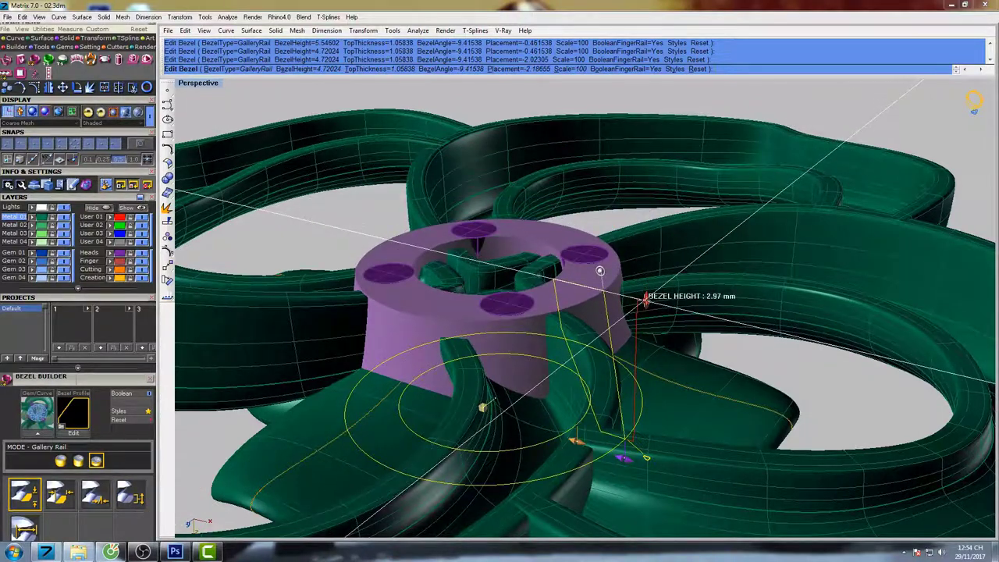
pyautogui.click(646, 301)
# Thin the gallery rail's top thickness to about 0.74 mm and reduce its scale to about 82%.
pyautogui.moveTo(612, 188); pyautogui.dragTo(613, 304, button='right')
pyautogui.keyDown('shift'); pyautogui.moveTo(614, 304); pyautogui.dragTo(586, 336, button='right'); pyautogui.keyUp('shift')
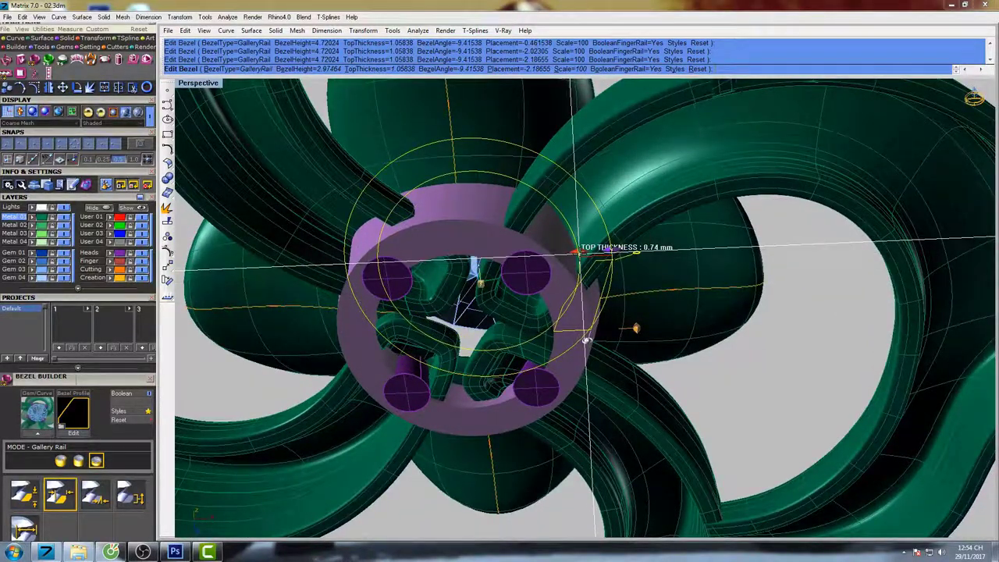
pyautogui.click(580, 253)
pyautogui.moveTo(588, 252); pyautogui.dragTo(574, 232, button='right')
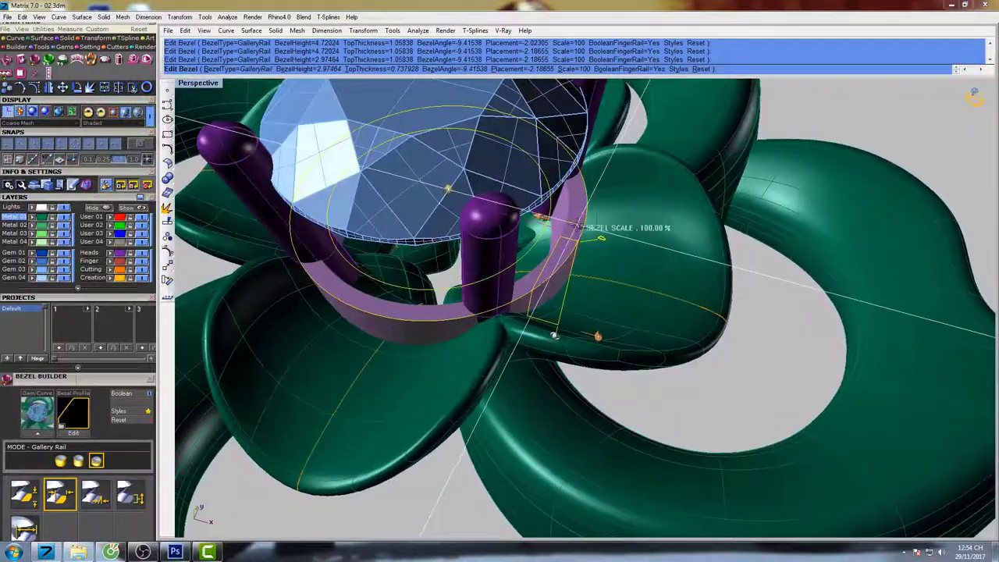
pyautogui.moveTo(576, 226); pyautogui.dragTo(556, 221)
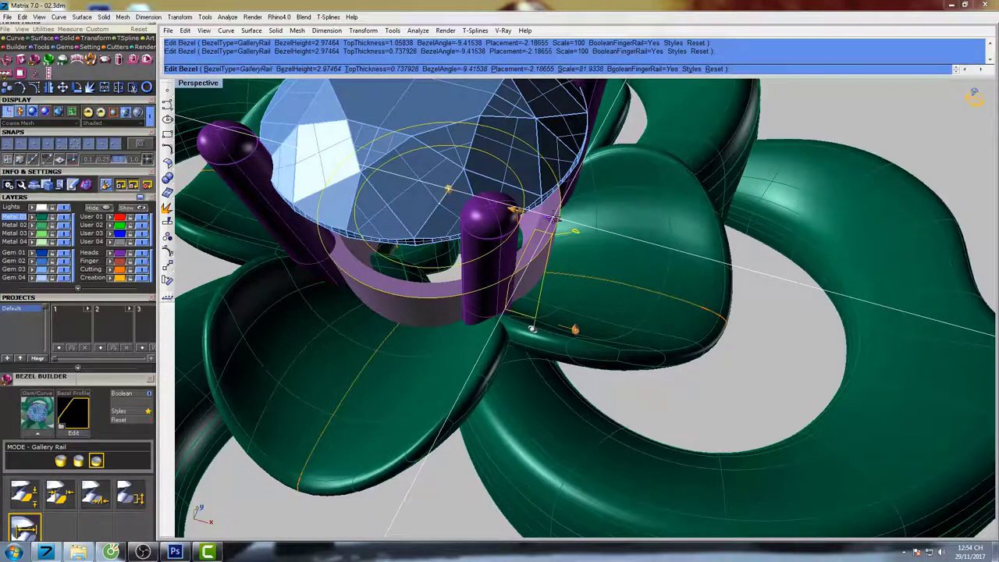
# Set the rail's bezel angle to about -13.64° and finish building the gallery rail.
pyautogui.moveTo(591, 290); pyautogui.dragTo(613, 280, button='right')
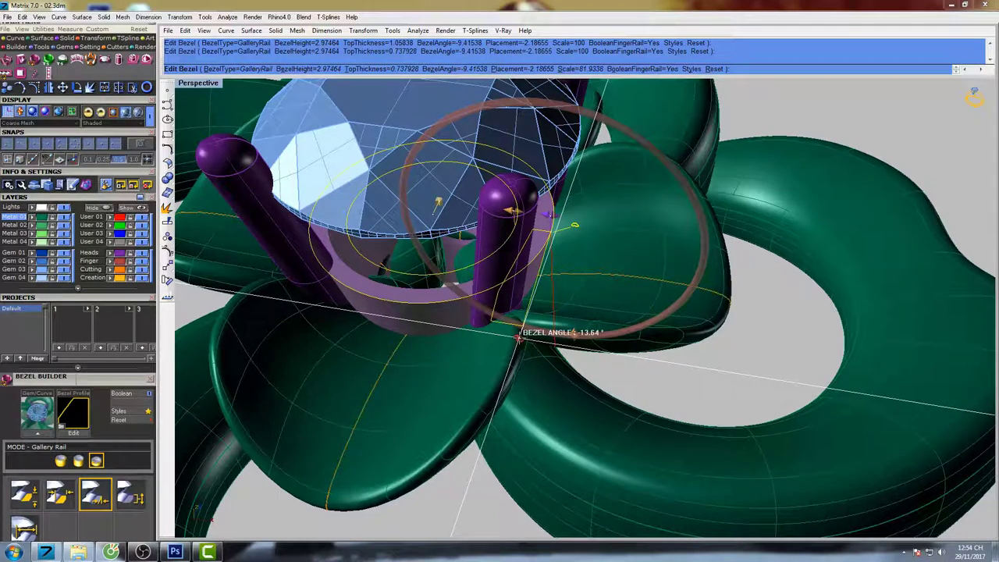
pyautogui.moveTo(521, 335); pyautogui.dragTo(495, 361, button='right')
pyautogui.rightClick(522, 235)
pyautogui.scroll(-4, 521, 235)
pyautogui.scroll(4, 483, 323)
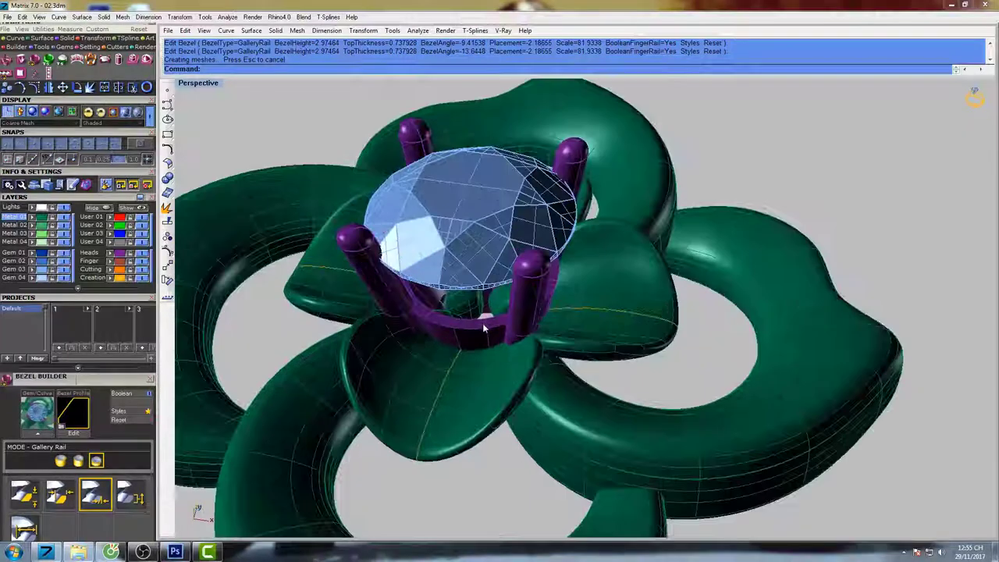
# Divide the gallery rail along its creases with DivideAlongCreases and deselect it.
pyautogui.click(484, 318)
pyautogui.keyDown('shift'); pyautogui.moveTo(496, 326); pyautogui.dragTo(478, 278, button='right'); pyautogui.keyUp('shift')
pyautogui.write('DC')
pyautogui.press('Return')
pyautogui.click(476, 319)
pyautogui.click(731, 175)
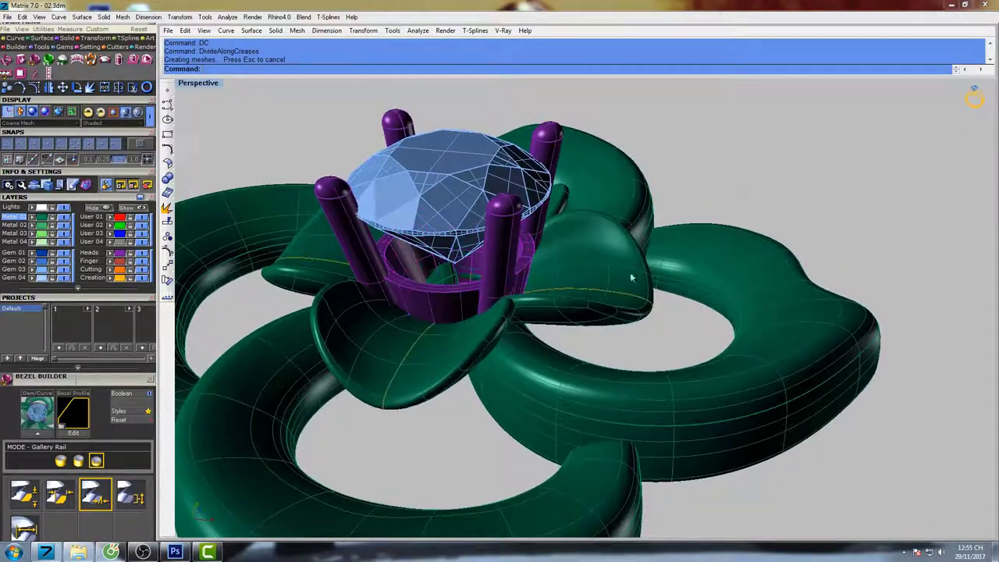
pyautogui.scroll(3, 456, 328)
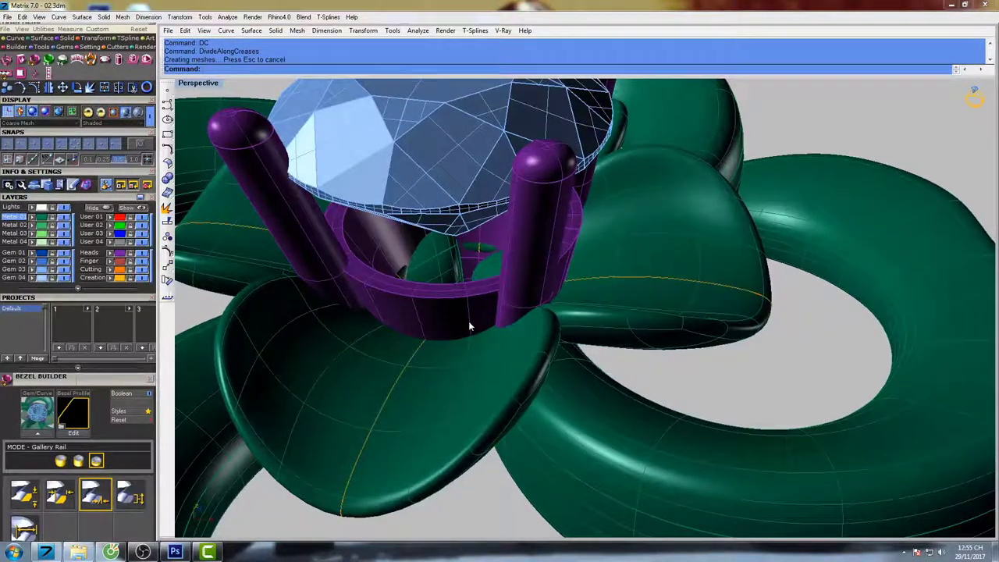
pyautogui.keyDown('shift'); pyautogui.moveTo(462, 320); pyautogui.dragTo(468, 290, button='right'); pyautogui.keyUp('shift')
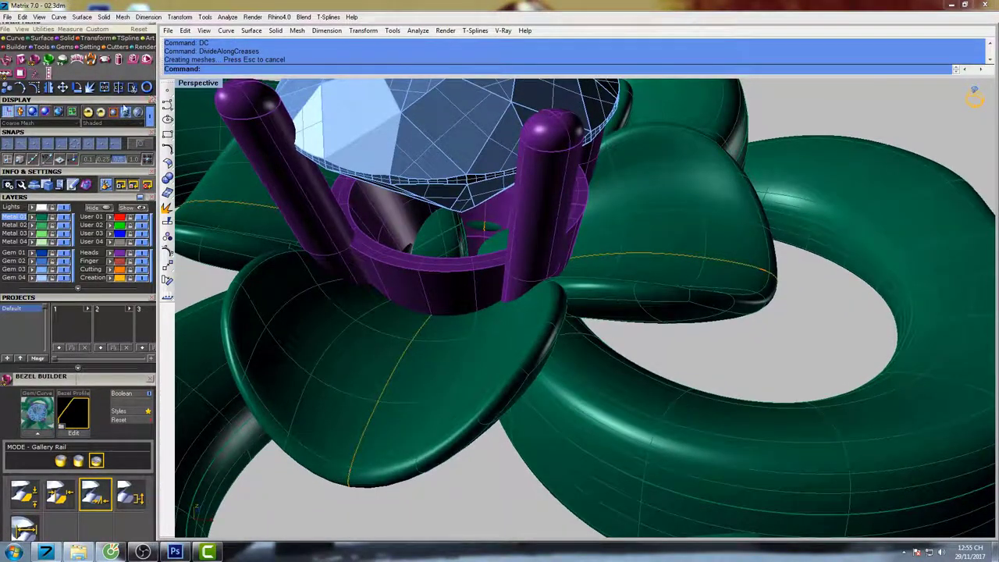
pyautogui.moveTo(123, 104); pyautogui.dragTo(138, 213)
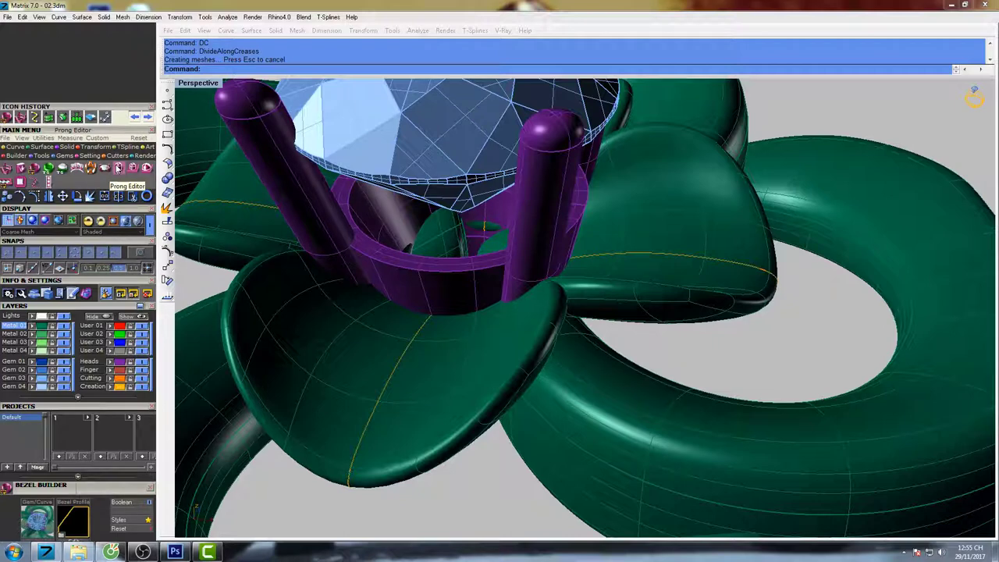
pyautogui.click(16, 148)
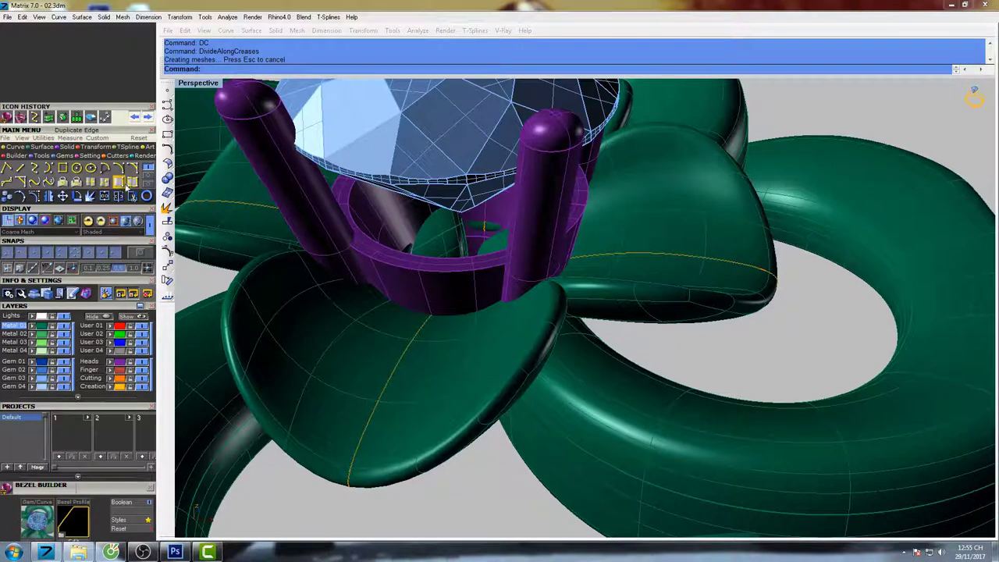
pyautogui.click(147, 182)
pyautogui.click(149, 183)
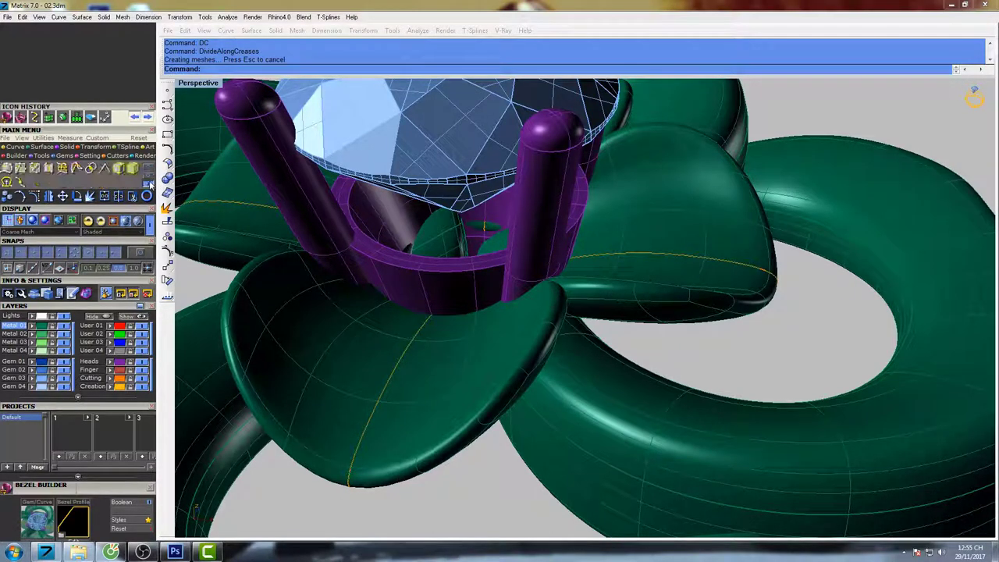
pyautogui.click(149, 180)
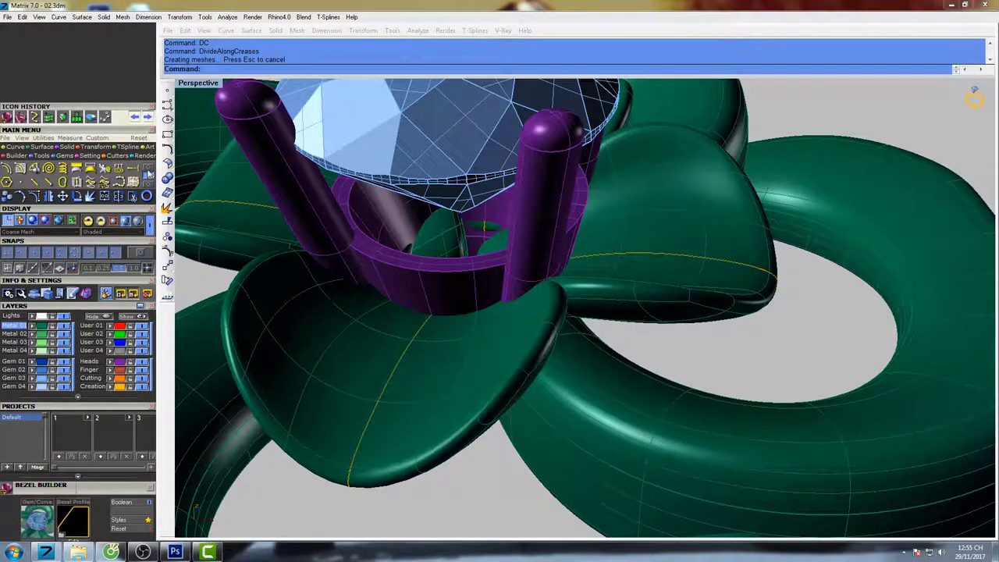
pyautogui.click(148, 174)
pyautogui.moveTo(495, 229)
pyautogui.mouseDown(button='right')
pyautogui.moveTo(497, 208)
pyautogui.moveTo(508, 206)
pyautogui.moveTo(506, 222)
pyautogui.mouseUp(button='right')
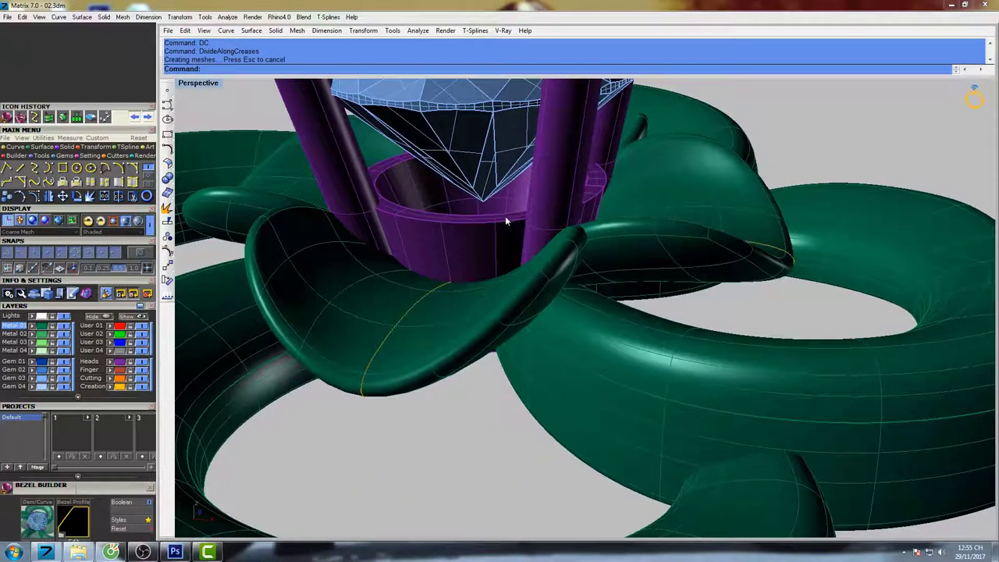
# Extract a copy of the gallery rail's outer wall surface and deselect it.
pyautogui.click(67, 148)
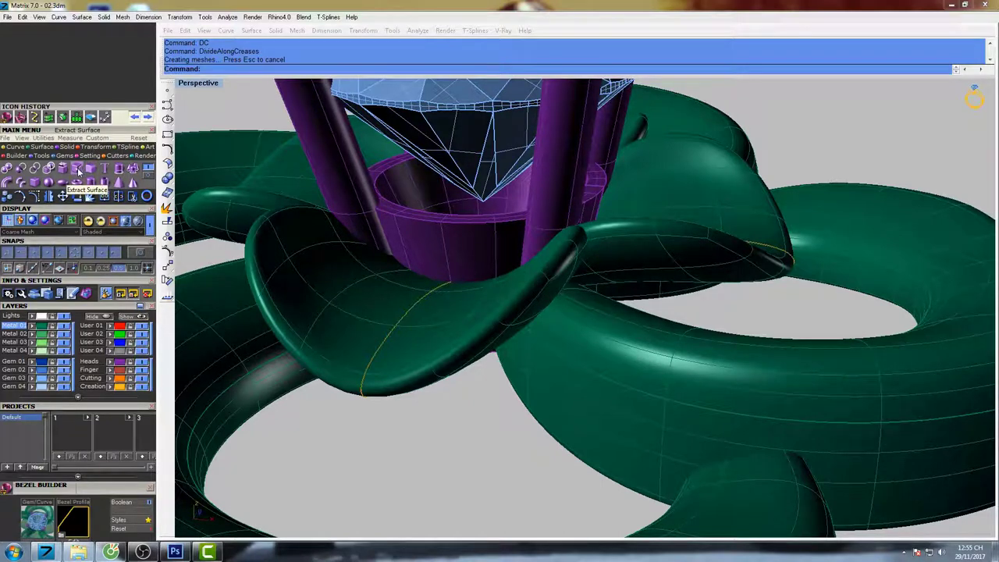
pyautogui.click(77, 169)
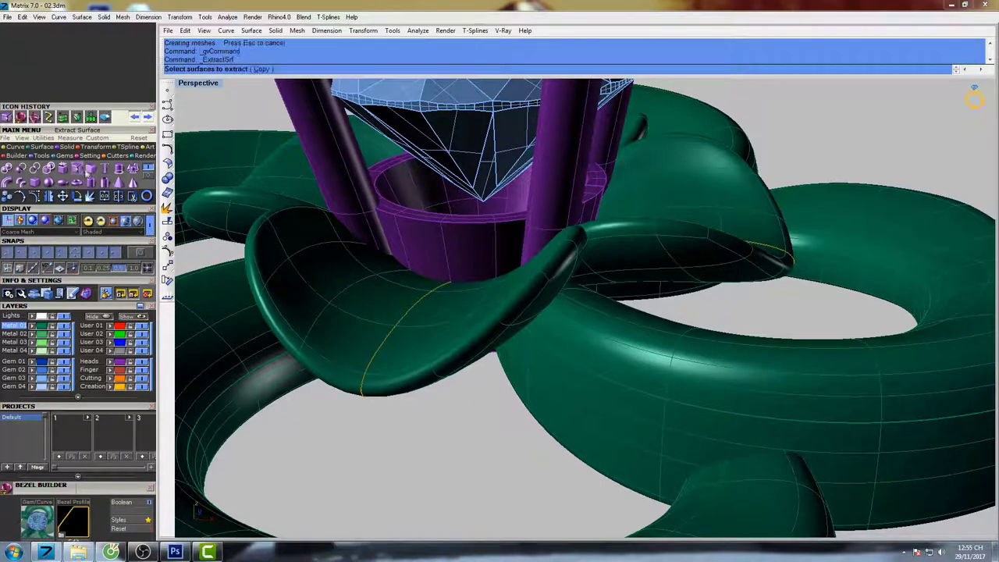
pyautogui.click(458, 256)
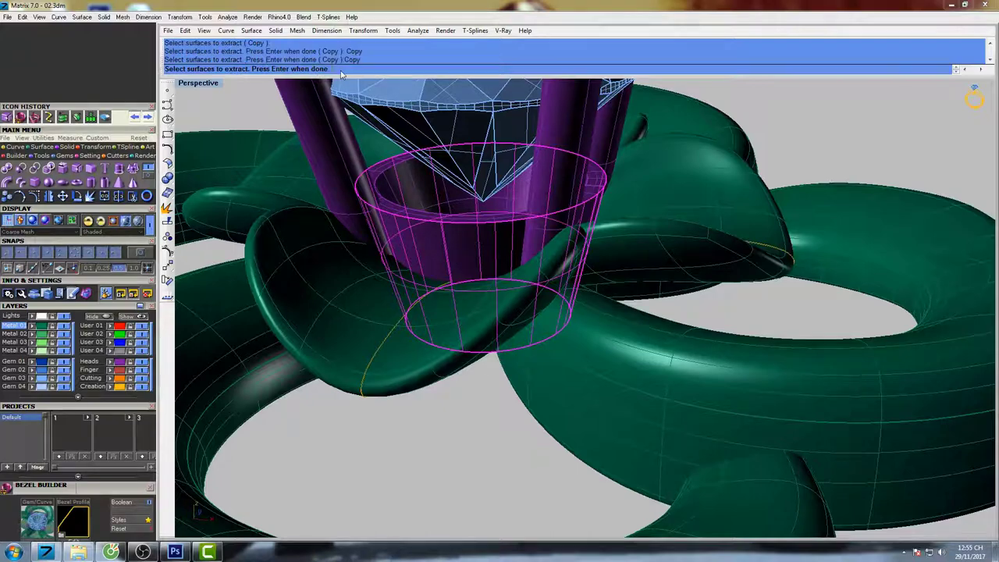
pyautogui.press('Return')
pyautogui.moveTo(546, 253); pyautogui.dragTo(550, 277, button='right')
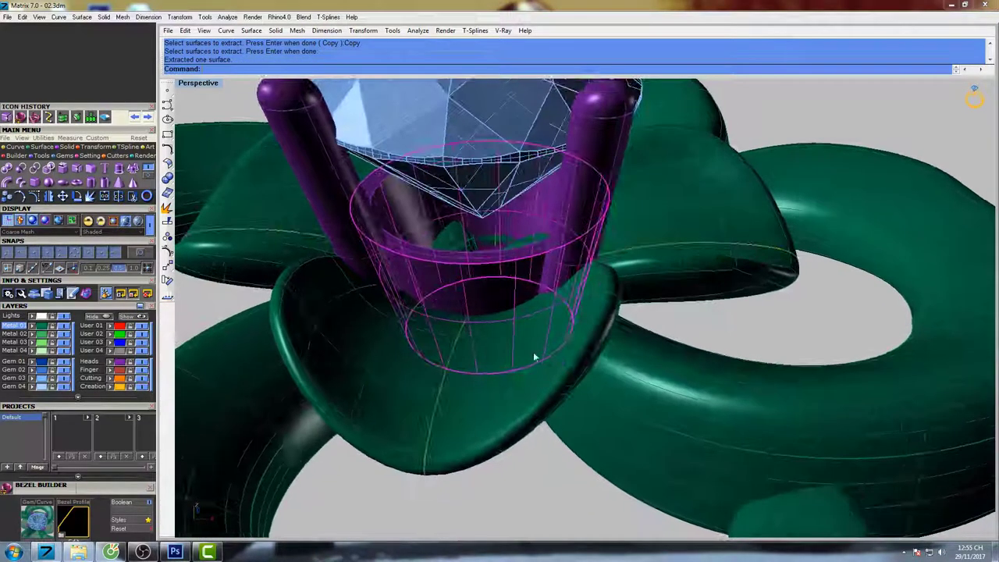
pyautogui.press('Escape')
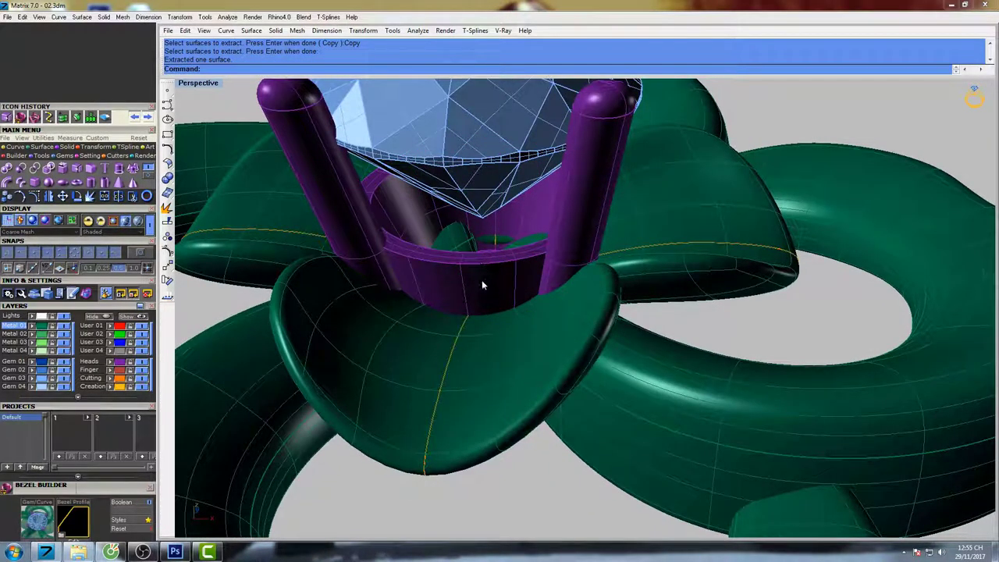
# Lock the gallery rail beneath the centre gem, leaving the extracted wall surface selectable.
pyautogui.click(481, 283)
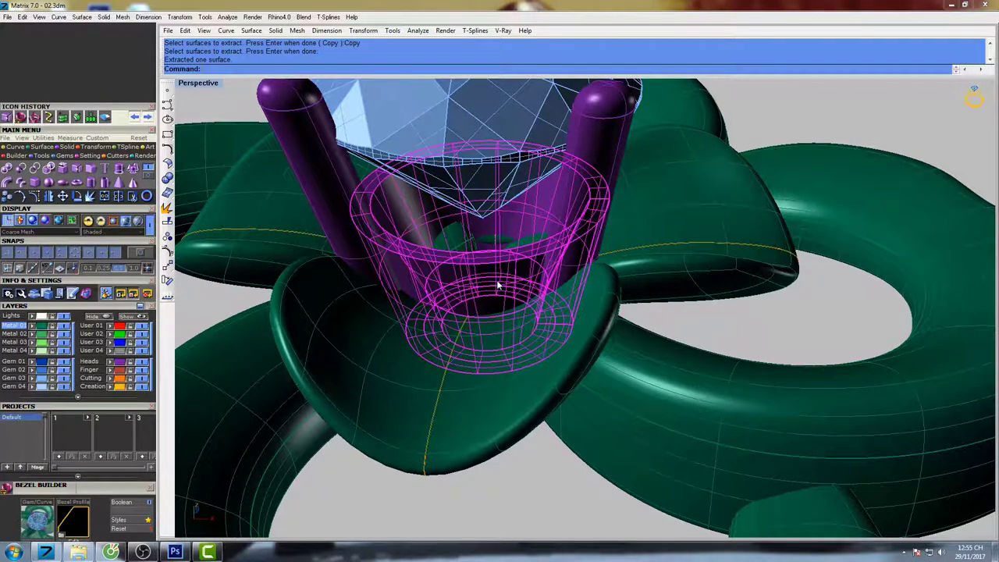
pyautogui.write('Lock')
pyautogui.press('Return')
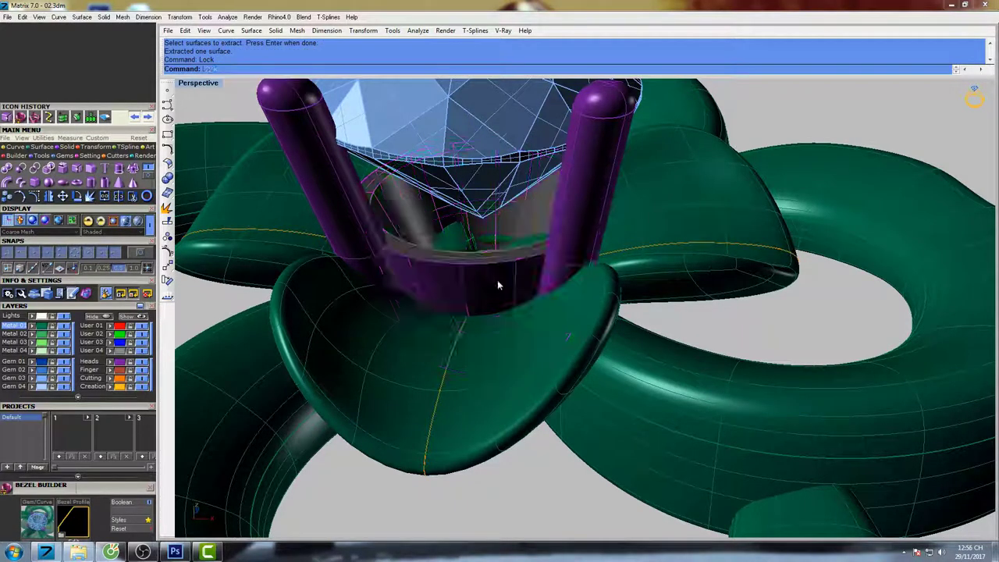
# Offset the extracted gallery rail wall 0.1 inward with OffsetSrf and delete the original wall surface.
pyautogui.click(498, 277)
pyautogui.moveTo(499, 274); pyautogui.dragTo(490, 271, button='right')
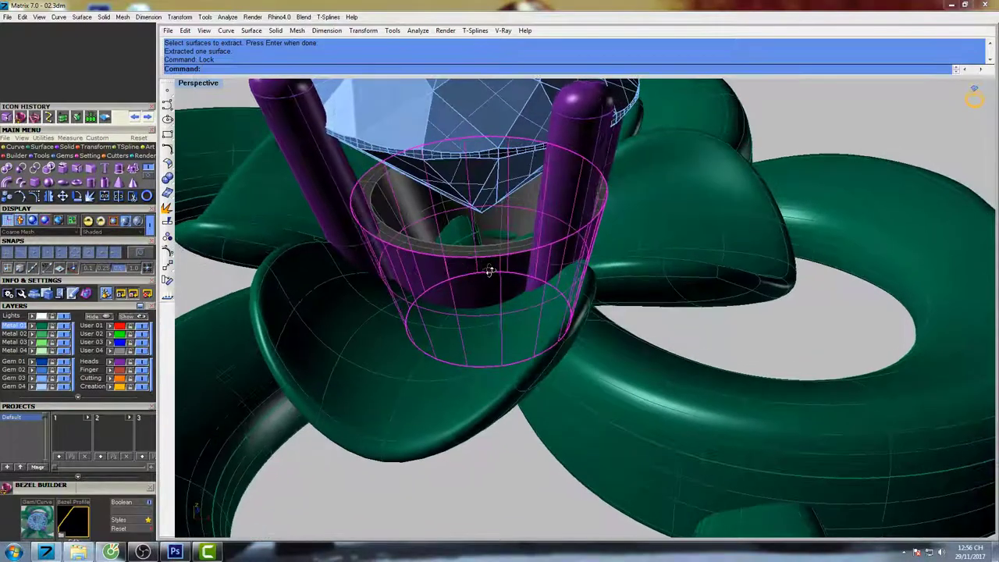
pyautogui.write('O')
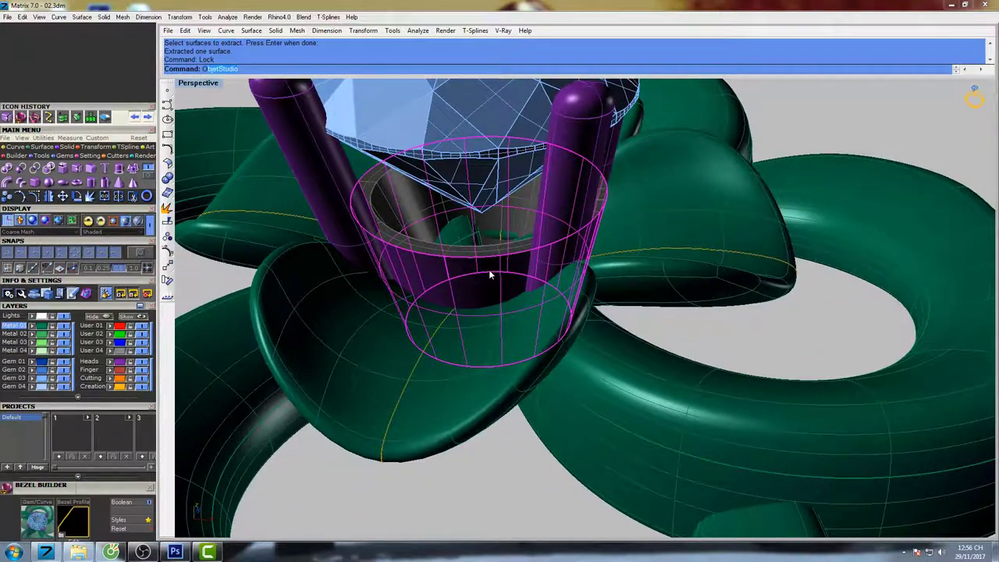
pyautogui.write('f')
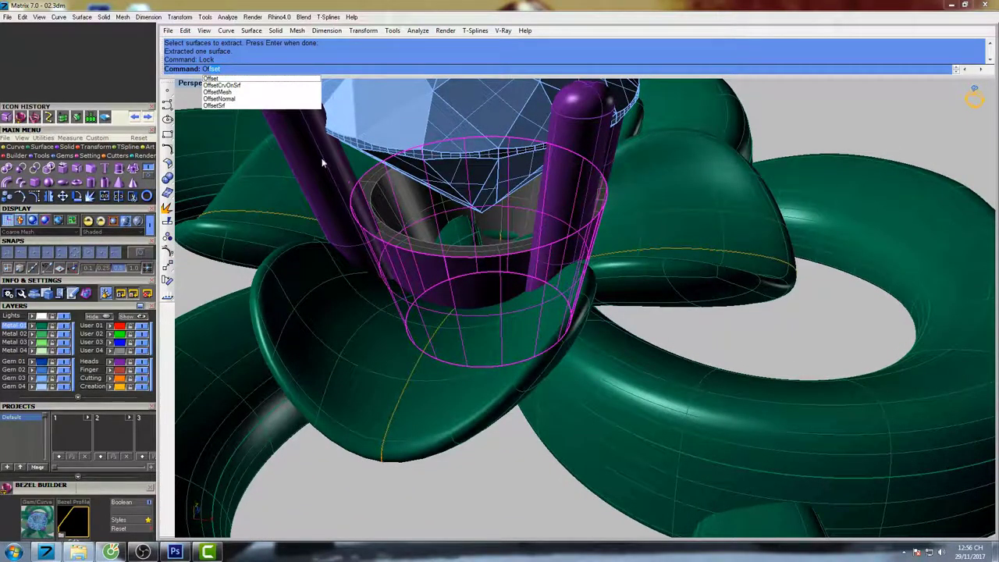
pyautogui.click(216, 106)
pyautogui.moveTo(499, 195); pyautogui.dragTo(609, 229, button='right')
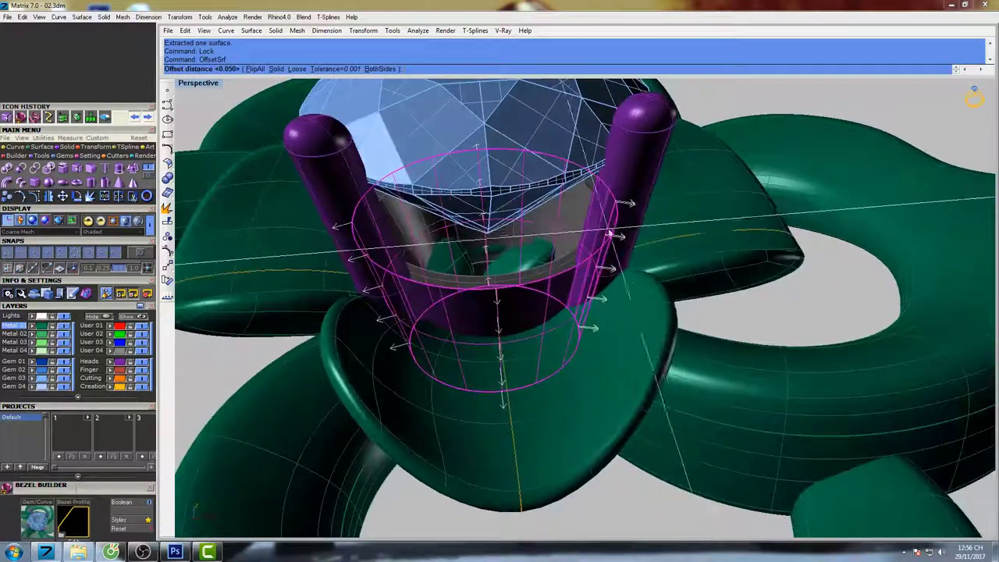
pyautogui.moveTo(379, 91); pyautogui.dragTo(376, 76, button='right')
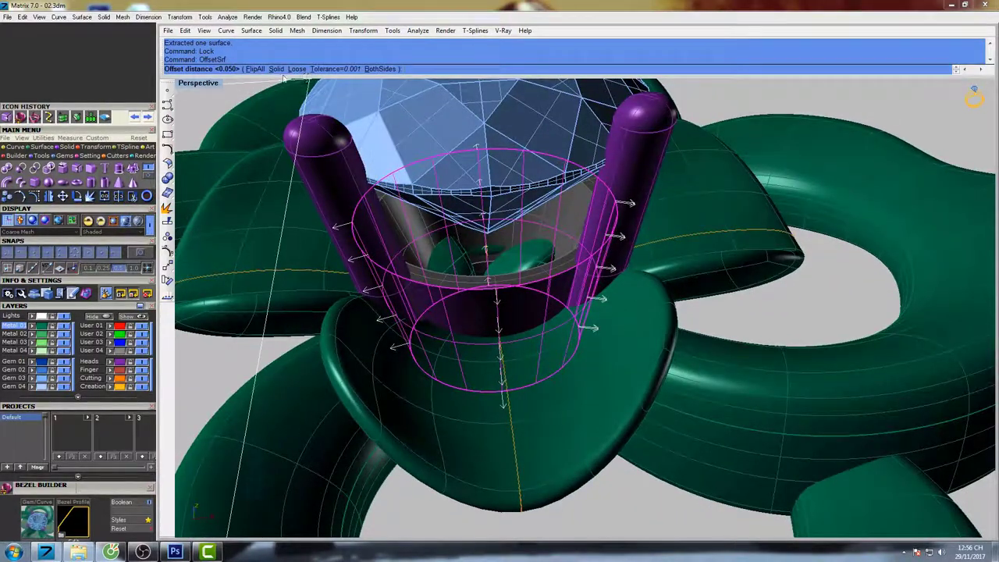
pyautogui.click(256, 70)
pyautogui.keyDown('shift'); pyautogui.moveTo(640, 270); pyautogui.dragTo(621, 238, button='right'); pyautogui.keyUp('shift')
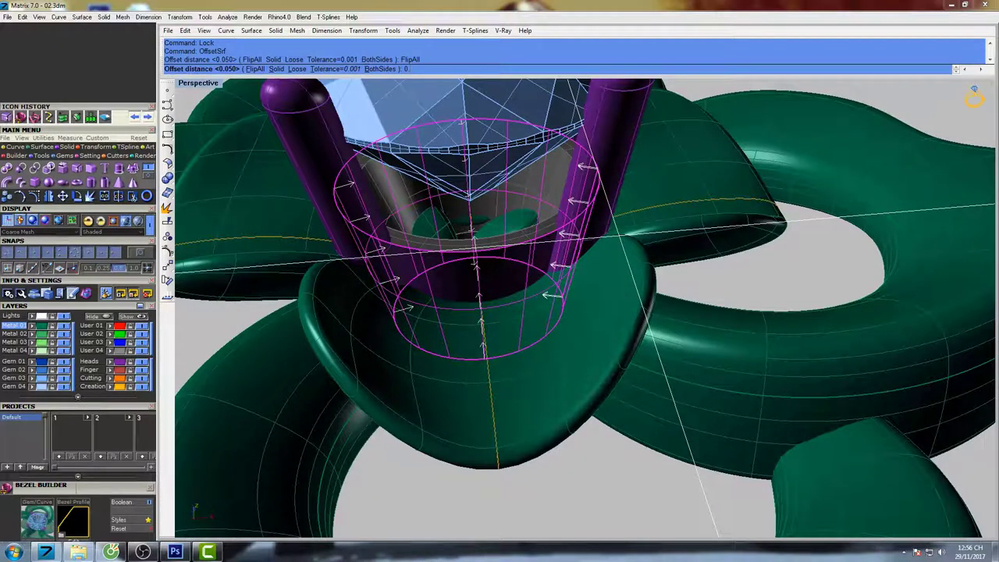
pyautogui.press('Return')
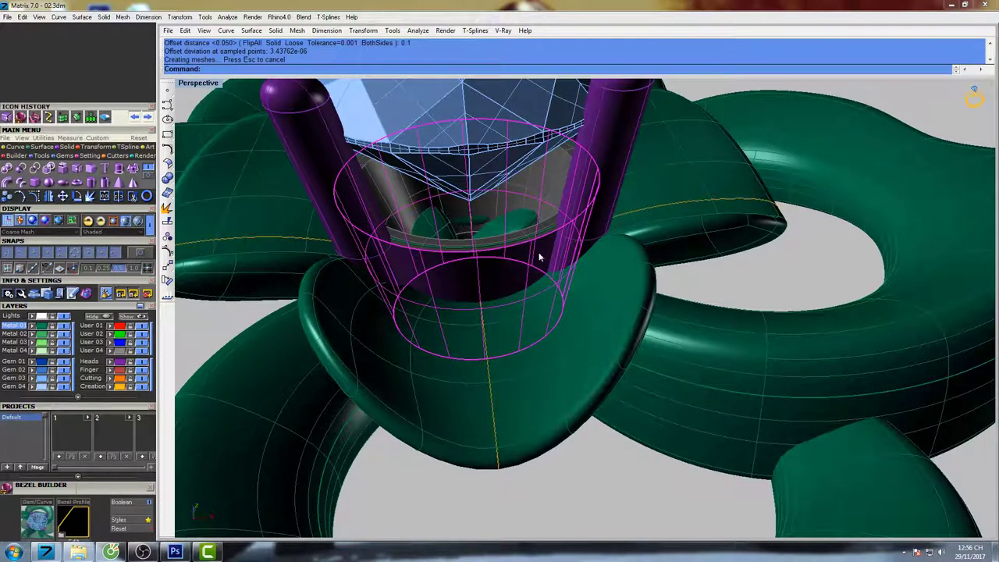
pyautogui.write('De')
pyautogui.press('Return')
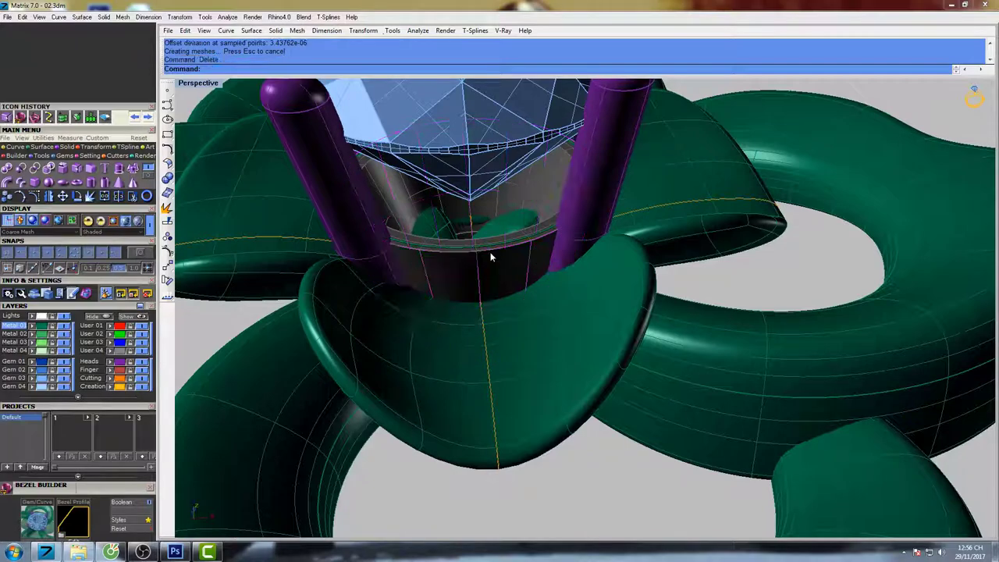
# Trim all the inner and outer petals with BooleanDifference, using the offset gallery rail wall surface as the cutter.
pyautogui.moveTo(515, 406); pyautogui.dragTo(529, 254, button='right')
pyautogui.scroll(4, 532, 248)
pyautogui.scroll(-3, 537, 261)
pyautogui.moveTo(531, 211); pyautogui.dragTo(534, 338, button='right')
pyautogui.scroll(-2, 535, 338)
pyautogui.click(535, 360)
pyautogui.keyDown('shift'); pyautogui.click(629, 255); pyautogui.keyUp('shift')
pyautogui.keyDown('shift'); pyautogui.click(595, 166); pyautogui.keyUp('shift')
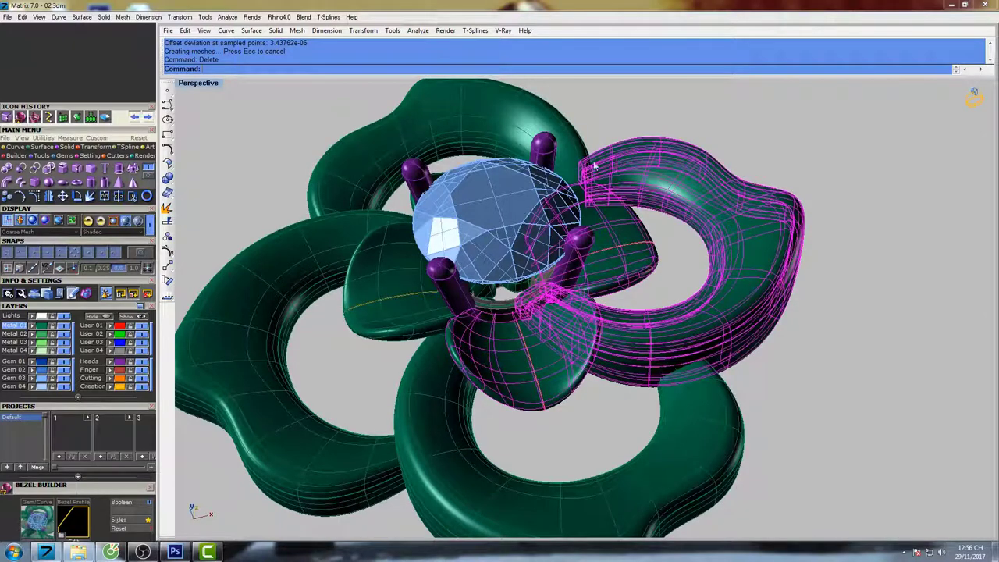
pyautogui.keyDown('shift'); pyautogui.click(522, 117); pyautogui.keyUp('shift')
pyautogui.keyDown('shift'); pyautogui.click(295, 264); pyautogui.keyUp('shift')
pyautogui.keyDown('shift'); pyautogui.click(426, 429); pyautogui.keyUp('shift')
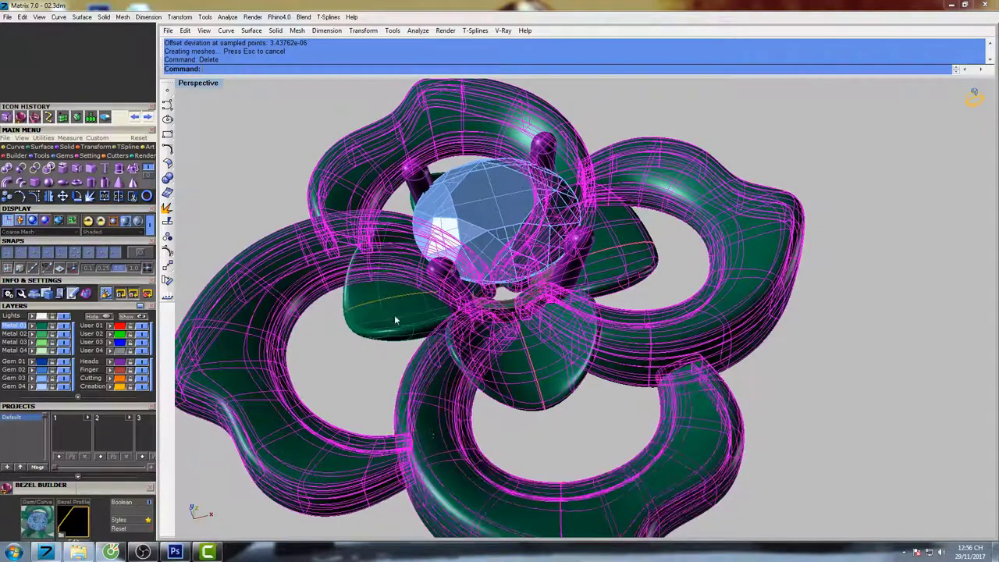
pyautogui.keyDown('shift'); pyautogui.click(460, 313); pyautogui.keyUp('shift')
pyautogui.moveTo(461, 314); pyautogui.dragTo(492, 330, button='right')
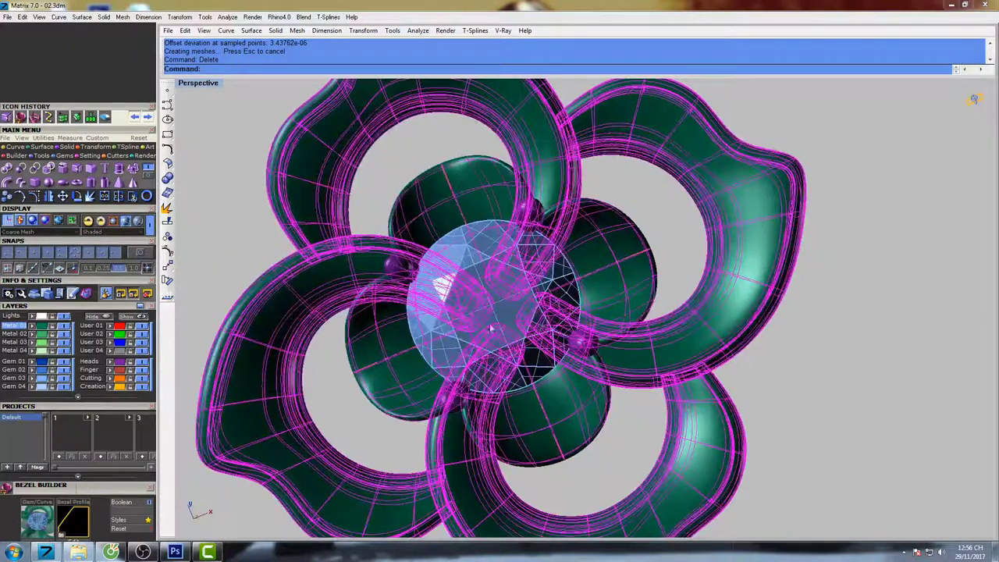
pyautogui.moveTo(556, 389); pyautogui.dragTo(560, 146, button='right')
pyautogui.moveTo(553, 290); pyautogui.dragTo(538, 274, button='right')
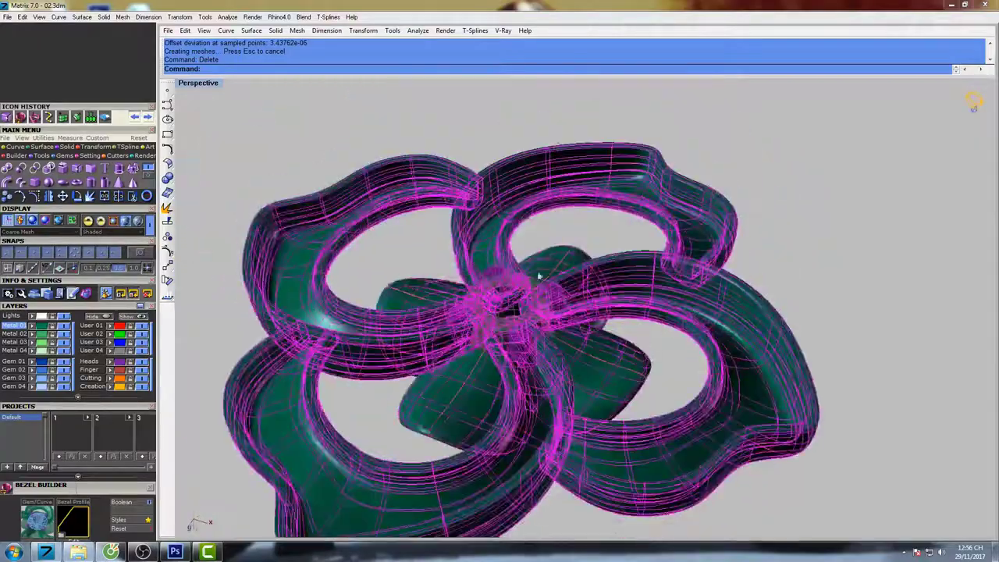
pyautogui.scroll(6, 539, 315)
pyautogui.moveTo(539, 316); pyautogui.dragTo(598, 268, button='right')
pyautogui.write('bo')
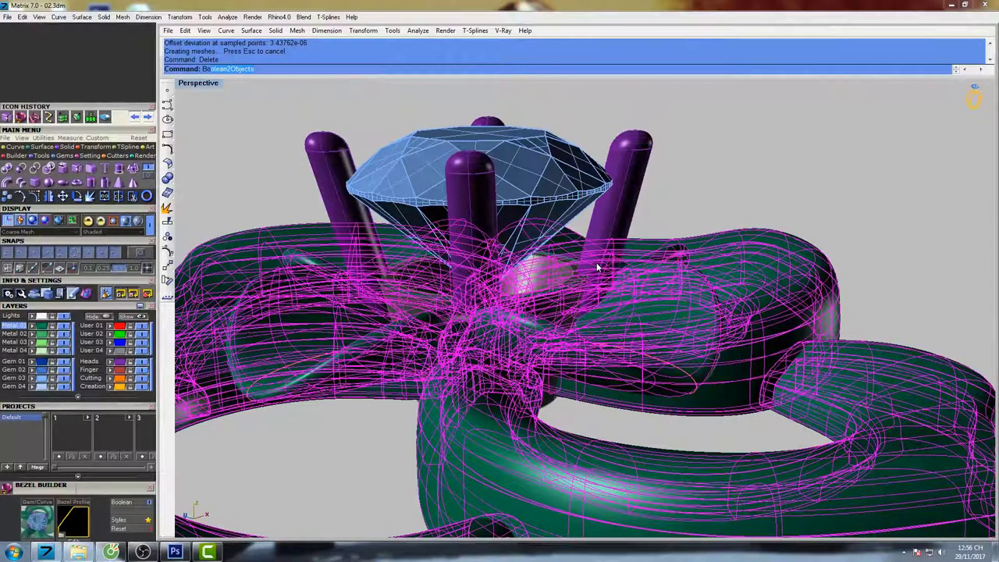
pyautogui.write('o')
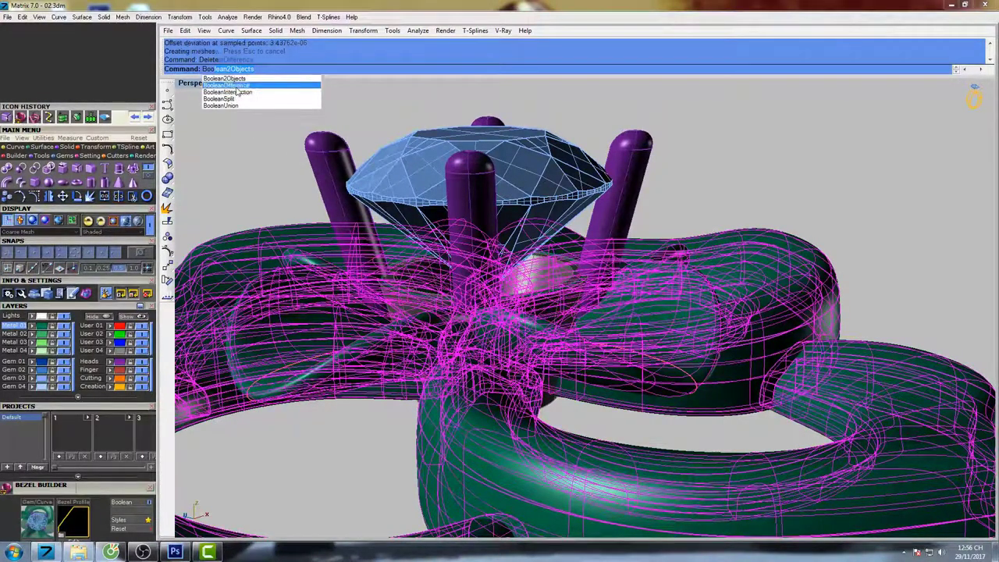
pyautogui.click(226, 85)
pyautogui.moveTo(574, 307); pyautogui.dragTo(470, 354, button='right')
pyautogui.click(469, 348)
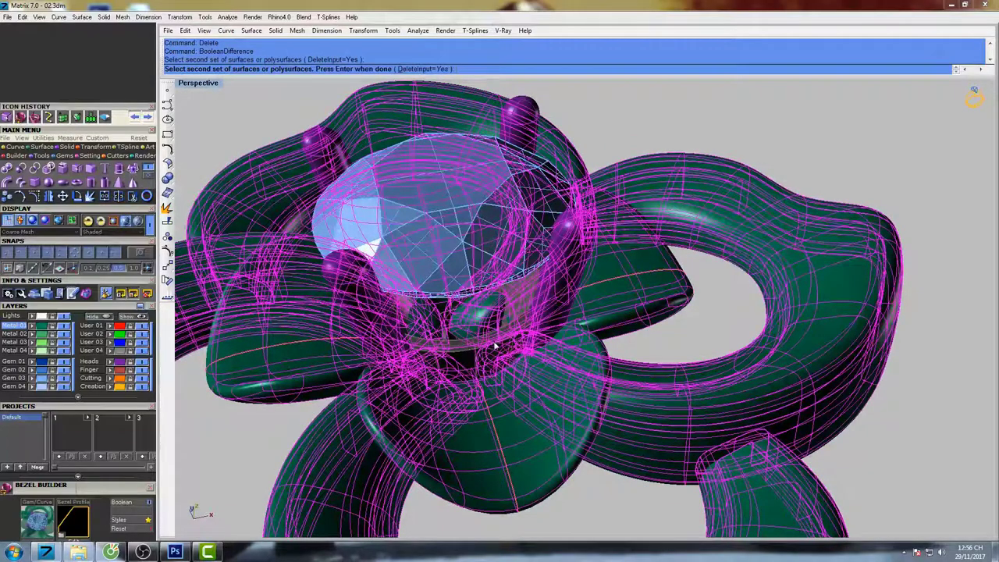
pyautogui.press('Return')
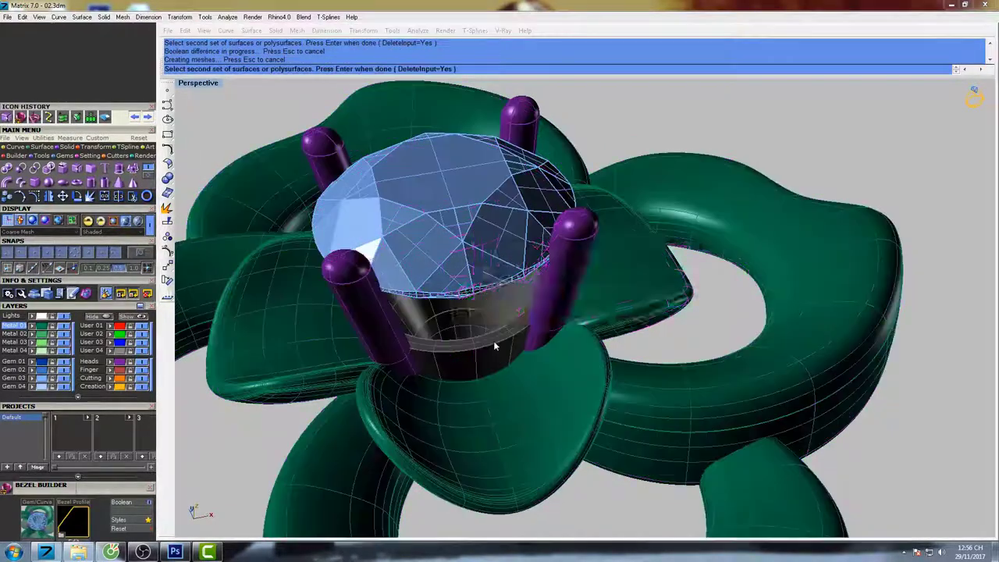
pyautogui.click(661, 306)
# Preview the trimmed petals and gem head in shaded display without wires.
pyautogui.moveTo(542, 411)
pyautogui.mouseDown(button='right')
pyautogui.moveTo(547, 174)
pyautogui.moveTo(522, 258)
pyautogui.moveTo(546, 161)
pyautogui.moveTo(607, 336)
pyautogui.moveTo(511, 276)
pyautogui.moveTo(505, 324)
pyautogui.mouseUp(button='right')
pyautogui.scroll(-5, 522, 257)
pyautogui.write('s')
pyautogui.press('Return')
pyautogui.press('Escape')
pyautogui.scroll(5, 500, 274)
# Unlock the gallery rail and assign it together with the four prongs to the Metal 01 layer.
pyautogui.write('u')
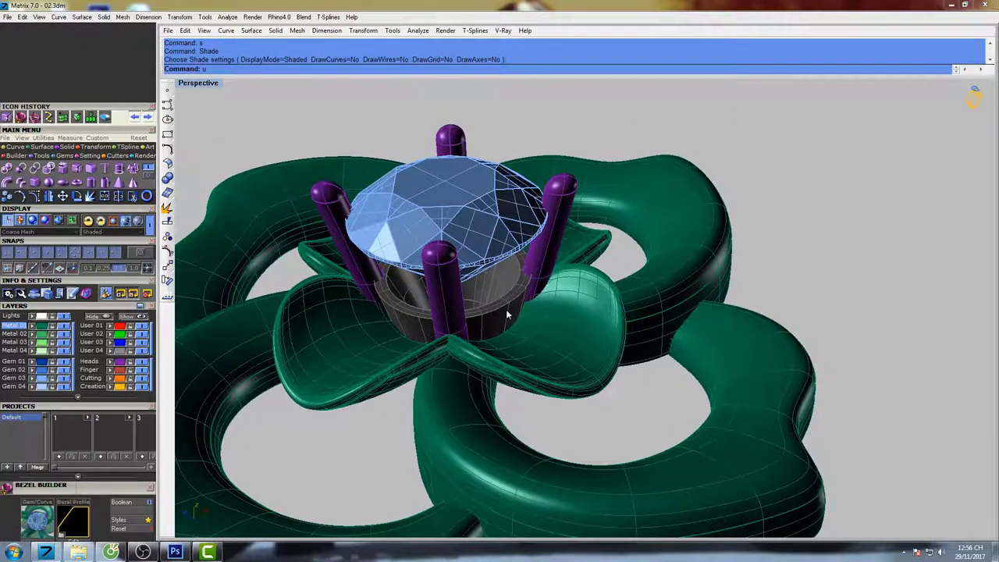
pyautogui.write('n')
pyautogui.press('Return')
pyautogui.moveTo(599, 313); pyautogui.dragTo(512, 299, button='right')
pyautogui.keyDown('shift'); pyautogui.click(546, 264); pyautogui.keyUp('shift')
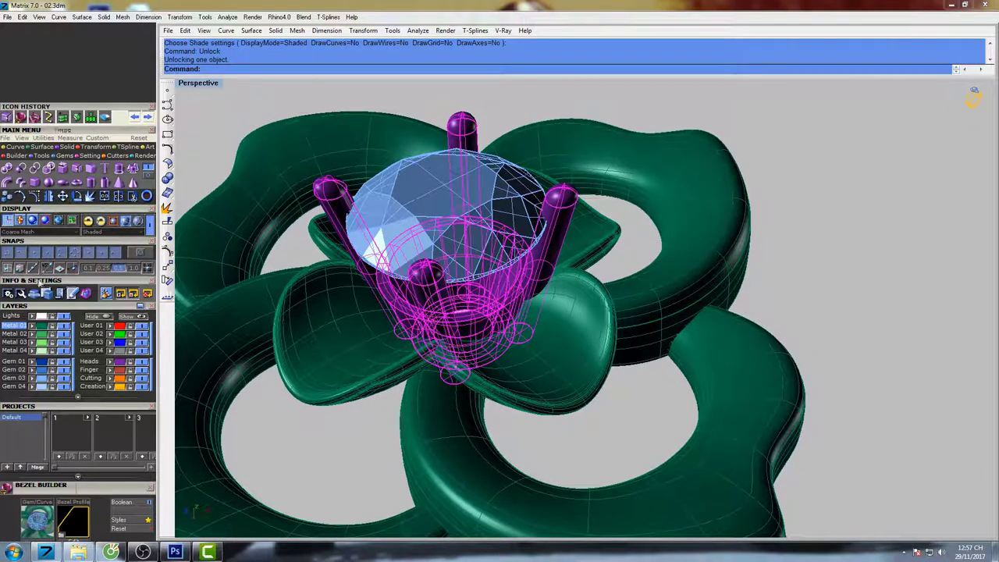
pyautogui.click(572, 95)
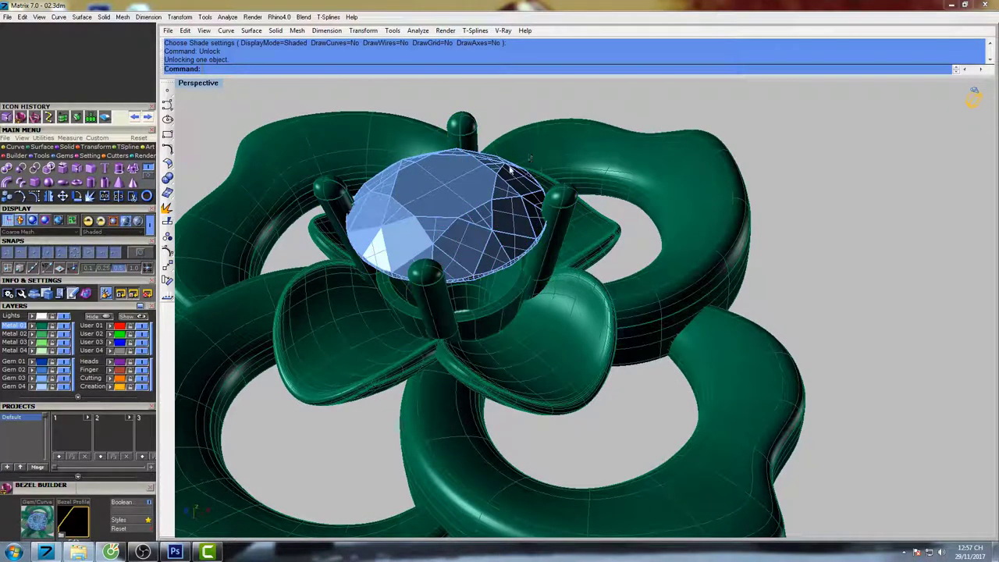
# Assign the centre gem to the User 01 layer and deselect it.
pyautogui.click(445, 168)
pyautogui.click(480, 269)
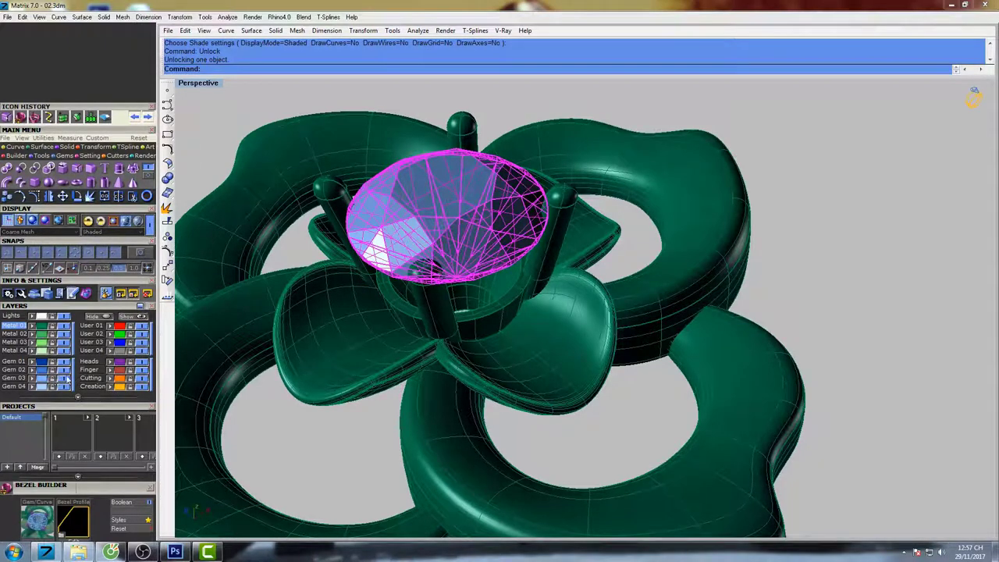
pyautogui.click(110, 325)
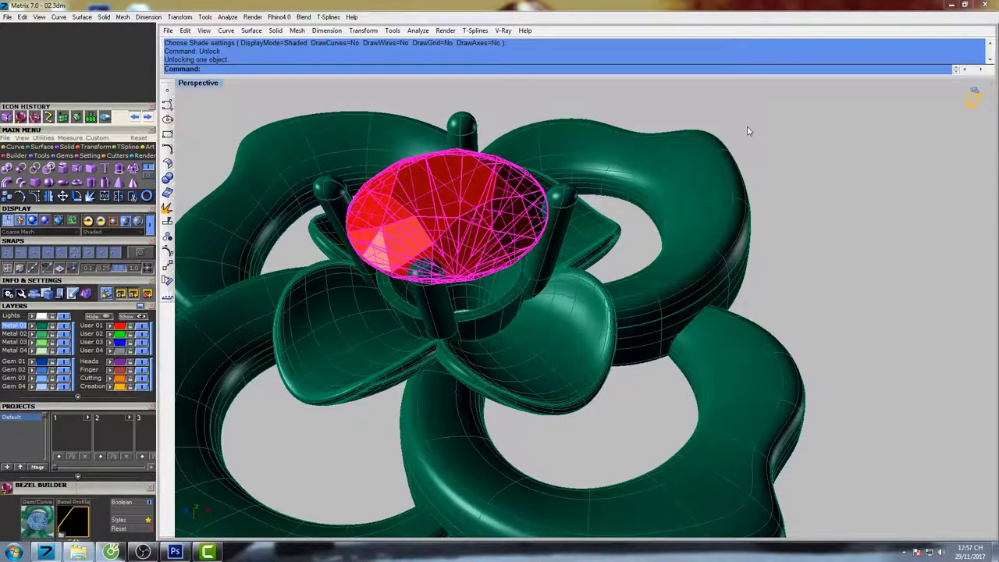
pyautogui.click(747, 131)
# Inspect the whole flower shaded in the perspective, front, right and top views, ending with the Top view maximized.
pyautogui.scroll(-5, 718, 199)
pyautogui.moveTo(703, 211)
pyautogui.mouseDown(button='right')
pyautogui.moveTo(640, 250)
pyautogui.moveTo(601, 327)
pyautogui.moveTo(594, 230)
pyautogui.moveTo(616, 163)
pyautogui.moveTo(602, 203)
pyautogui.moveTo(557, 243)
pyautogui.moveTo(563, 216)
pyautogui.moveTo(570, 266)
pyautogui.moveTo(546, 180)
pyautogui.mouseUp(button='right')
pyautogui.write('s')
pyautogui.press('Return')
pyautogui.doubleClick(207, 85)
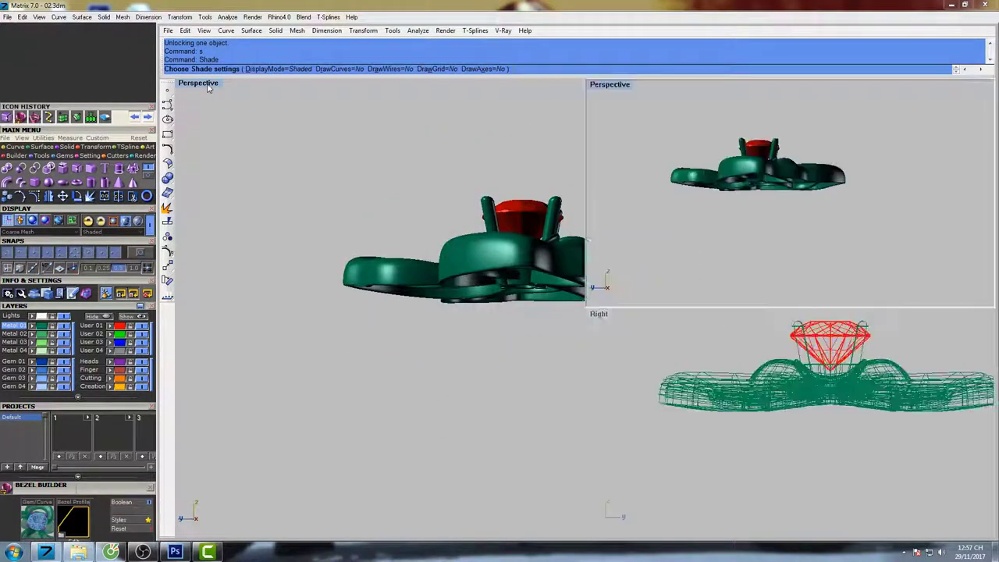
pyautogui.moveTo(463, 256); pyautogui.dragTo(490, 265, button='right')
pyautogui.scroll(-4, 448, 235)
pyautogui.moveTo(445, 221); pyautogui.dragTo(460, 221, button='right')
pyautogui.scroll(-4, 454, 352)
pyautogui.moveTo(454, 352); pyautogui.dragTo(435, 366, button='right')
pyautogui.moveTo(810, 349); pyautogui.dragTo(794, 379, button='right')
pyautogui.moveTo(782, 162)
pyautogui.mouseDown(button='right')
pyautogui.moveTo(780, 250)
pyautogui.moveTo(781, 223)
pyautogui.mouseUp(button='right')
pyautogui.click(374, 183)
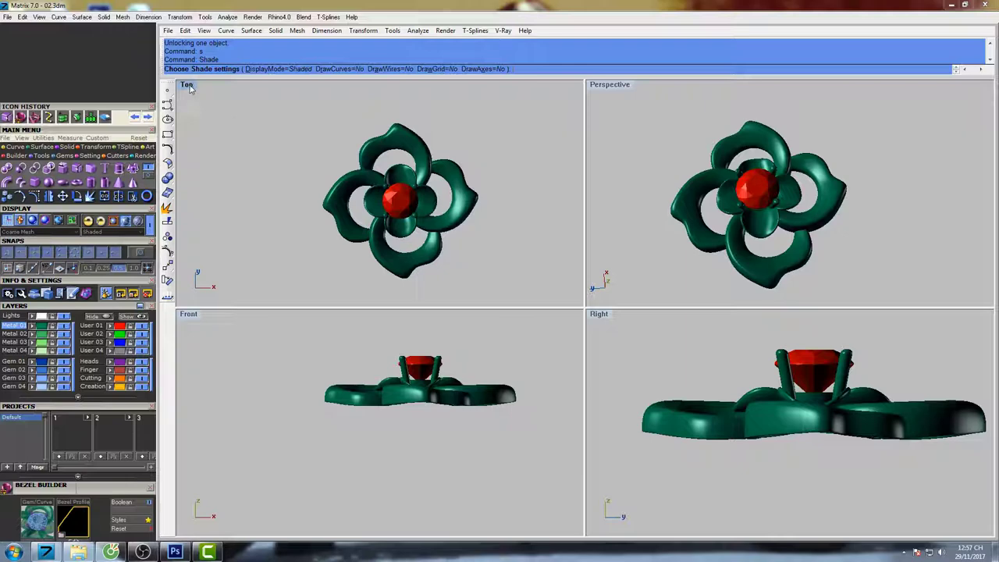
pyautogui.doubleClick(189, 87)
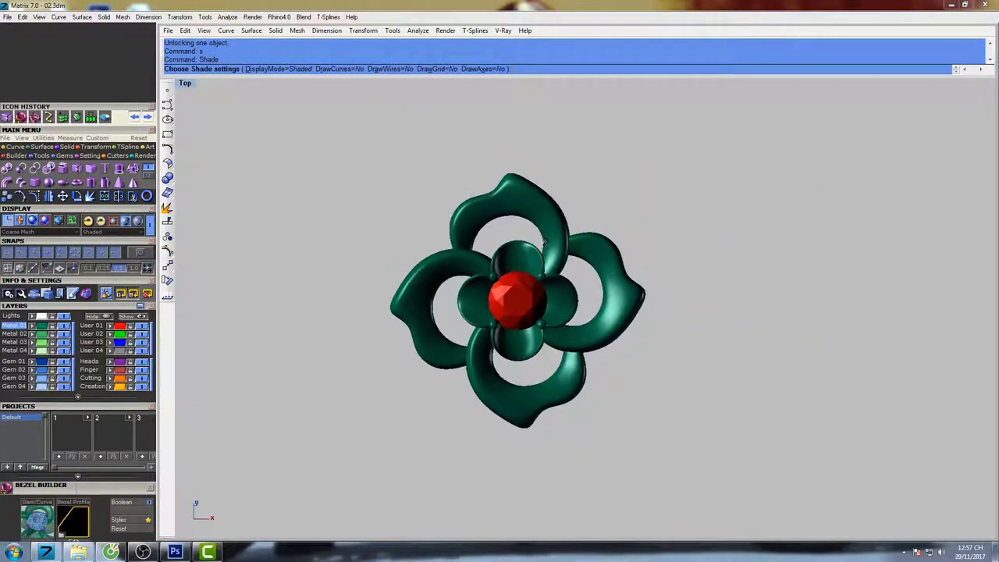
pyautogui.press('Escape')
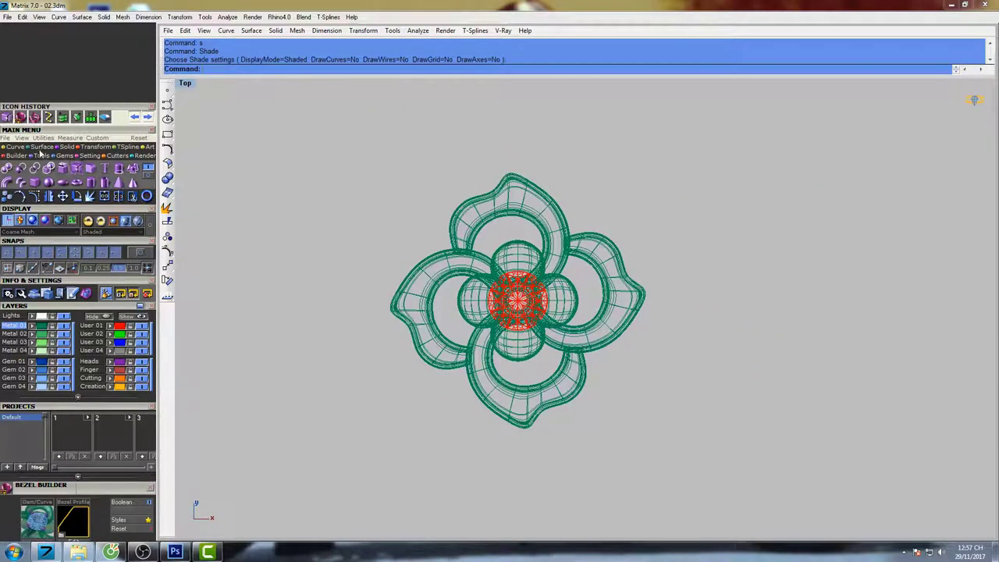
# Draw a small circle centred on the origin in the Top view.
pyautogui.click(16, 147)
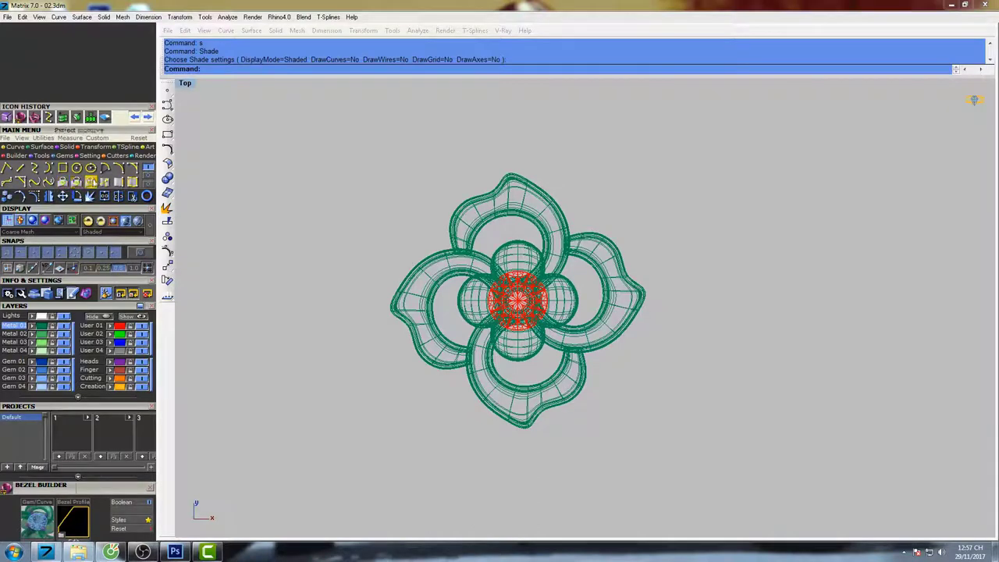
pyautogui.click(77, 169)
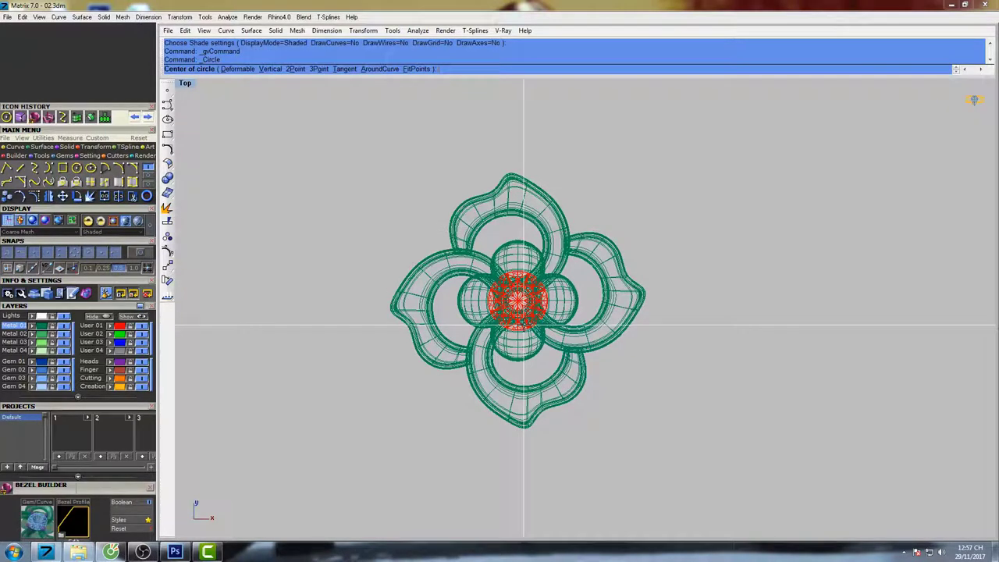
pyautogui.write('0')
pyautogui.press('Return')
pyautogui.scroll(5, 518, 311)
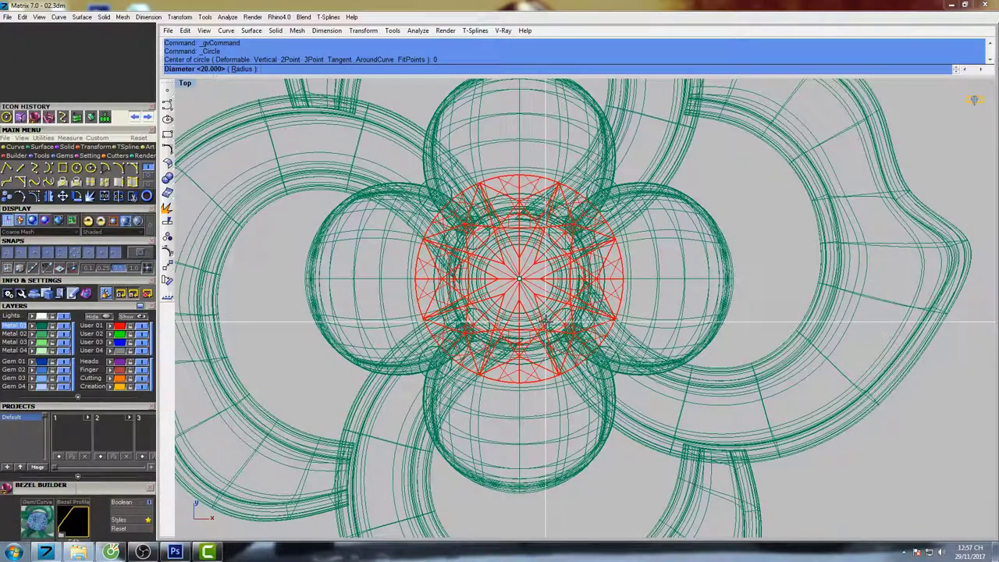
pyautogui.press('Return')
pyautogui.scroll(3, 547, 244)
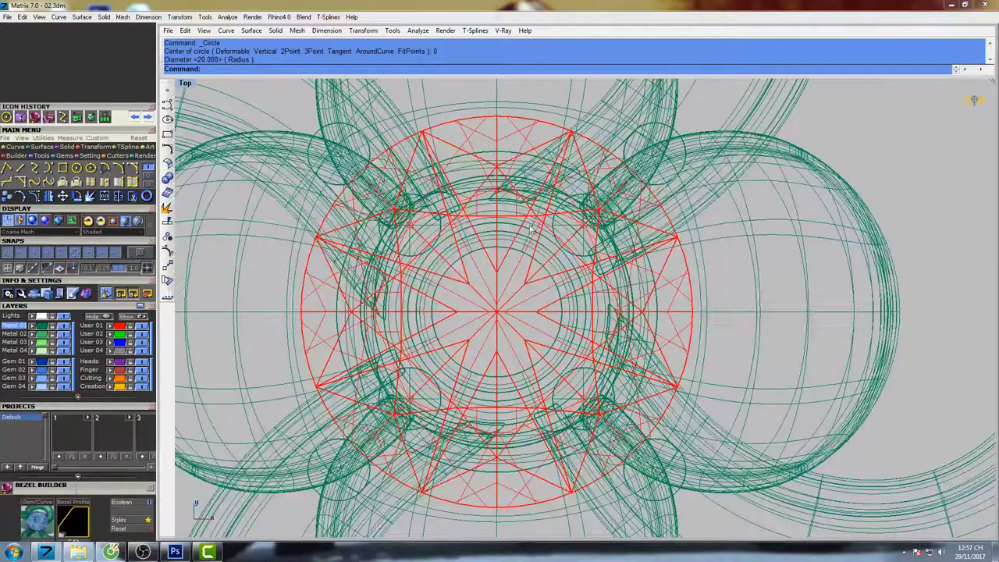
# Nudge the circle upward in 3.000 increments until it sits just above the tip of the upper petal.
pyautogui.scroll(-6, 532, 226)
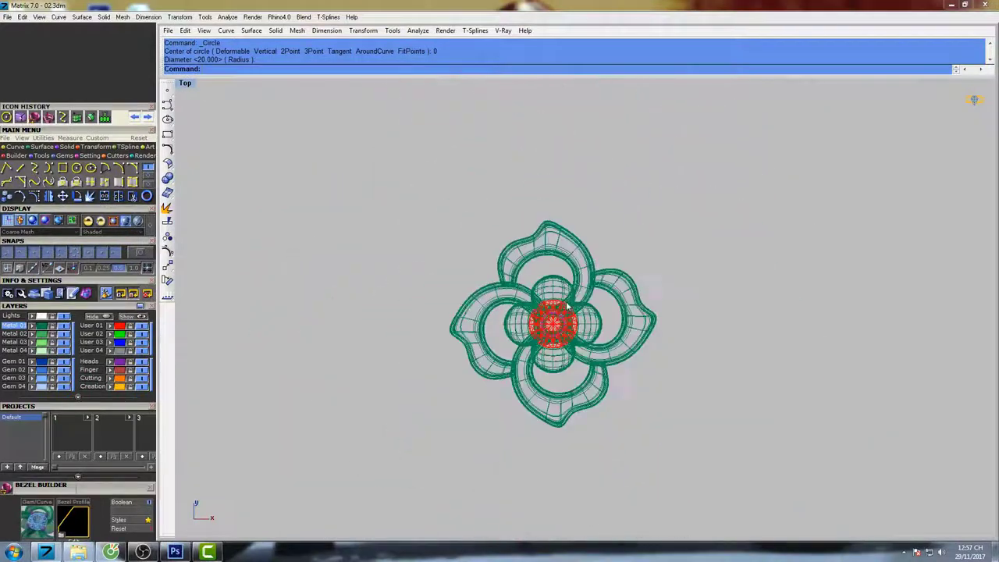
pyautogui.hotkey('alt', 'Up')
pyautogui.hotkey('alt', 'Up')
pyautogui.hotkey('alt', 'Up')
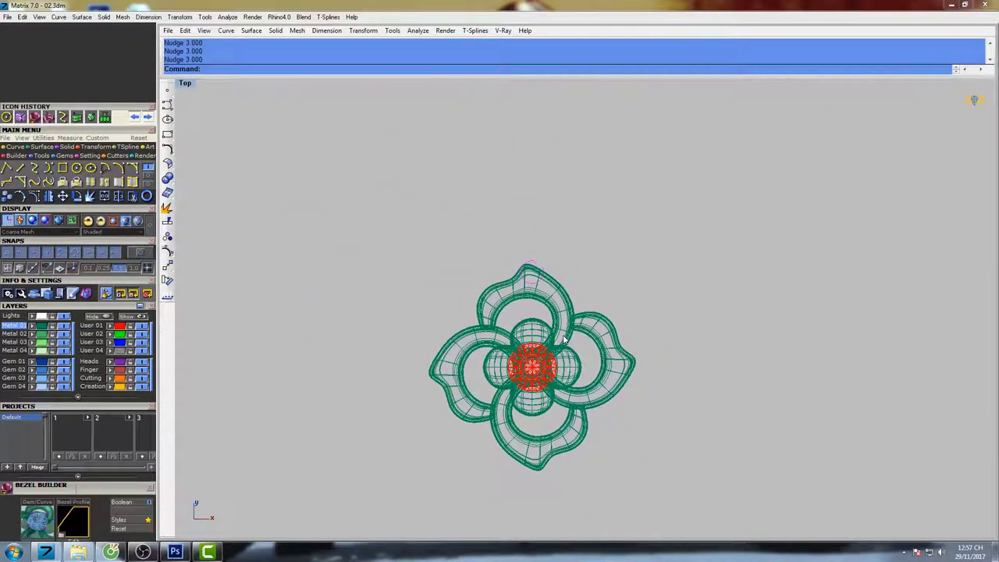
pyautogui.scroll(5, 523, 258)
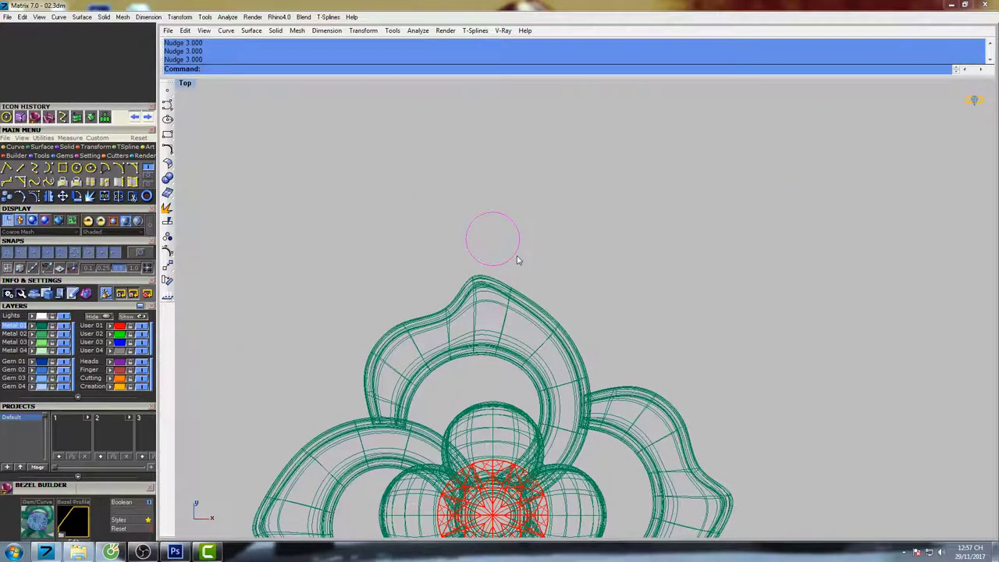
# Try a closed pipe of radius 0.3 around the small circle, and delete the pipe while keeping the circle.
pyautogui.write('pi')
pyautogui.press('Return')
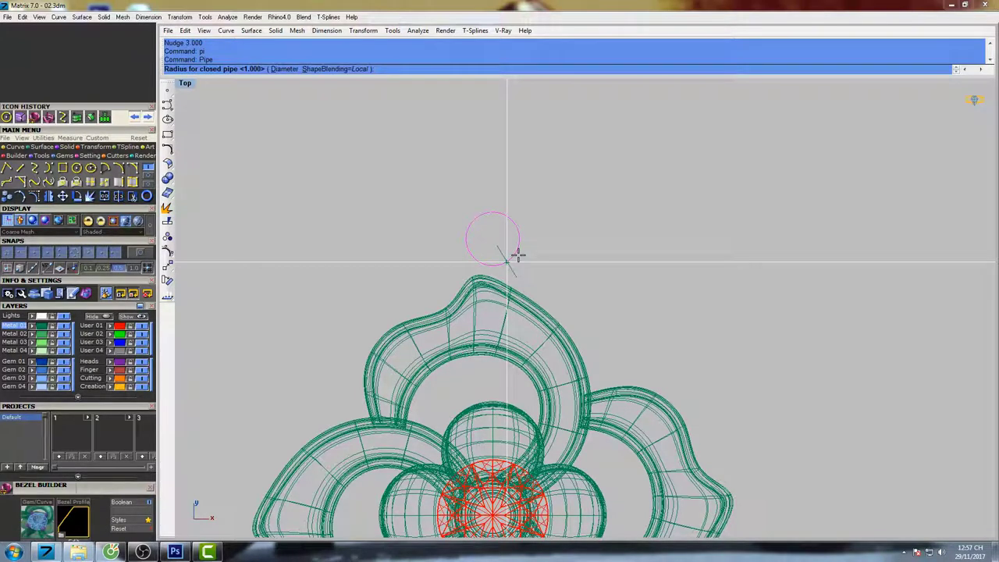
pyautogui.write('0')
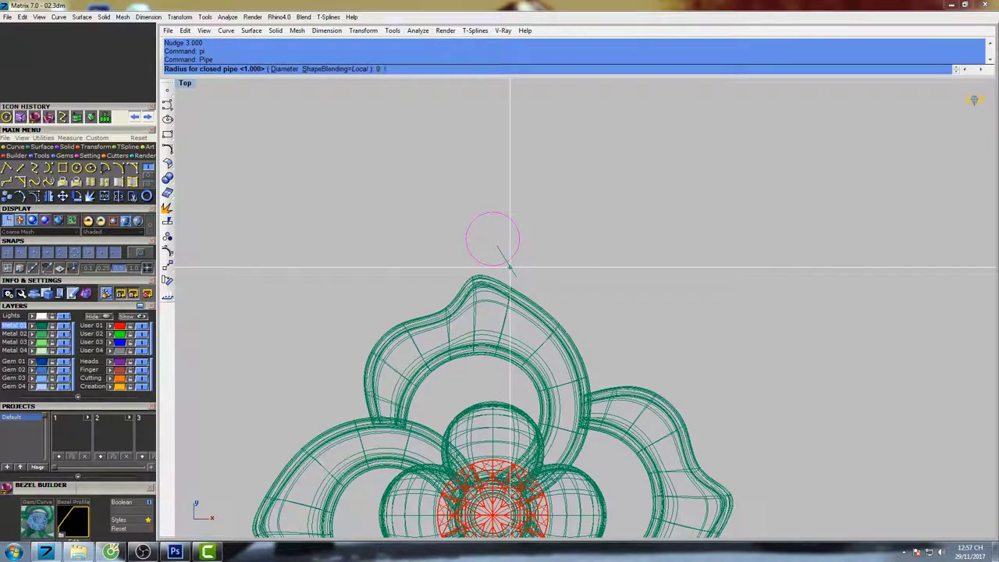
pyautogui.write('.3')
pyautogui.press('Return')
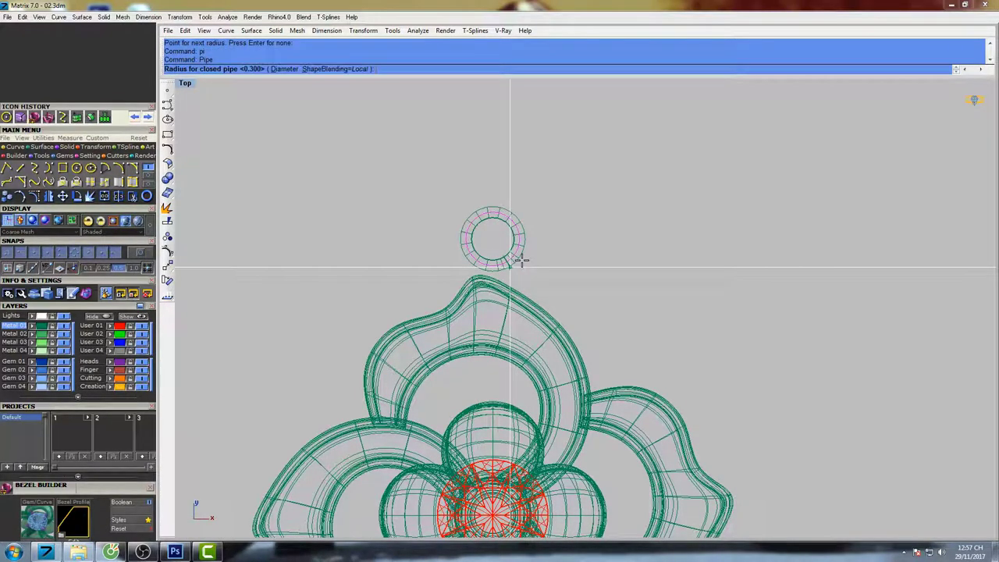
pyautogui.press('Return')
pyautogui.scroll(3, 530, 258)
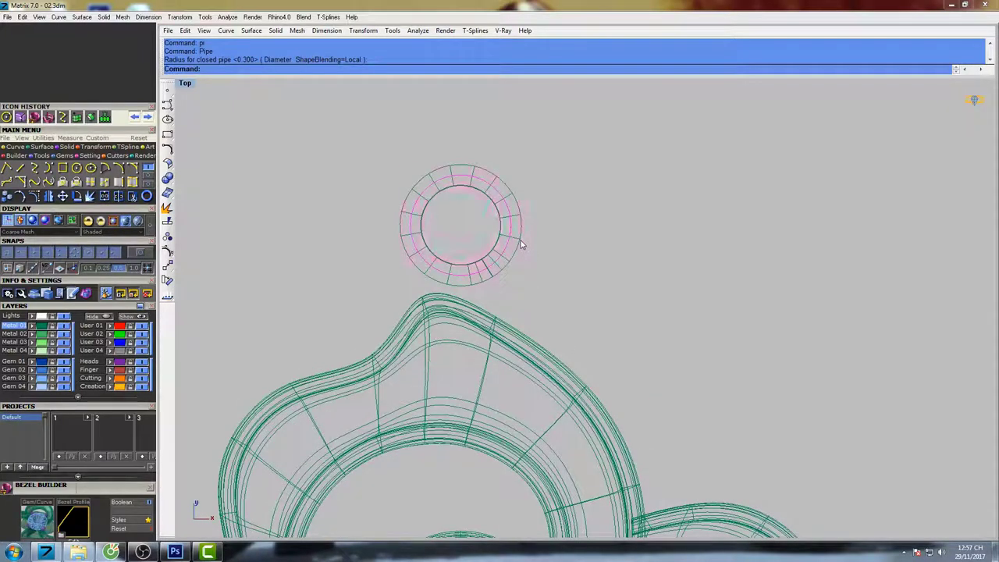
pyautogui.moveTo(522, 246); pyautogui.dragTo(513, 264, button='right')
pyautogui.write('de')
pyautogui.press('Return')
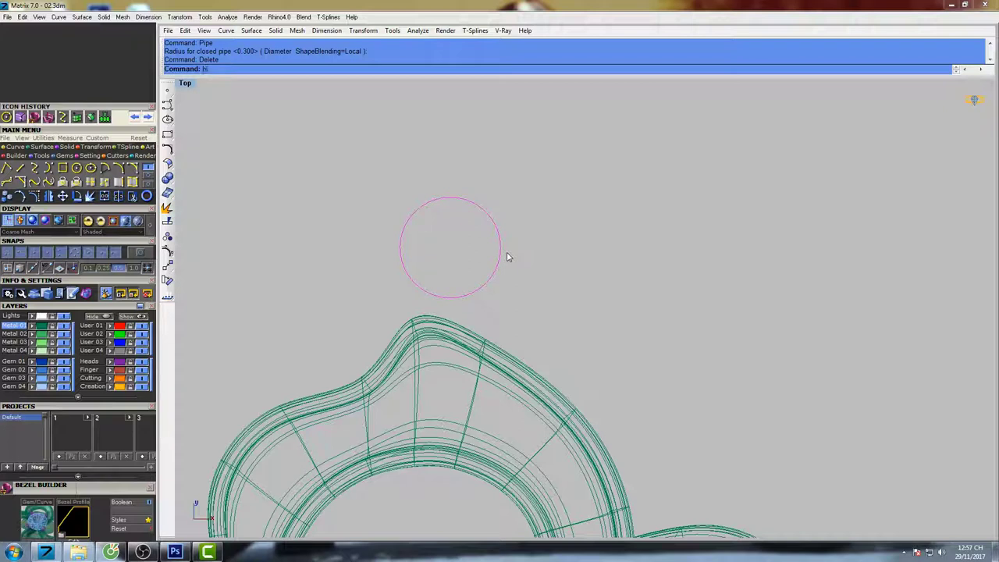
# Pipe the small circle with a closed radius of 0.4 to form the hanging ring.
pyautogui.write('pi')
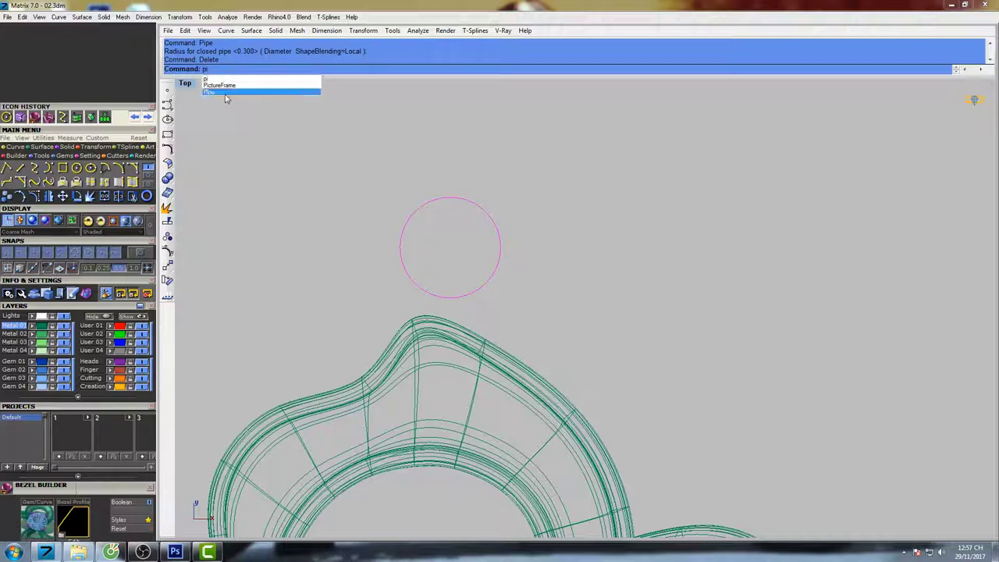
pyautogui.click(223, 92)
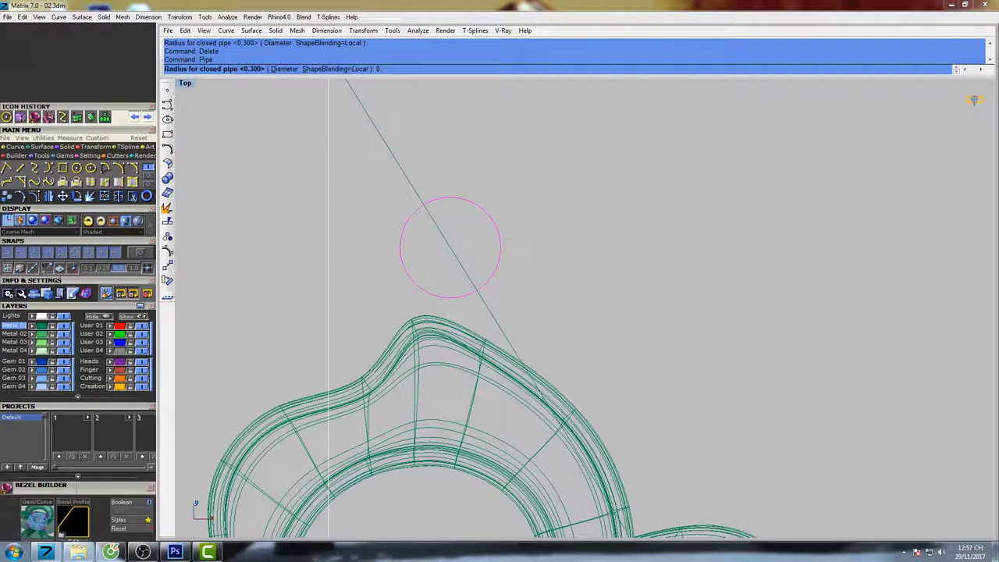
pyautogui.write('0.4')
pyautogui.press('Return')
pyautogui.press('Return')
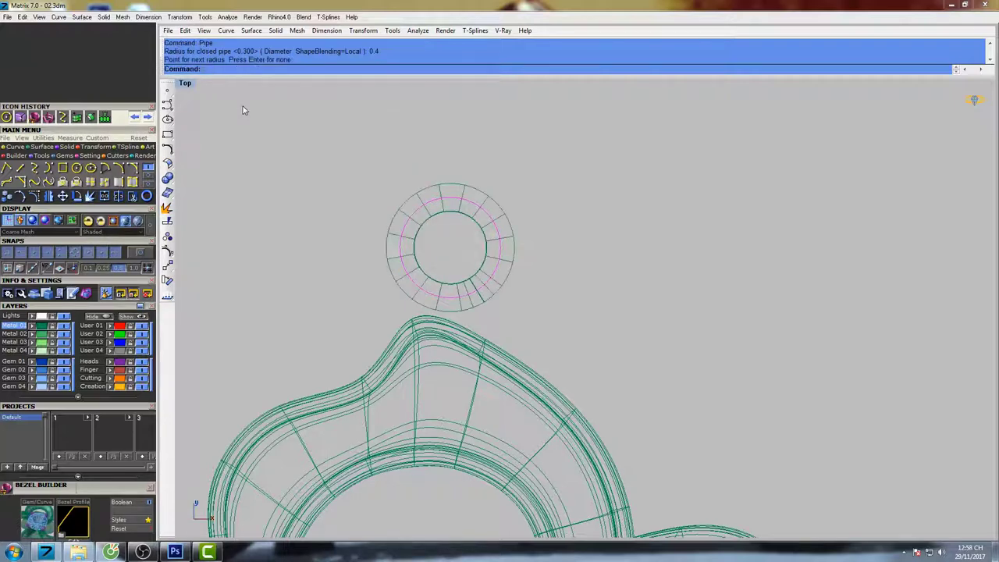
# Move the ring and its circle straight down by about 0.66 and another 0.57 to overlap the upper petal's tip.
pyautogui.moveTo(523, 177); pyautogui.dragTo(453, 239)
pyautogui.scroll(-2, 424, 211)
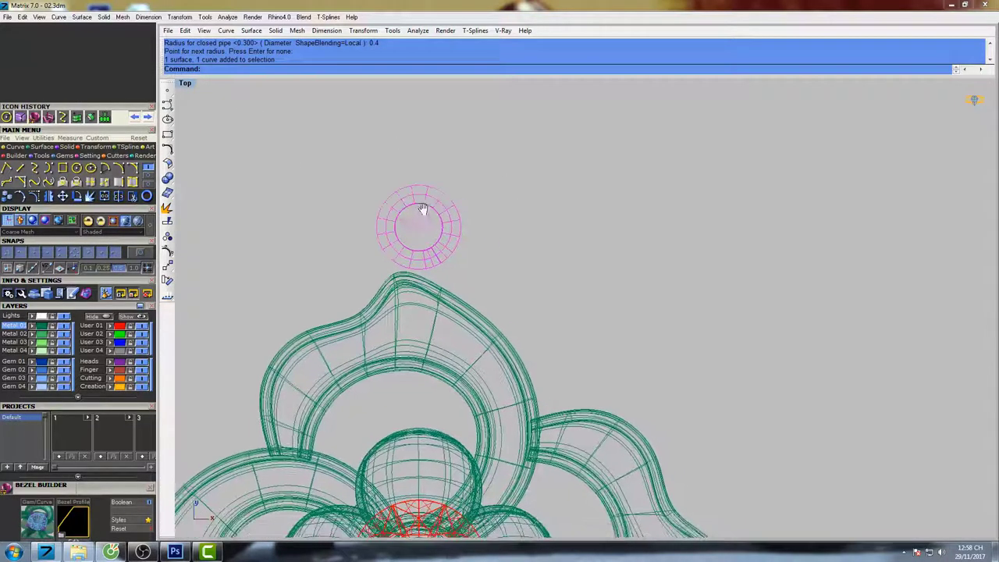
pyautogui.write('Move')
pyautogui.press('Return')
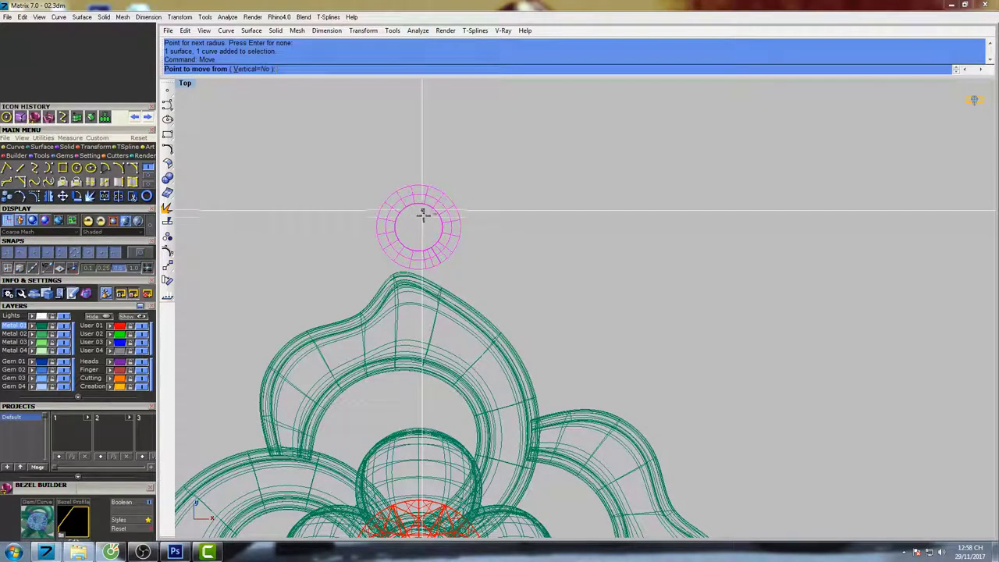
pyautogui.click(438, 150)
pyautogui.click(437, 162)
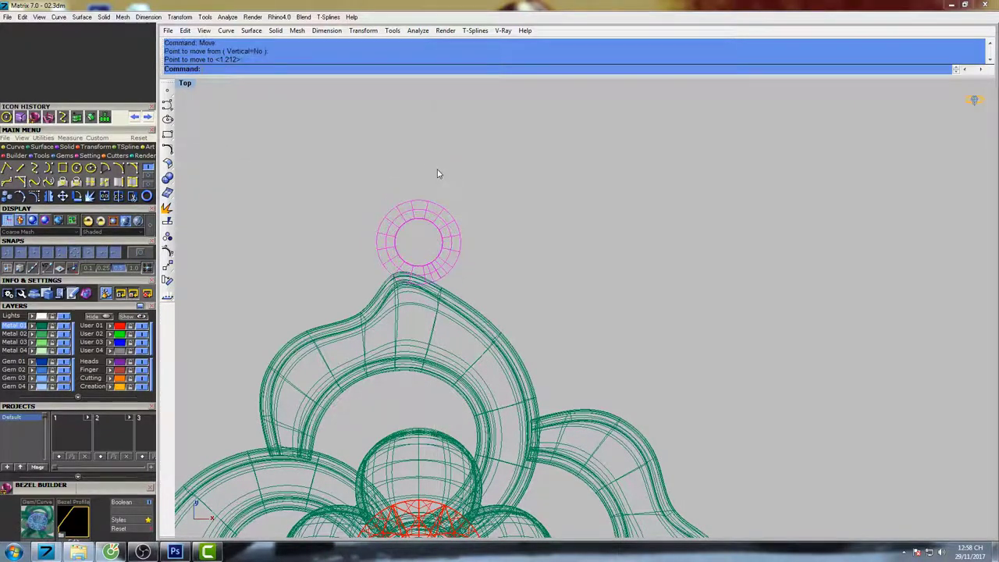
pyautogui.rightClick(439, 169)
pyautogui.click(445, 137)
pyautogui.click(444, 149)
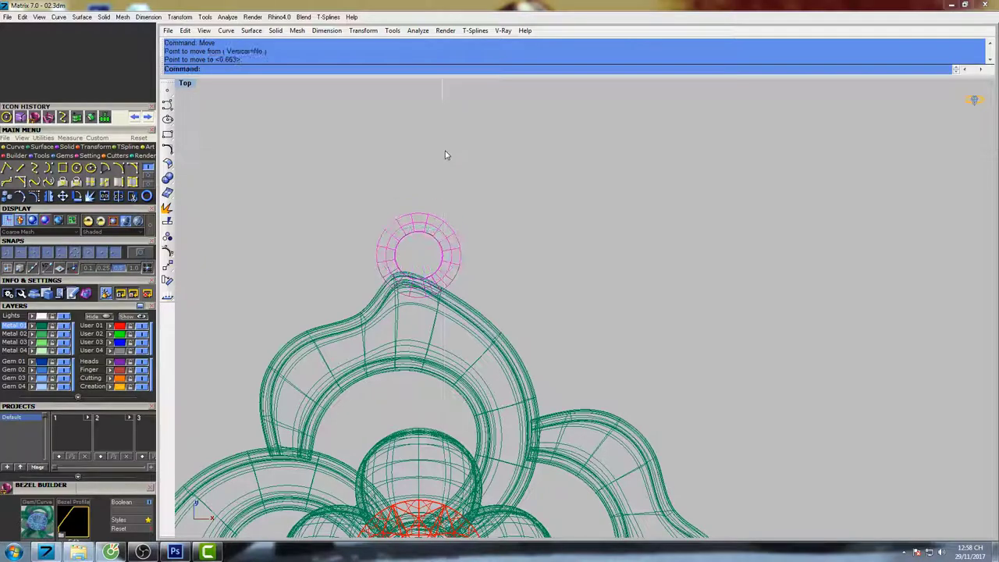
# Preview the flower and ring shaded in the Top view to examine where the ring meets the upper petal.
pyautogui.scroll(-4, 451, 183)
pyautogui.write('s')
pyautogui.press('Return')
pyautogui.scroll(6, 426, 220)
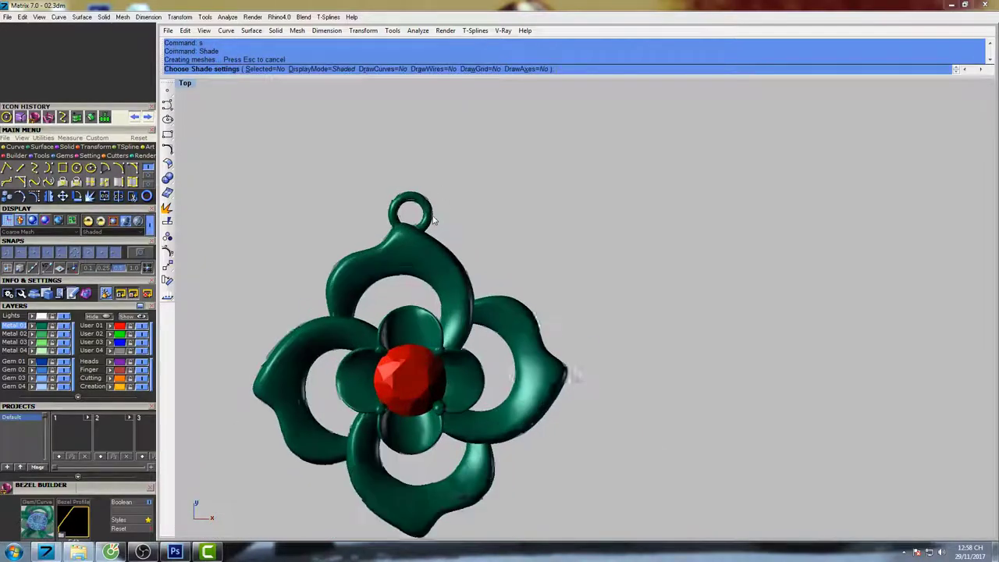
pyautogui.press('Escape')
pyautogui.write('s')
pyautogui.press('Return')
pyautogui.press('Escape')
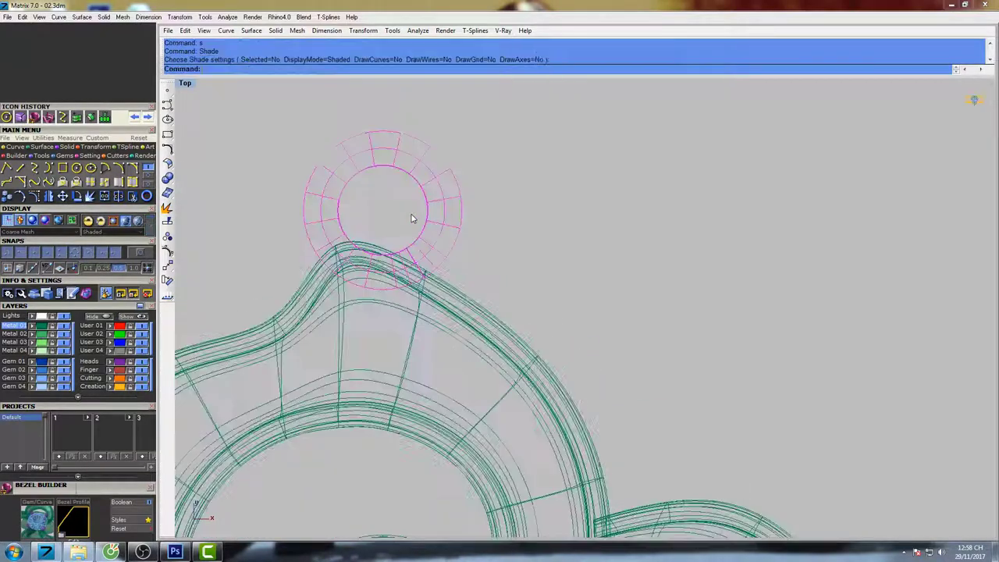
# Move the ring and its circle slightly upward to reduce the overlap with the upper petal's tip.
pyautogui.write('Move')
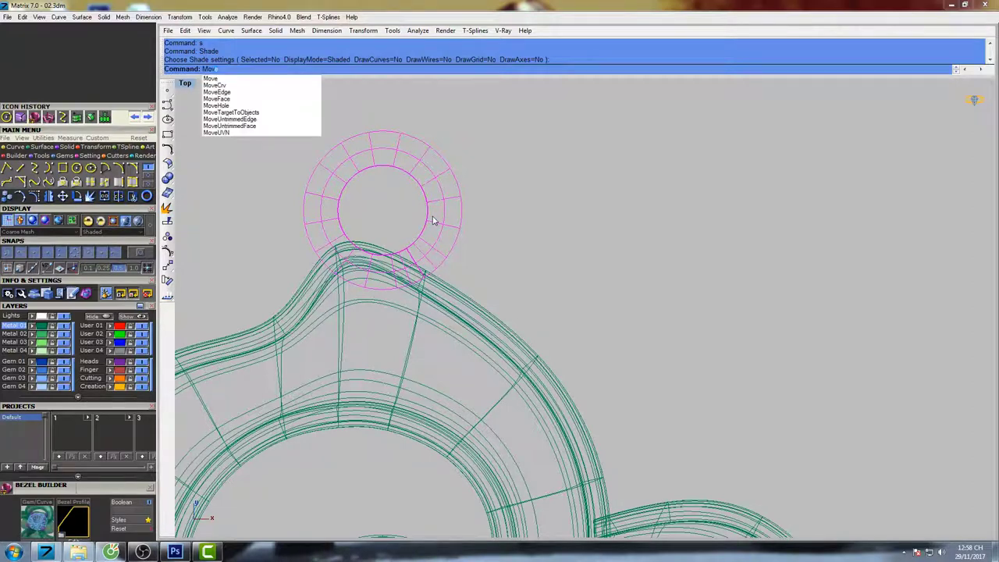
pyautogui.press('Return')
pyautogui.click(485, 164)
pyautogui.click(485, 160)
pyautogui.scroll(-5, 507, 185)
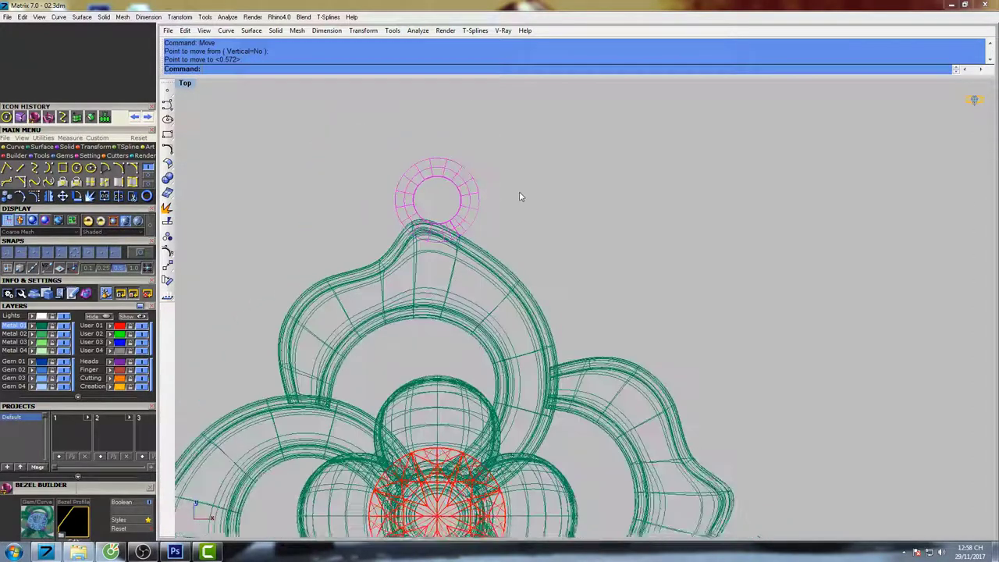
# Examine the ring's height and overlap with the petal in the Right view and shaded in the Top view, and clear the selection.
pyautogui.moveTo(520, 196); pyautogui.dragTo(509, 242, button='right')
pyautogui.doubleClick(186, 83)
pyautogui.scroll(-2, 521, 229)
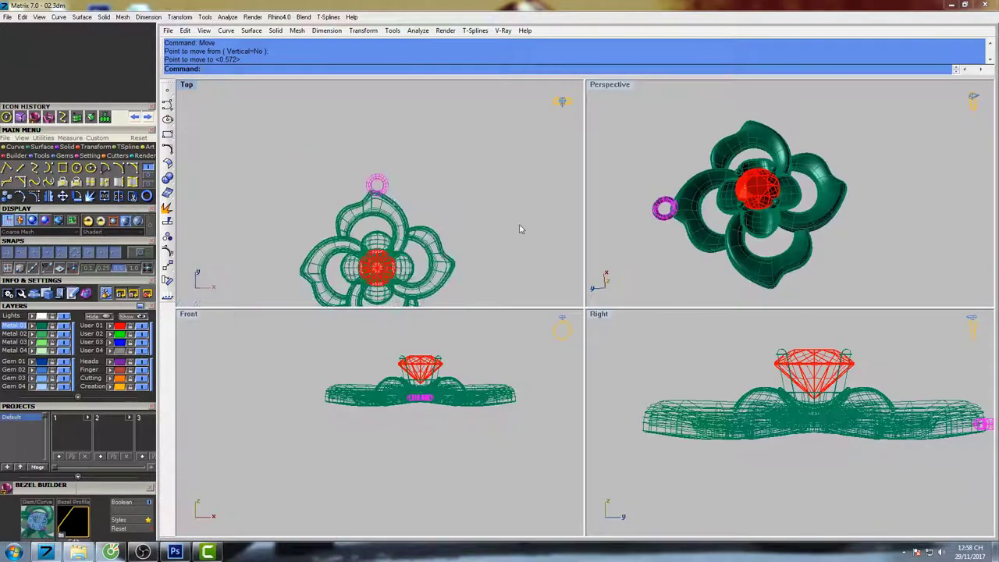
pyautogui.moveTo(799, 398); pyautogui.dragTo(673, 377, button='right')
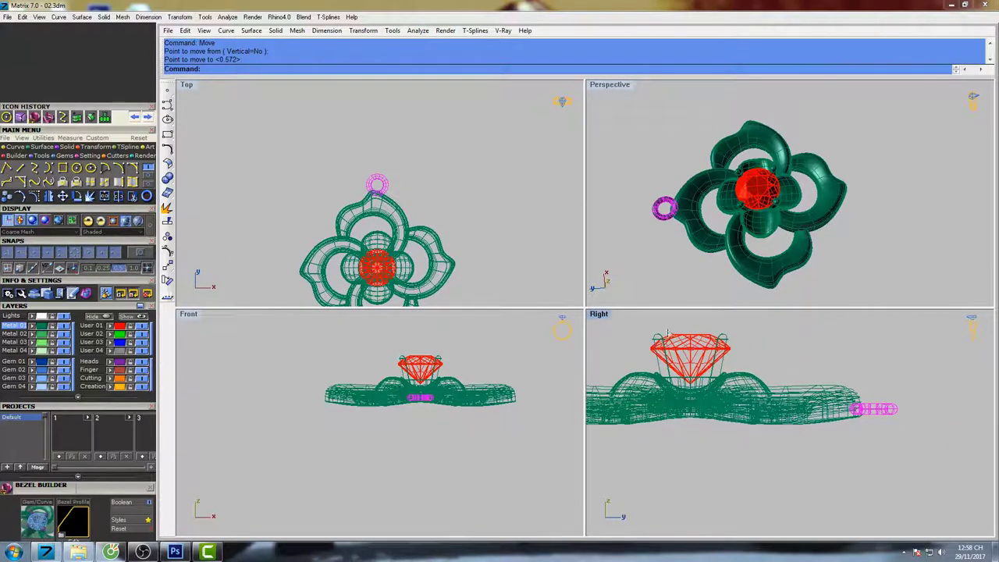
pyautogui.doubleClick(599, 316)
pyautogui.scroll(6, 669, 333)
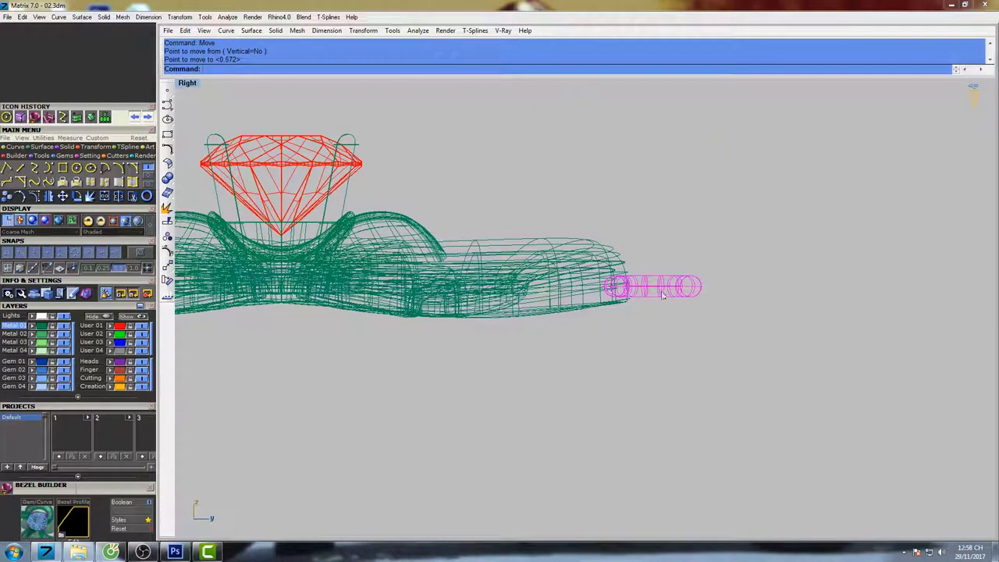
pyautogui.write('s')
pyautogui.press('Return')
pyautogui.scroll(-4, 647, 297)
pyautogui.press('Escape')
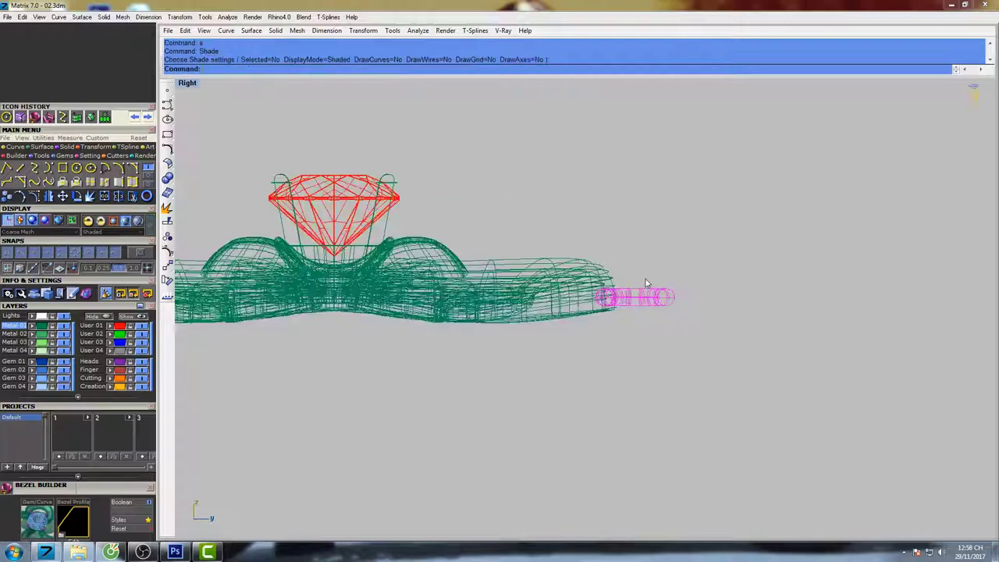
pyautogui.hotkey('ctrl', 'F1')
pyautogui.moveTo(502, 262)
pyautogui.mouseDown(button='right')
pyautogui.moveTo(492, 212)
pyautogui.moveTo(444, 199)
pyautogui.mouseUp(button='right')
pyautogui.write('s')
pyautogui.press('Return')
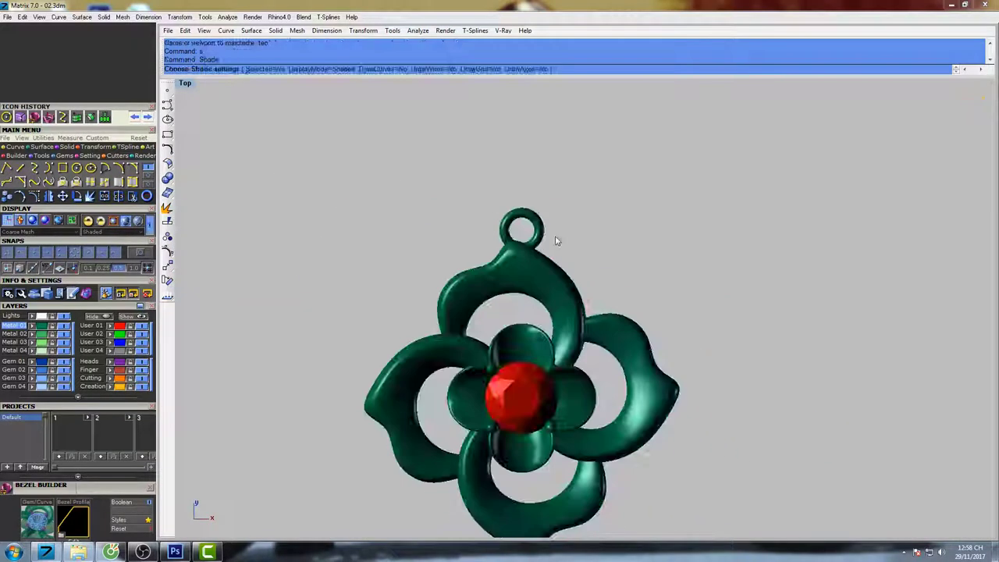
pyautogui.press('Escape')
pyautogui.press('Escape')
# Delete the guide circle inside the ring's pipe and preview the whole pendant shaded in the Top view.
pyautogui.scroll(4, 528, 231)
pyautogui.click(546, 209)
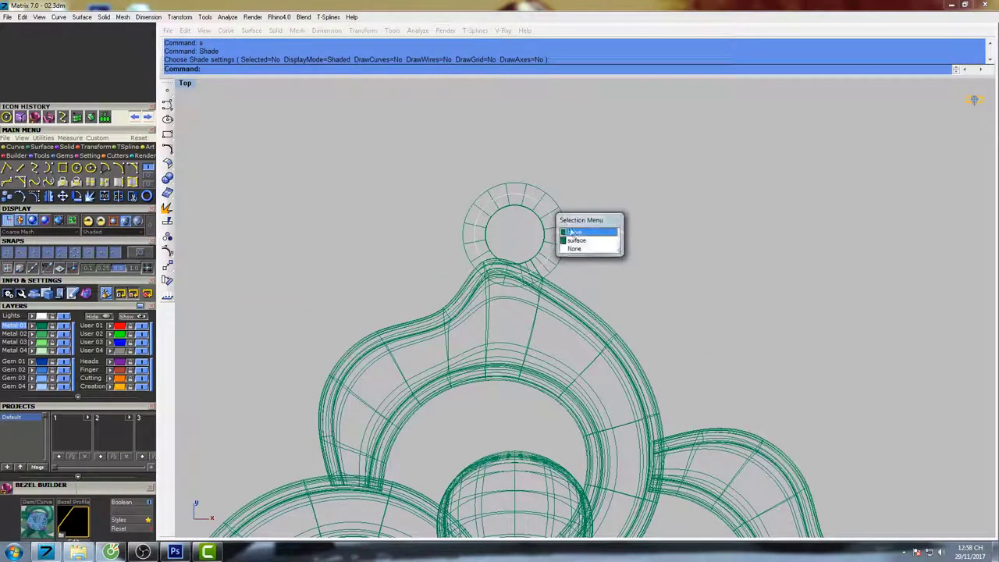
pyautogui.click(572, 232)
pyautogui.moveTo(572, 232); pyautogui.dragTo(531, 233, button='right')
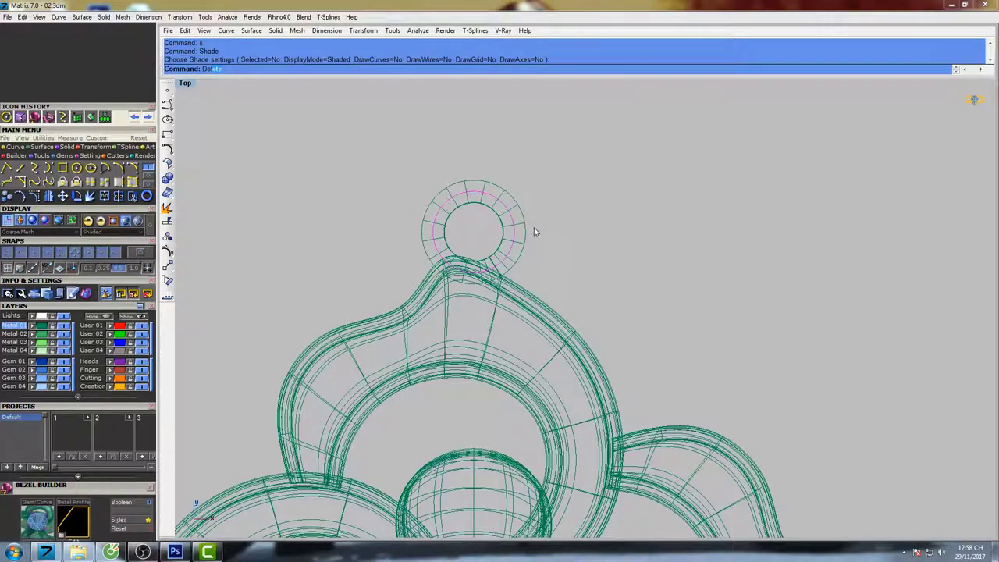
pyautogui.write('Del')
pyautogui.press('Return')
pyautogui.scroll(-3, 535, 232)
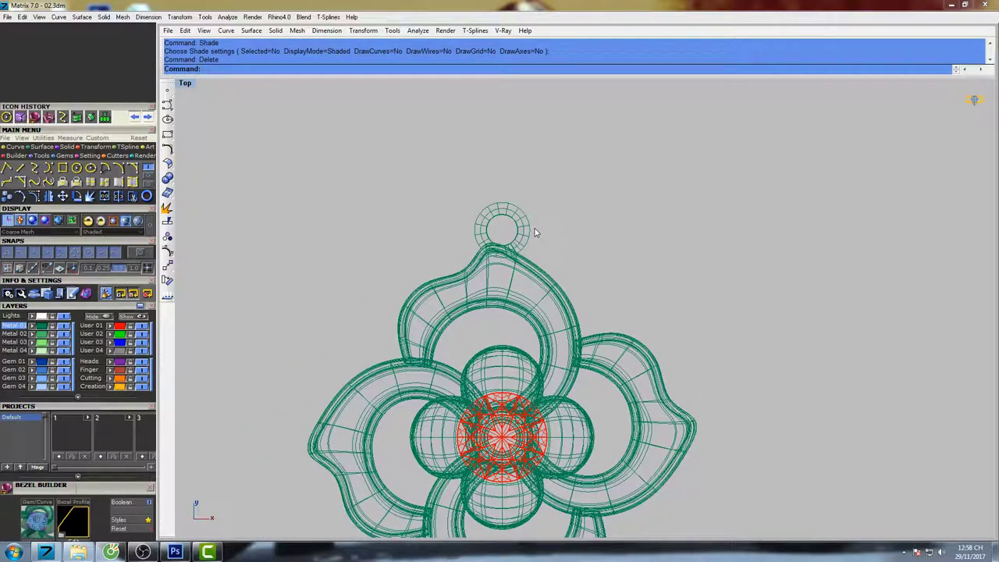
pyautogui.scroll(-1, 539, 234)
pyautogui.write('s')
pyautogui.press('Return')
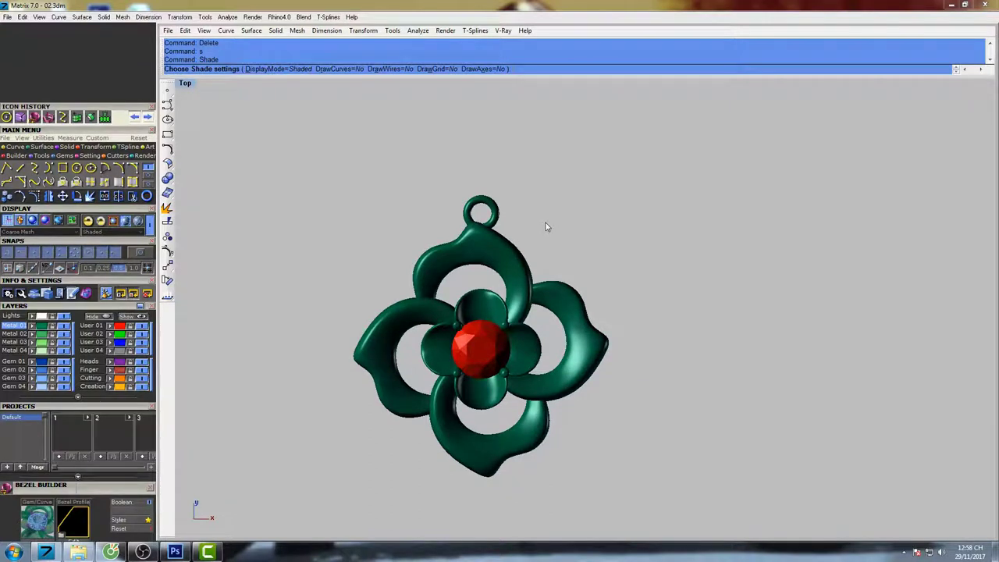
pyautogui.press('Return')
# Select the four large outer petals and rotate them slightly clockwise about the origin to bring the upper tip under the ring.
pyautogui.click(571, 303)
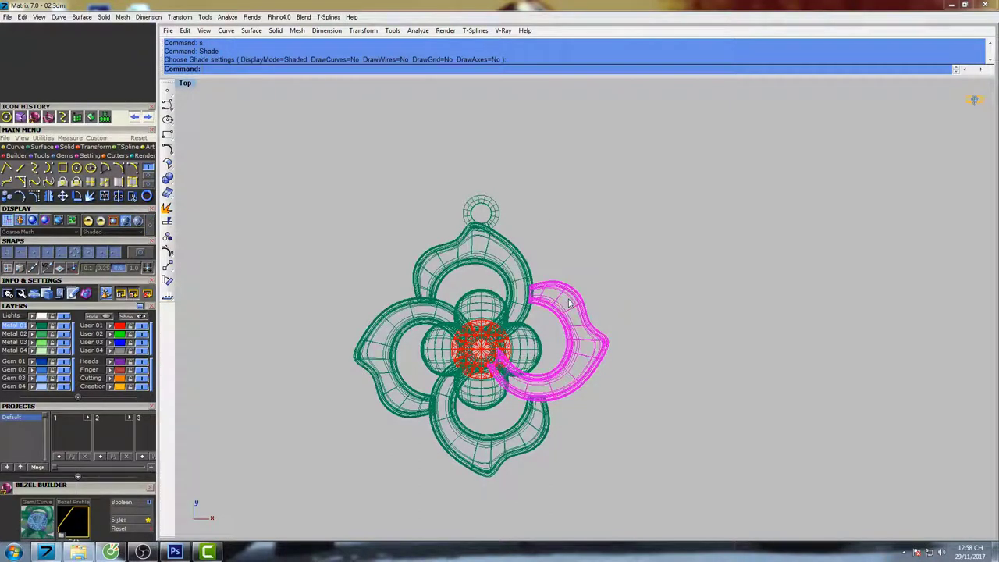
pyautogui.keyDown('shift'); pyautogui.click(523, 270); pyautogui.keyUp('shift')
pyautogui.keyDown('shift'); pyautogui.click(443, 313); pyautogui.keyUp('shift')
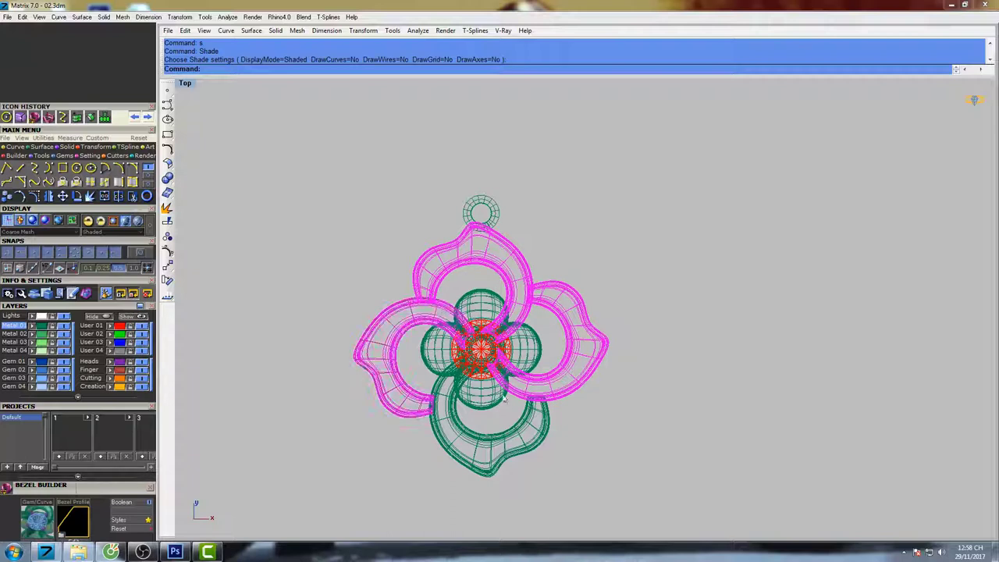
pyautogui.keyDown('shift'); pyautogui.click(531, 420); pyautogui.keyUp('shift')
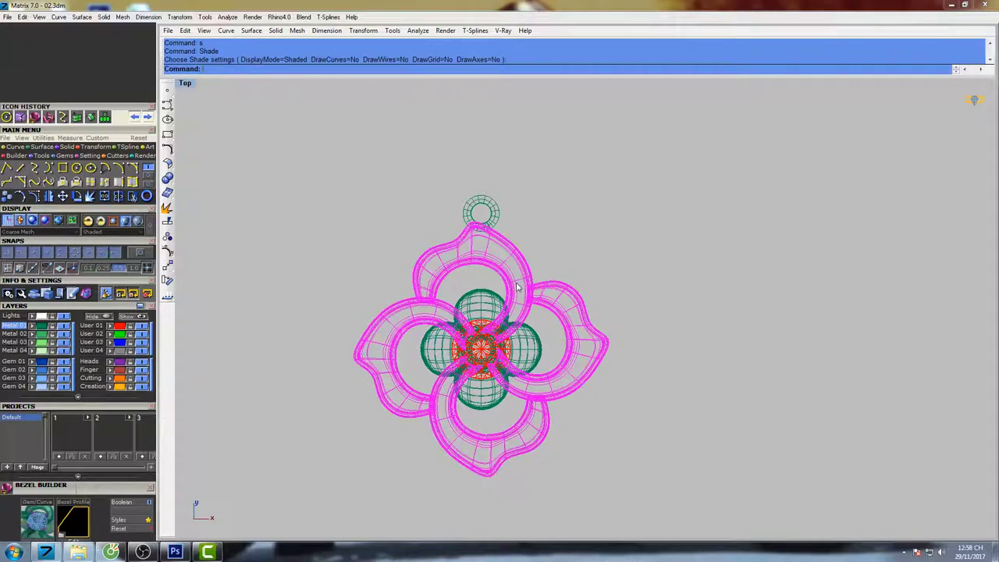
pyautogui.write('rotate')
pyautogui.press('Return')
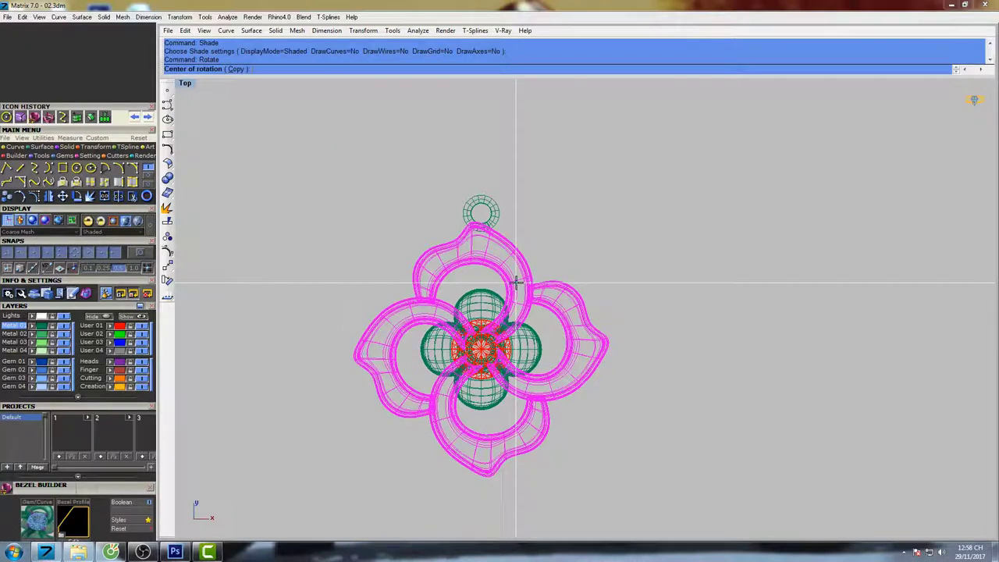
pyautogui.write('0')
pyautogui.press('Return')
pyautogui.scroll(5, 473, 228)
pyautogui.click(469, 161)
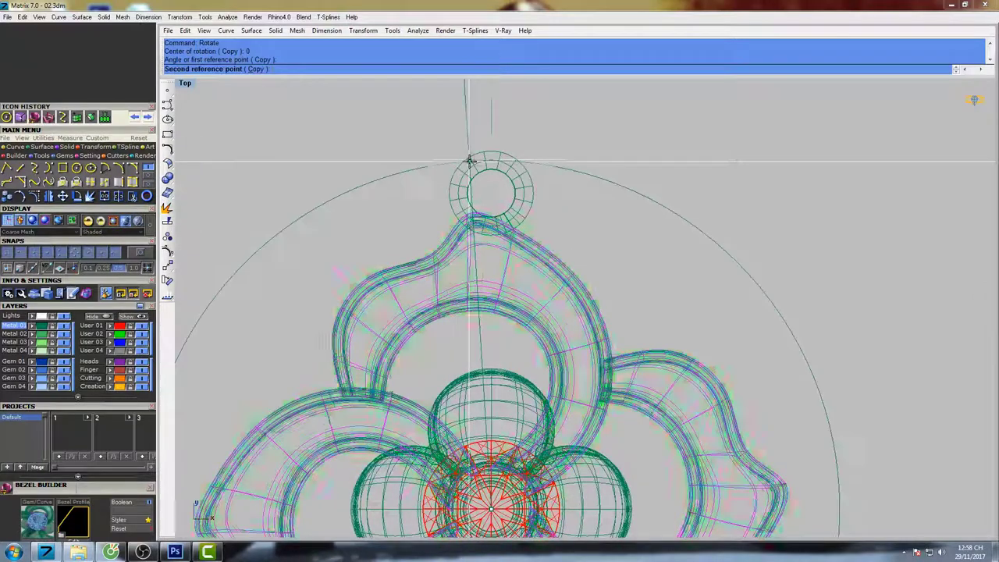
pyautogui.click(487, 148)
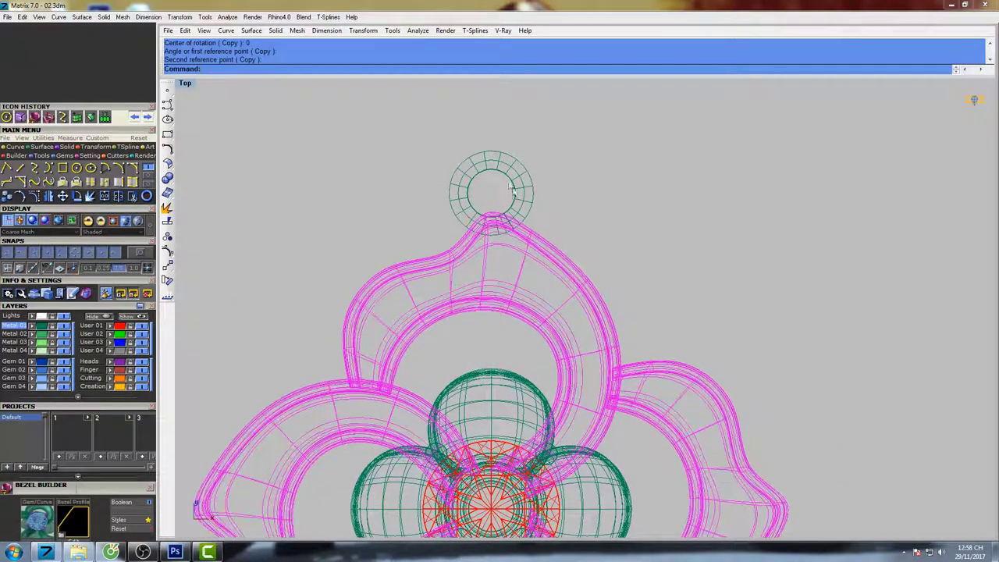
# Rotate the four outer petals slightly counterclockwise about the origin to fine-tune the upper tip's alignment, and deselect them.
pyautogui.scroll(-3, 512, 190)
pyautogui.press('Return')
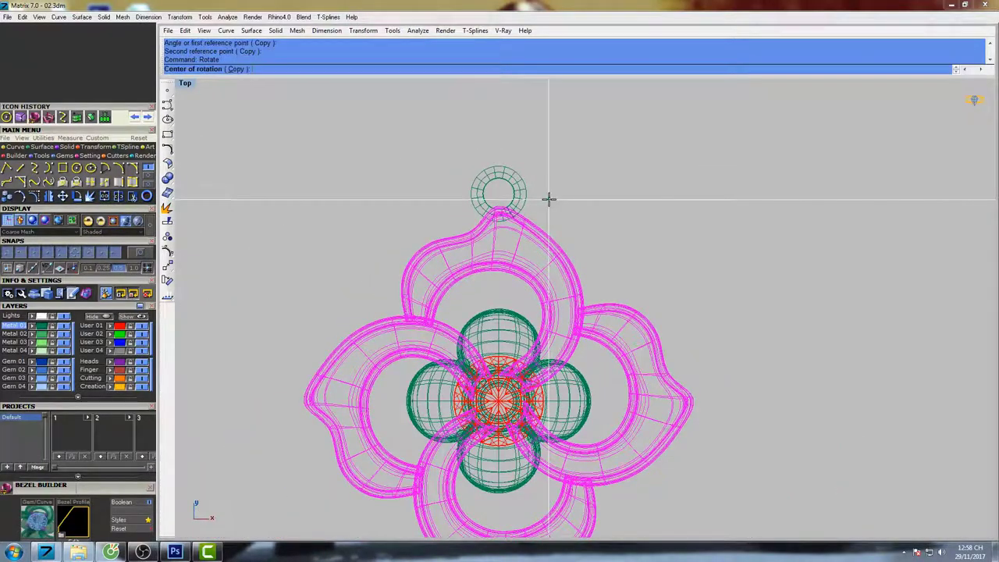
pyautogui.write('0')
pyautogui.press('Return')
pyautogui.scroll(3, 526, 179)
pyautogui.click(540, 125)
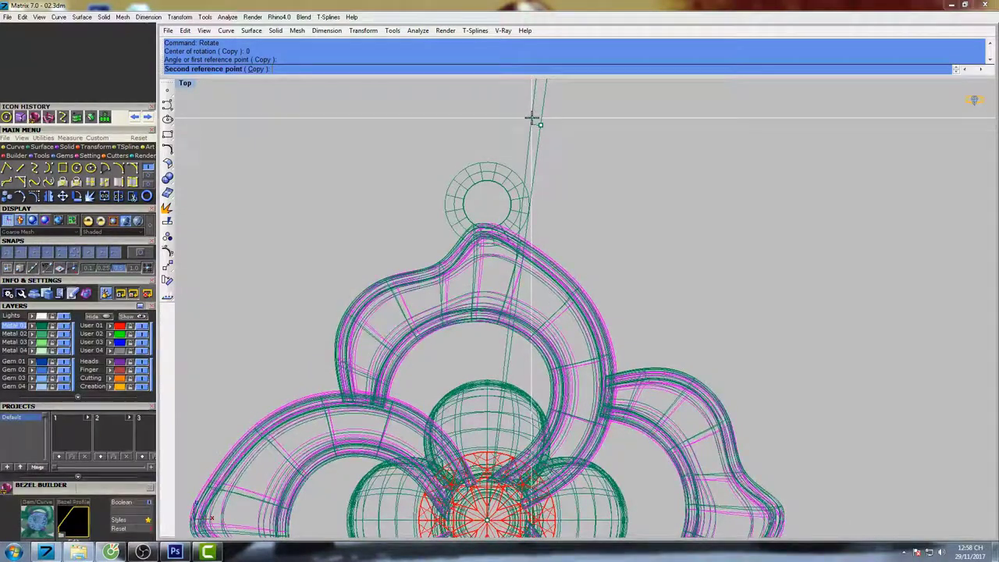
pyautogui.click(532, 118)
pyautogui.press('Escape')
# Preview the pendant with its rotated petals shaded in the Top view.
pyautogui.scroll(-6, 545, 220)
pyautogui.moveTo(546, 223); pyautogui.dragTo(522, 223, button='right')
pyautogui.write('s')
pyautogui.press('Return')
pyautogui.scroll(-5, 523, 228)
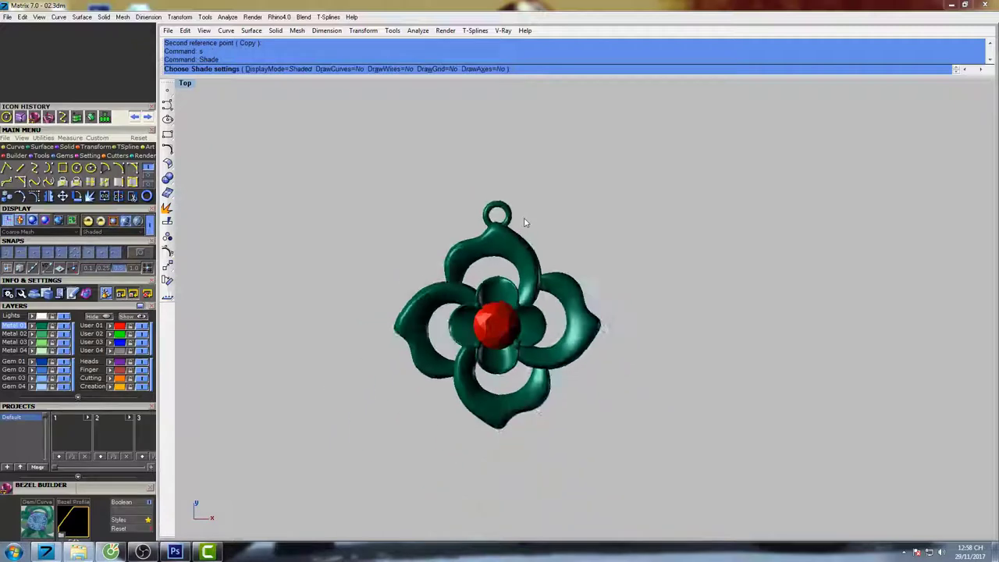
pyautogui.scroll(2, 537, 314)
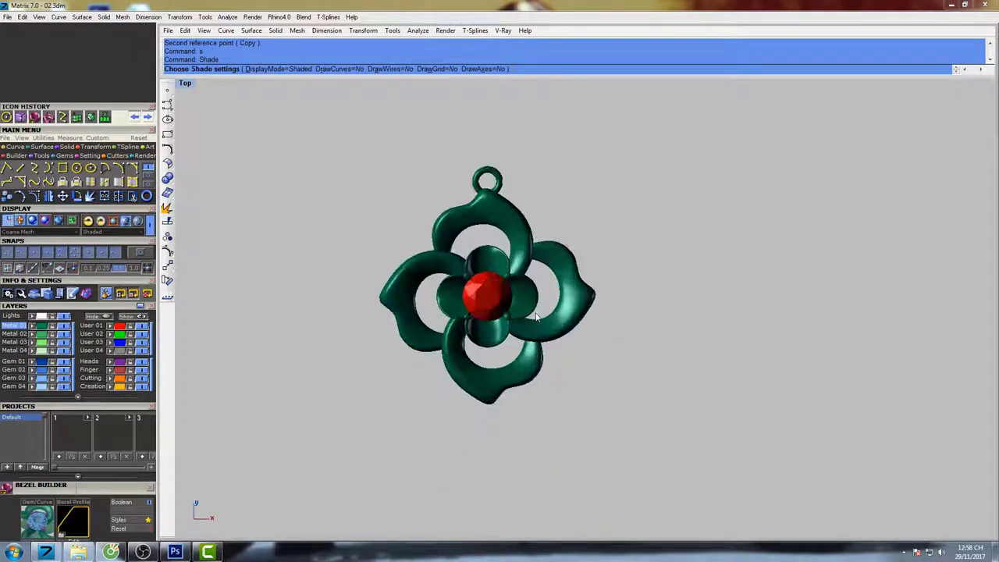
# Examine the shaded pendant up close in the Top view and compare it in the Front, Right and Perspective views.
pyautogui.scroll(2, 523, 284)
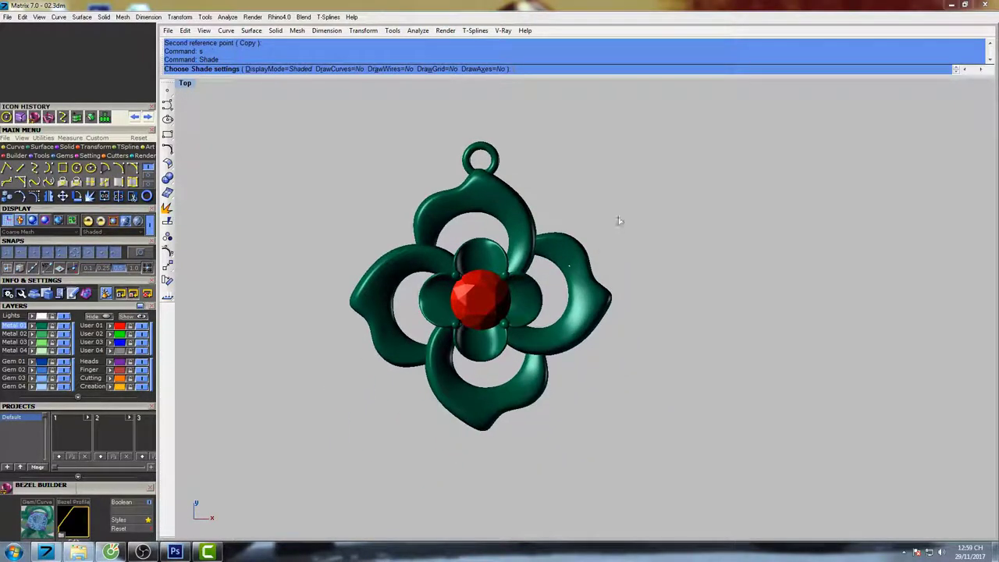
pyautogui.scroll(3, 529, 234)
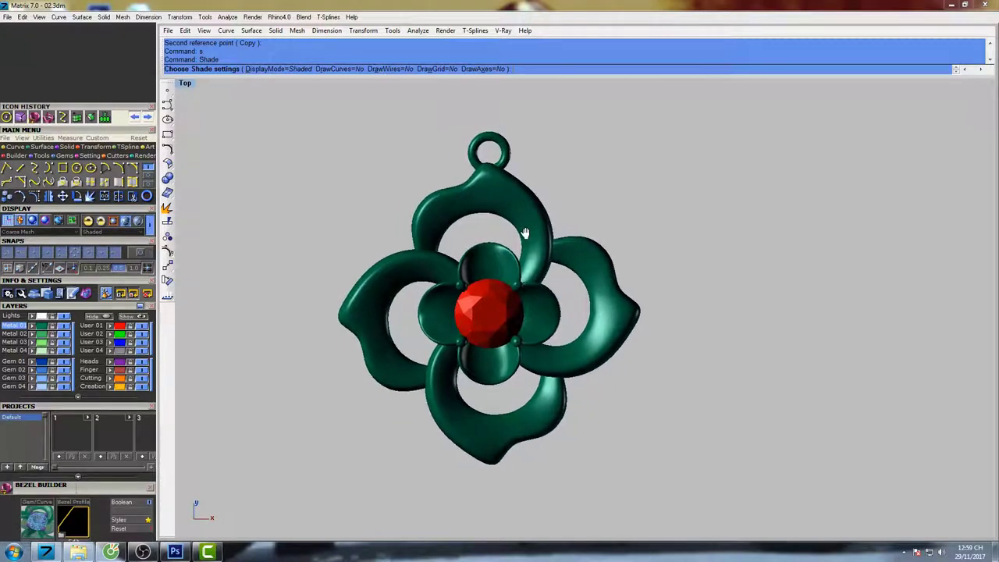
pyautogui.scroll(1, 528, 234)
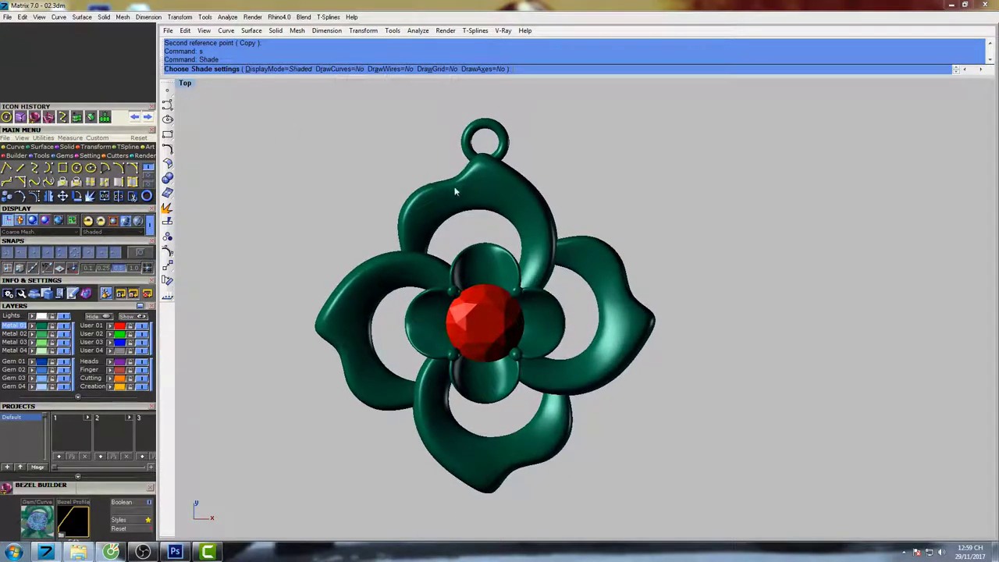
pyautogui.moveTo(483, 199); pyautogui.dragTo(514, 204, button='right')
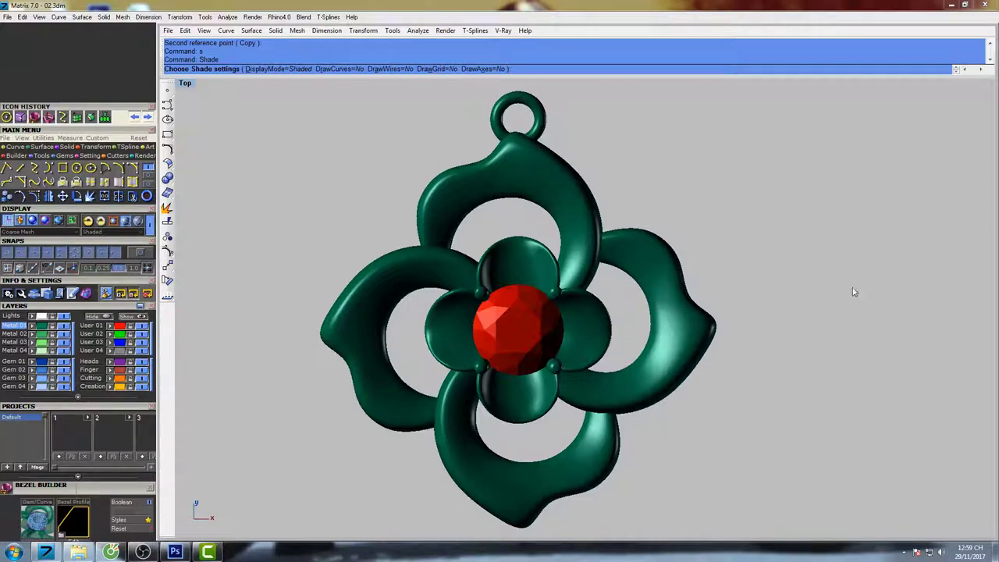
pyautogui.doubleClick(186, 83)
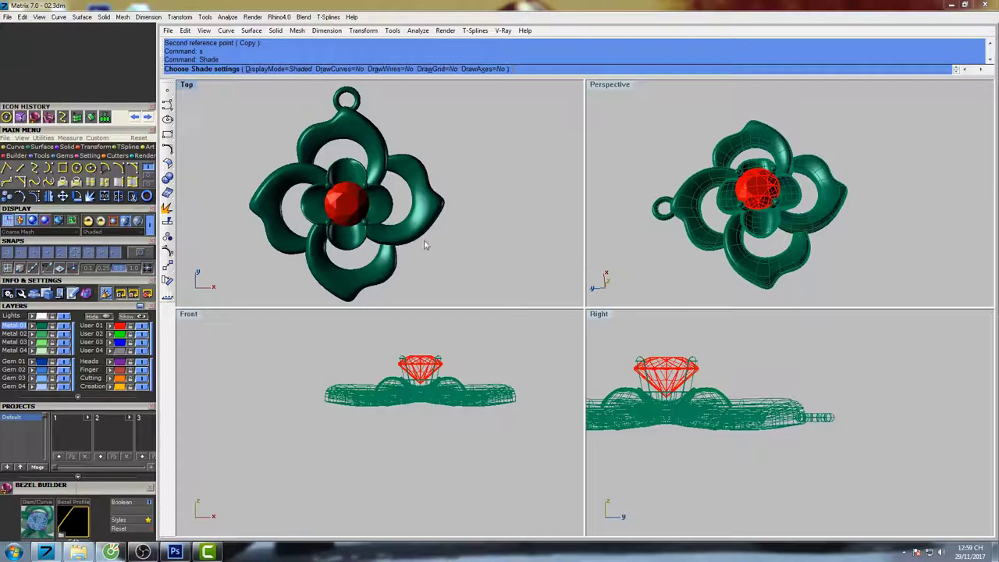
pyautogui.click(441, 421)
pyautogui.moveTo(441, 421); pyautogui.dragTo(445, 434, button='right')
pyautogui.click(715, 401)
pyautogui.moveTo(715, 401); pyautogui.dragTo(804, 425, button='right')
pyautogui.click(796, 248)
pyautogui.moveTo(796, 250); pyautogui.dragTo(747, 168, button='right')
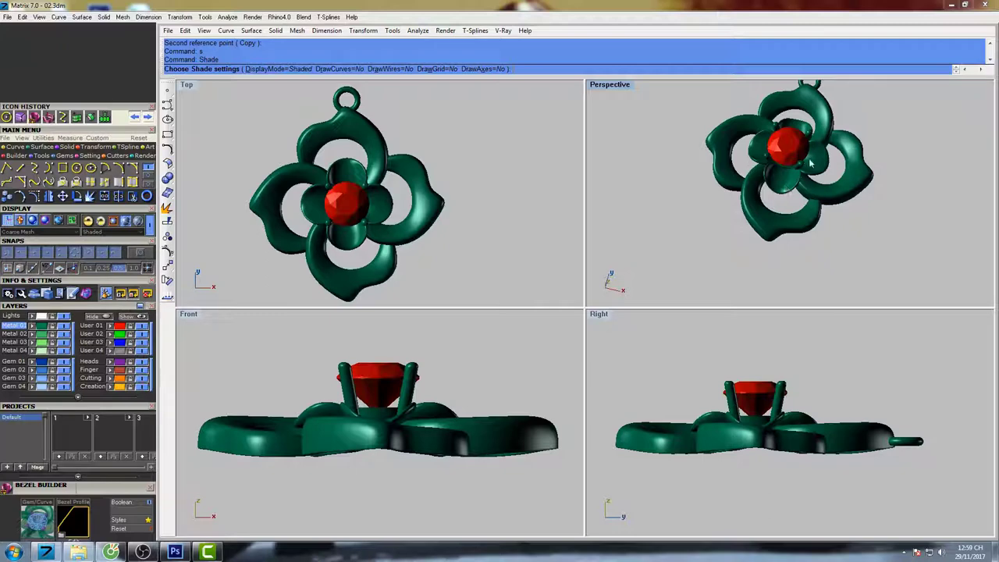
# Examine the shaded pendant in the enlarged Perspective view and end the shaded preview.
pyautogui.scroll(-1, 810, 162)
pyautogui.doubleClick(610, 86)
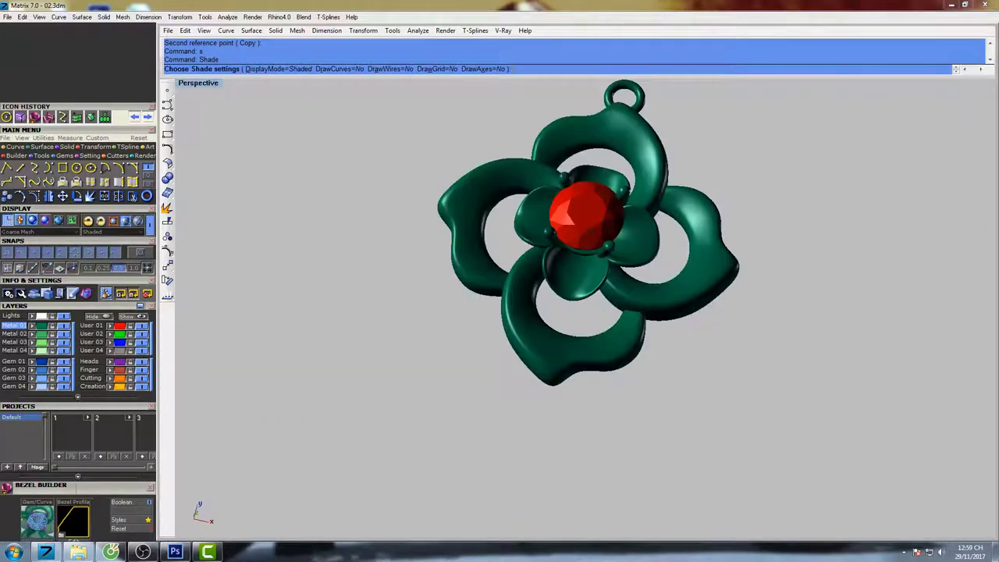
pyautogui.scroll(4, 604, 195)
pyautogui.keyDown('shift'); pyautogui.moveTo(667, 214); pyautogui.dragTo(613, 245, button='right'); pyautogui.keyUp('shift')
pyautogui.scroll(-4, 677, 248)
pyautogui.scroll(5, 617, 223)
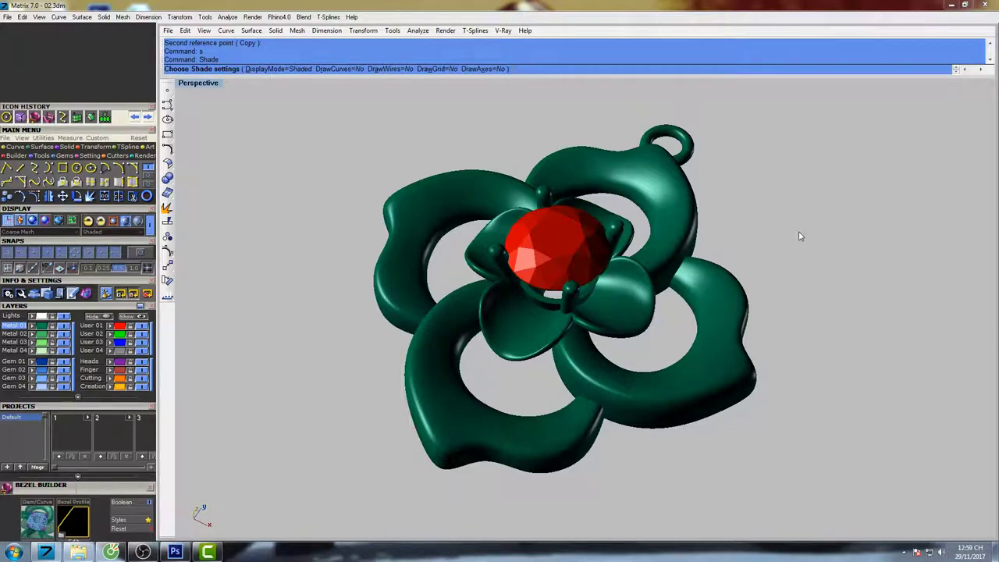
pyautogui.rightClick(756, 208)
pyautogui.moveTo(752, 209); pyautogui.dragTo(723, 214, button='right')
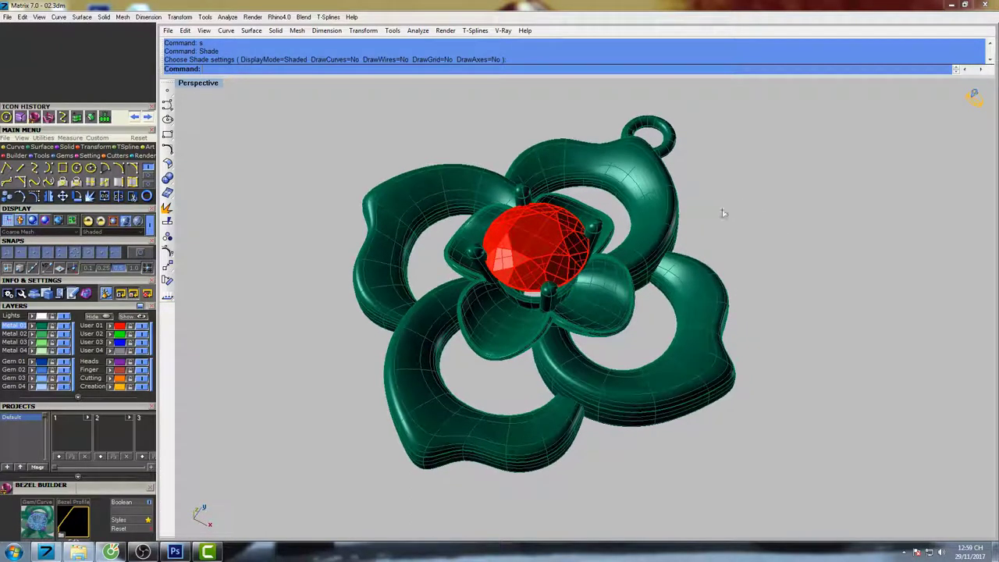
# Open the V-Ray render settings and frame the pendant in the Perspective view at an oblique angle for rendering.
pyautogui.click(132, 148)
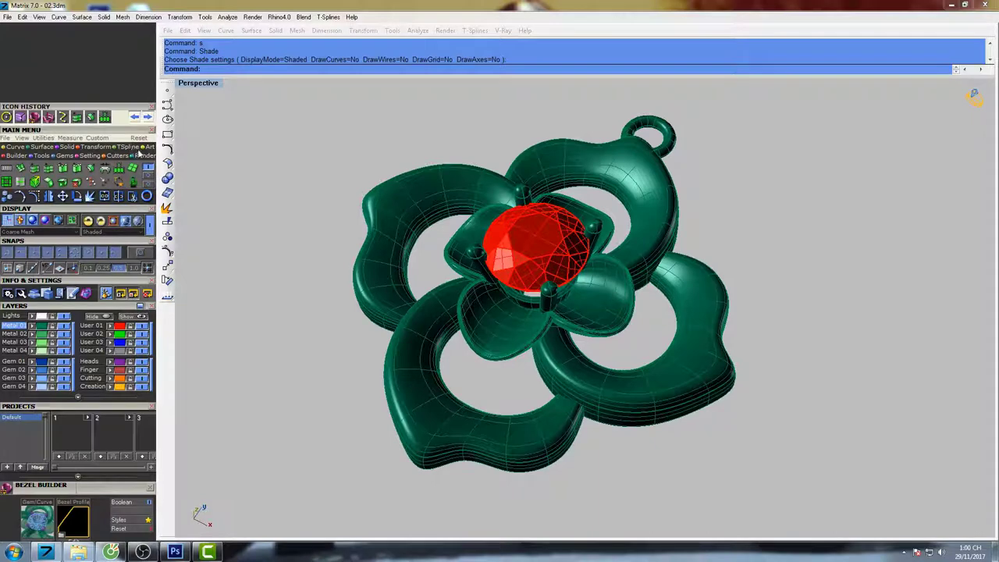
pyautogui.click(143, 155)
pyautogui.click(7, 168)
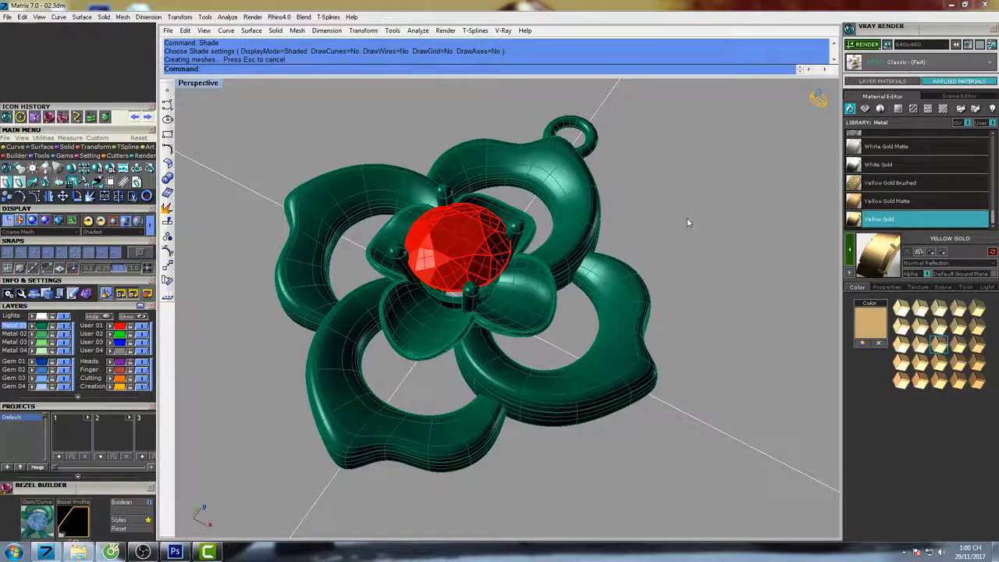
pyautogui.keyDown('shift'); pyautogui.moveTo(687, 218); pyautogui.dragTo(710, 212, button='right'); pyautogui.keyUp('shift')
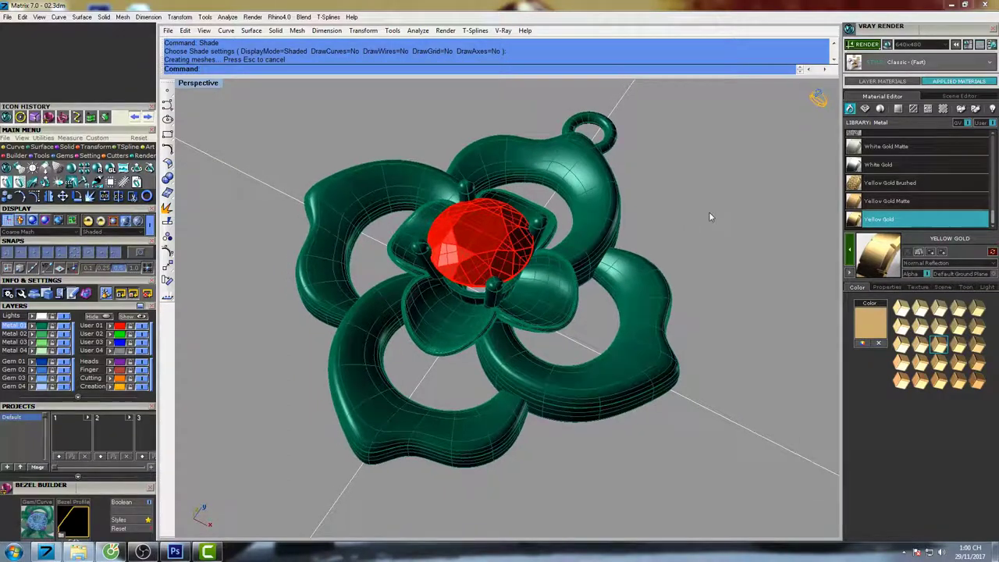
pyautogui.moveTo(622, 231); pyautogui.dragTo(557, 227, button='right')
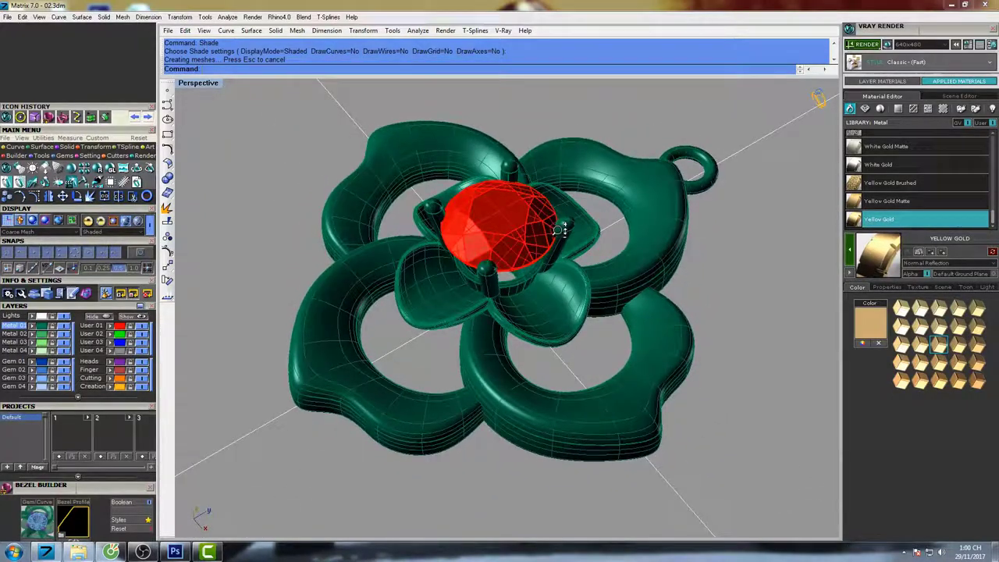
pyautogui.scroll(3, 561, 228)
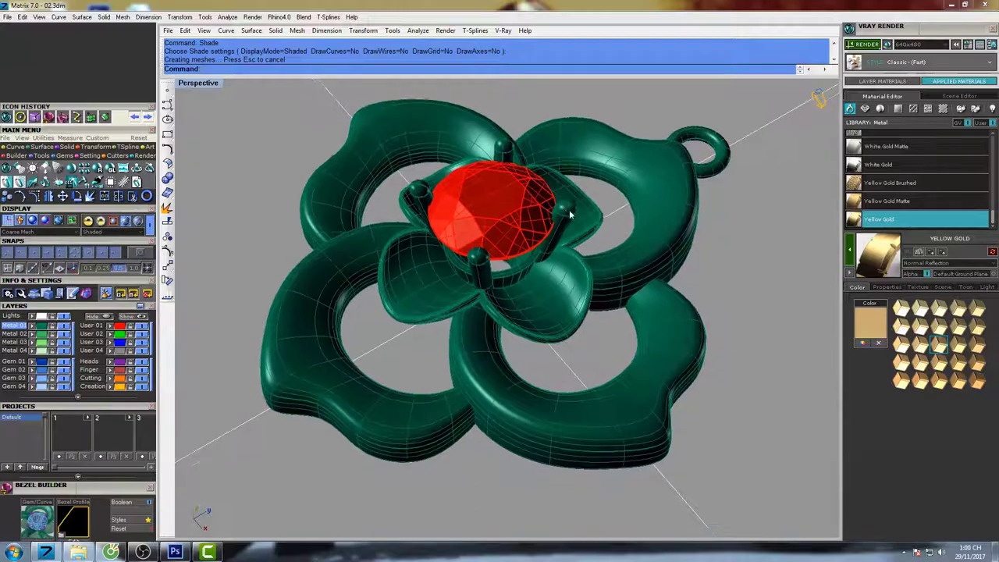
pyautogui.moveTo(570, 214)
pyautogui.mouseDown(button='right')
pyautogui.moveTo(574, 202)
pyautogui.moveTo(577, 221)
pyautogui.mouseUp(button='right')
pyautogui.scroll(-2, 574, 202)
# Select all of the pendant's metal parts by their colour and assign the Yellow Gold material.
pyautogui.click(635, 263)
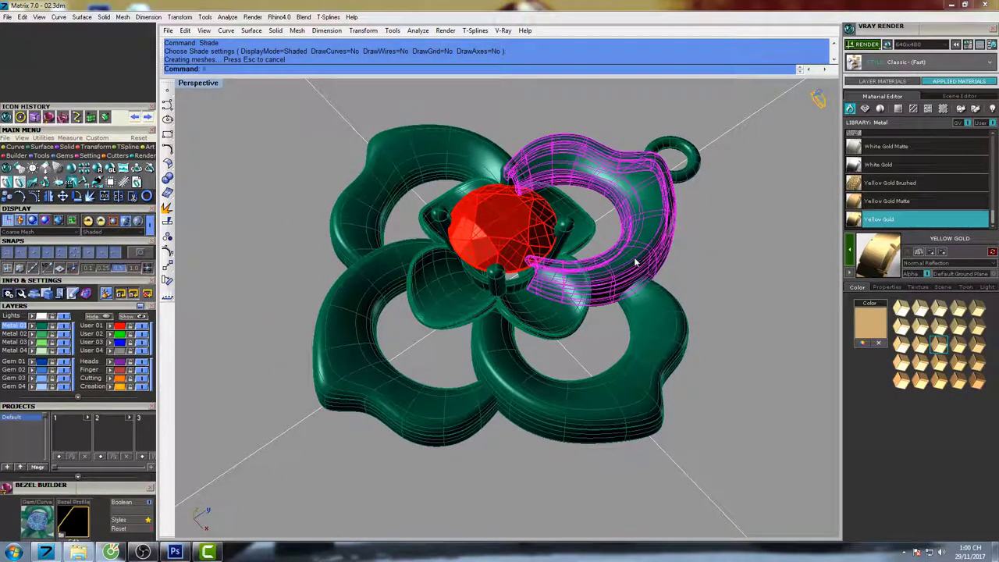
pyautogui.write('sc')
pyautogui.press('Return')
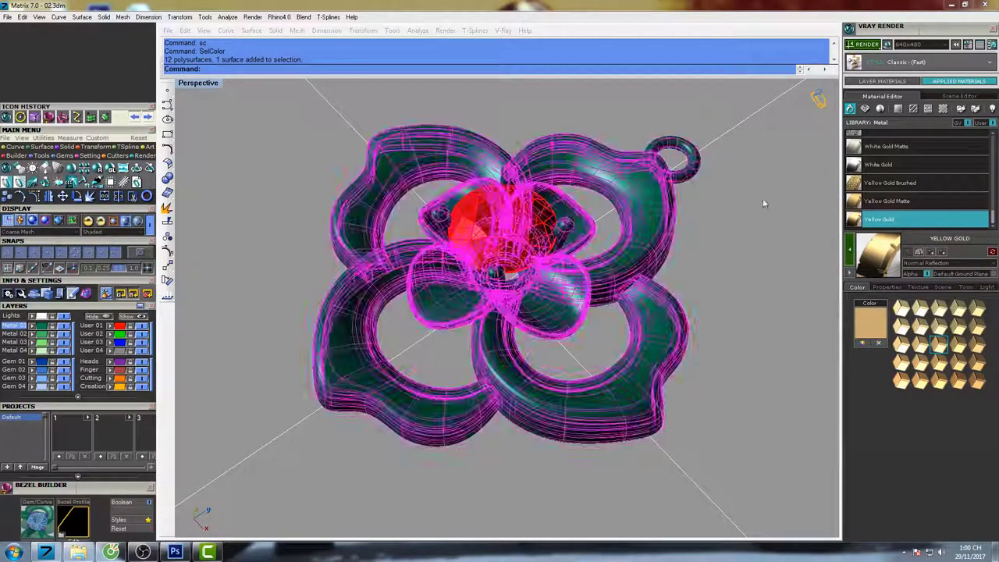
# Select the ground plane and apply the Blue Linen material from the Material library to it.
pyautogui.click(762, 186)
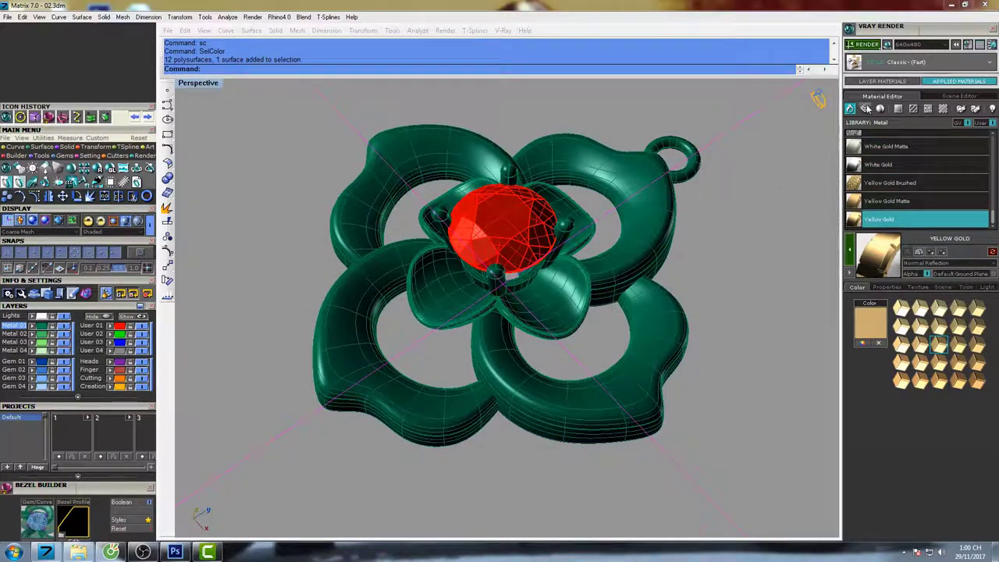
pyautogui.click(943, 110)
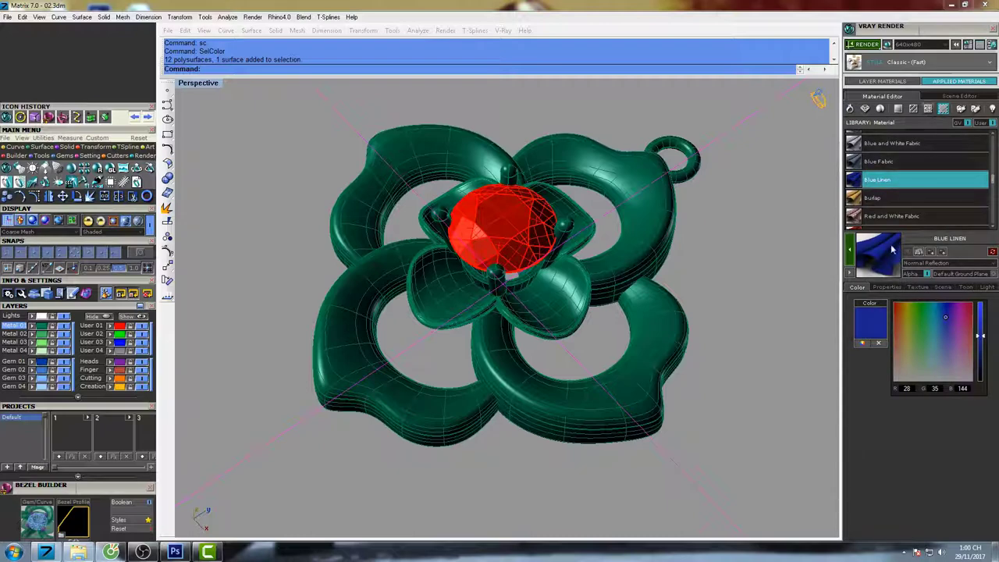
pyautogui.click(851, 253)
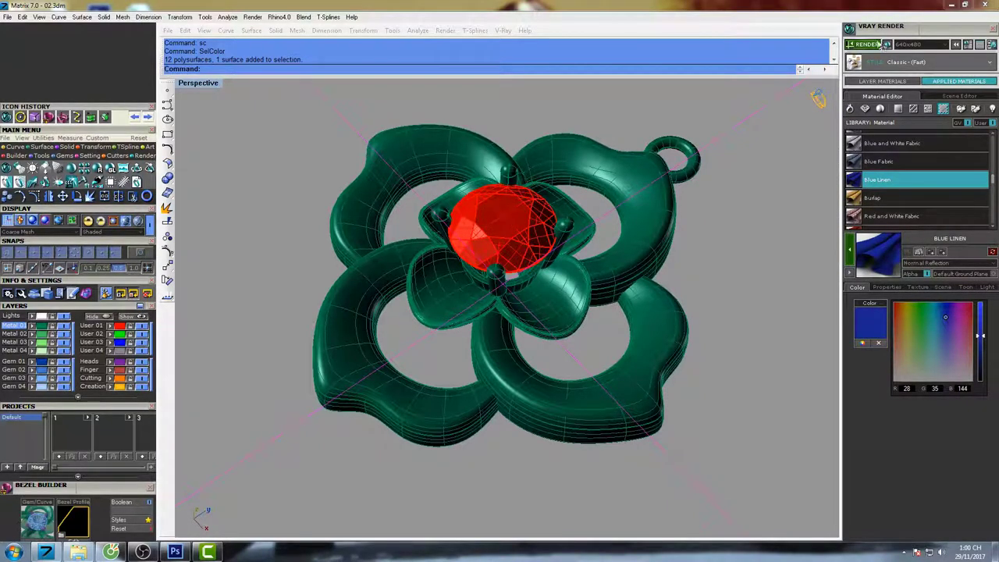
# Apply the Opal Mexican Fire gem material to the centre stone and start the 640x480 render.
pyautogui.click(532, 240)
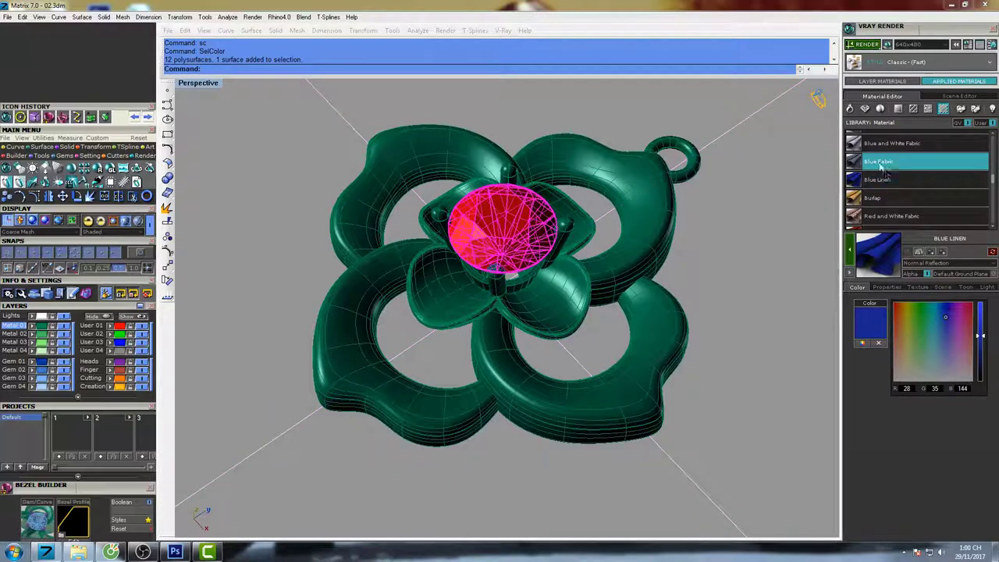
pyautogui.click(866, 110)
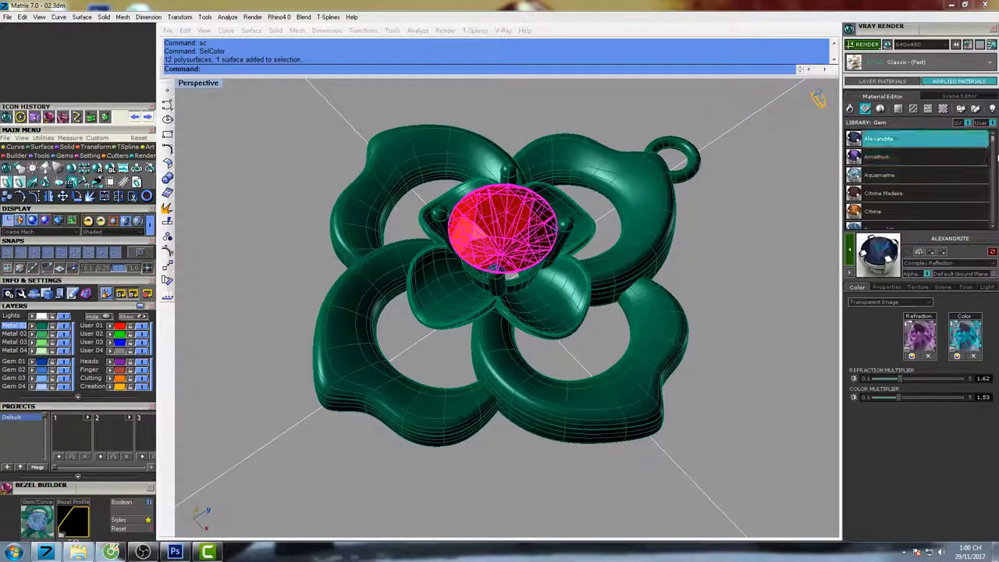
pyautogui.scroll(-5, 994, 148)
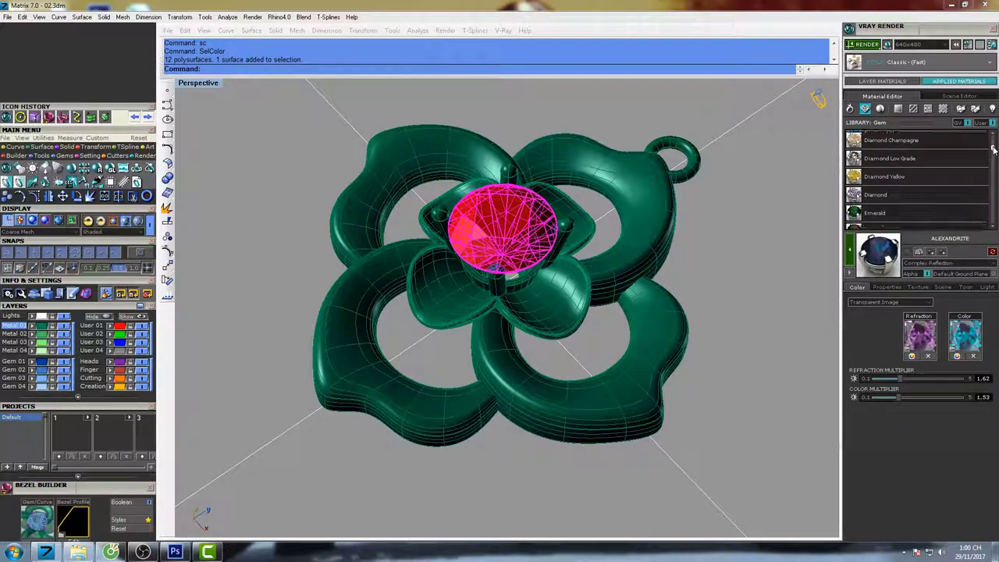
pyautogui.scroll(-2, 994, 148)
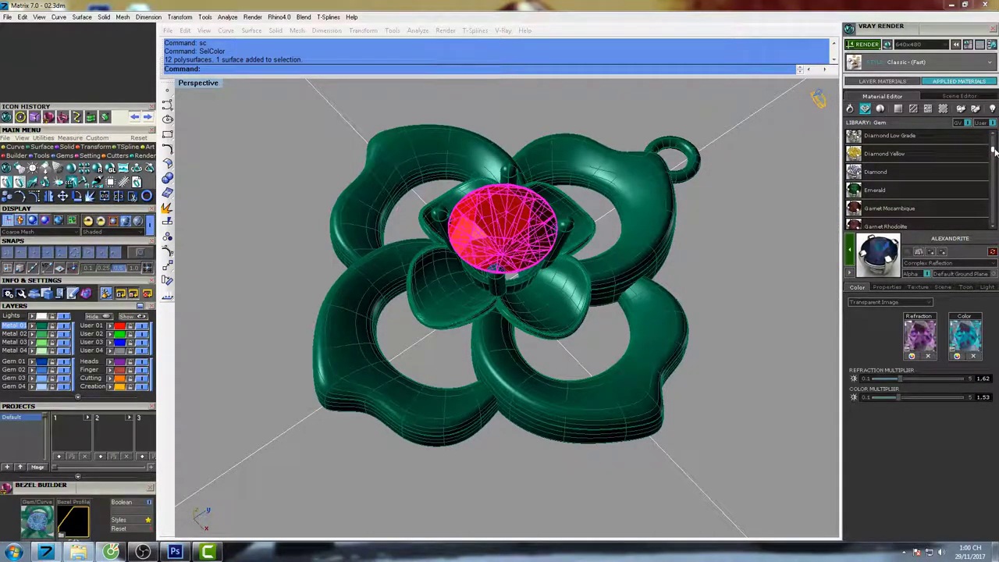
pyautogui.moveTo(994, 152); pyautogui.dragTo(994, 168)
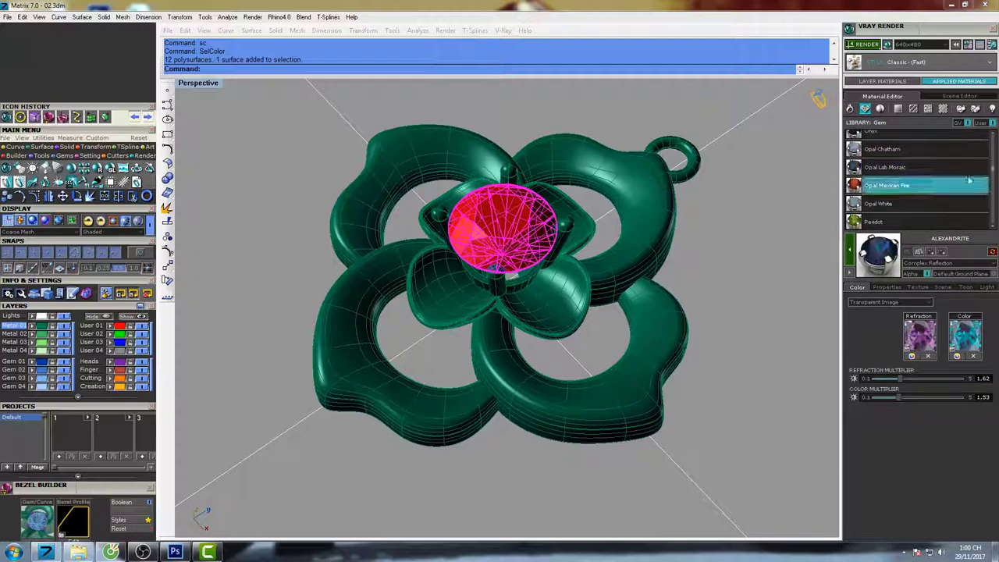
pyautogui.click(865, 185)
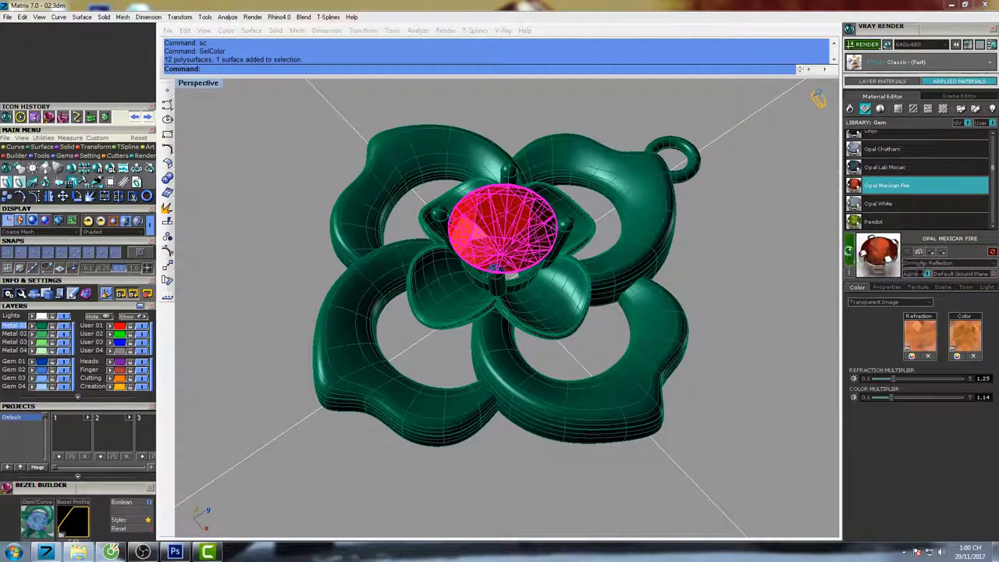
pyautogui.click(867, 45)
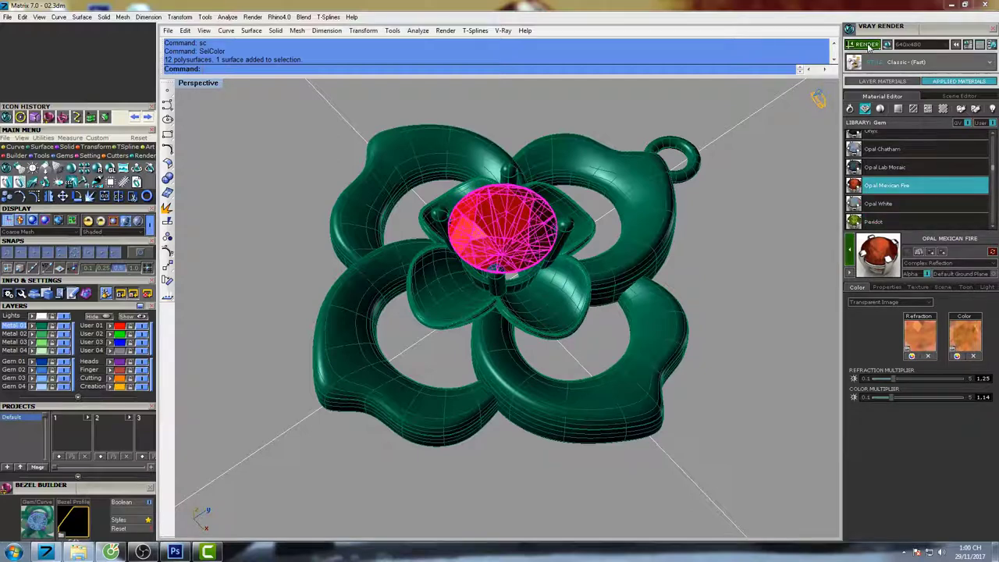